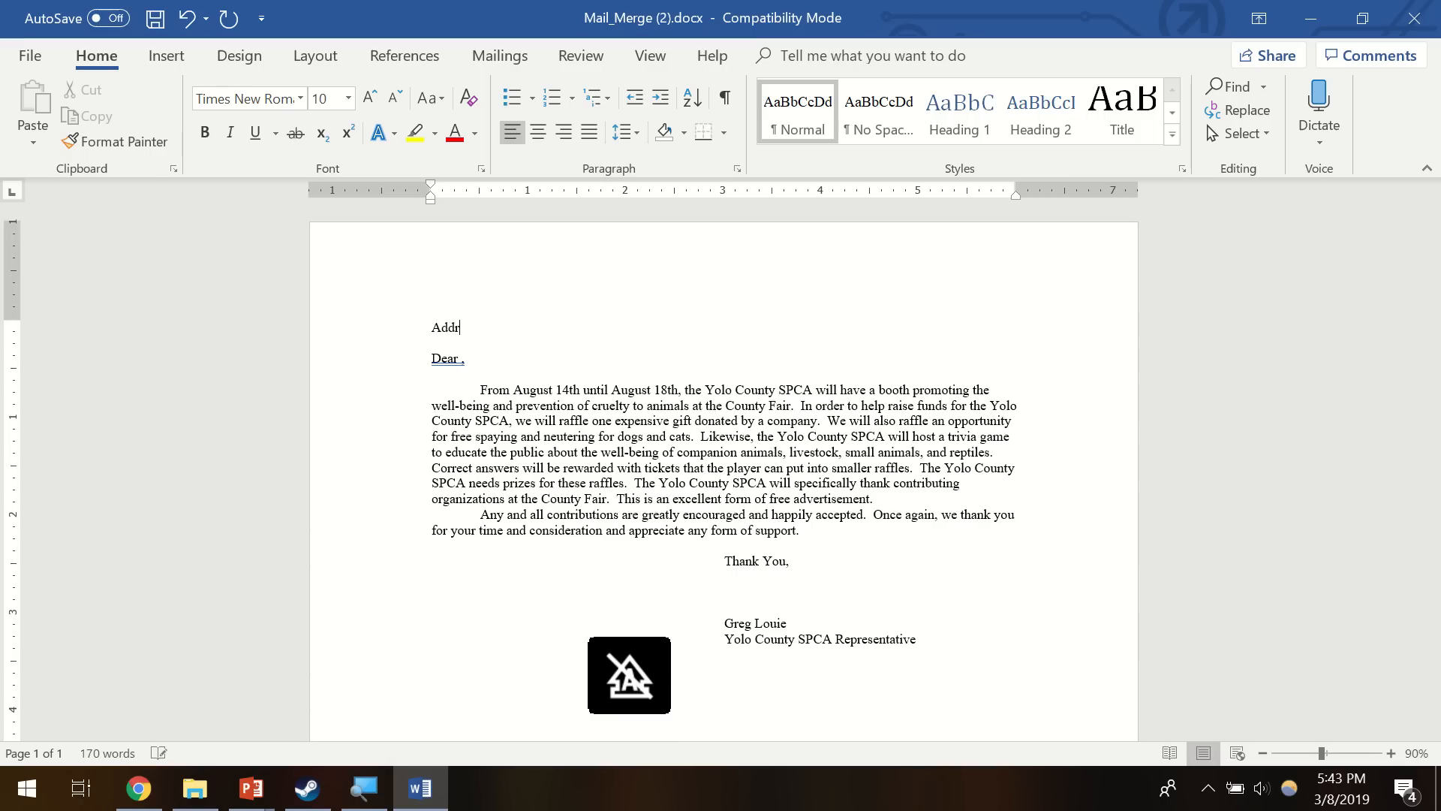
# - Complete the "Address" line above the salutation and add "Zip Code" and "Phone Number" on separate lines below it
pyautogui.press('Return')
pyautogui.write('Z')
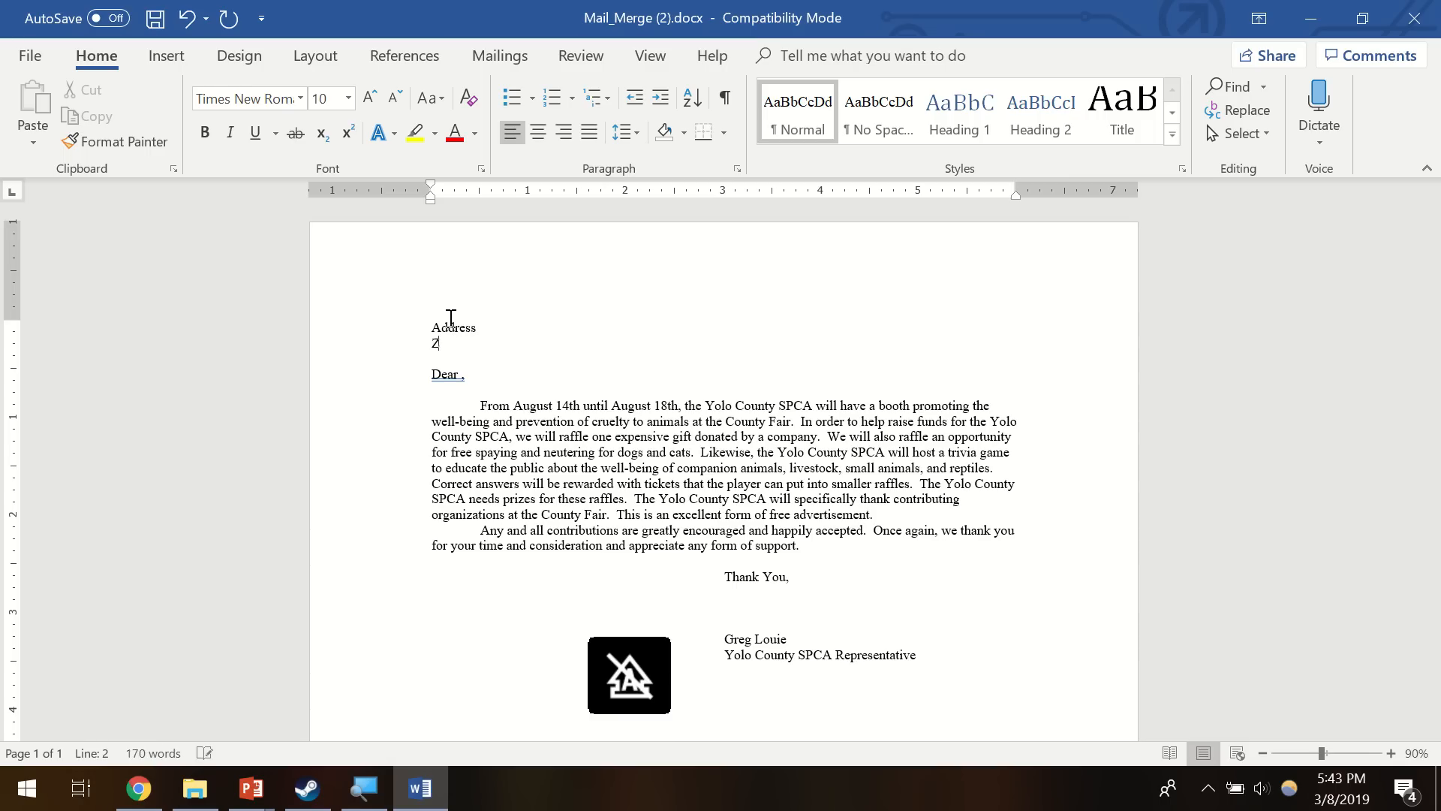
pyautogui.write('ip Code')
pyautogui.press('Return')
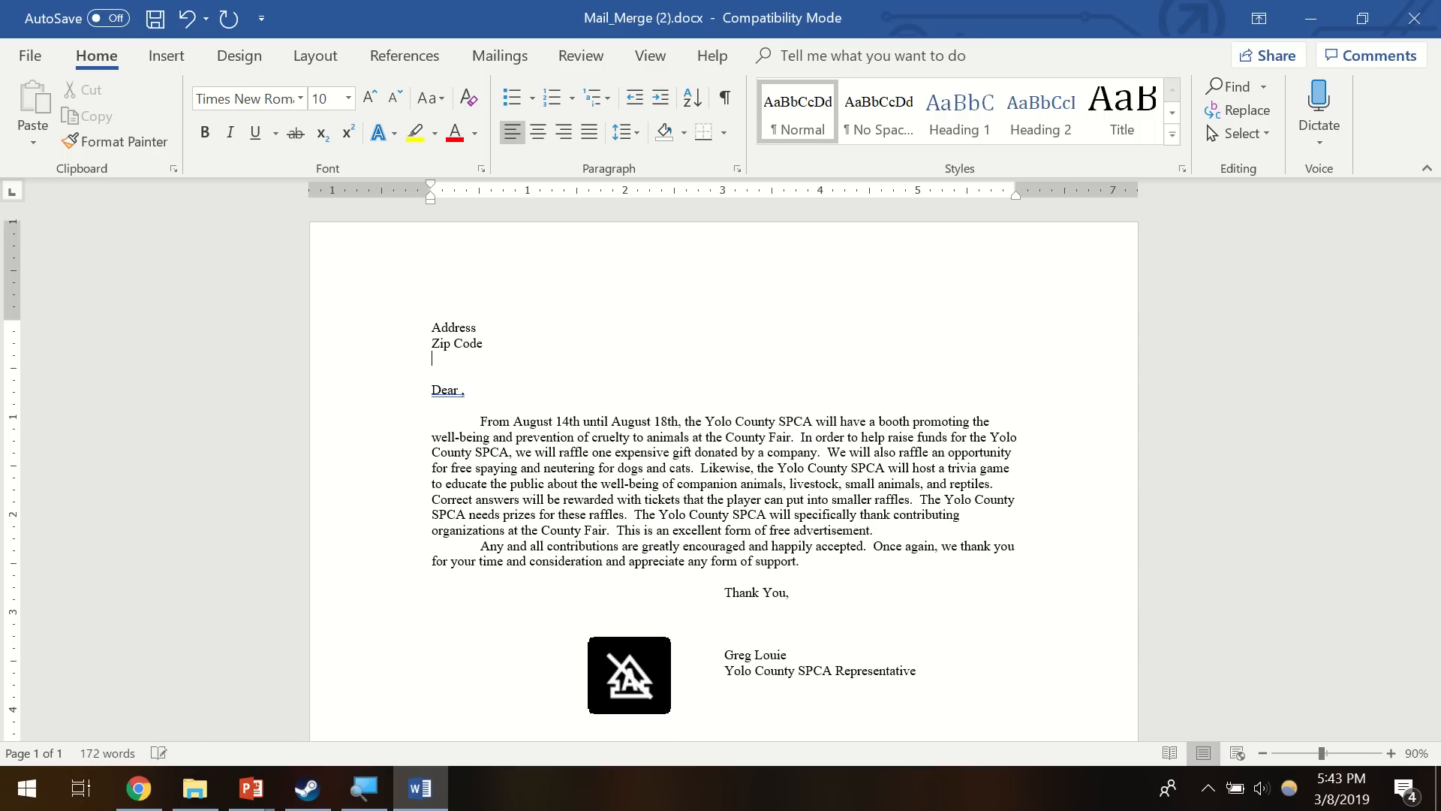
pyautogui.write('Phone Number')
pyautogui.moveTo(525, 362); pyautogui.dragTo(421, 325)
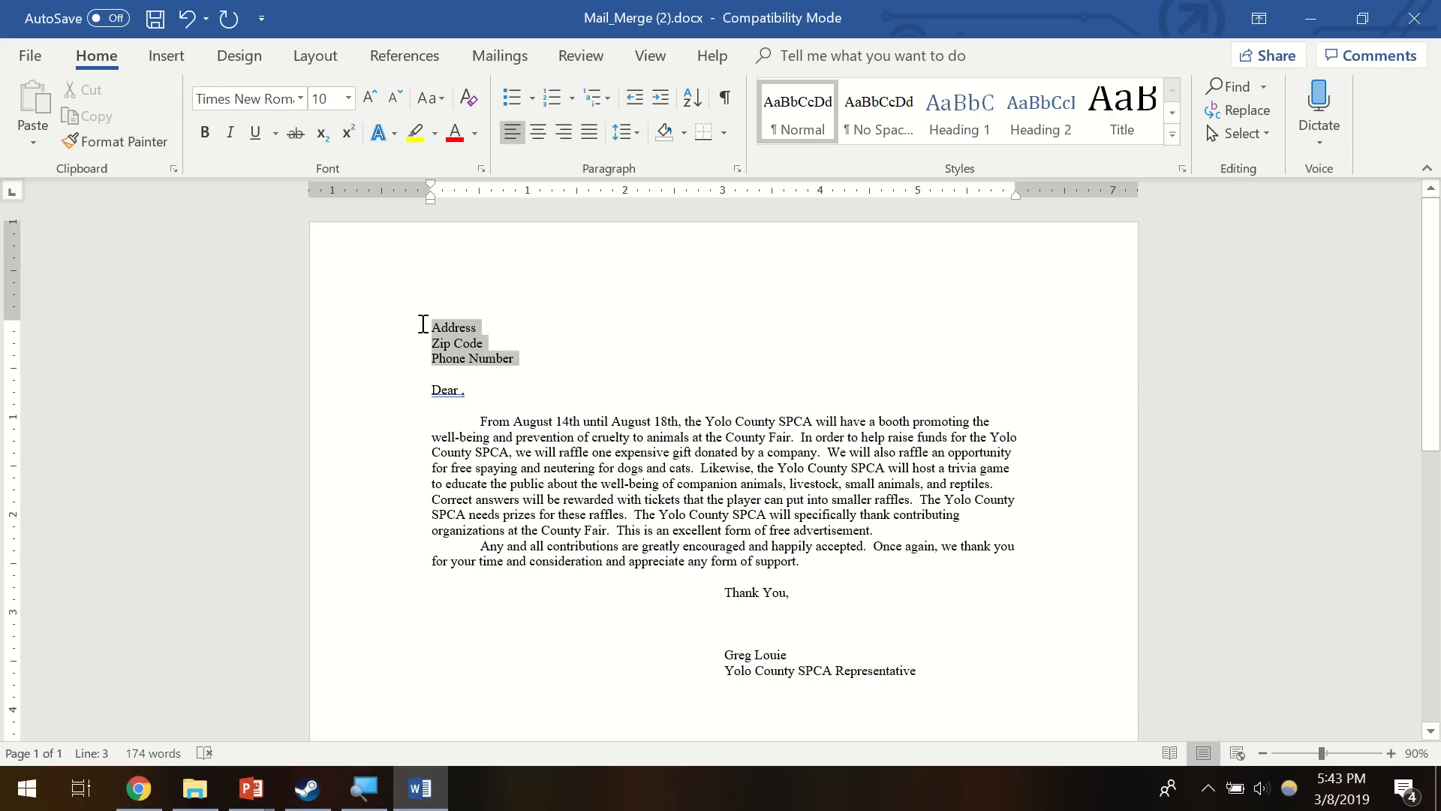
pyautogui.click(460, 344)
pyautogui.moveTo(521, 357); pyautogui.dragTo(430, 328)
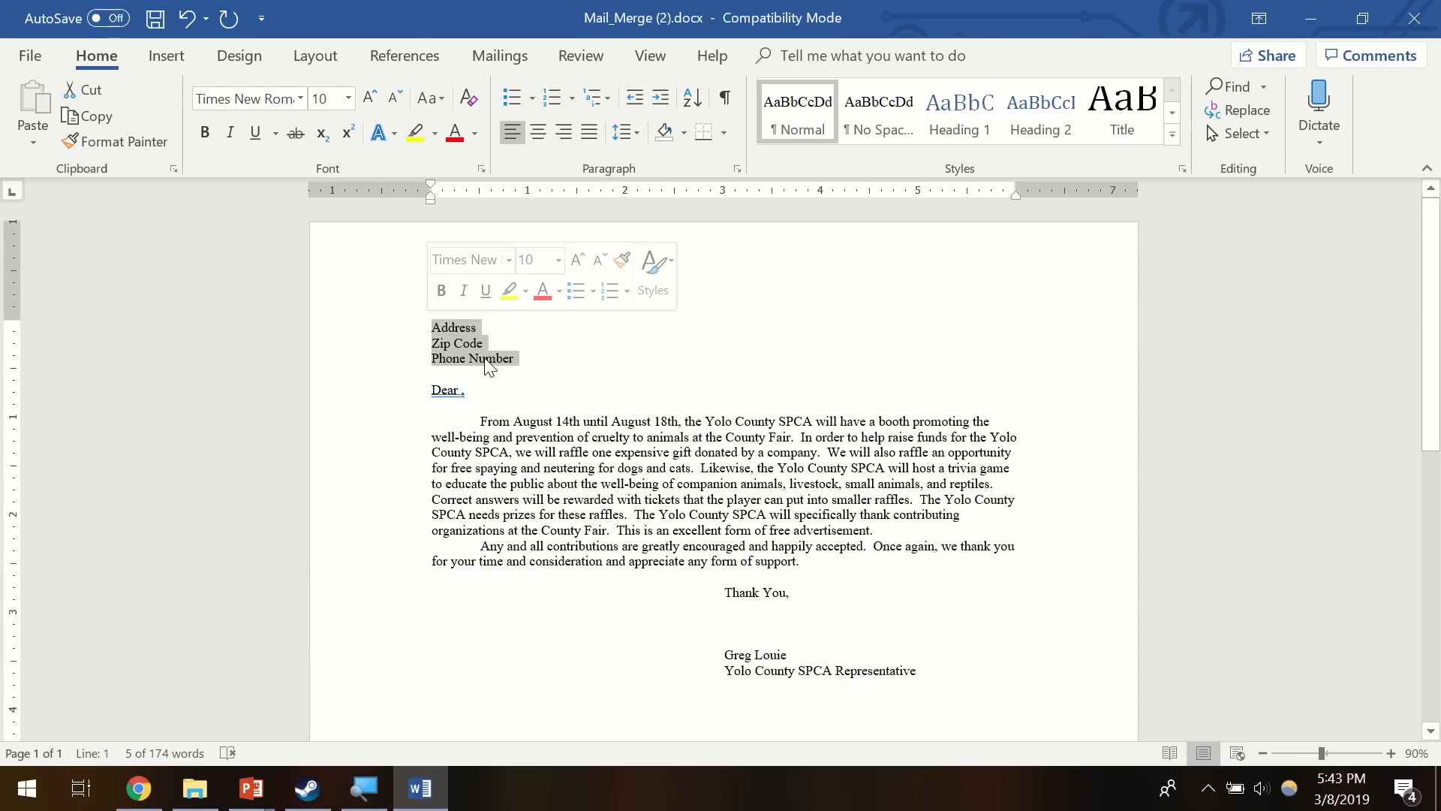
pyautogui.click(466, 357)
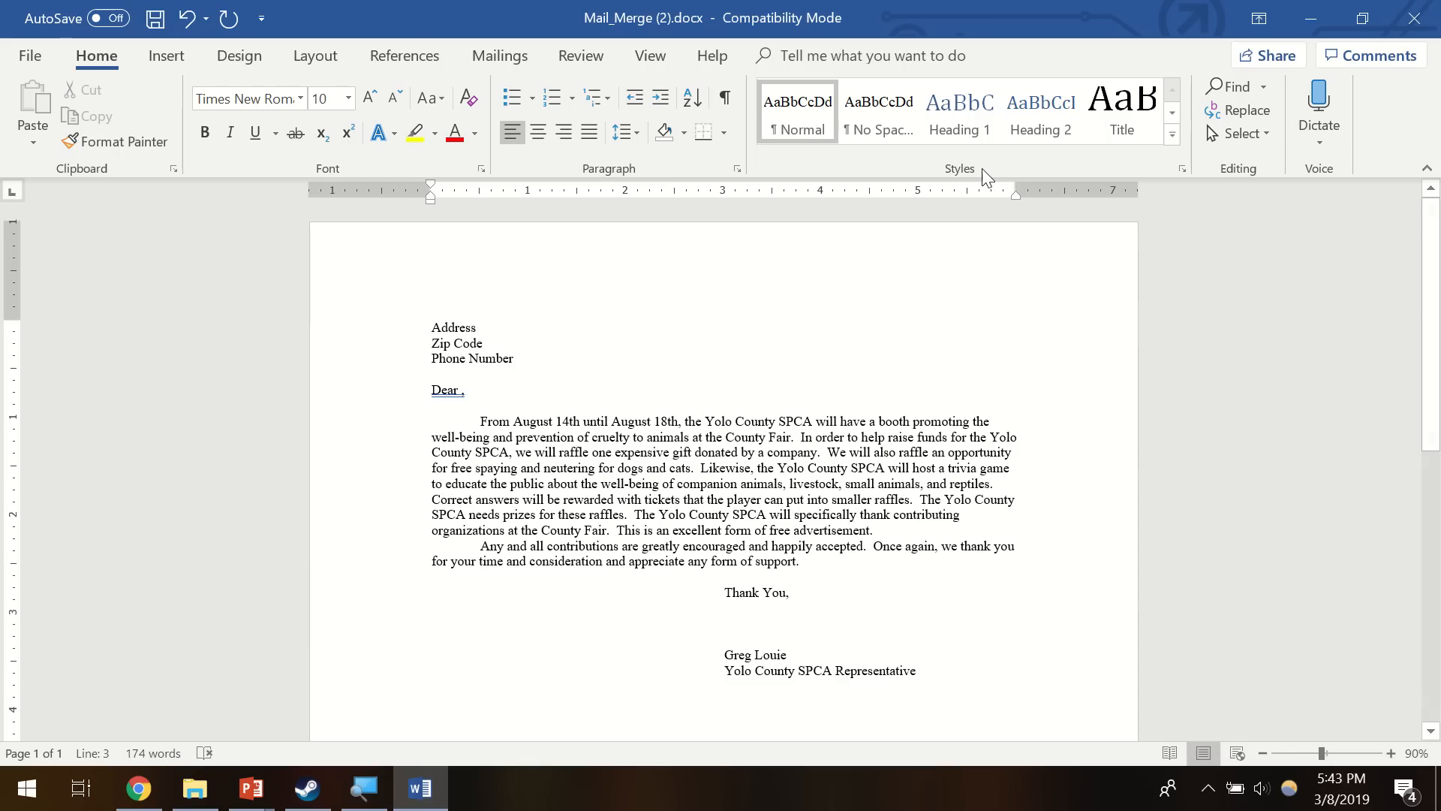
# - Modify the Heading 1 style to use Courier New at 18 pt in bold
pyautogui.click(967, 126)
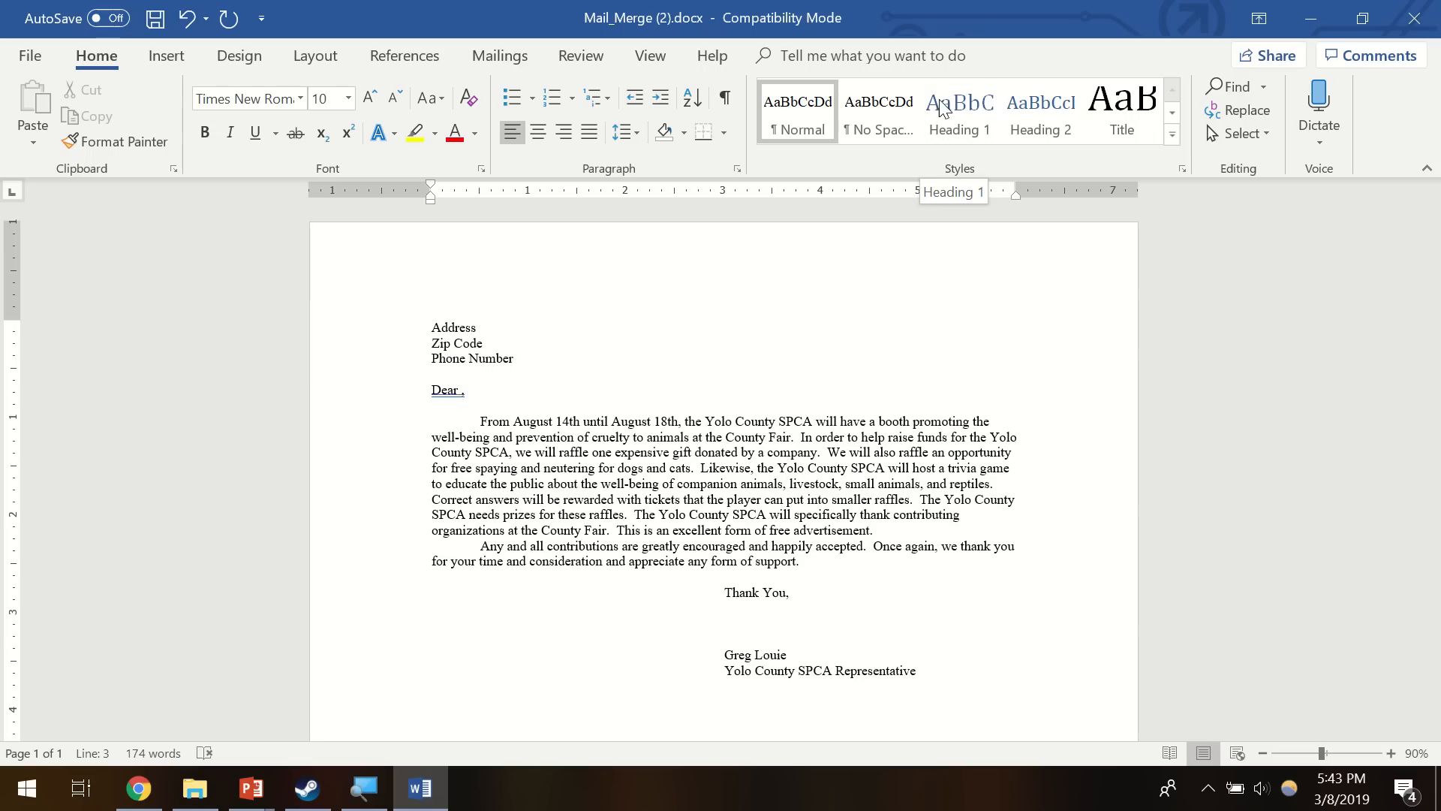
pyautogui.rightClick(958, 120)
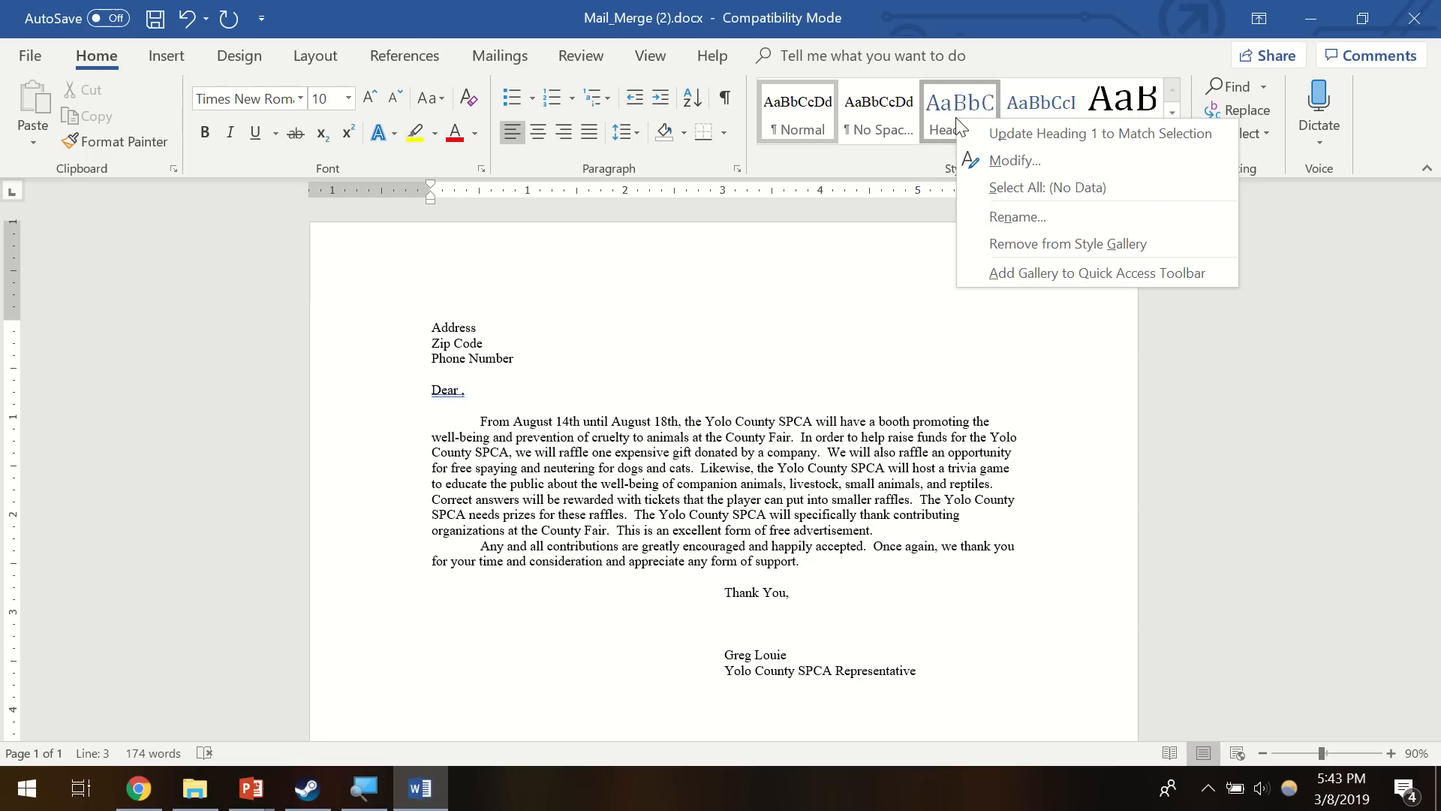
pyautogui.click(1012, 160)
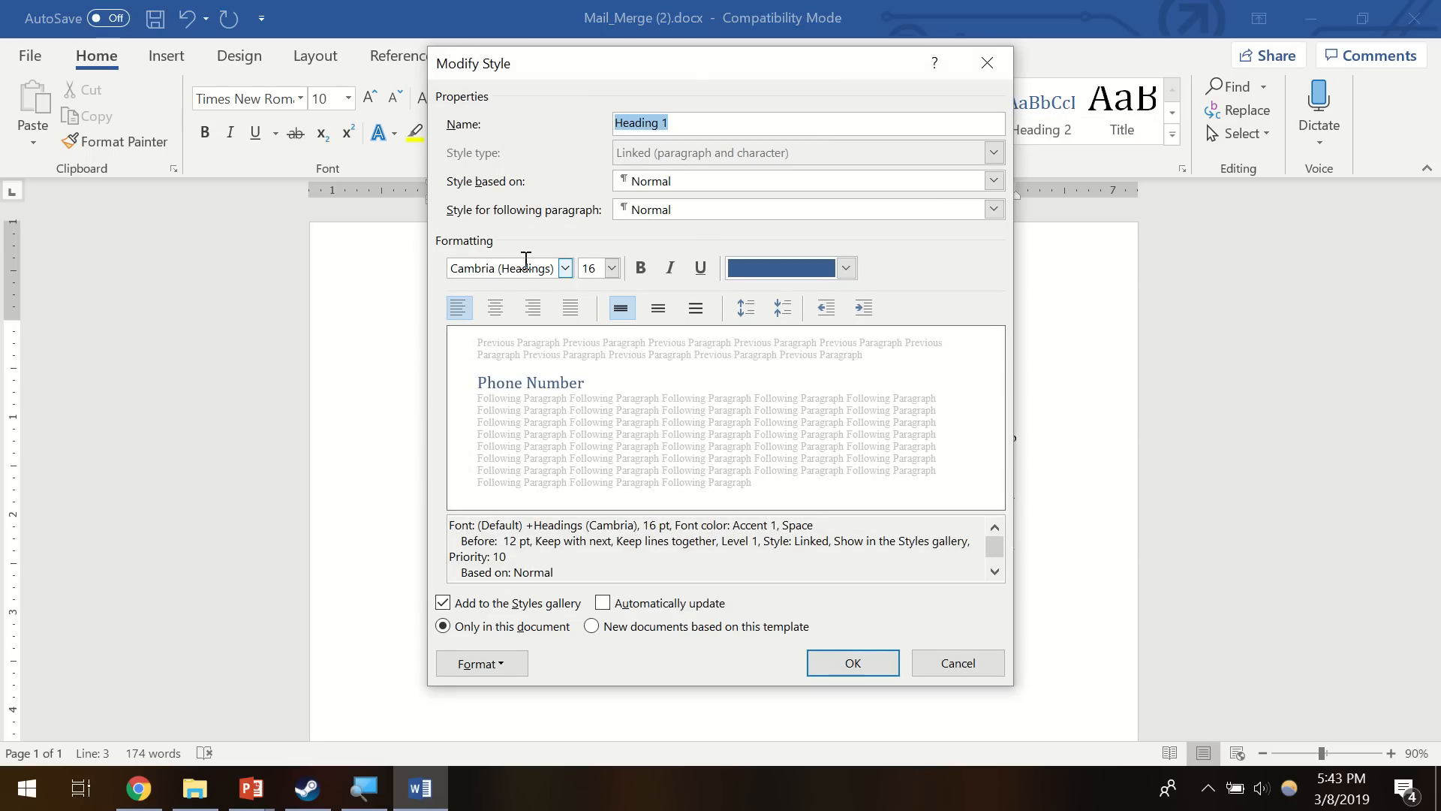
pyautogui.click(566, 268)
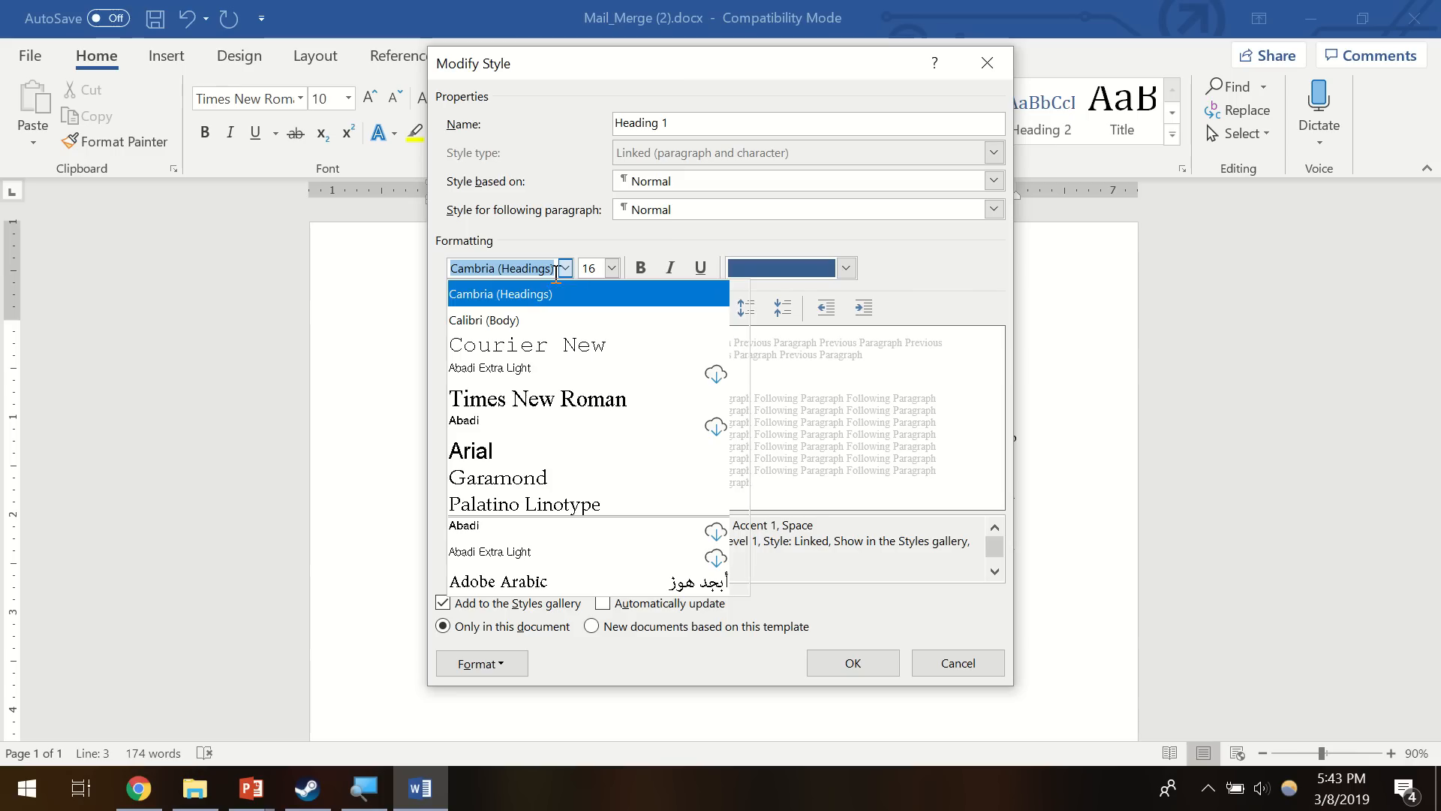
pyautogui.click(534, 340)
pyautogui.click(612, 268)
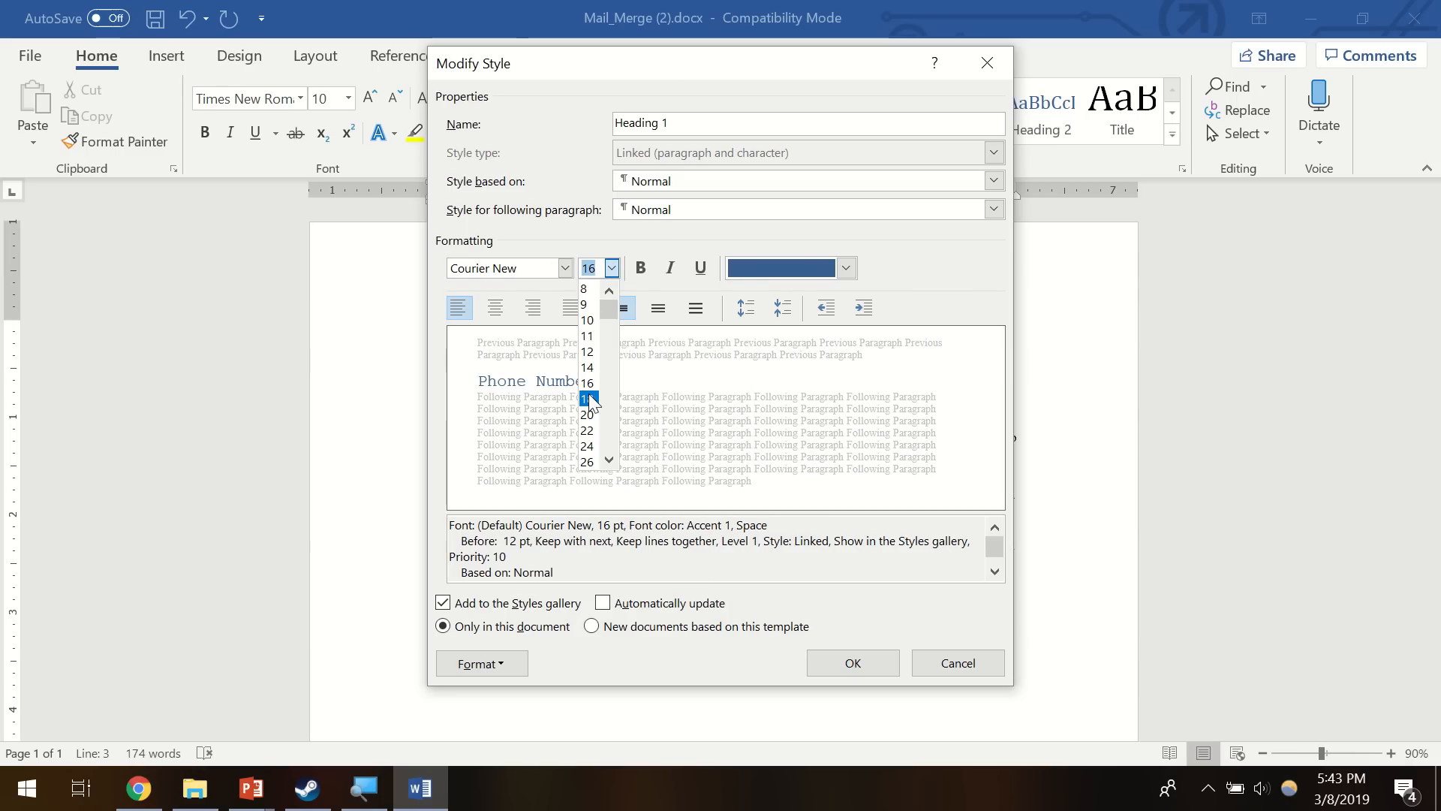
pyautogui.click(589, 395)
pyautogui.click(641, 269)
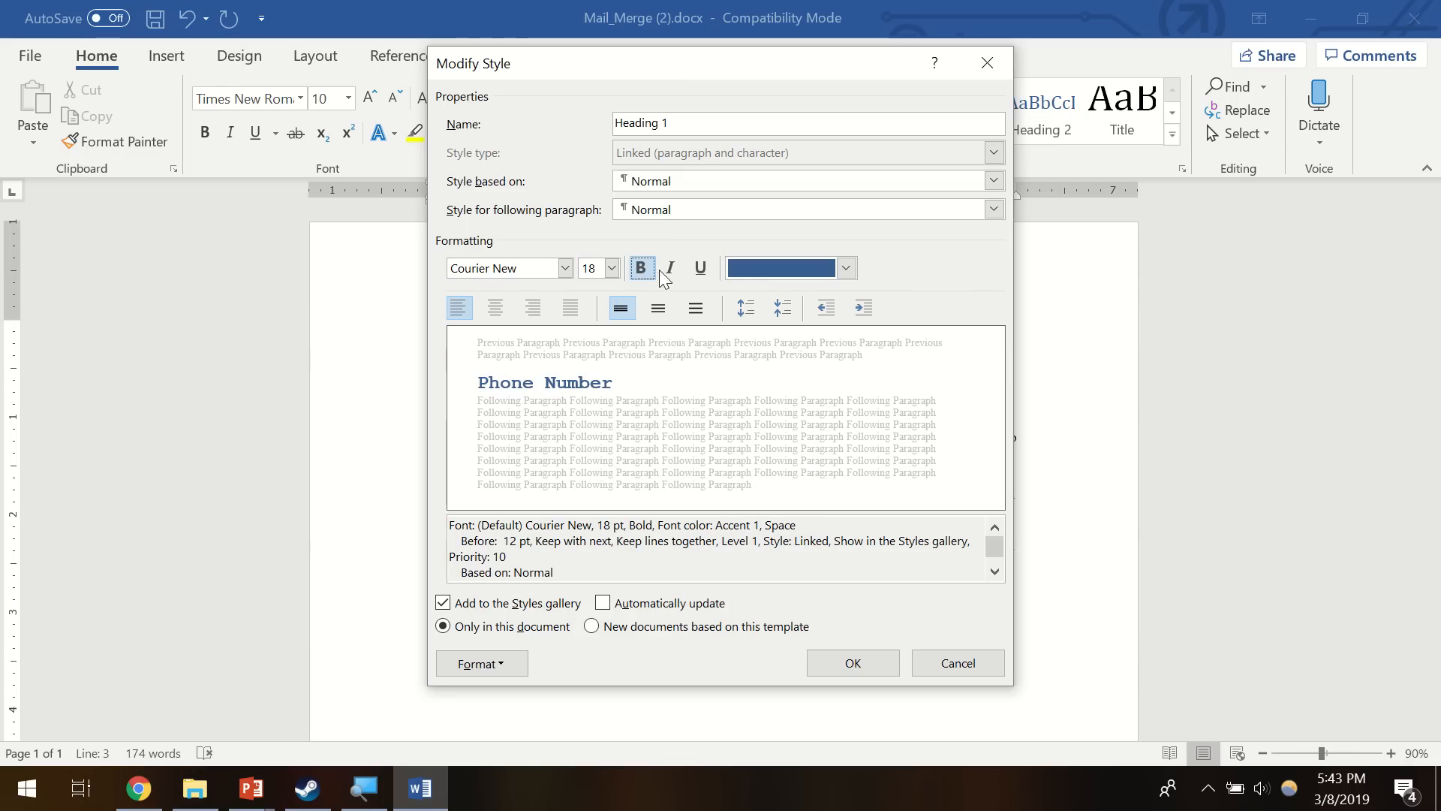
# - Set the Heading 1 style's font color to the green Accent 3 theme color and save the style changes
pyautogui.click(845, 268)
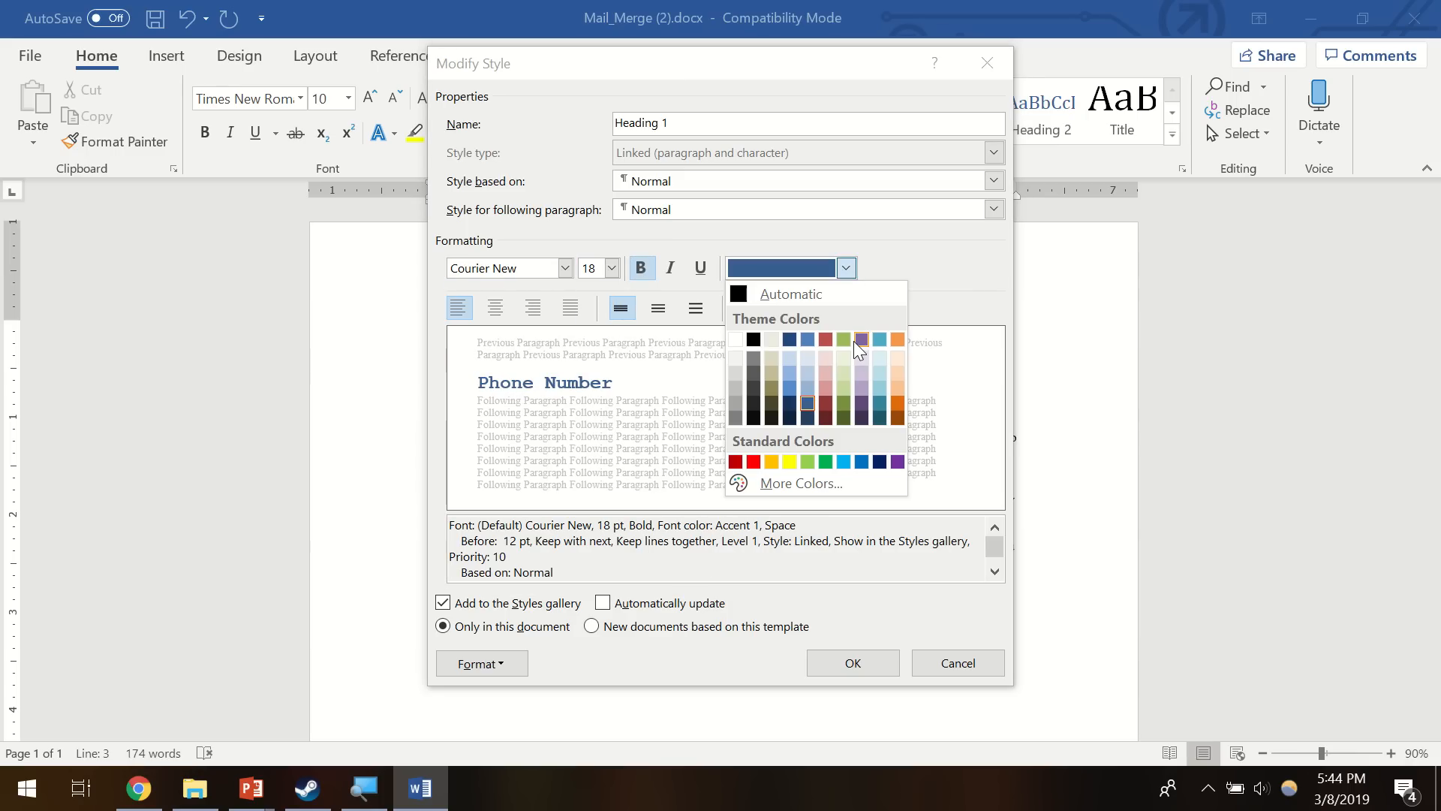
pyautogui.click(861, 339)
pyautogui.click(846, 268)
pyautogui.click(843, 339)
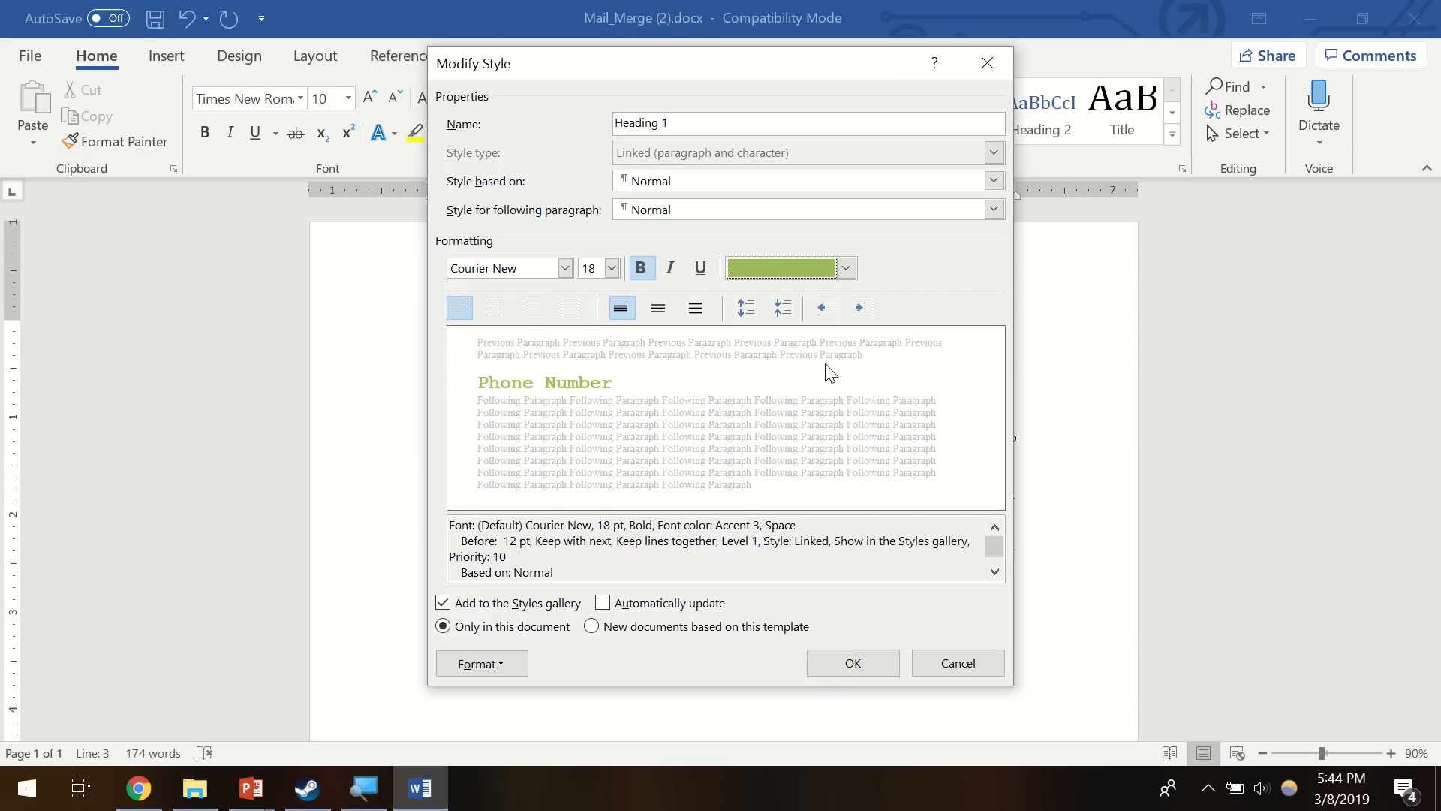
pyautogui.click(850, 663)
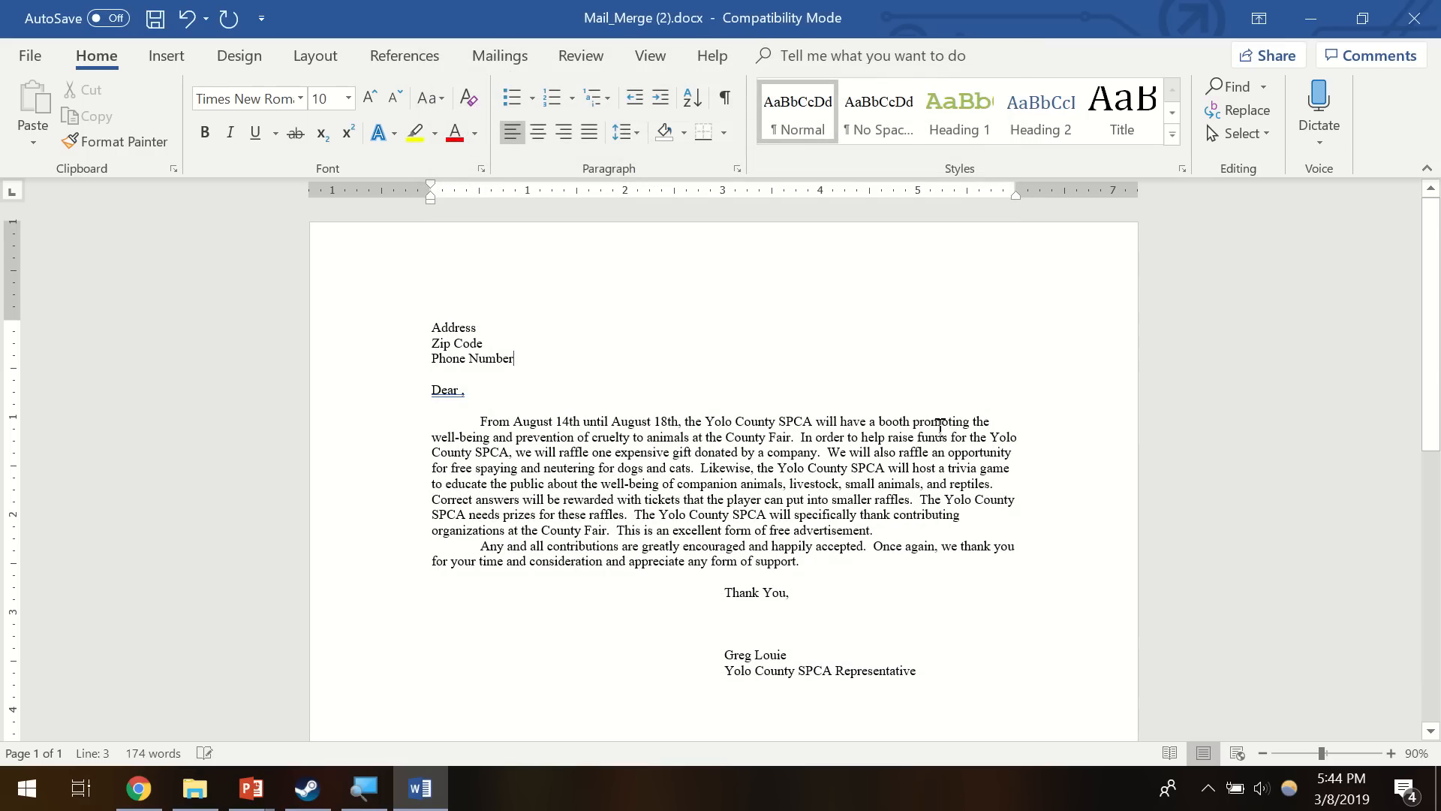
# - Apply the Heading 1 style to the Address, Zip Code and Phone Number lines
pyautogui.click(948, 111)
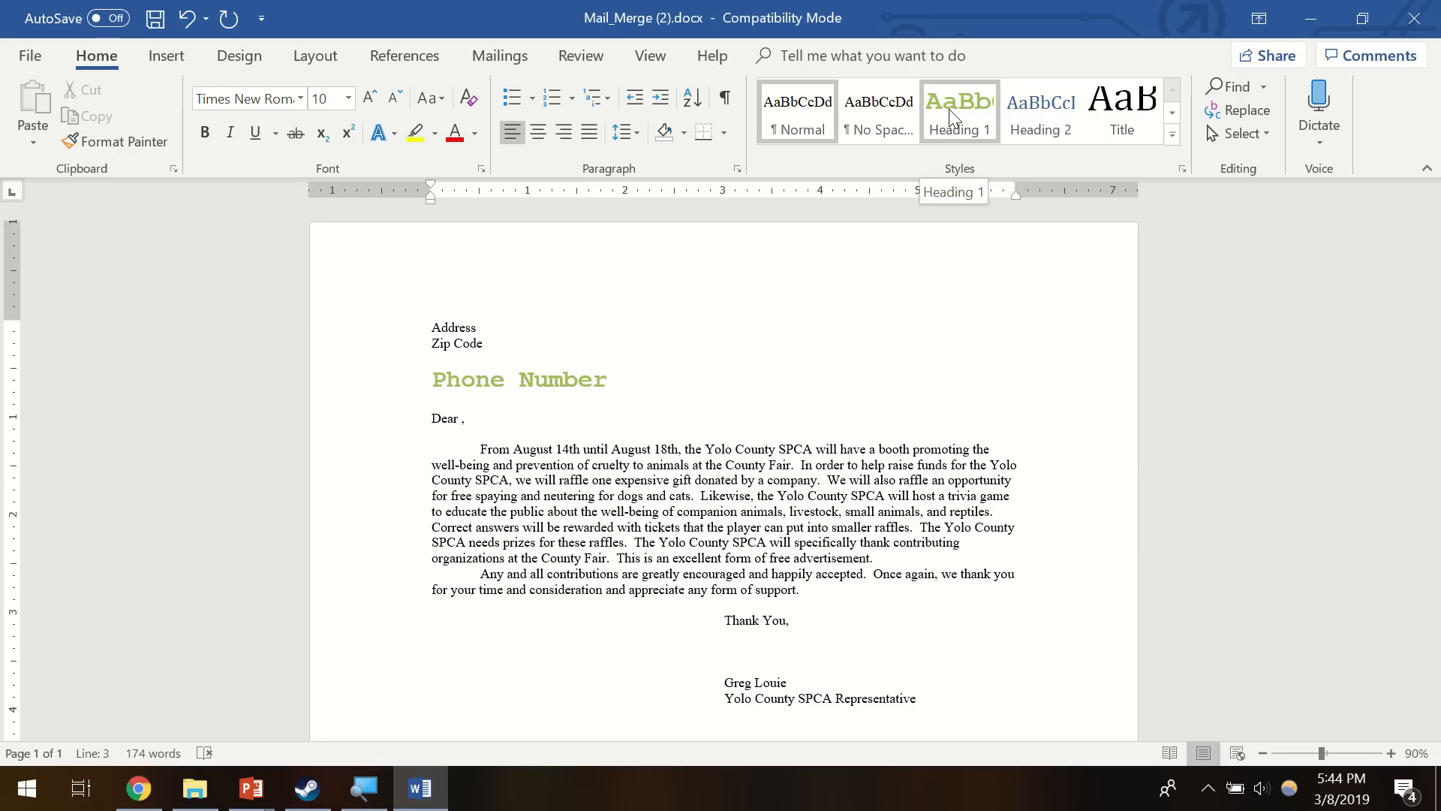
pyautogui.hotkey('ctrl', 'z')
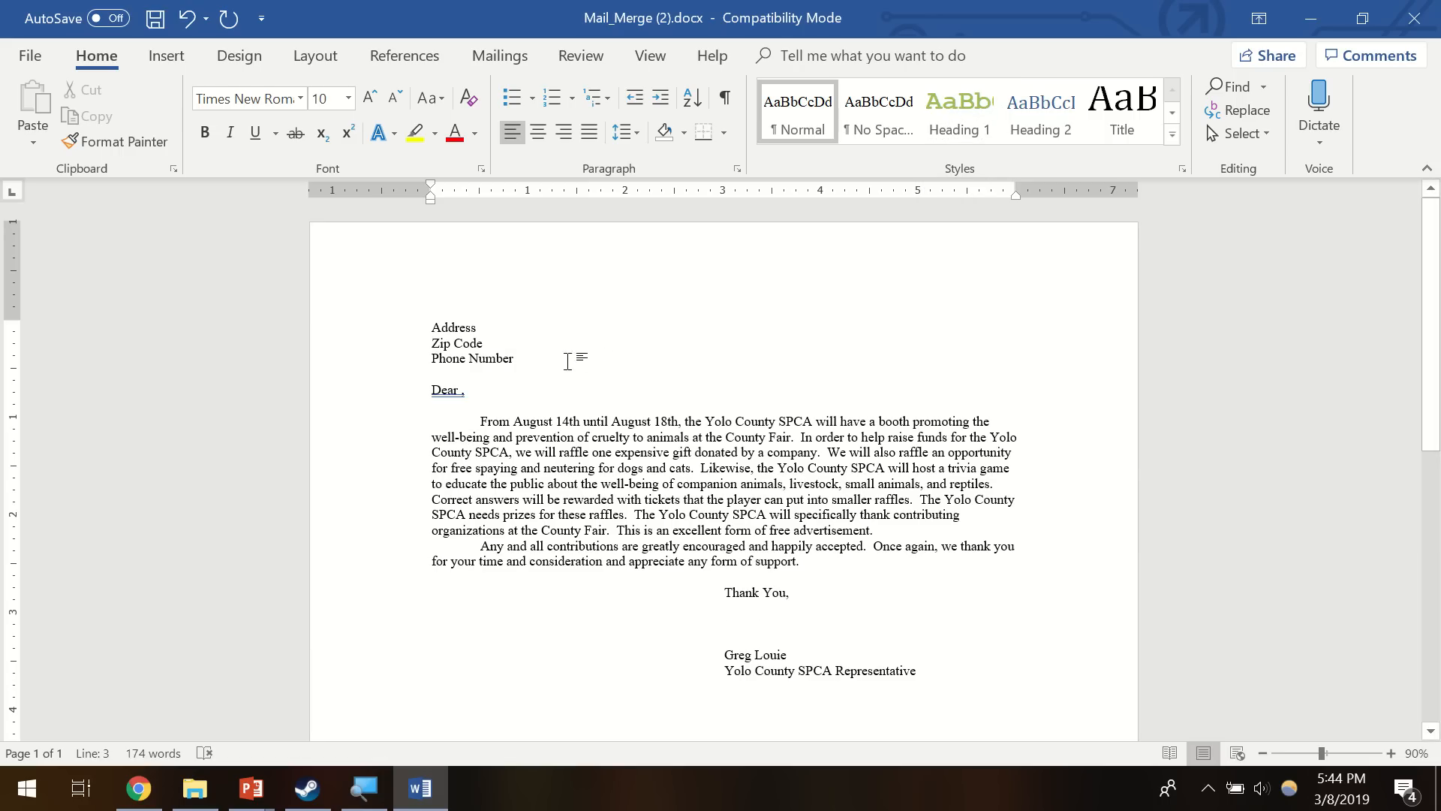
pyautogui.keyDown('shift'); pyautogui.click(418, 314); pyautogui.keyUp('shift')
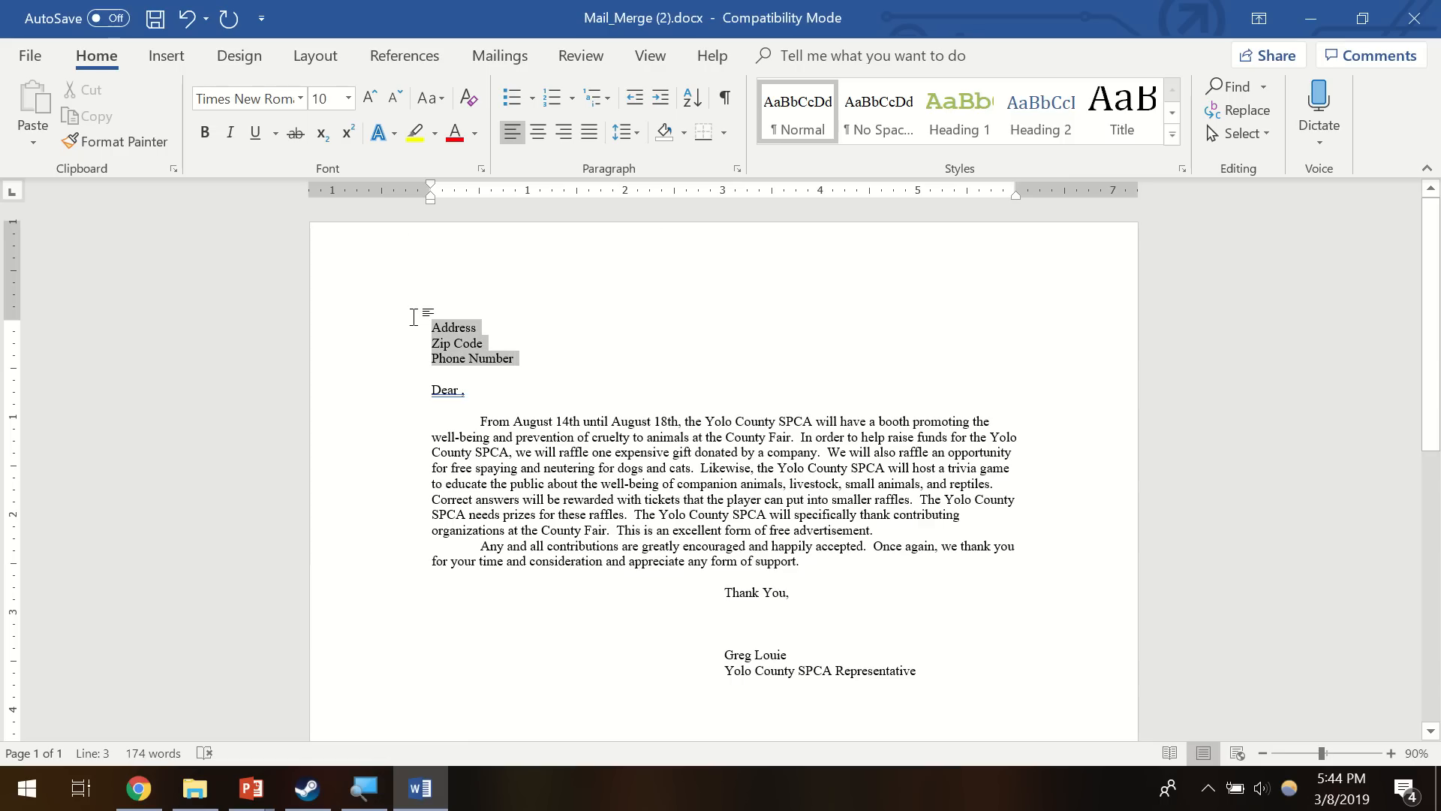
pyautogui.click(967, 134)
# - Try a 3-inch left indent on the Address, Zip Code and Phone Number lines, and return them to the left margin
pyautogui.click(445, 348)
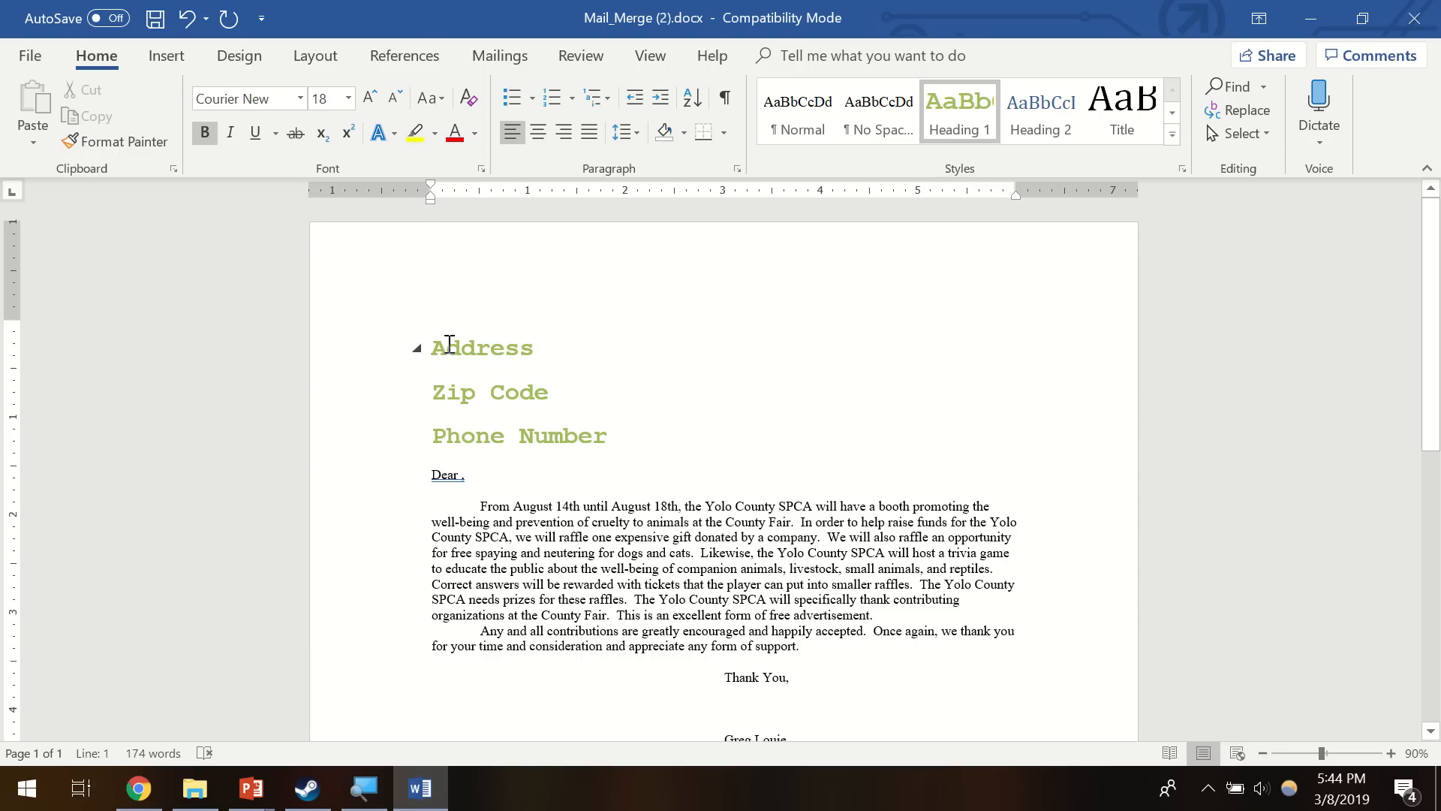
pyautogui.moveTo(455, 351); pyautogui.dragTo(640, 431)
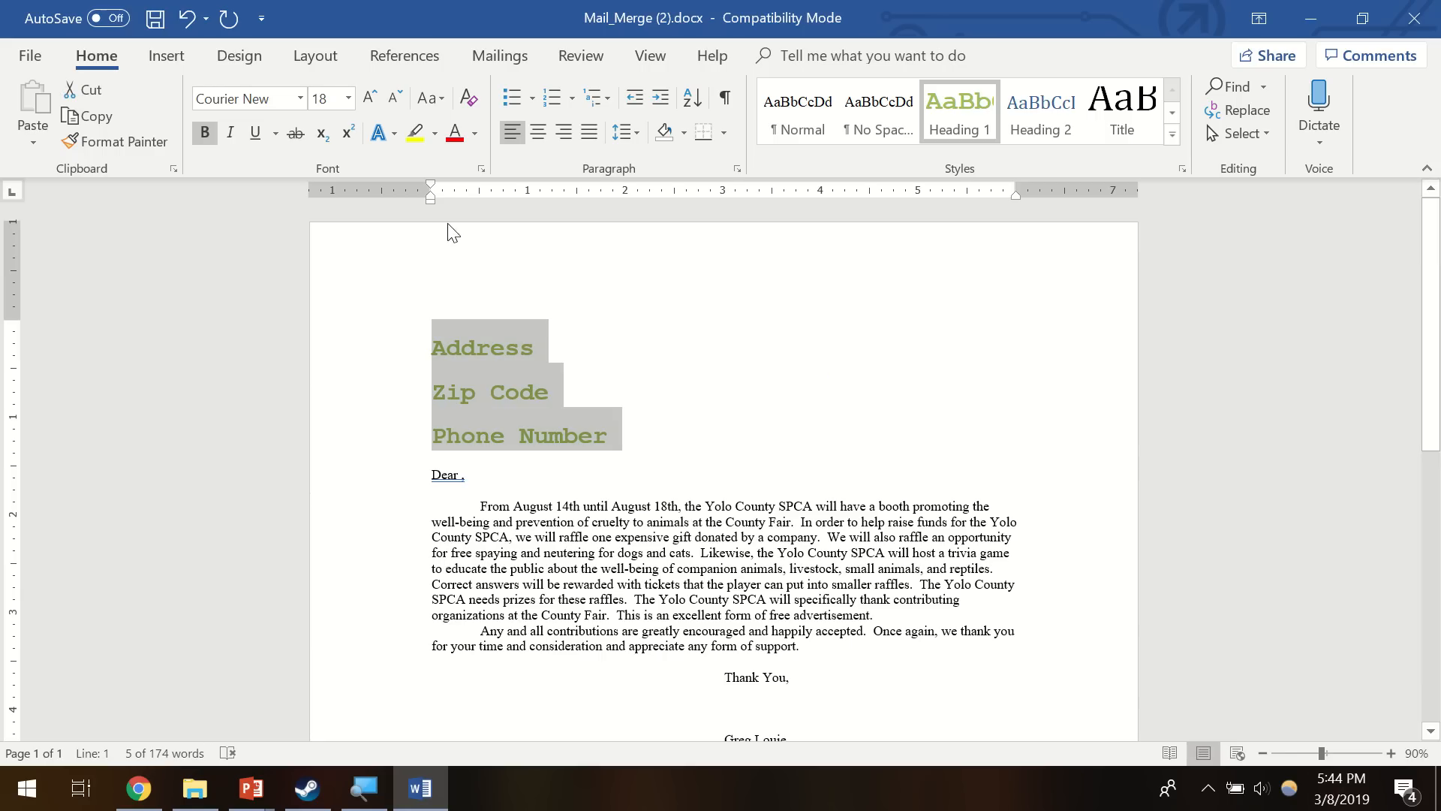
pyautogui.moveTo(431, 203); pyautogui.dragTo(723, 209)
pyautogui.click(753, 392)
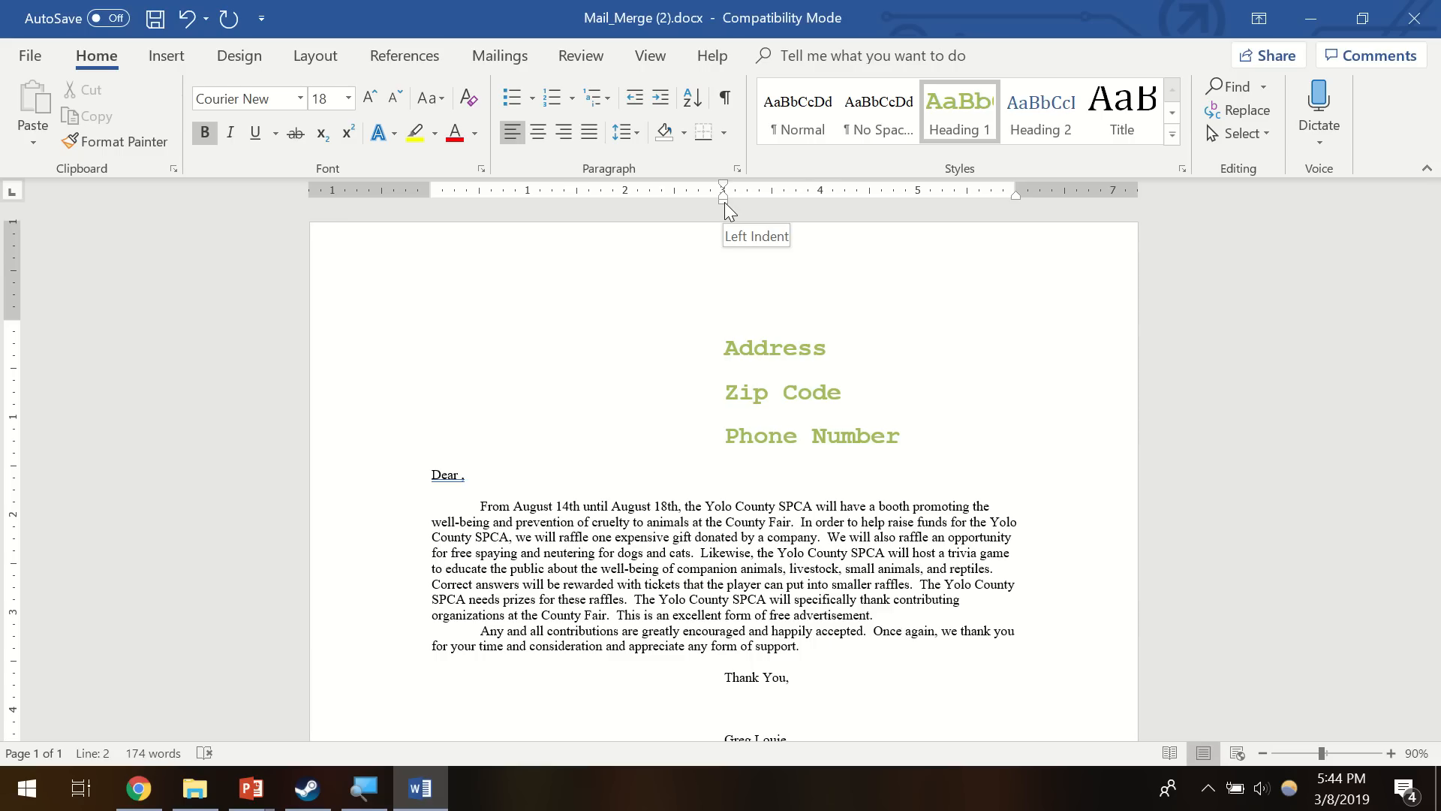
pyautogui.moveTo(724, 201)
pyautogui.mouseDown()
pyautogui.moveTo(503, 225)
pyautogui.moveTo(727, 232)
pyautogui.moveTo(727, 200)
pyautogui.mouseUp()
pyautogui.moveTo(863, 421); pyautogui.dragTo(723, 346)
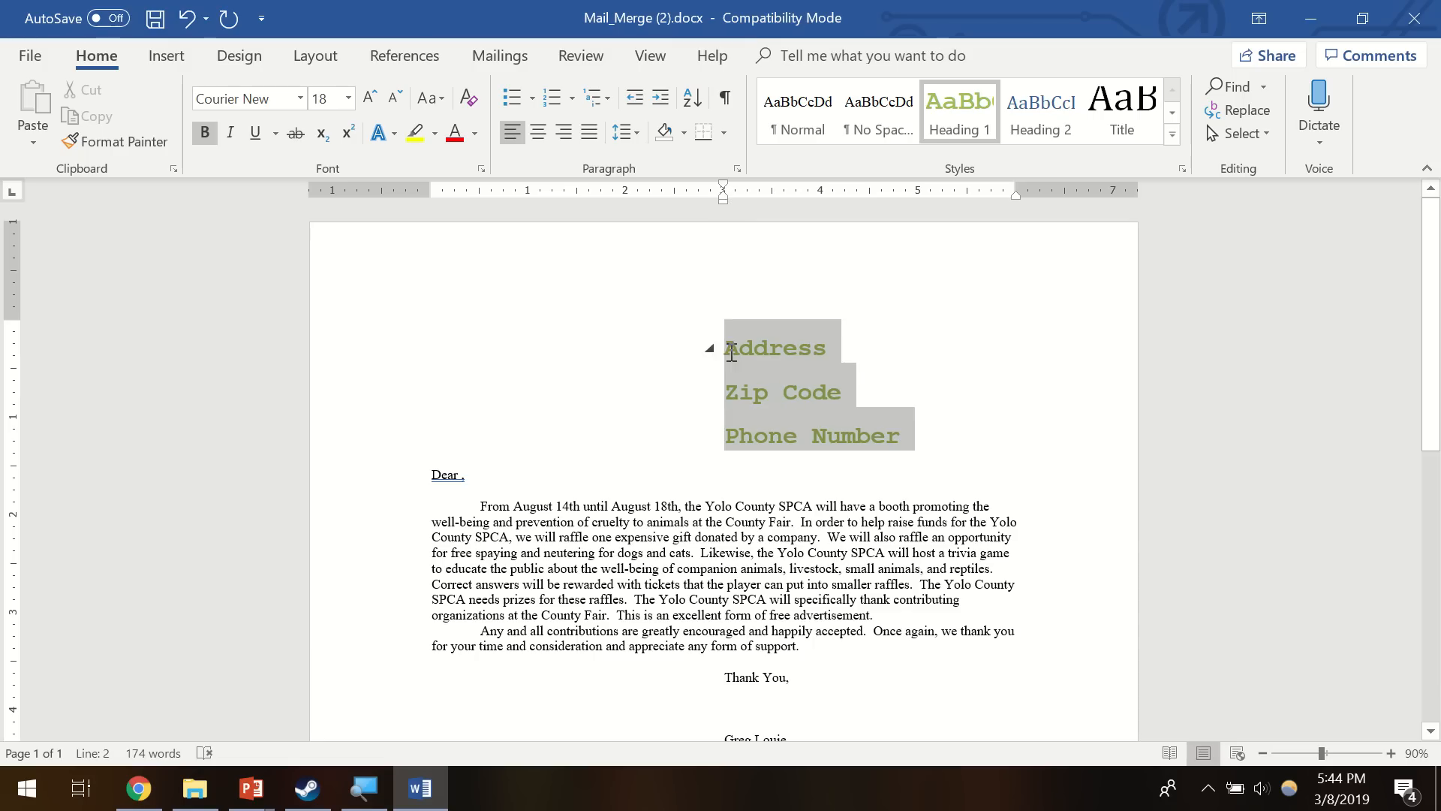
pyautogui.moveTo(726, 201); pyautogui.dragTo(430, 199)
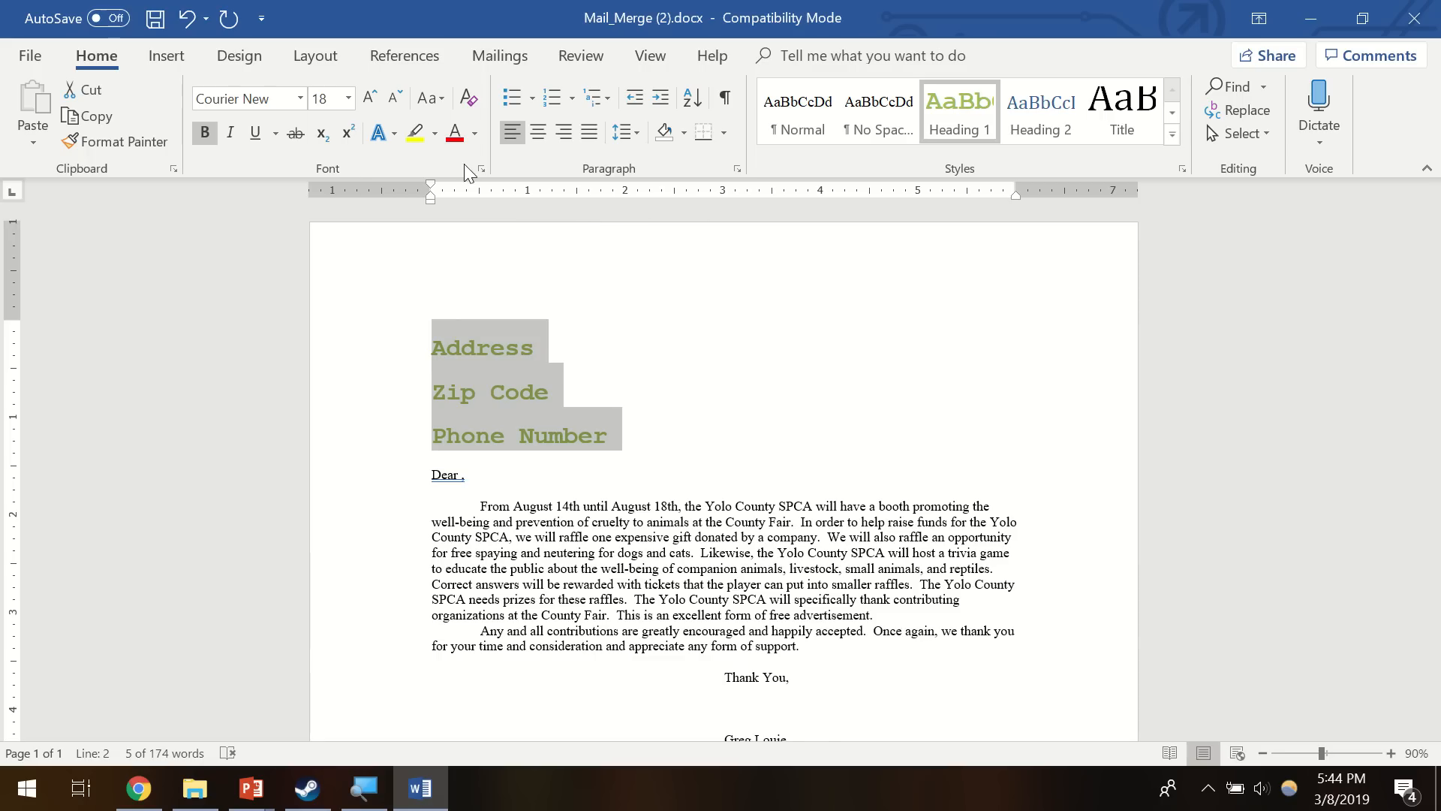
# - Hide the ruler and show it again
pyautogui.click(649, 60)
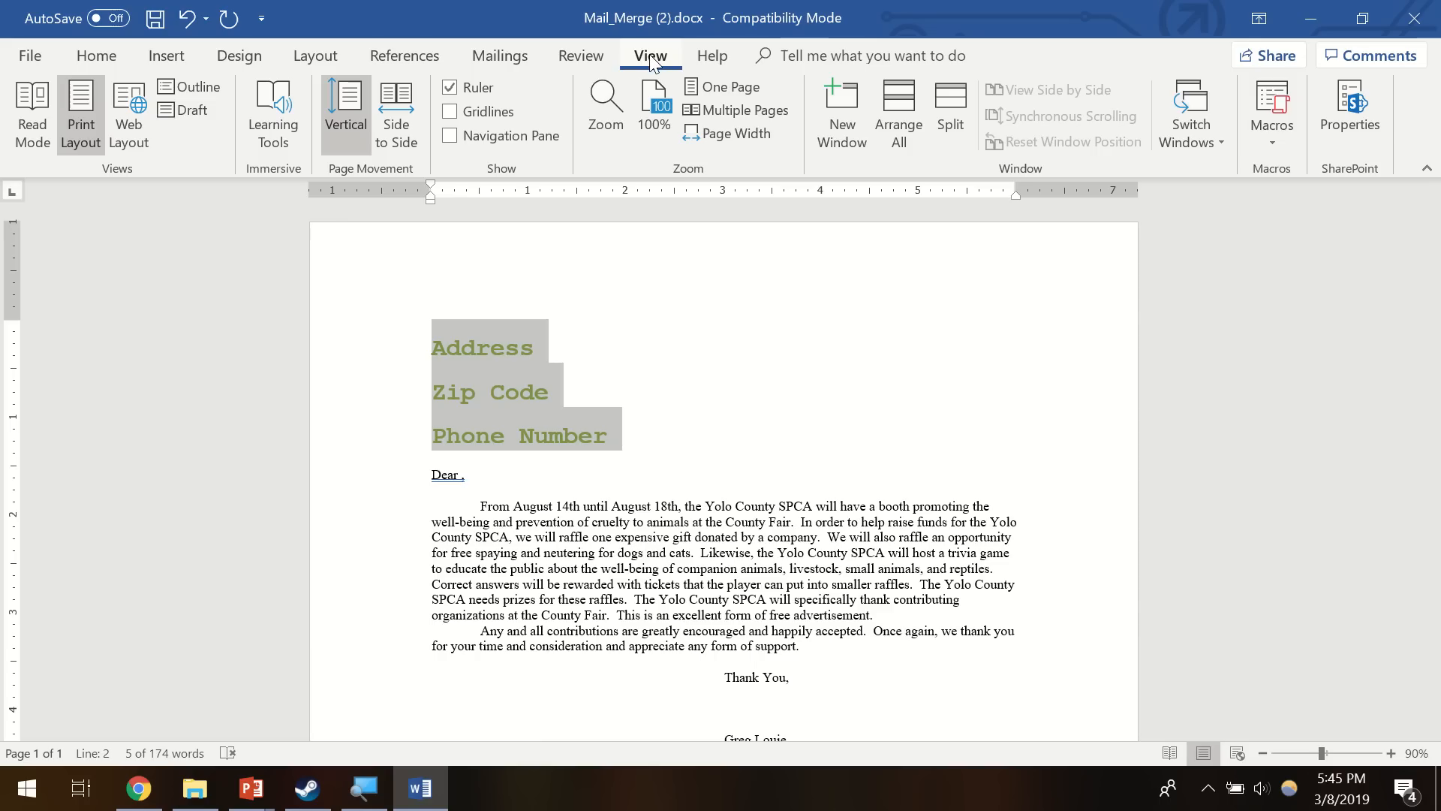
pyautogui.click(451, 88)
pyautogui.click(451, 87)
pyautogui.click(98, 59)
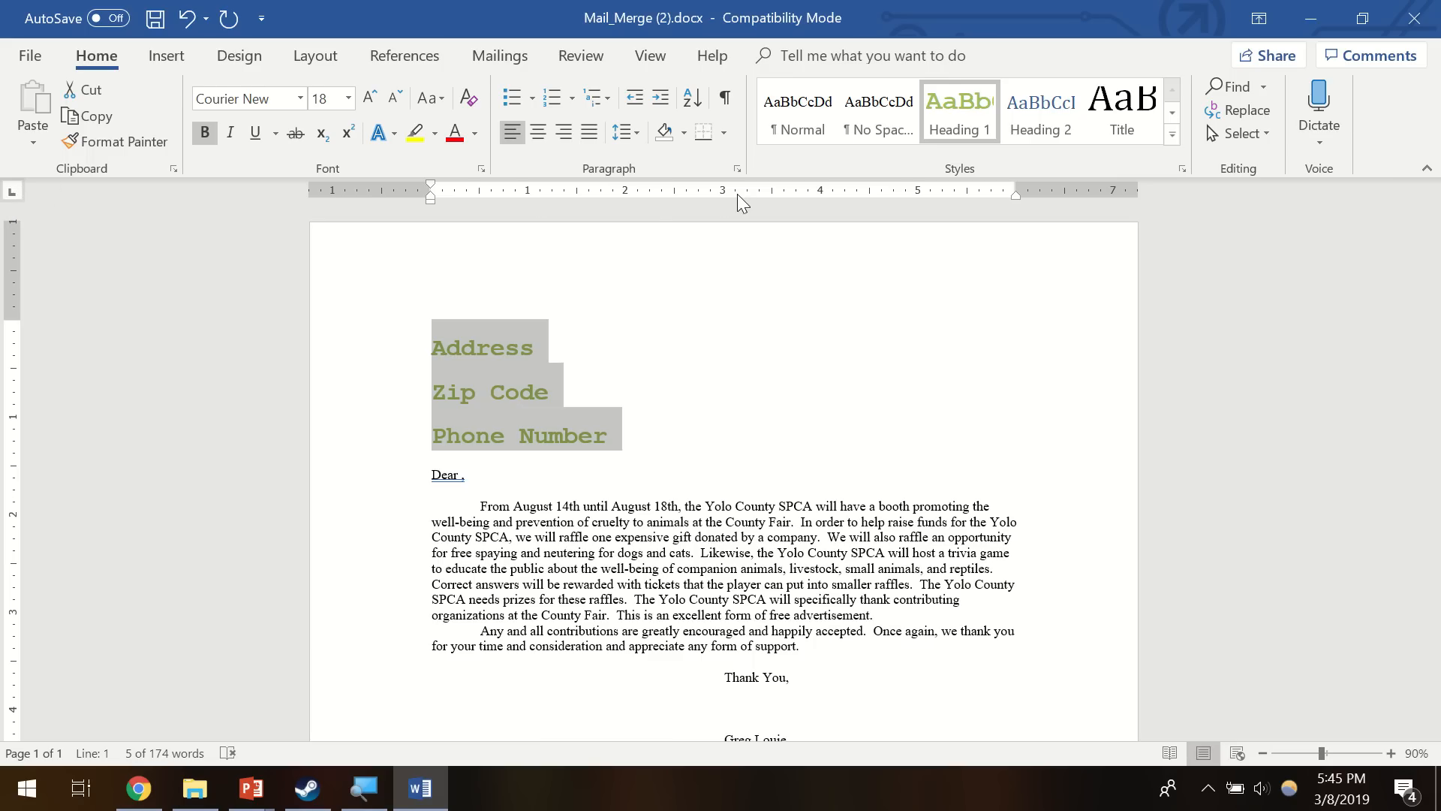
# - Add a left tab stop at 3 inches for the selected Address, Zip Code and Phone Number lines
pyautogui.click(16, 196)
pyautogui.click(18, 193)
pyautogui.click(724, 193)
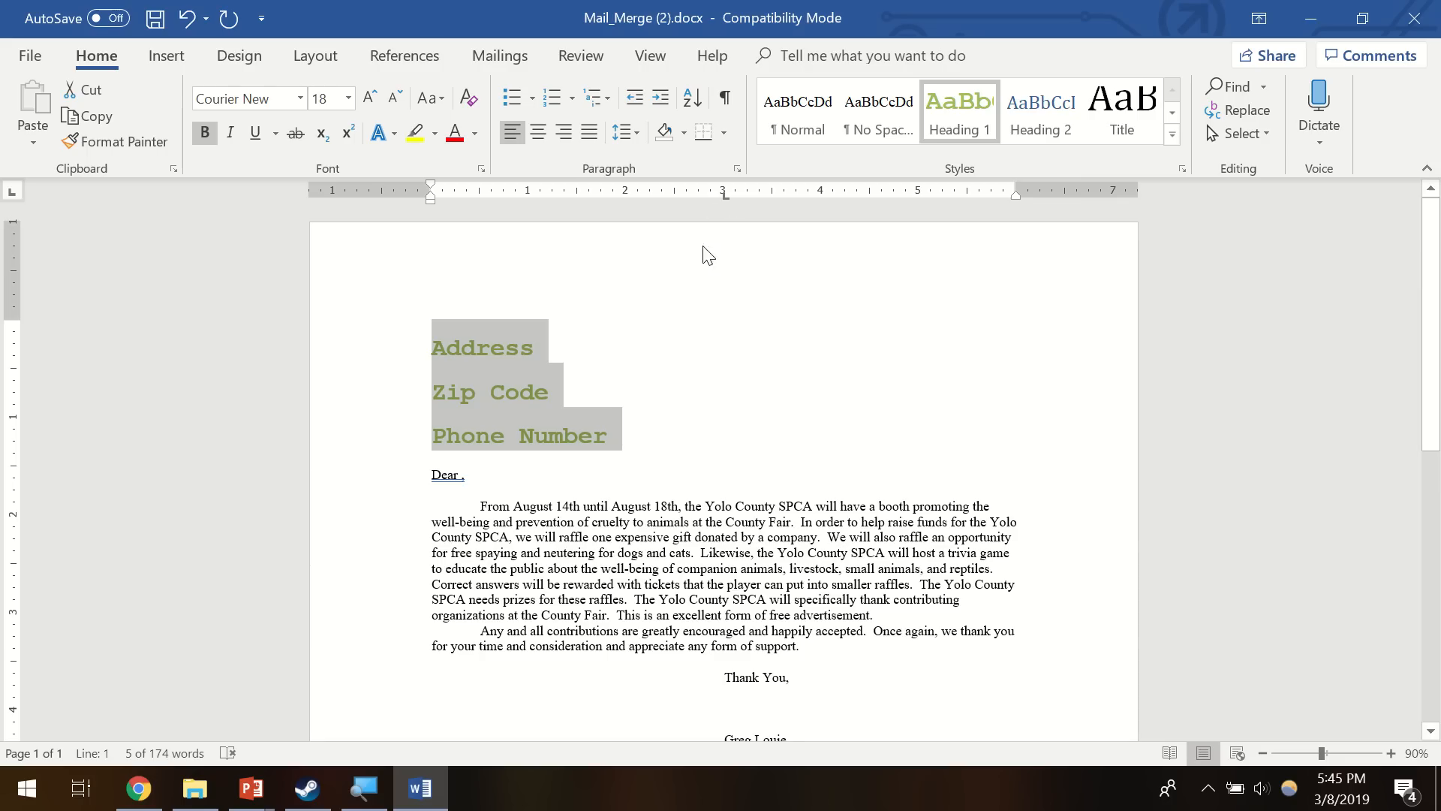
pyautogui.click(438, 348)
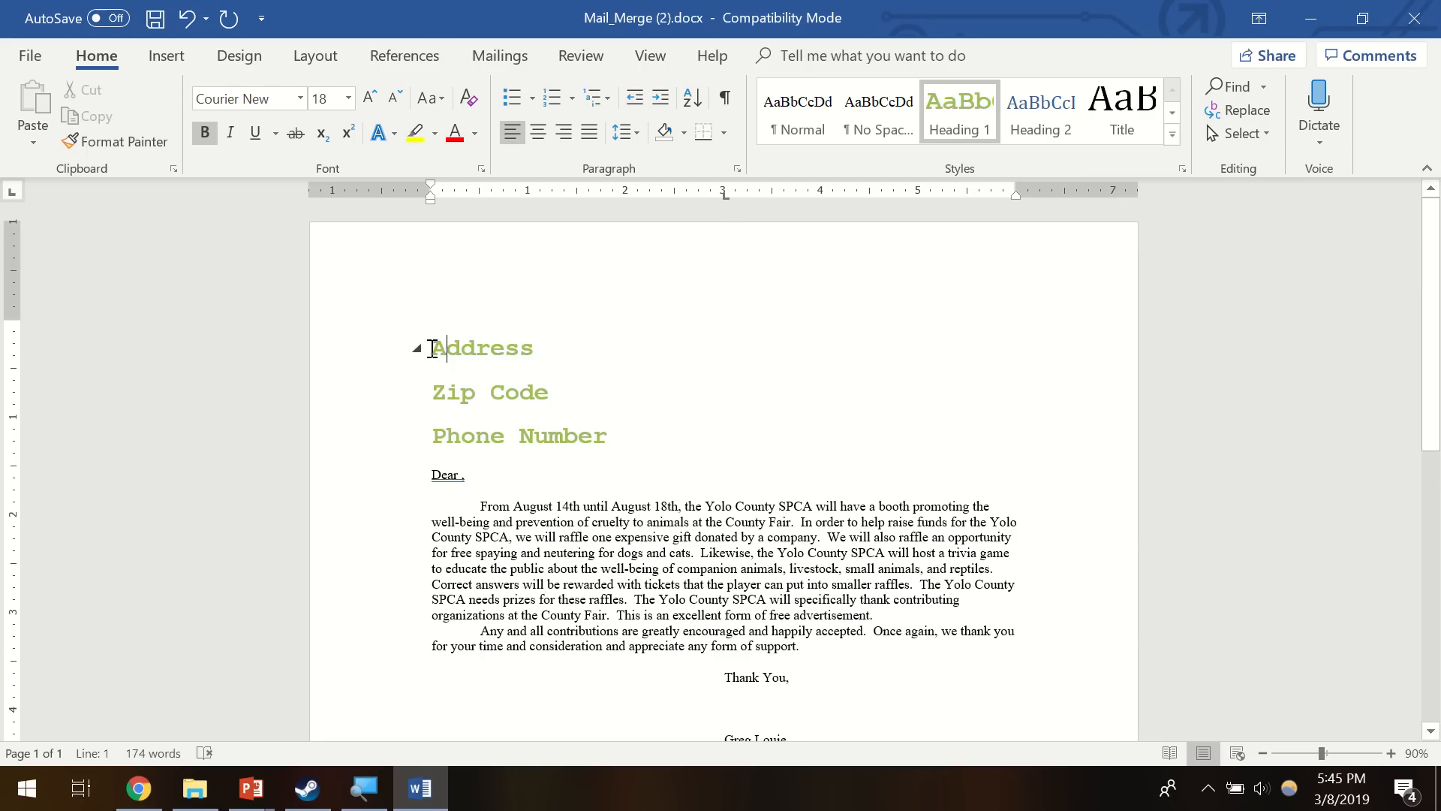
pyautogui.moveTo(432, 348); pyautogui.dragTo(616, 437)
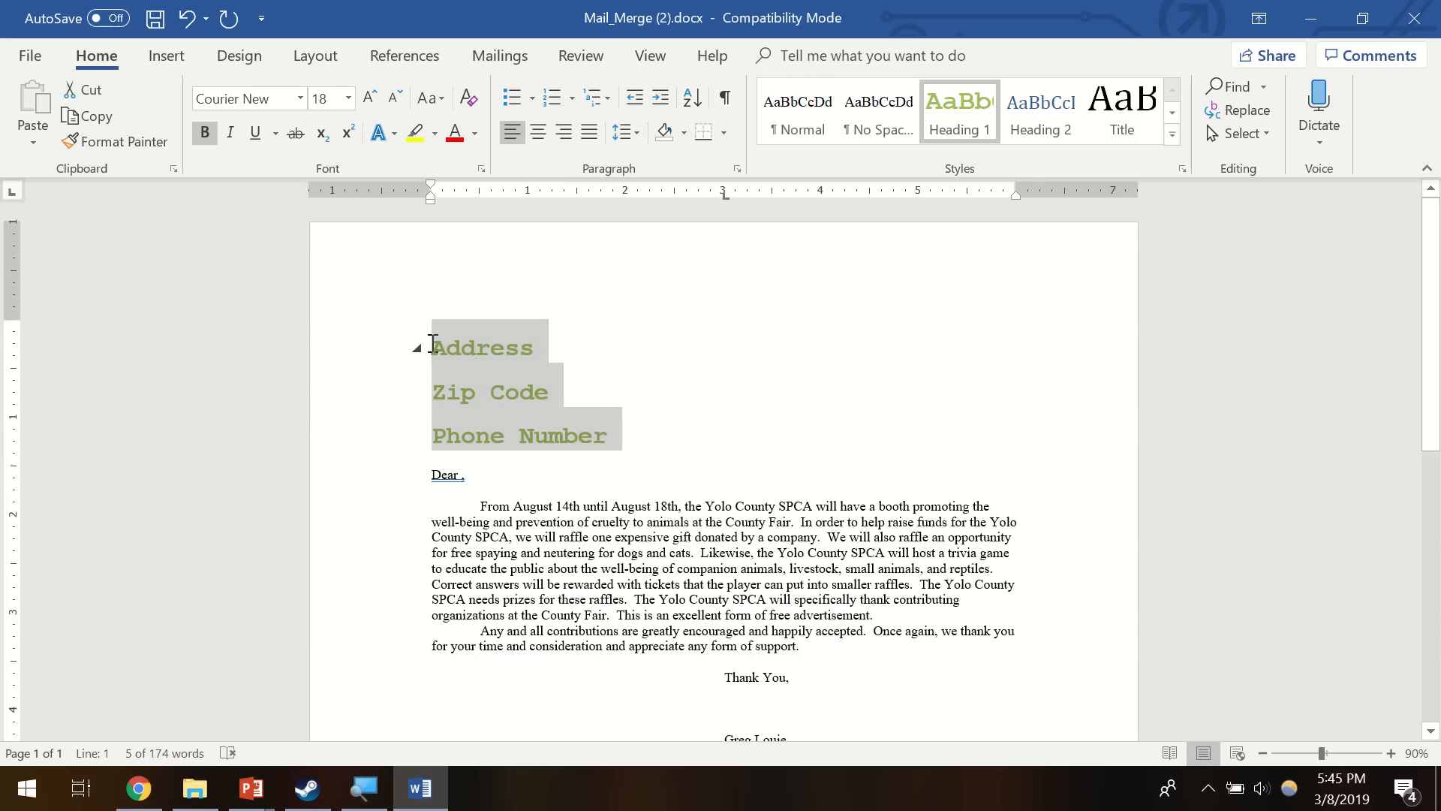
pyautogui.click(433, 348)
pyautogui.keyDown('shift'); pyautogui.click(615, 424); pyautogui.keyUp('shift')
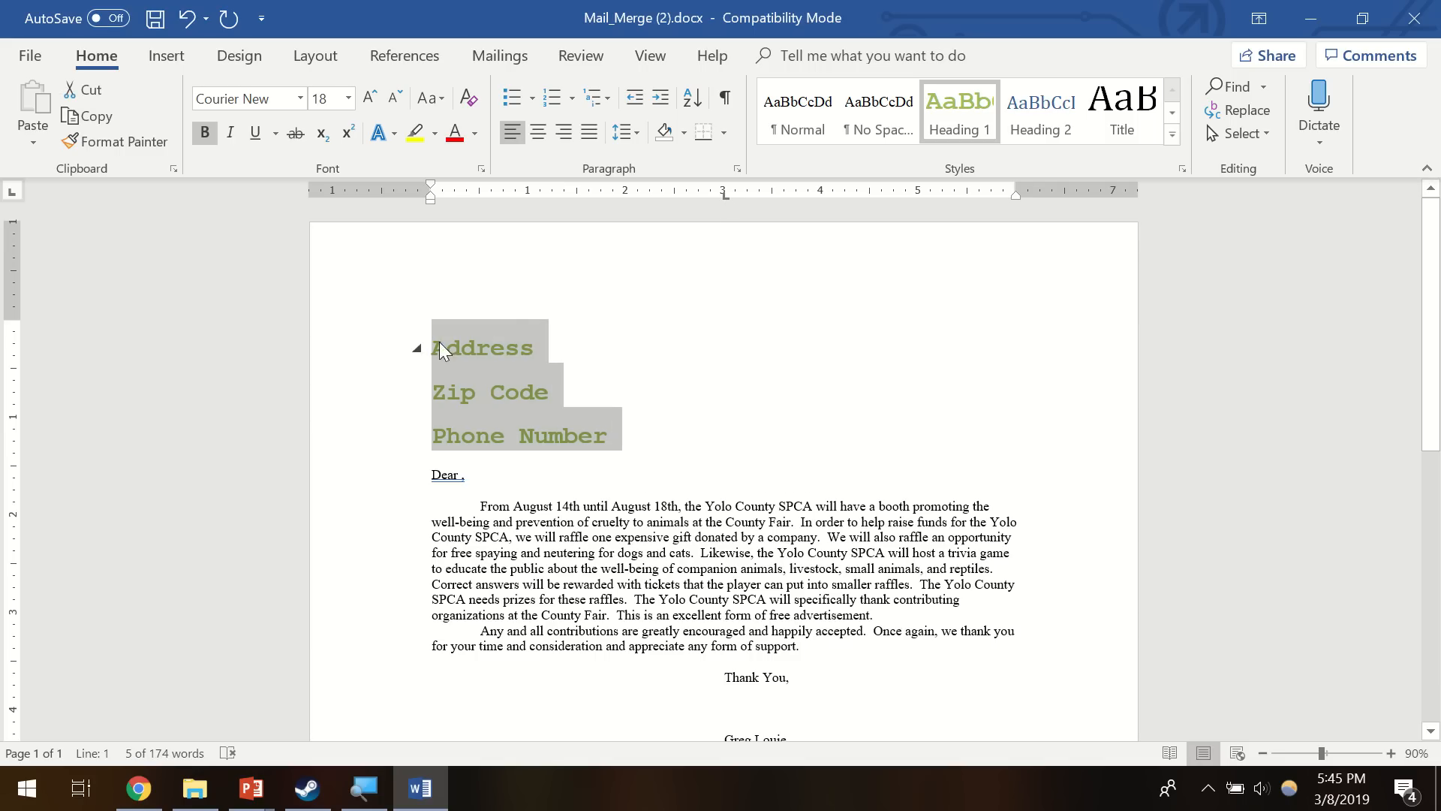
pyautogui.moveTo(433, 348); pyautogui.dragTo(607, 434)
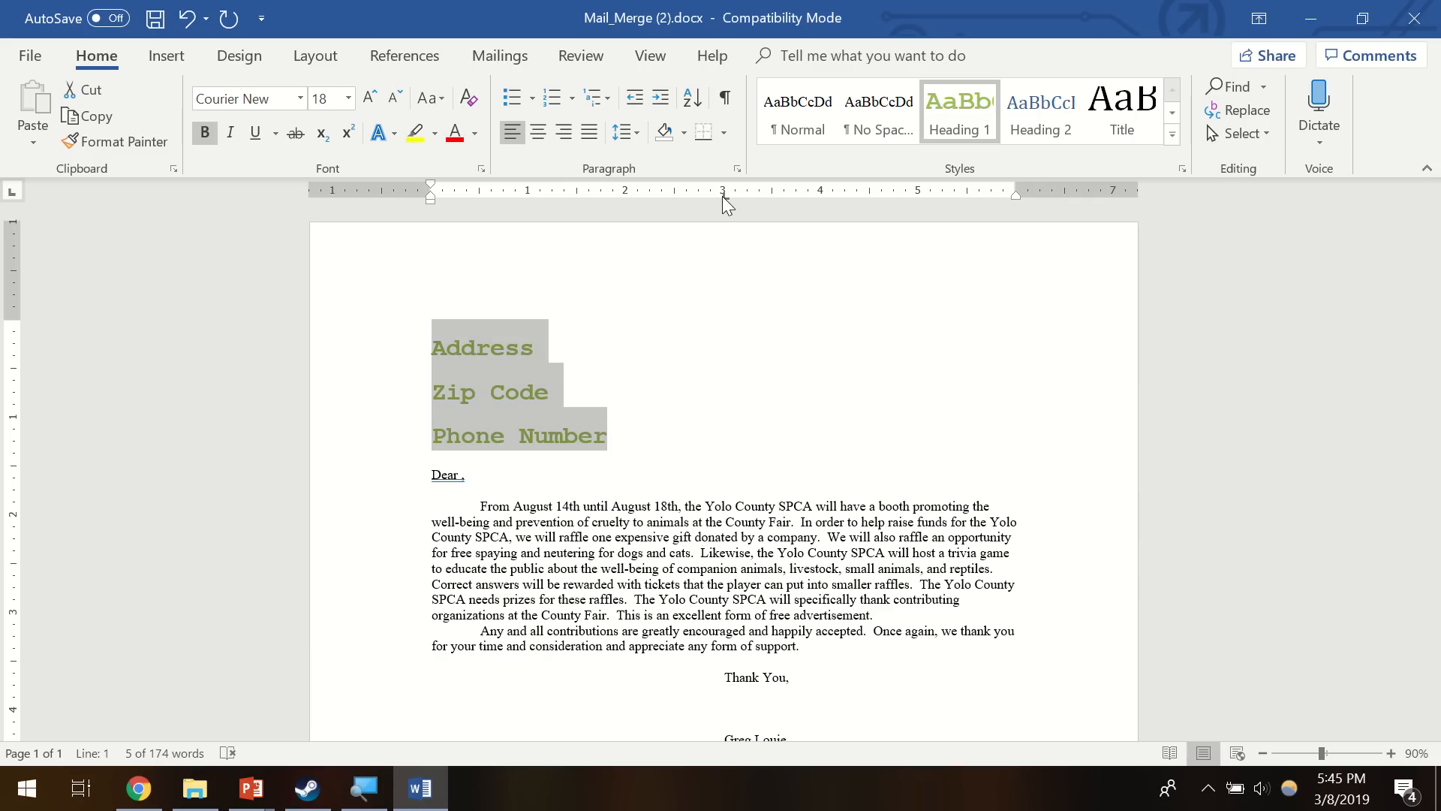
# - Align the start of the Address, Zip Code and Phone Number lines to the 3-inch tab stop
pyautogui.click(433, 347)
pyautogui.press('Tab')
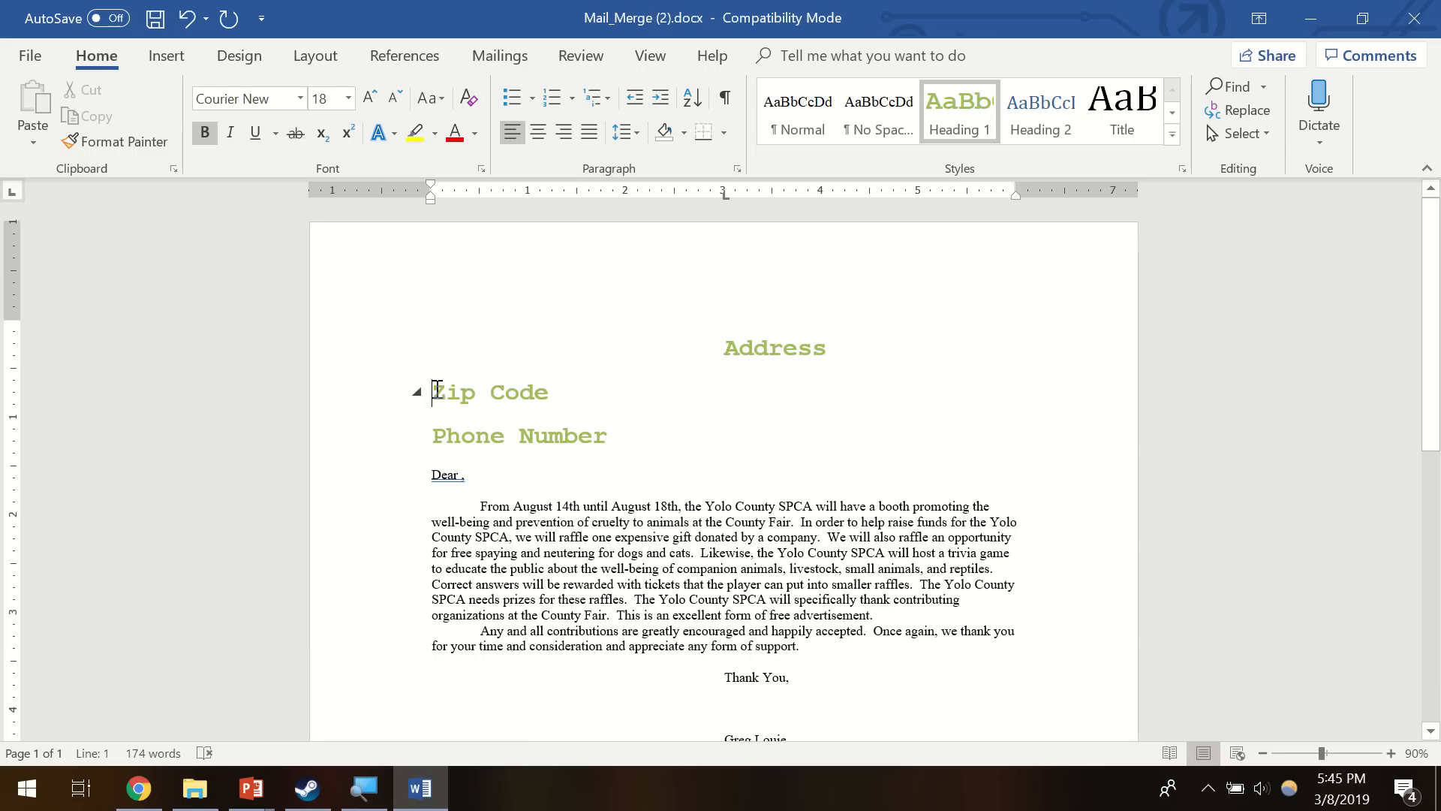
pyautogui.press('Tab')
pyautogui.click(435, 436)
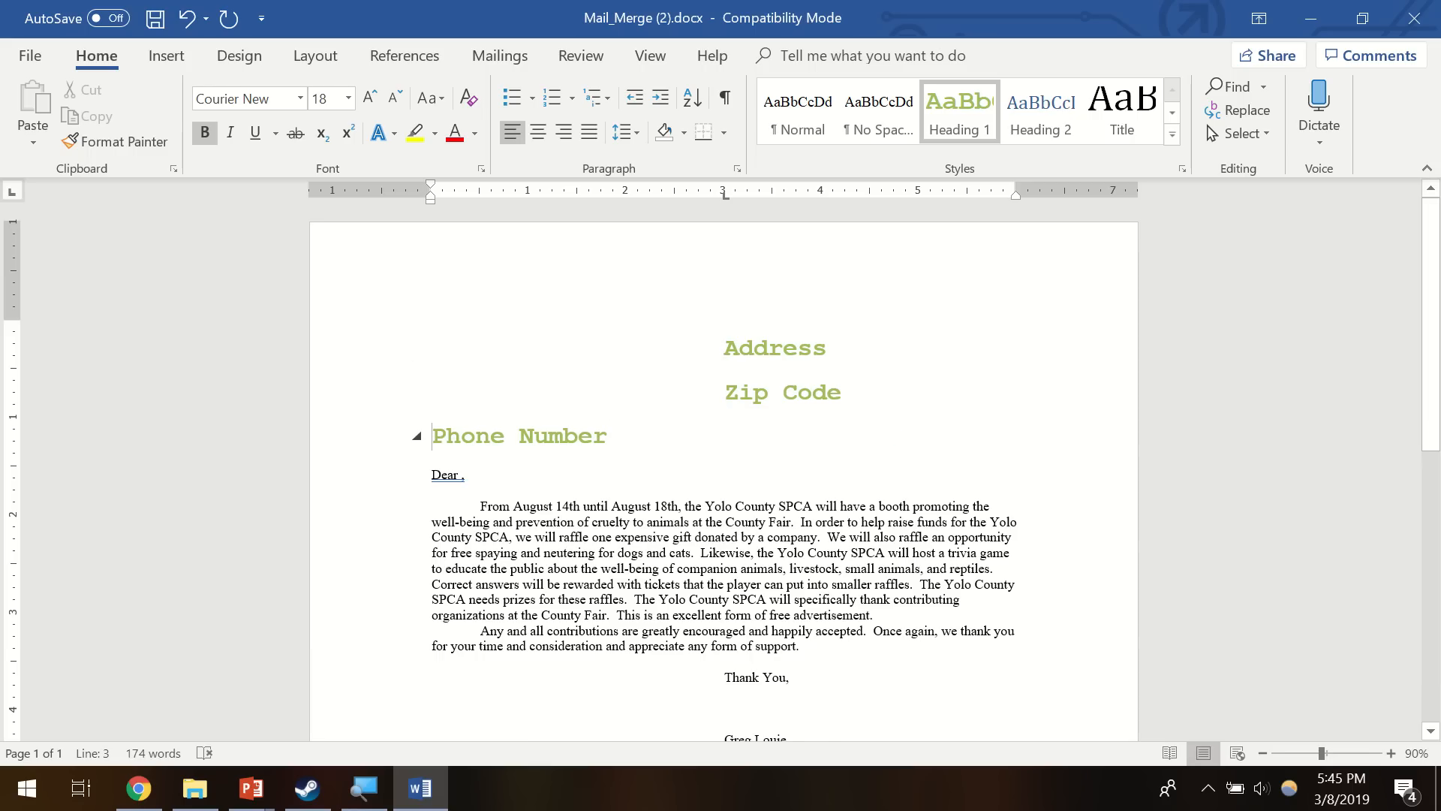
pyautogui.press('Tab')
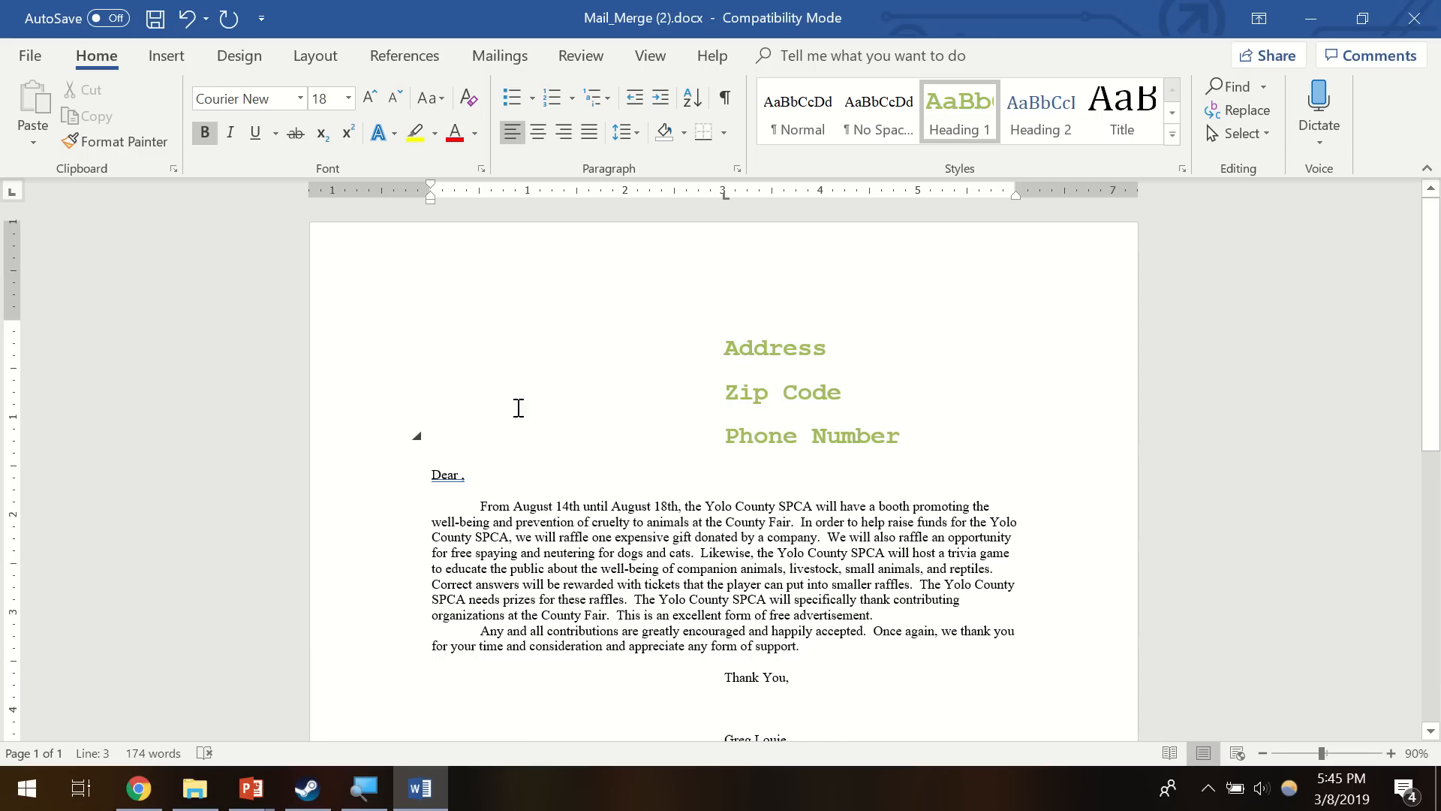
pyautogui.moveTo(914, 442); pyautogui.dragTo(722, 333)
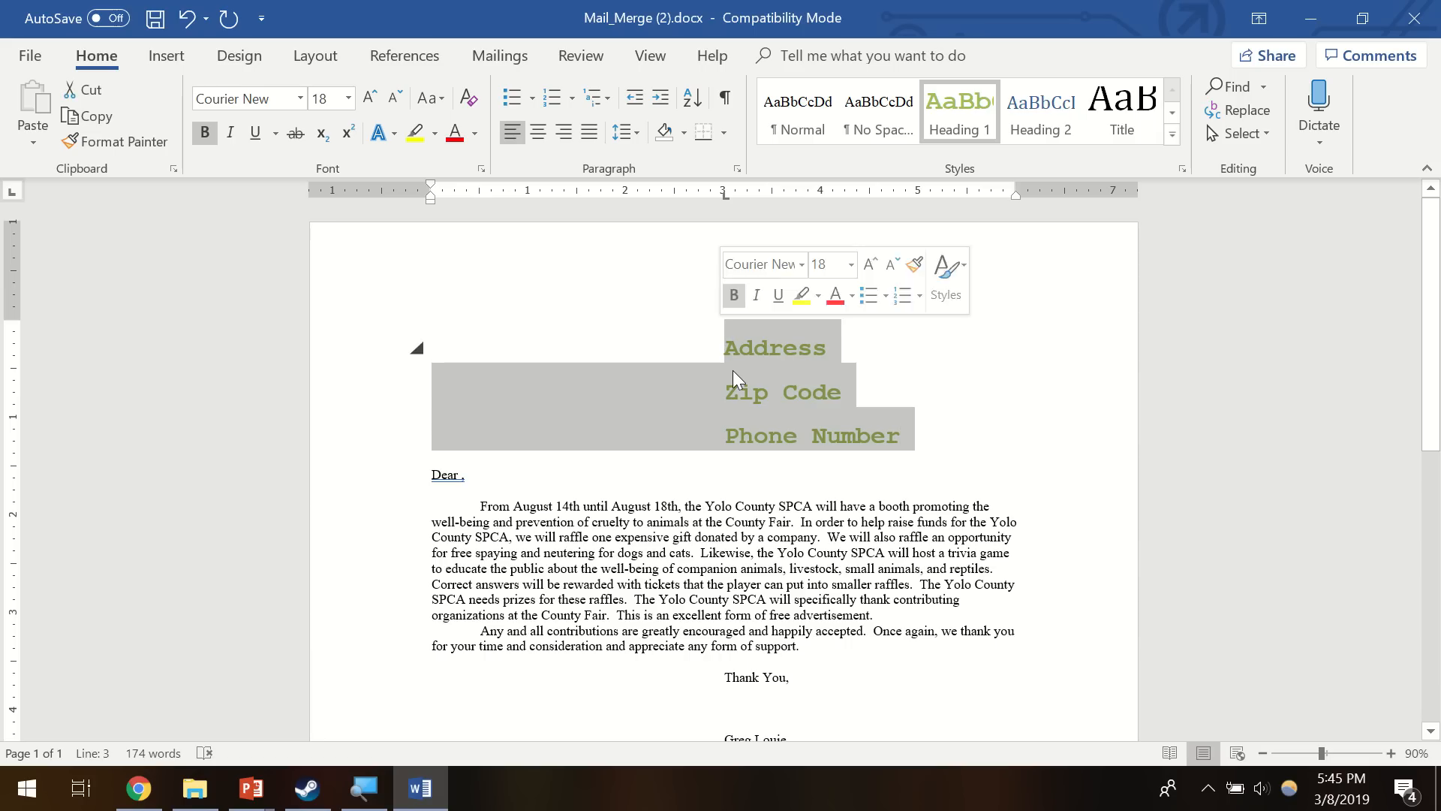
pyautogui.scroll(-2, 734, 380)
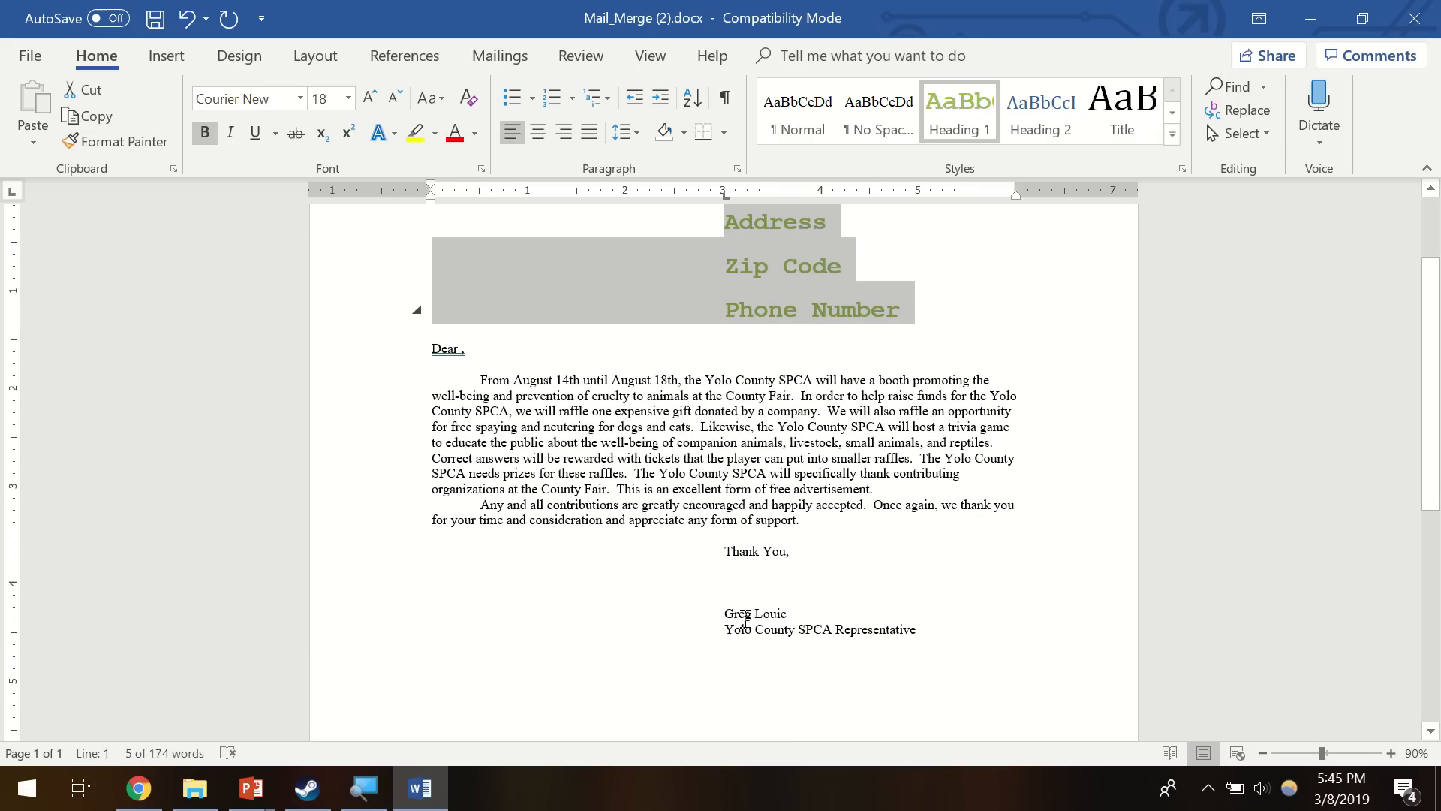
pyautogui.moveTo(727, 612); pyautogui.dragTo(953, 634)
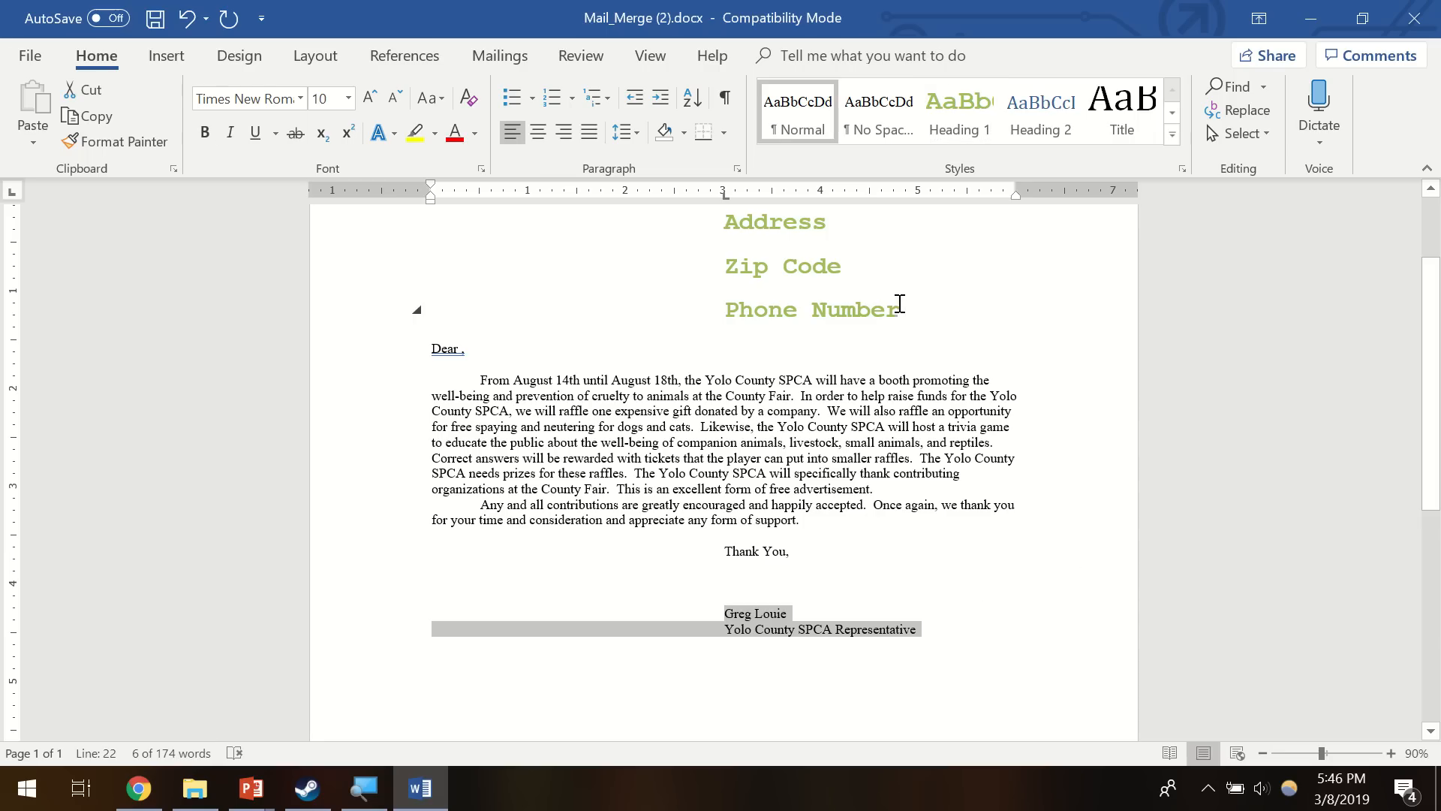
# - Place the text cursor in the letter's greeting line, directly after "Dear" and before the comma
pyautogui.moveTo(905, 310); pyautogui.dragTo(715, 266)
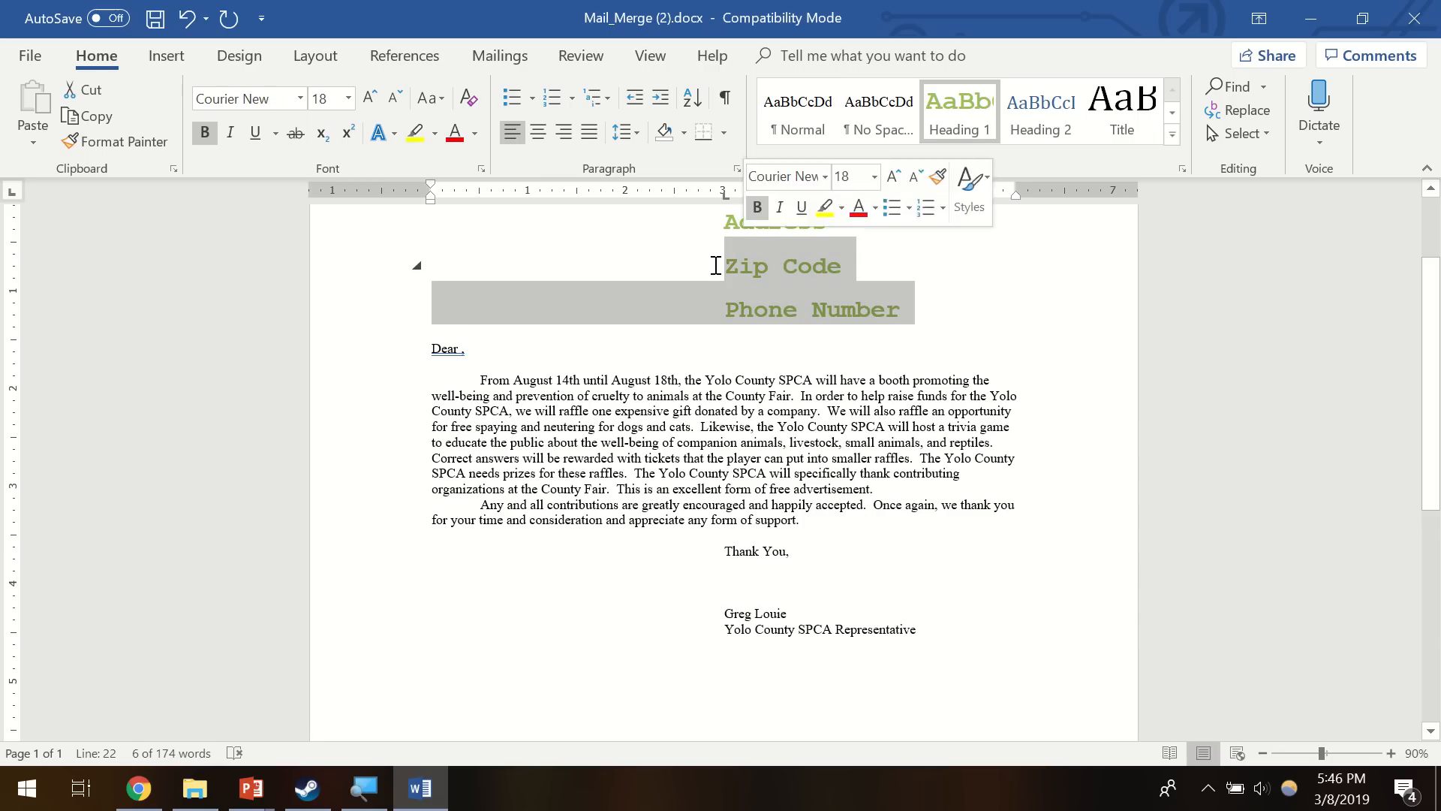
pyautogui.click(464, 348)
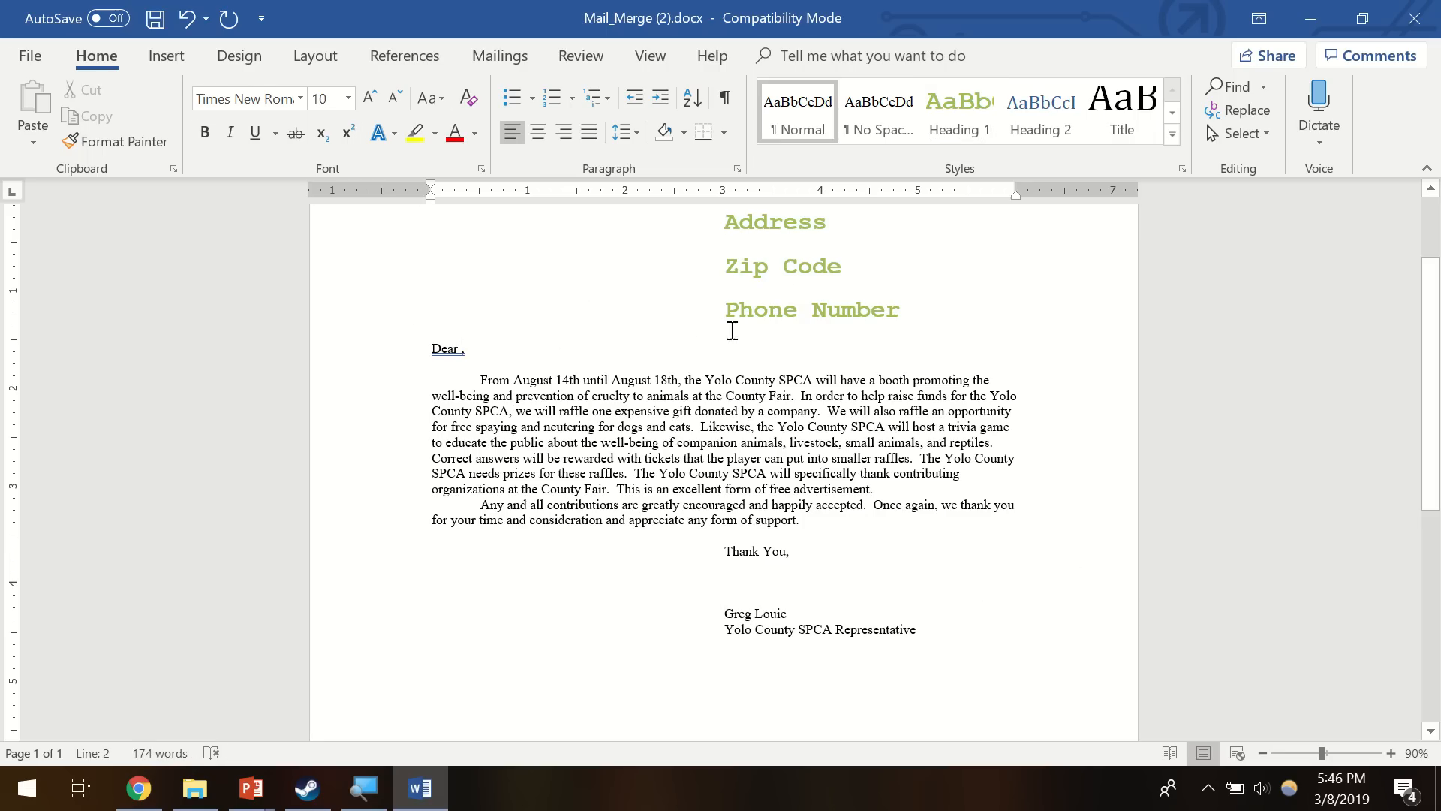
pyautogui.scroll(1, 694, 324)
pyautogui.scroll(2, 694, 324)
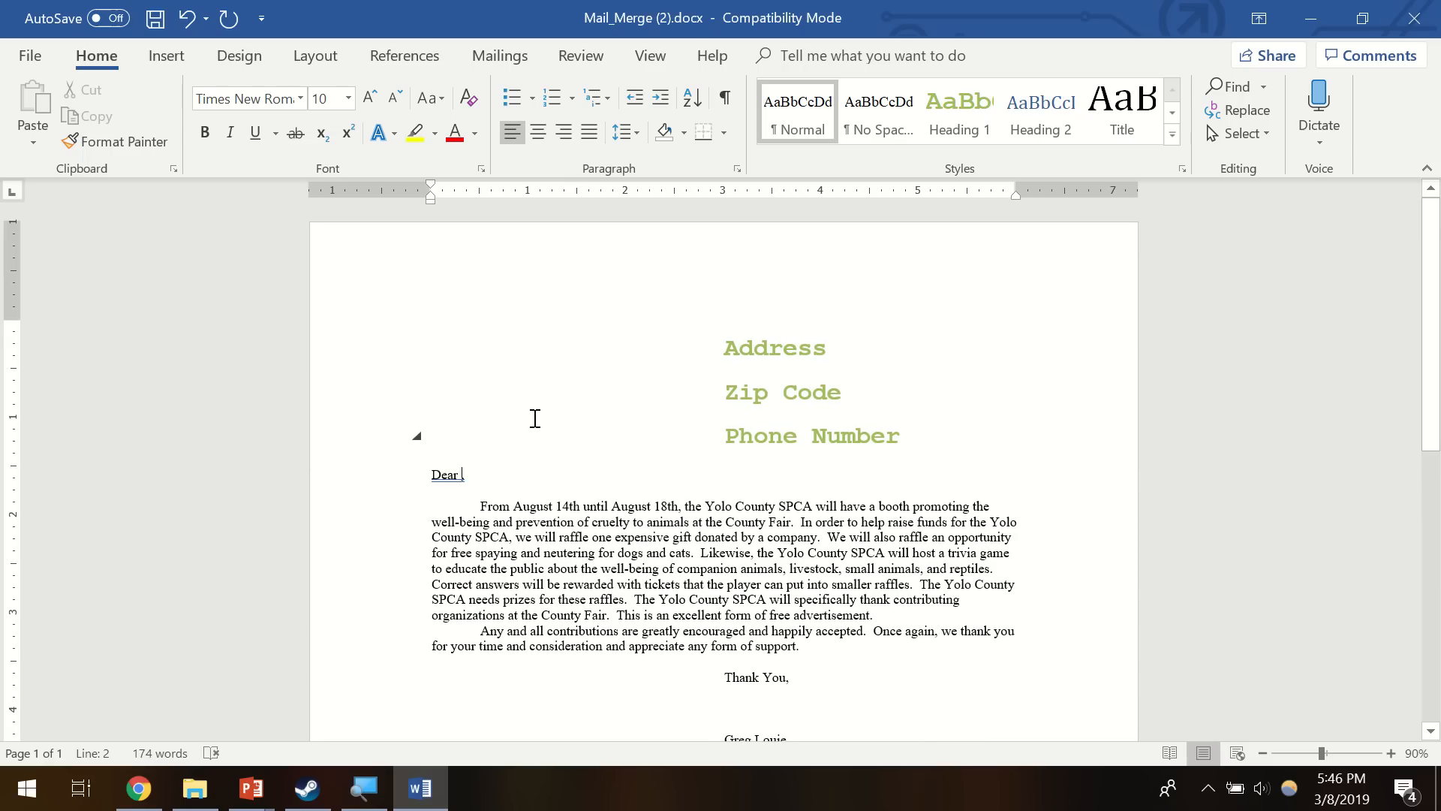
pyautogui.scroll(-2, 537, 413)
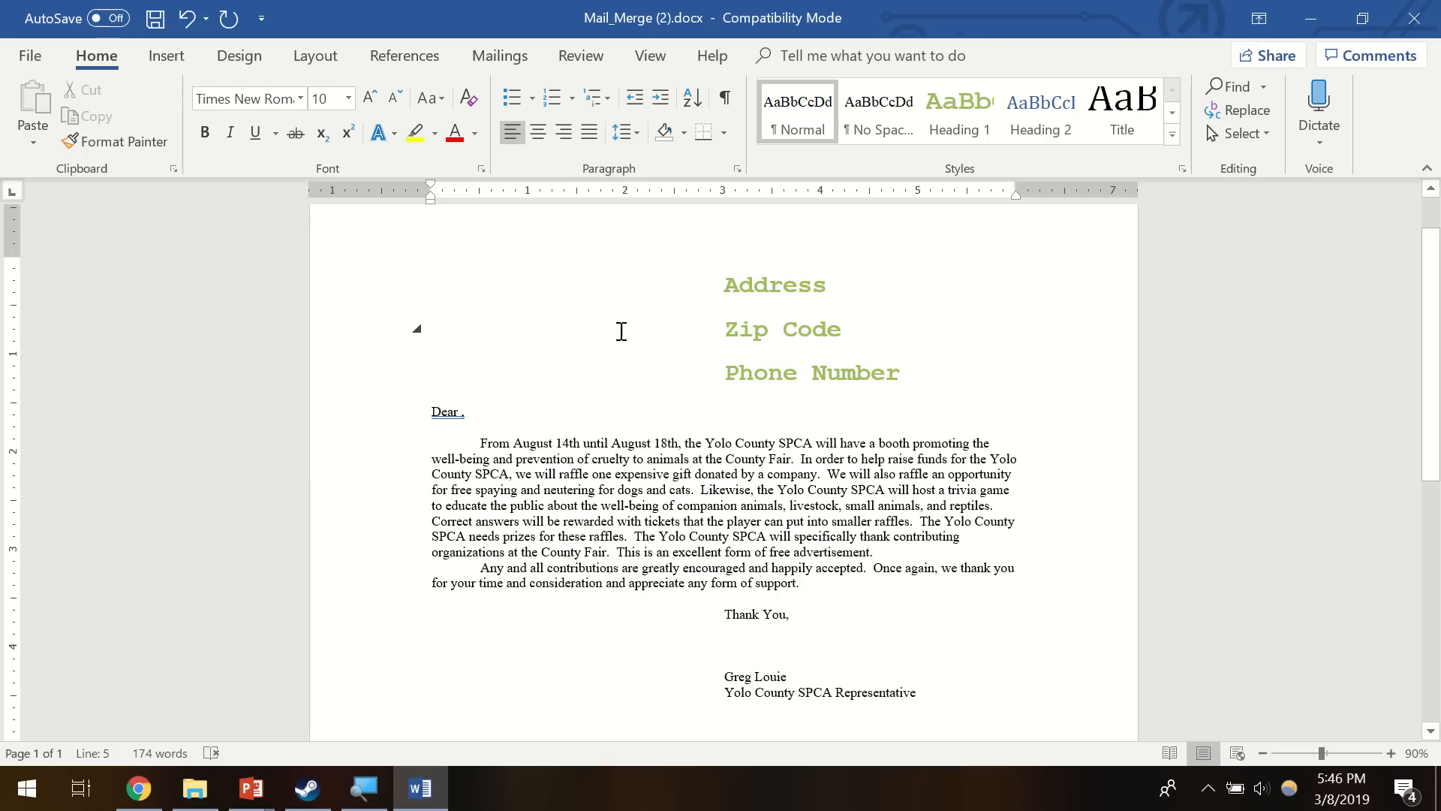
# - Start creating a new typed recipient list for the mail merge
pyautogui.click(499, 56)
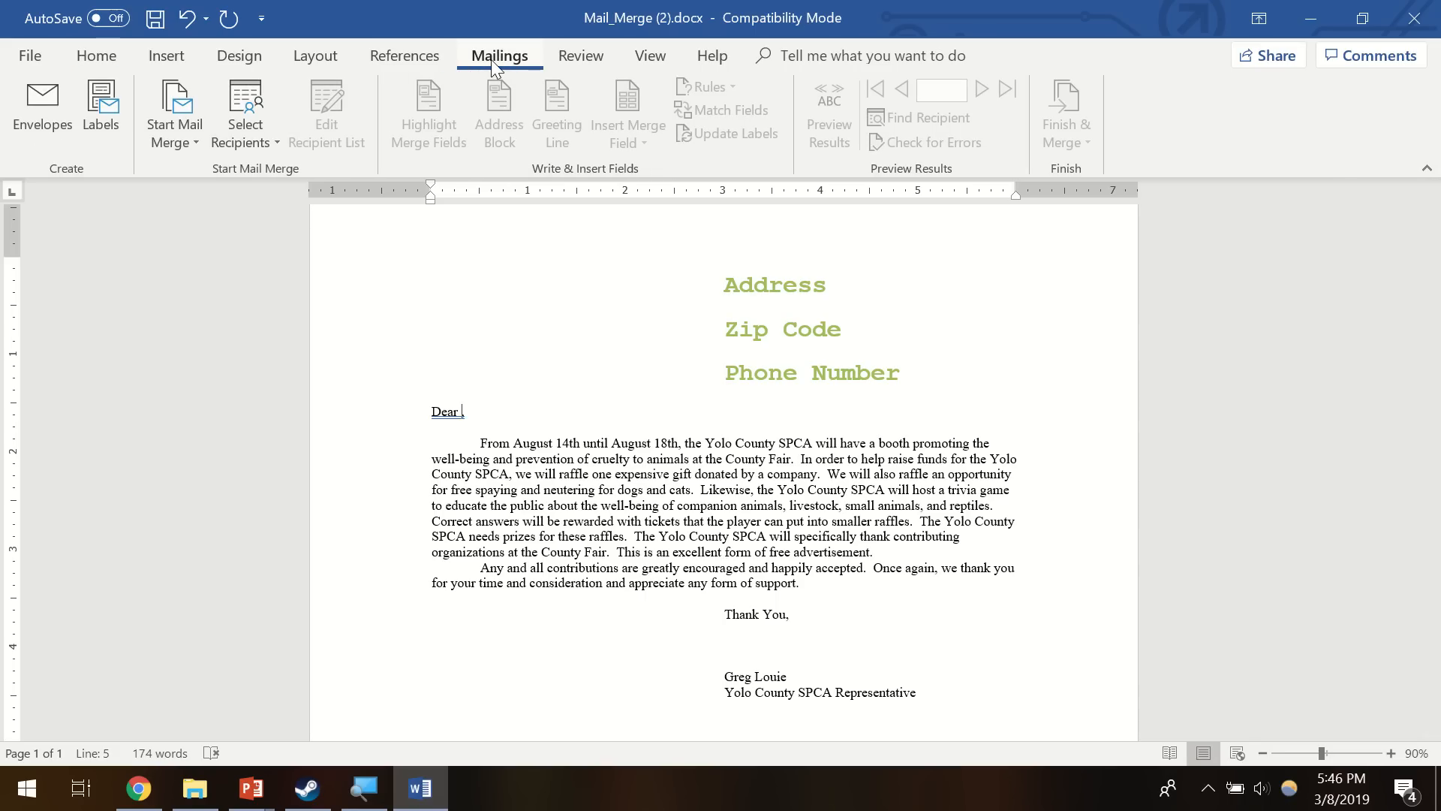
pyautogui.click(189, 145)
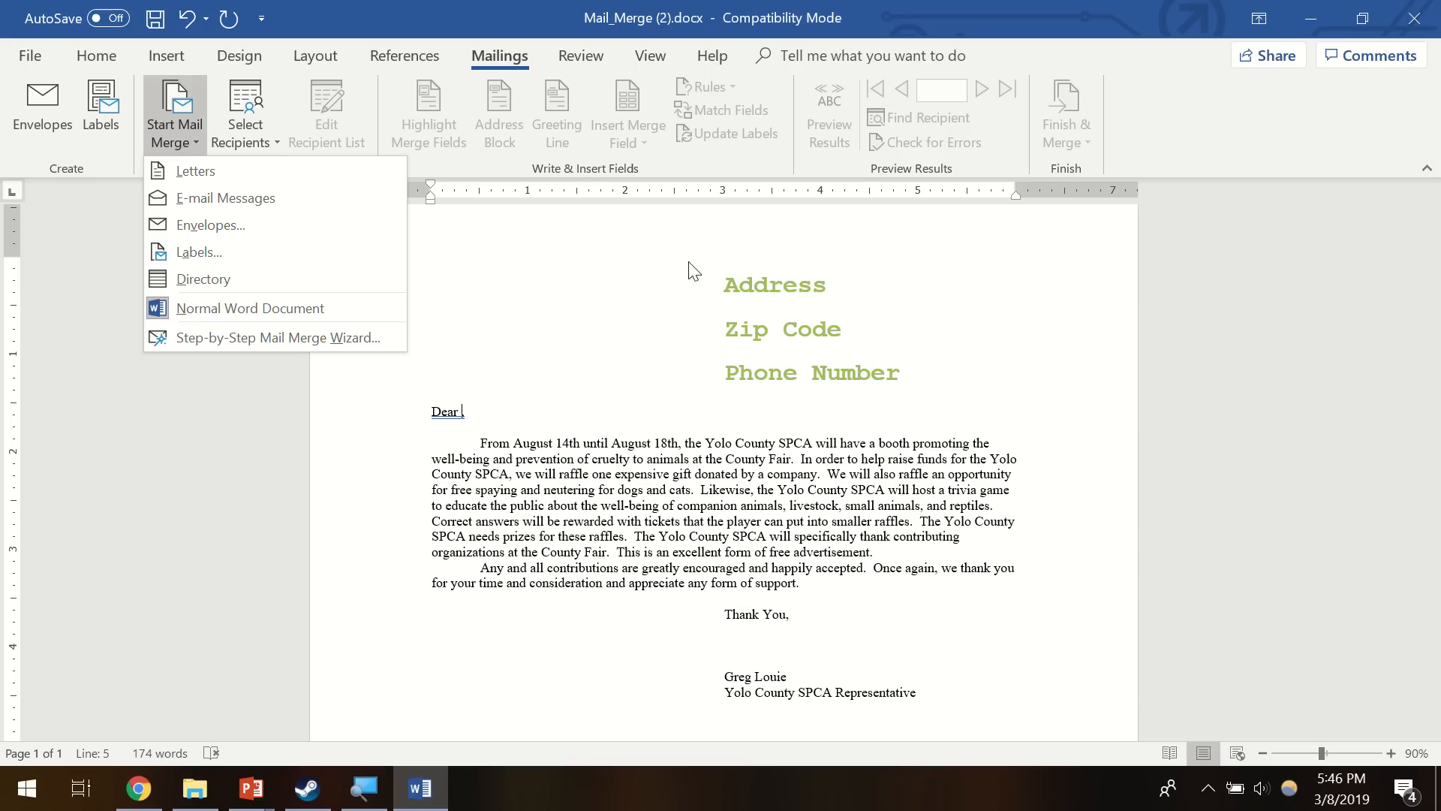
pyautogui.click(265, 127)
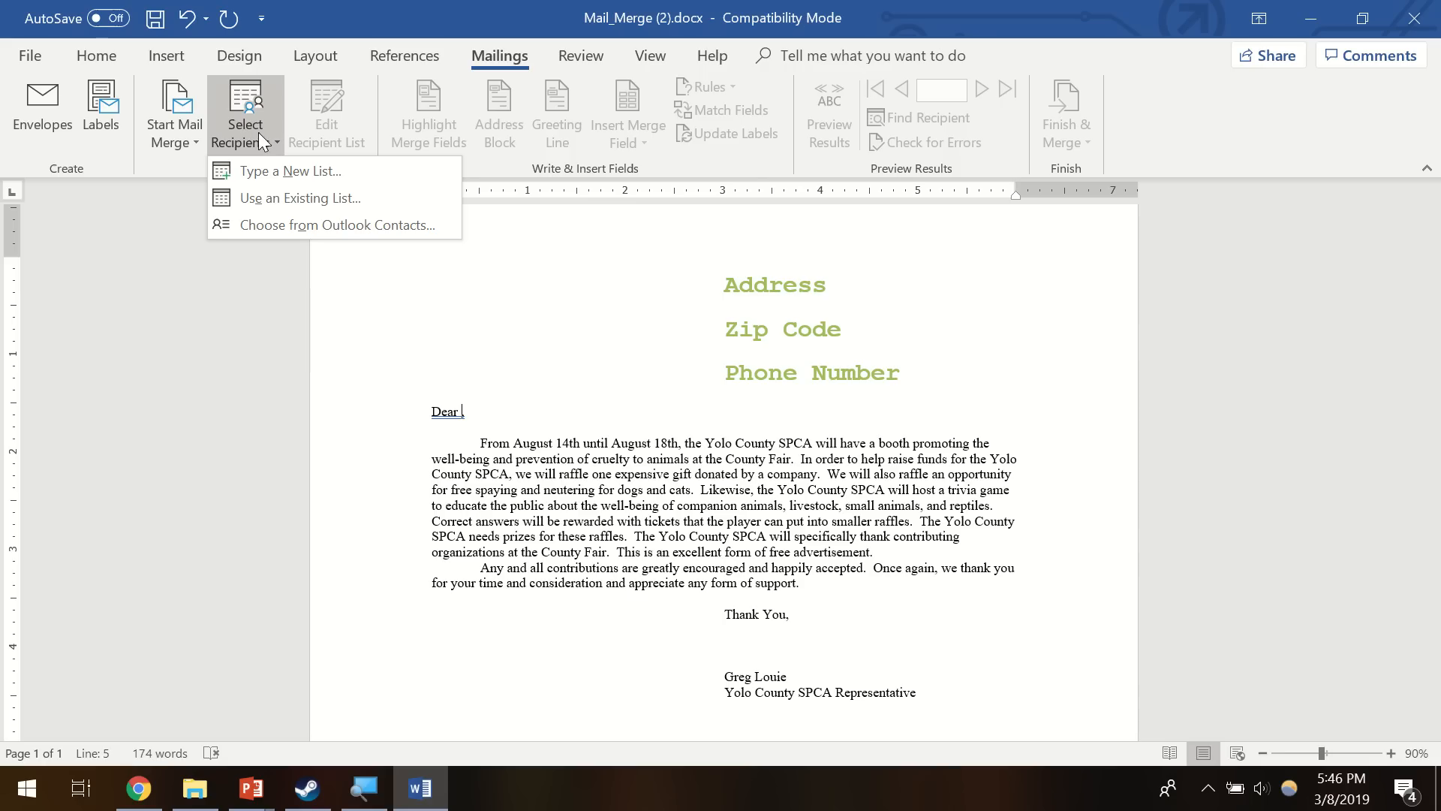
pyautogui.click(277, 171)
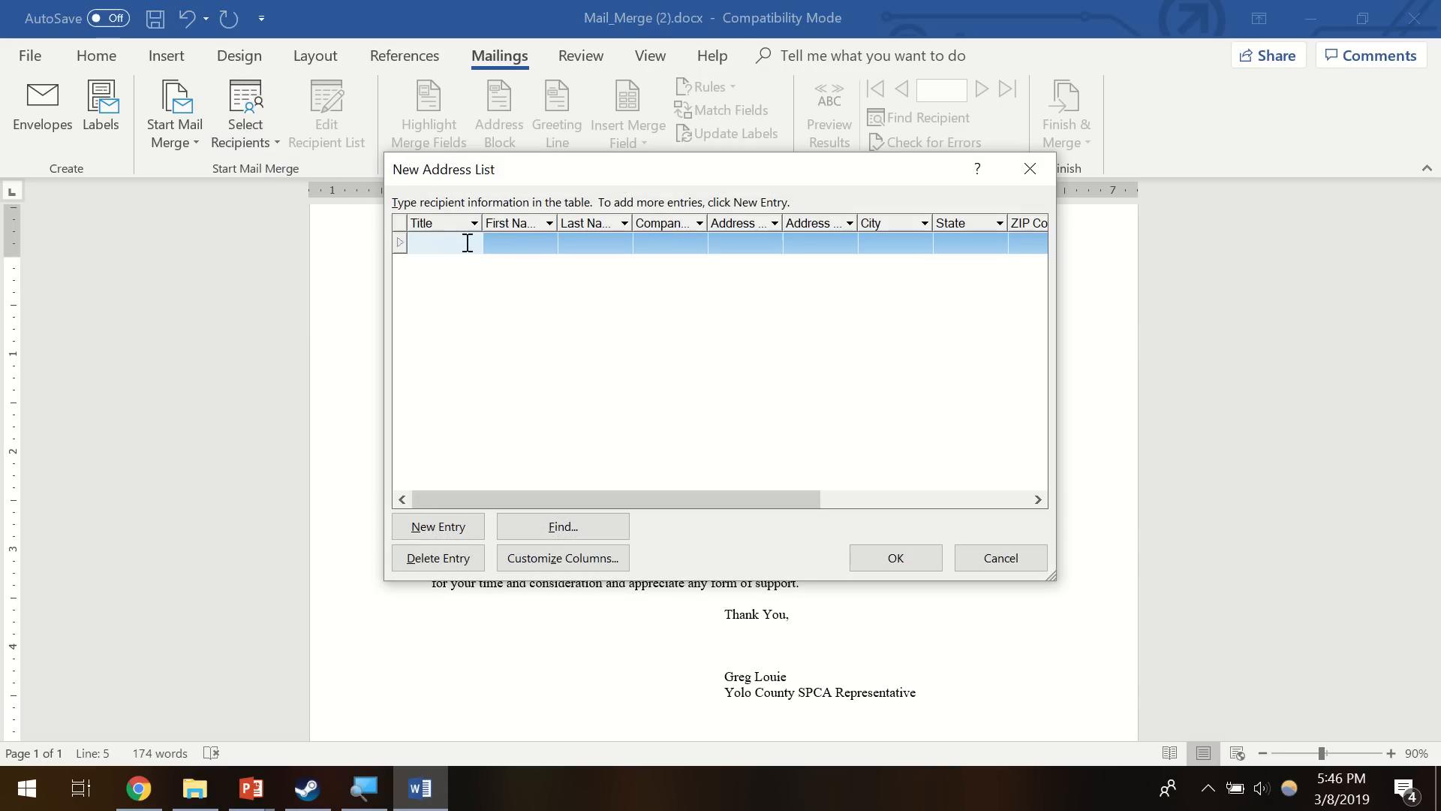
# - Enter the first recipient's first name and last name in the new address list
pyautogui.click(529, 249)
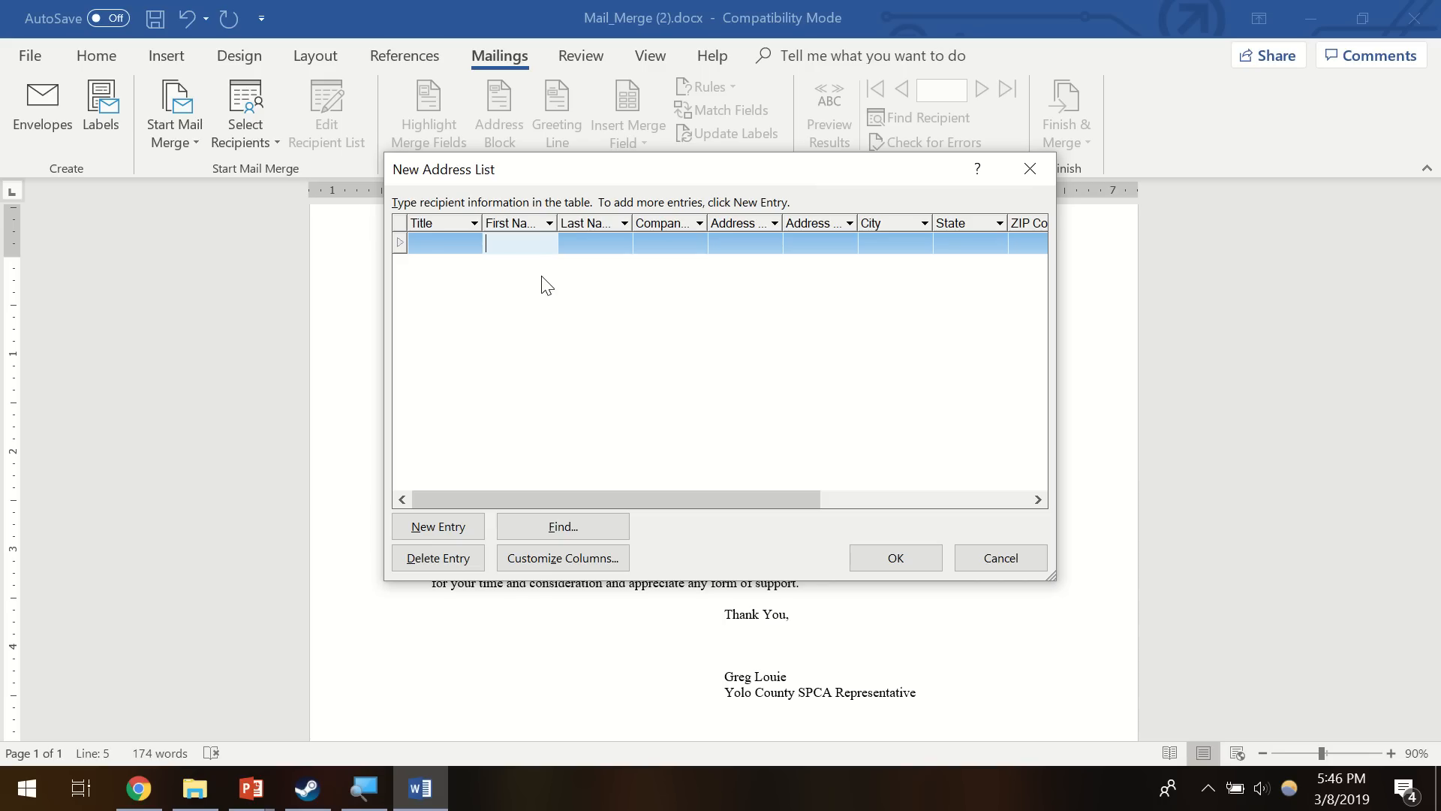
pyautogui.write('Bilegt')
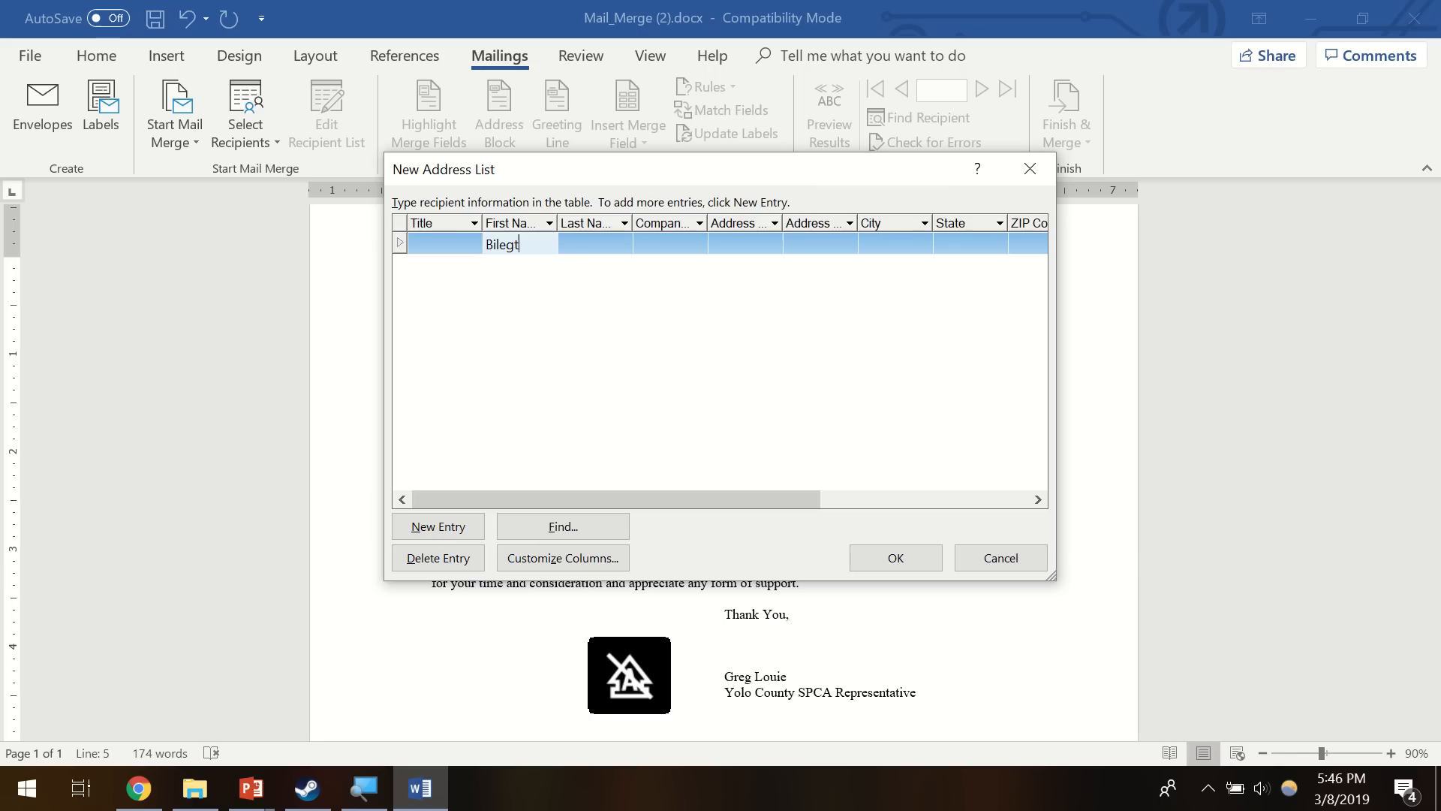
pyautogui.click(588, 248)
pyautogui.write('Ba')
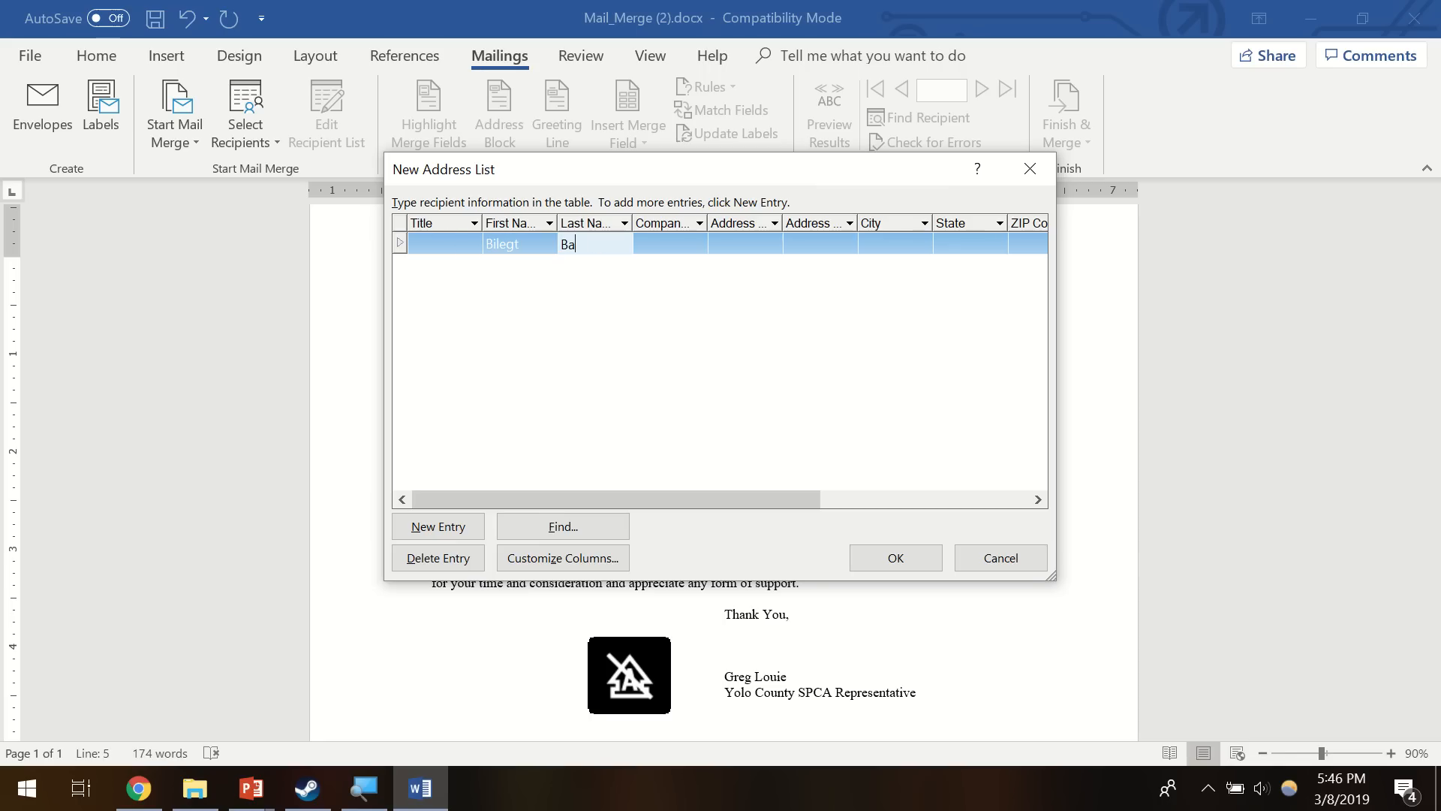
pyautogui.write('atar')
# - Add a second entry to the address list with that recipient's first and last name
pyautogui.click(427, 529)
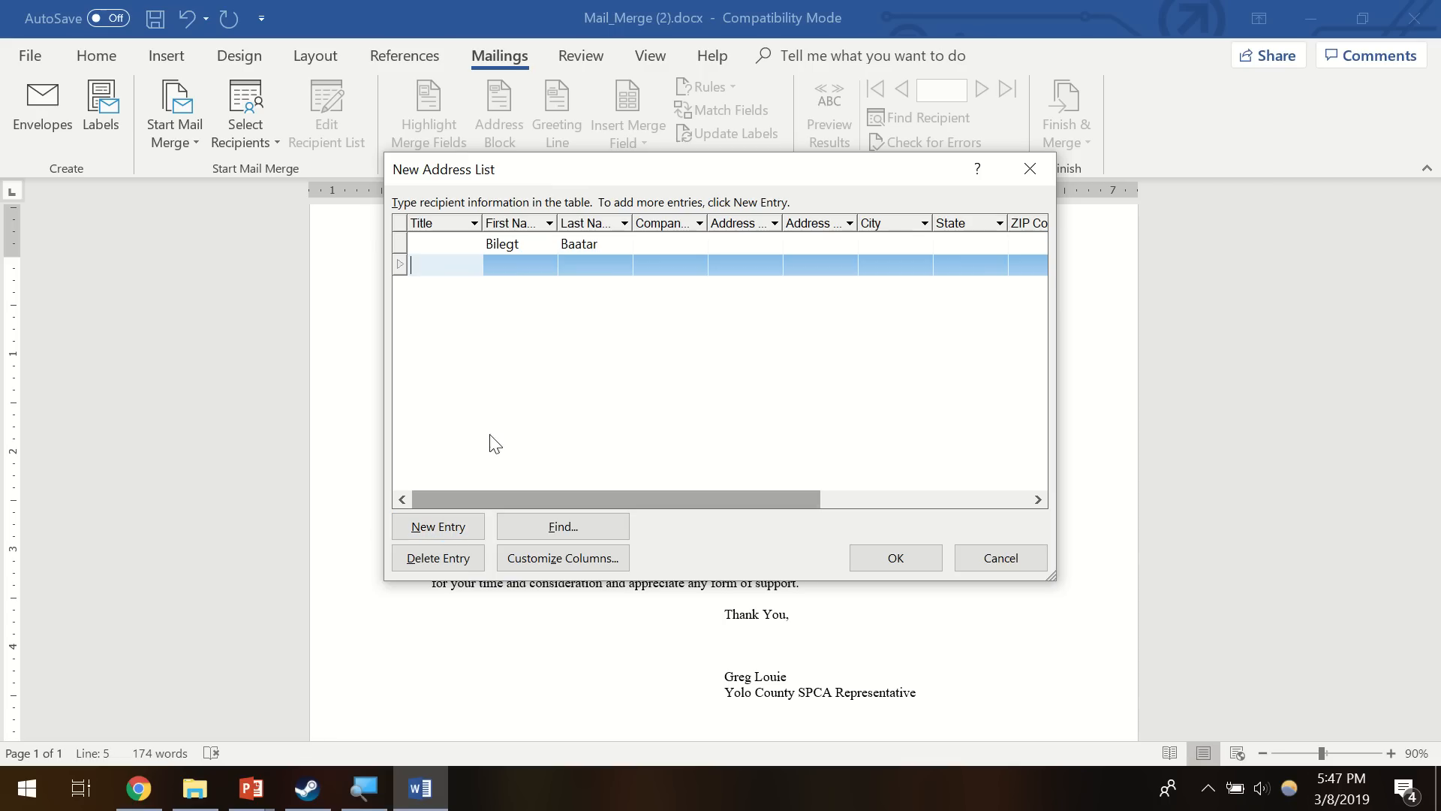
pyautogui.click(512, 265)
pyautogui.write('Dan')
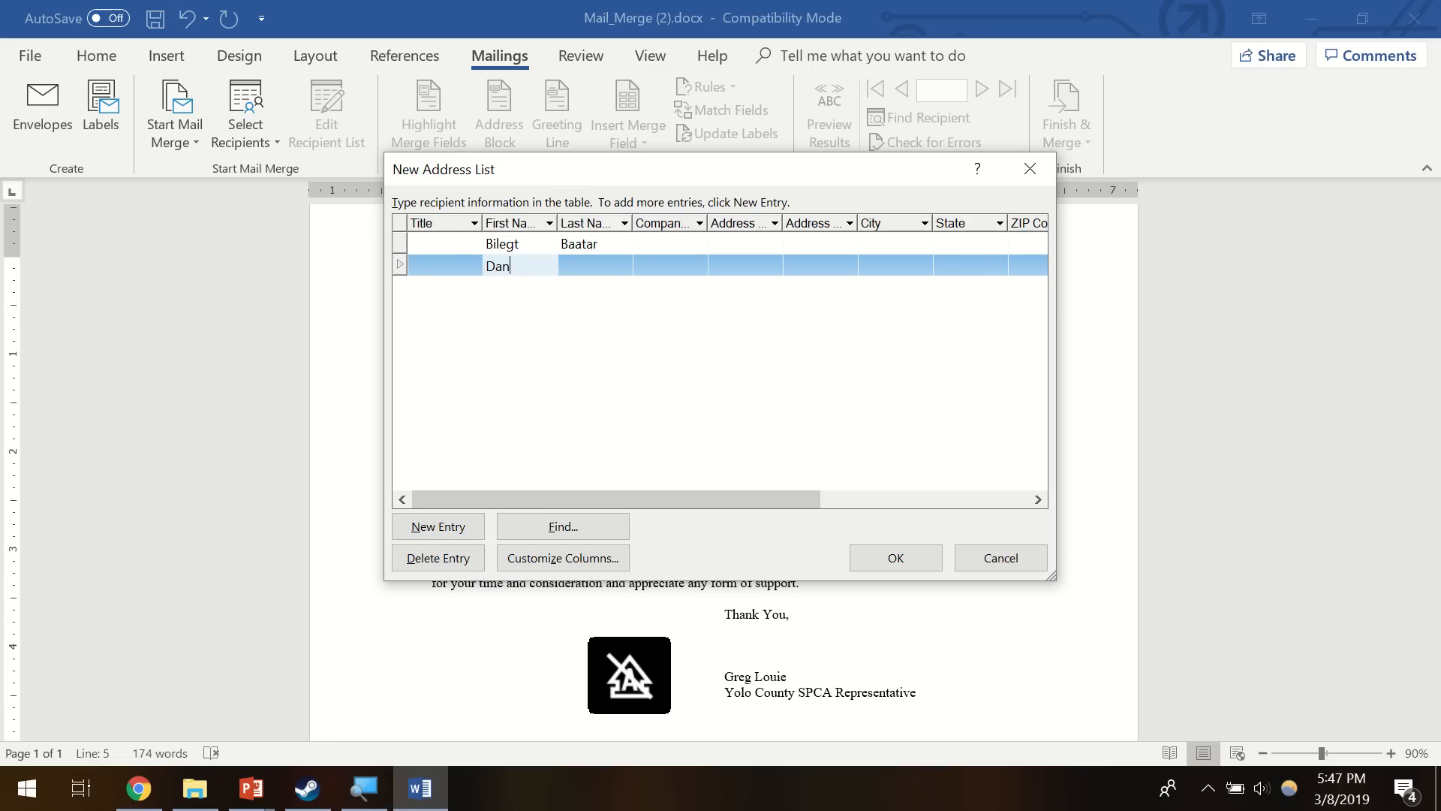
pyautogui.press('Tab')
pyautogui.write('Fran')
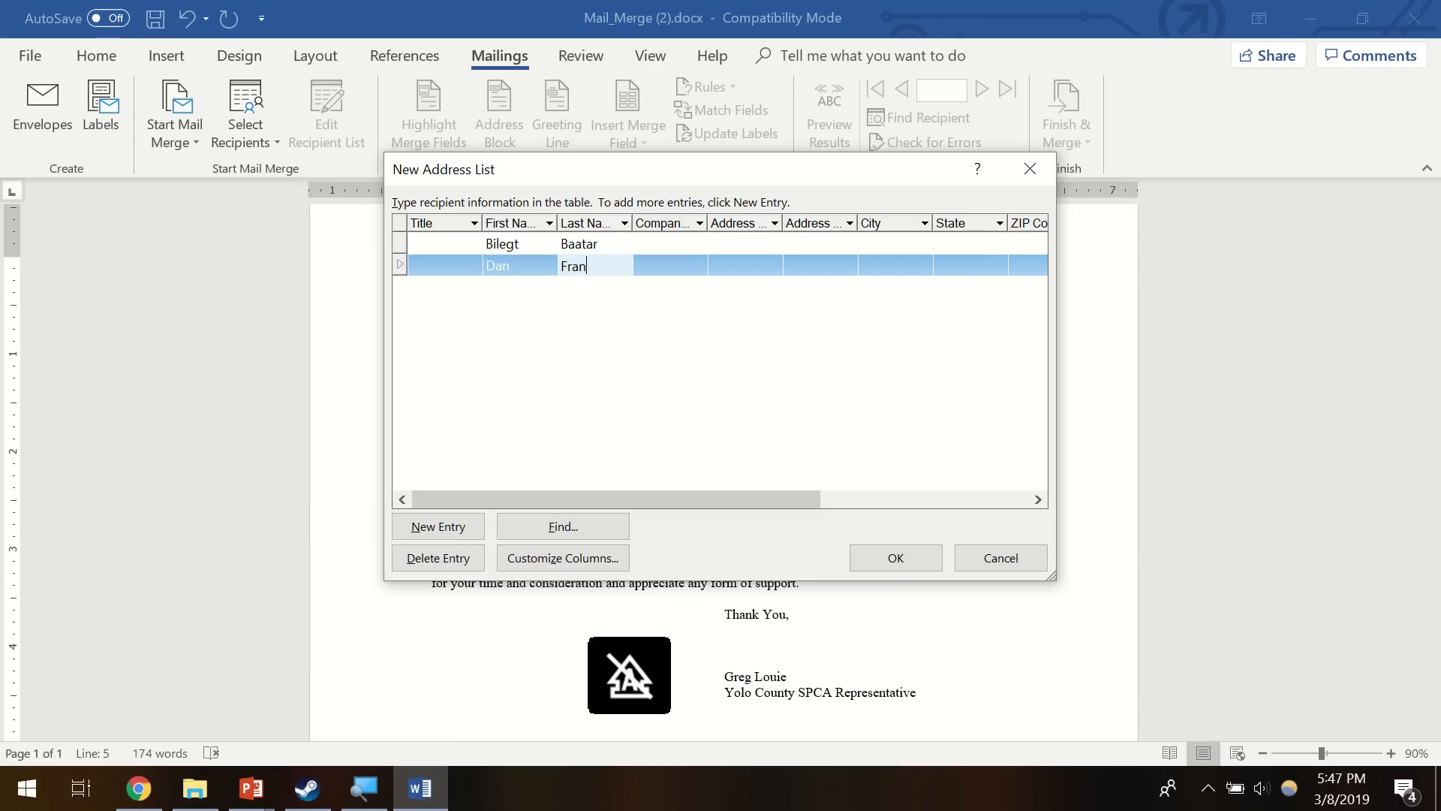
# - Add a third entry to the address list with that recipient's first and last name
pyautogui.click(436, 526)
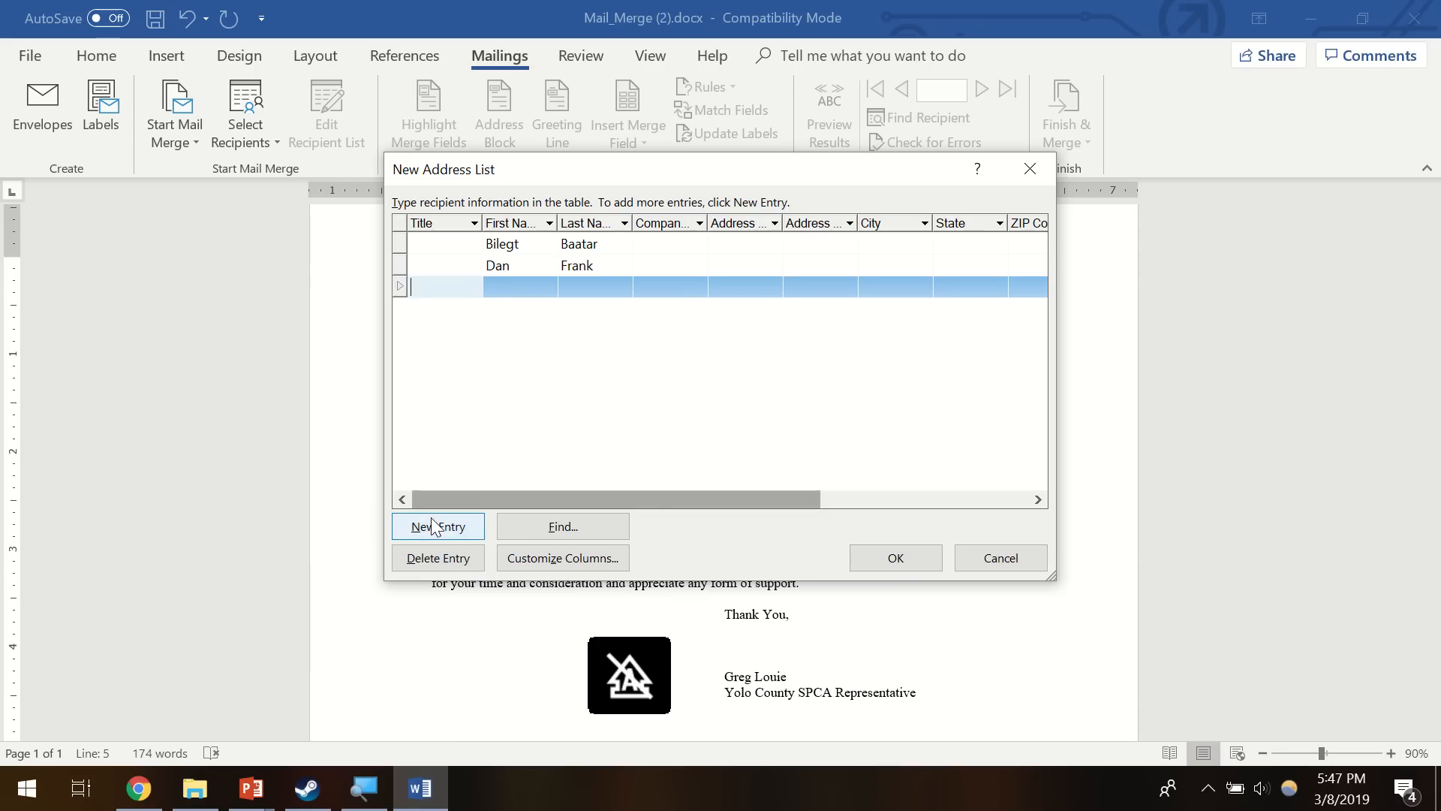
pyautogui.click(509, 290)
pyautogui.write('Sarah')
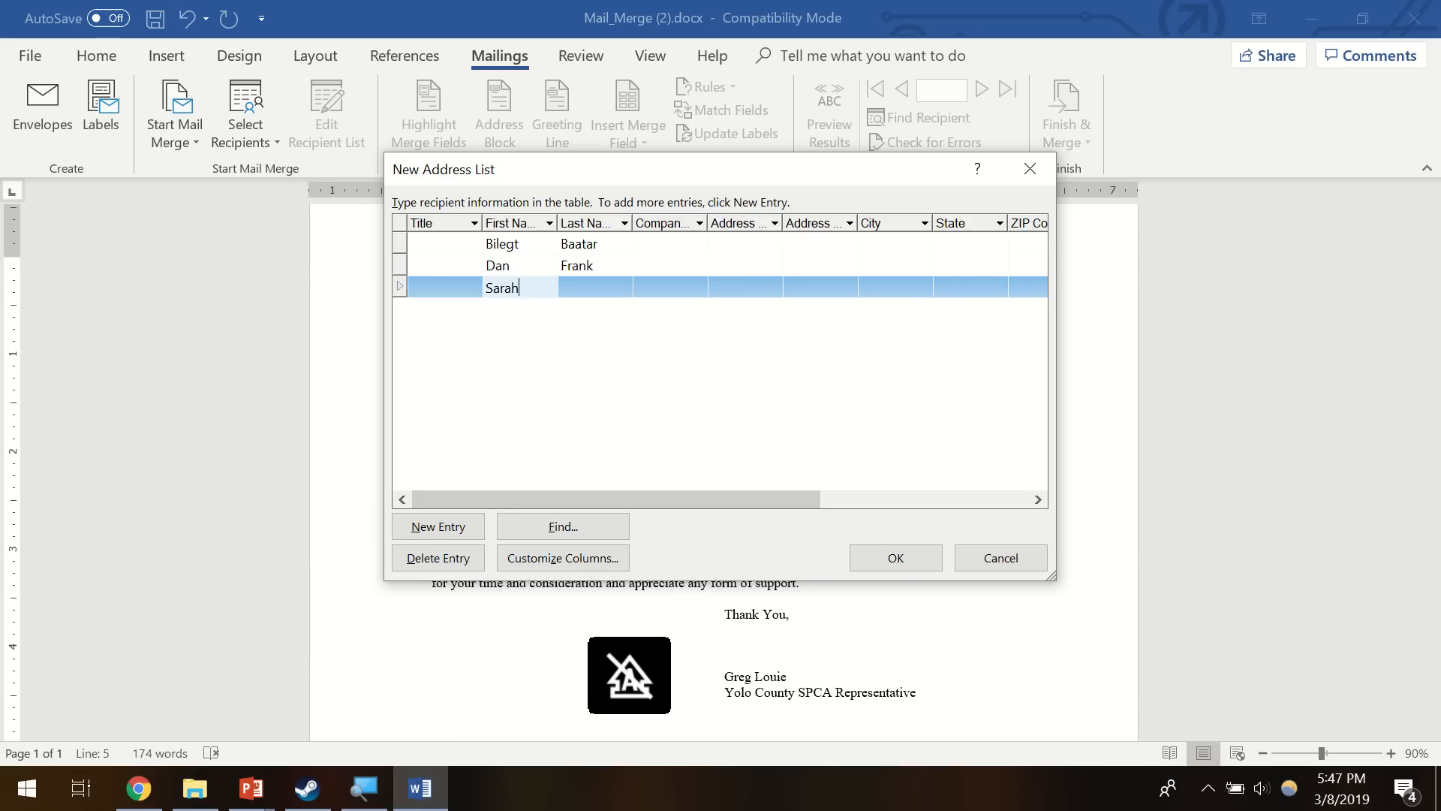
pyautogui.click(584, 288)
pyautogui.write('Smith')
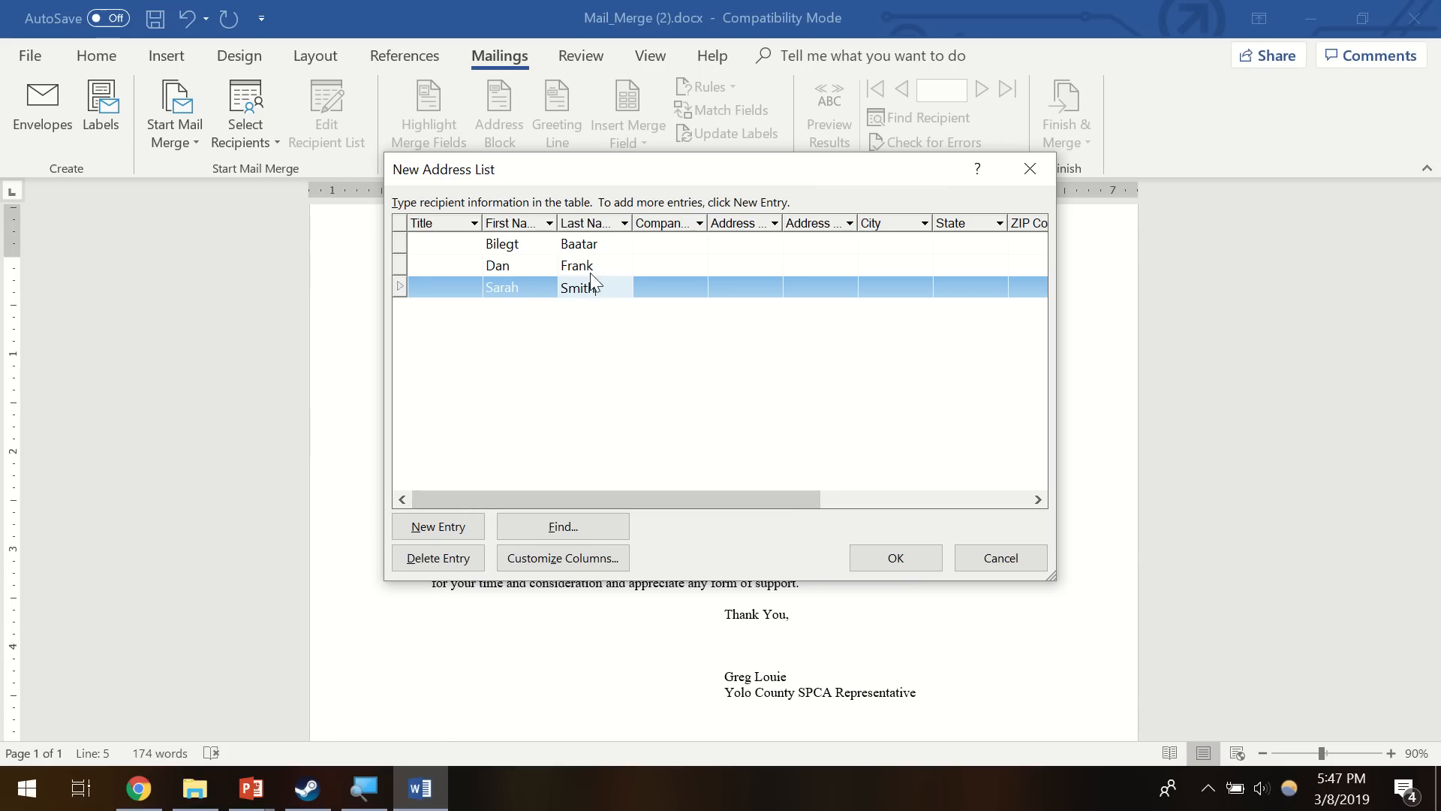
# - Finish the address list and save it as labfinalpractice in My Data Sources
pyautogui.click(900, 568)
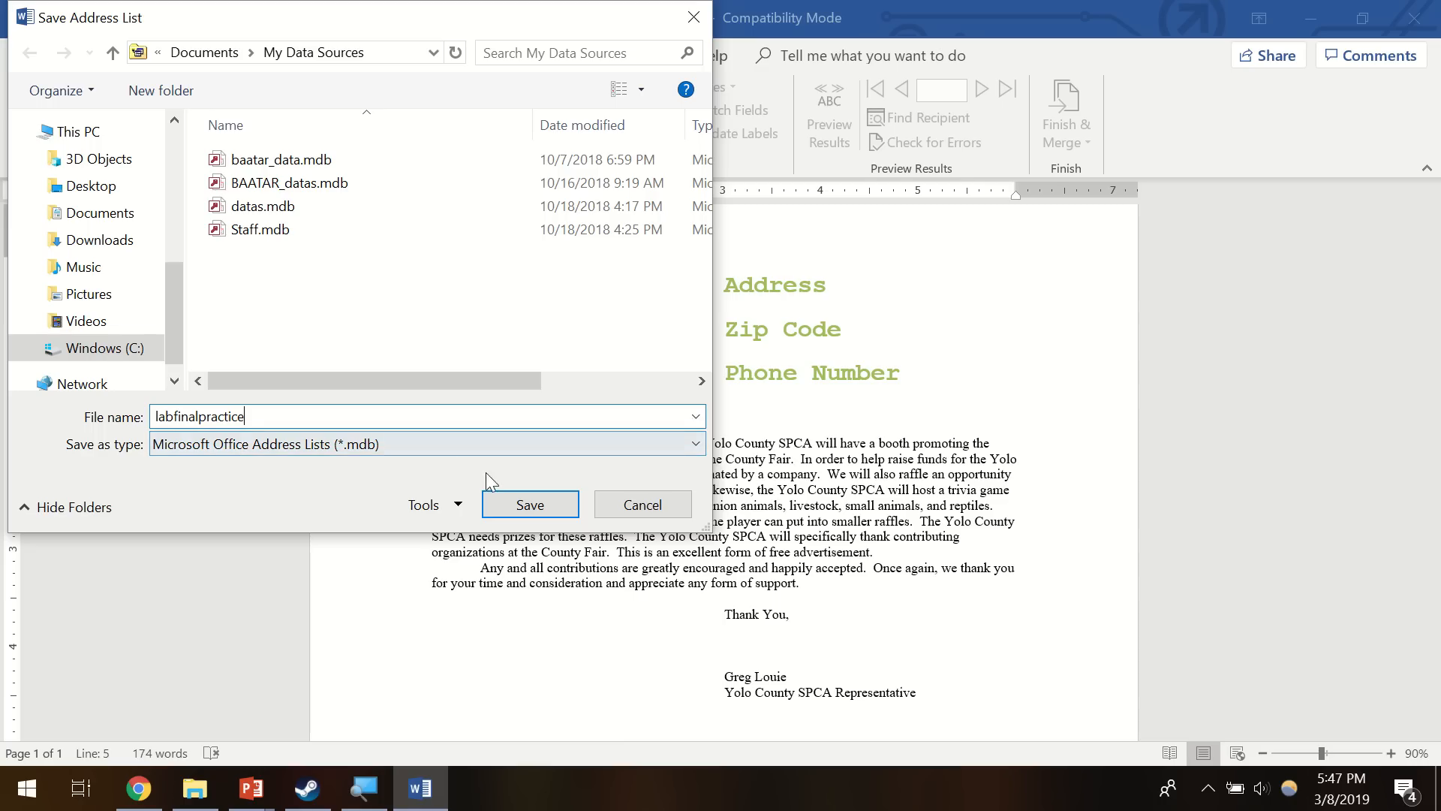
pyautogui.click(529, 505)
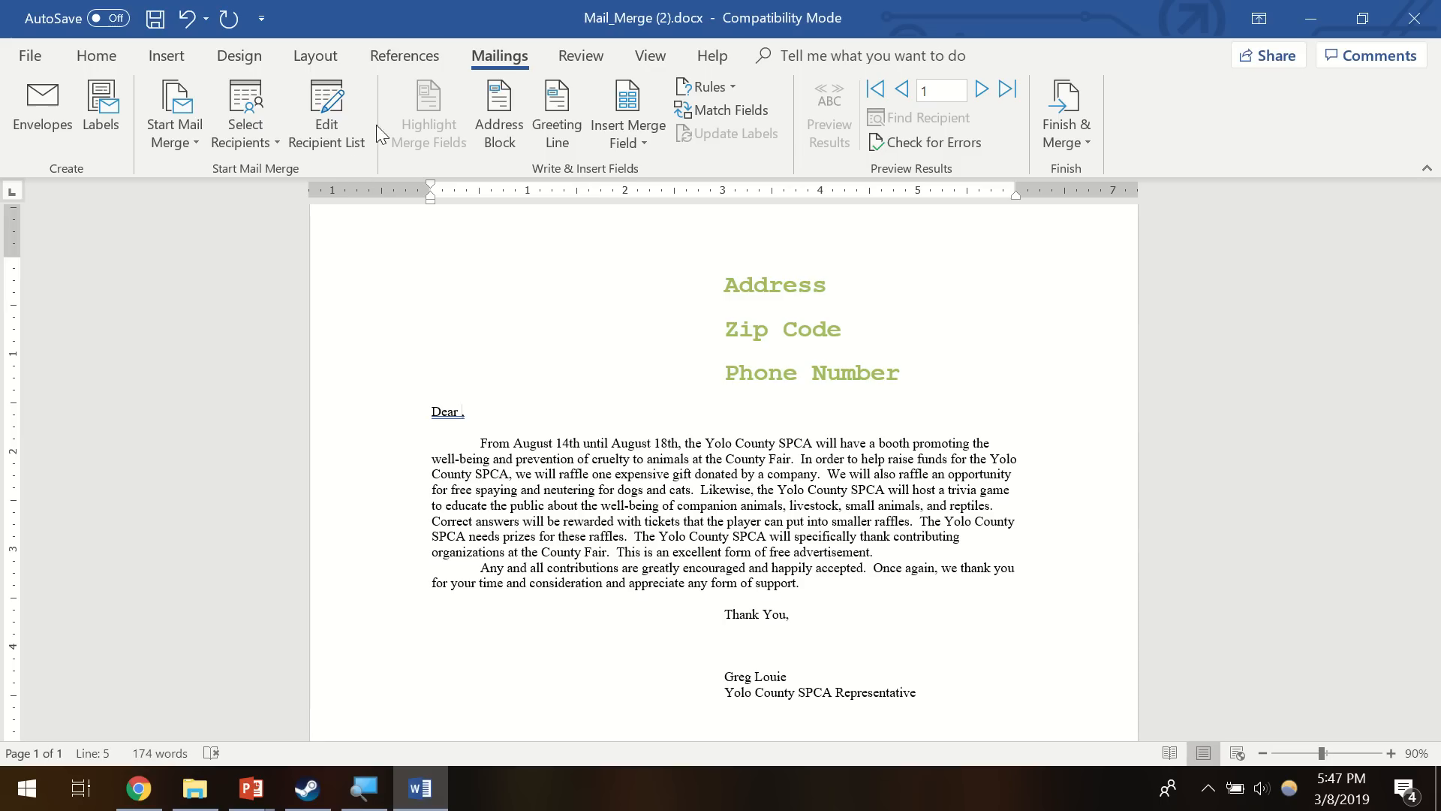
pyautogui.click(338, 100)
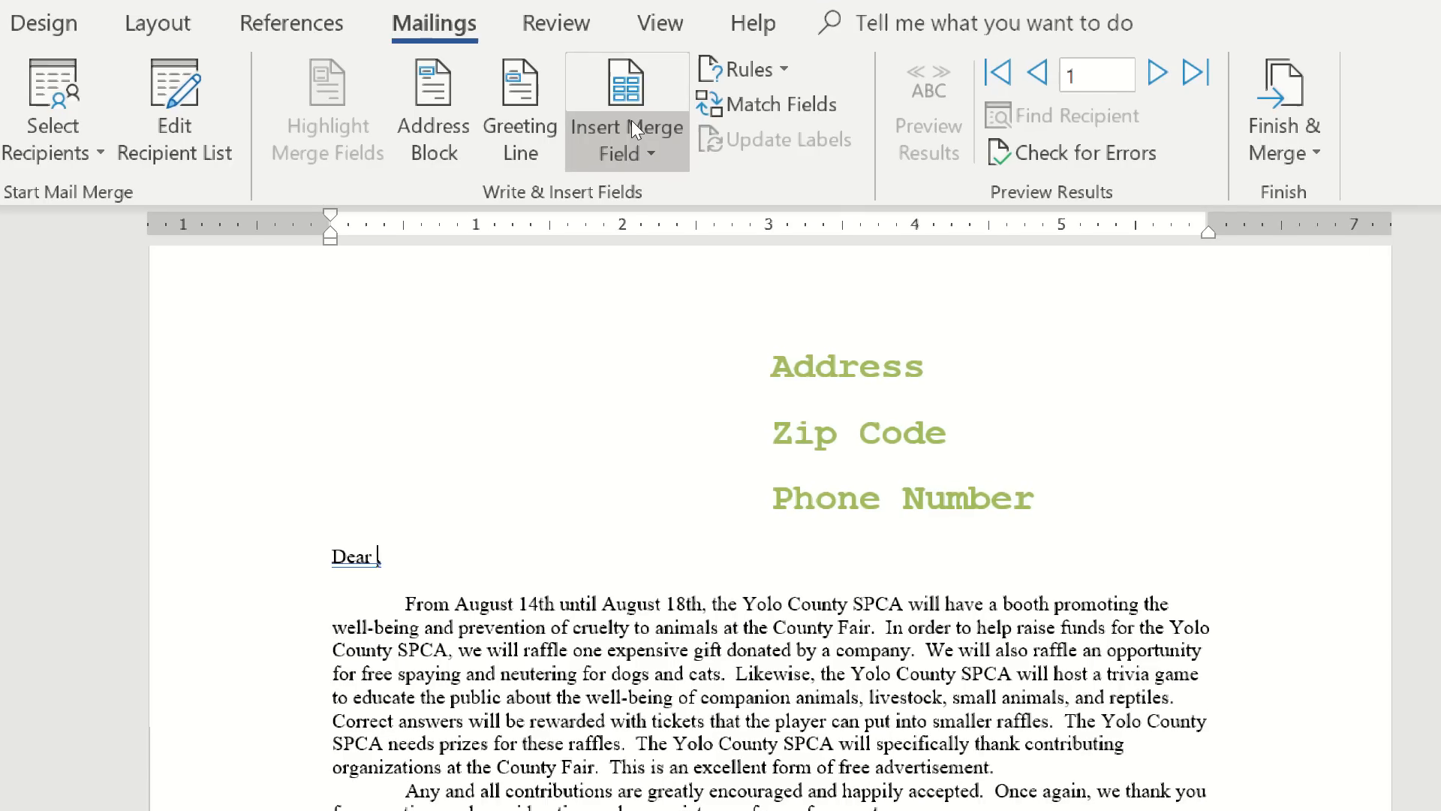
# - Try the First_Name merge field after "Dear" in the greeting line, and delete it again
pyautogui.click(642, 127)
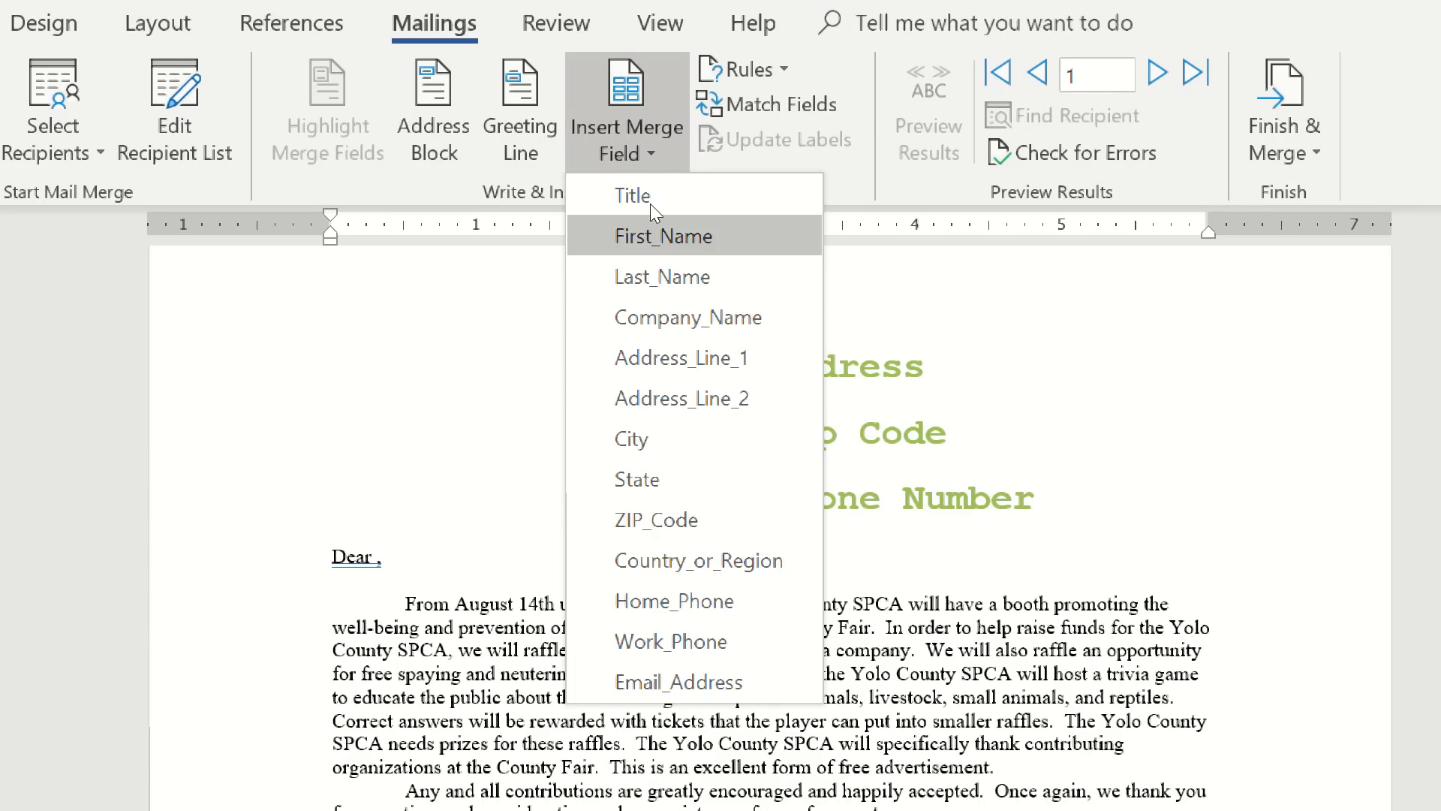
pyautogui.click(653, 236)
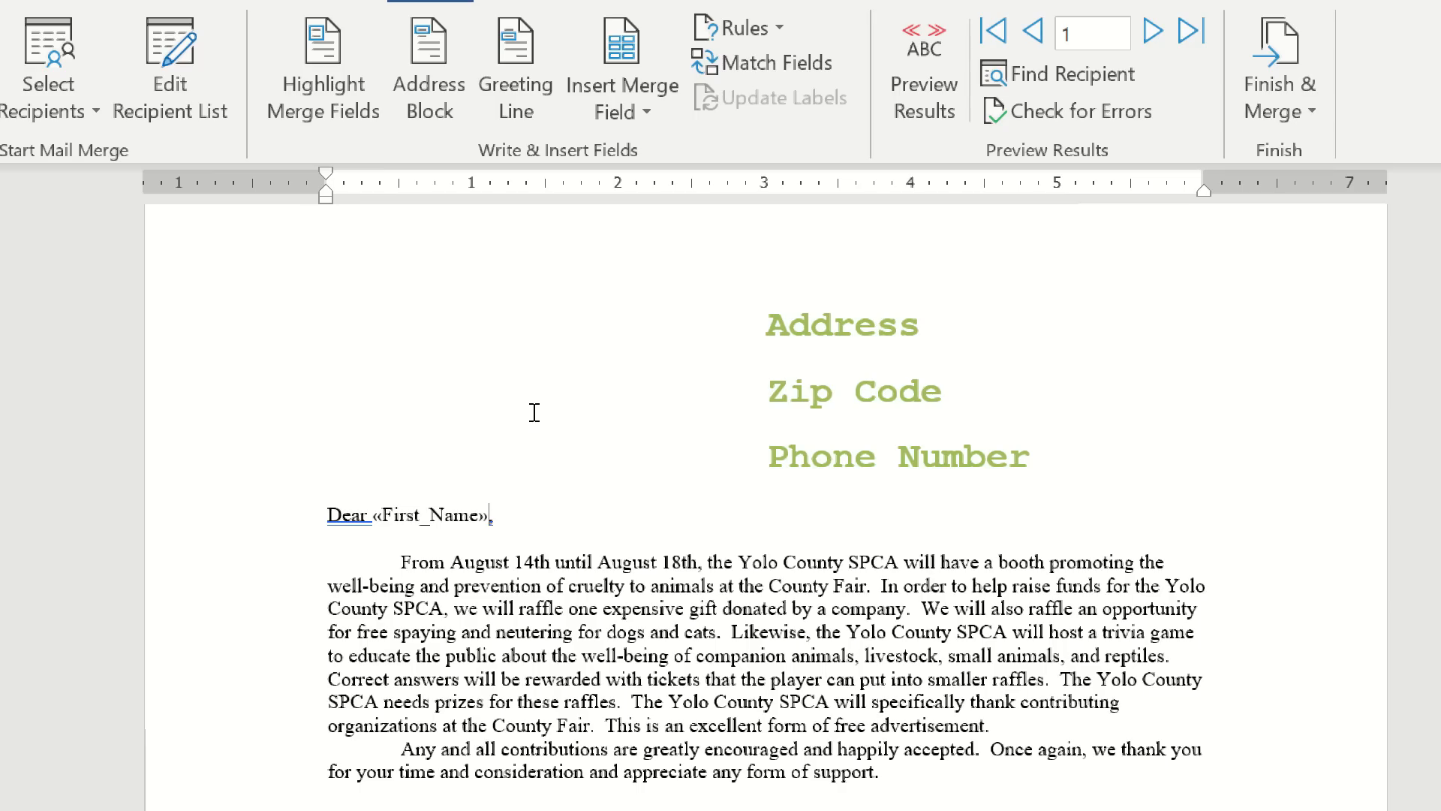
pyautogui.hotkey('shift', 'Left')
pyautogui.hotkey('shift', 'Left')
pyautogui.press('BackSpace')
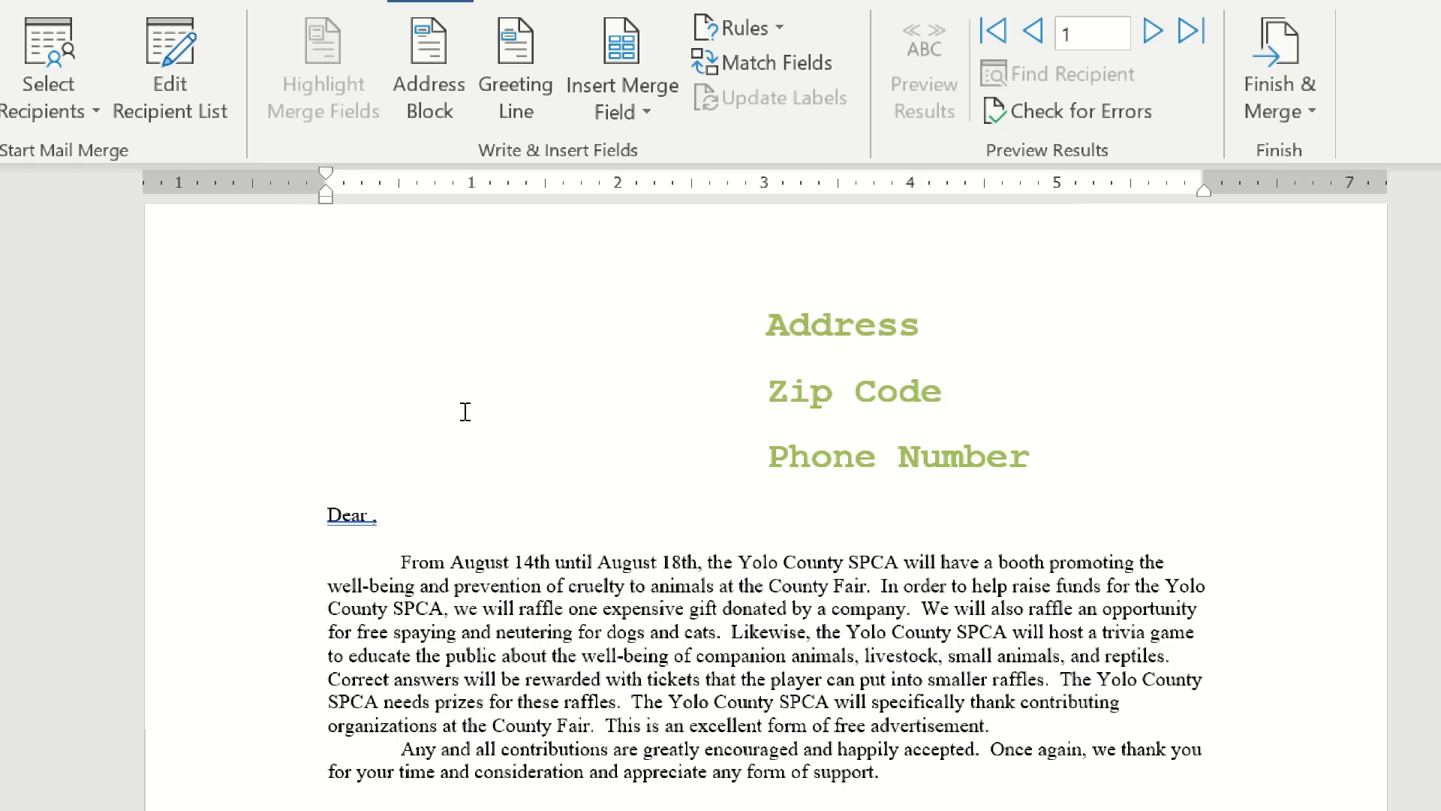
# - Insert the First_Name and Last_Name merge fields, separated by a space, between "Dear" and the comma
pyautogui.click(647, 120)
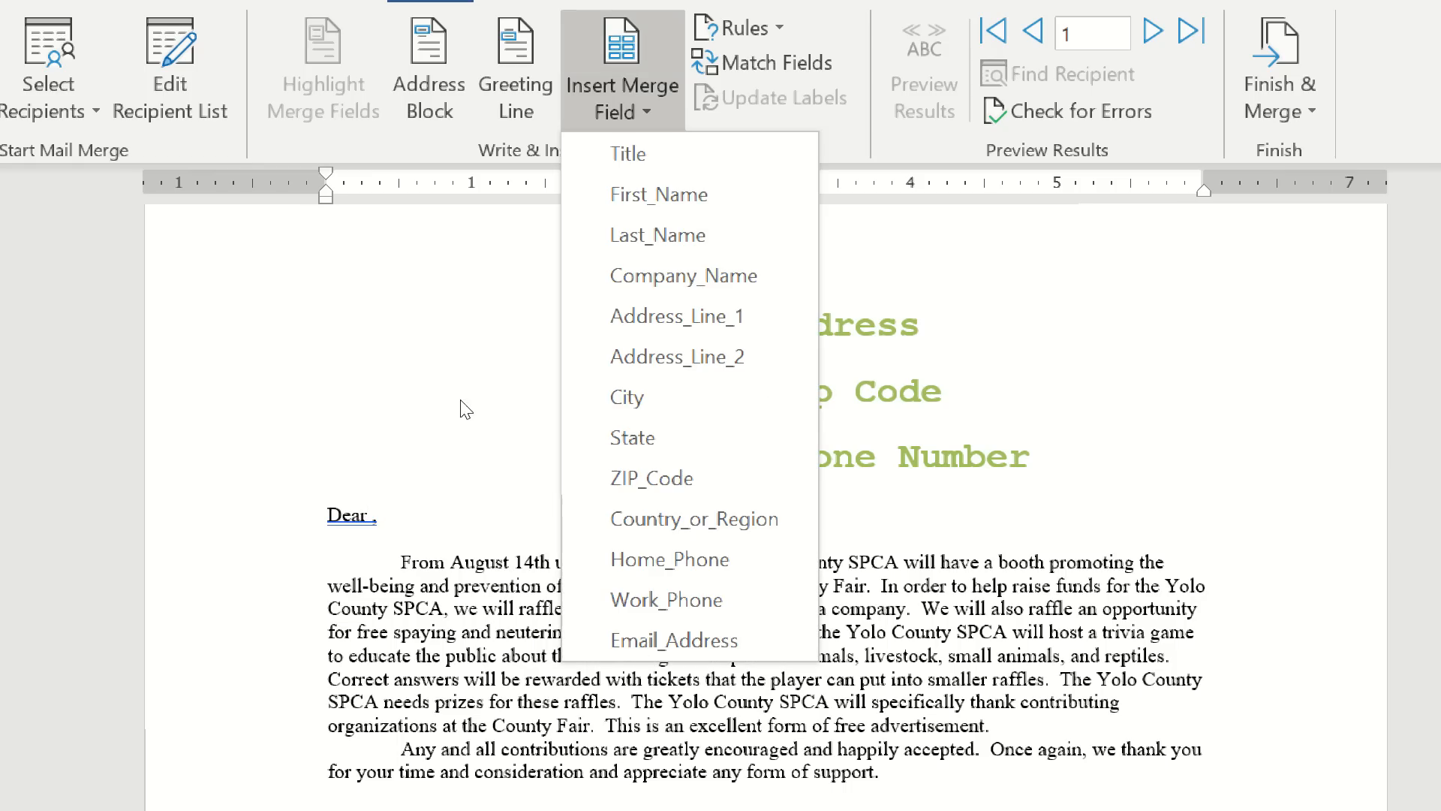
pyautogui.click(665, 198)
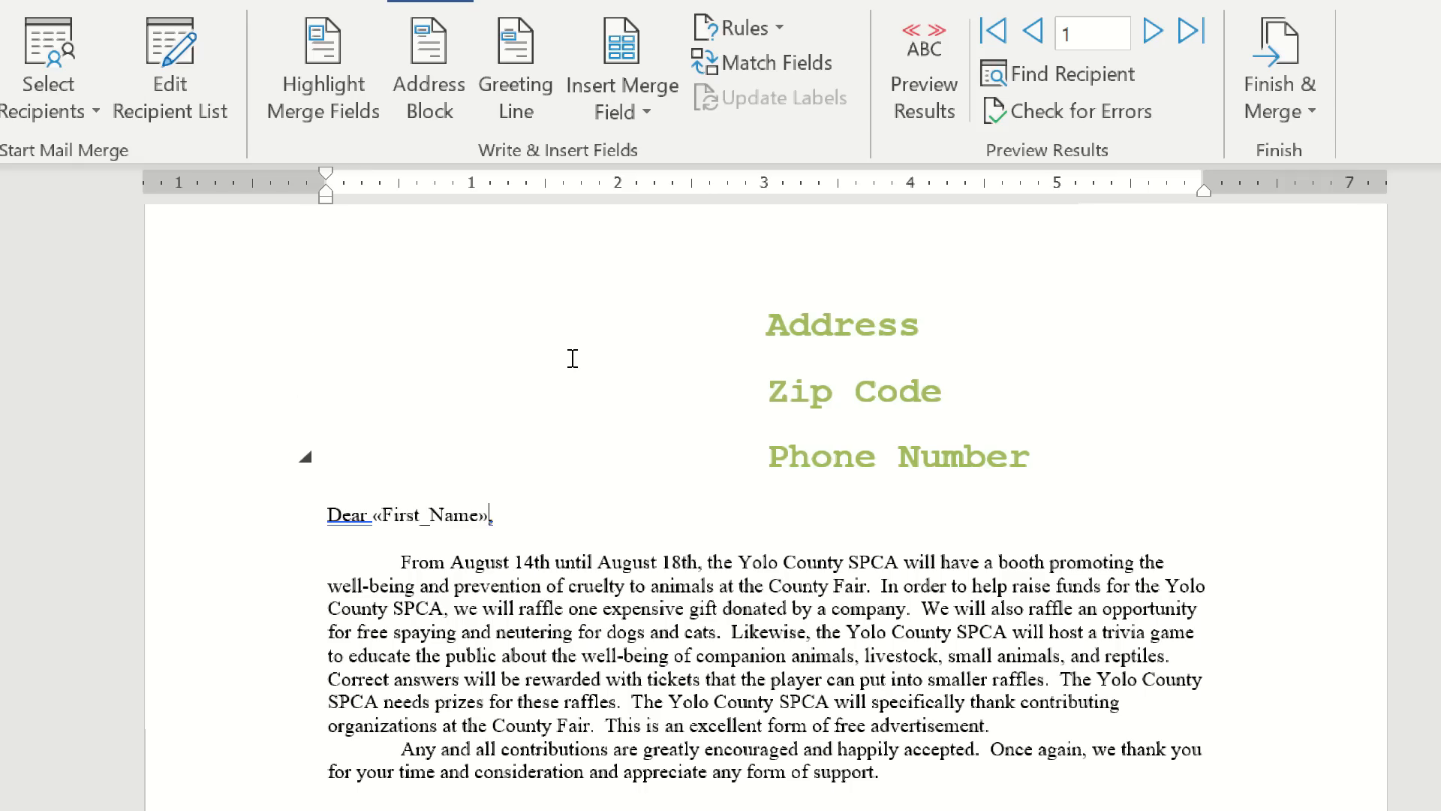
pyautogui.click(647, 128)
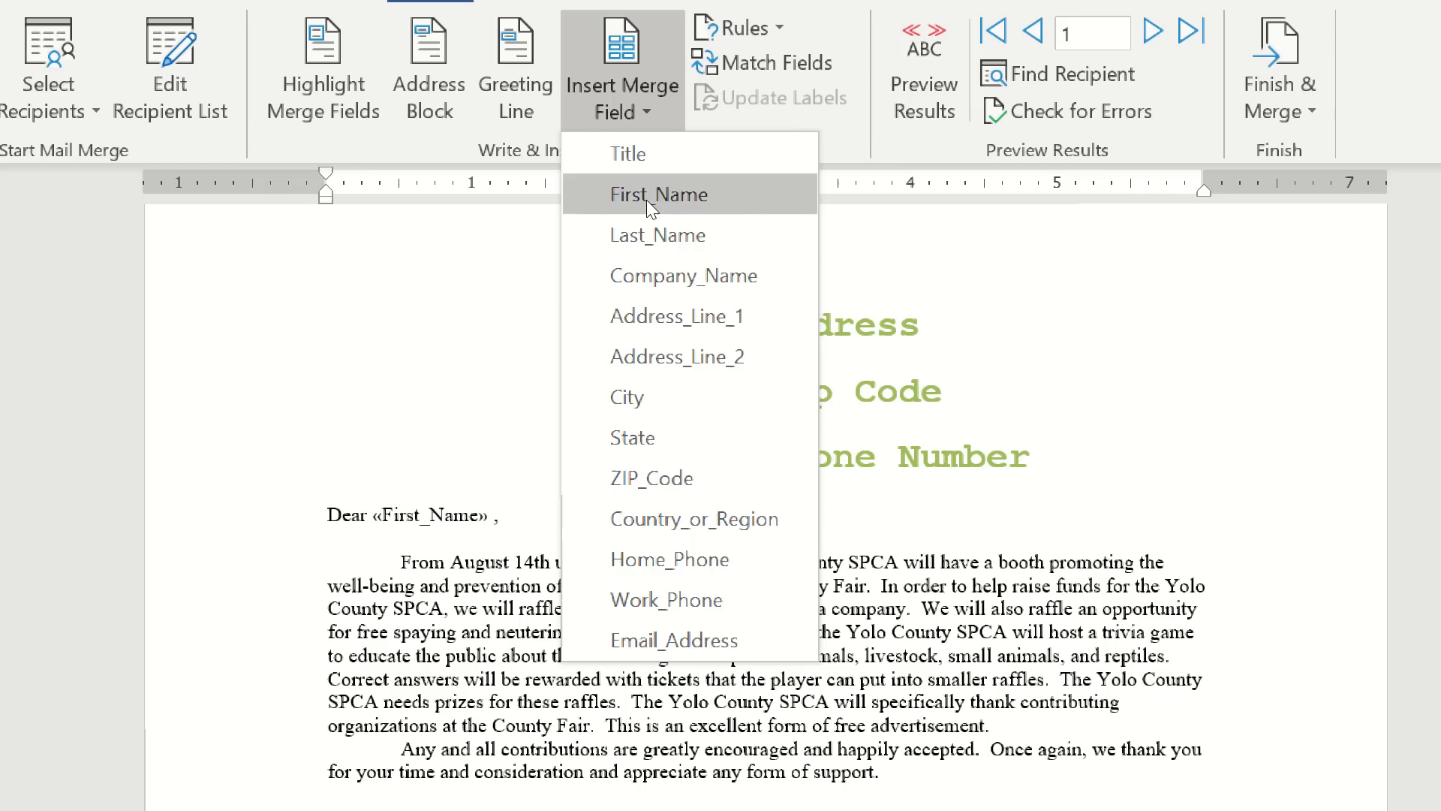
pyautogui.click(645, 232)
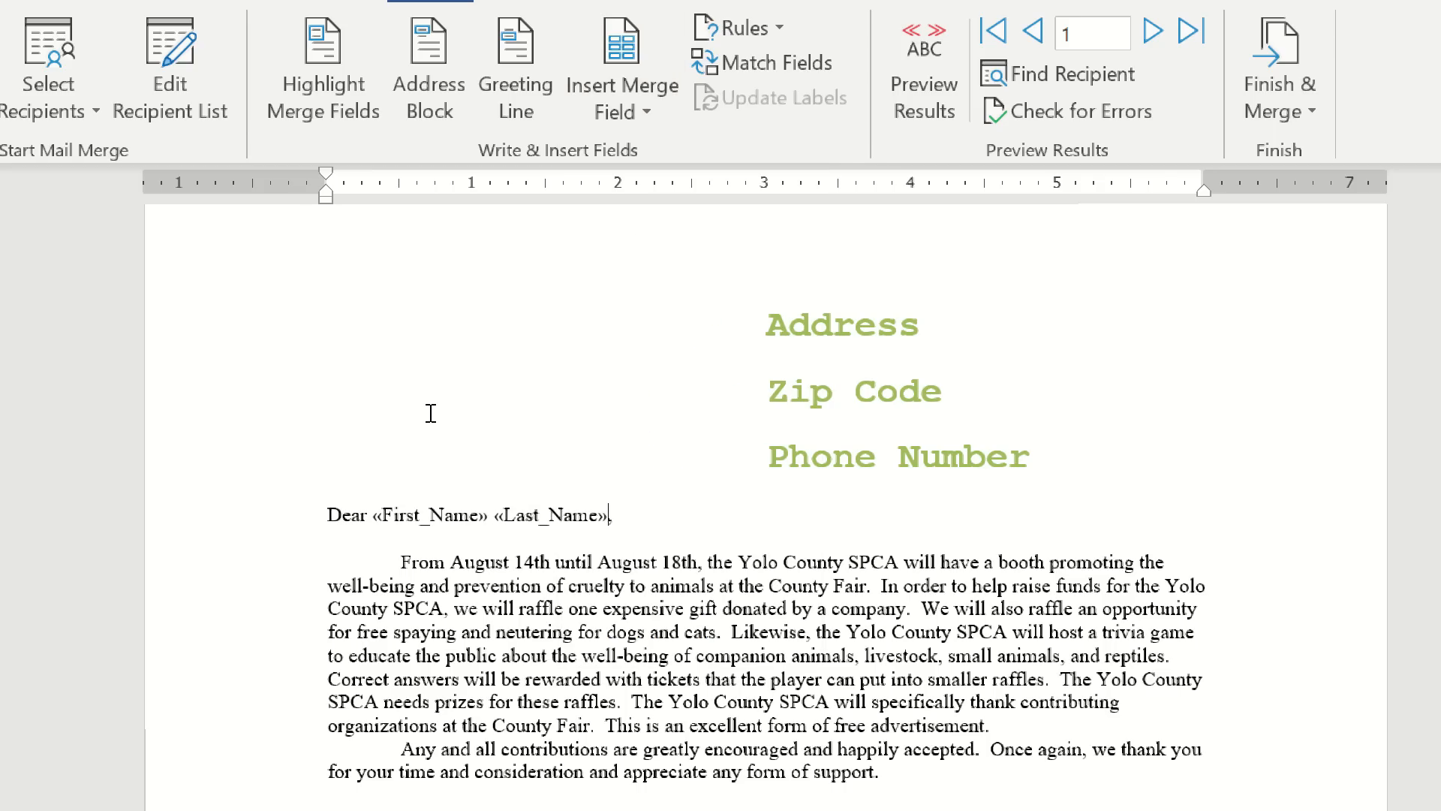
pyautogui.tripleClick(537, 421)
pyautogui.click(540, 413)
pyautogui.moveTo(545, 413); pyautogui.dragTo(515, 413)
pyautogui.click(538, 413)
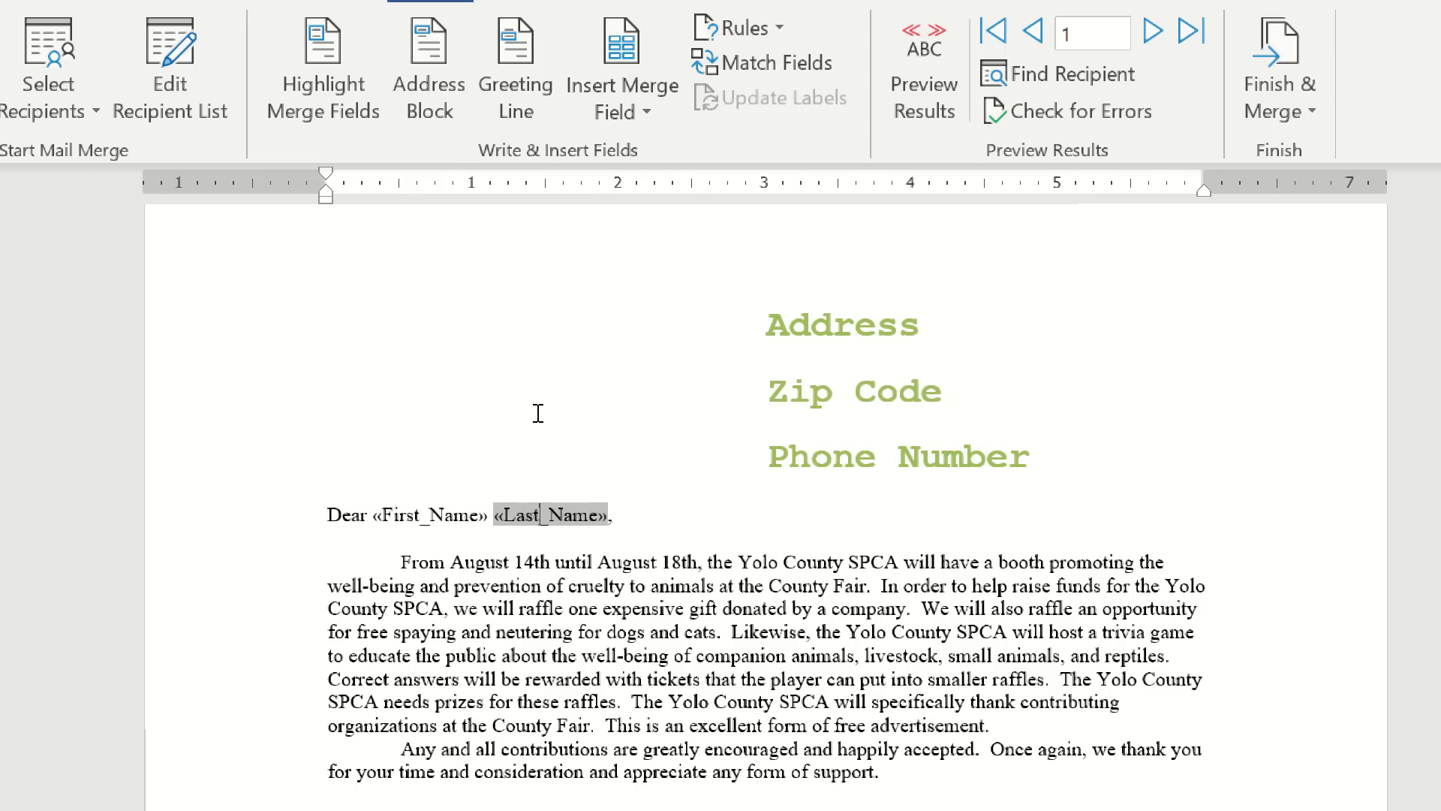
pyautogui.click(620, 413)
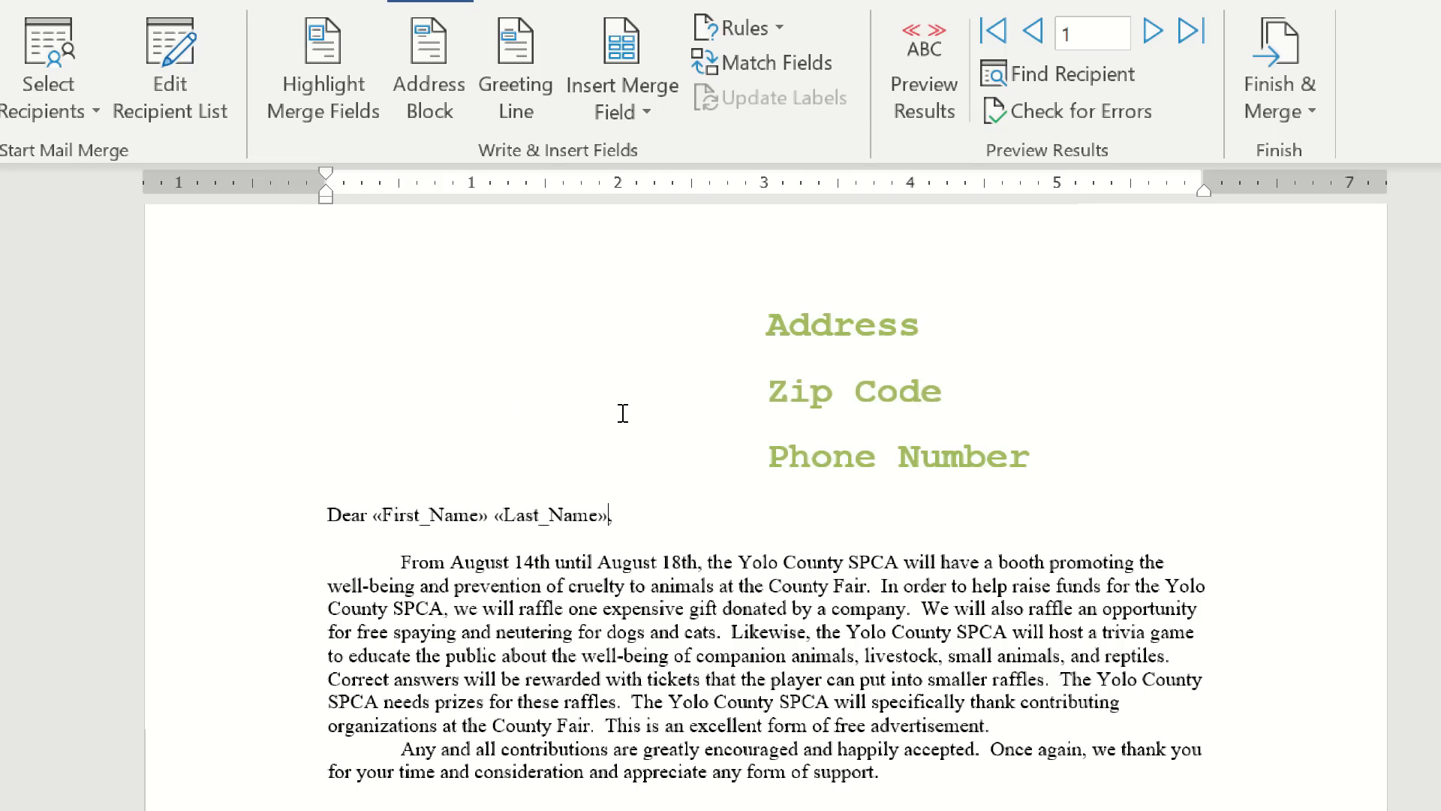
pyautogui.moveTo(623, 412); pyautogui.dragTo(620, 420)
pyautogui.click(631, 415)
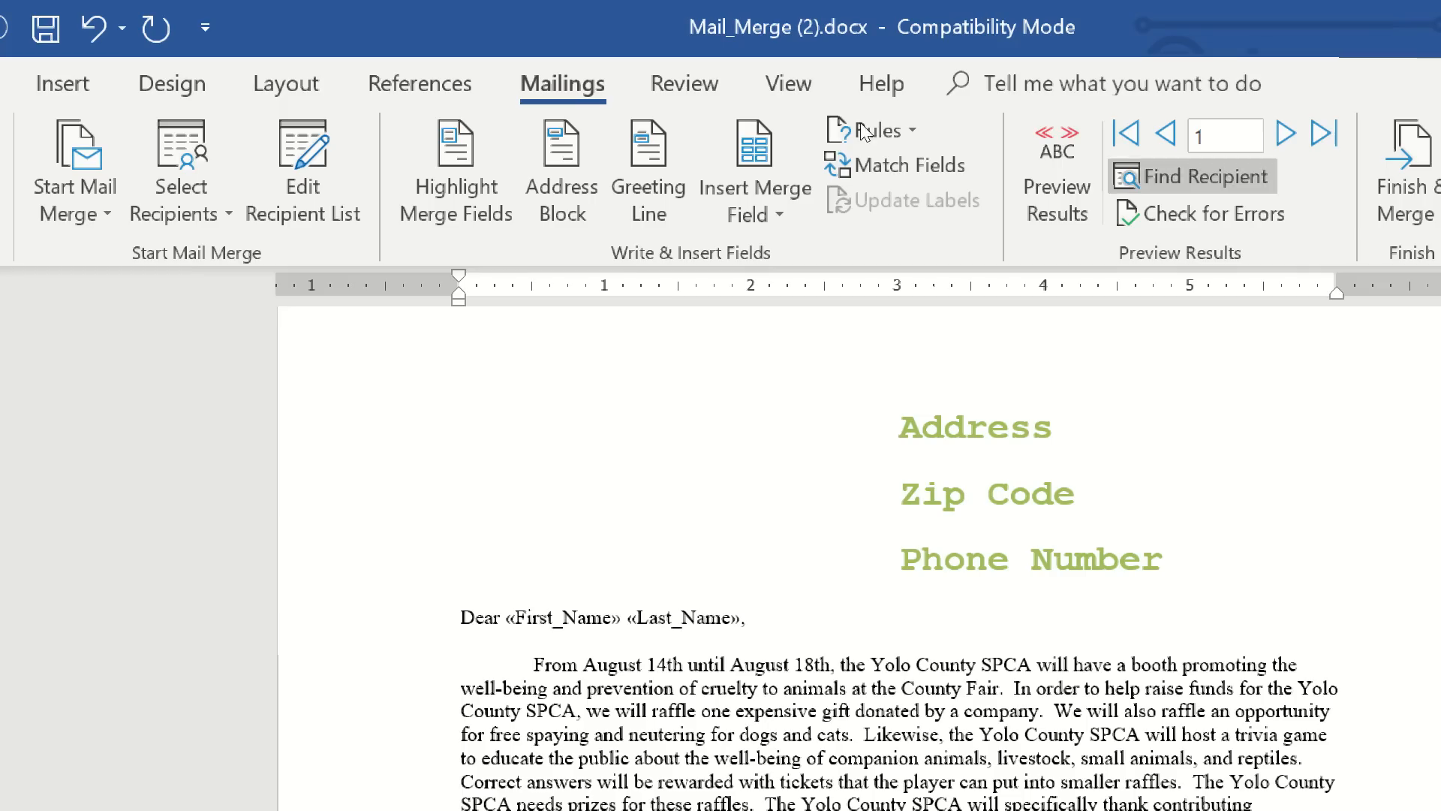
# - Preview the merge results and check the recipient's name in the greeting and the rest of the letter
pyautogui.click(924, 82)
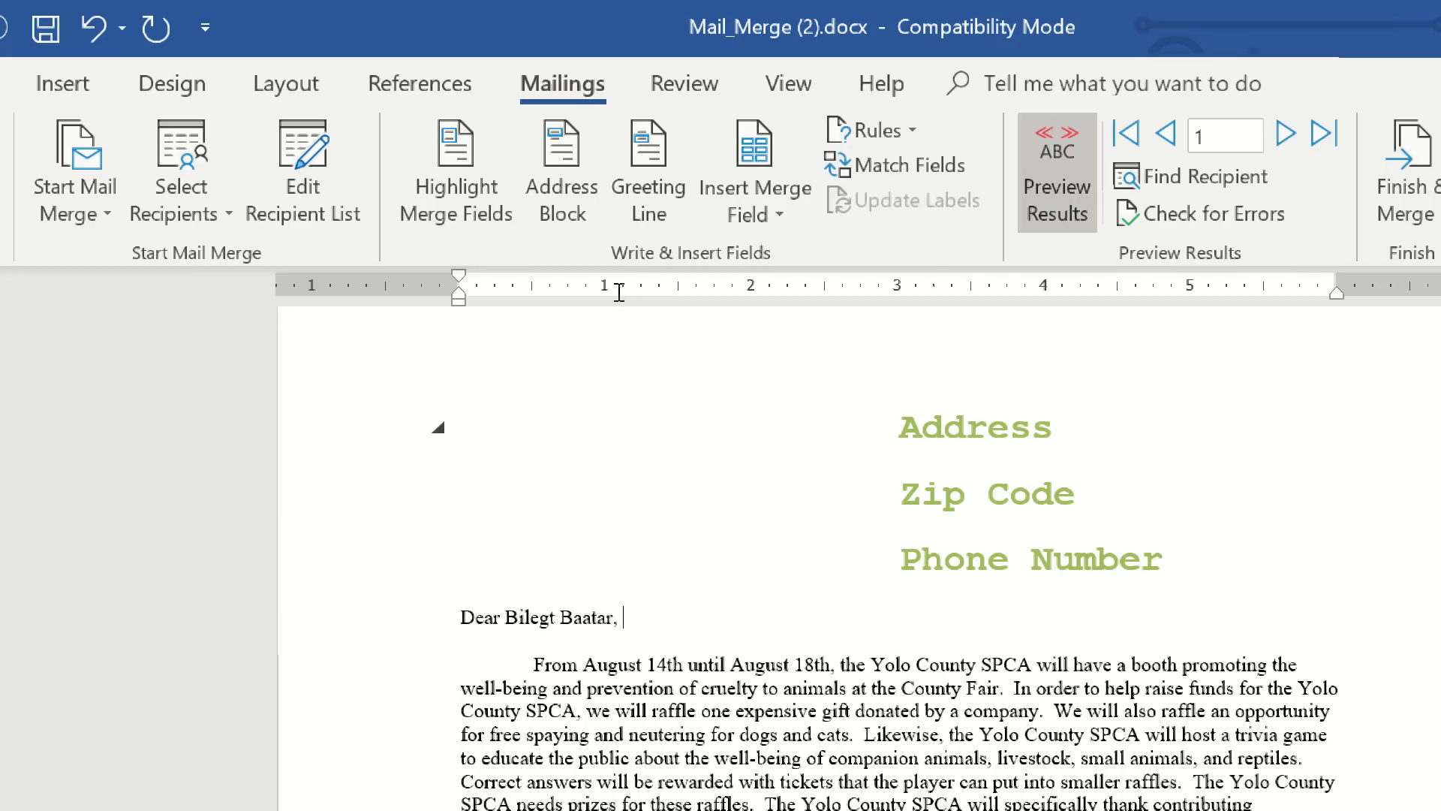
pyautogui.moveTo(449, 412); pyautogui.dragTo(557, 408)
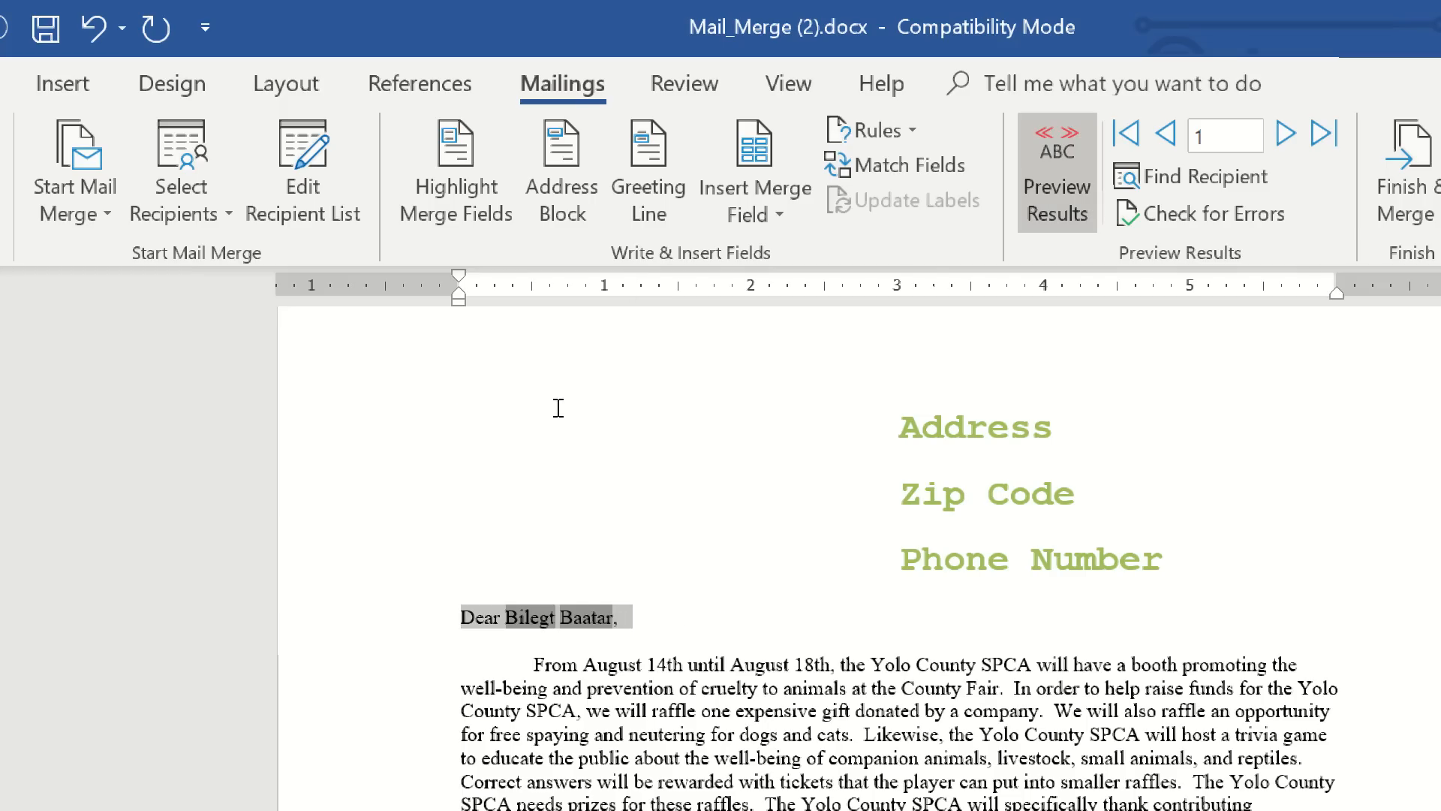
pyautogui.click(557, 409)
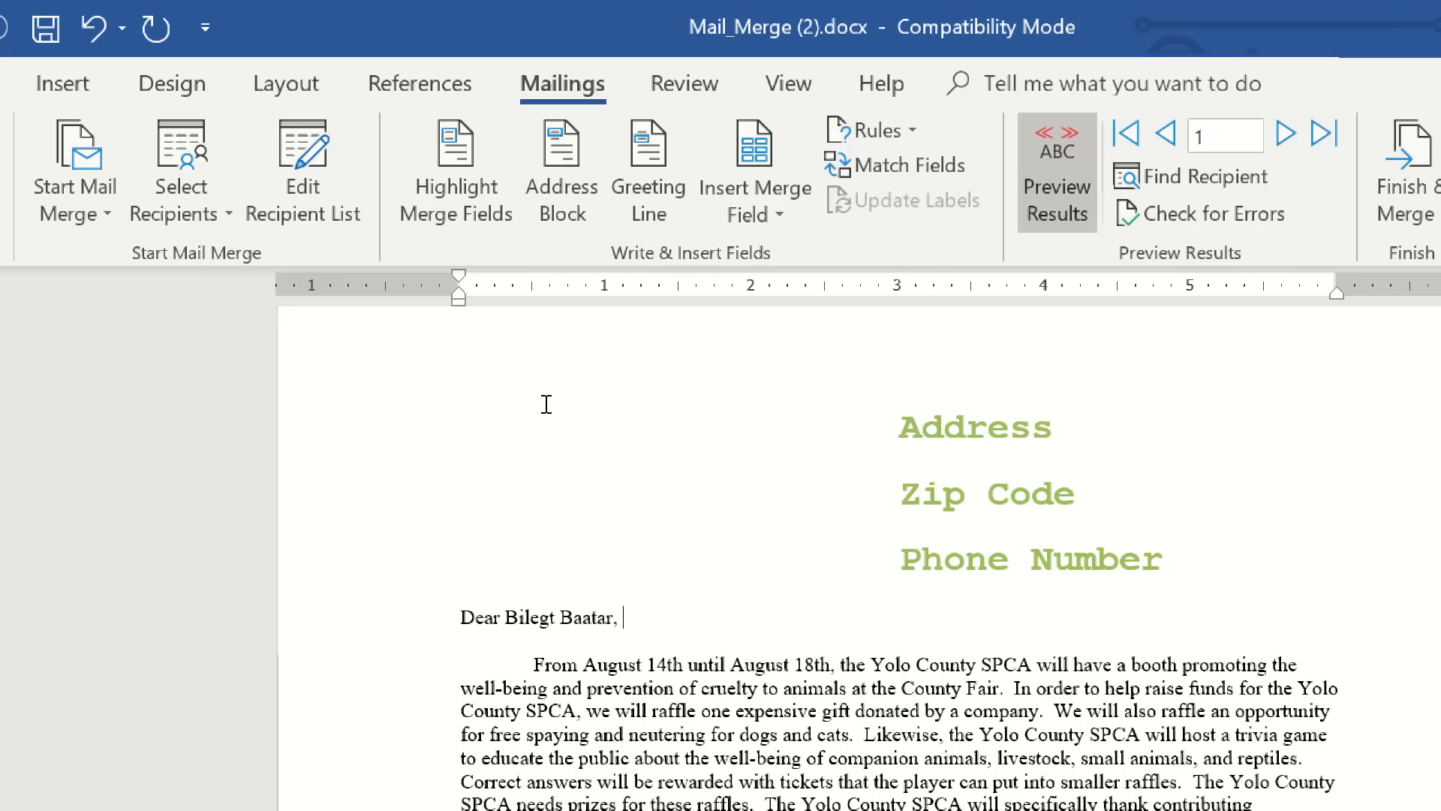
pyautogui.scroll(-5, 528, 417)
pyautogui.scroll(4, 505, 363)
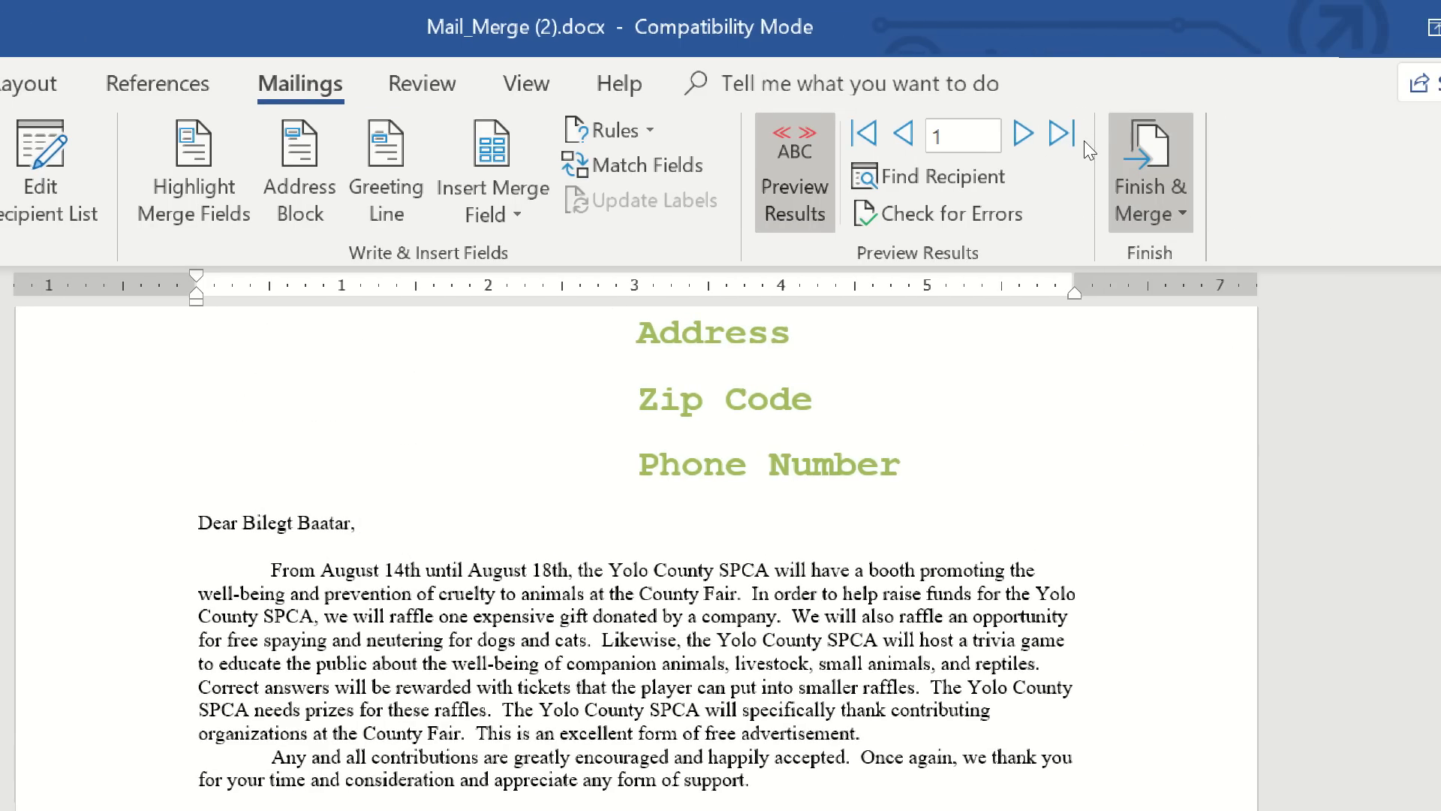
# - Merge all records into a new document of individual letters and check each letter's greeting
pyautogui.click(1127, 166)
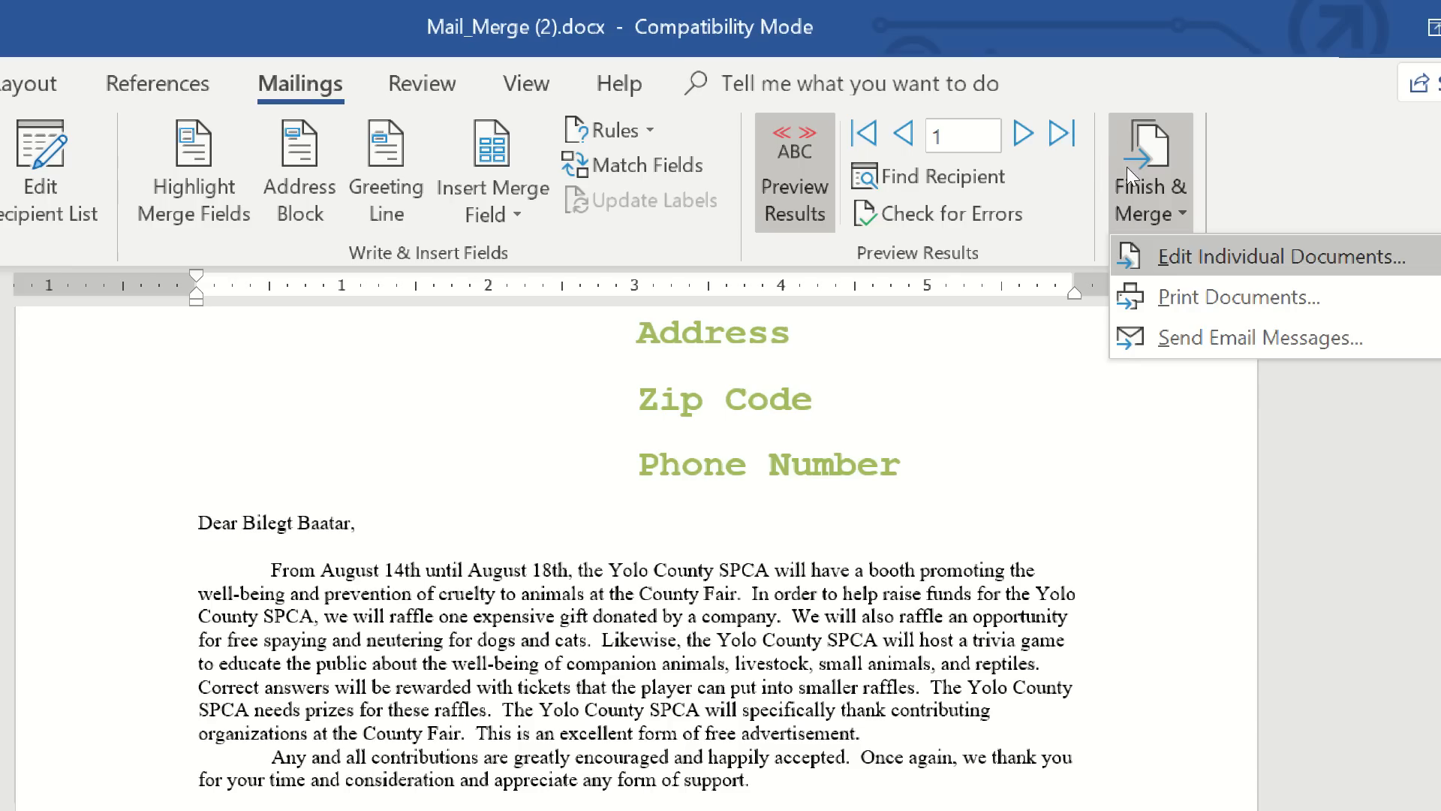
pyautogui.click(1170, 256)
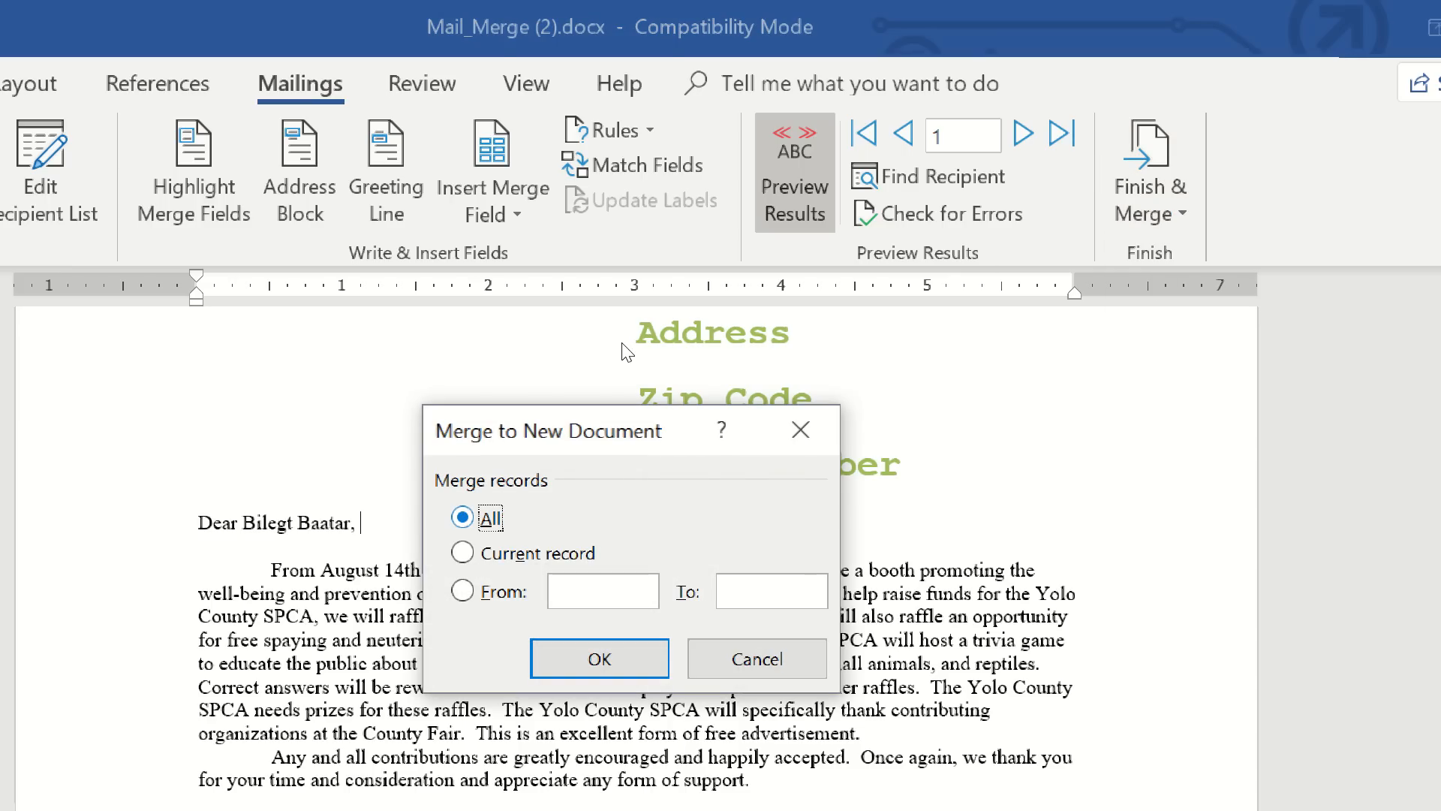
pyautogui.press('Return')
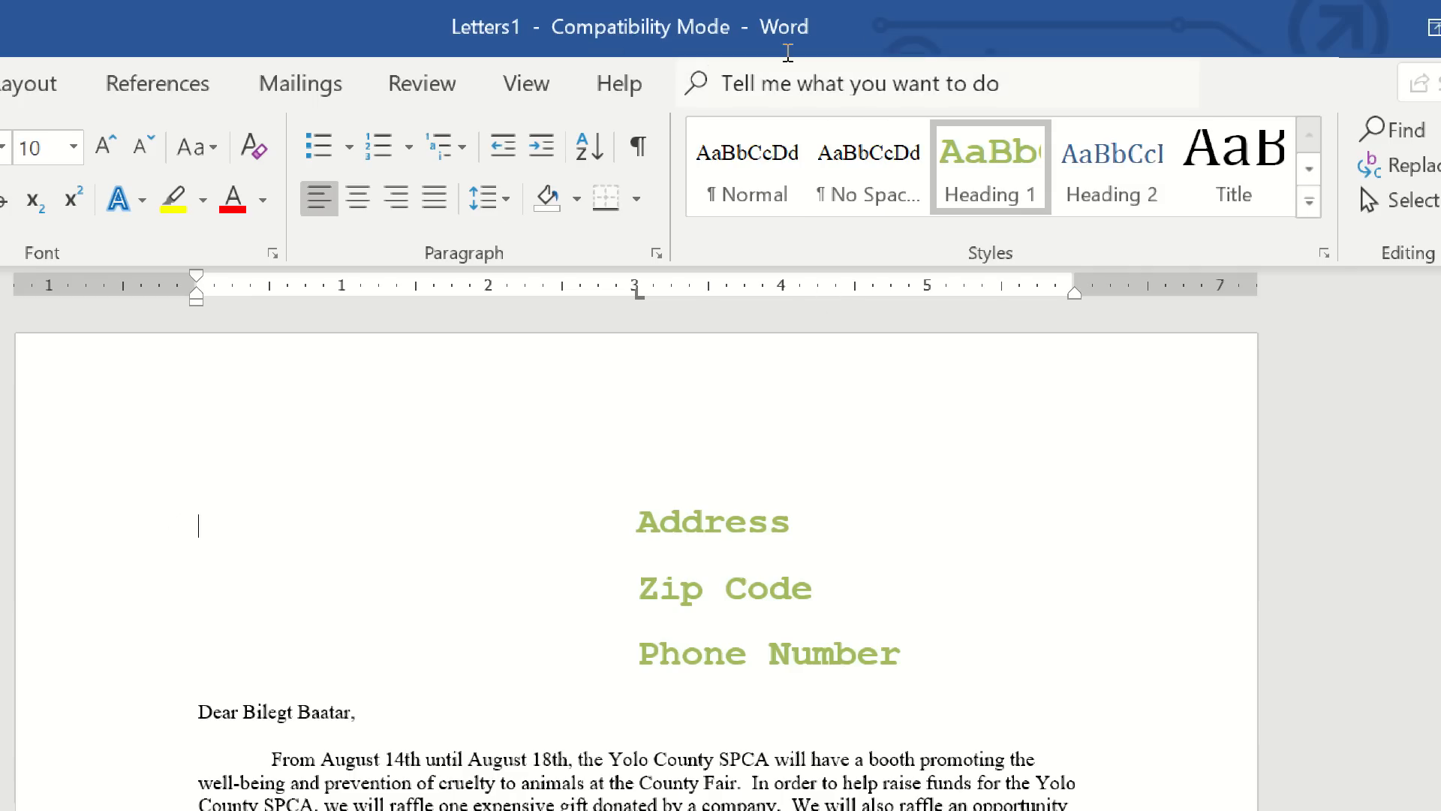
pyautogui.scroll(-7, 561, 696)
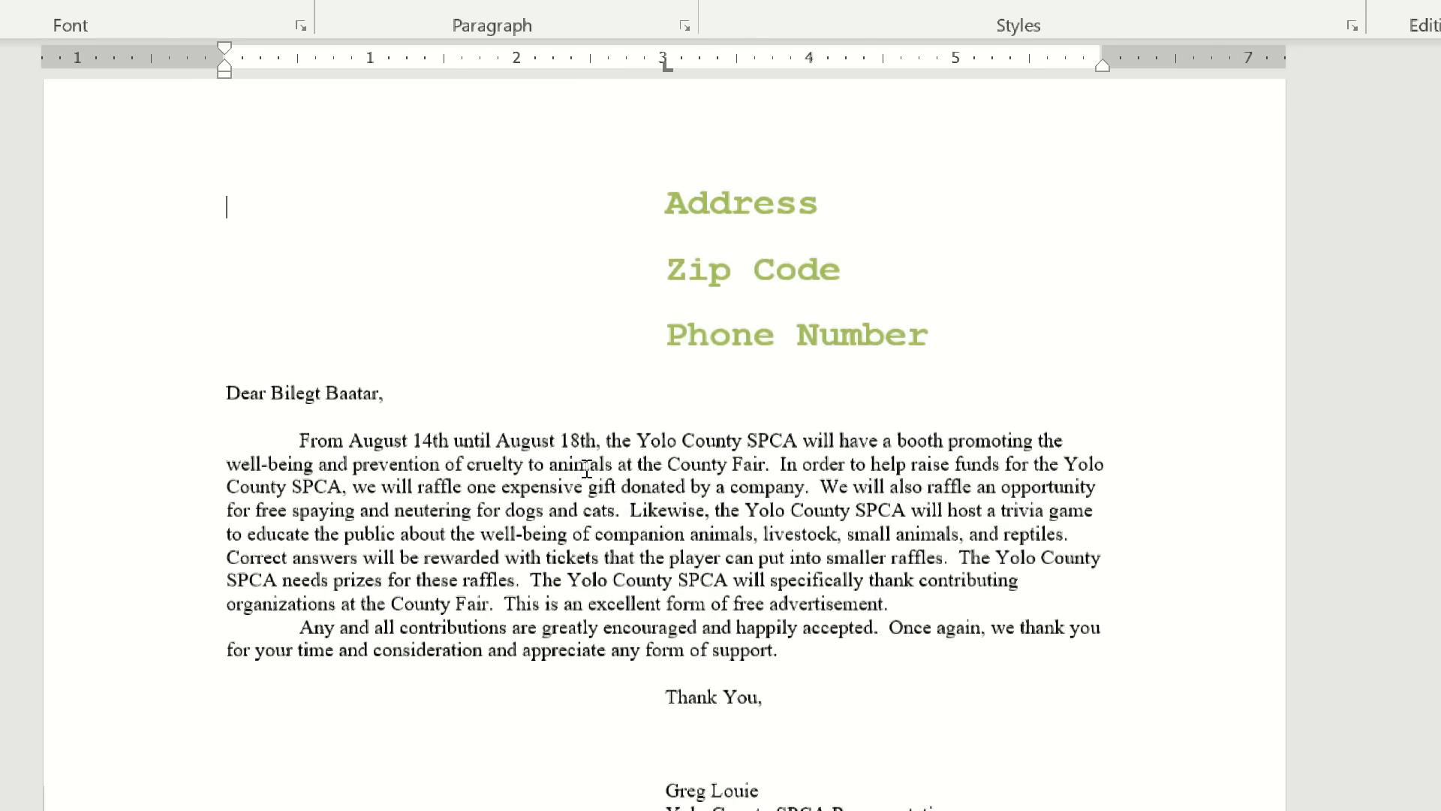
pyautogui.scroll(-20, 589, 468)
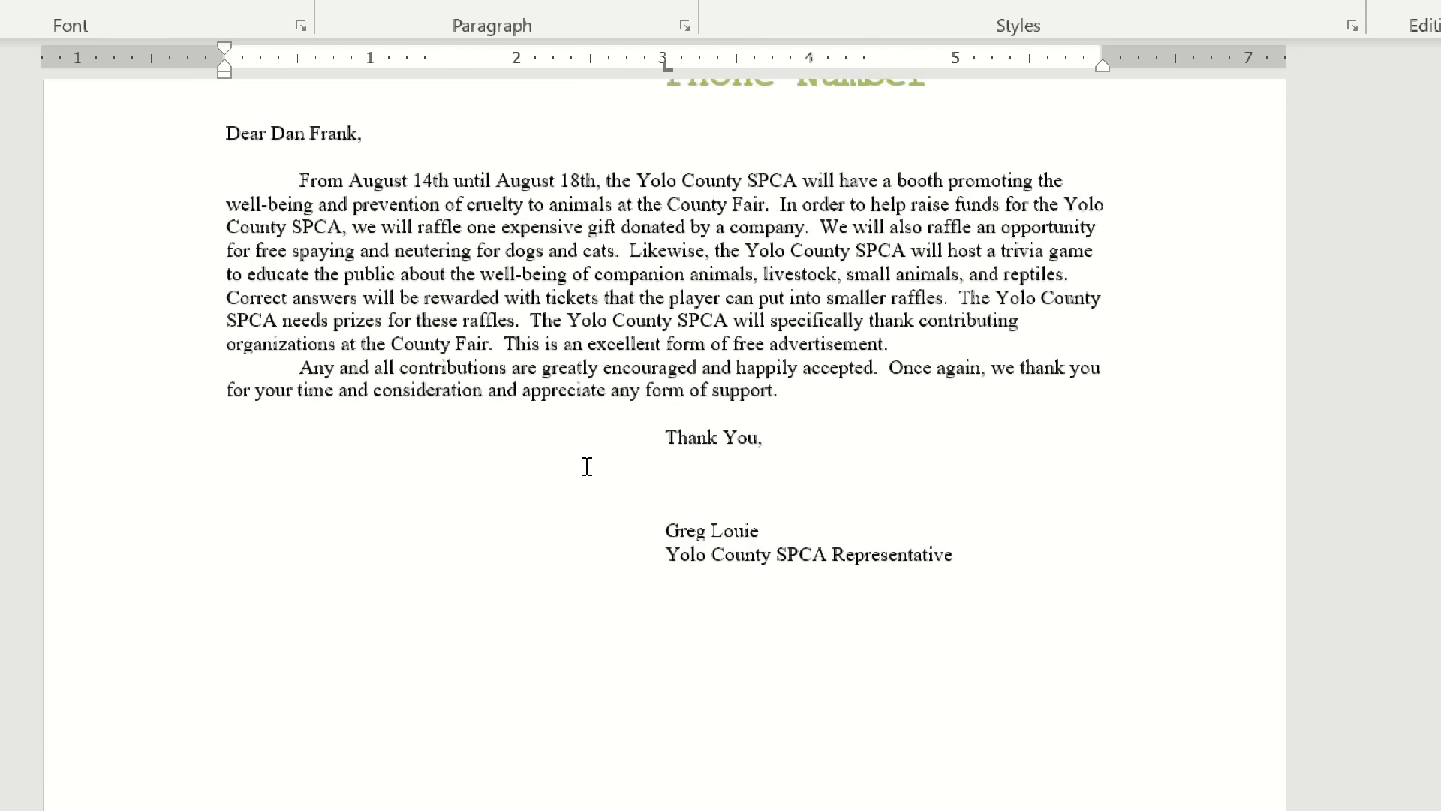
pyautogui.scroll(-15, 587, 466)
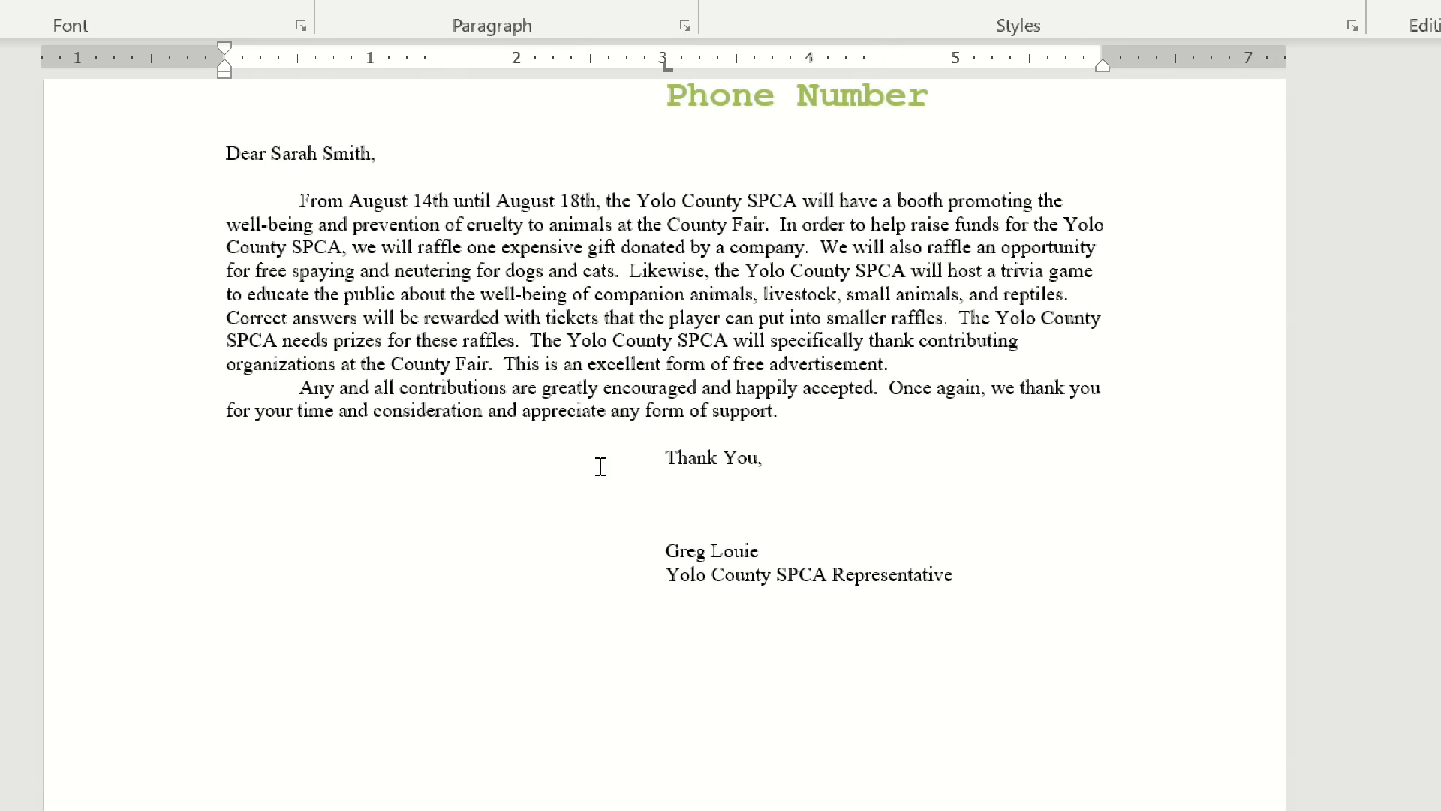
pyautogui.scroll(20, 594, 470)
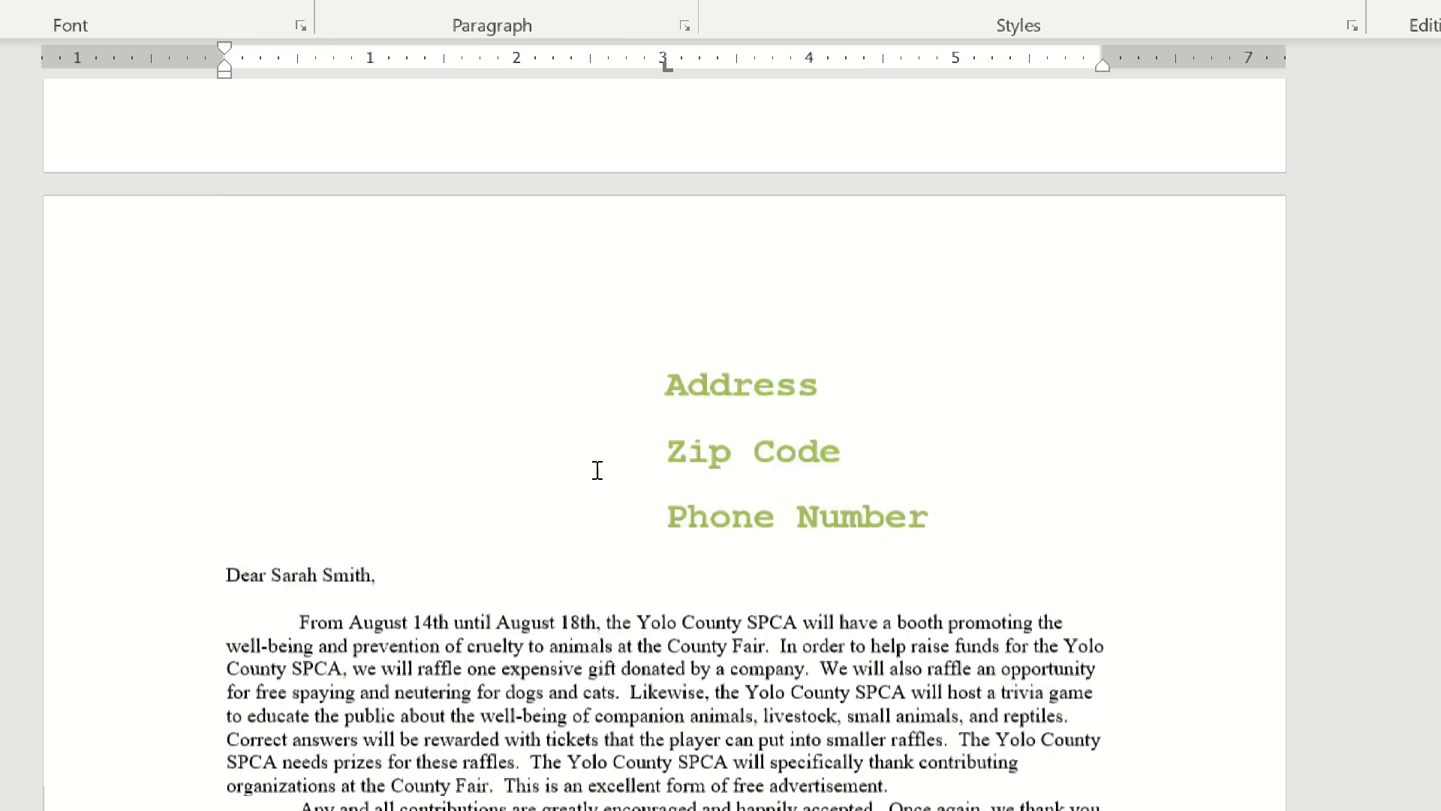
pyautogui.scroll(15, 597, 470)
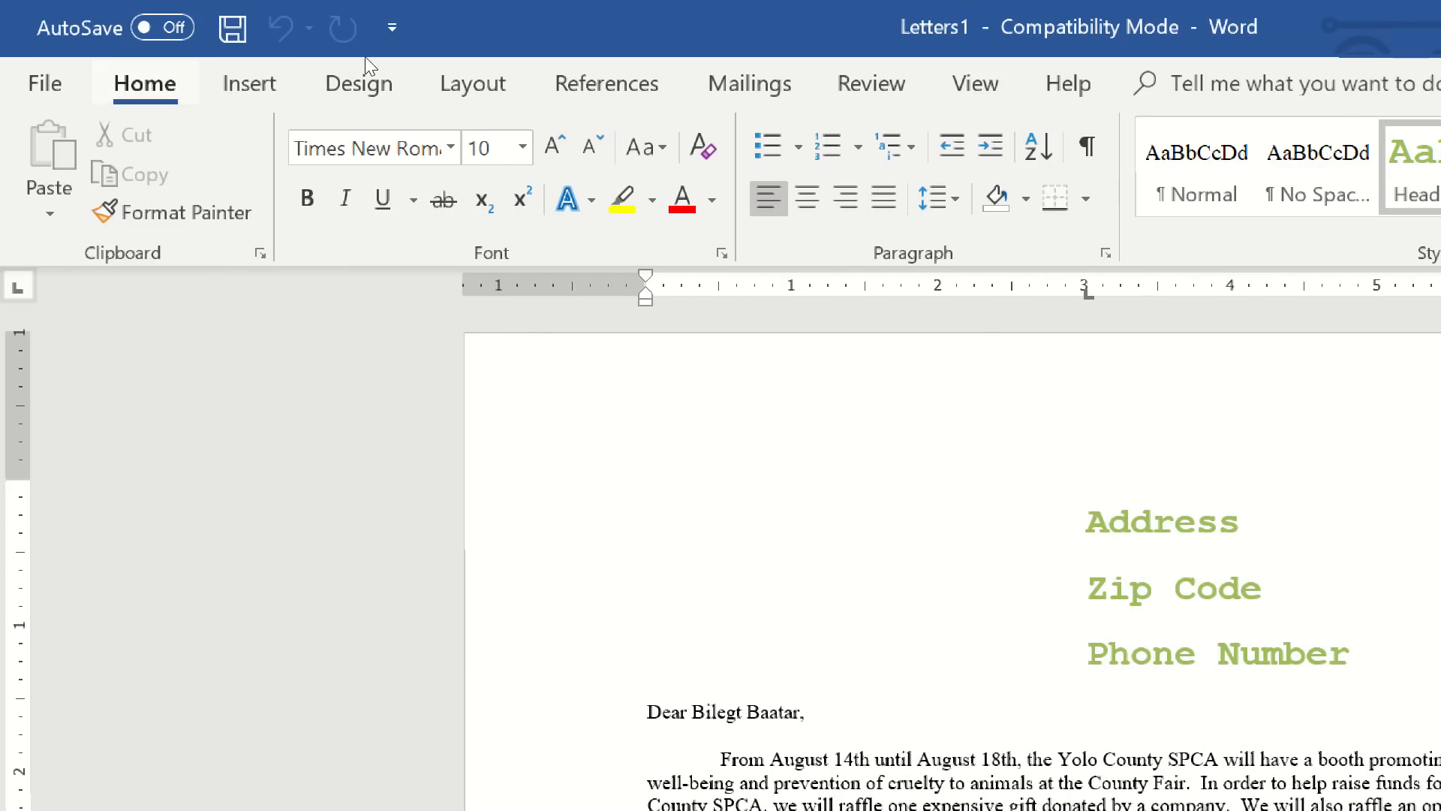
# - Save the merged letters to the Desktop as Labfinalpractice.docx, accepting the upgrade to the newest file format
pyautogui.click(23, 60)
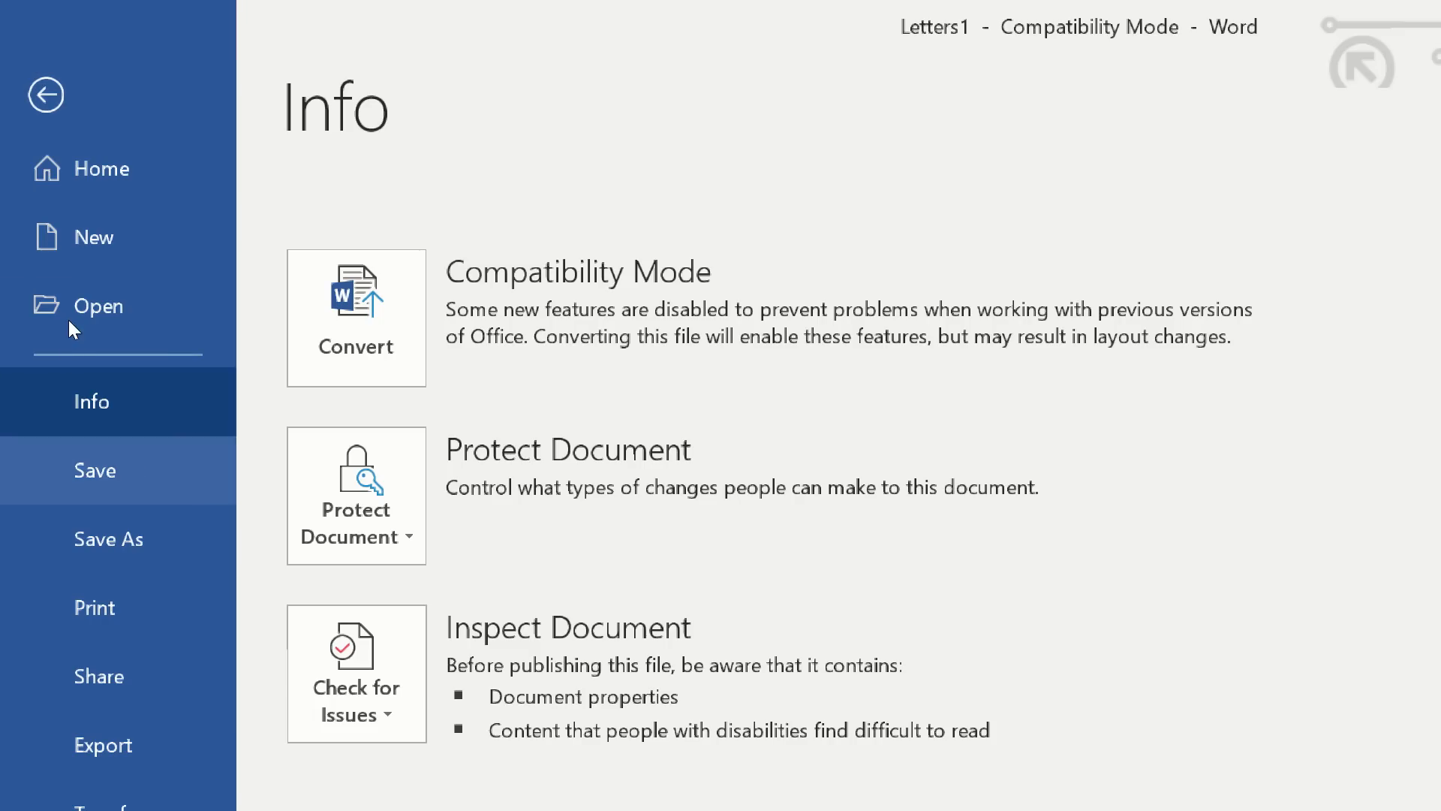
pyautogui.press('Escape')
pyautogui.press('F12')
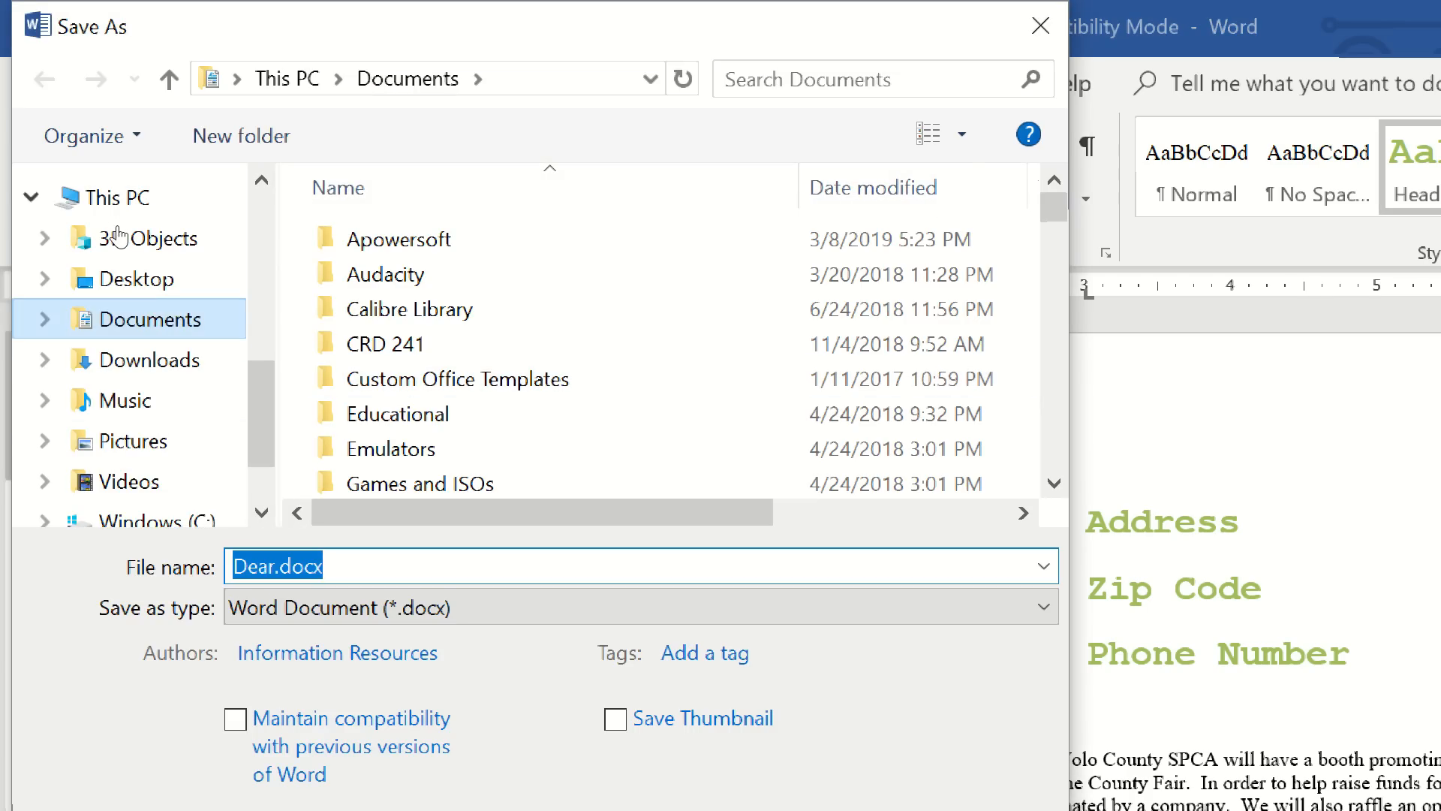
pyautogui.click(198, 279)
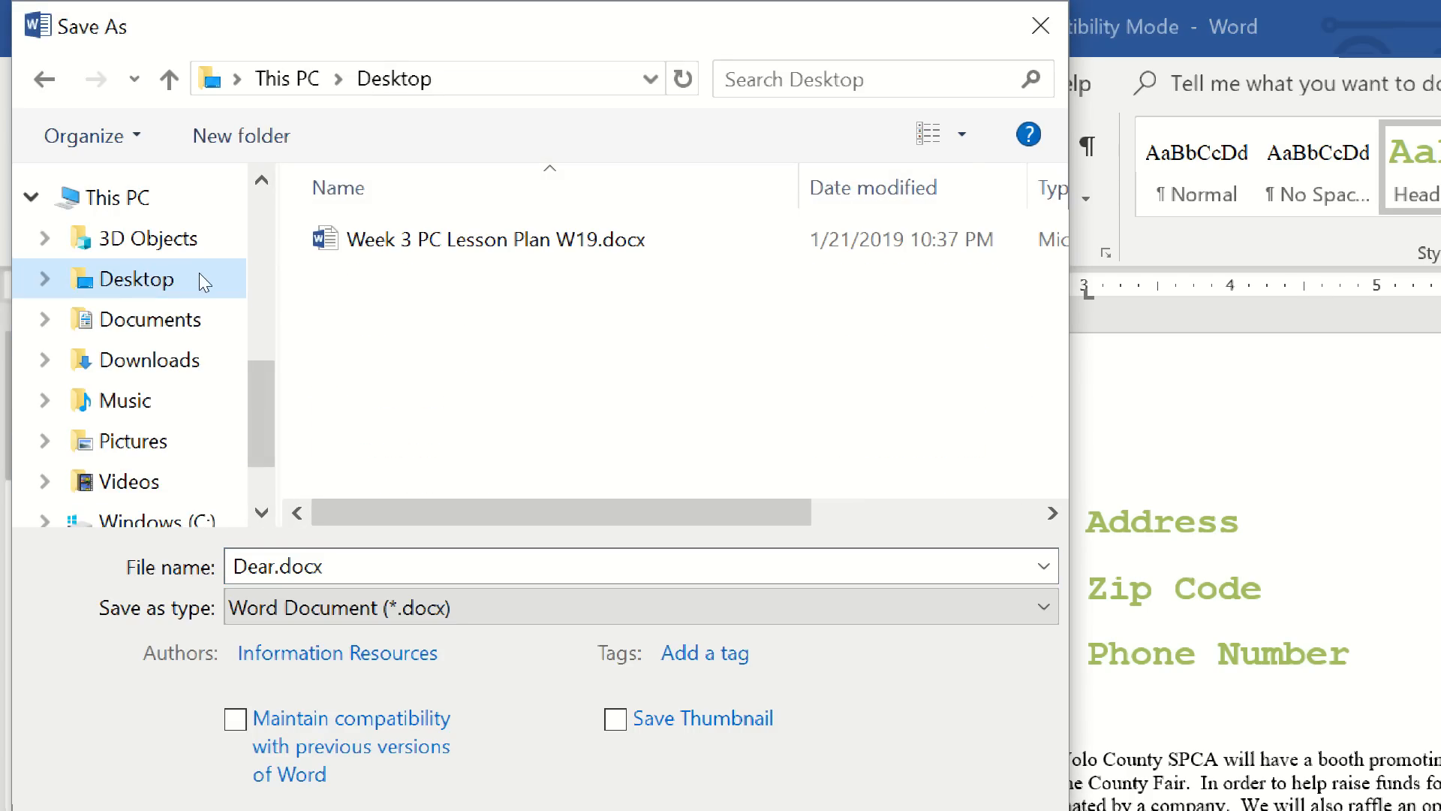
pyautogui.click(275, 566)
pyautogui.click(276, 566)
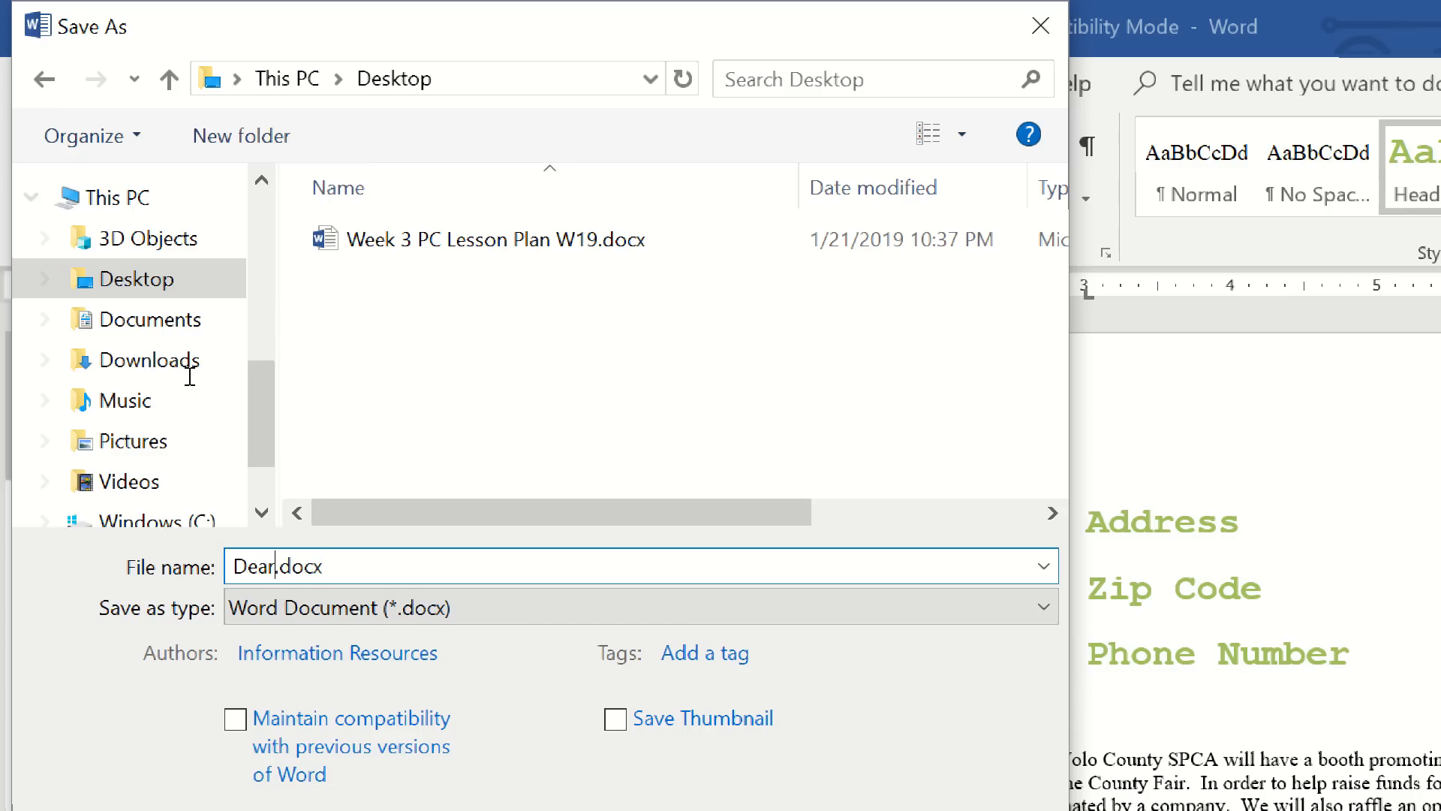
pyautogui.press('BackSpace')
pyautogui.press('BackSpace')
pyautogui.press('BackSpace')
pyautogui.press('BackSpace')
pyautogui.write('Lab')
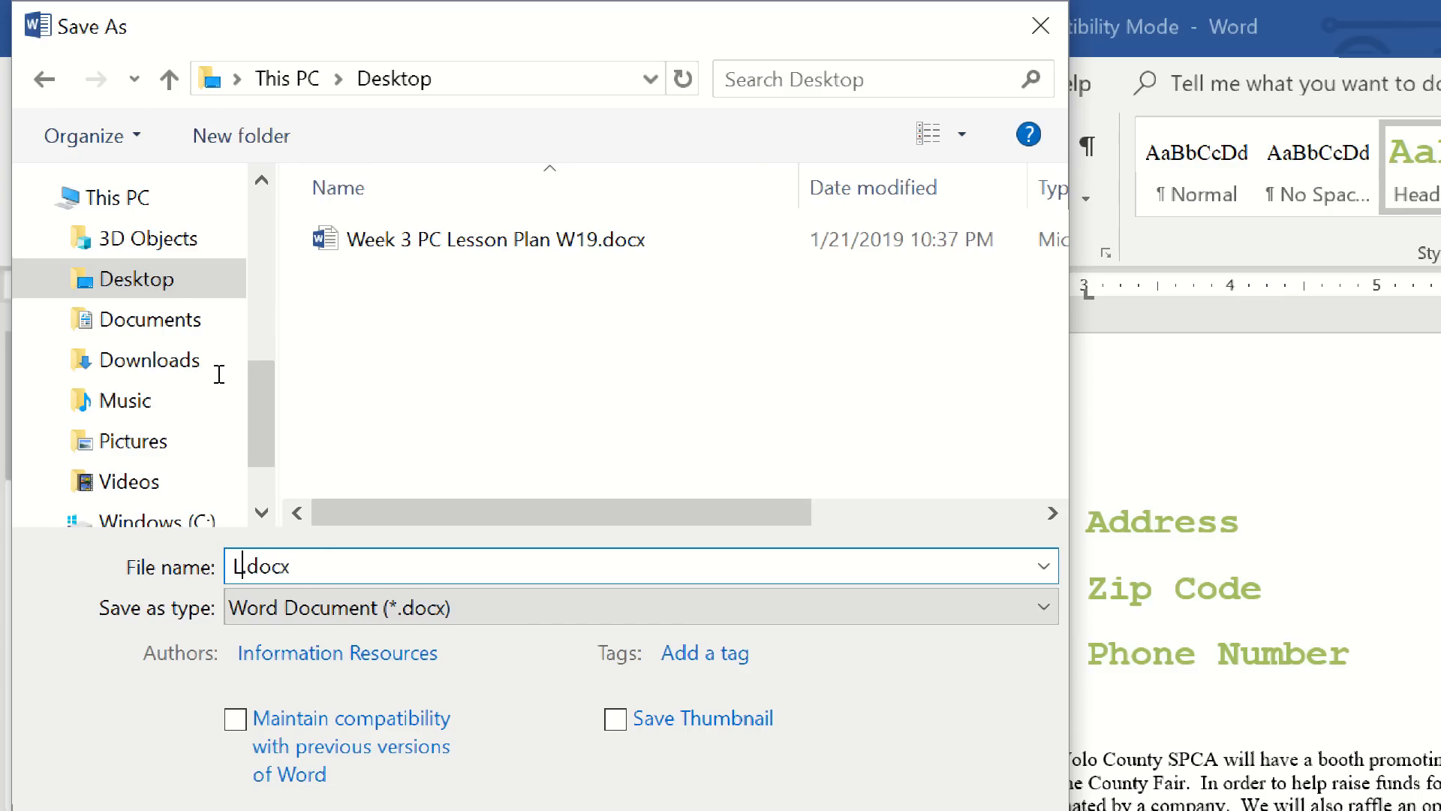
pyautogui.write('finalpract')
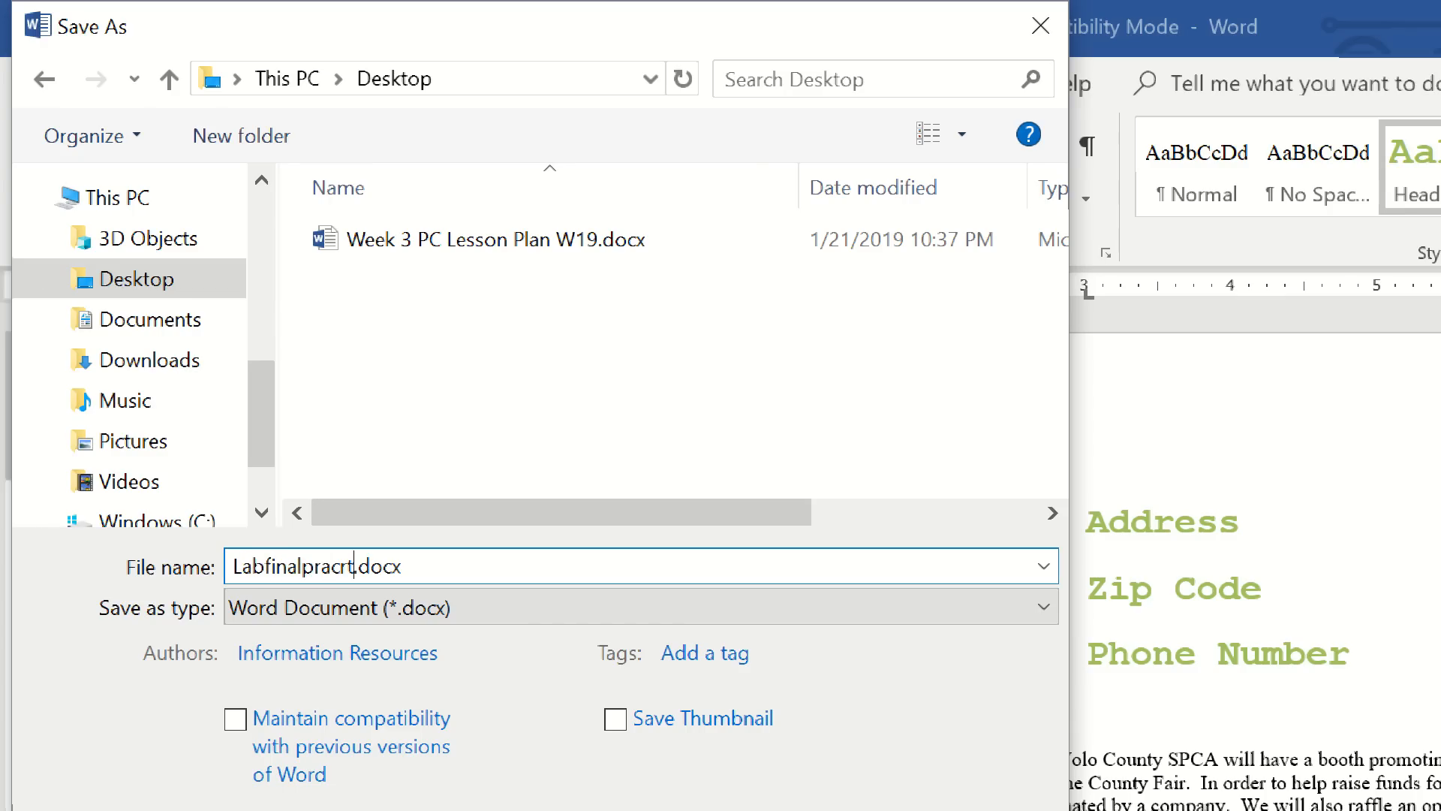
pyautogui.press('BackSpace')
pyautogui.write('tice')
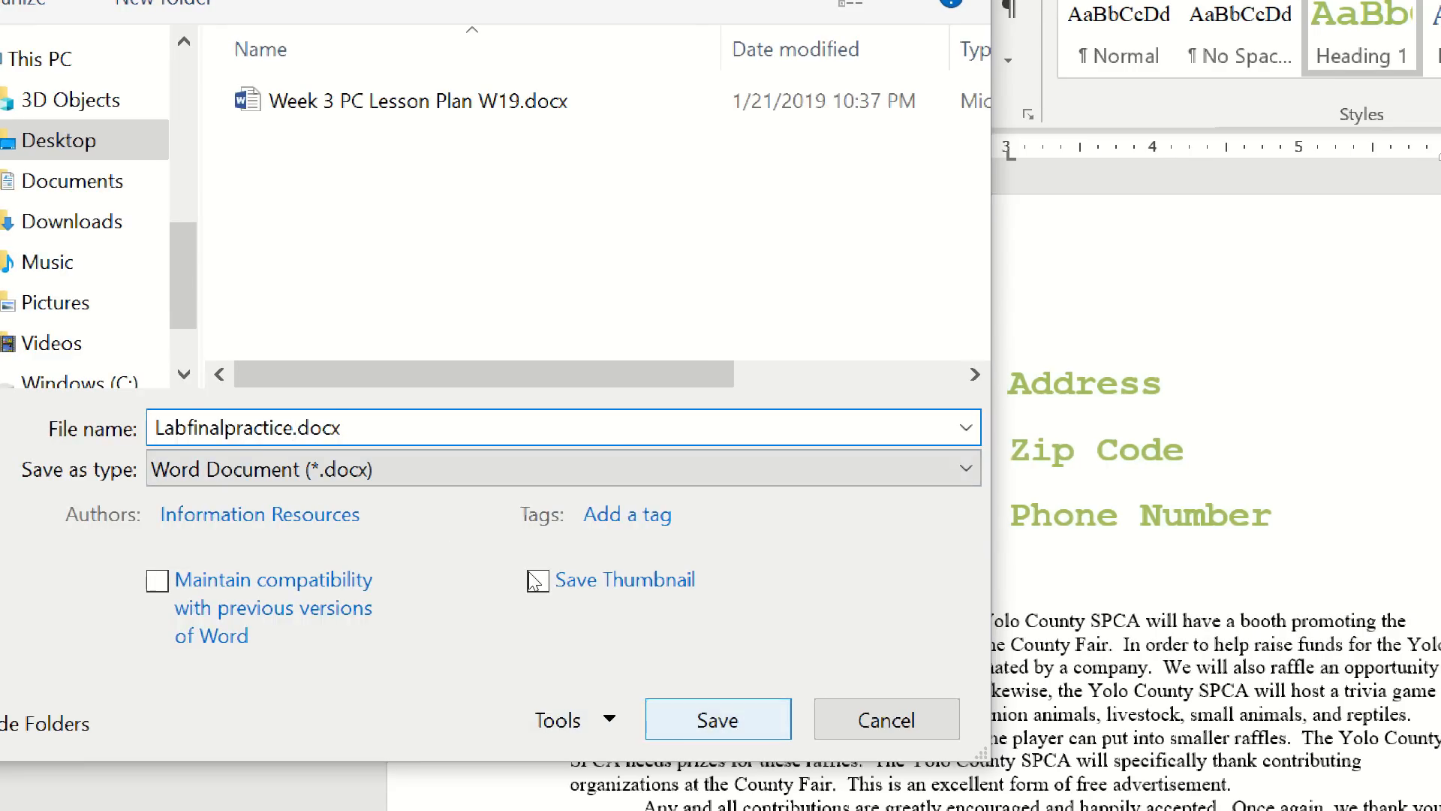
pyautogui.press('Return')
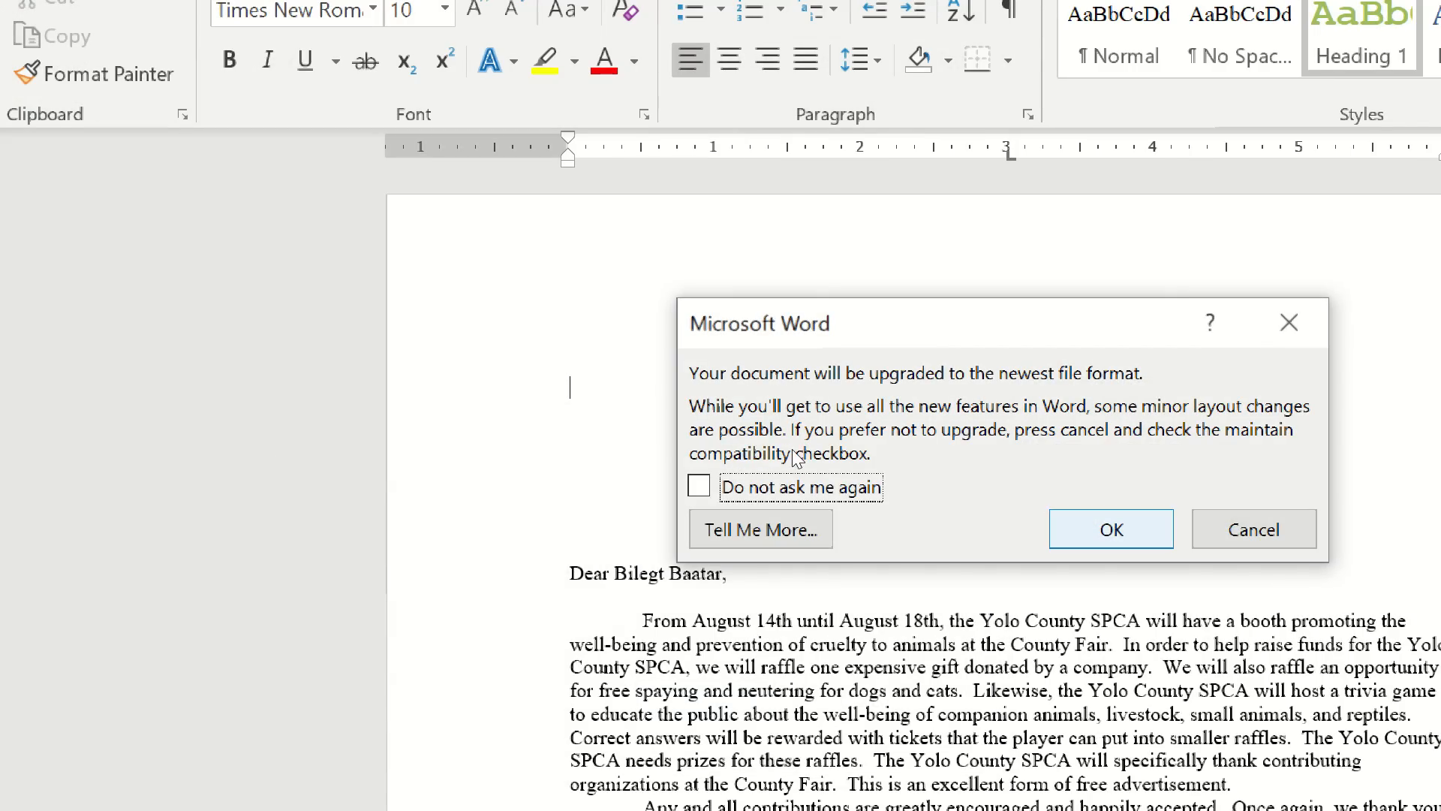
pyautogui.press('Return')
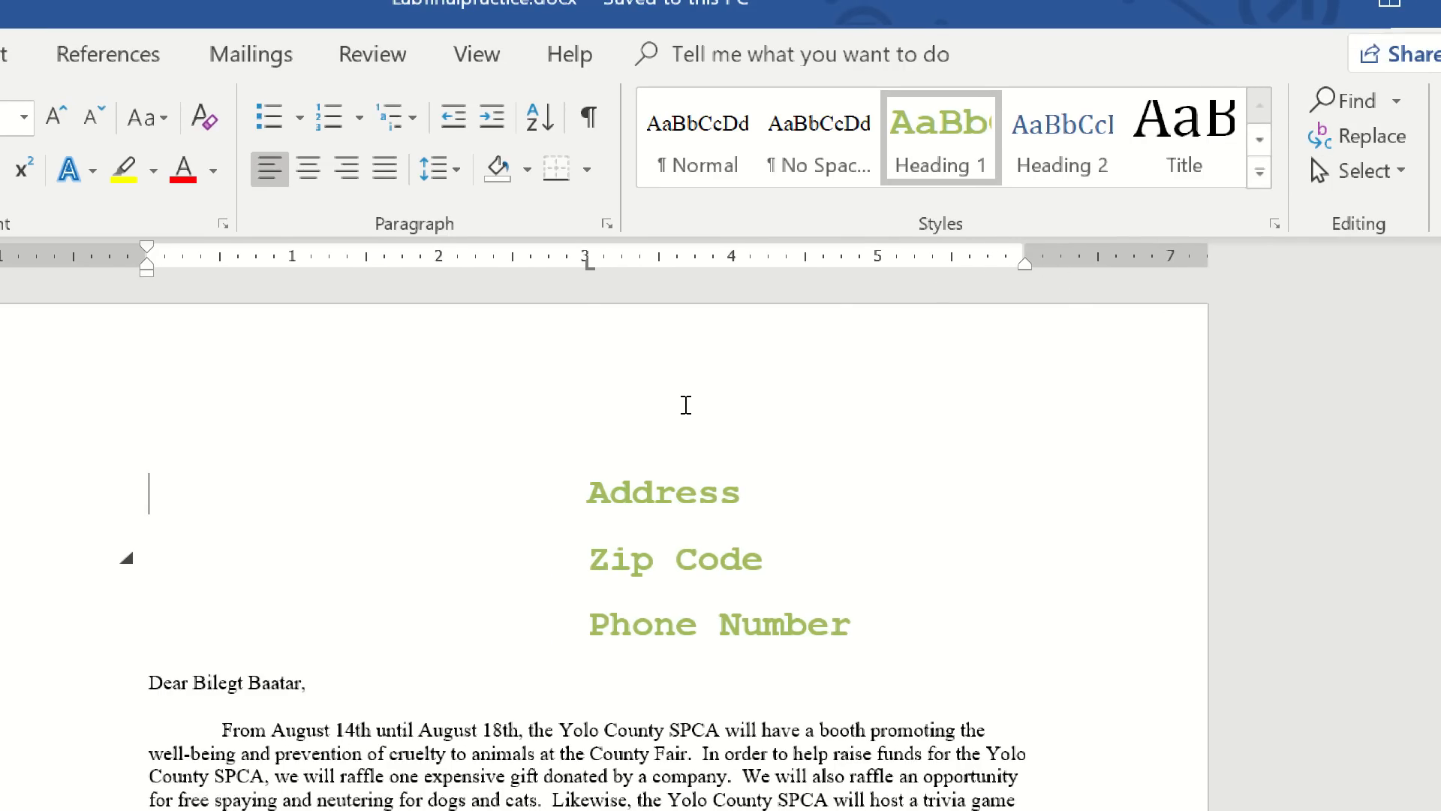
# - Look through the saved letters and check the contact heading and greeting on each page
pyautogui.scroll(-3, 650, 408)
pyautogui.scroll(-10, 646, 407)
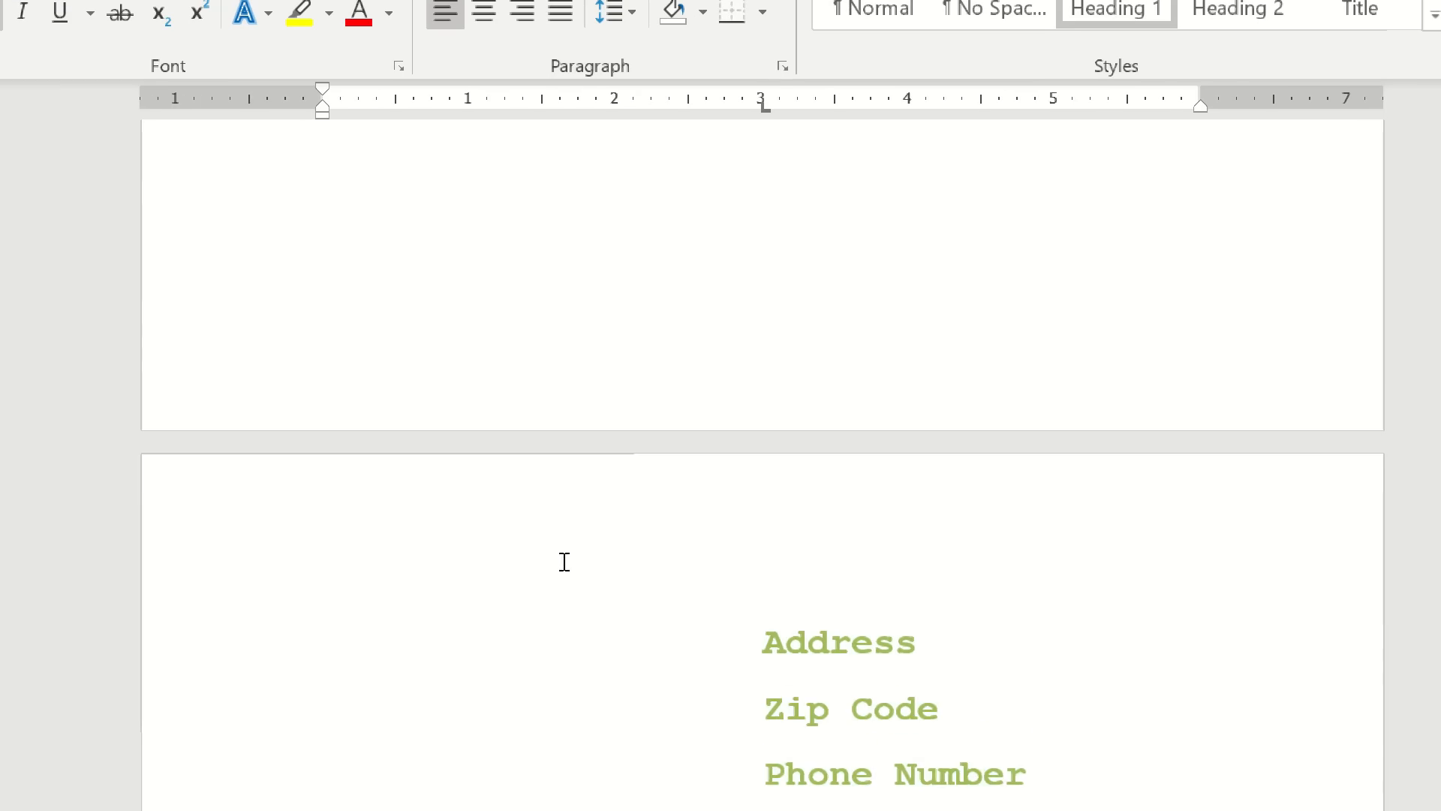
pyautogui.scroll(-8, 563, 559)
pyautogui.scroll(5, 611, 474)
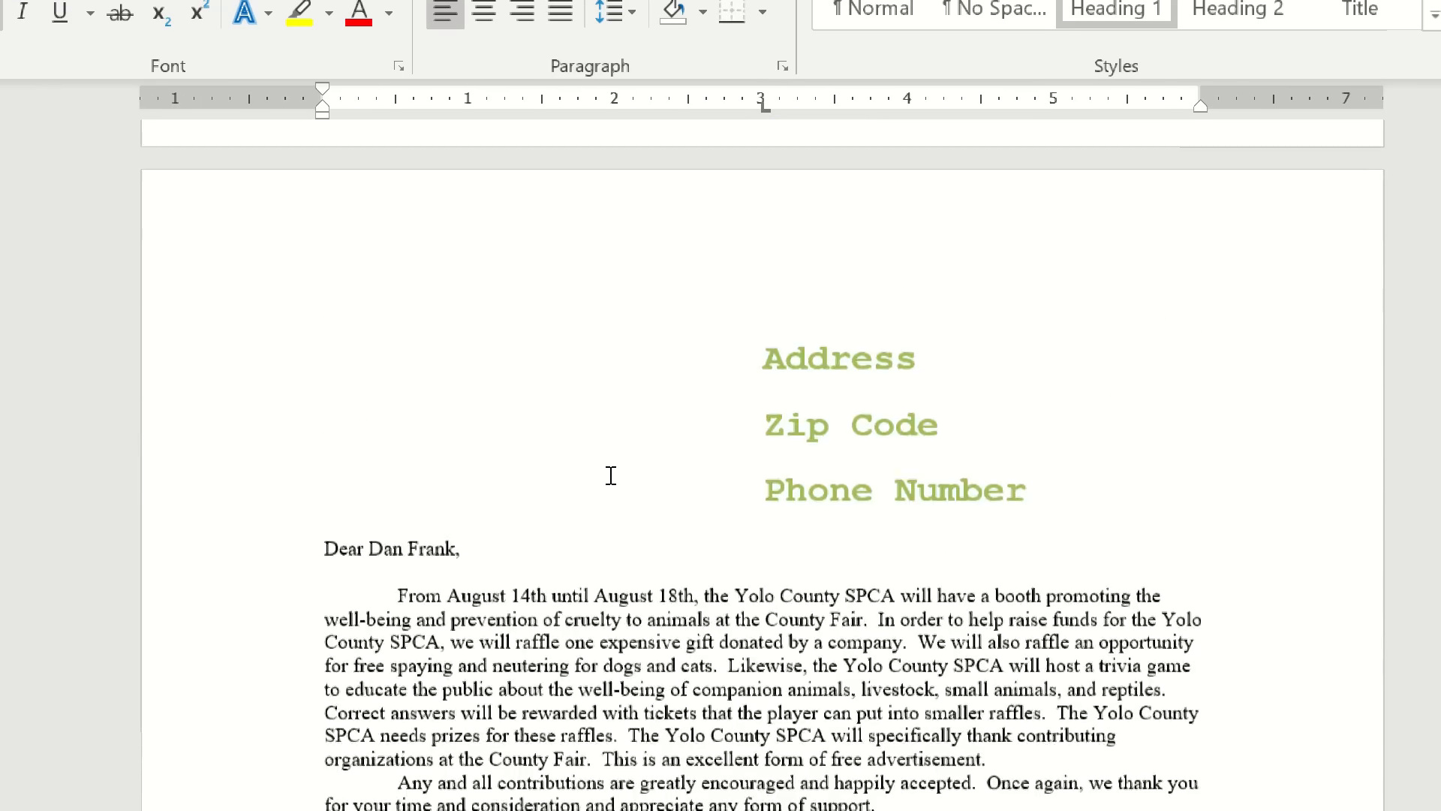
pyautogui.scroll(-20, 611, 475)
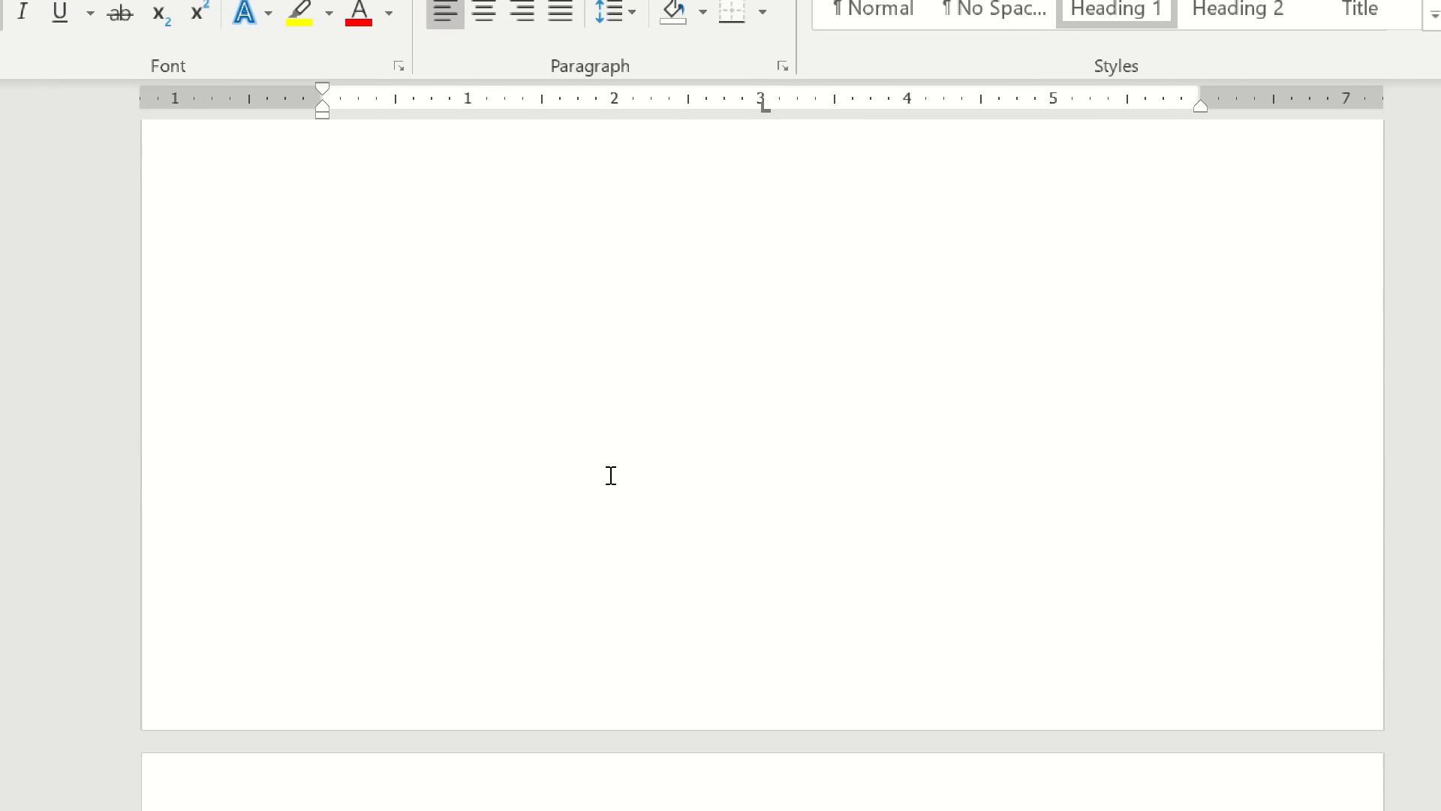
pyautogui.scroll(2, 630, 476)
pyautogui.scroll(4, 645, 475)
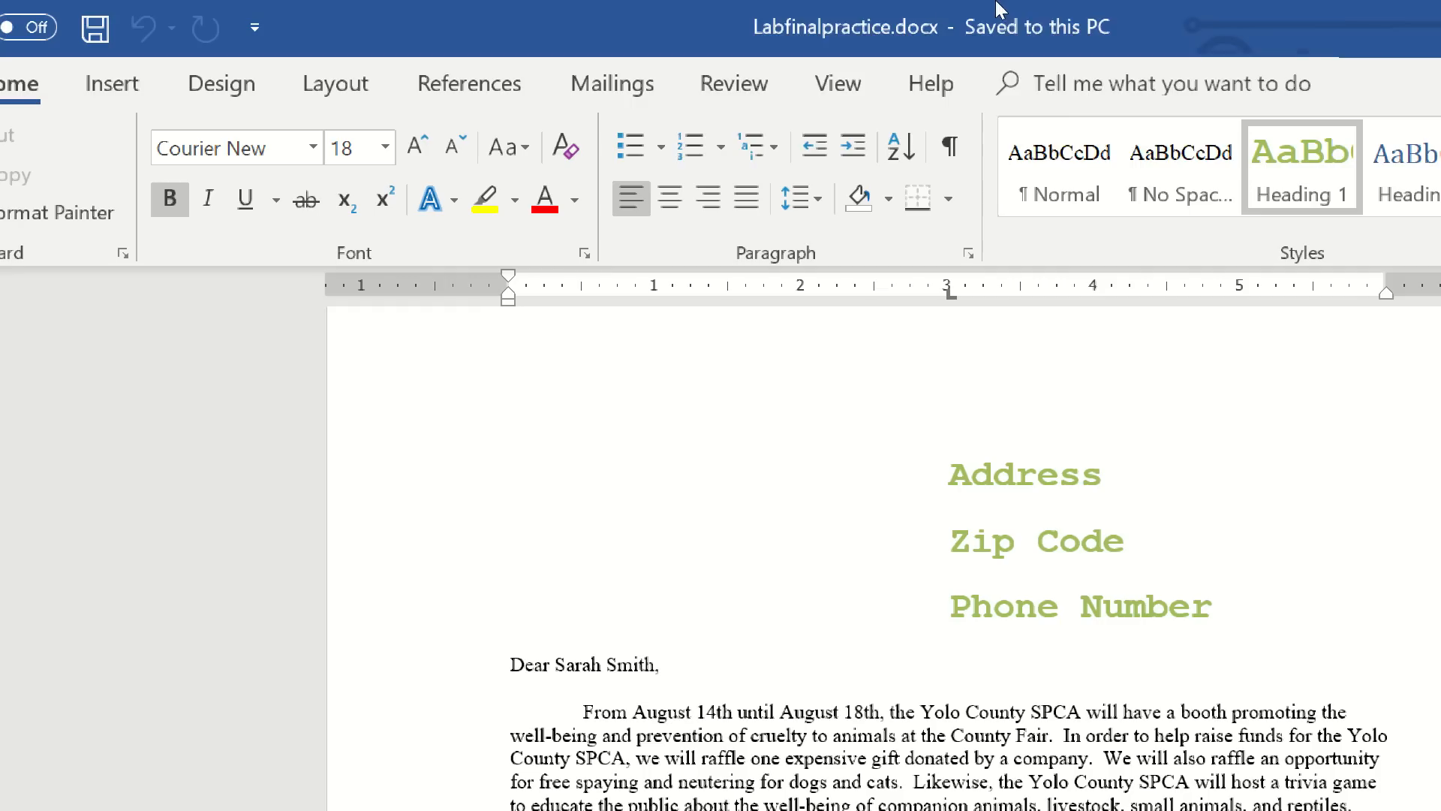
pyautogui.click(980, 48)
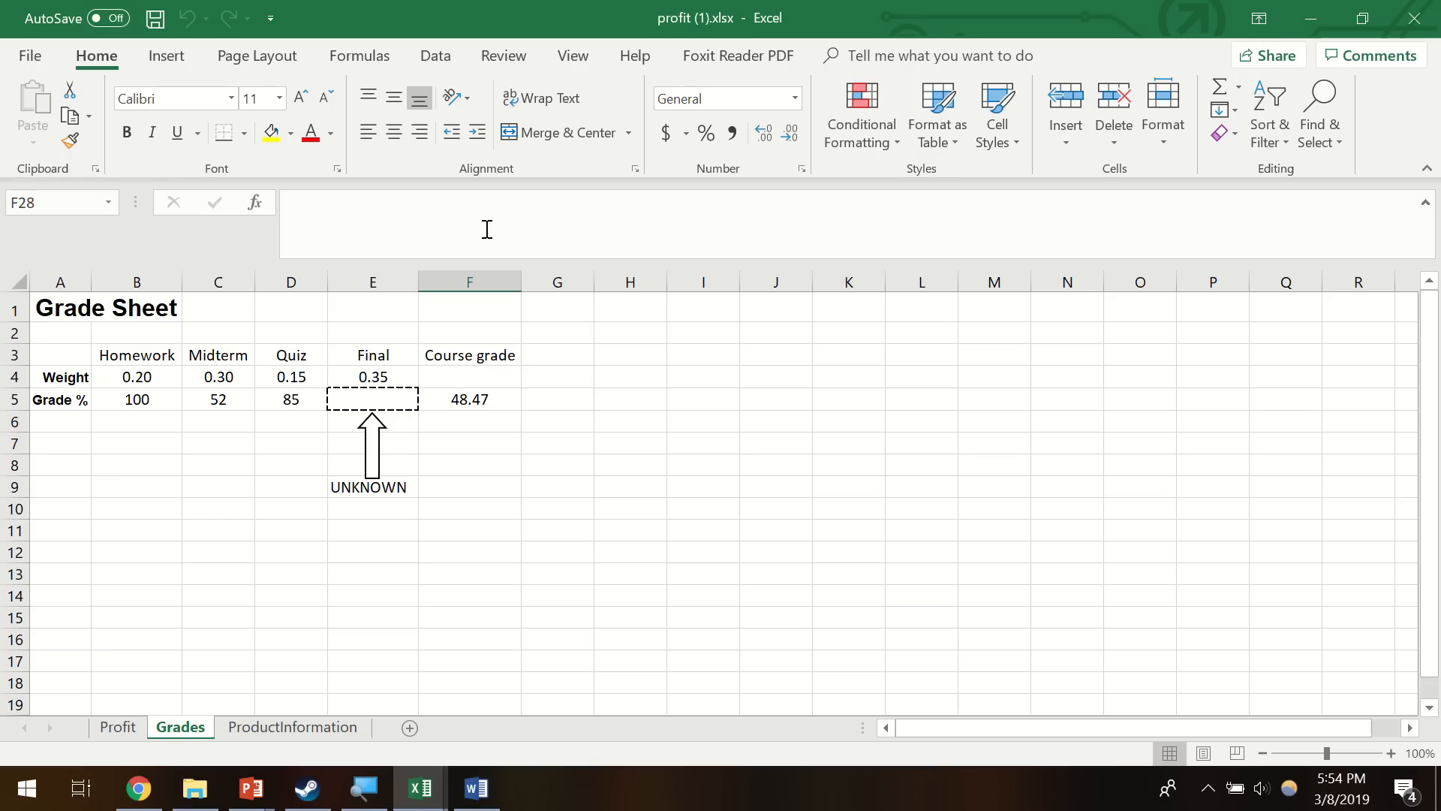
pyautogui.click(443, 60)
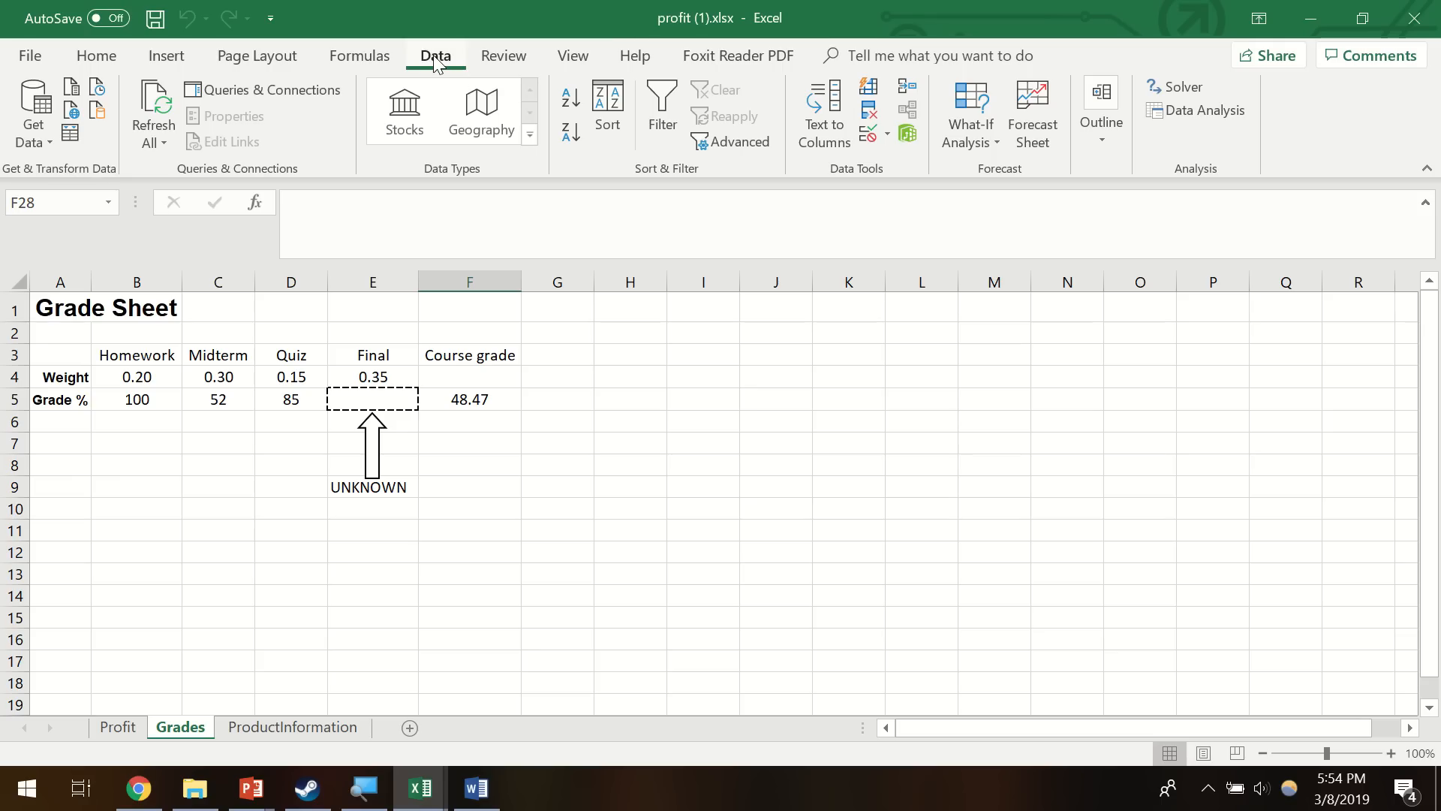
pyautogui.click(989, 142)
pyautogui.click(1012, 204)
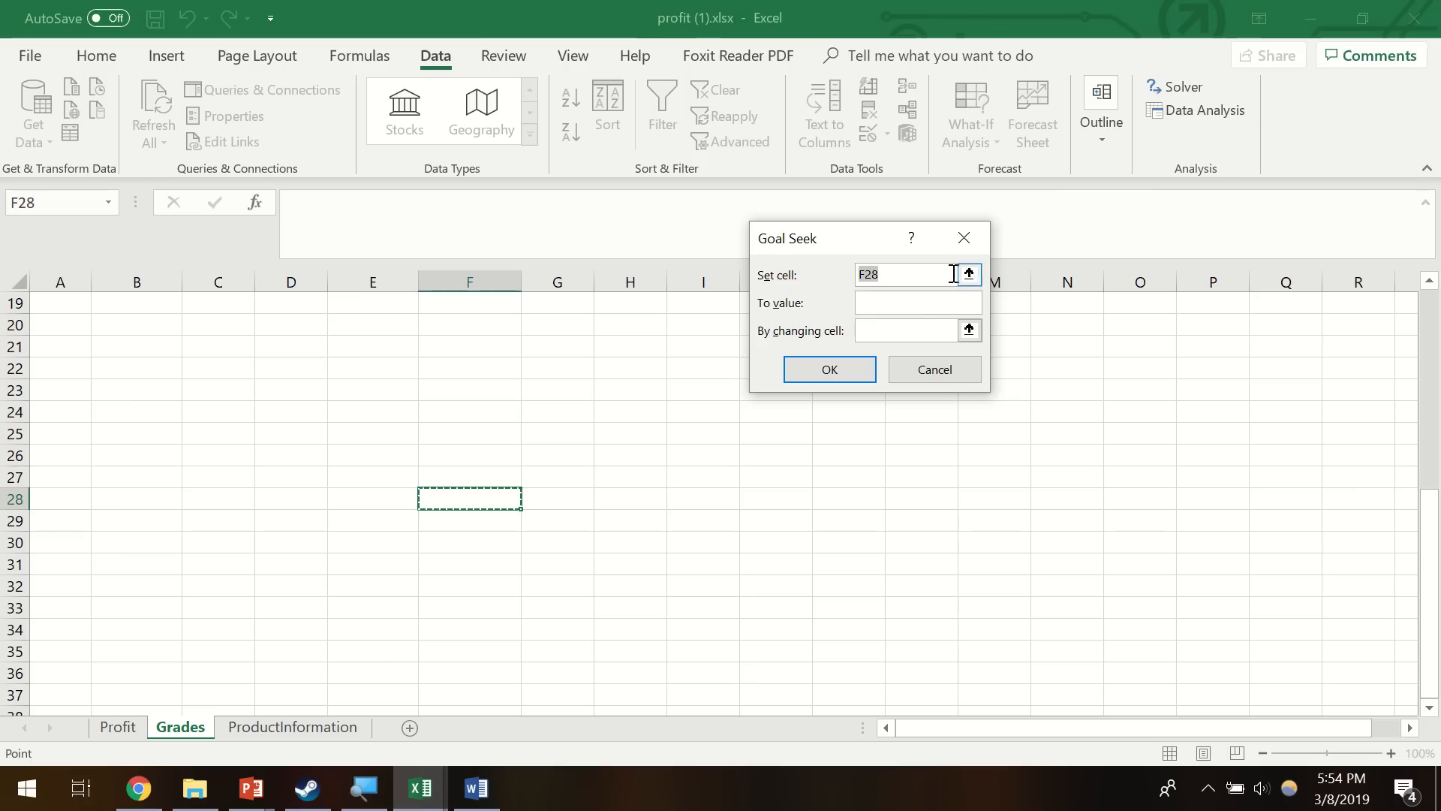
pyautogui.click(964, 239)
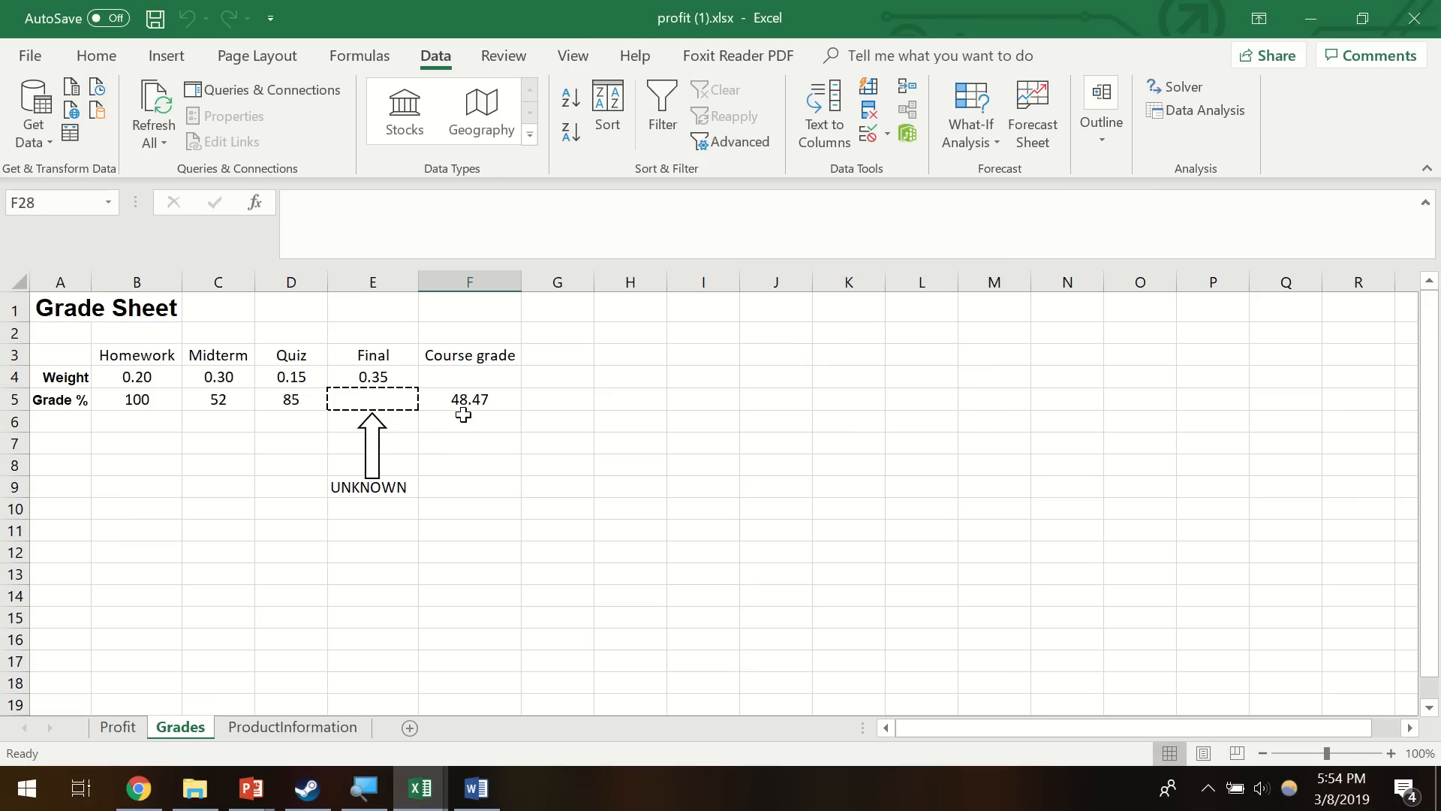
# - Set up Goal Seek on the Grades sheet with the course grade cell F5 as the set cell and 85 as the target value
pyautogui.click(463, 417)
pyautogui.moveTo(255, 3)
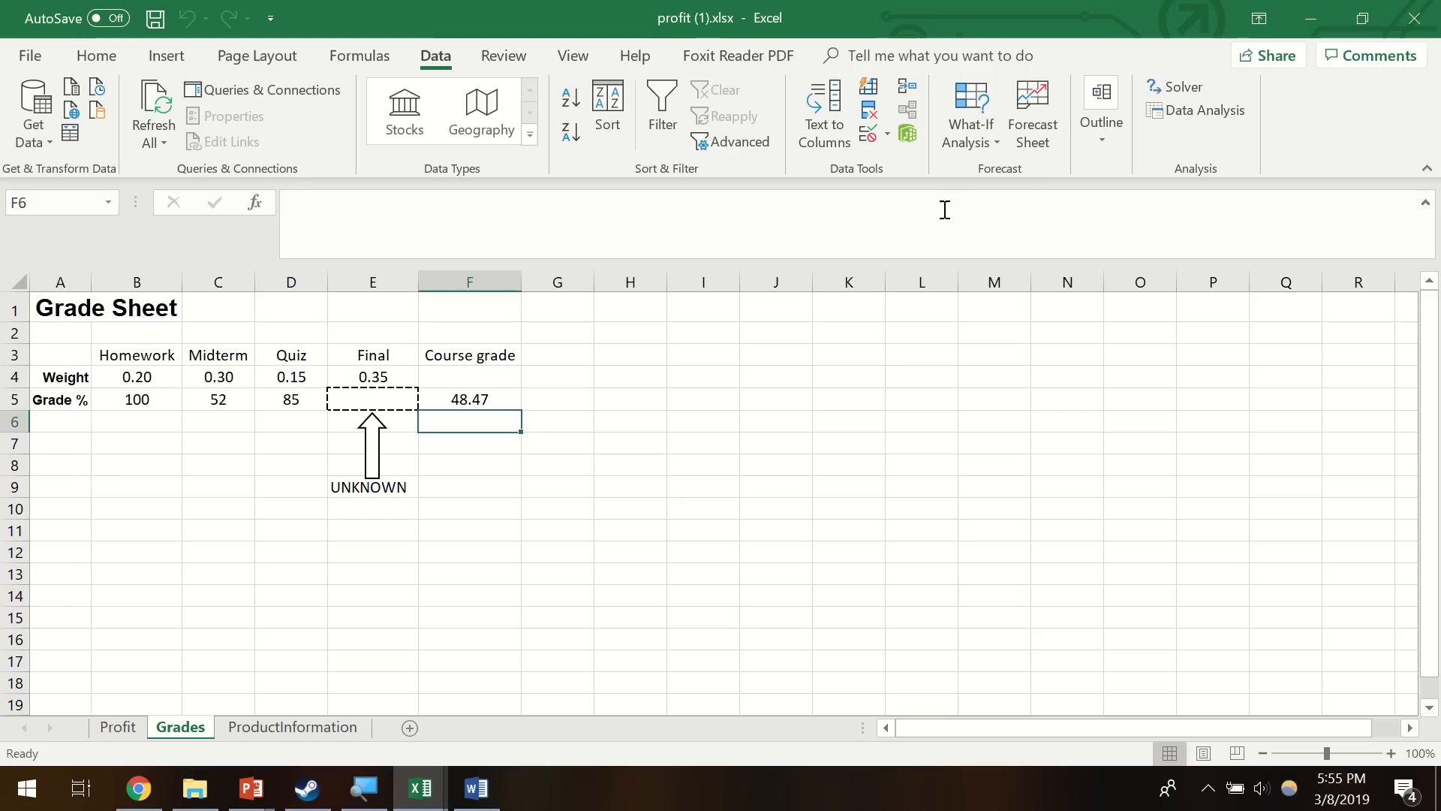
pyautogui.click(975, 139)
pyautogui.click(1015, 205)
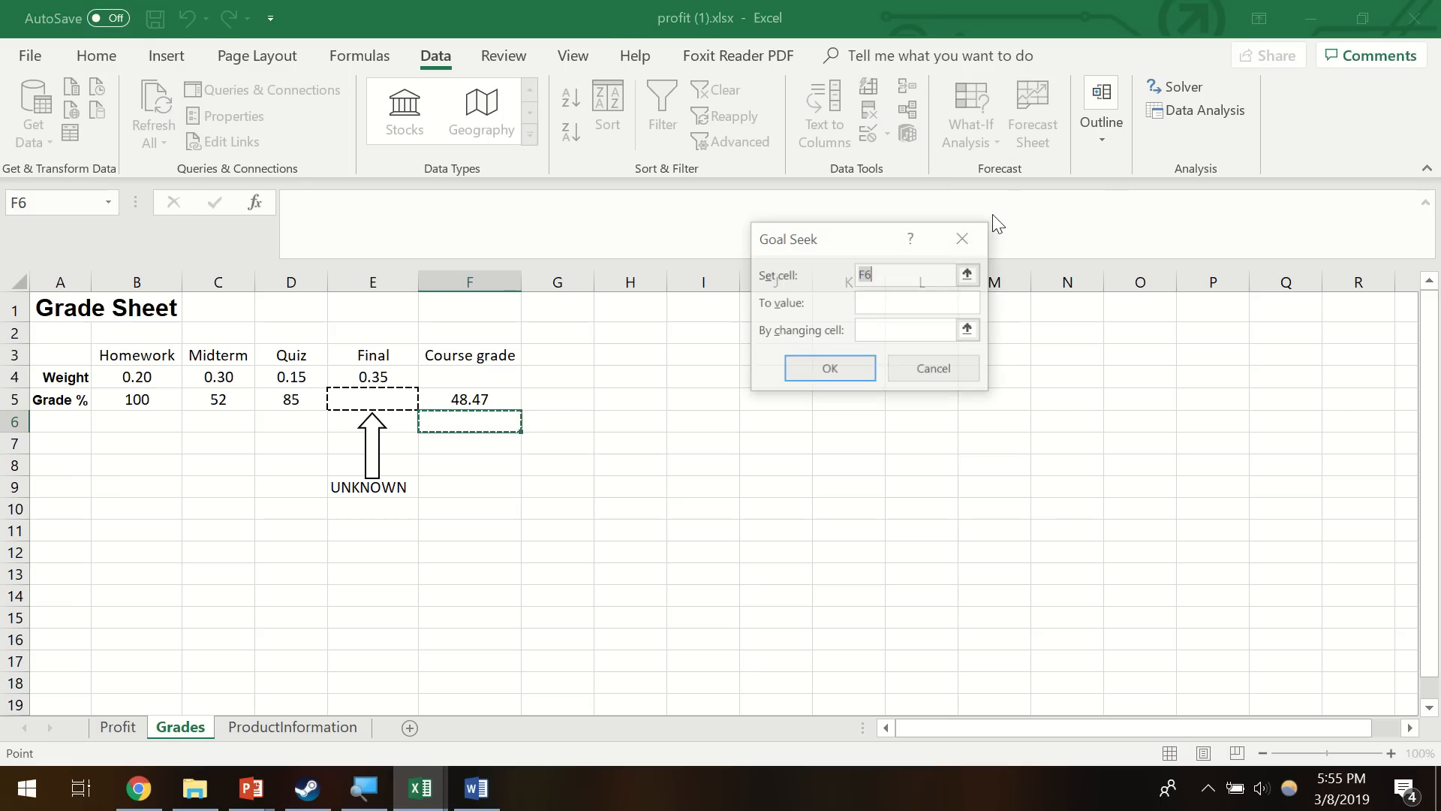
pyautogui.moveTo(845, 248); pyautogui.dragTo(746, 214)
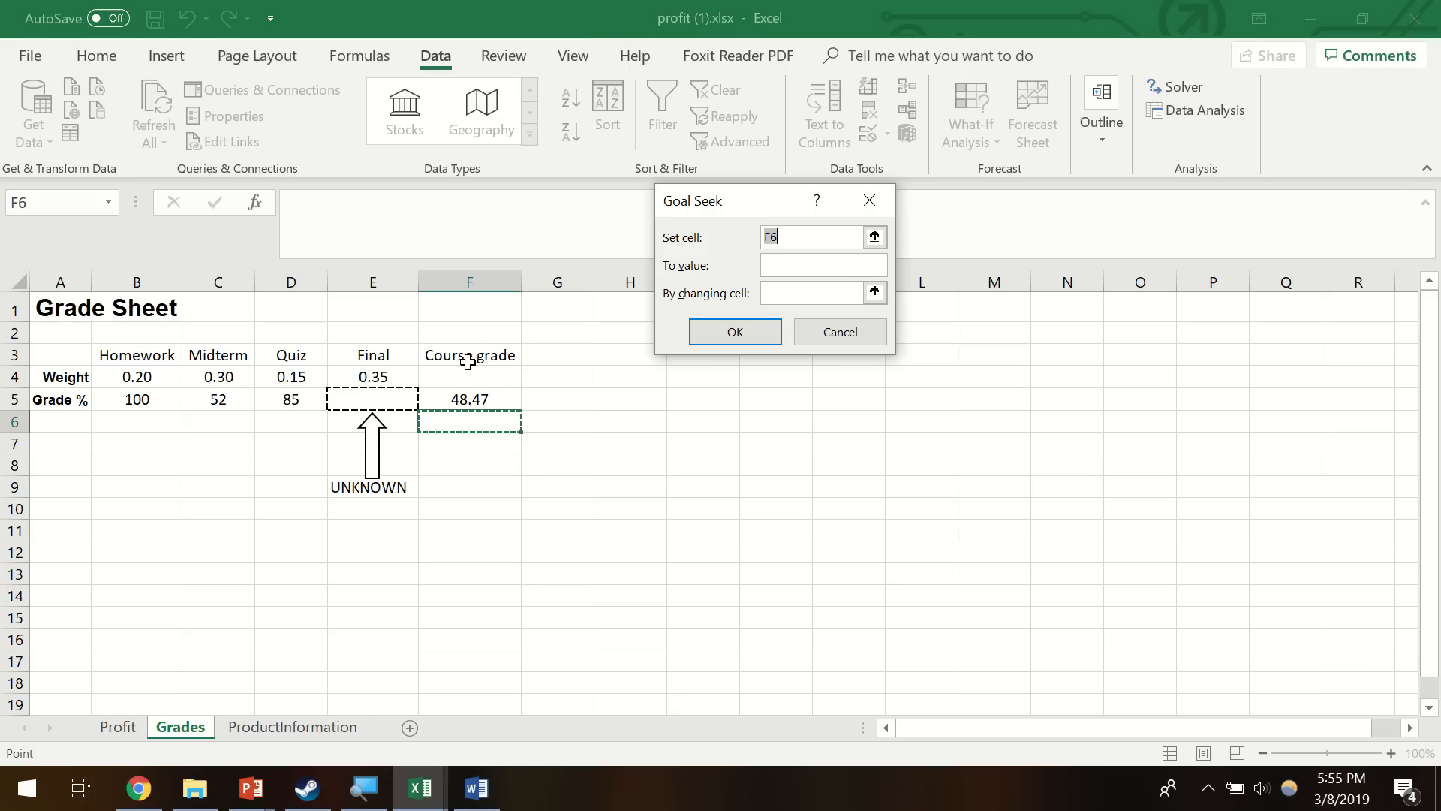
pyautogui.click(481, 400)
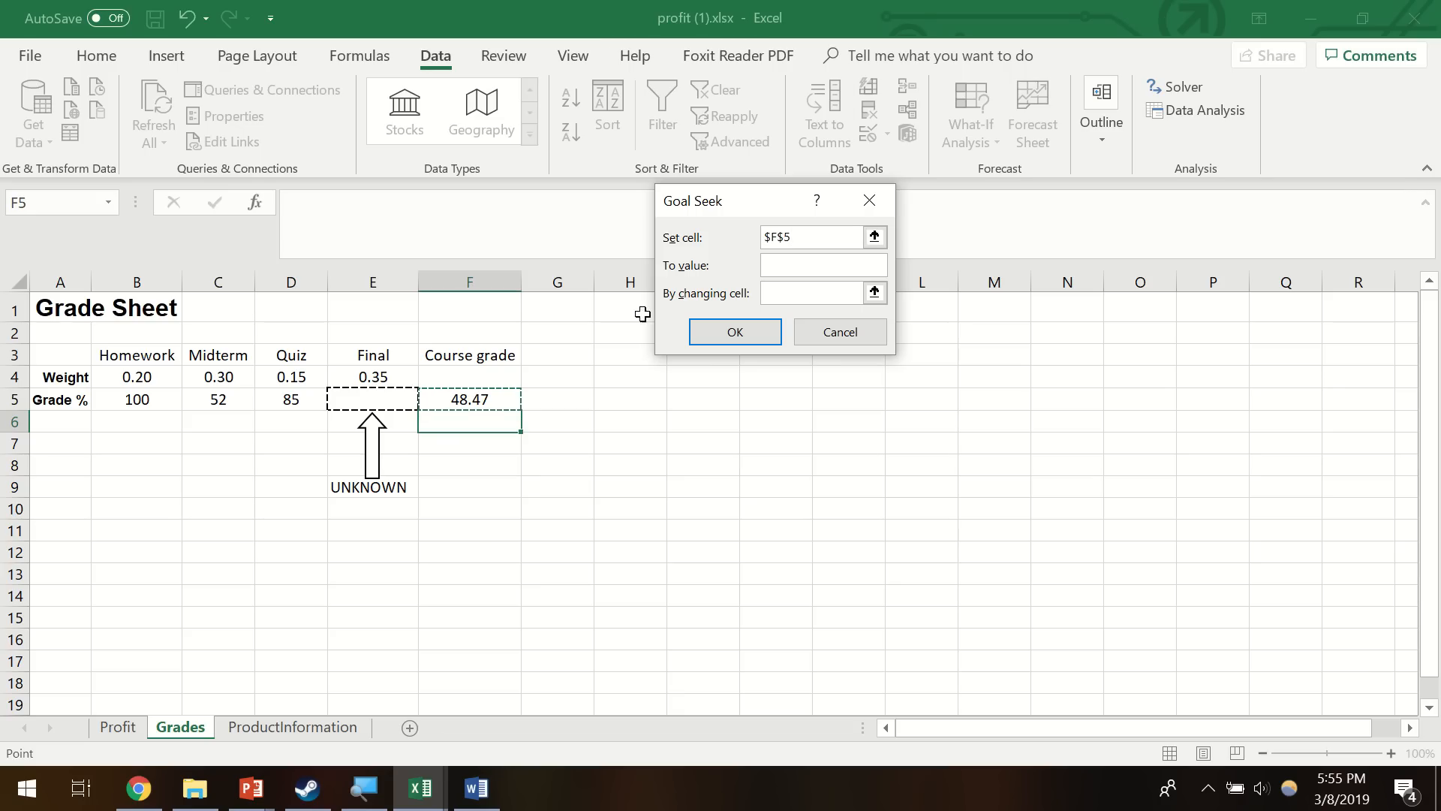
pyautogui.click(794, 264)
pyautogui.doubleClick(764, 263)
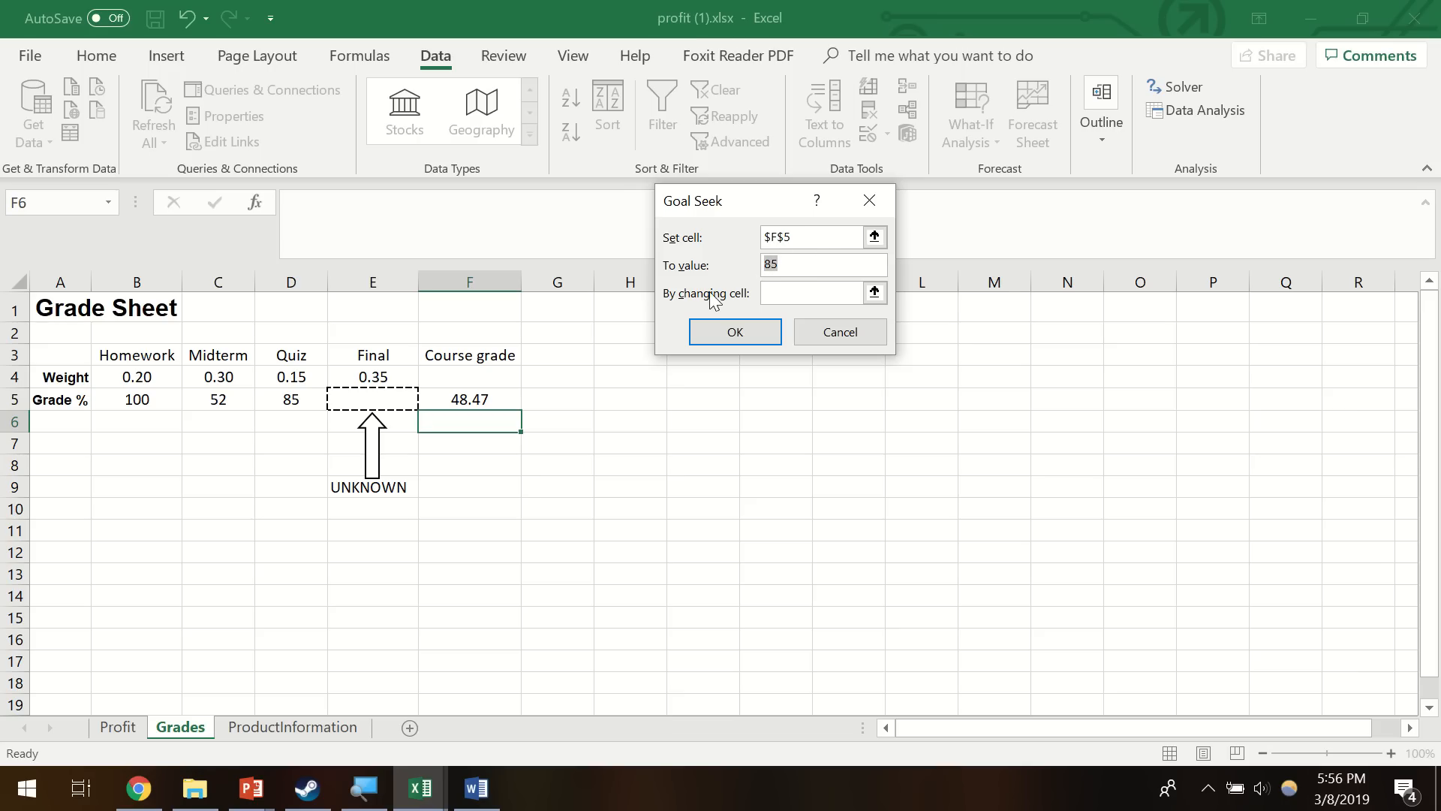
# - Use the Final grade cell E5 as the changing cell, run the goal seek and keep its solution
pyautogui.click(775, 289)
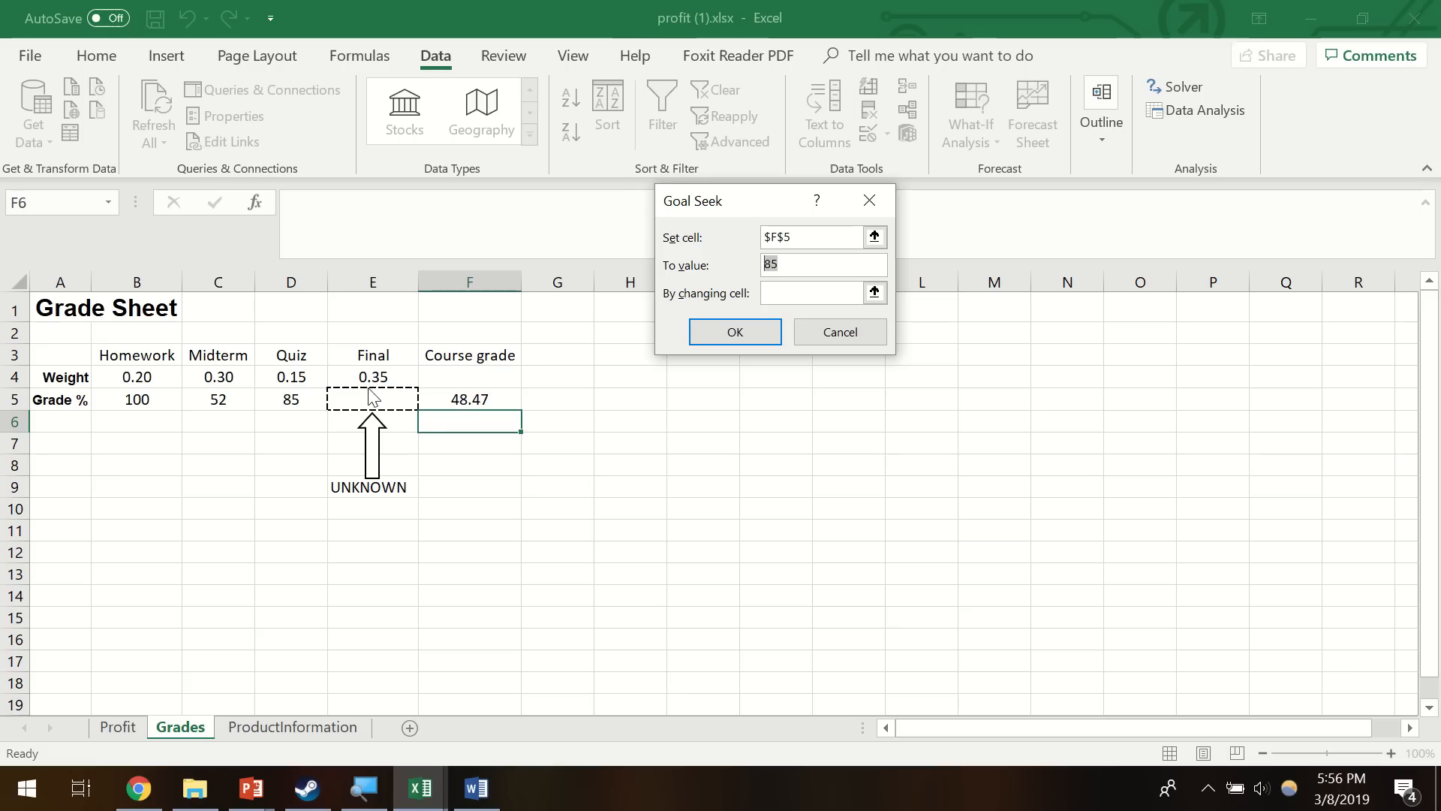
pyautogui.click(801, 292)
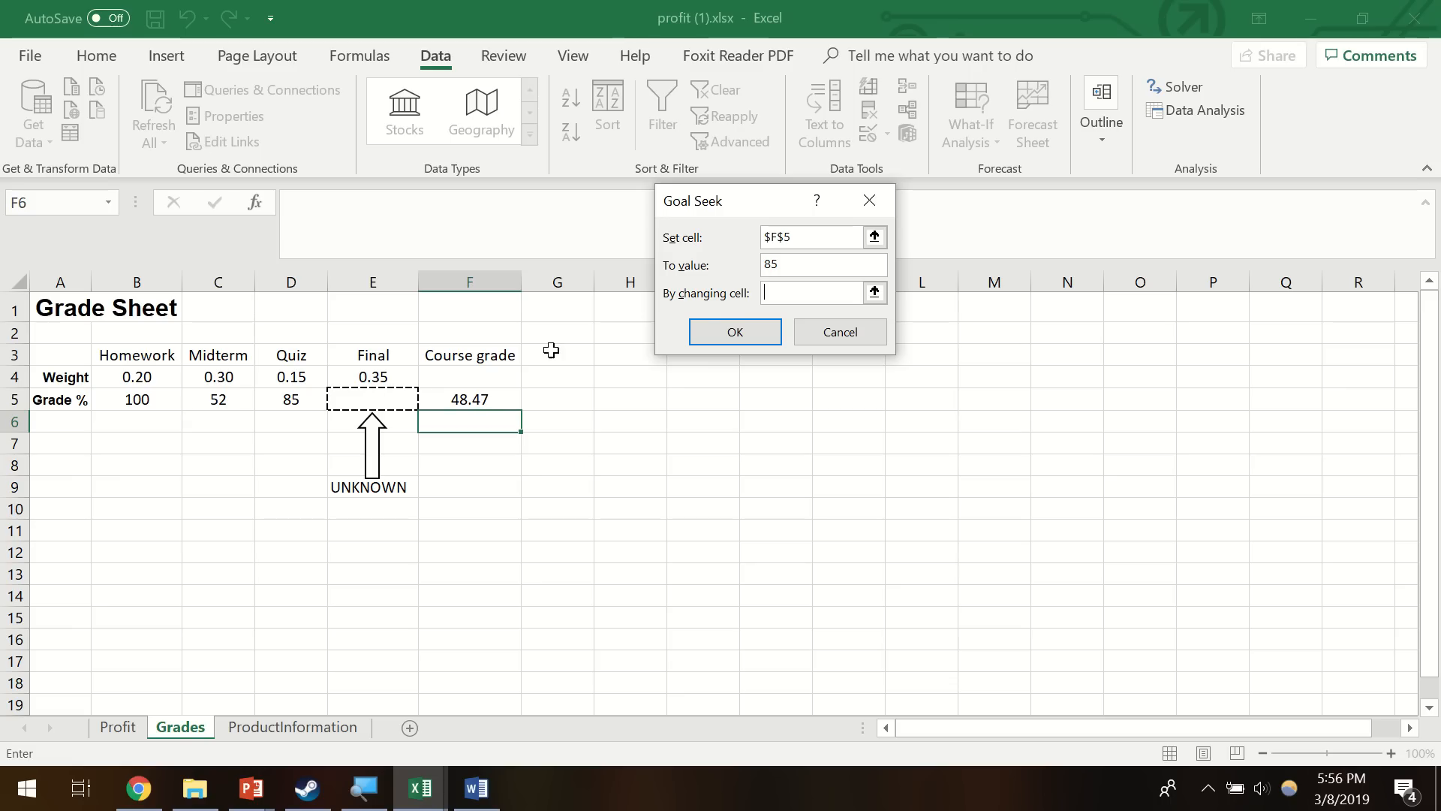
pyautogui.click(373, 398)
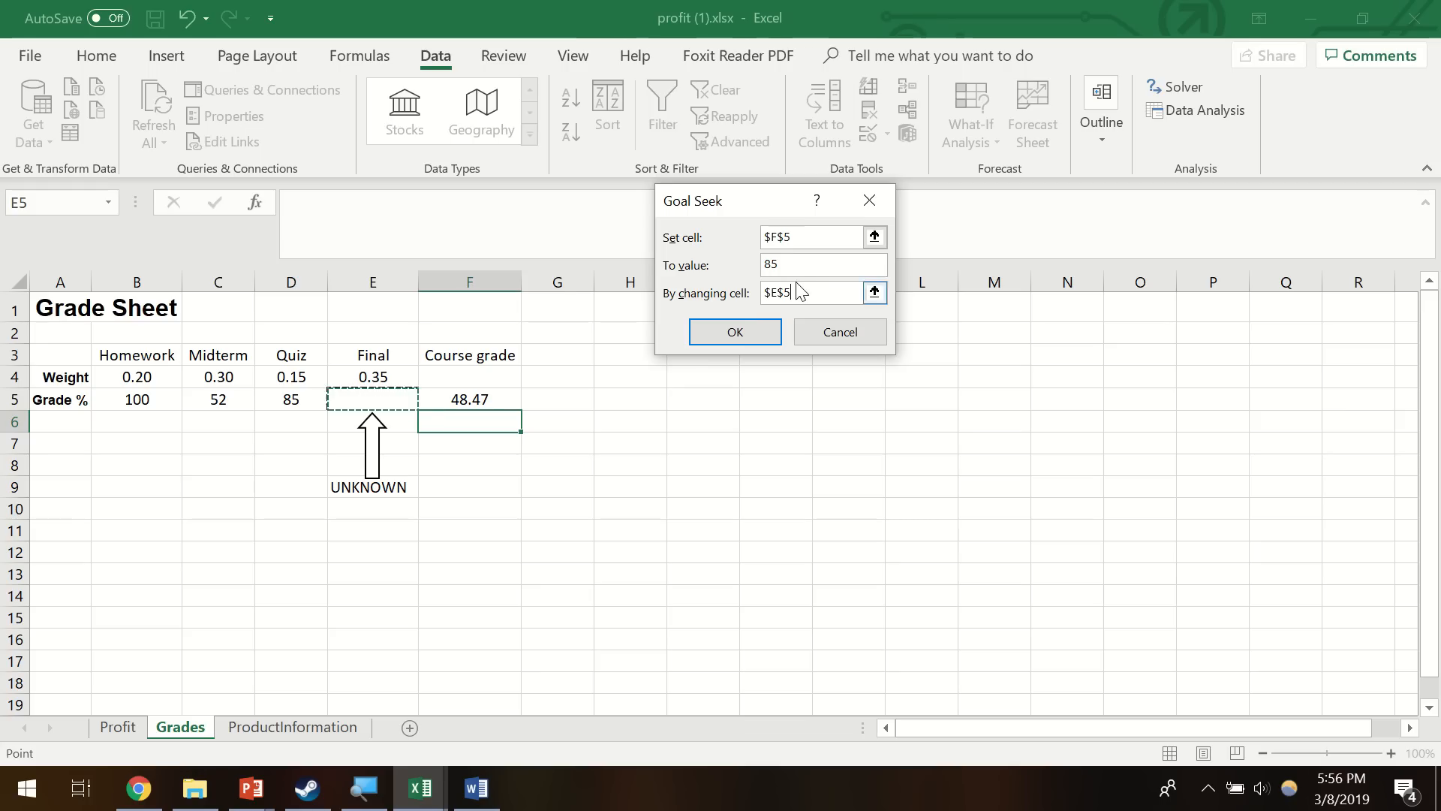
pyautogui.click(740, 336)
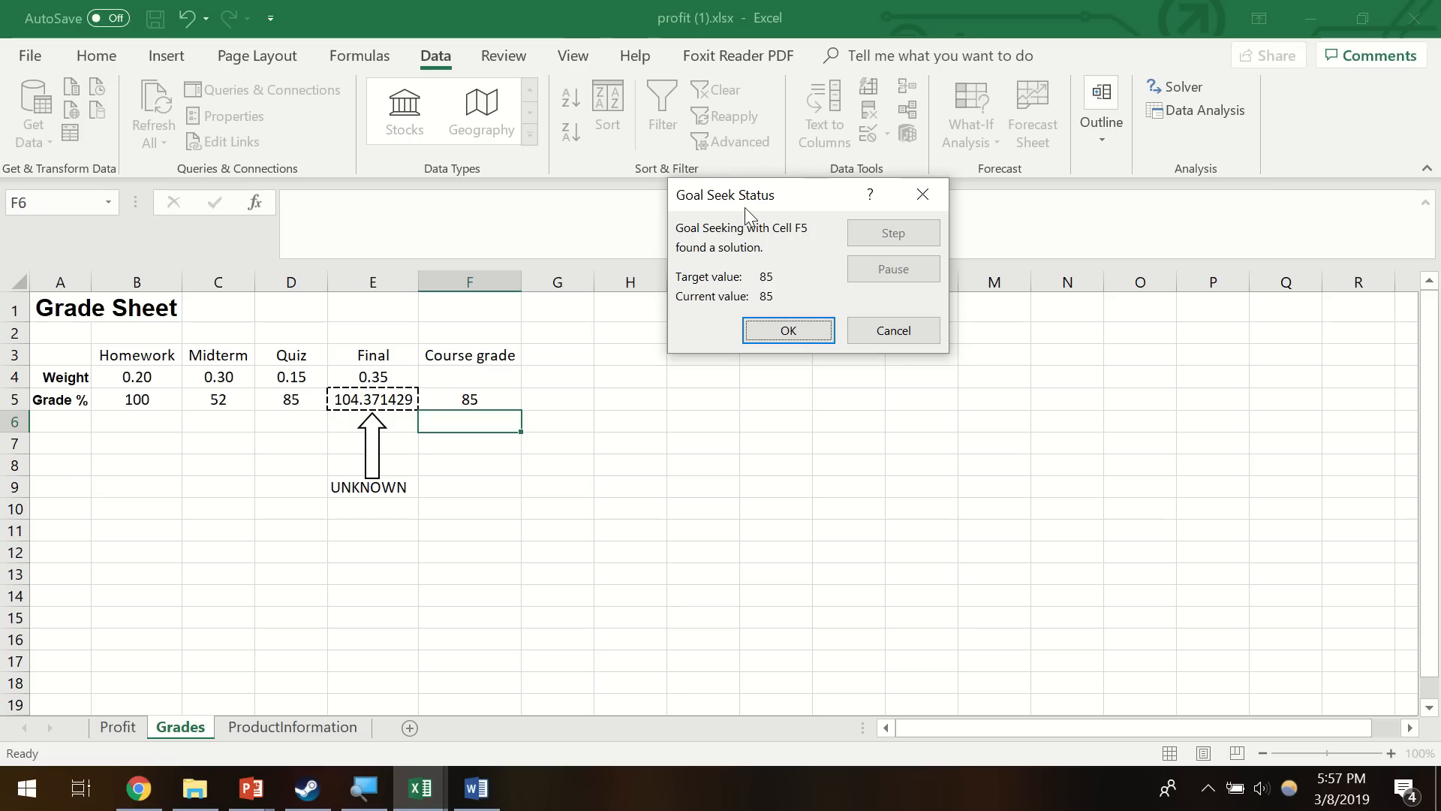
pyautogui.click(800, 335)
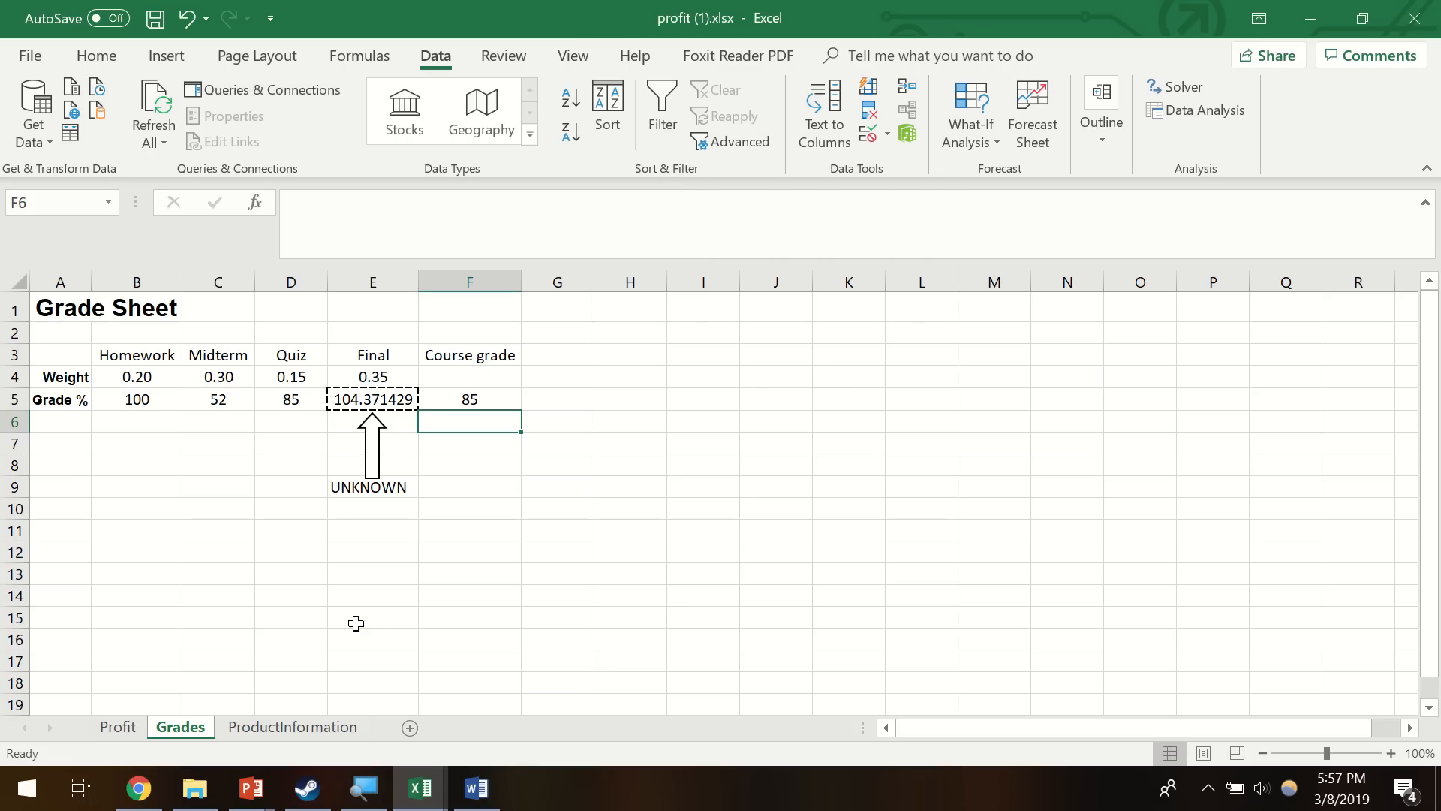
# - Look over the Profit sheet's product table, tax rate and quantity-by-price table to see which cells need formulas
pyautogui.click(122, 728)
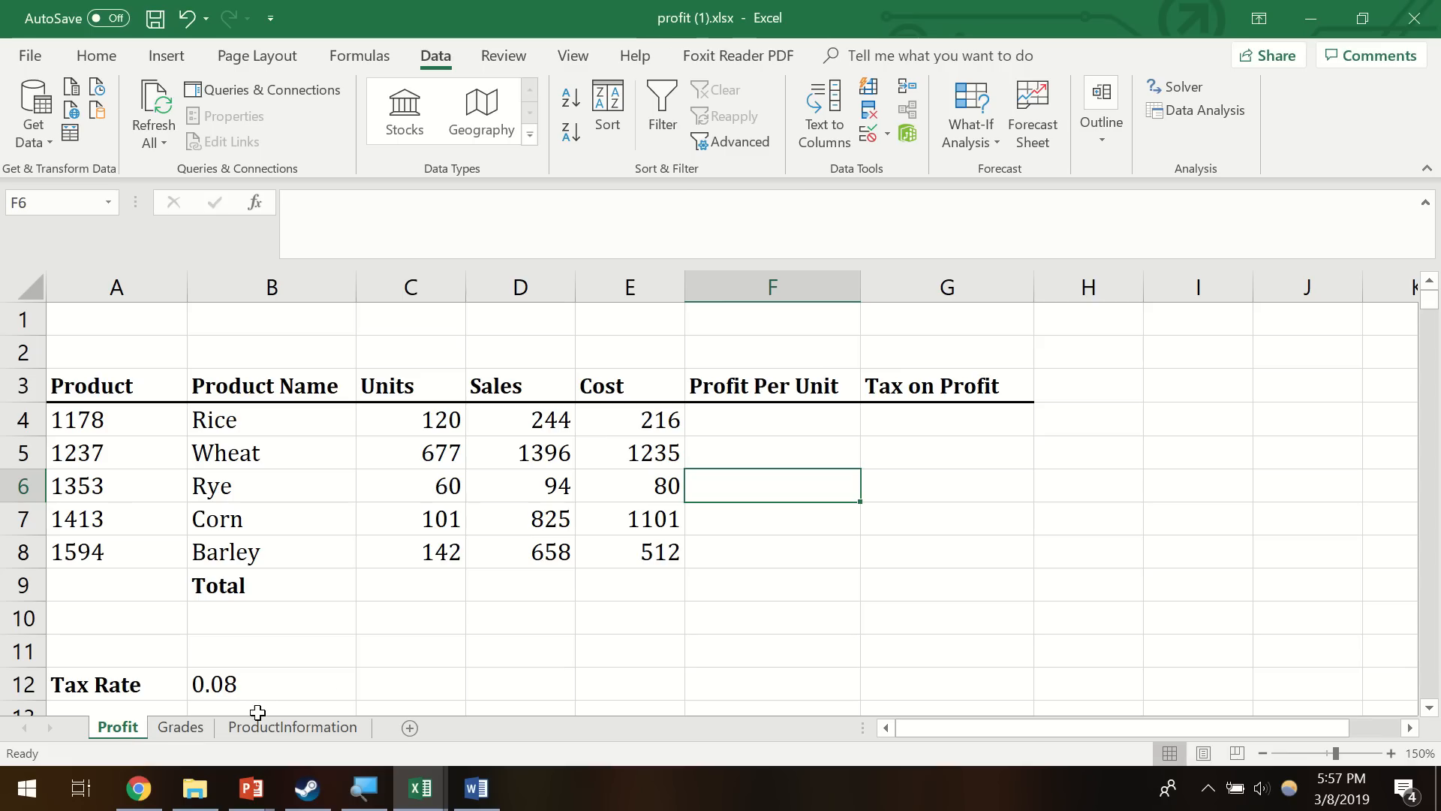
pyautogui.scroll(-4, 563, 589)
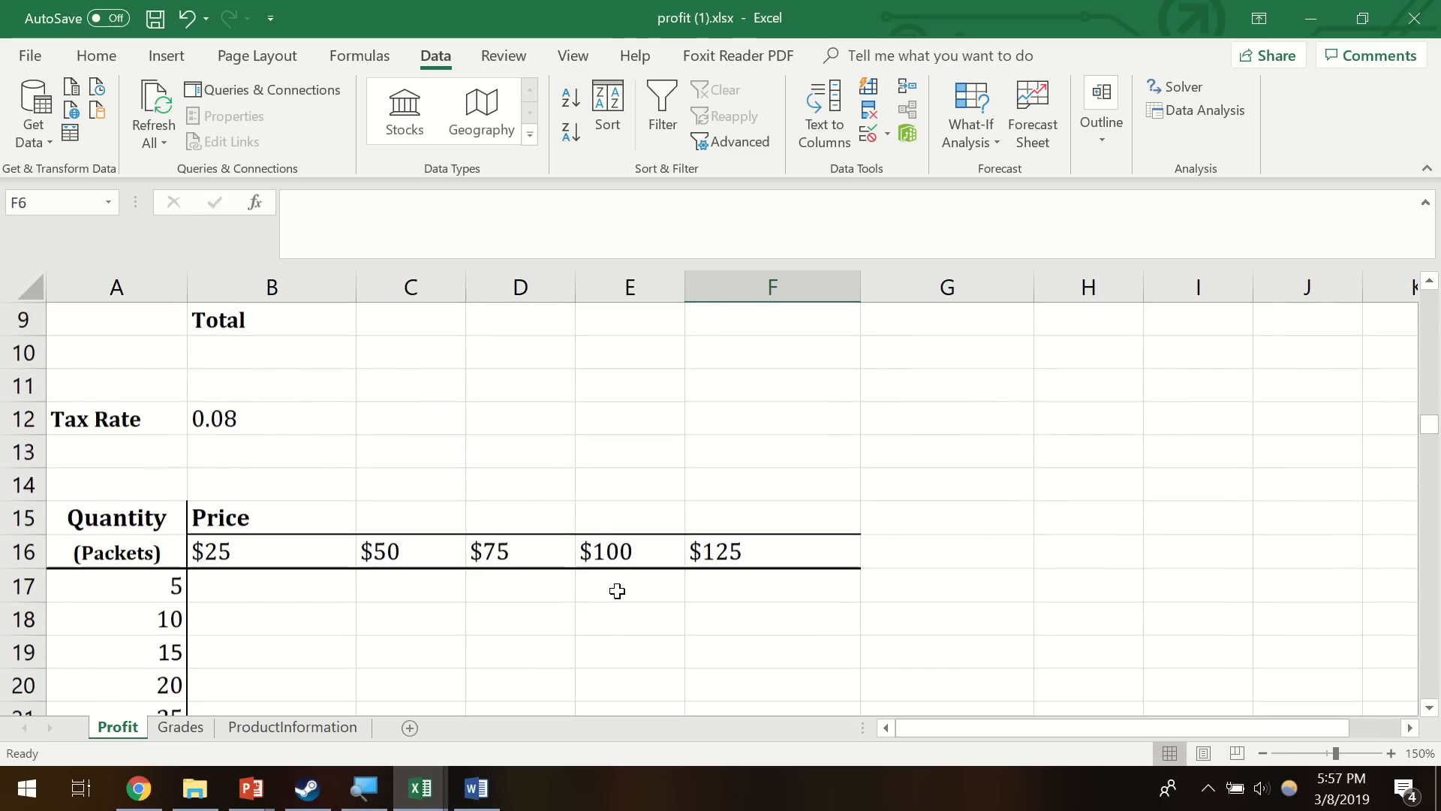
pyautogui.scroll(4, 618, 588)
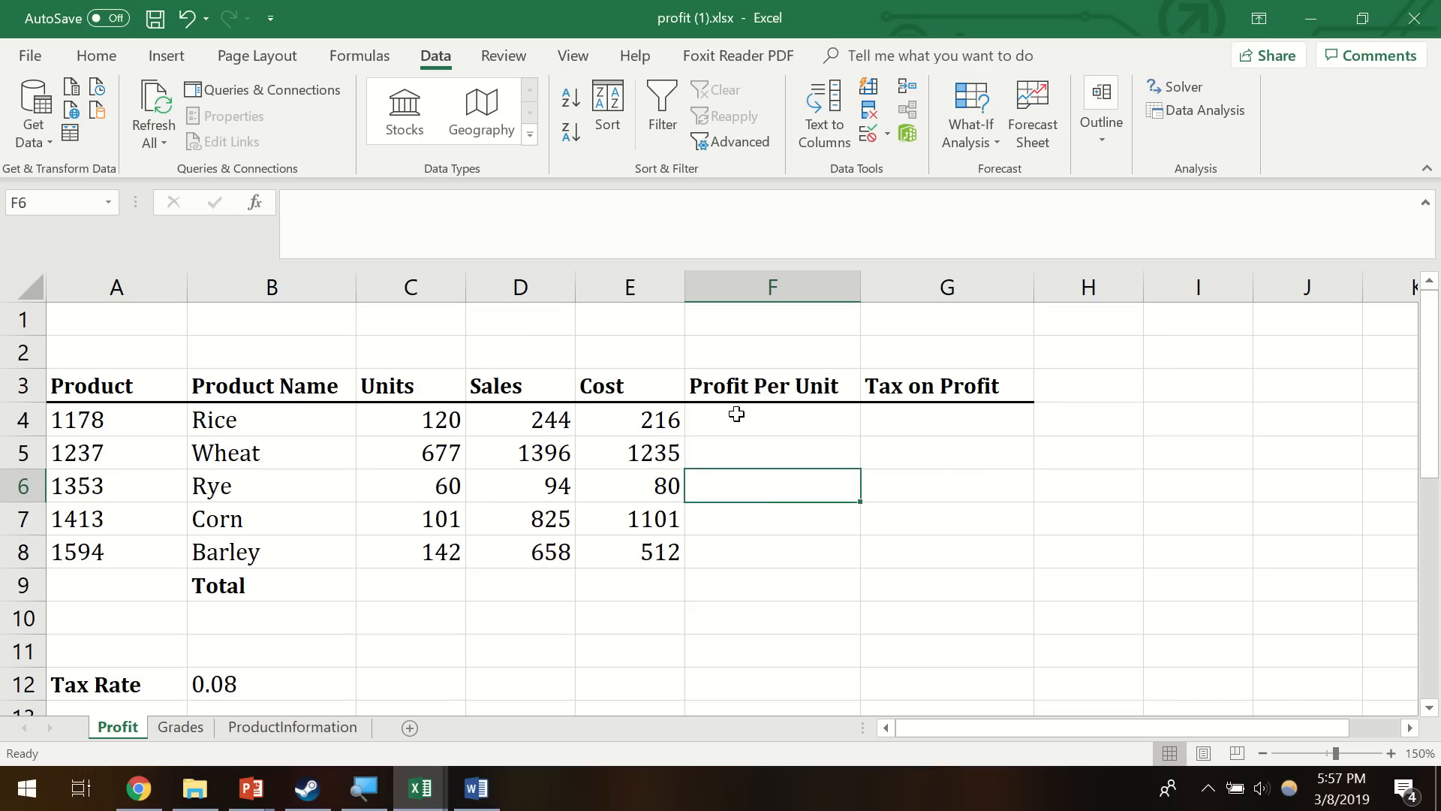
pyautogui.scroll(-2, 740, 435)
pyautogui.scroll(-3, 740, 435)
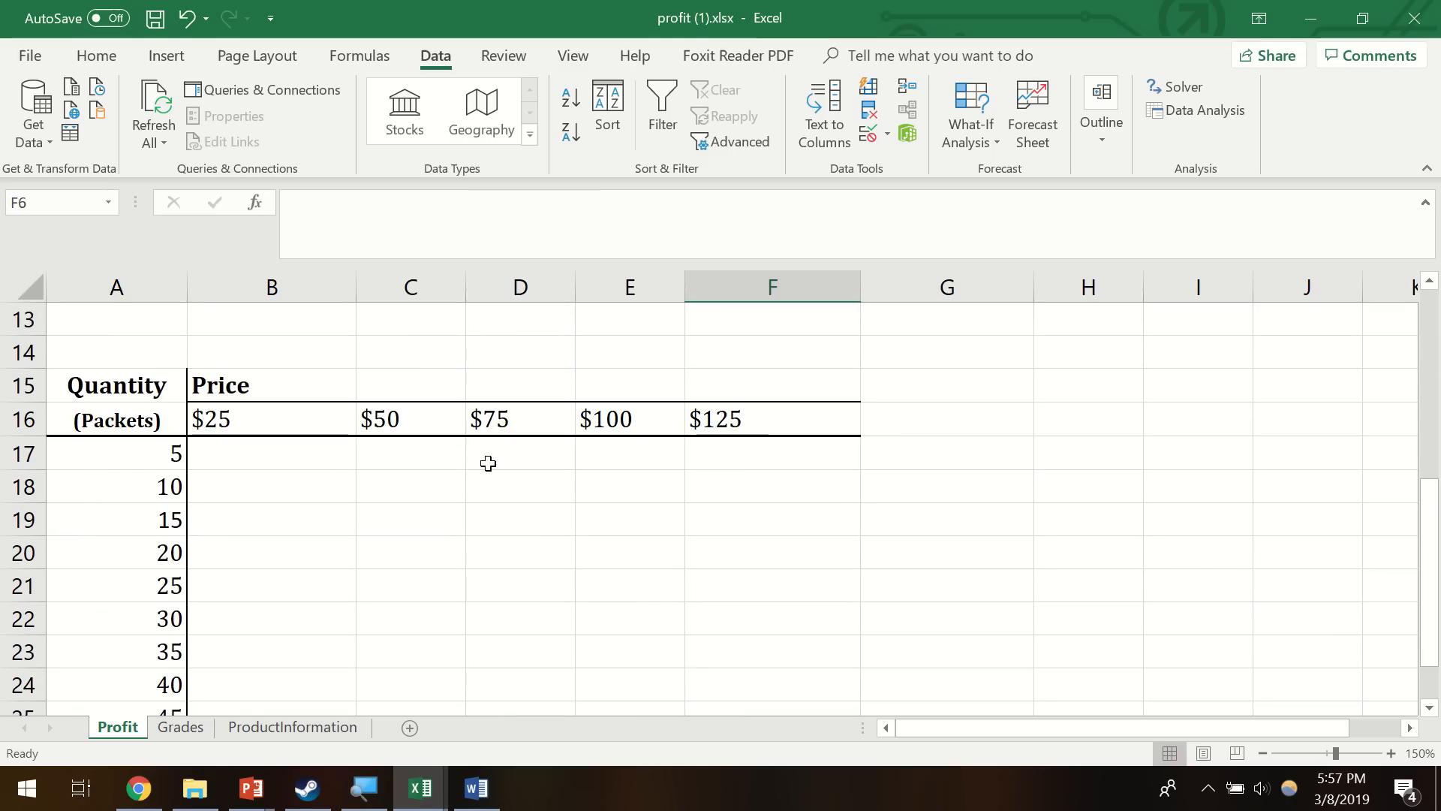
pyautogui.scroll(2, 330, 473)
pyautogui.scroll(1, 346, 482)
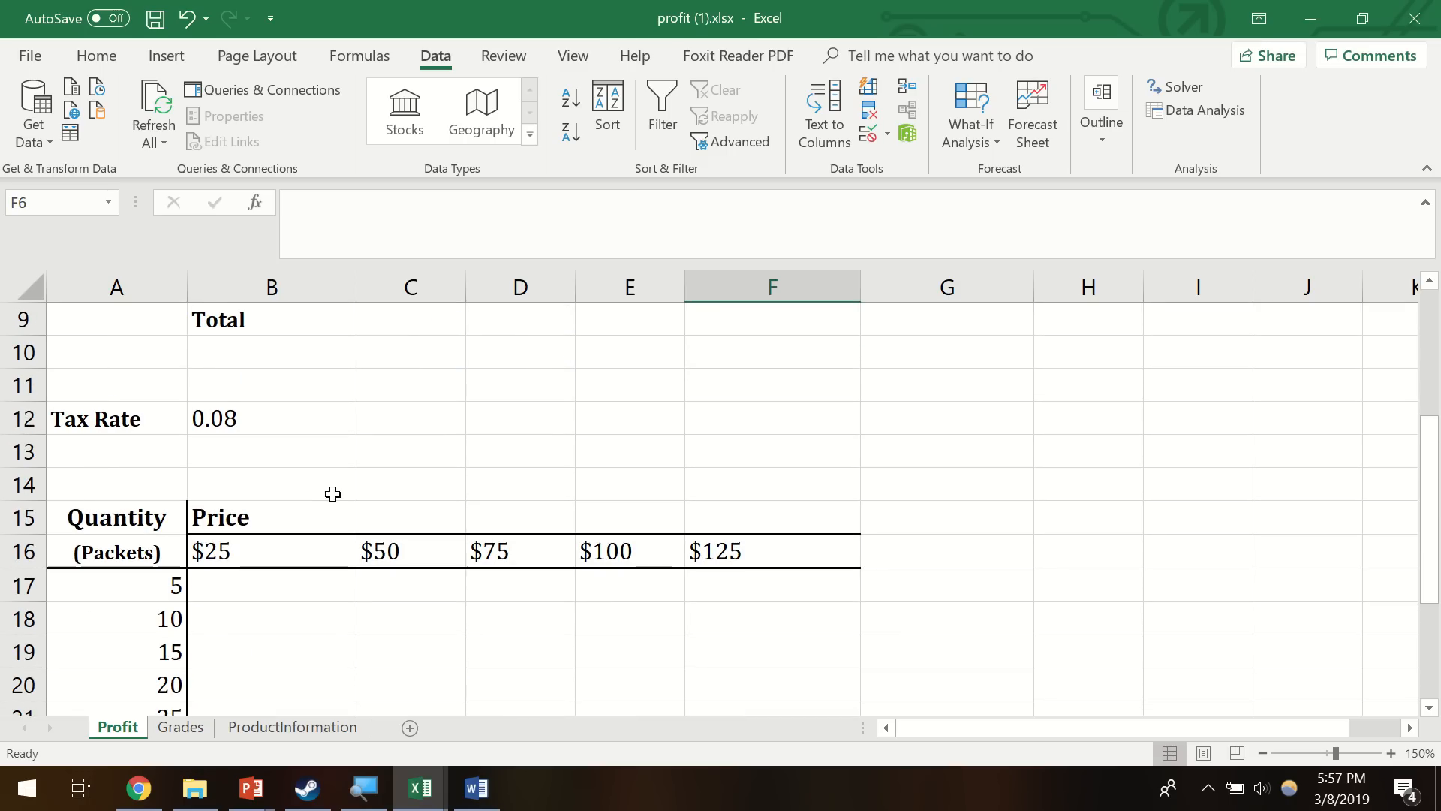
pyautogui.scroll(3, 395, 547)
pyautogui.scroll(-4, 394, 546)
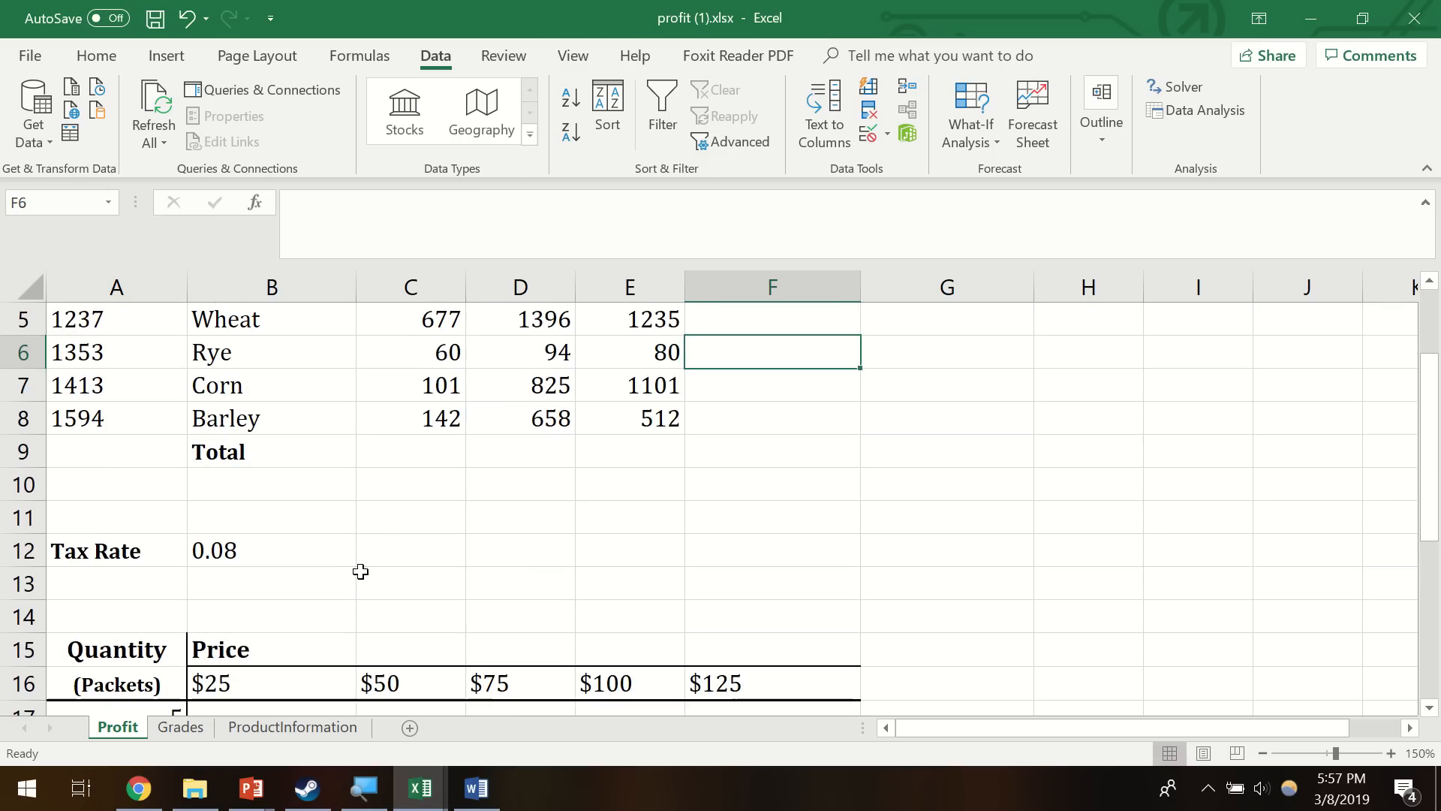
pyautogui.scroll(3, 478, 531)
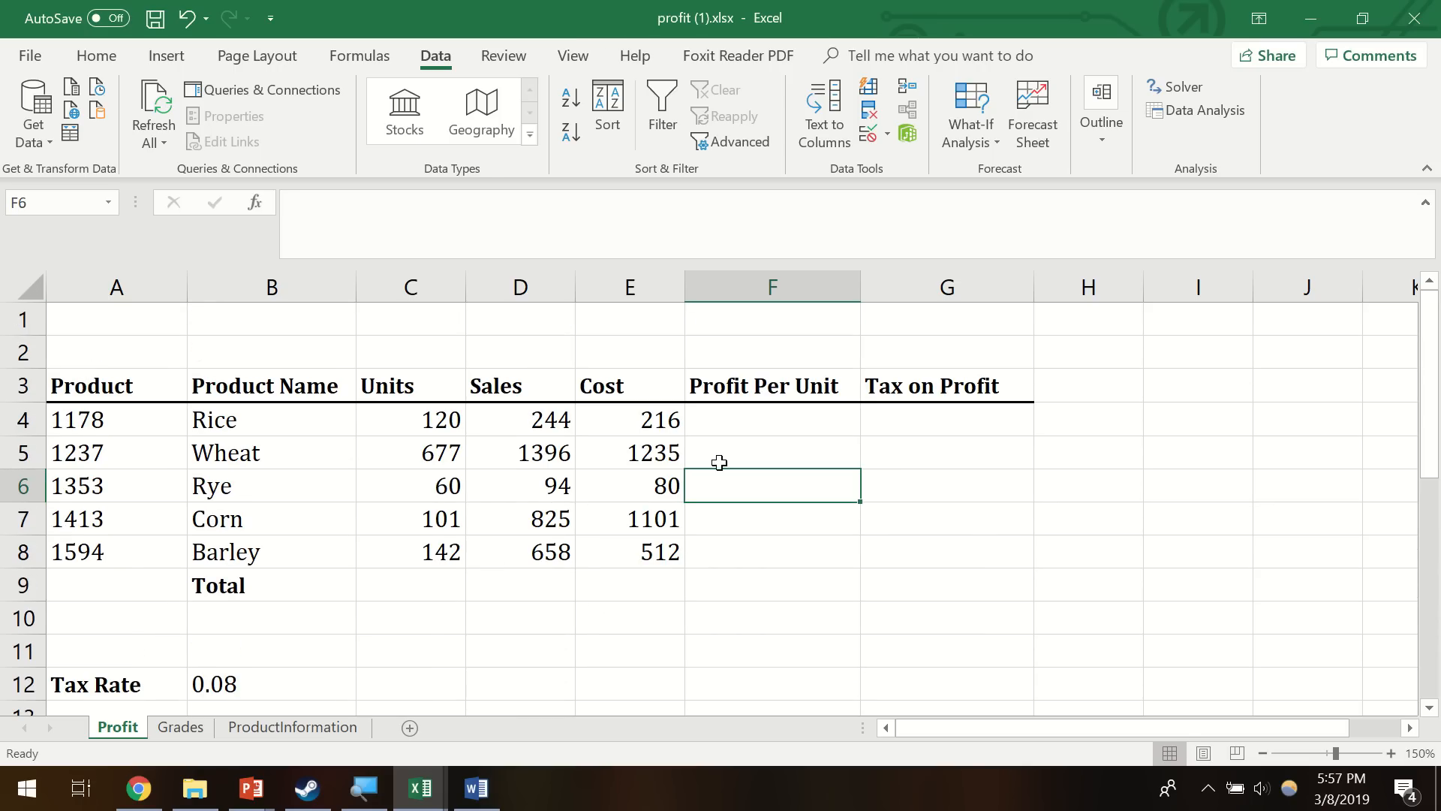
pyautogui.click(753, 430)
pyautogui.scroll(-2, 435, 578)
pyautogui.scroll(-3, 350, 577)
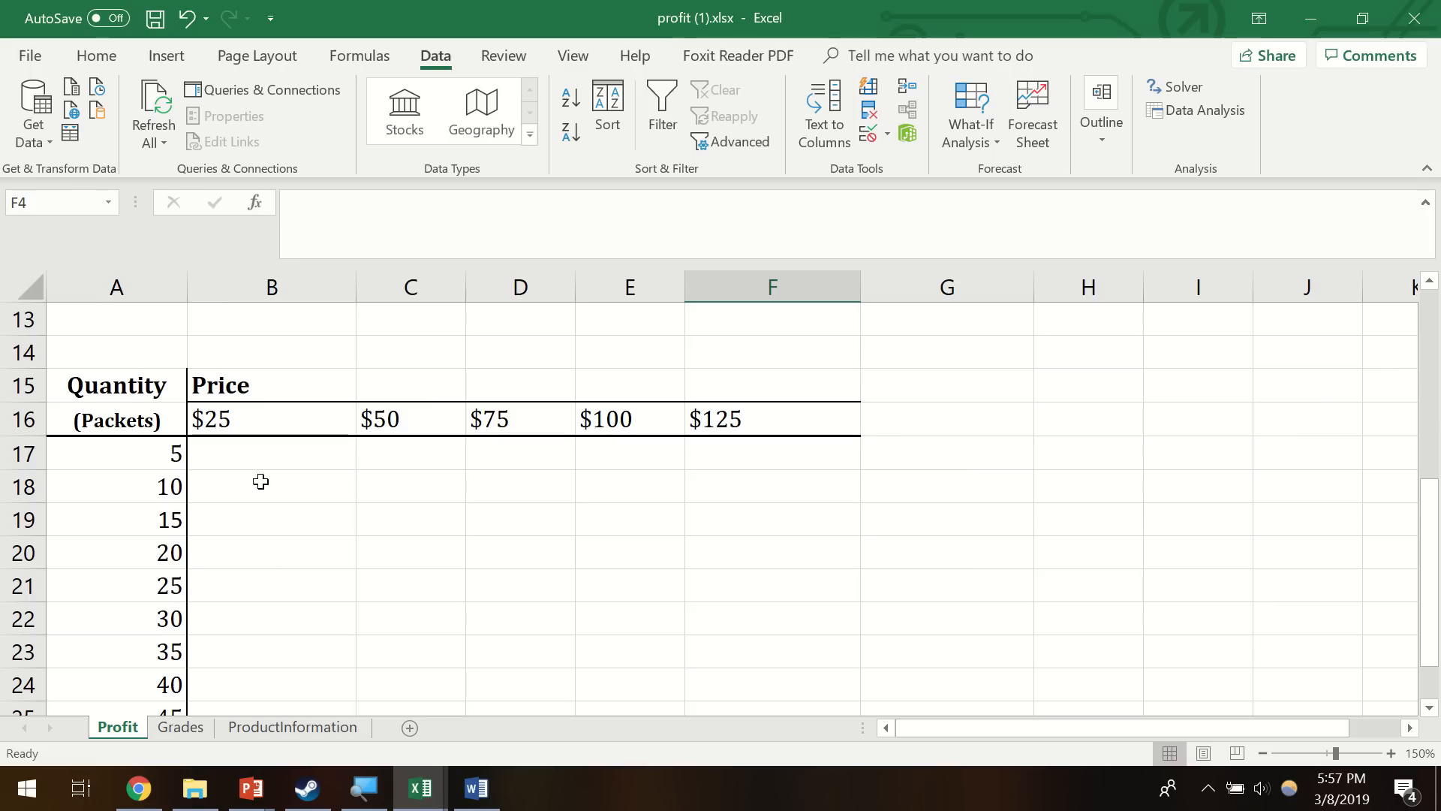
# - Start a formula in cell B17 of the quantity-by-price table with the absolute reference =$B$4
pyautogui.click(267, 460)
pyautogui.write('=')
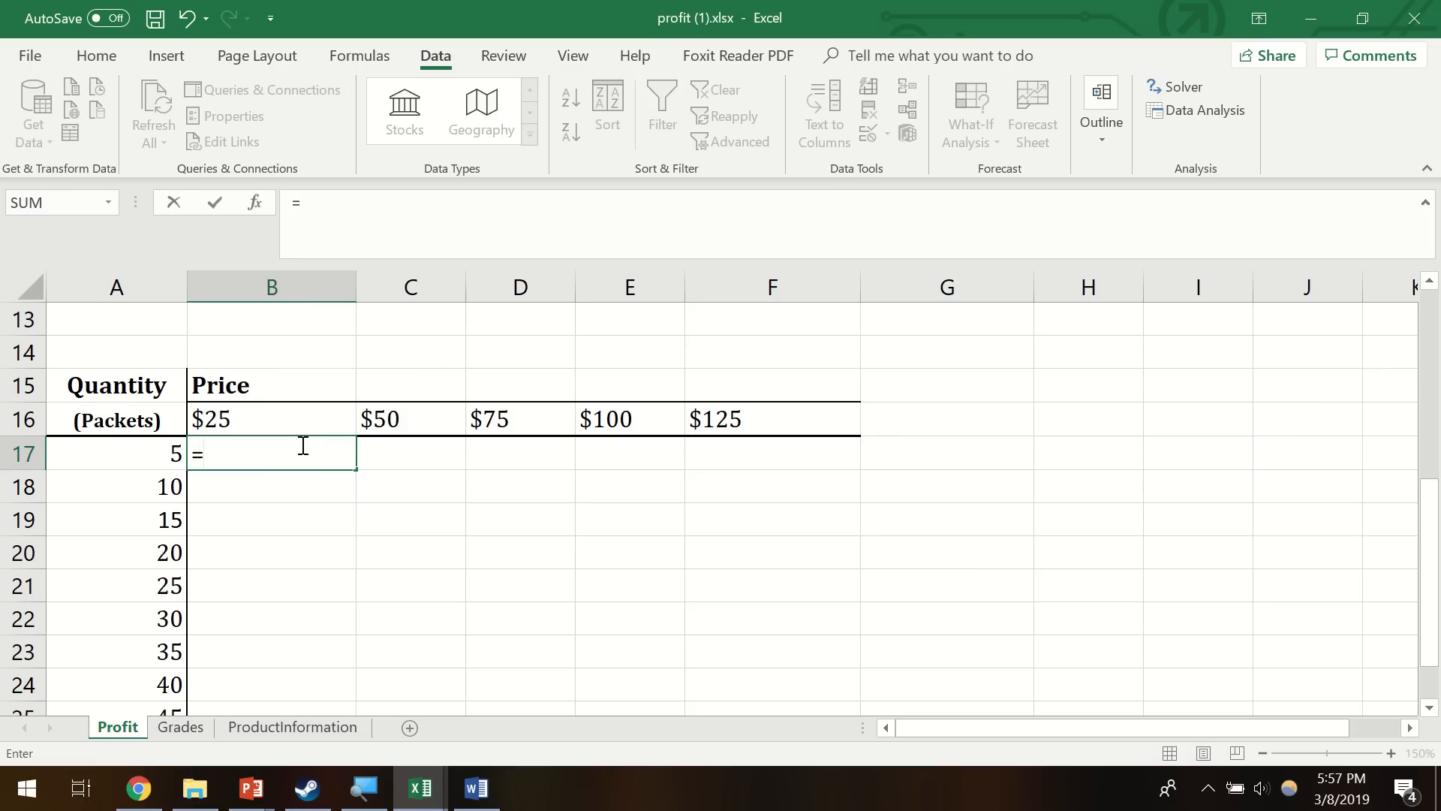
pyautogui.write('B')
pyautogui.press('Escape')
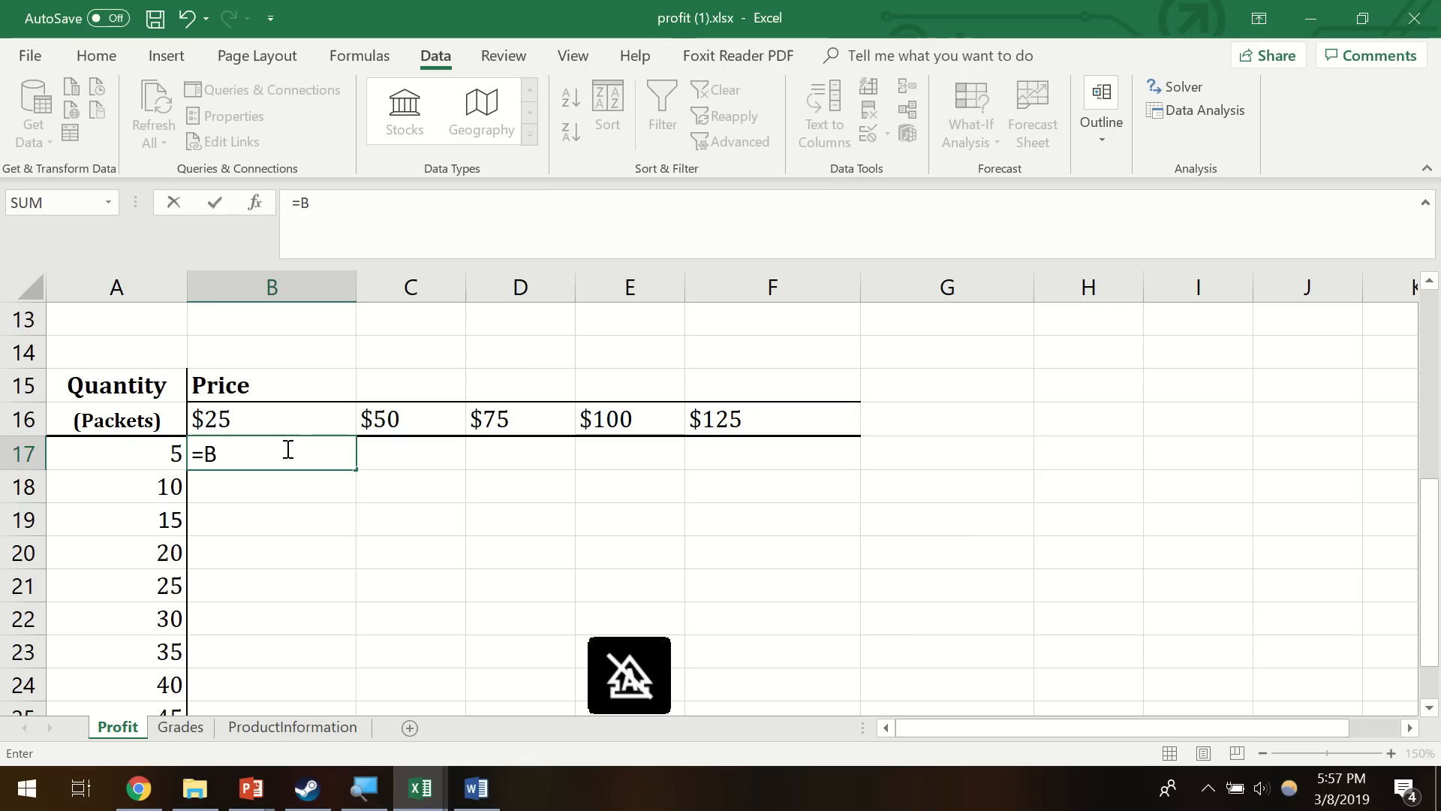
pyautogui.click(224, 455)
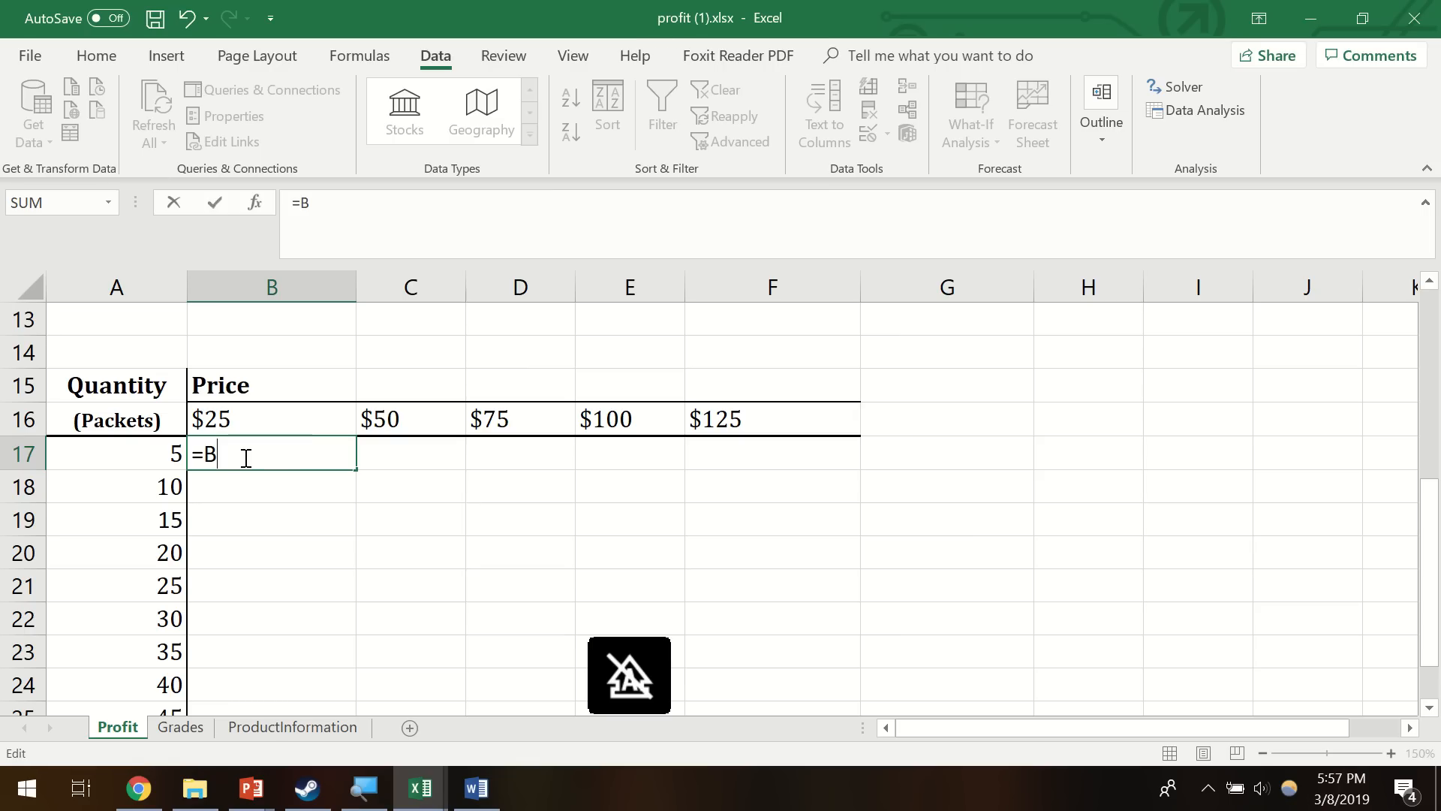
pyautogui.scroll(3, 247, 457)
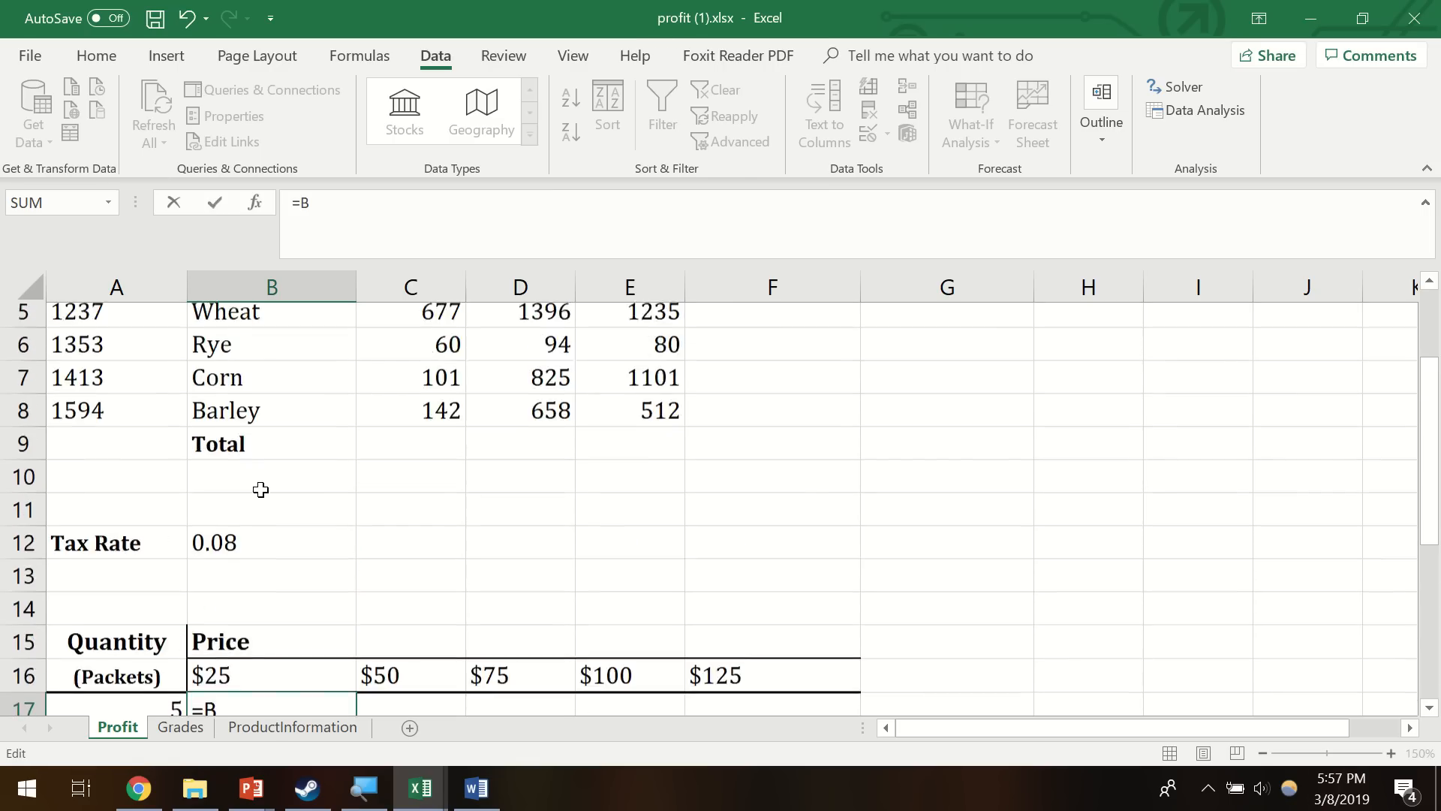
pyautogui.scroll(2, 260, 489)
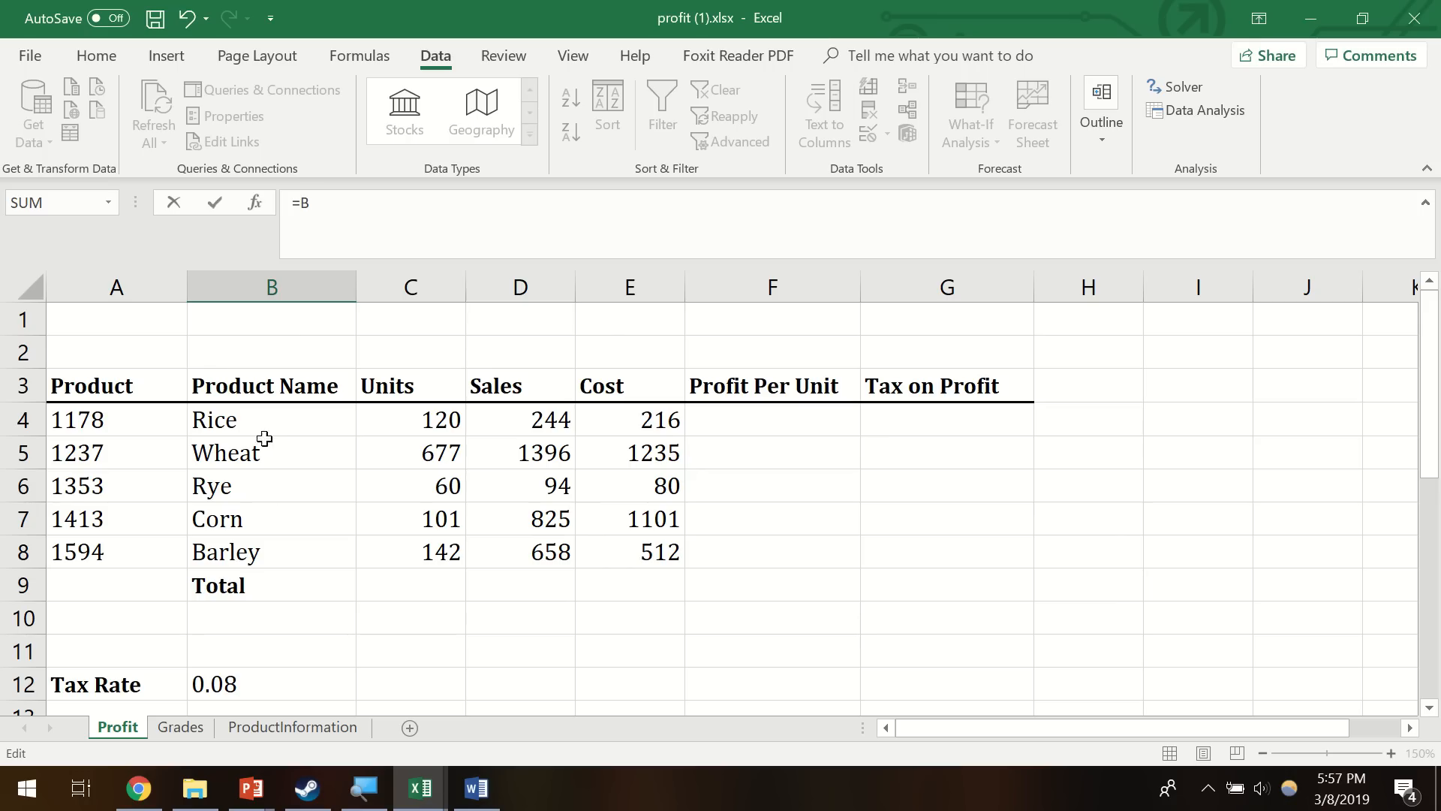
pyautogui.scroll(-4, 265, 439)
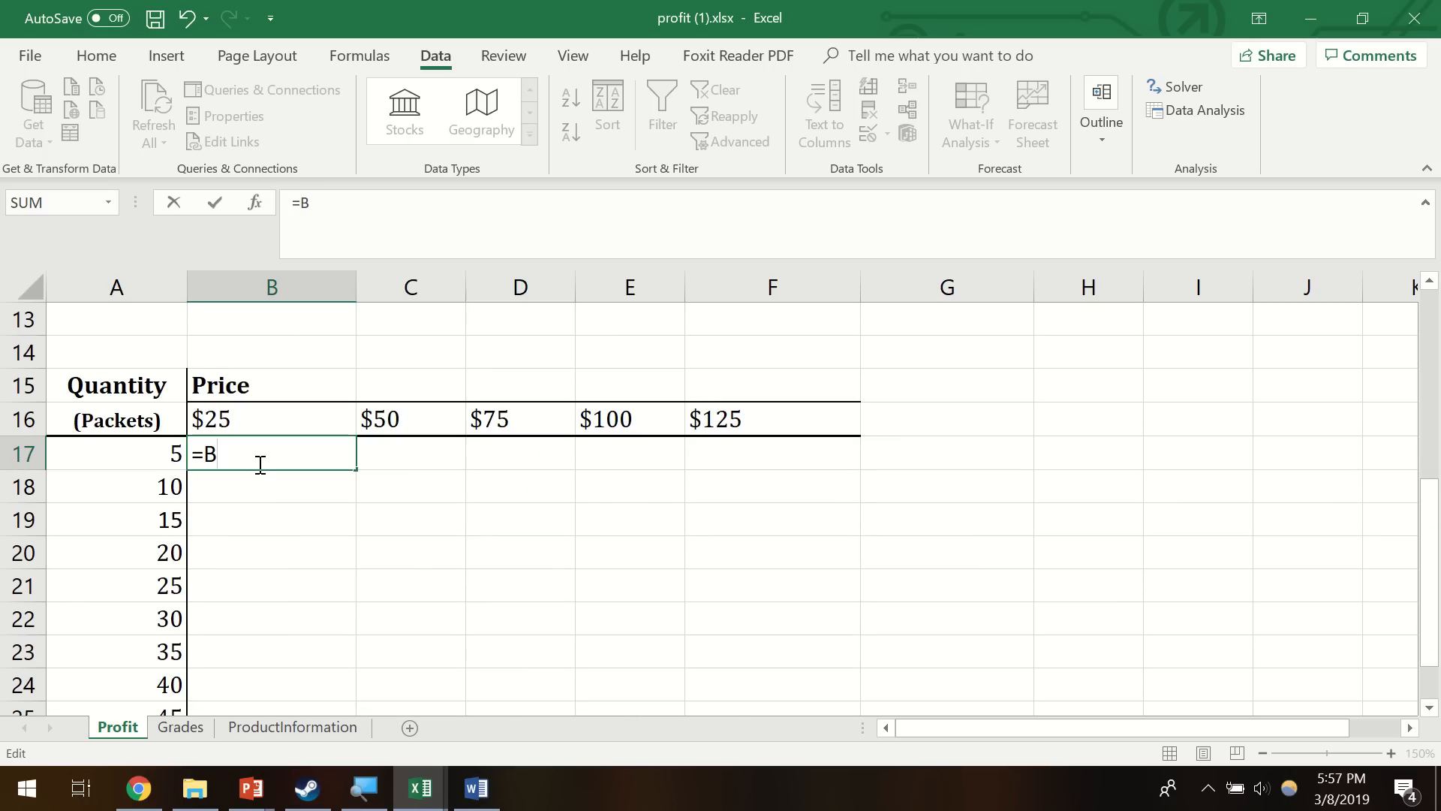
pyautogui.write('4')
pyautogui.write('$')
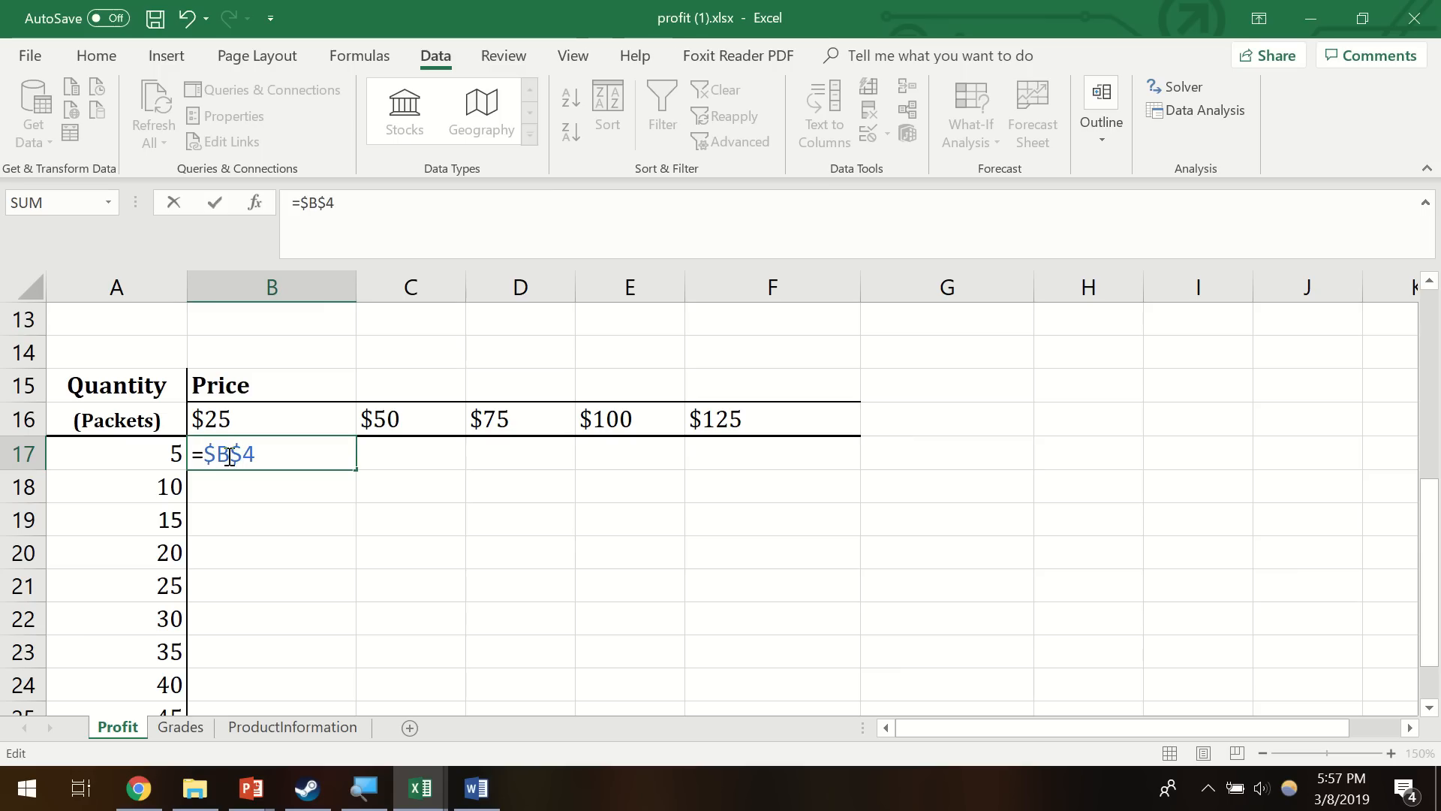
# - Change the reference in B17 to the mixed form =B$4 and clear the formula from the cell
pyautogui.moveTo(227, 456)
pyautogui.mouseDown()
pyautogui.moveTo(206, 456)
pyautogui.moveTo(257, 454)
pyautogui.moveTo(233, 456)
pyautogui.mouseUp()
pyautogui.scroll(4, 154, 371)
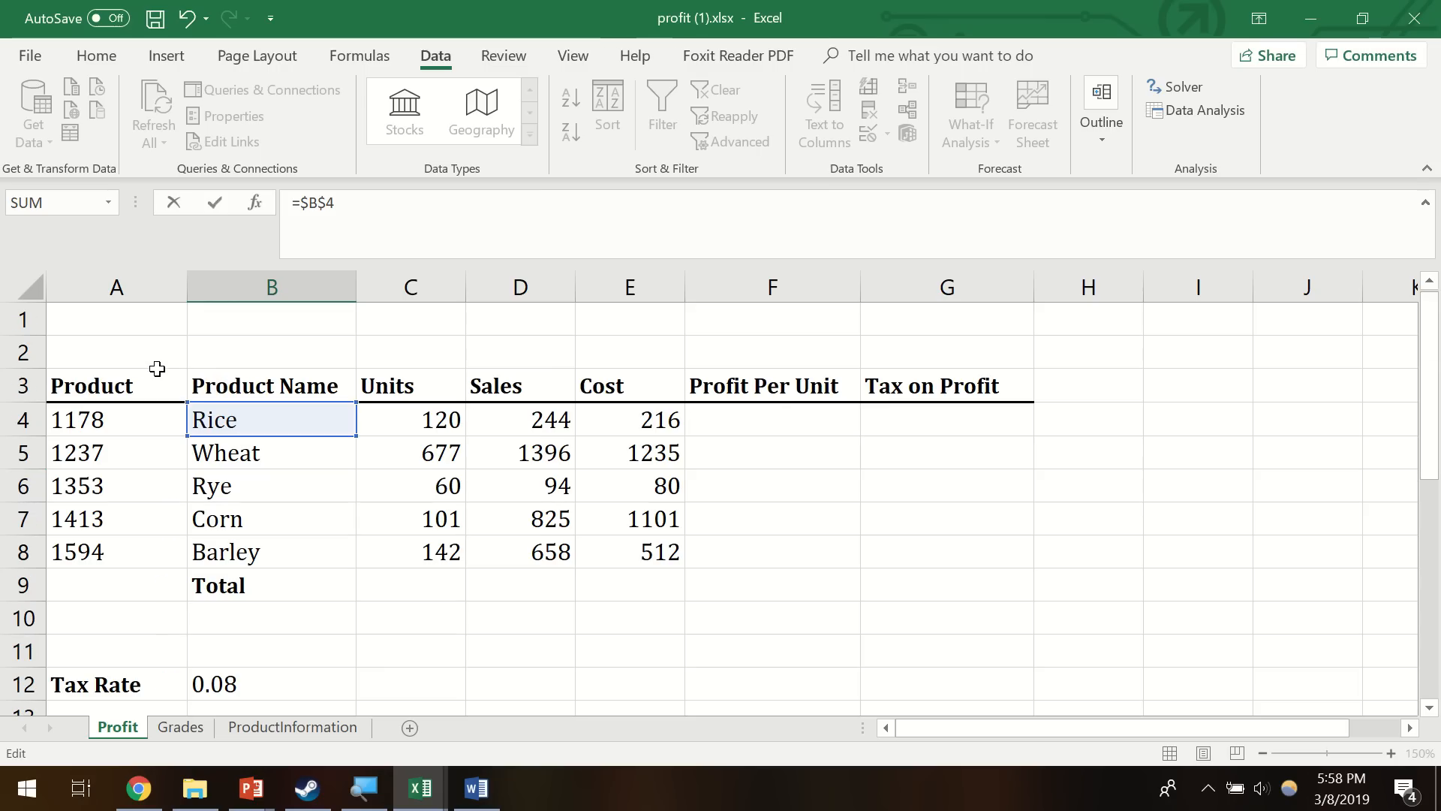
pyautogui.scroll(-4, 271, 567)
pyautogui.click(235, 454)
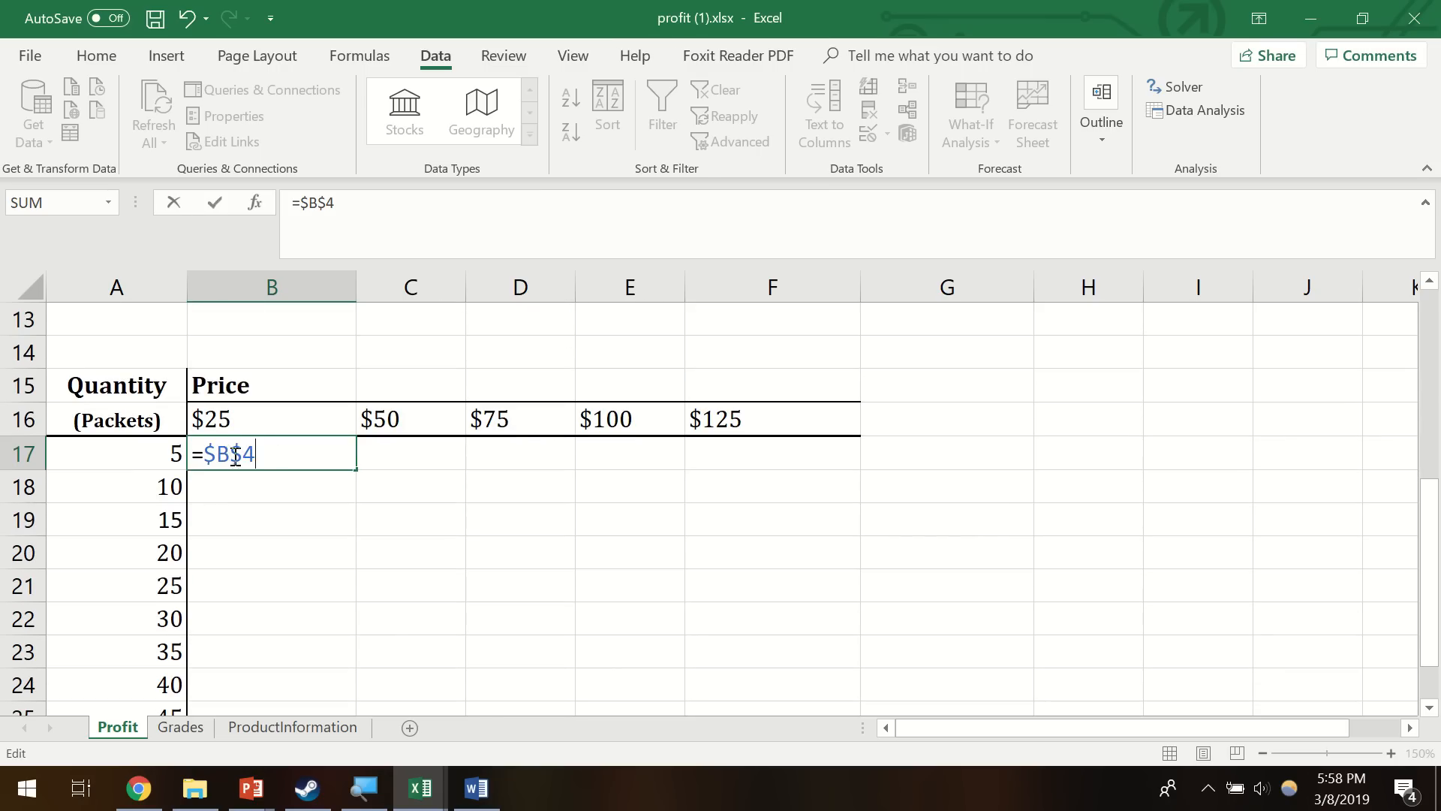
pyautogui.click(223, 455)
pyautogui.press('BackSpace')
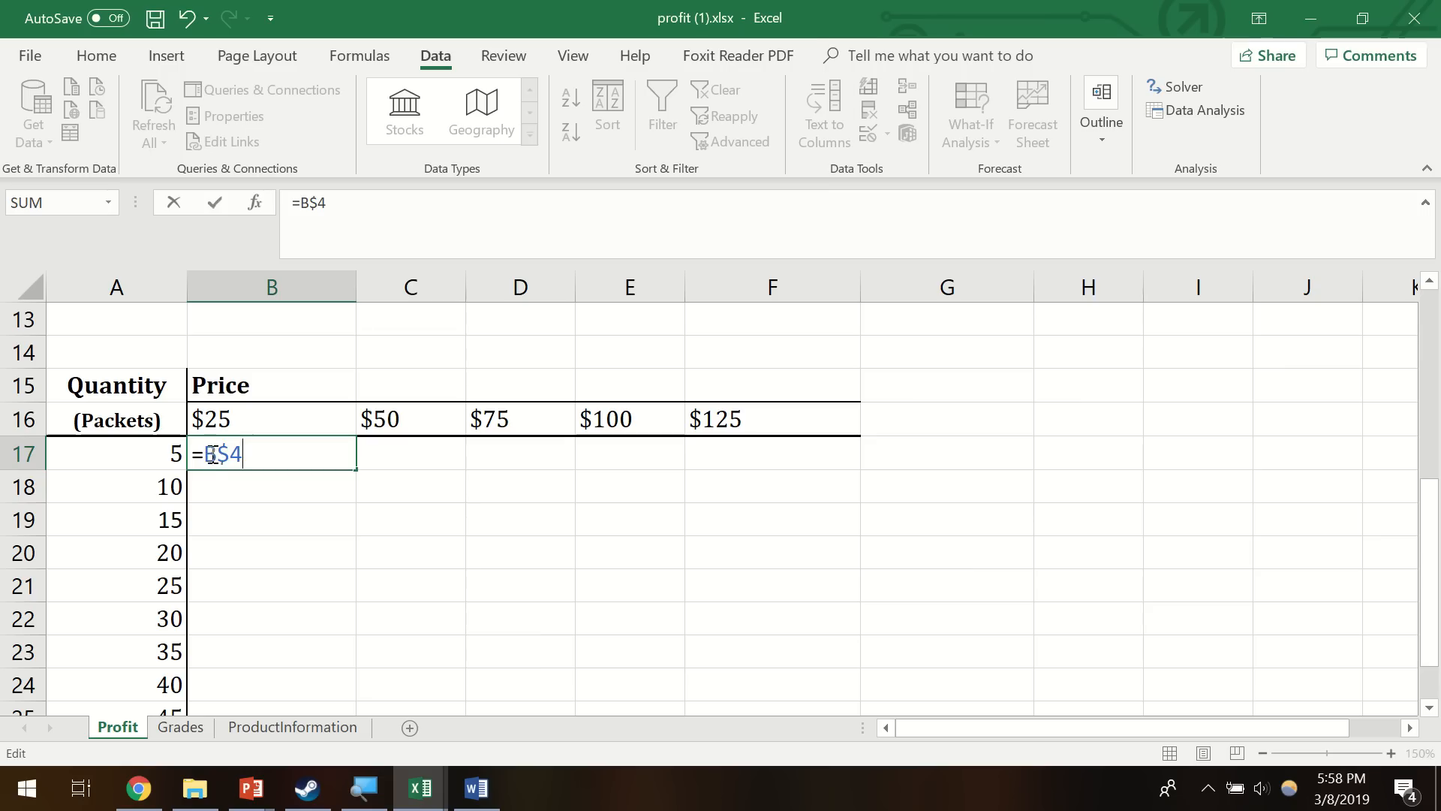
pyautogui.moveTo(218, 453); pyautogui.dragTo(206, 453)
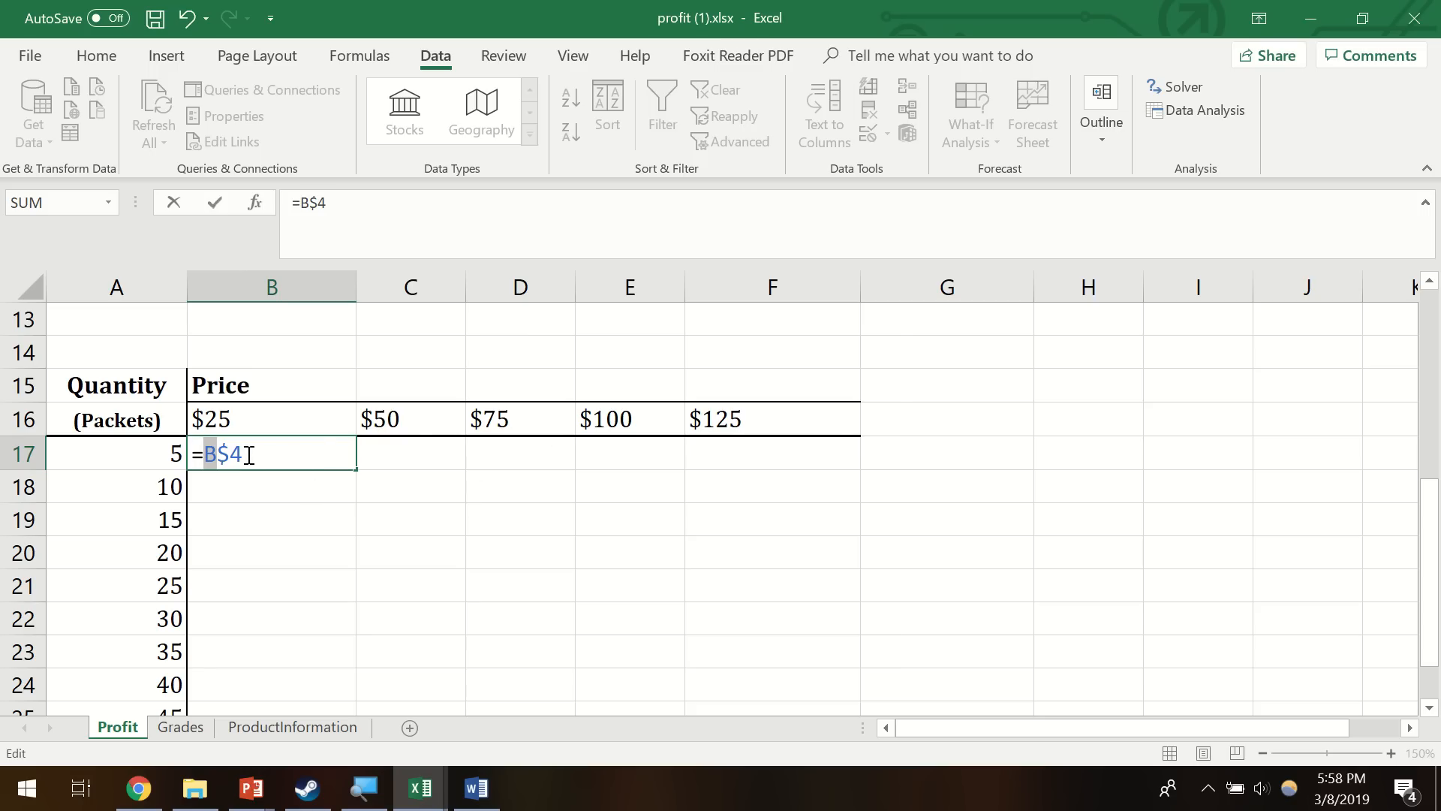
pyautogui.moveTo(281, 457); pyautogui.dragTo(197, 455)
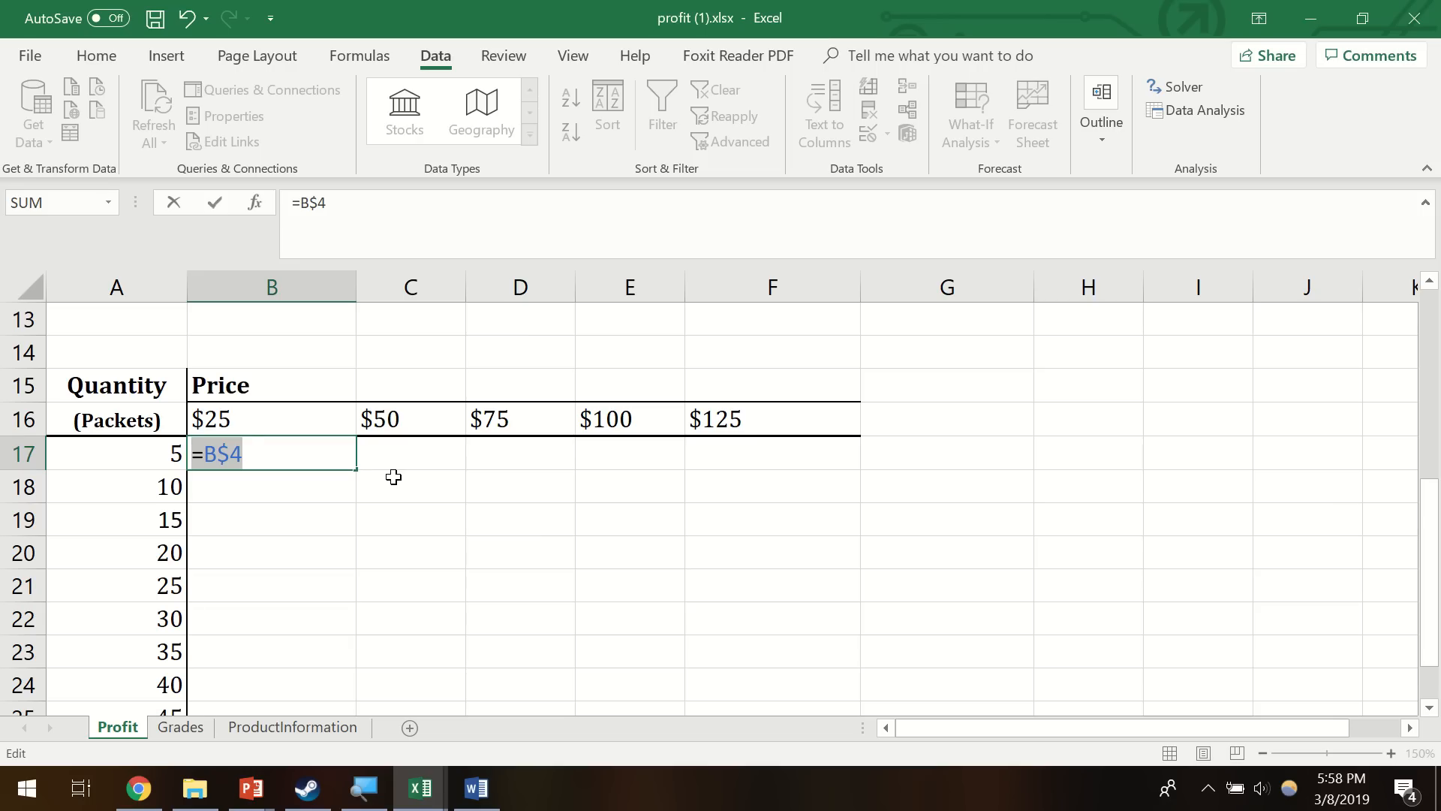
pyautogui.press('BackSpace')
pyautogui.press('BackSpace')
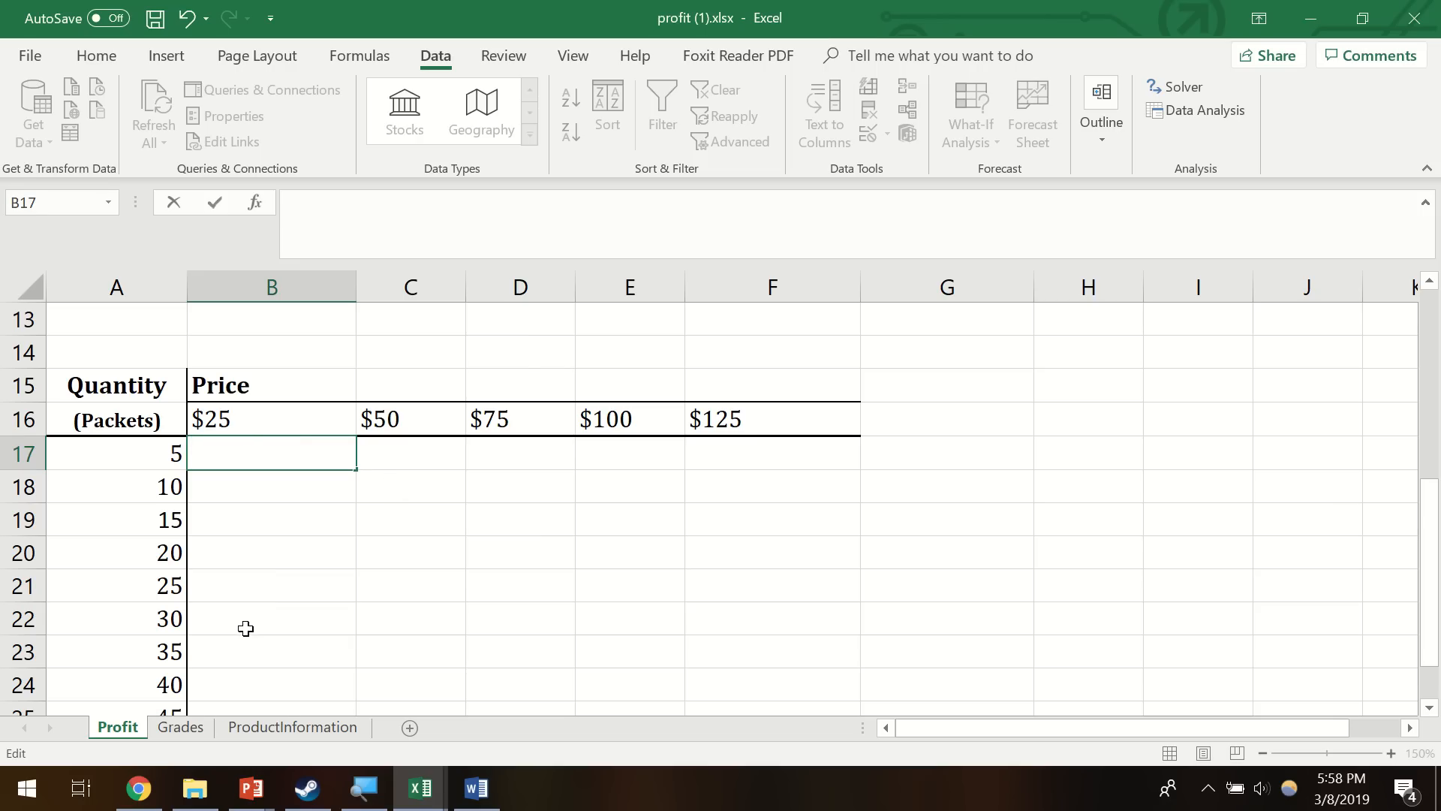
# - Switch to the Shipping (3) workbook and create a PivotTable on a new worksheet from the full PLS21FarmData range $A$1:$K$975
pyautogui.click(293, 727)
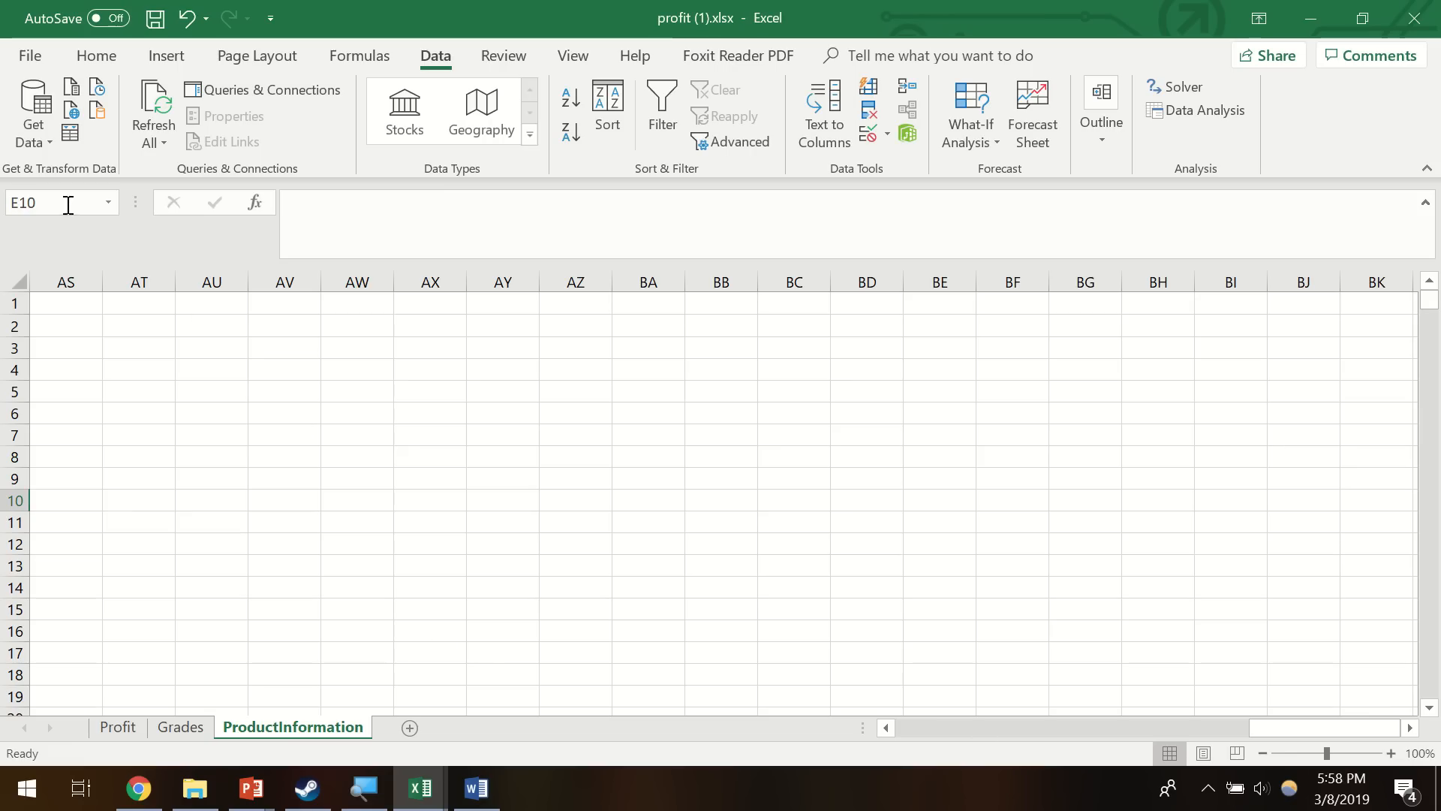
pyautogui.moveTo(429, 788)
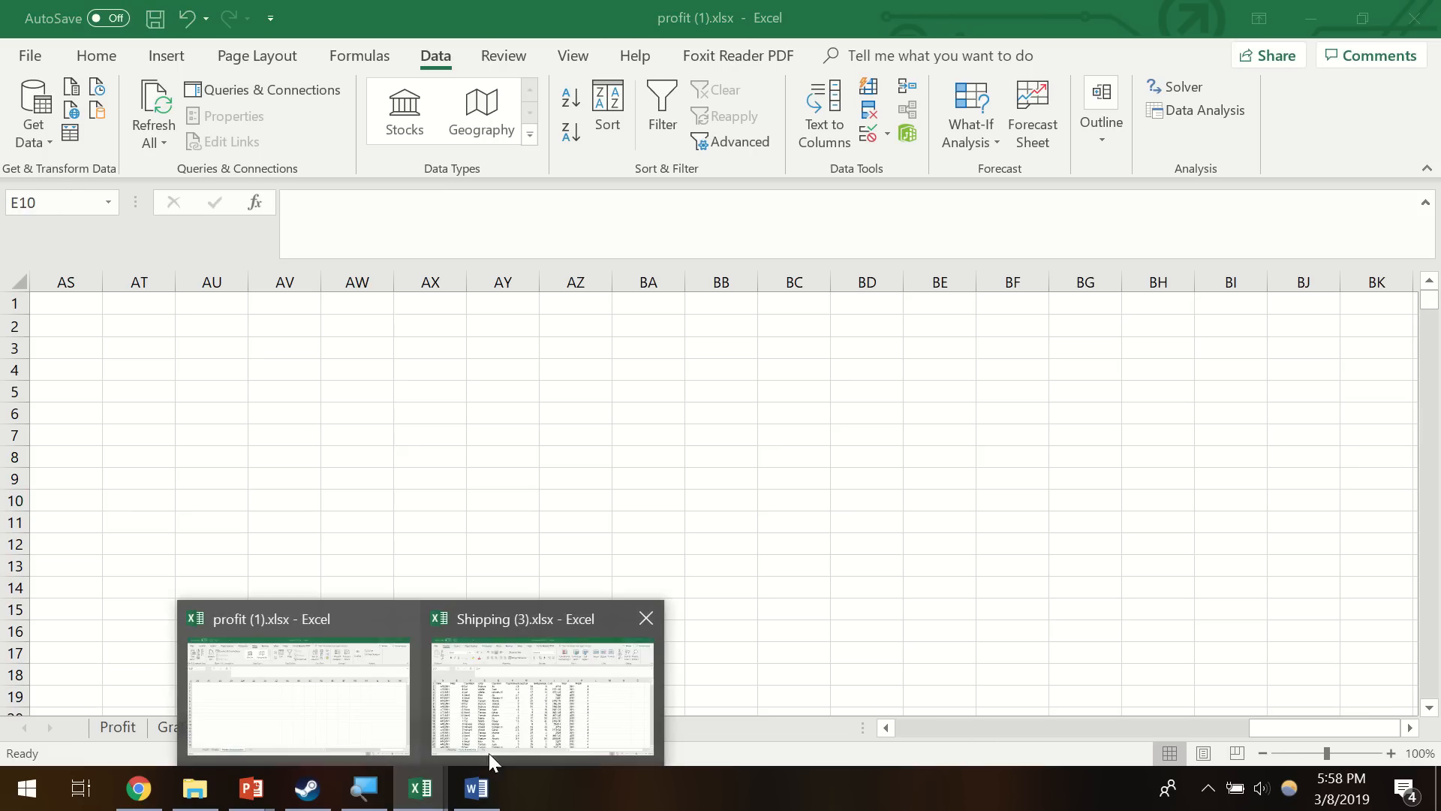
pyautogui.click(510, 721)
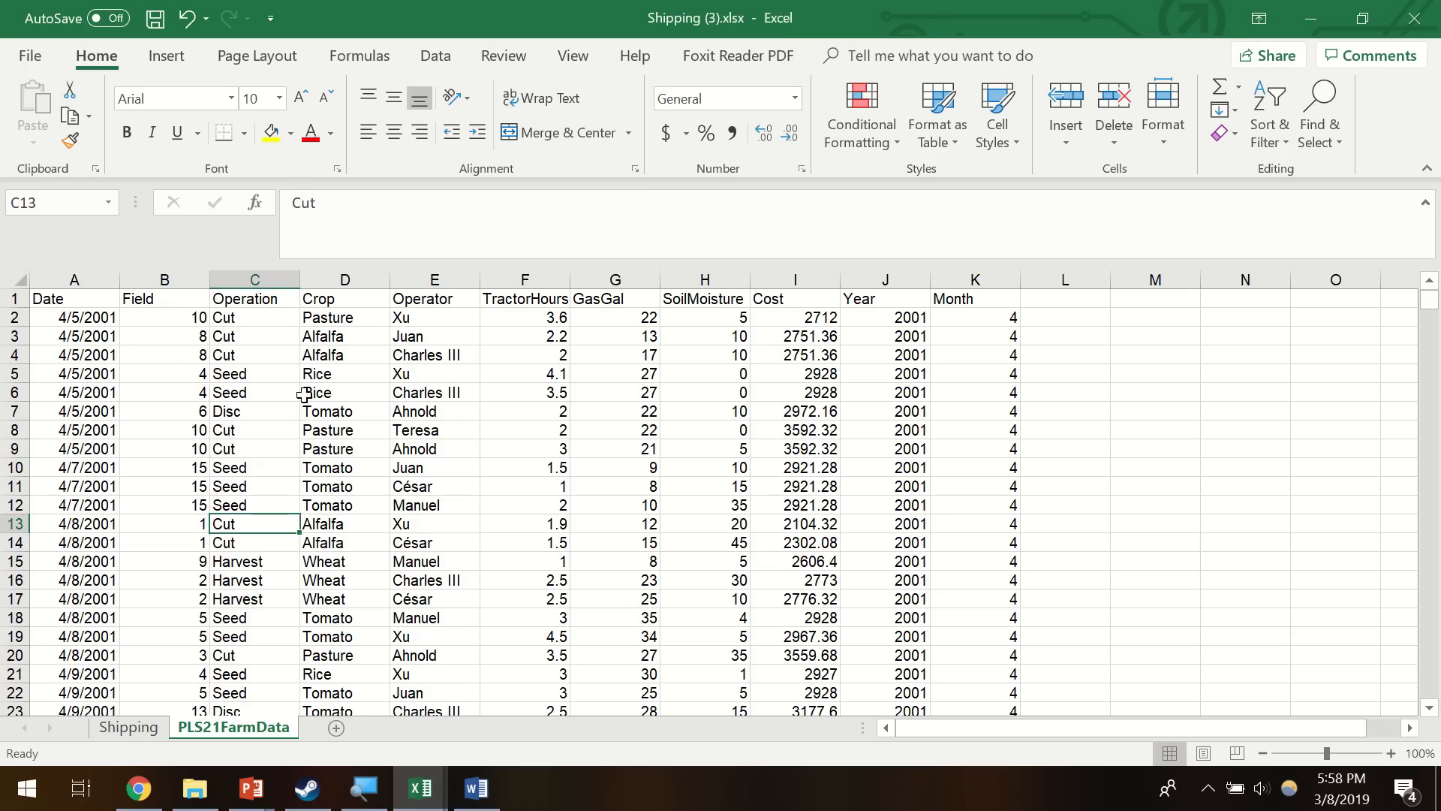
pyautogui.click(264, 397)
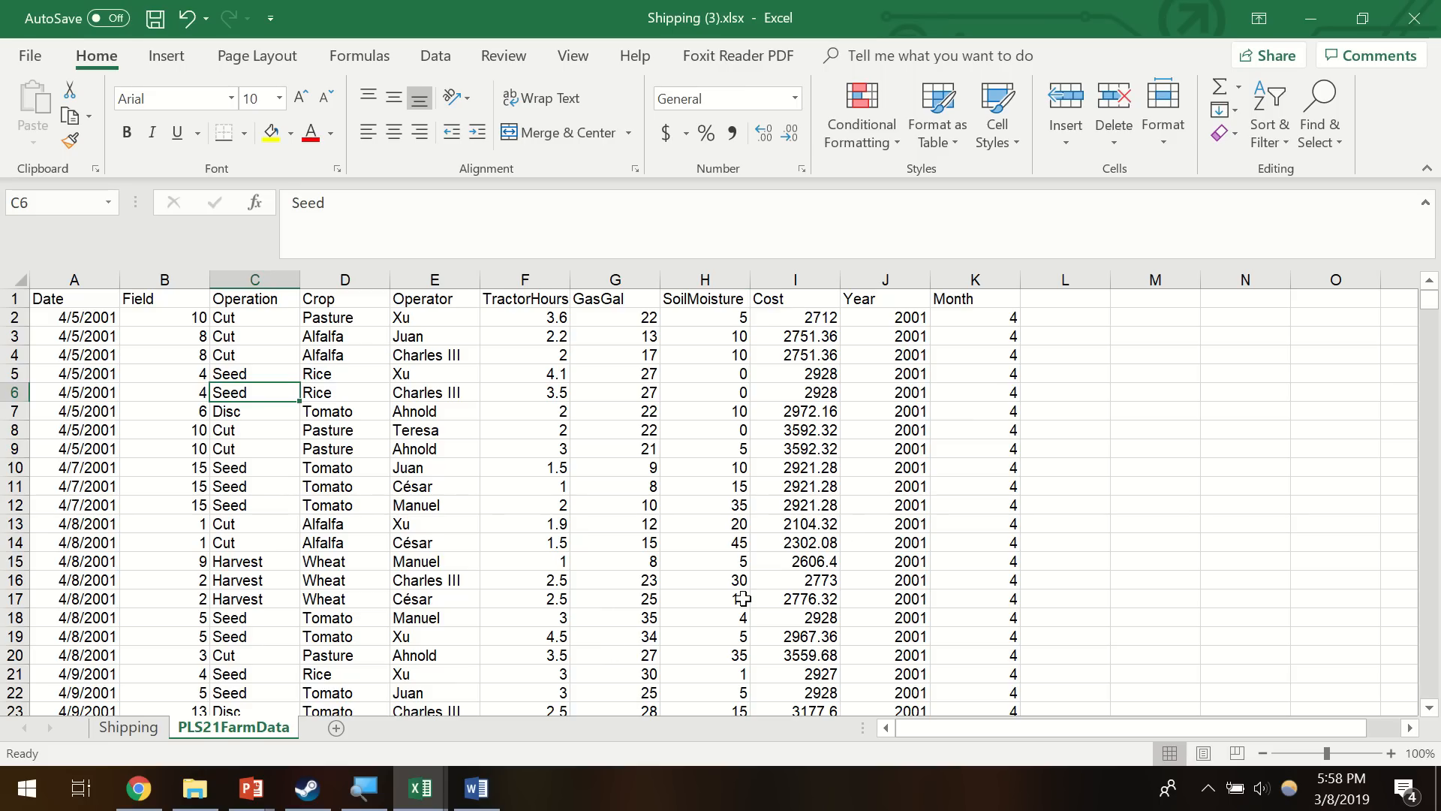
pyautogui.hotkey('ctrl', 'a')
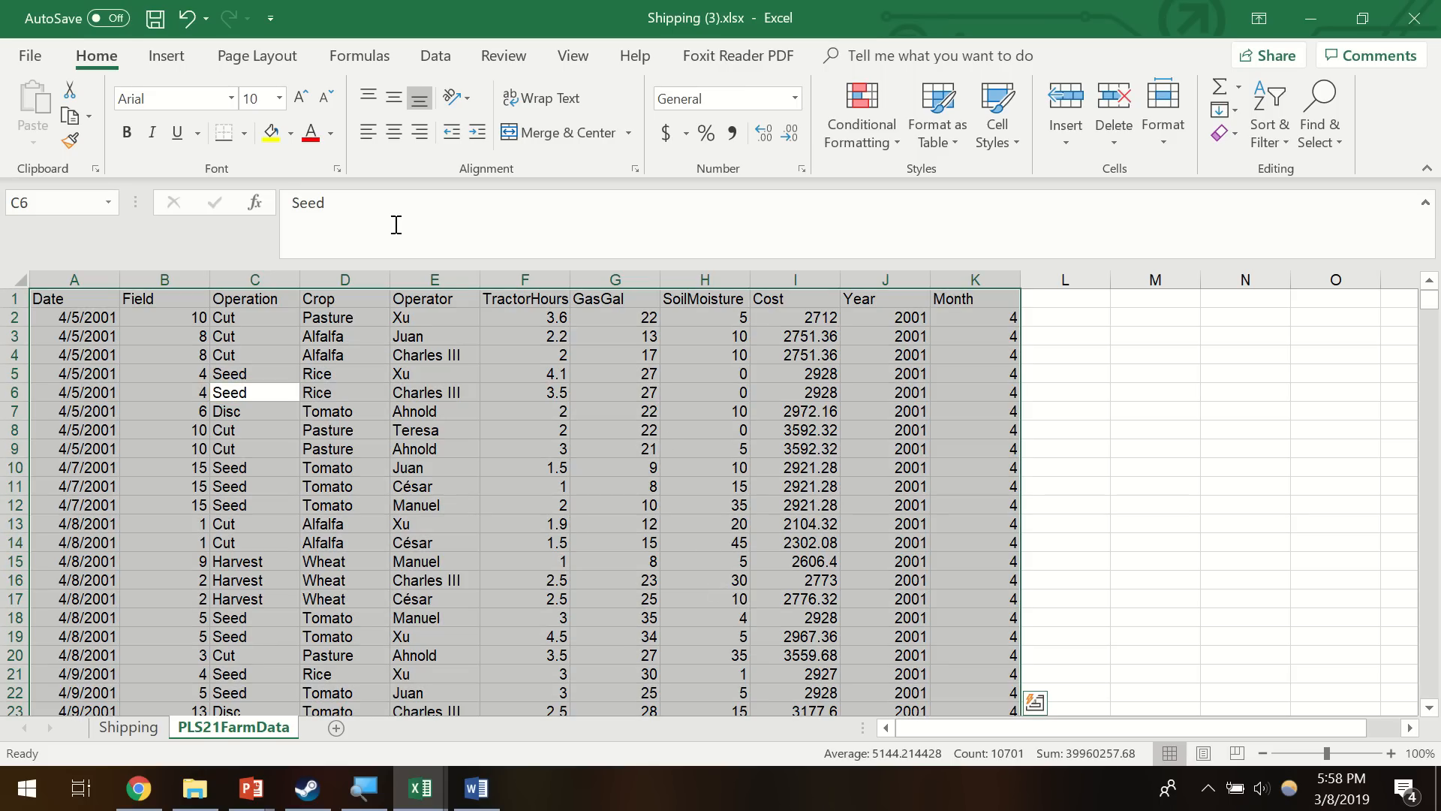
pyautogui.click(166, 55)
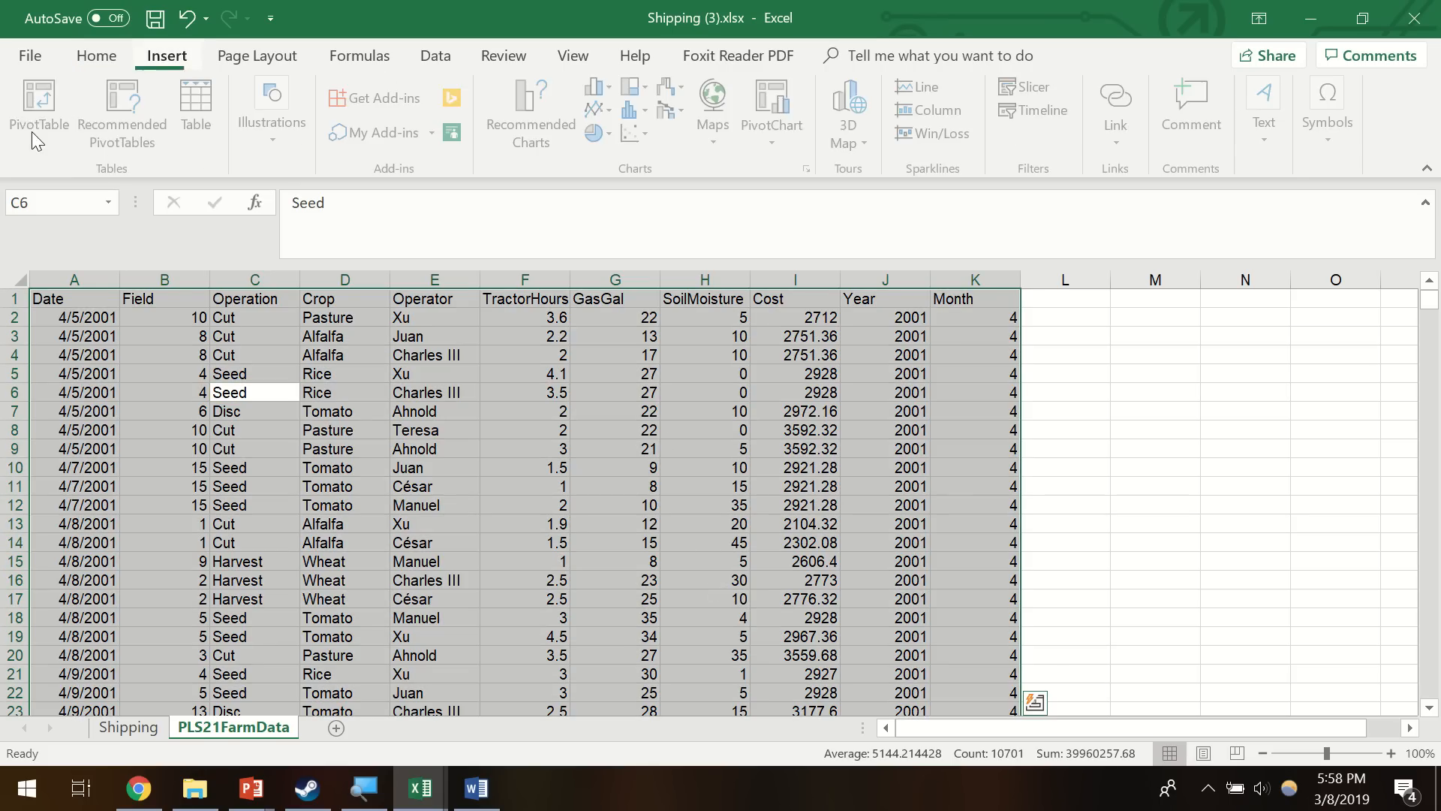
pyautogui.click(45, 120)
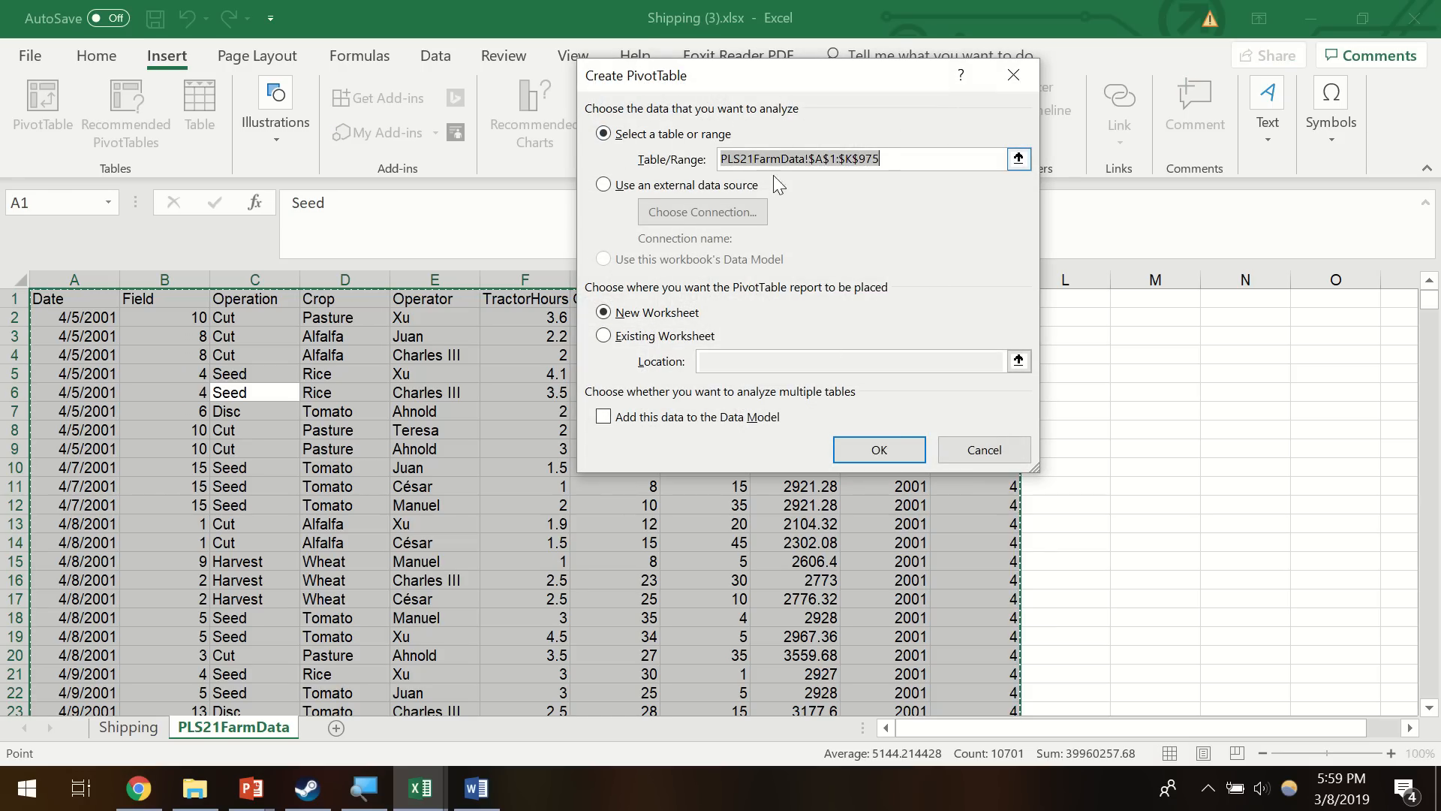
pyautogui.click(882, 451)
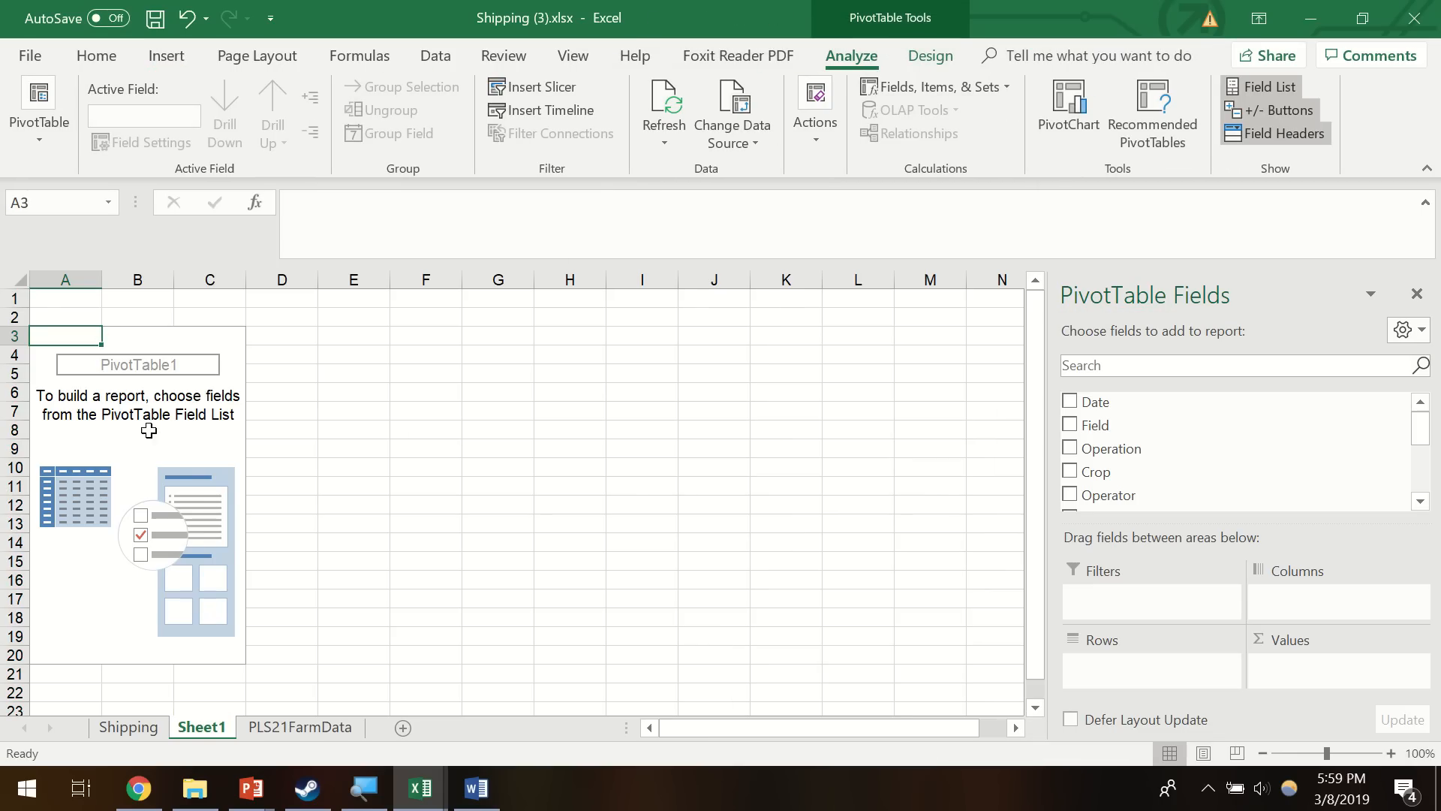
# - Switch to the Word document and read the PivotTable task on average gas gallons for field 13 and the named operator
pyautogui.click(476, 788)
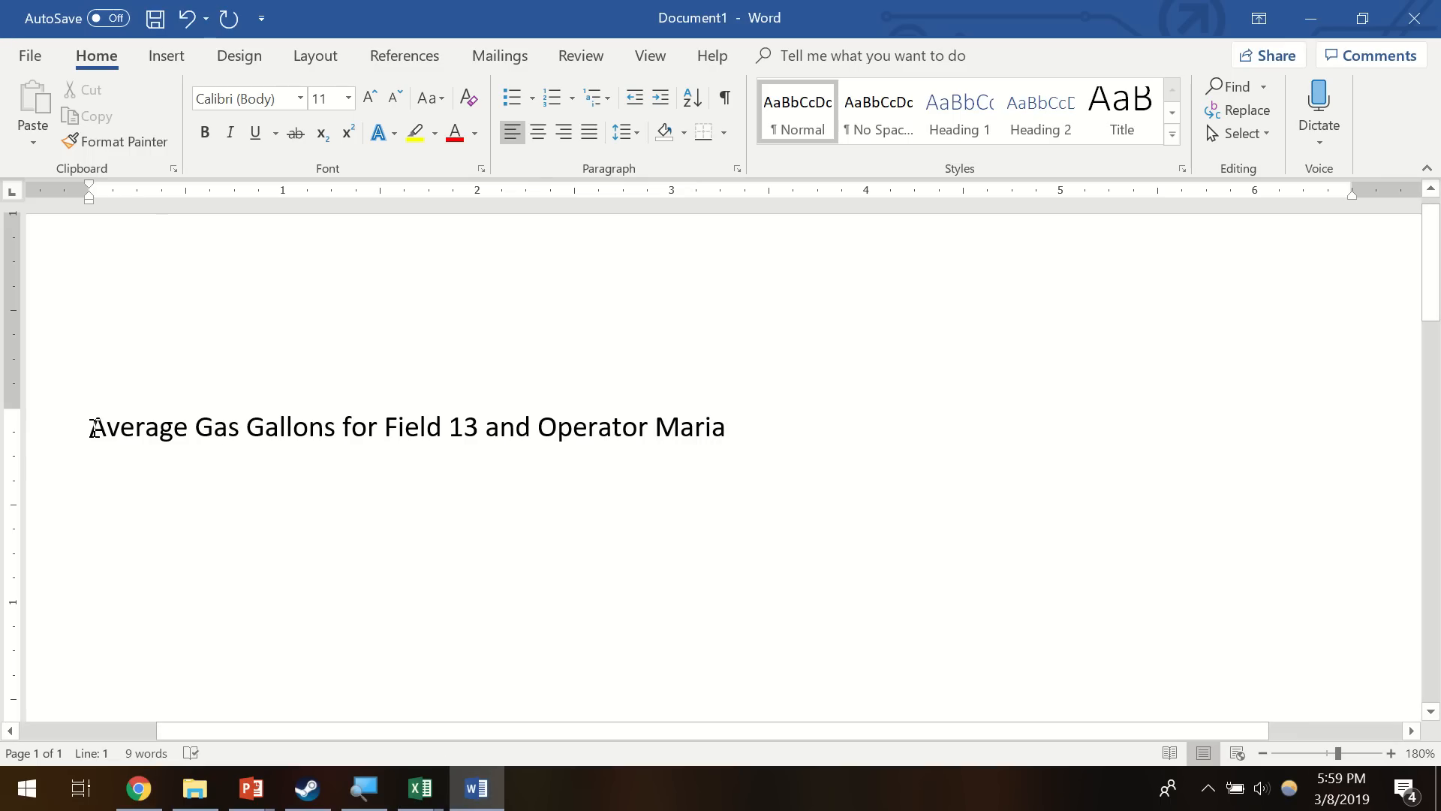
pyautogui.moveTo(92, 428); pyautogui.dragTo(738, 428)
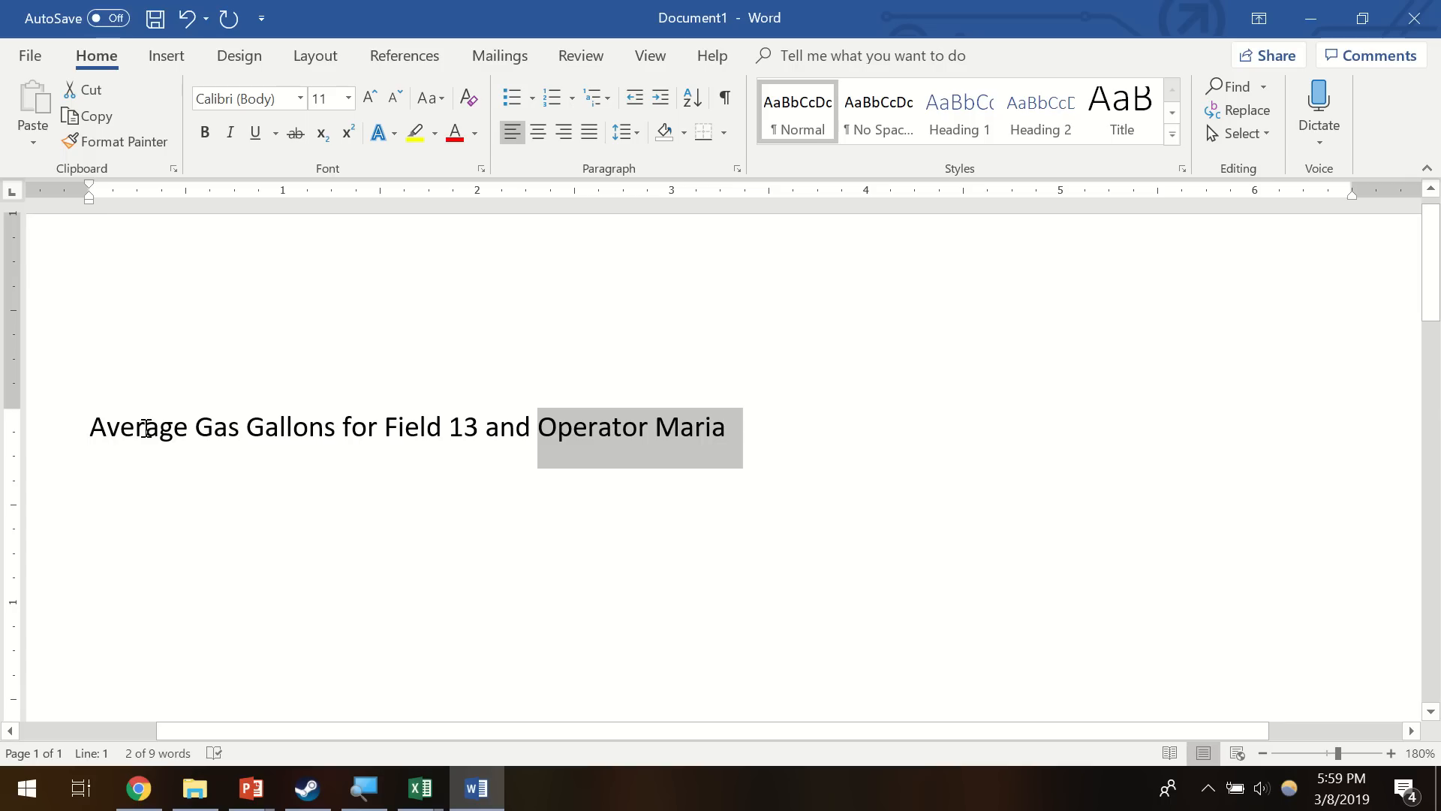
pyautogui.moveTo(420, 786)
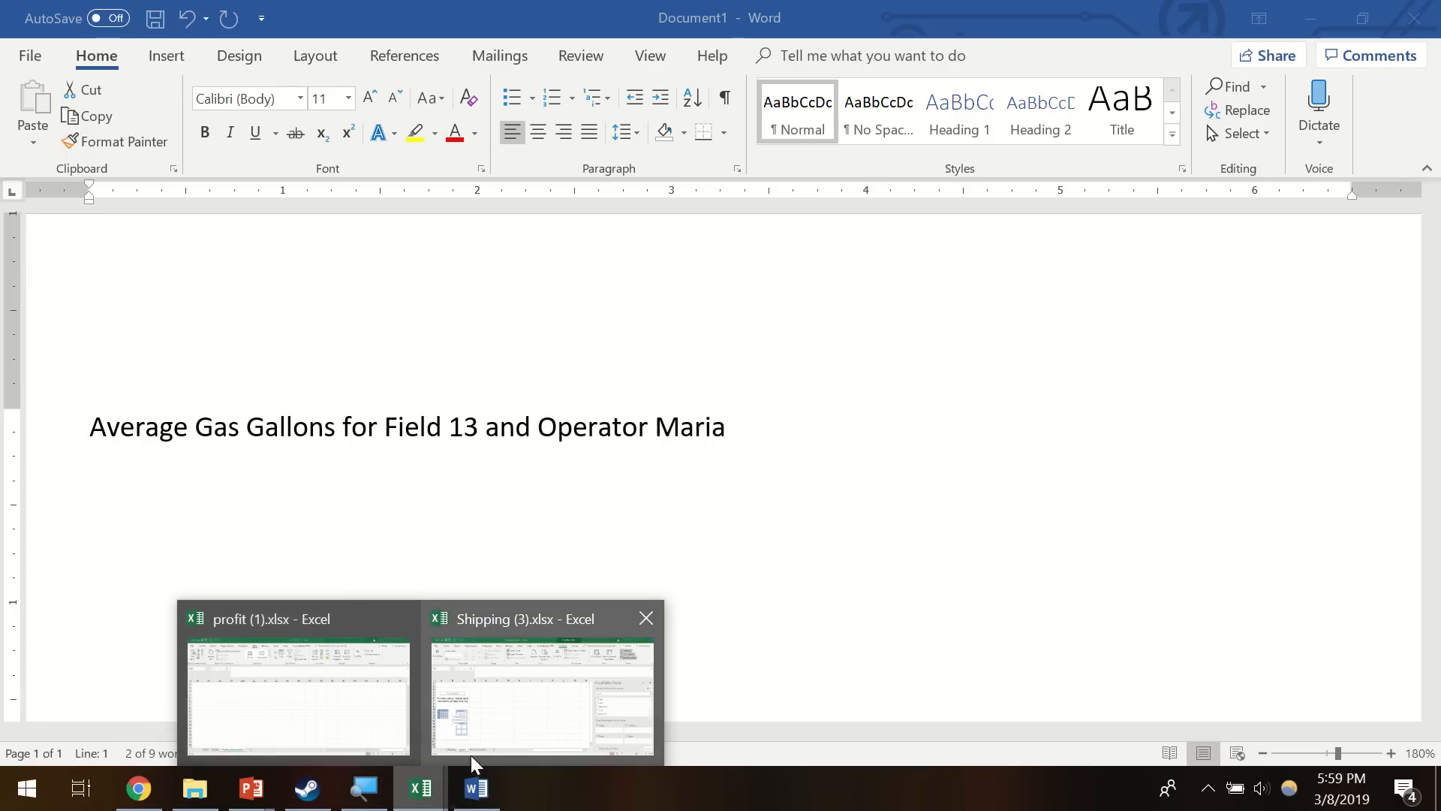
pyautogui.click(537, 740)
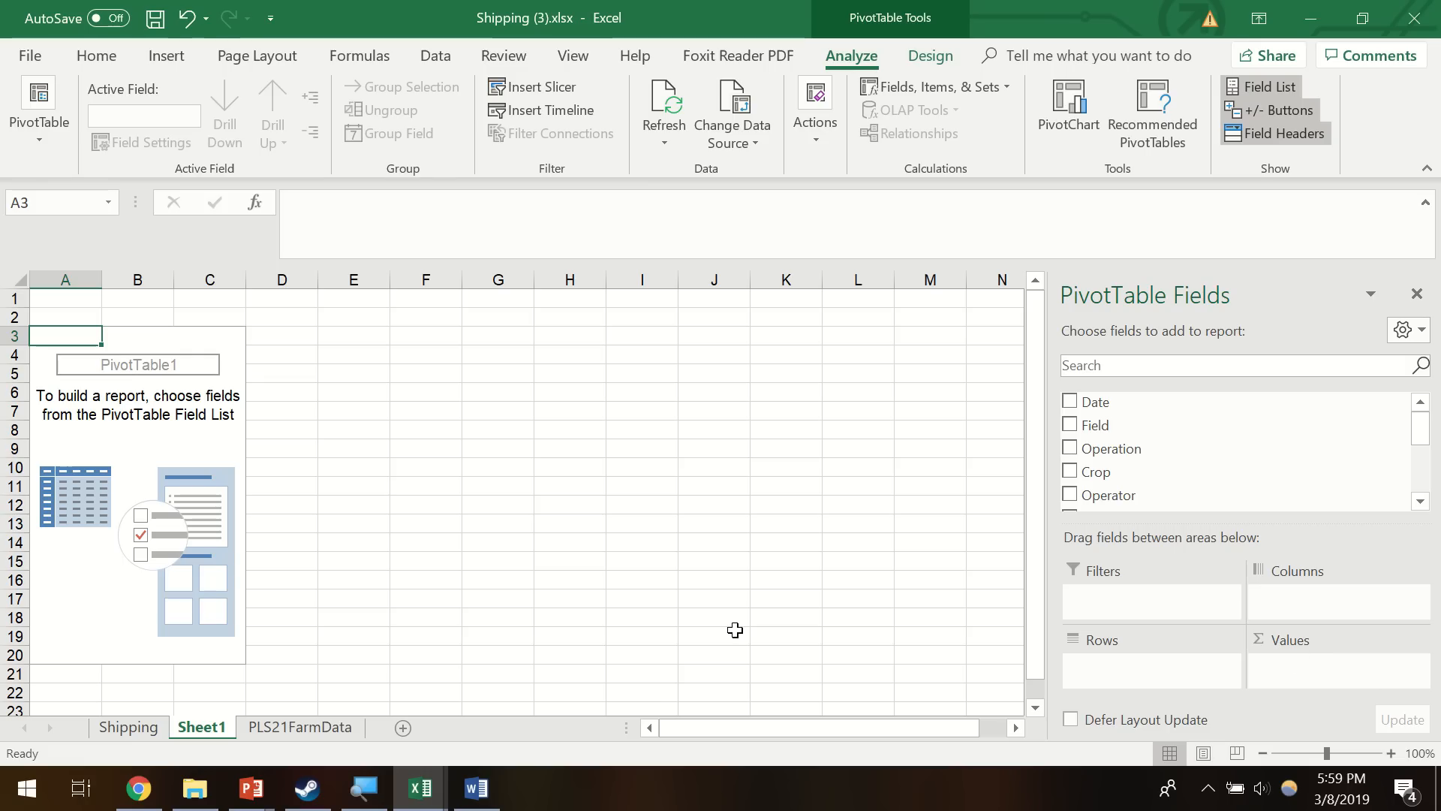
pyautogui.click(476, 787)
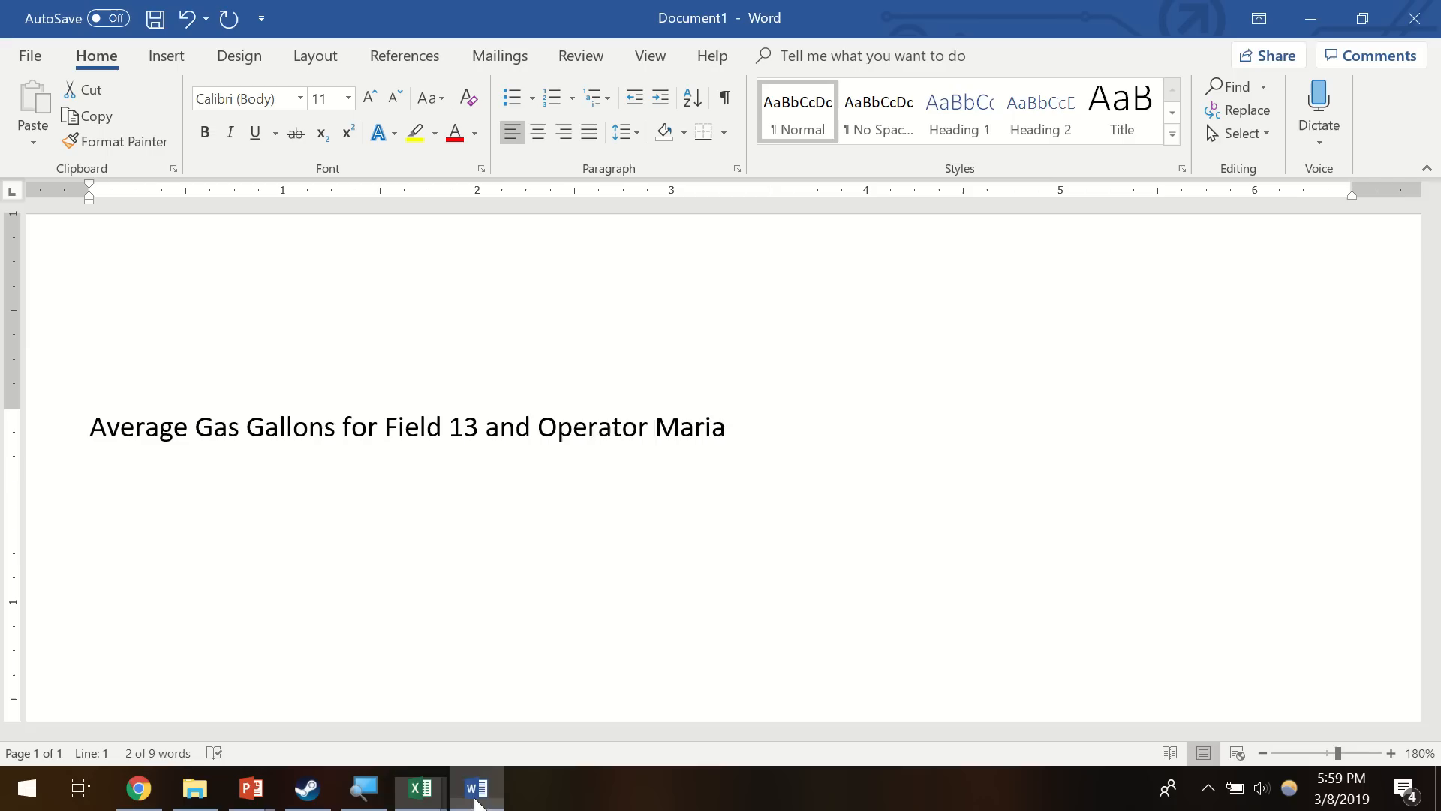
pyautogui.moveTo(98, 428); pyautogui.dragTo(762, 437)
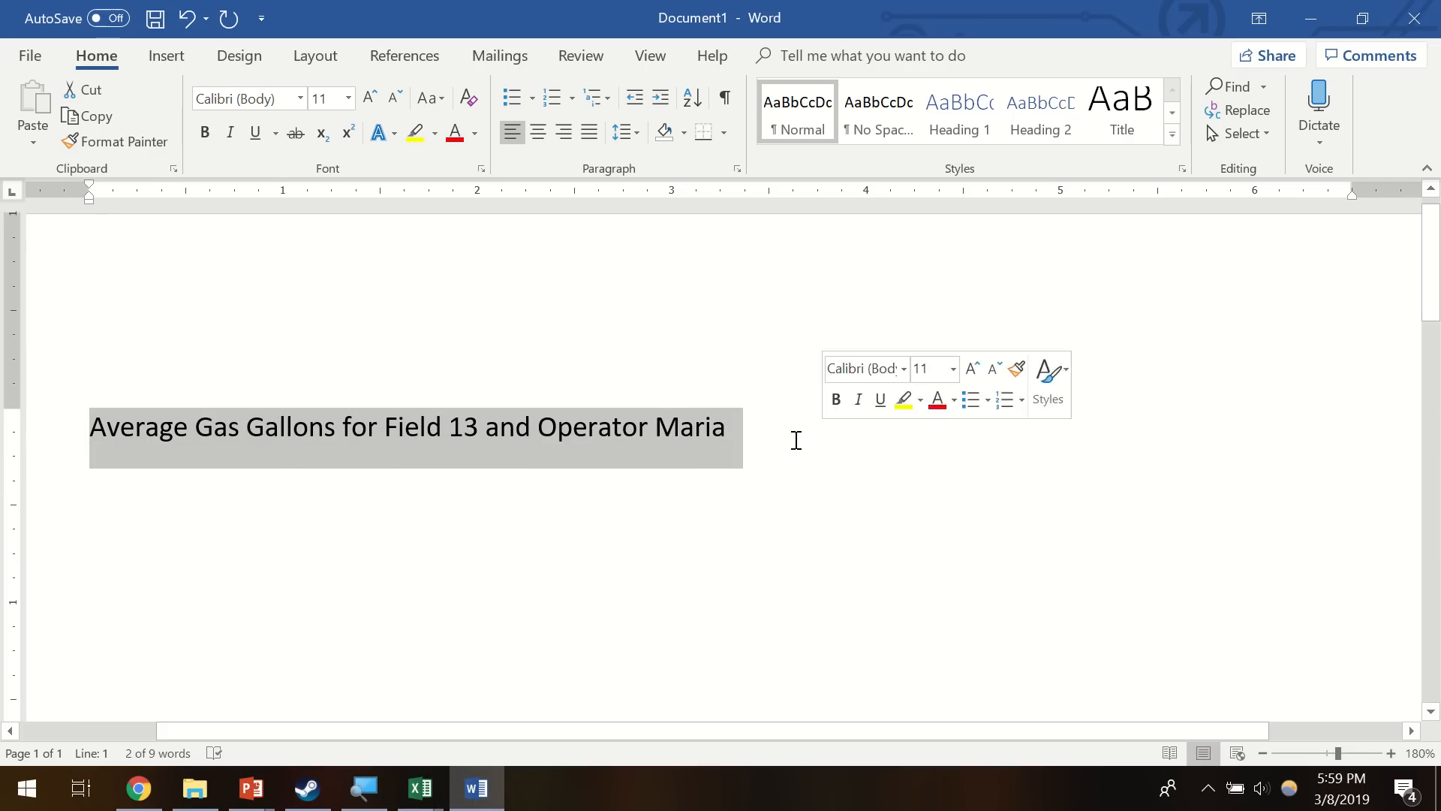
# - Check the empty PivotTable in the Shipping (3) workbook against the Word task, highlighting the gas gallons wording
pyautogui.click(420, 787)
pyautogui.click(504, 723)
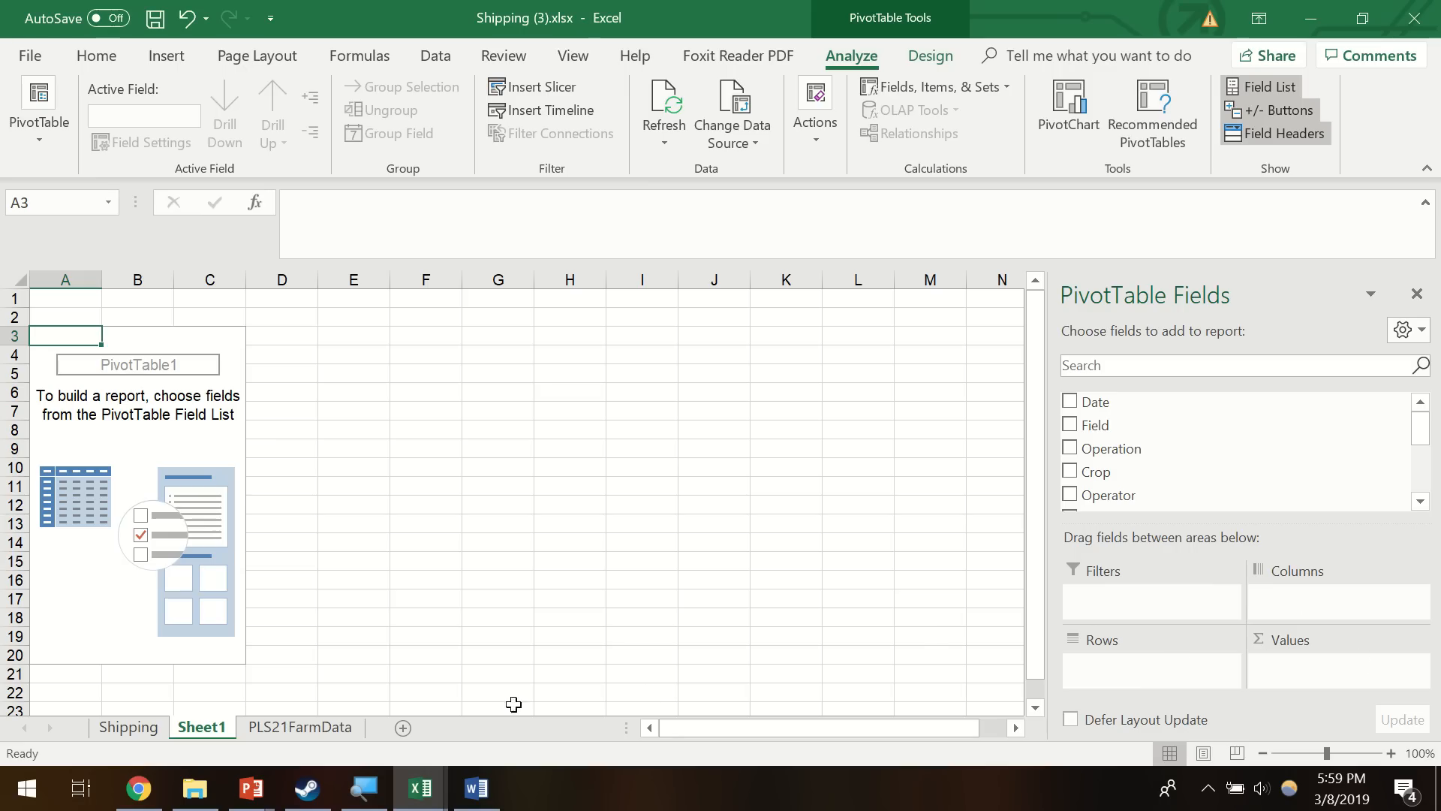
pyautogui.moveTo(476, 789)
pyautogui.click(428, 659)
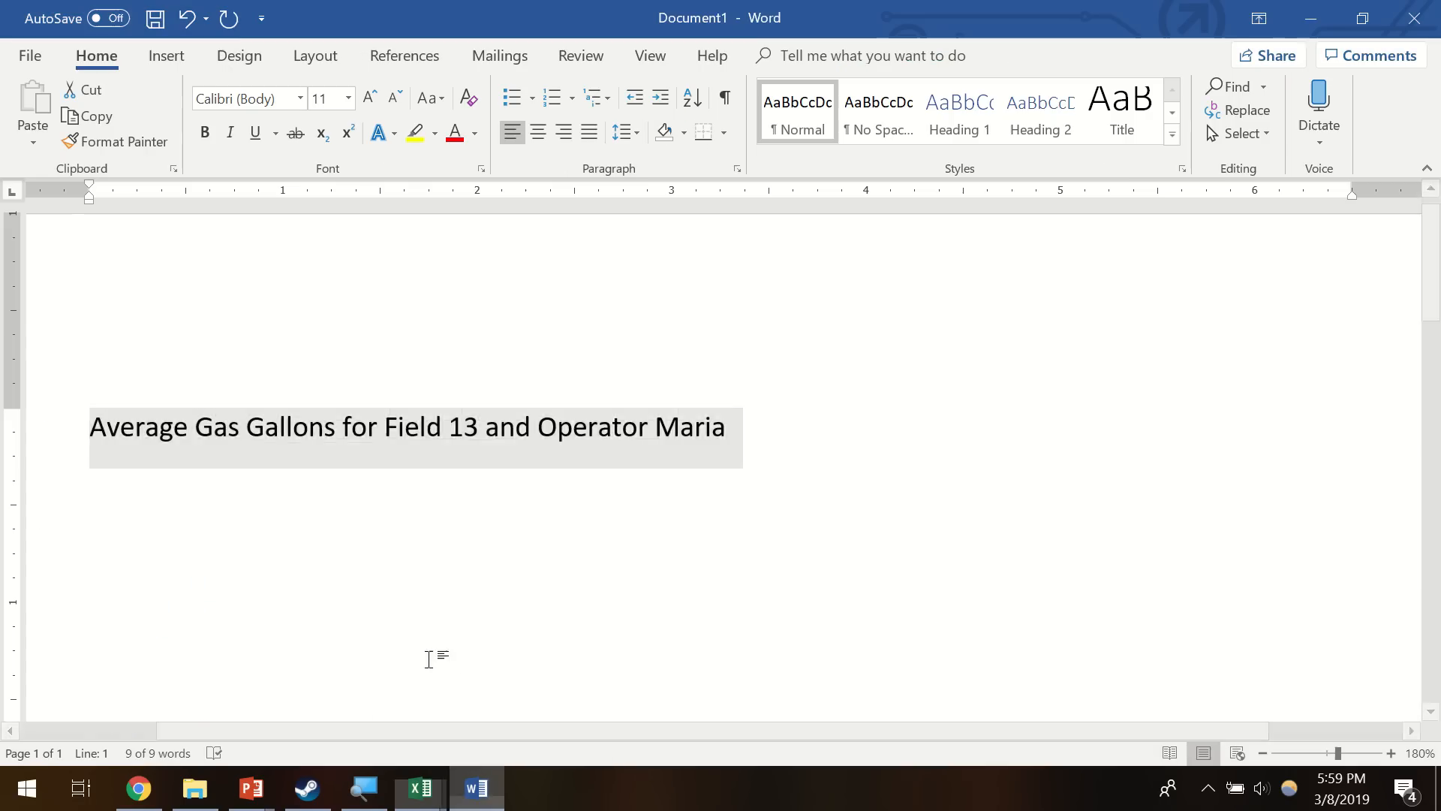
pyautogui.click(135, 441)
pyautogui.moveTo(87, 421); pyautogui.dragTo(341, 430)
pyautogui.click(102, 432)
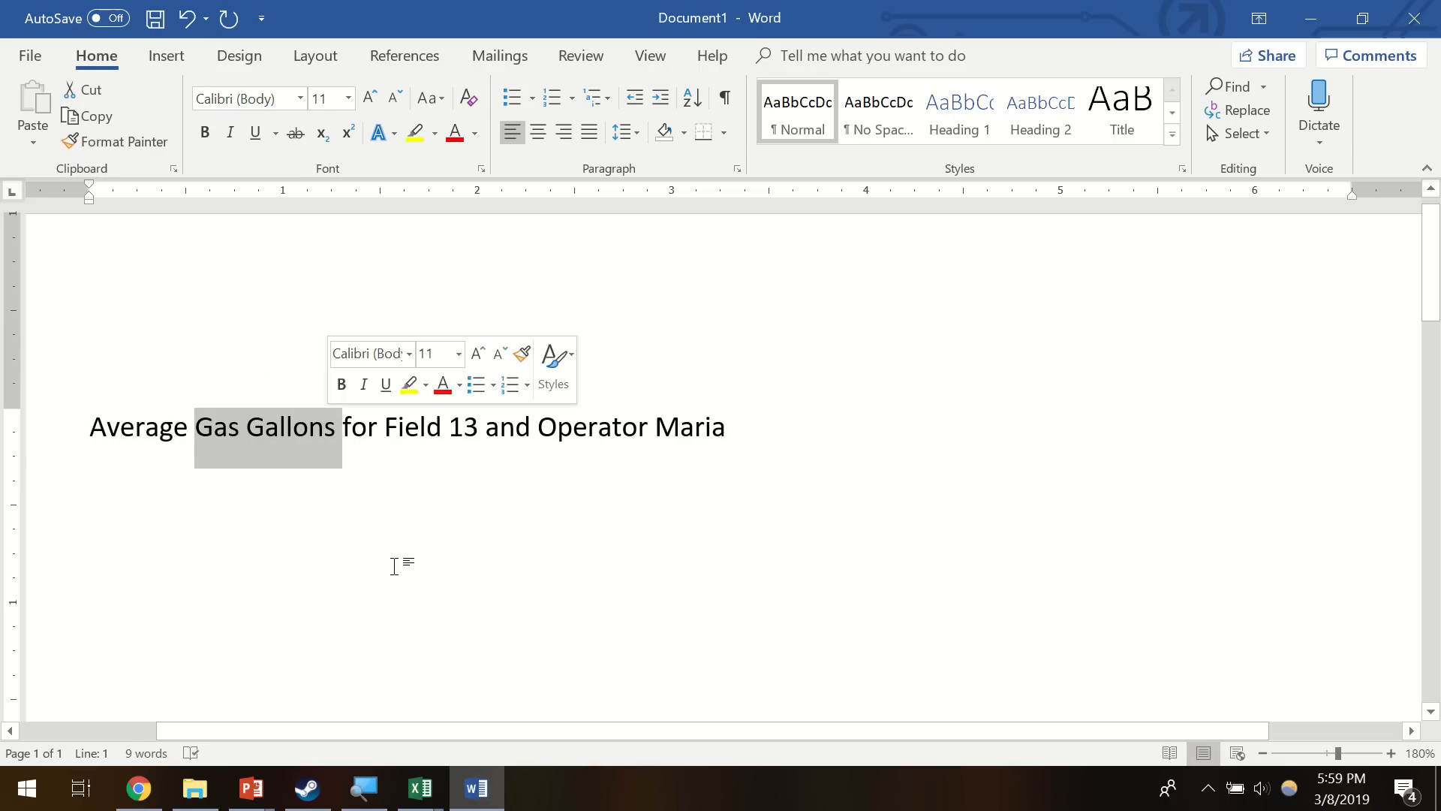
# - Switch to the Shipping (3) workbook, add GasGal to the PivotTable values and summarize it by Average
pyautogui.click(431, 798)
pyautogui.click(503, 731)
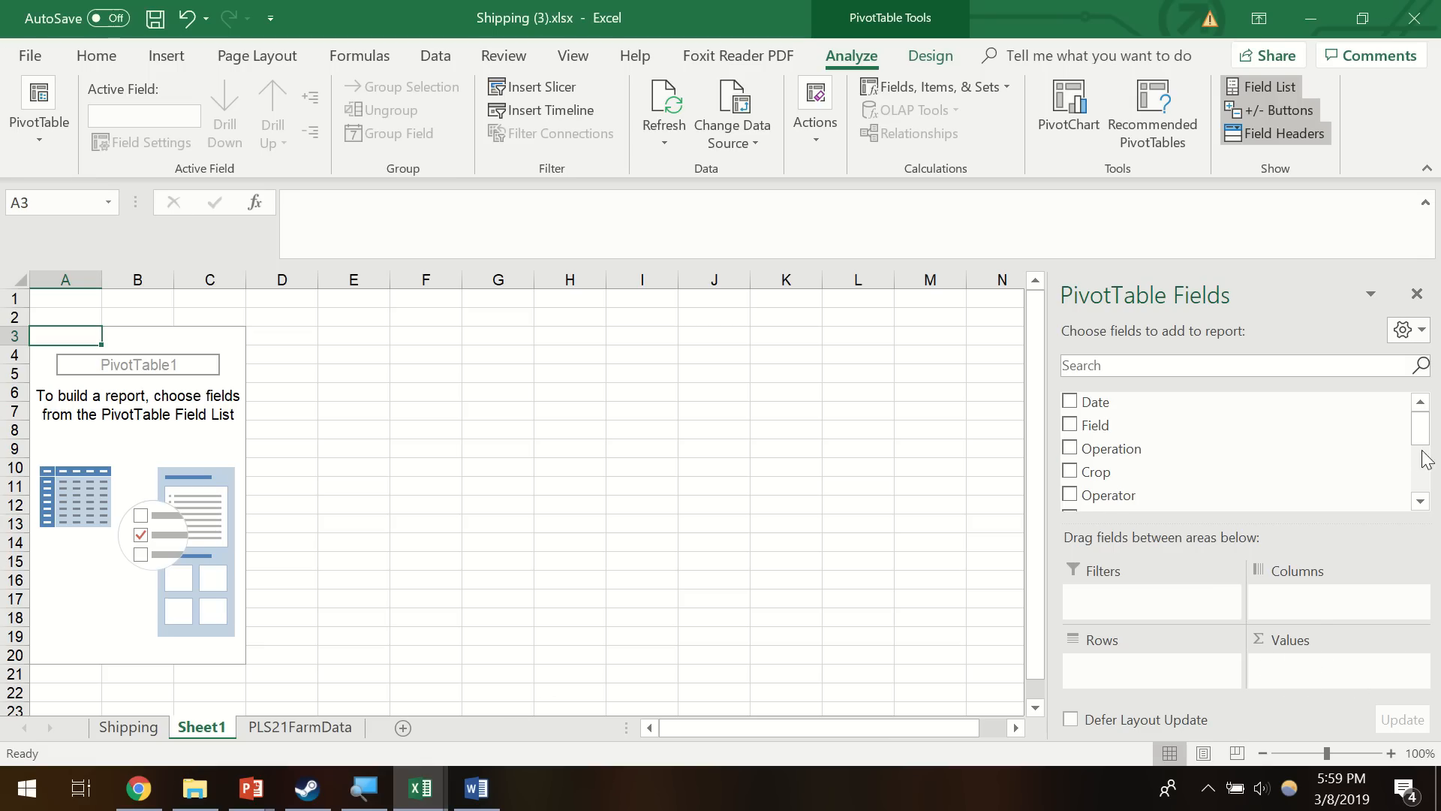
pyautogui.moveTo(1426, 441); pyautogui.dragTo(1429, 466)
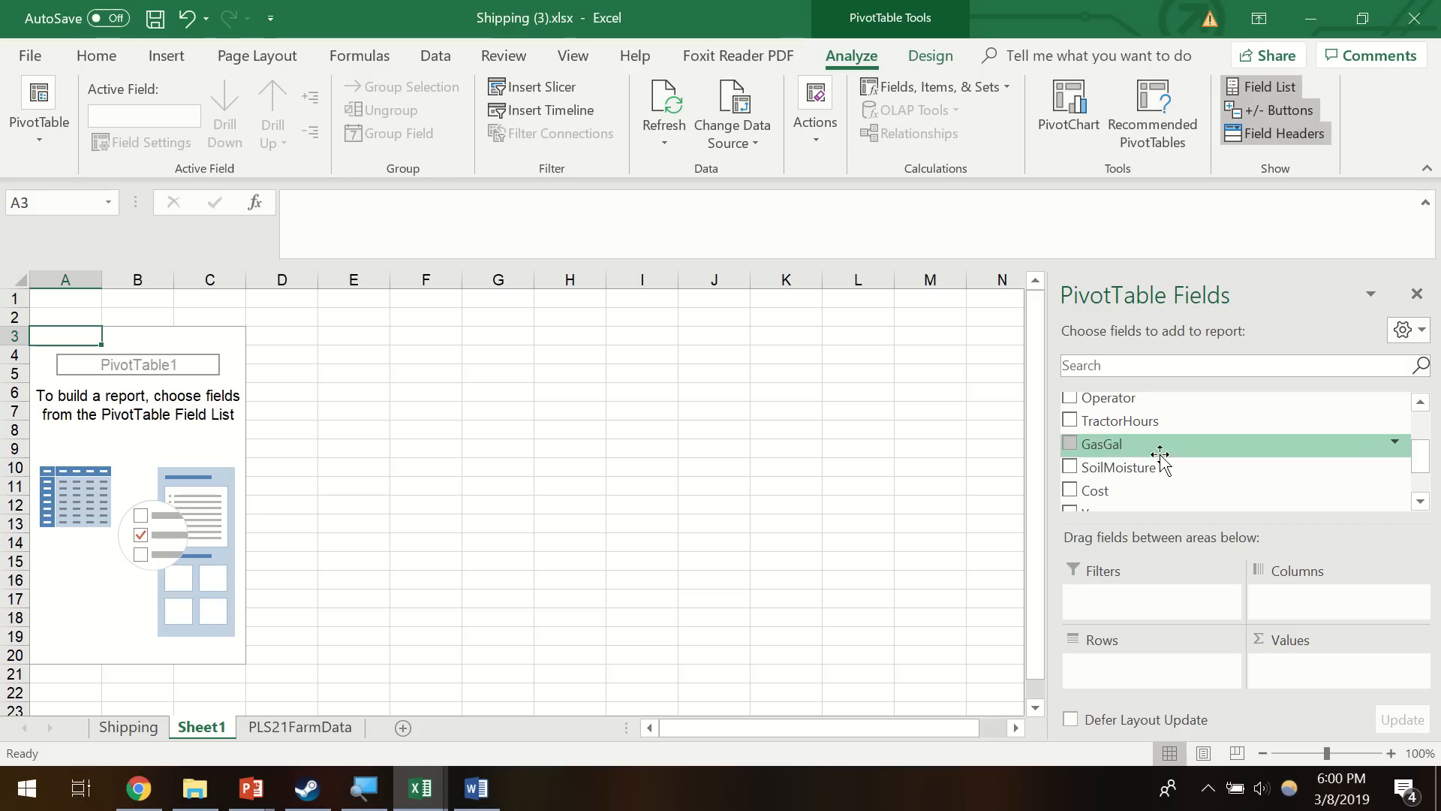
pyautogui.moveTo(1161, 448); pyautogui.dragTo(1315, 660)
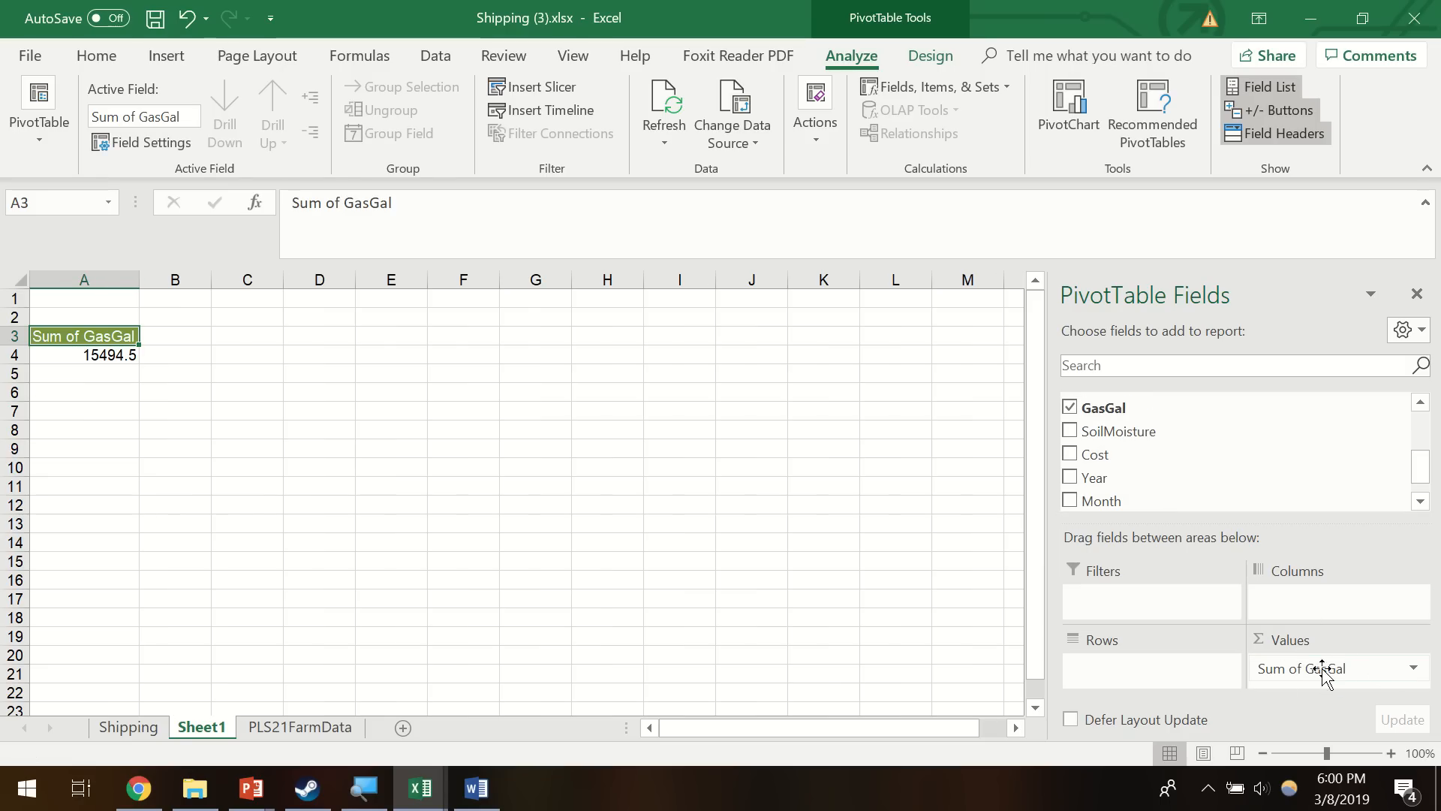
pyautogui.click(1414, 669)
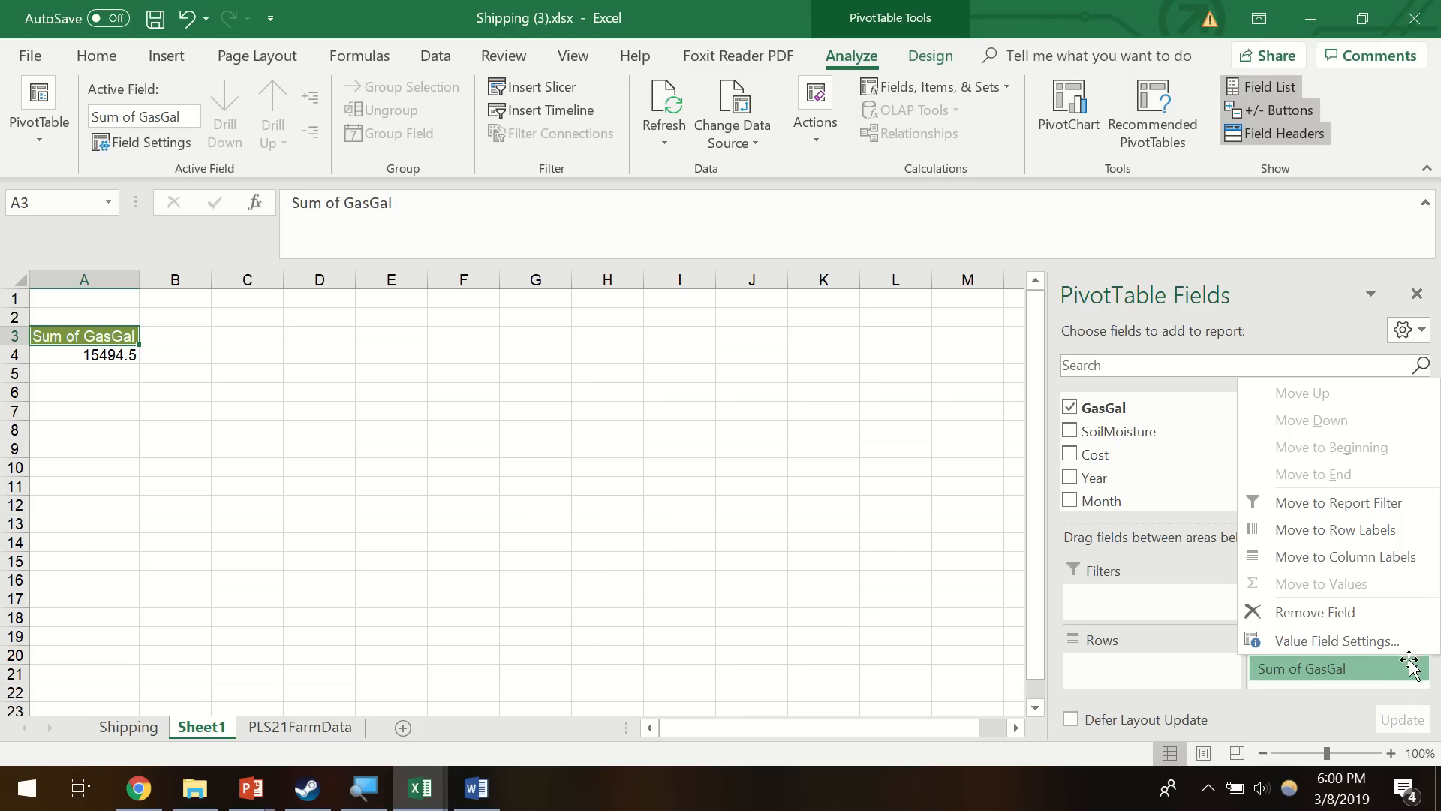
pyautogui.click(1393, 642)
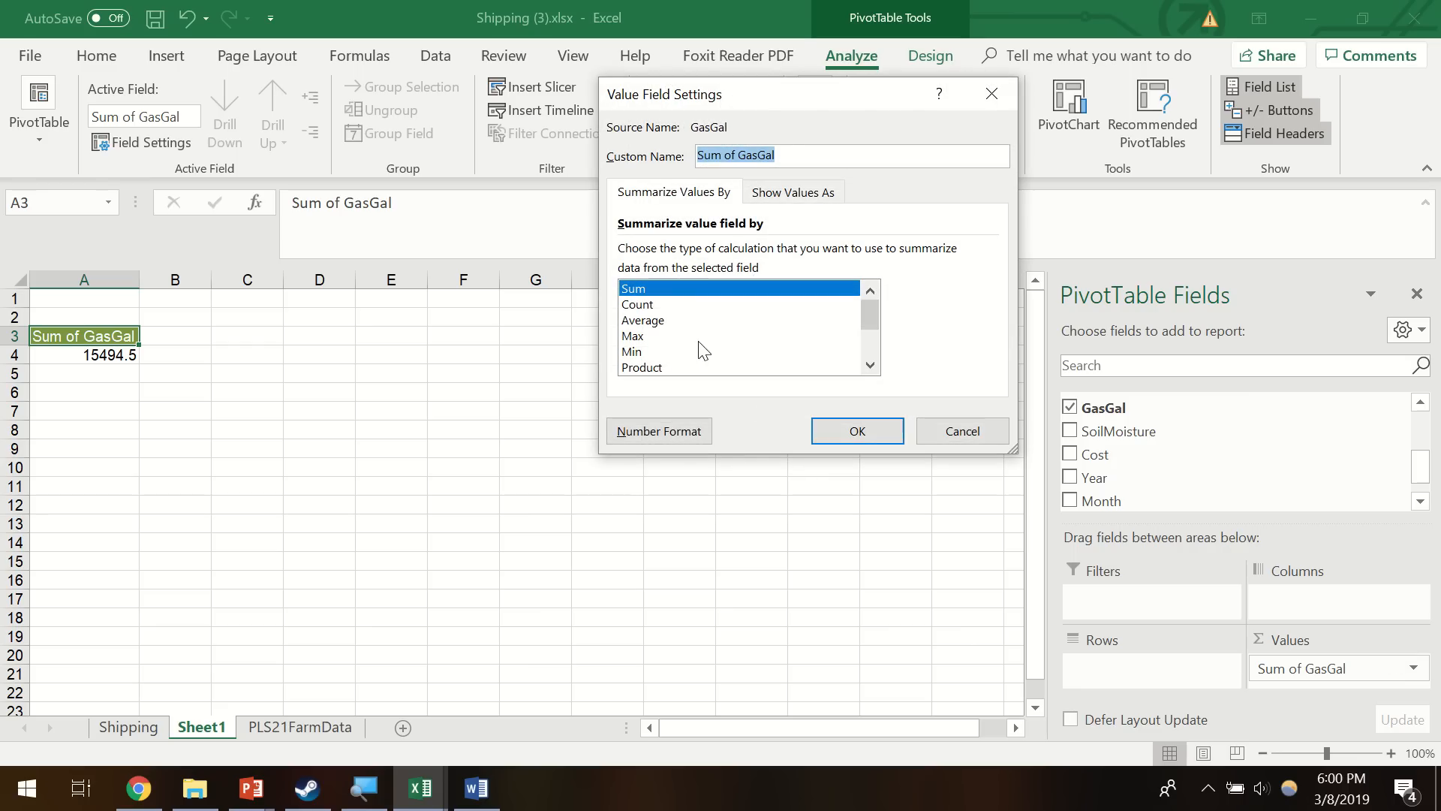
pyautogui.click(650, 321)
pyautogui.click(840, 429)
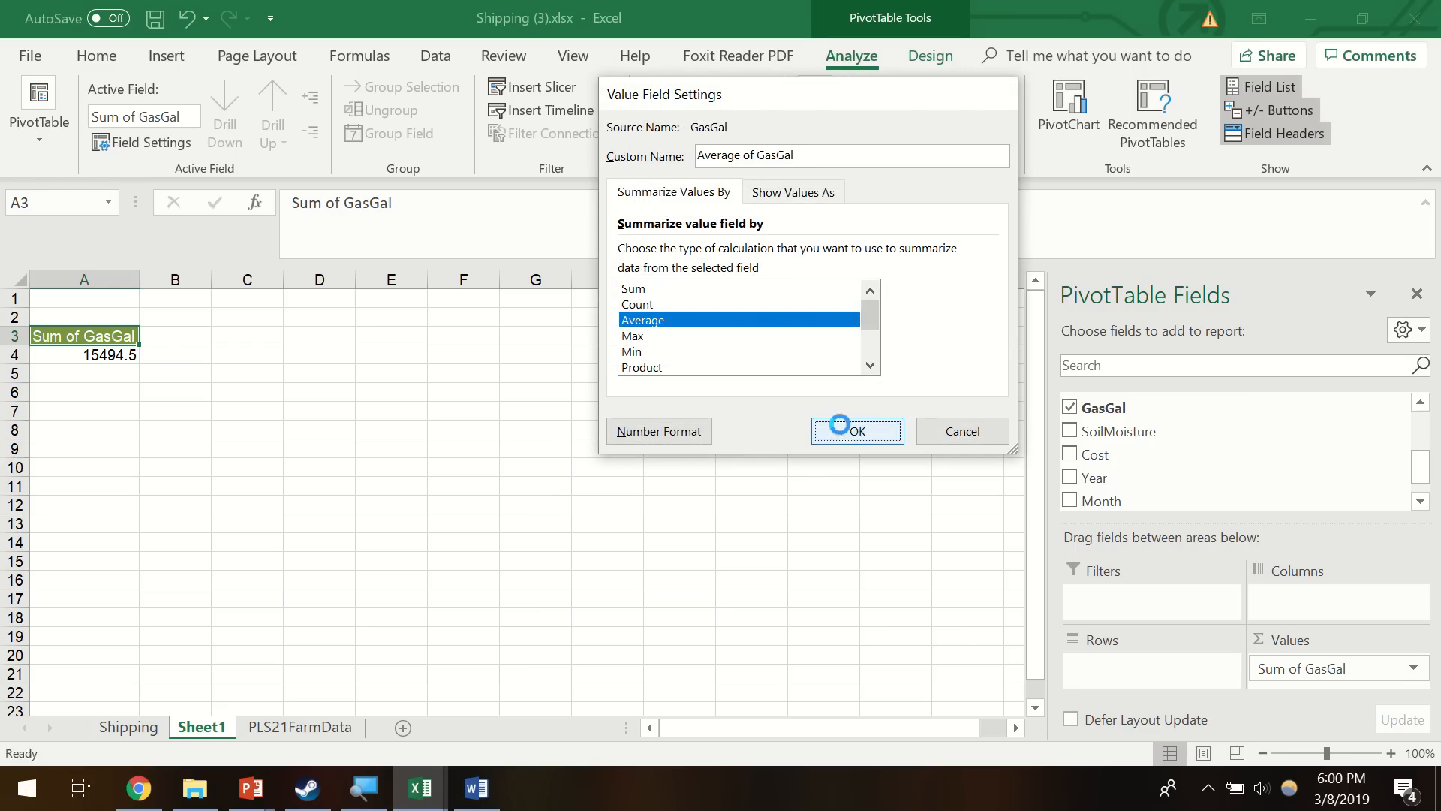
# - Switch to the Word document and strike through "Average Gas Gallons" in the task sentence
pyautogui.click(476, 788)
pyautogui.click(88, 427)
pyautogui.moveTo(88, 426); pyautogui.dragTo(315, 443)
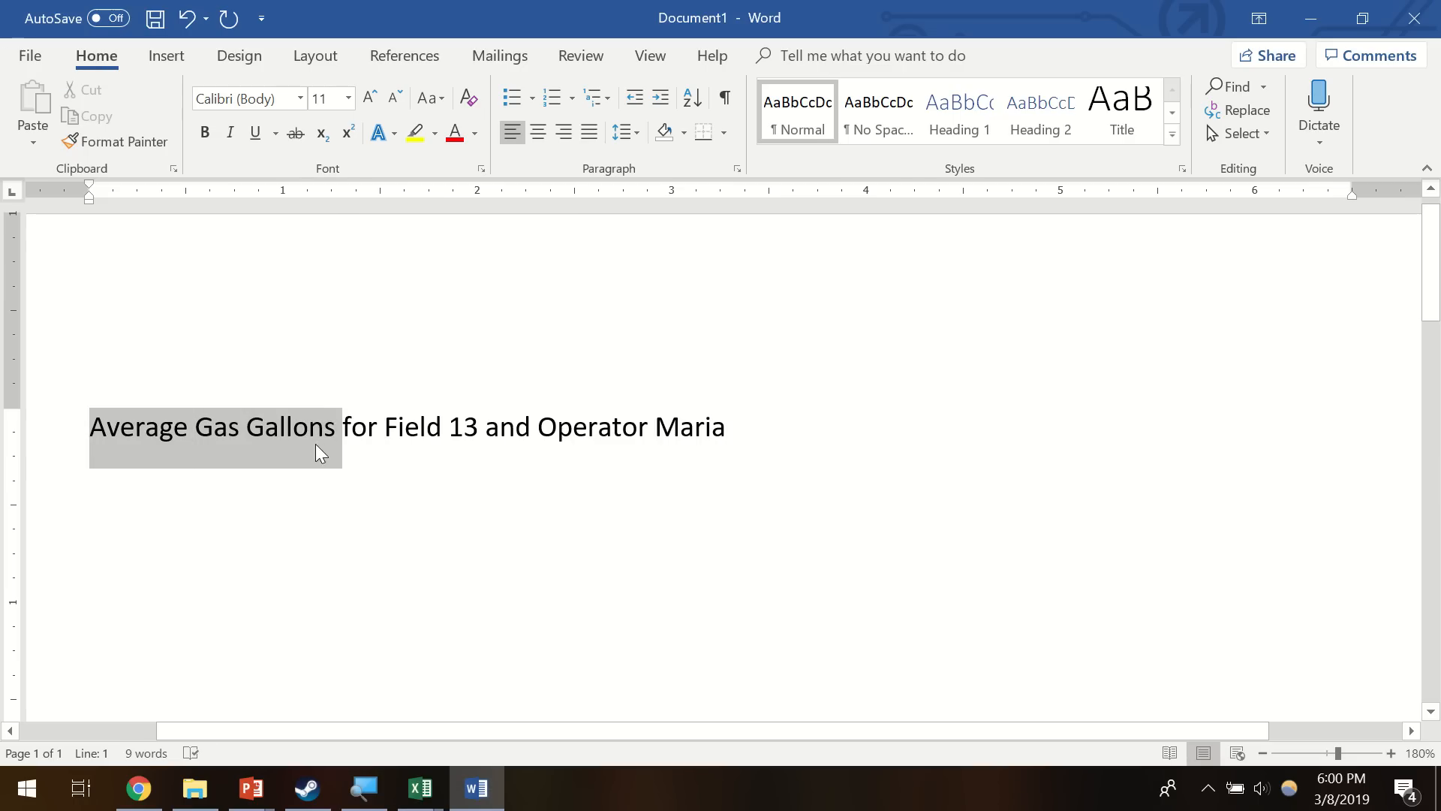
pyautogui.click(296, 133)
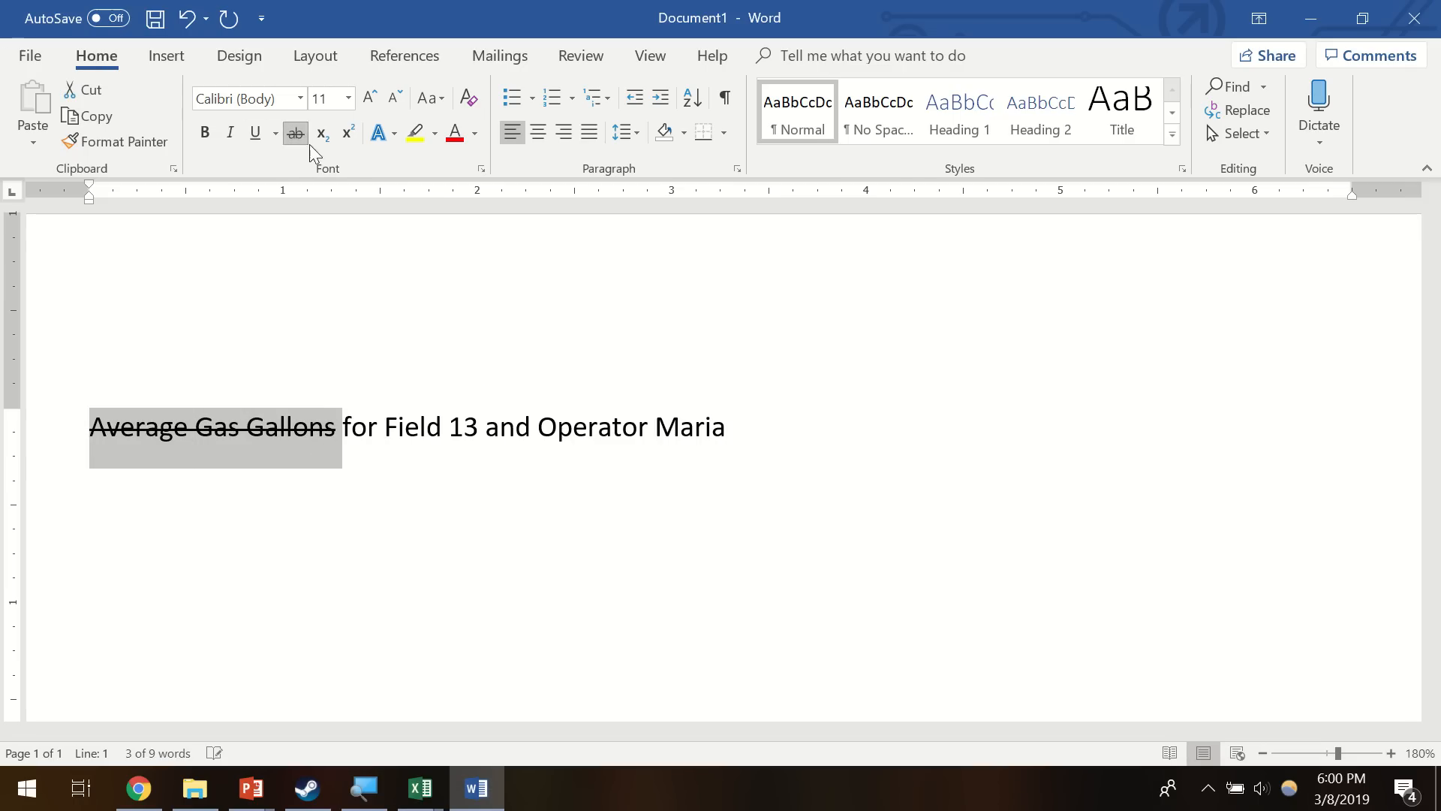
# - Review the remaining task criteria by highlighting field 13 and the operator's name in the sentence
pyautogui.click(385, 426)
pyautogui.moveTo(388, 428); pyautogui.dragTo(734, 426)
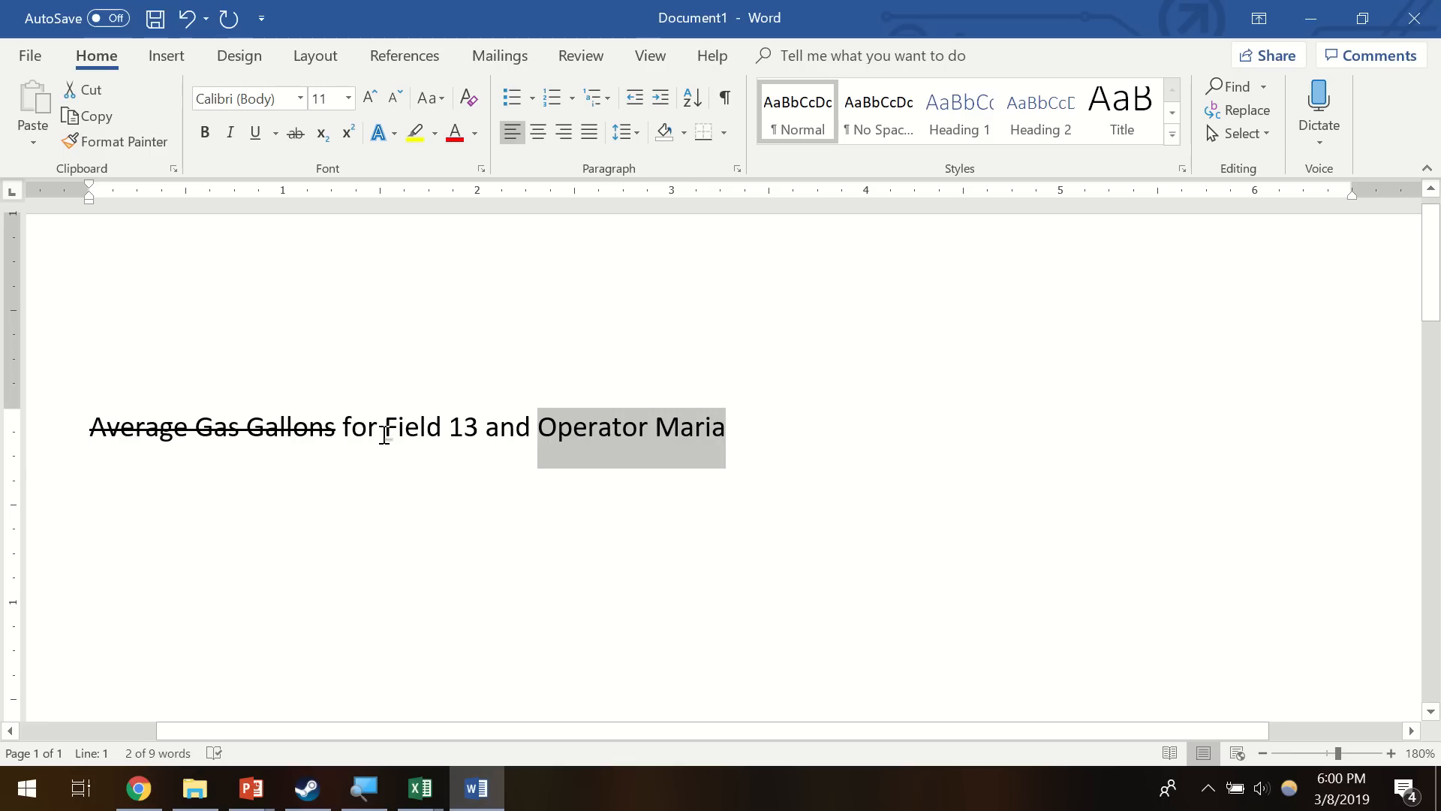
pyautogui.moveTo(385, 434); pyautogui.dragTo(453, 434)
pyautogui.click(478, 437)
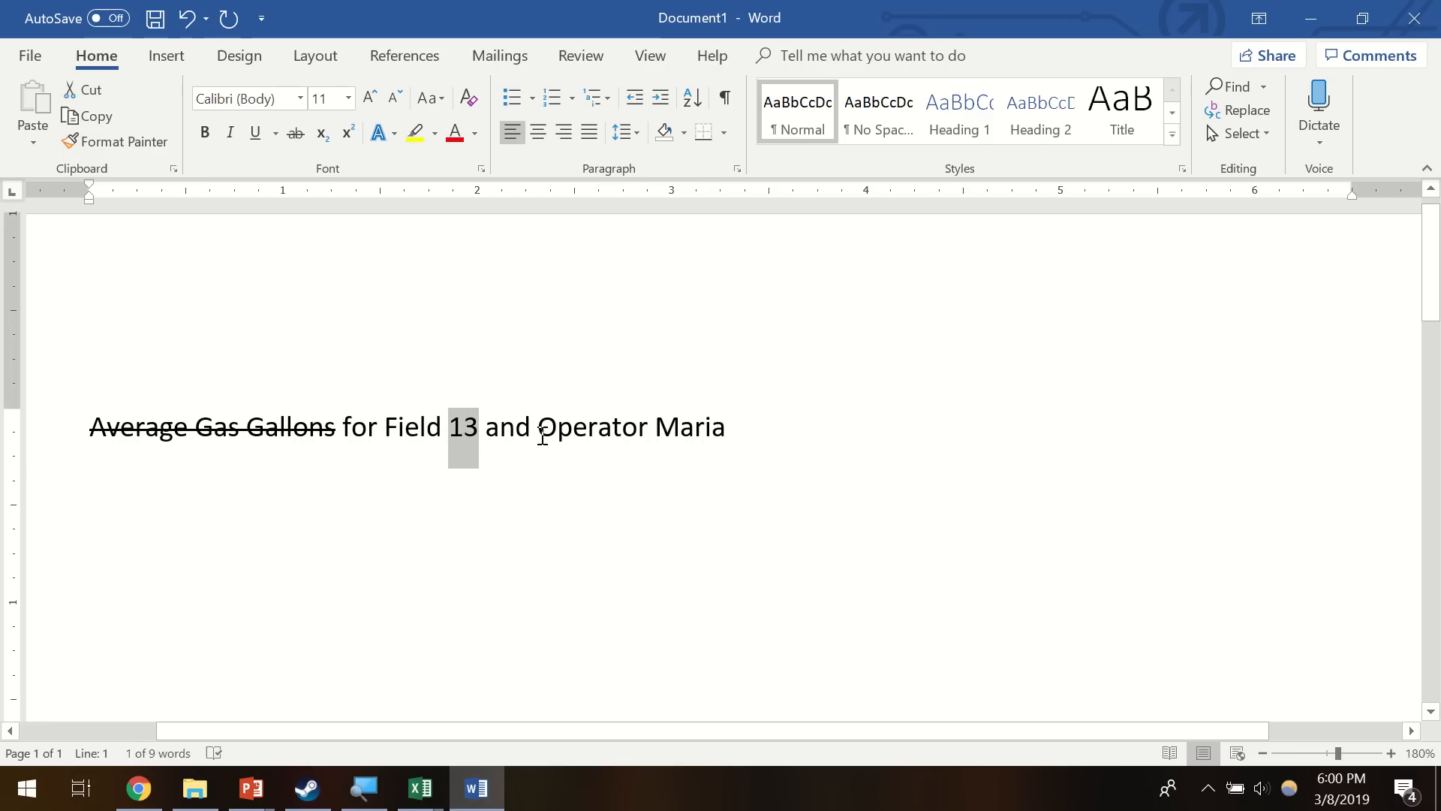
pyautogui.moveTo(539, 429); pyautogui.dragTo(736, 438)
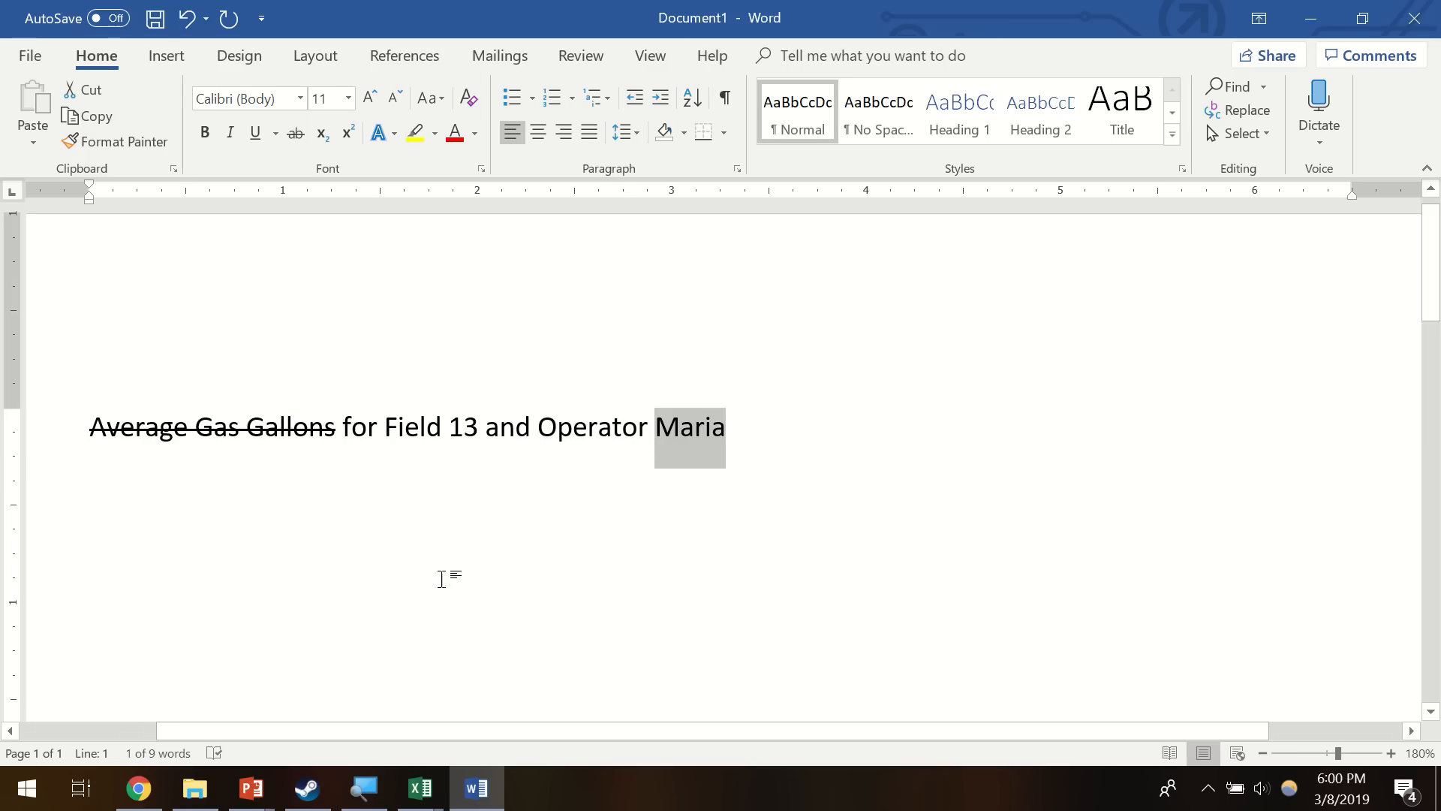
# - Switch to the Shipping (3) workbook and lay out the PivotTable with Field as columns and Operator as rows
pyautogui.moveTo(418, 788)
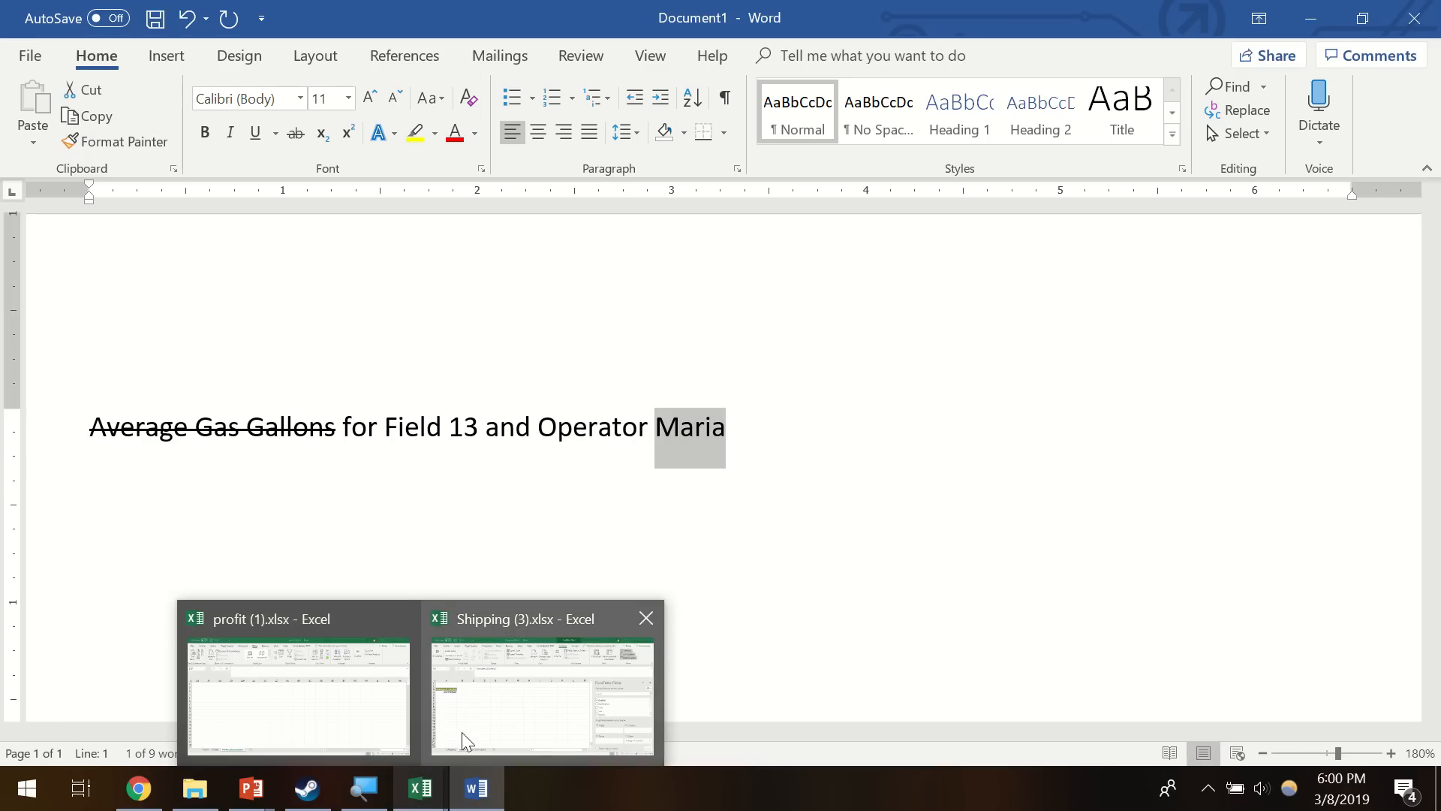
pyautogui.click(545, 713)
pyautogui.scroll(2, 1171, 476)
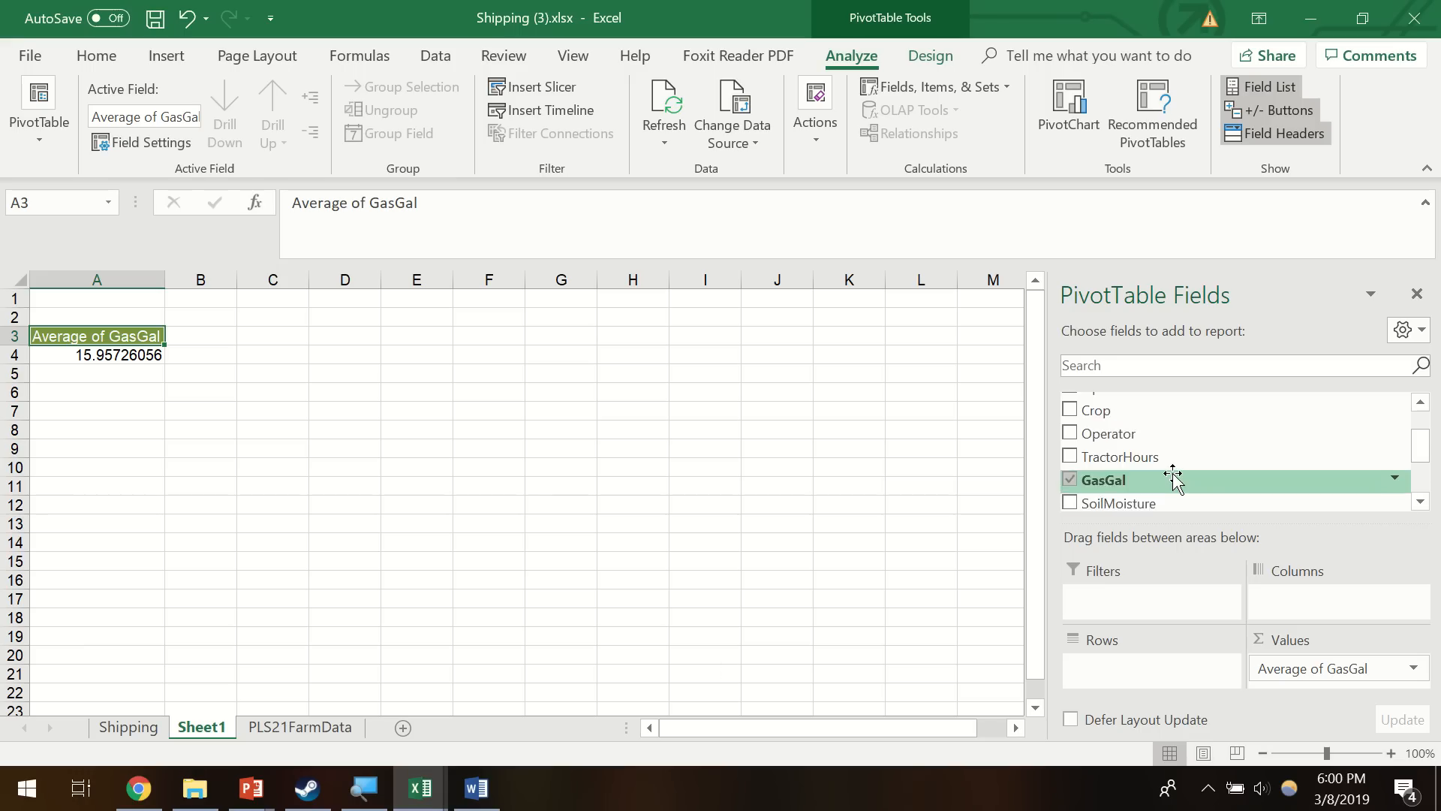
pyautogui.moveTo(1110, 427); pyautogui.dragTo(1313, 615)
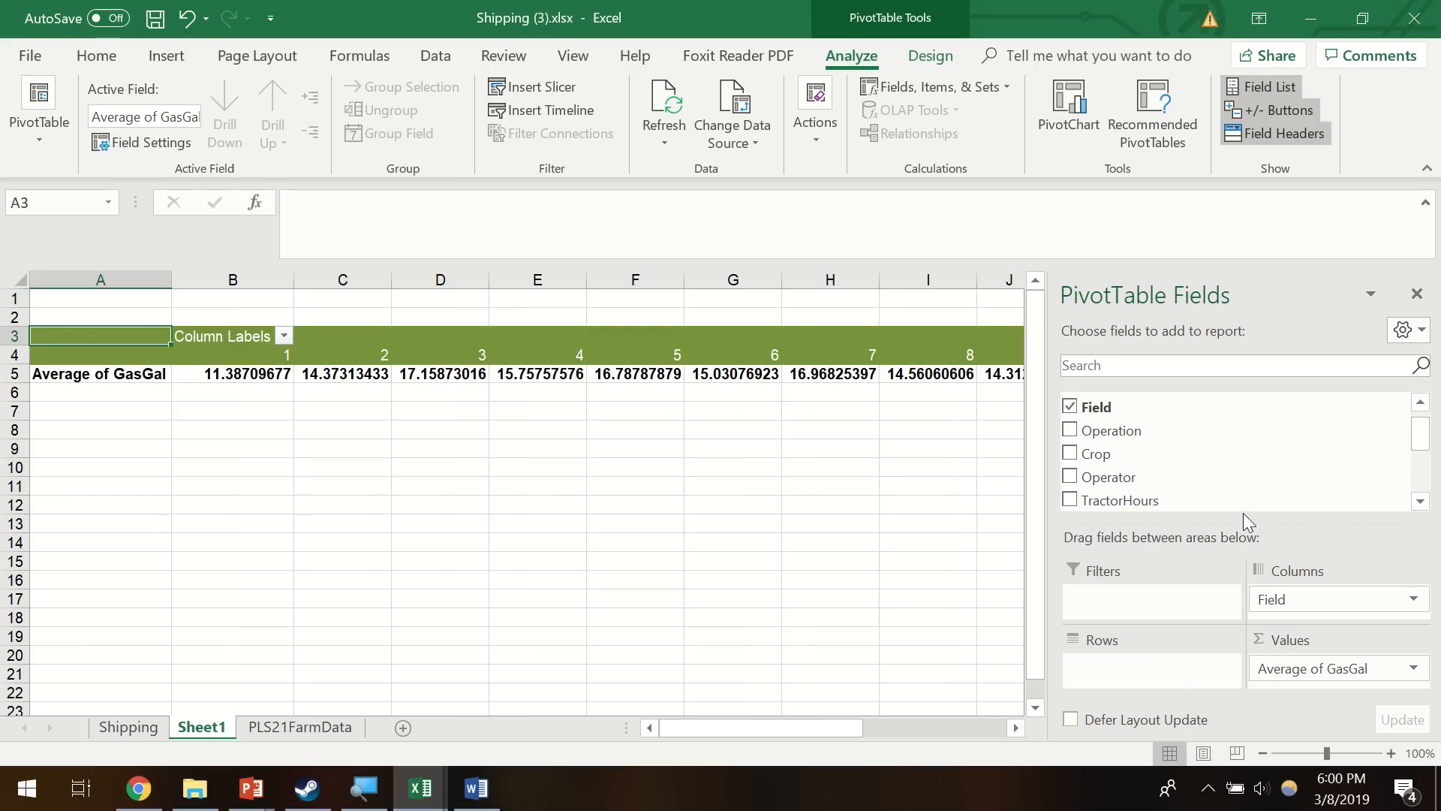
pyautogui.scroll(-1, 1151, 443)
pyautogui.scroll(1, 1141, 450)
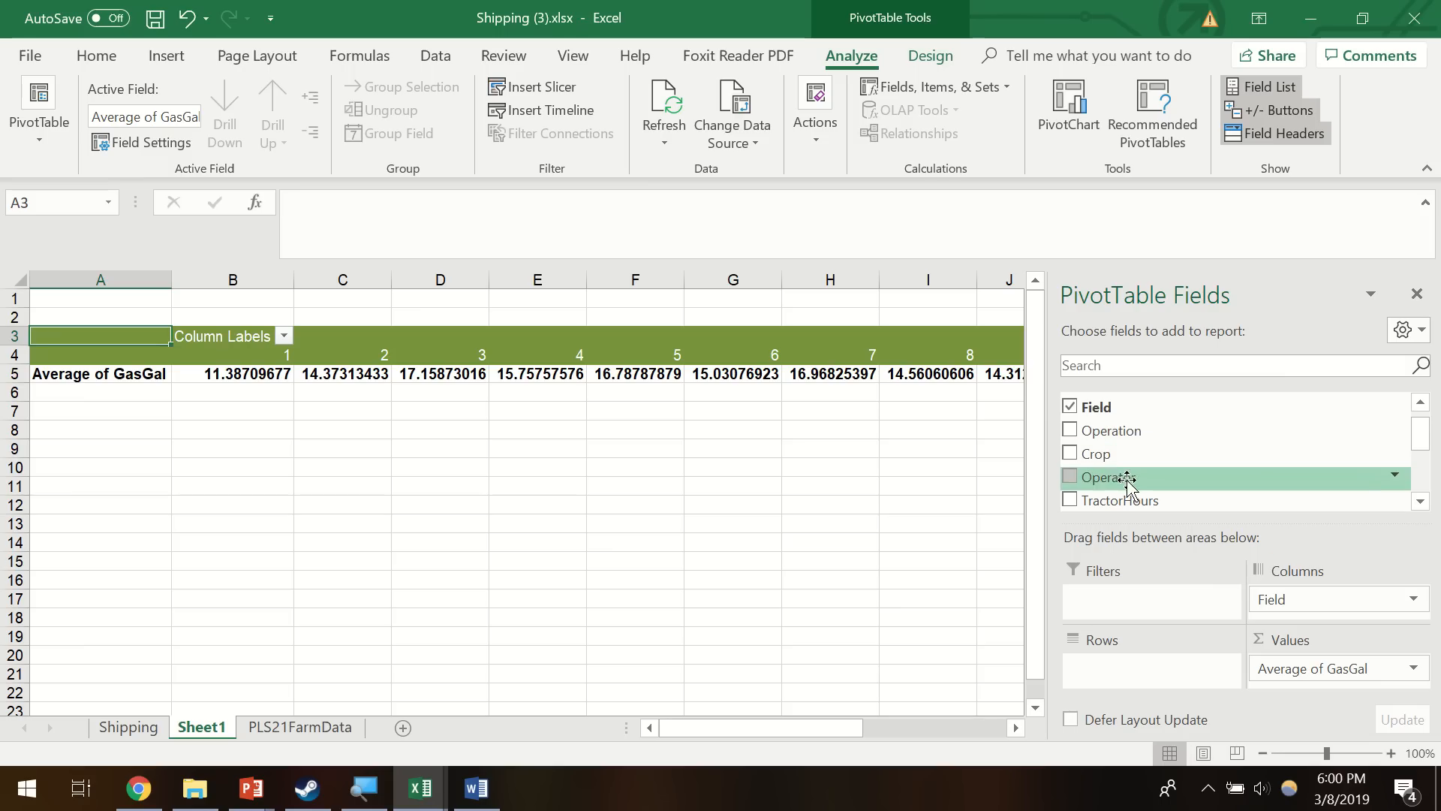
pyautogui.moveTo(1126, 476); pyautogui.dragTo(1176, 680)
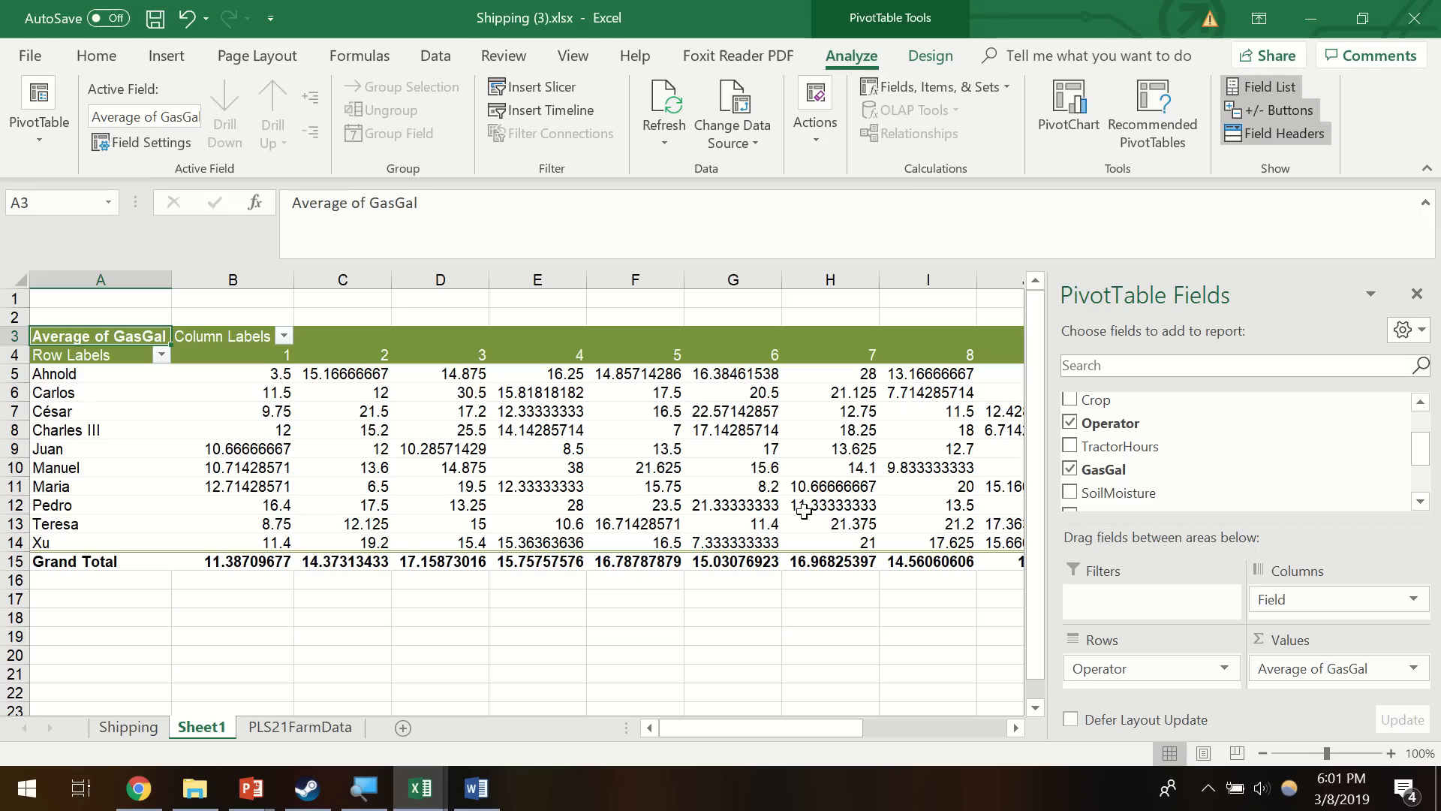
# - Filter the PivotTable's row labels to show only the operator named in the task
pyautogui.click(158, 355)
pyautogui.click(158, 355)
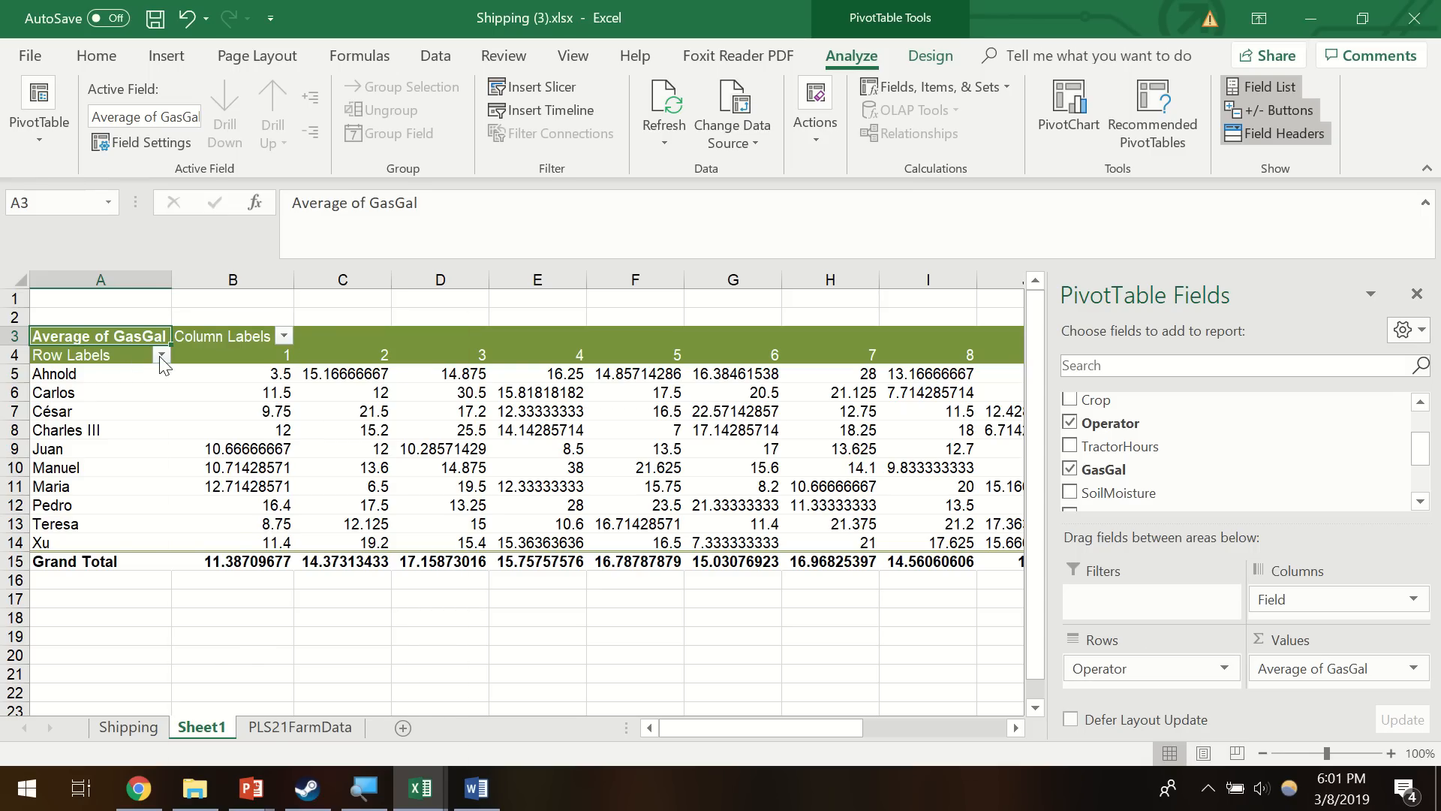
pyautogui.click(160, 356)
pyautogui.click(225, 525)
pyautogui.scroll(-1, 266, 670)
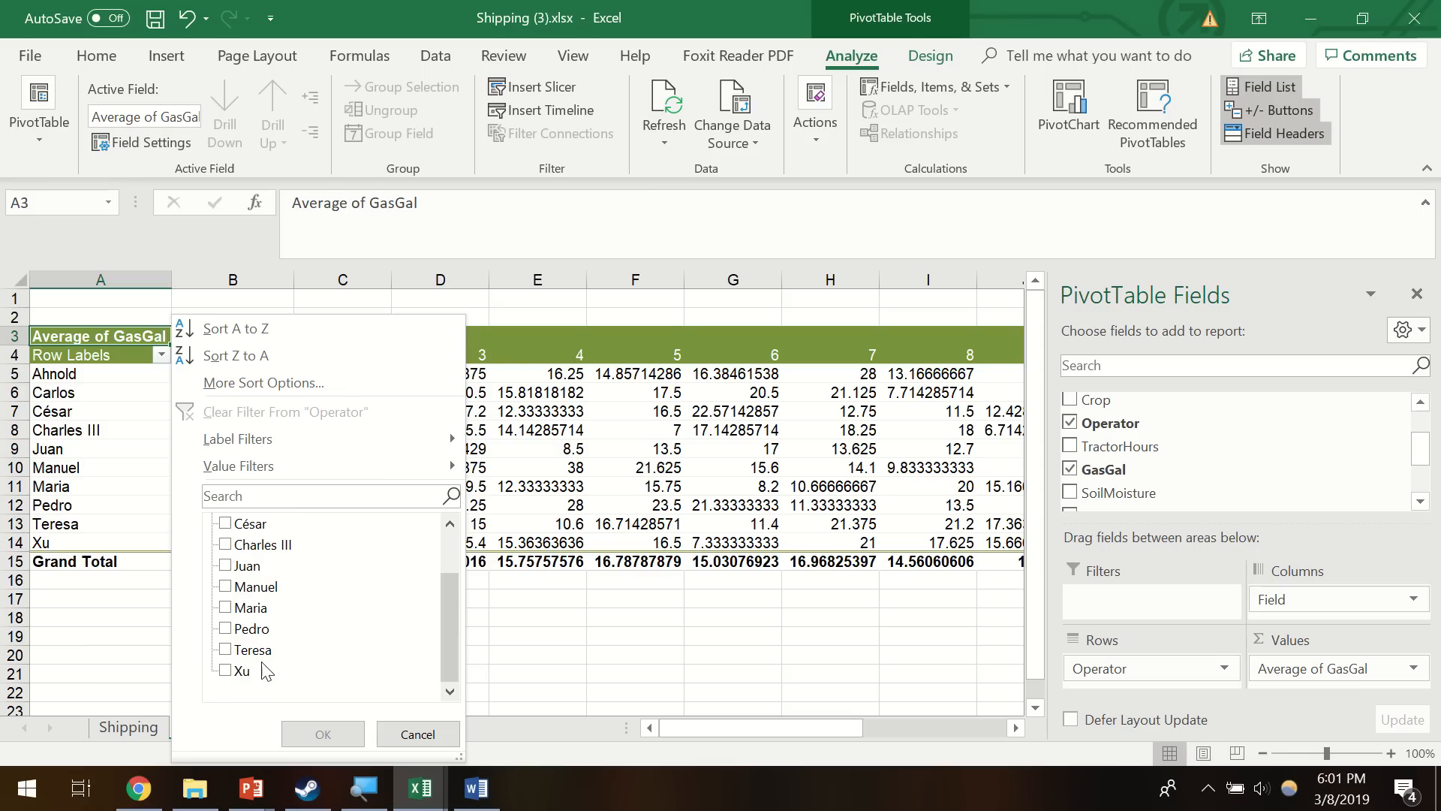
pyautogui.click(225, 607)
pyautogui.click(323, 733)
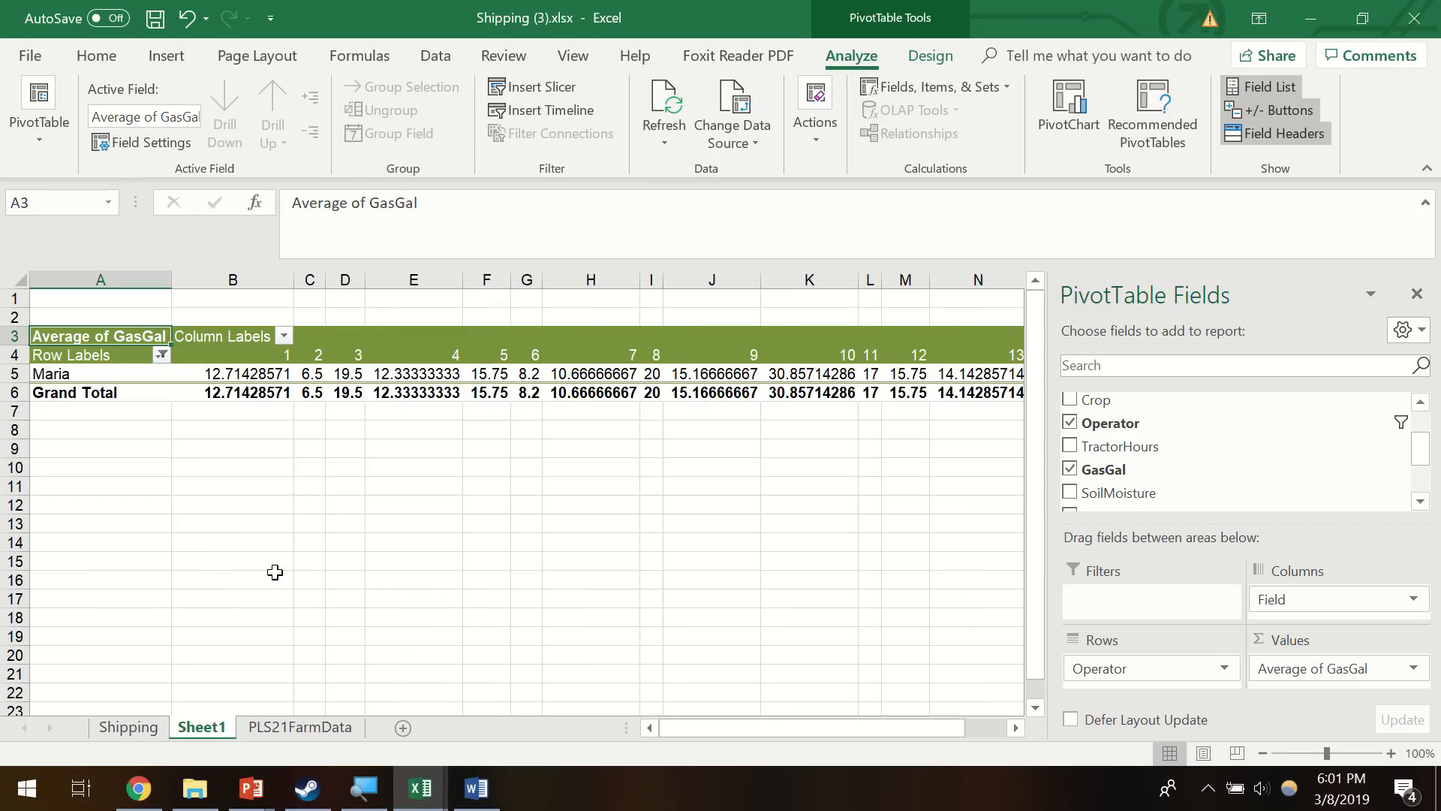
# - Filter the PivotTable's column labels to show only field 13
pyautogui.click(286, 339)
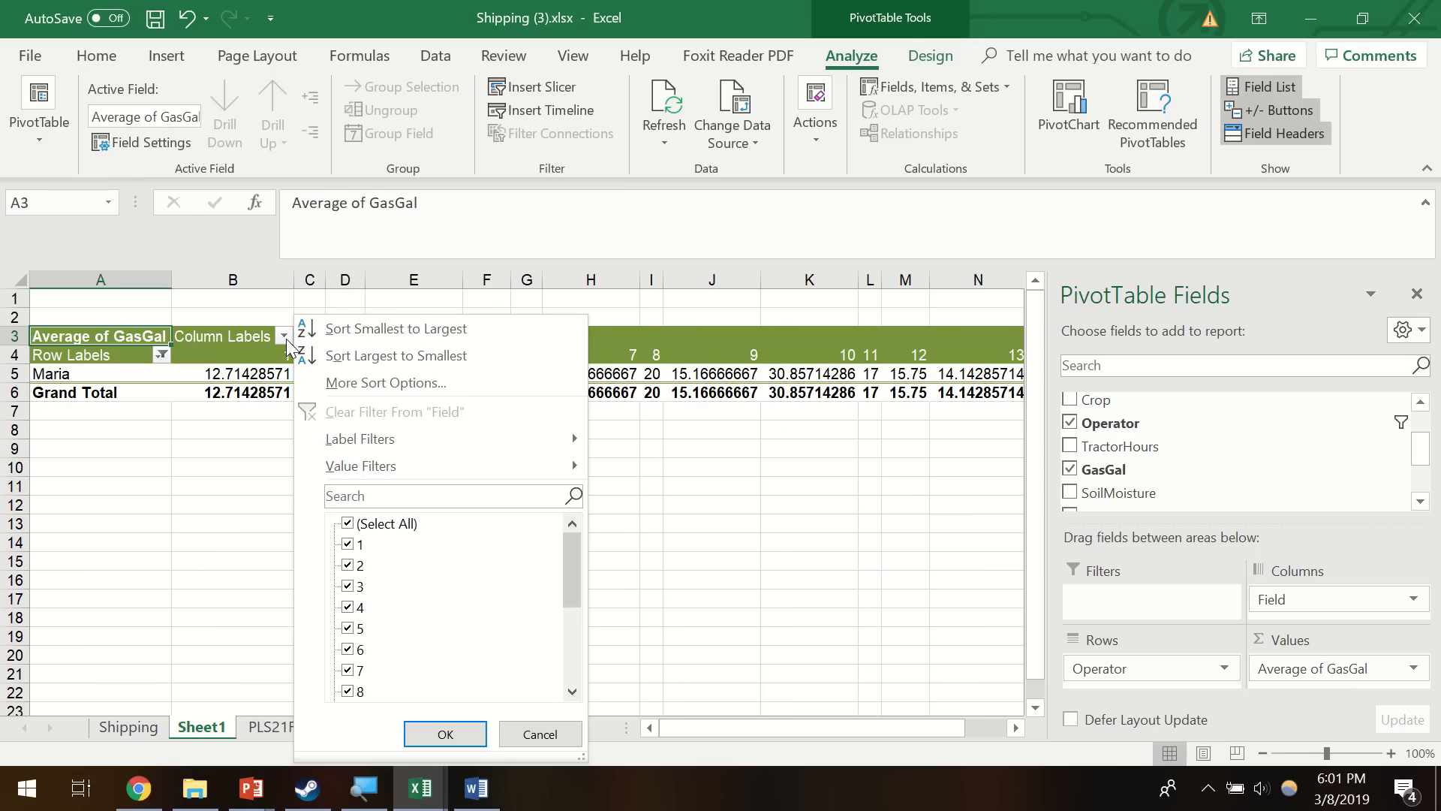
pyautogui.click(346, 525)
pyautogui.scroll(-3, 375, 600)
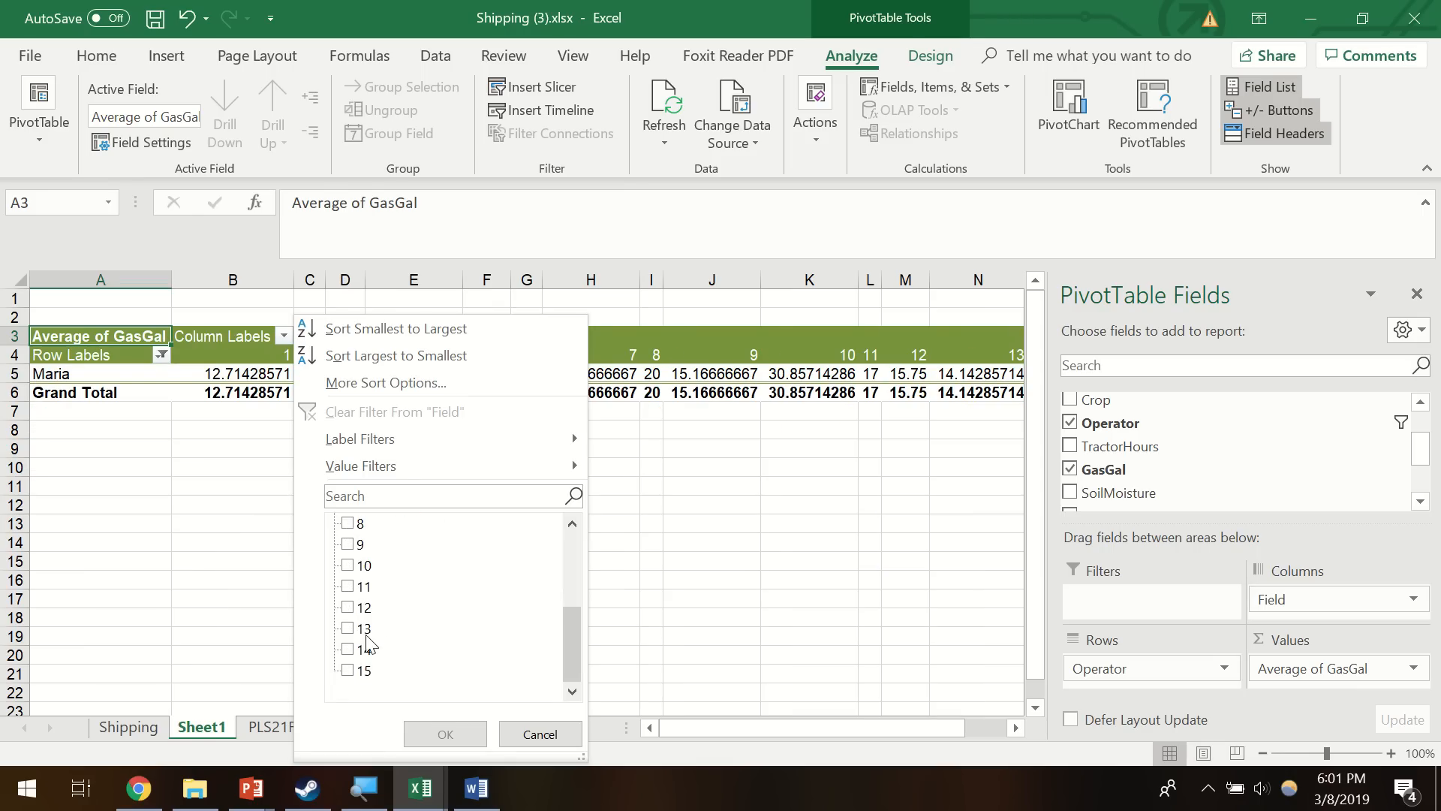
pyautogui.click(353, 628)
pyautogui.click(441, 734)
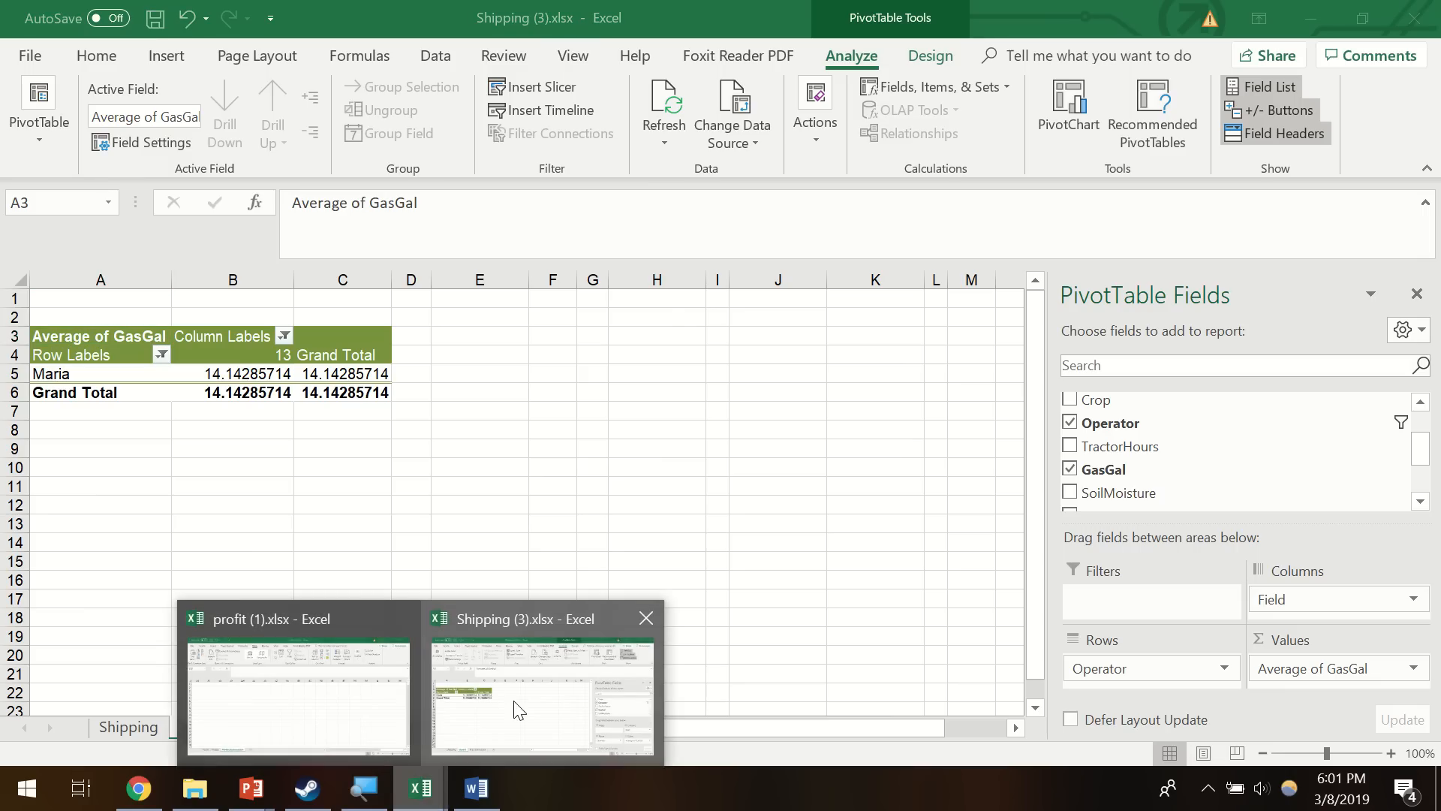
# - Examine the Grand Total average of GasGal for field 13 in cell B6
pyautogui.click(495, 797)
pyautogui.click(477, 788)
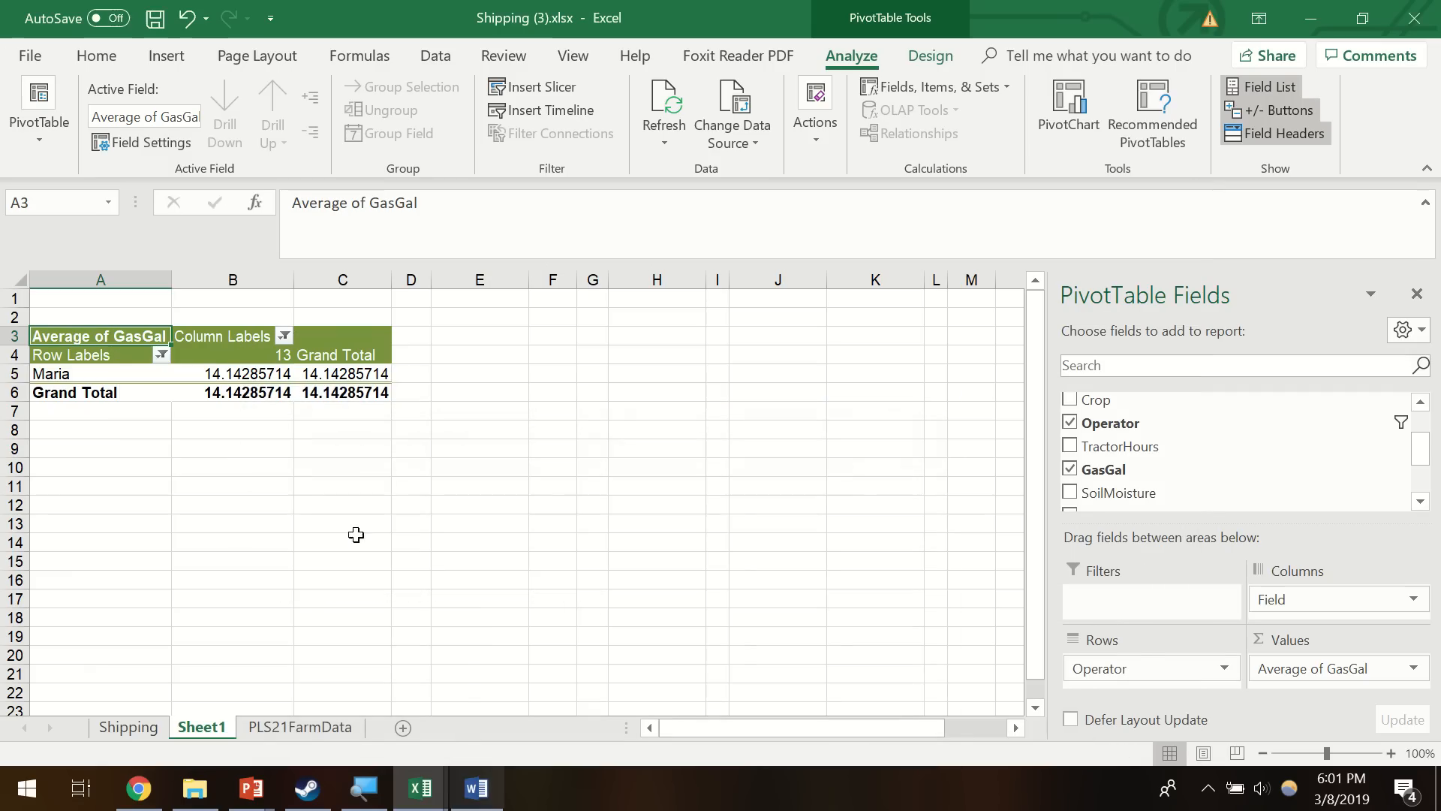
pyautogui.click(225, 394)
pyautogui.moveTo(204, 393)
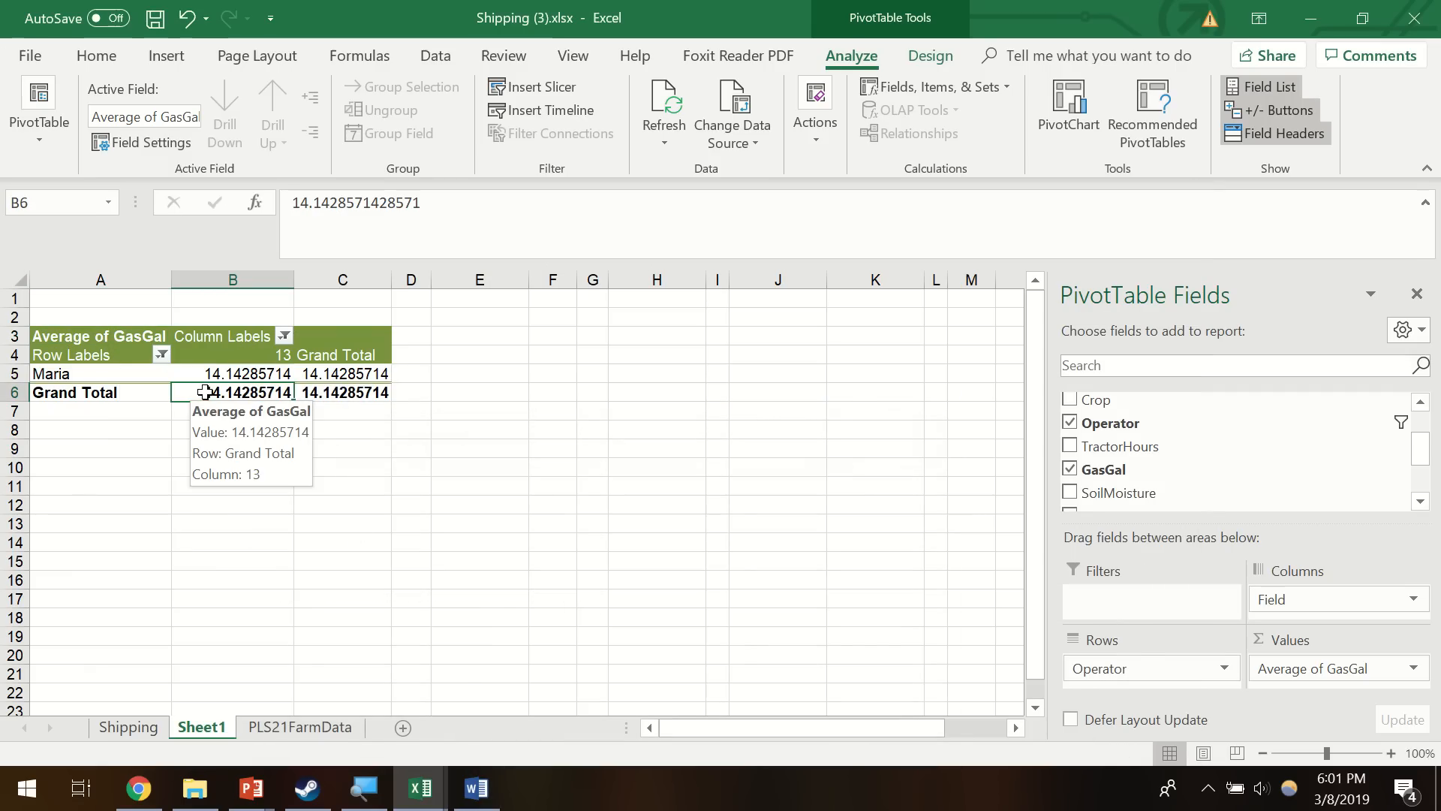
pyautogui.moveTo(263, 394)
pyautogui.mouseDown()
pyautogui.moveTo(321, 397)
pyautogui.moveTo(234, 398)
pyautogui.mouseUp()
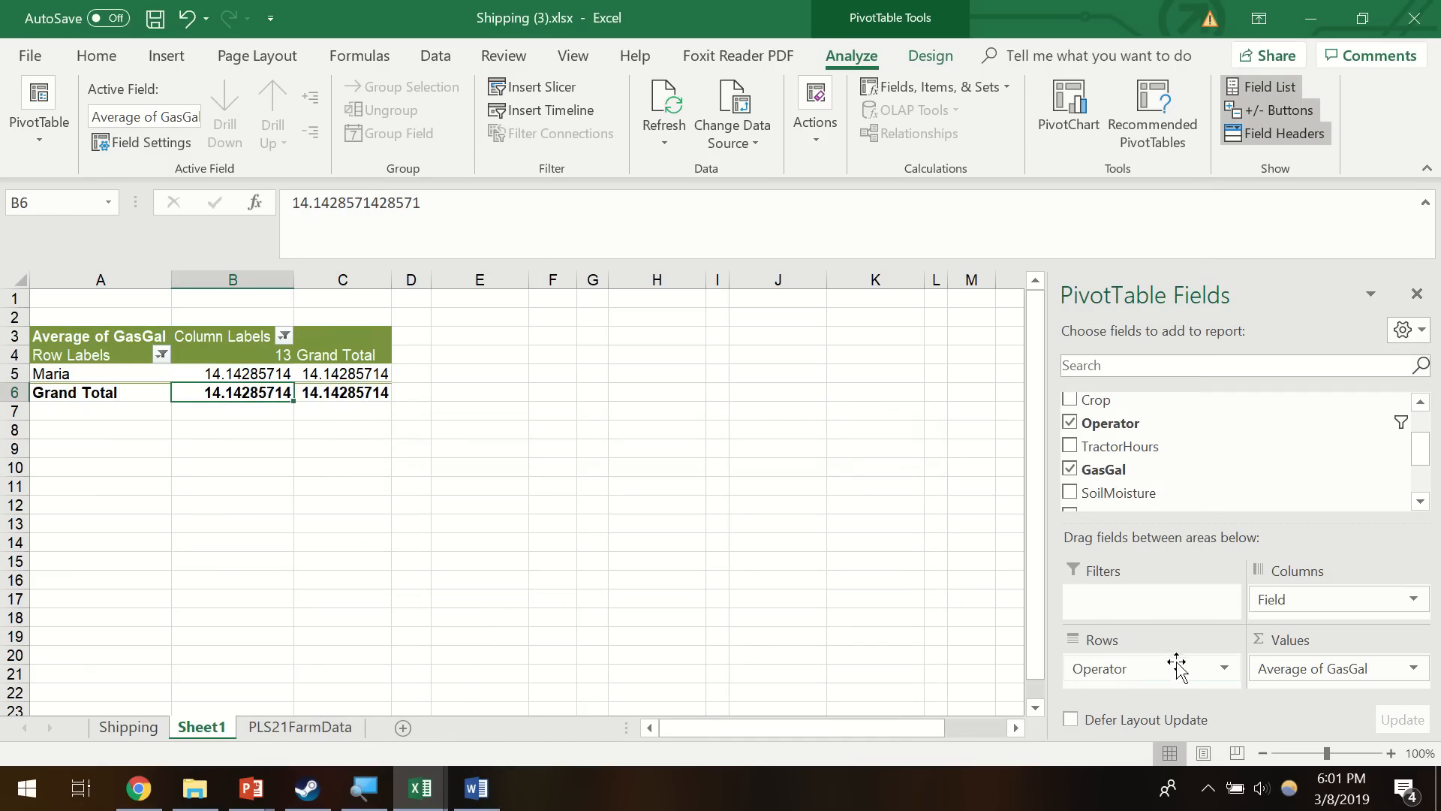
# - Move both Operator and Field into the PivotTable's report filters
pyautogui.moveTo(1164, 669); pyautogui.dragTo(1154, 612)
pyautogui.moveTo(1277, 600); pyautogui.dragTo(1157, 608)
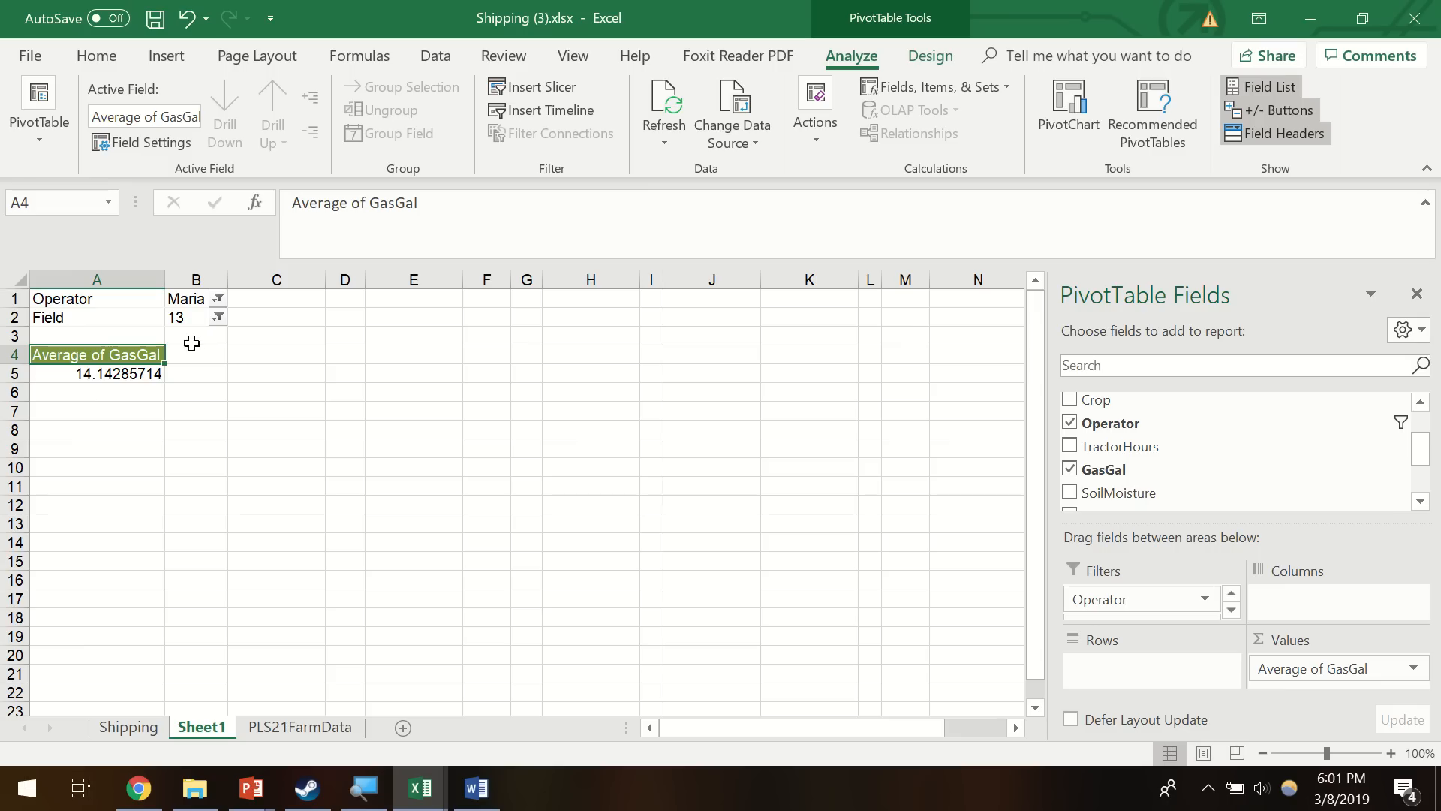
pyautogui.moveTo(85, 374)
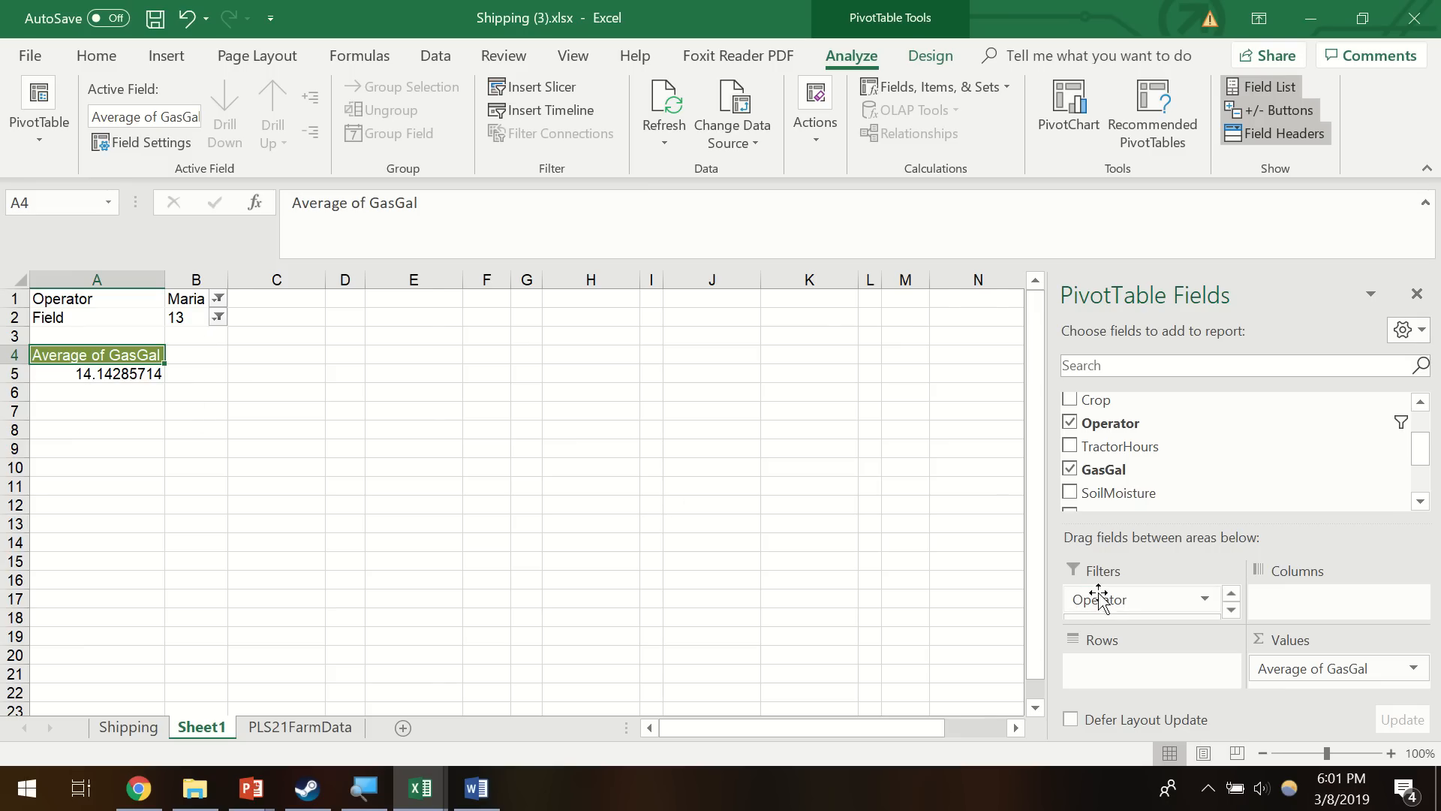
# - Move Operator from the report filters to the PivotTable columns and select the average GasGal value in B6
pyautogui.moveTo(1100, 598); pyautogui.dragTo(1268, 601)
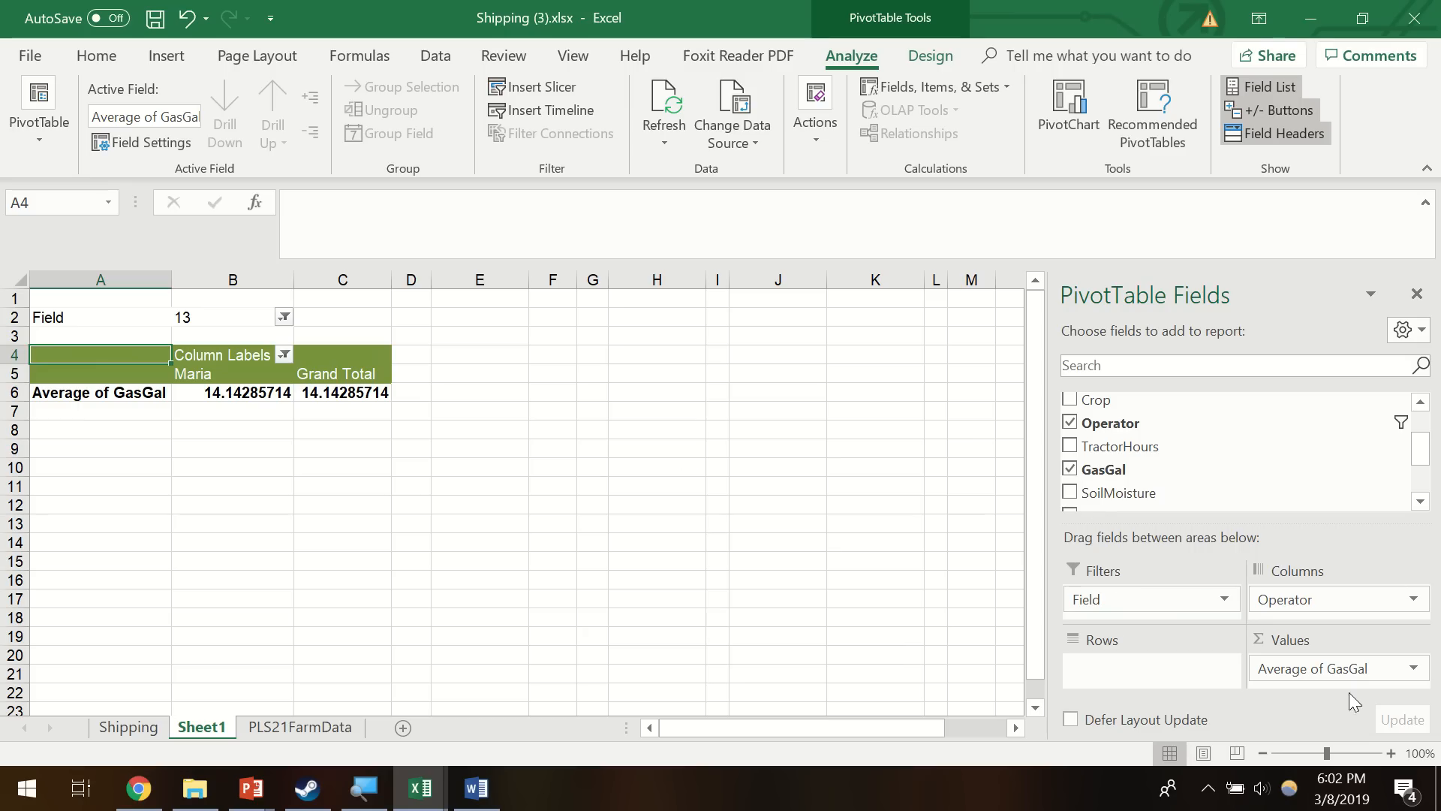
pyautogui.click(197, 392)
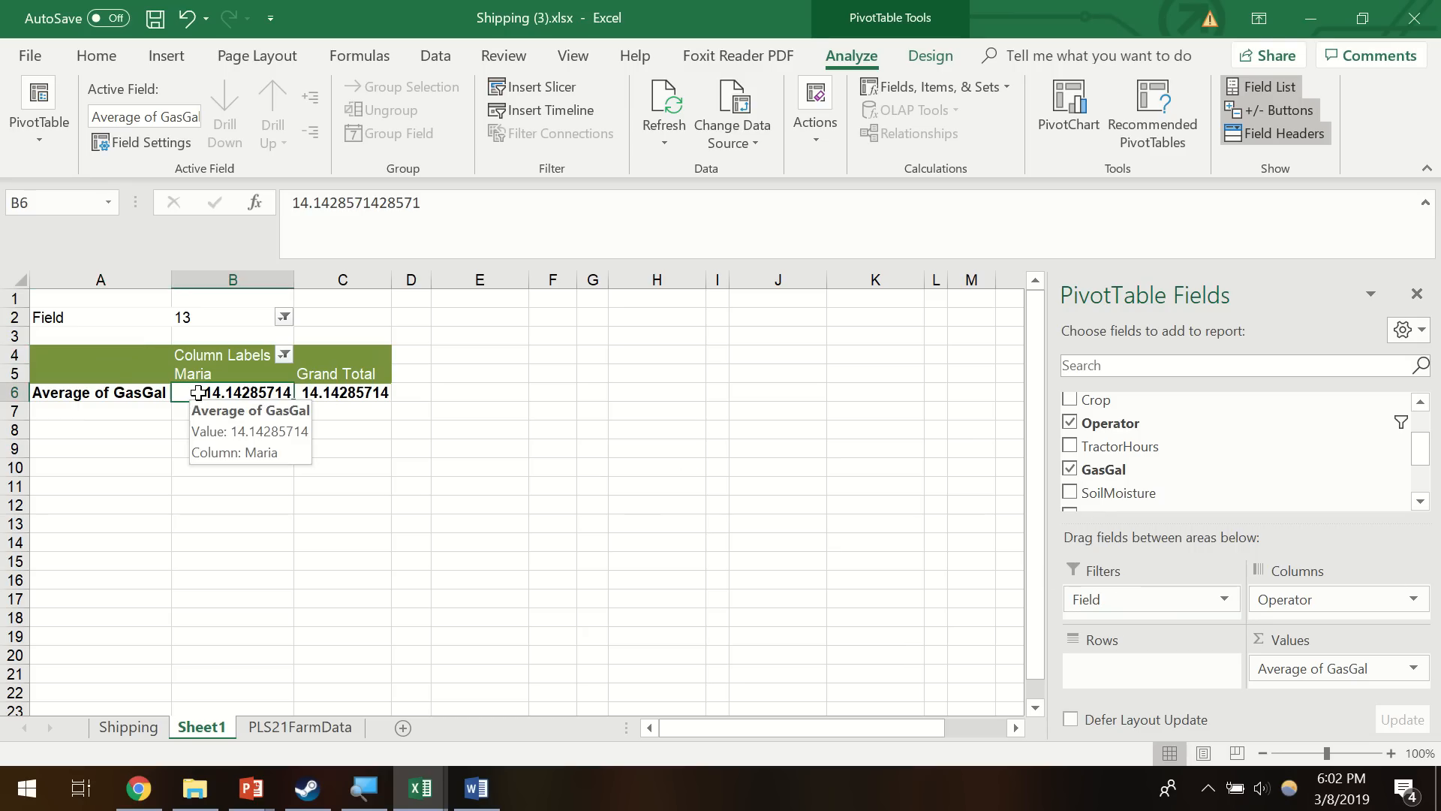
pyautogui.moveTo(269, 393); pyautogui.dragTo(219, 390)
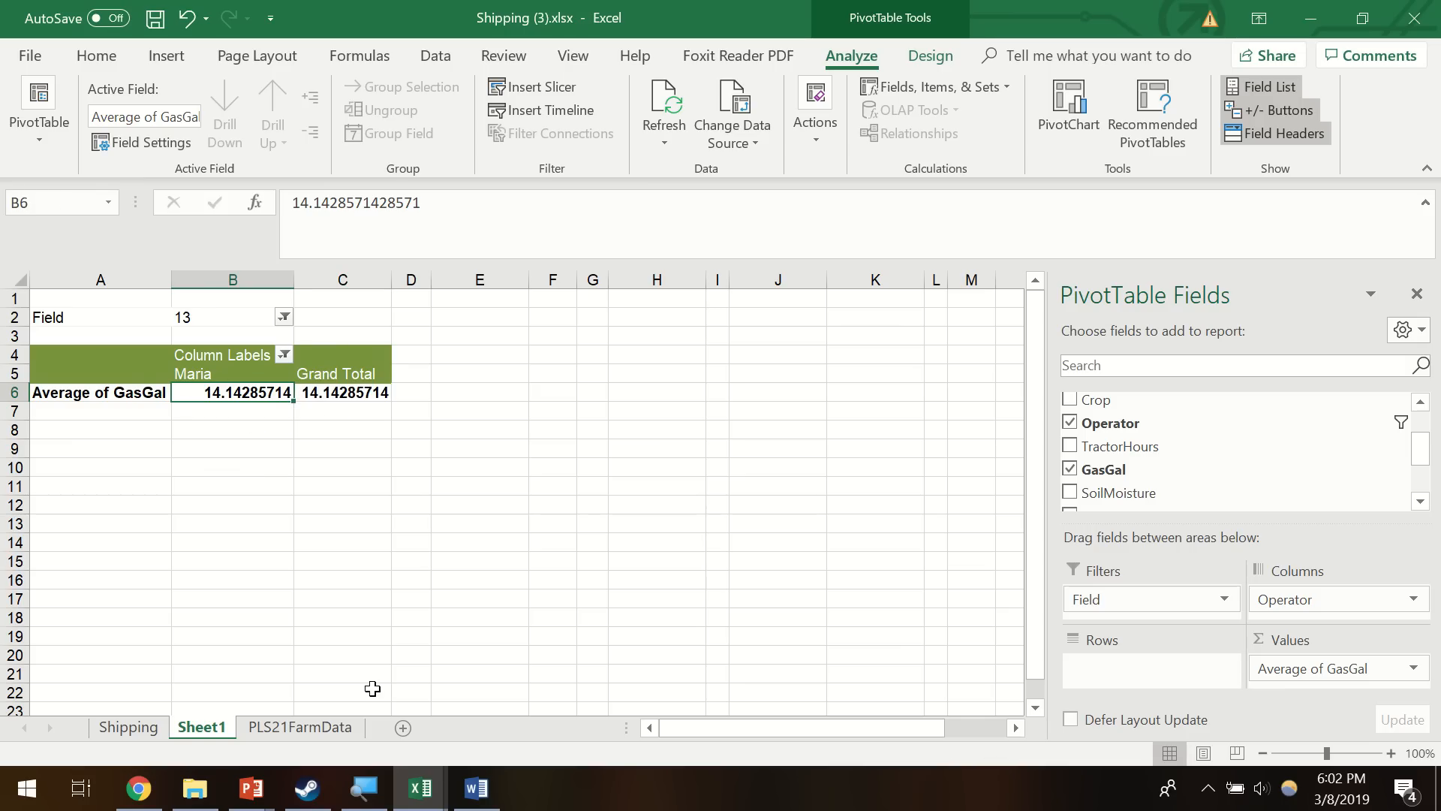
# - Switch to the Word document and select the remaining criteria, from "Field 13" through the operator's name
pyautogui.click(420, 788)
pyautogui.click(476, 787)
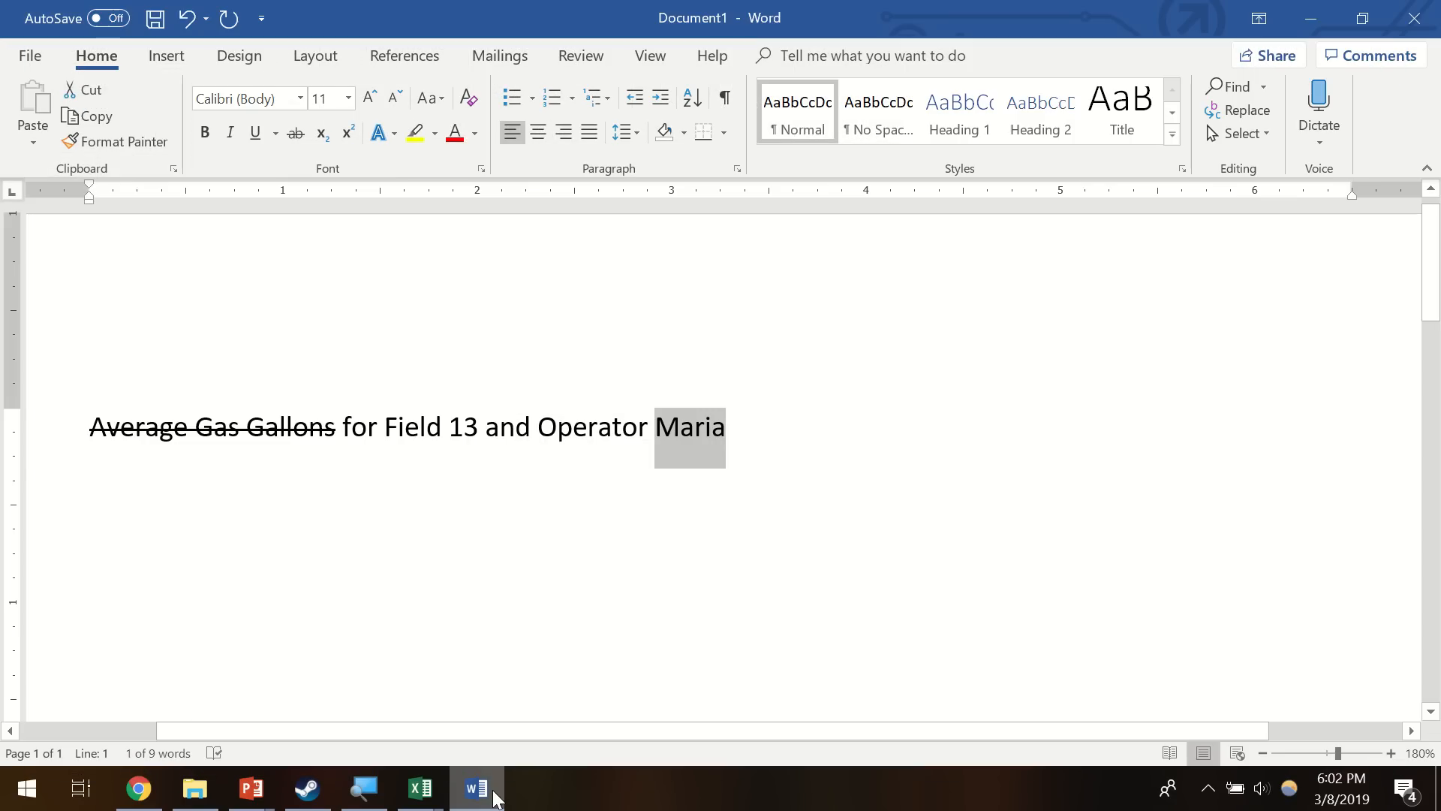
pyautogui.moveTo(383, 431); pyautogui.dragTo(753, 425)
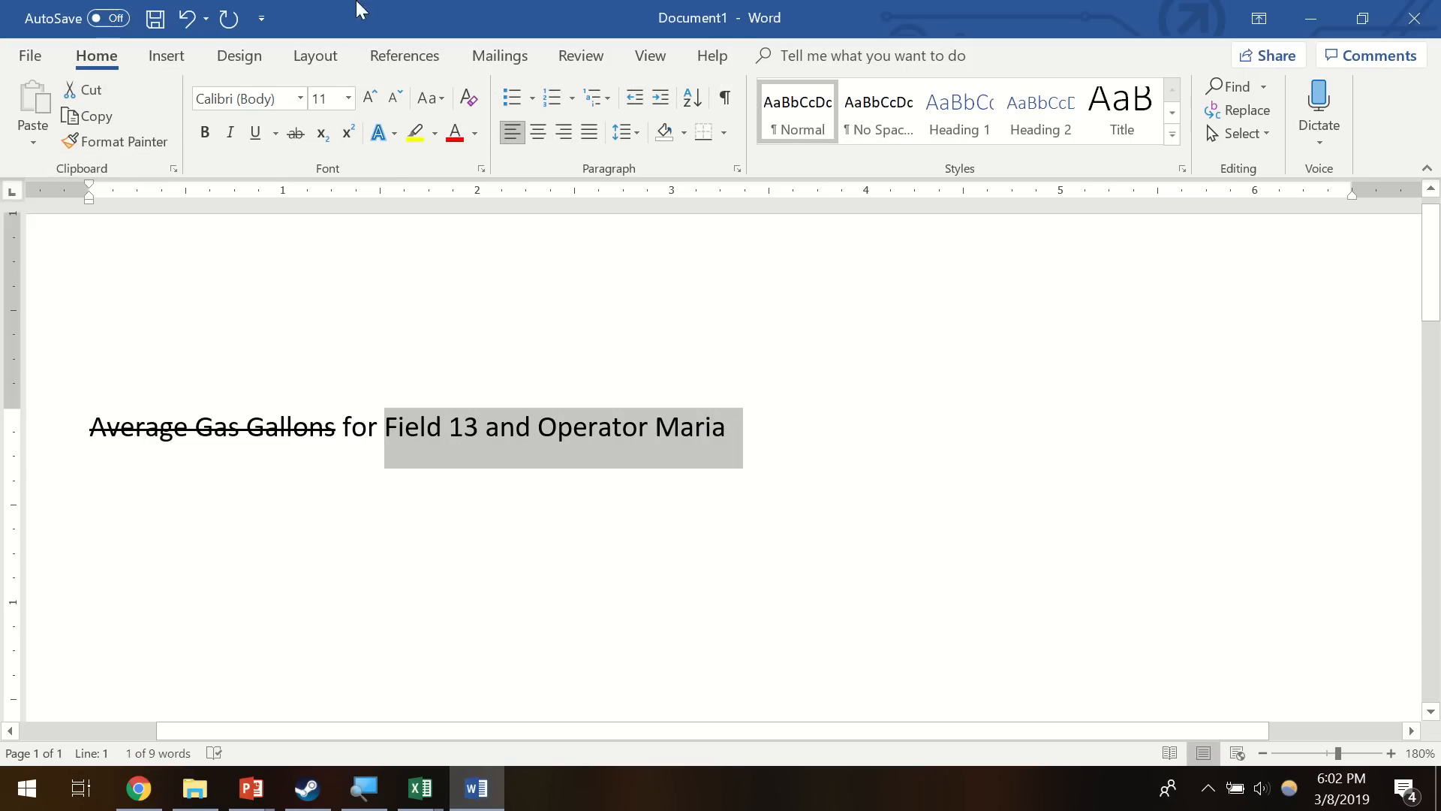
# - Strike through the selected field and operator criteria, and switch to the Shipping sheet of the Excel workbook
pyautogui.click(295, 133)
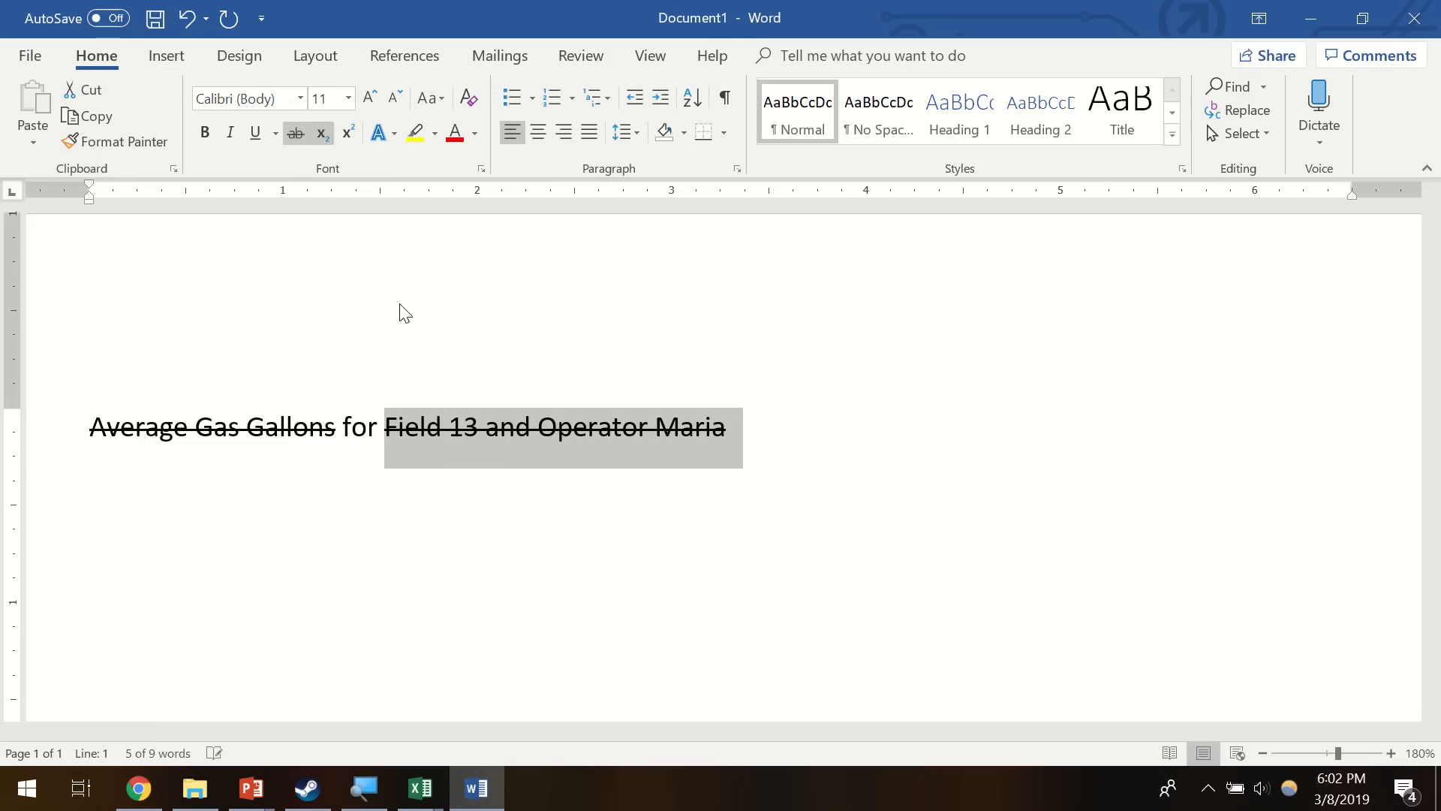
pyautogui.click(420, 788)
pyautogui.click(490, 729)
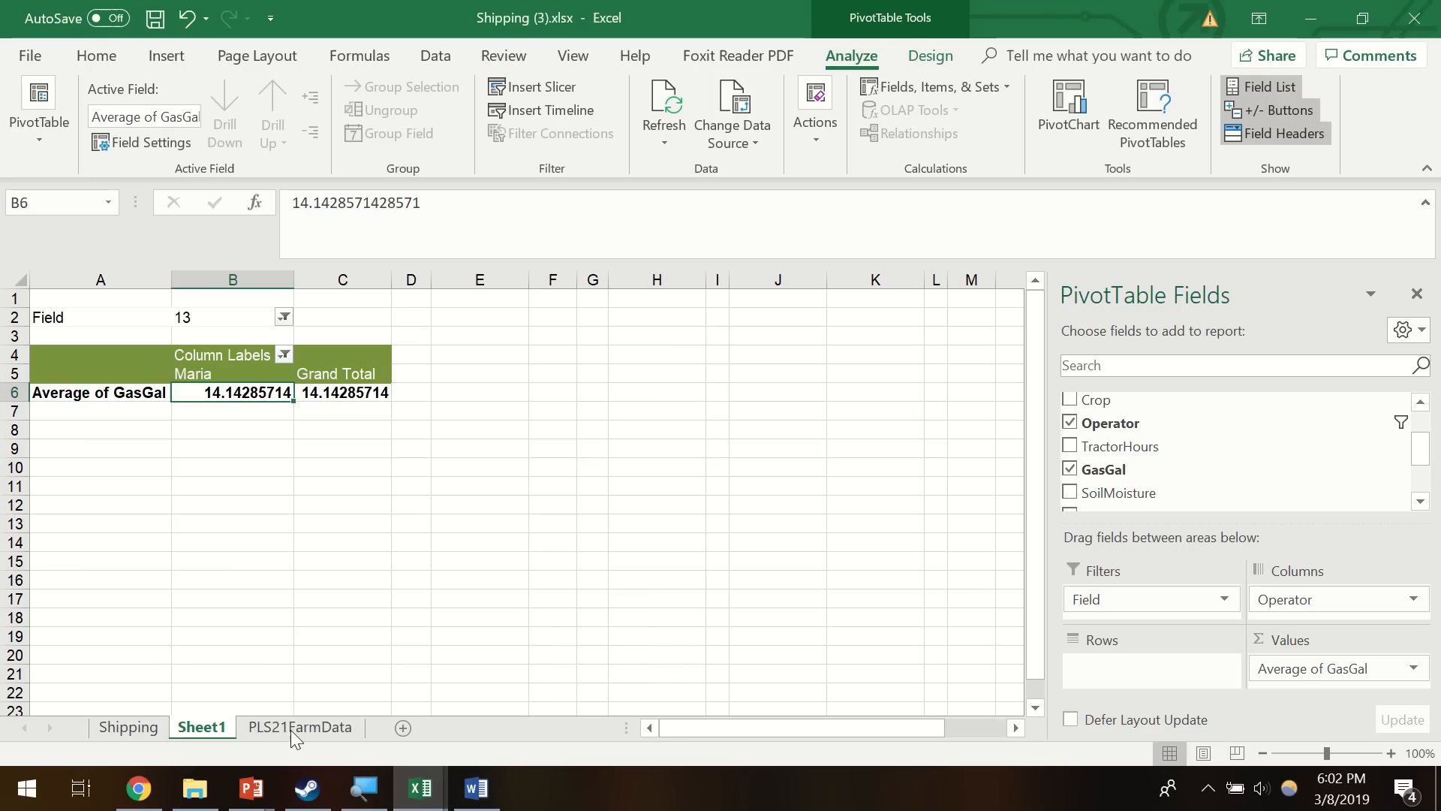
pyautogui.click(146, 733)
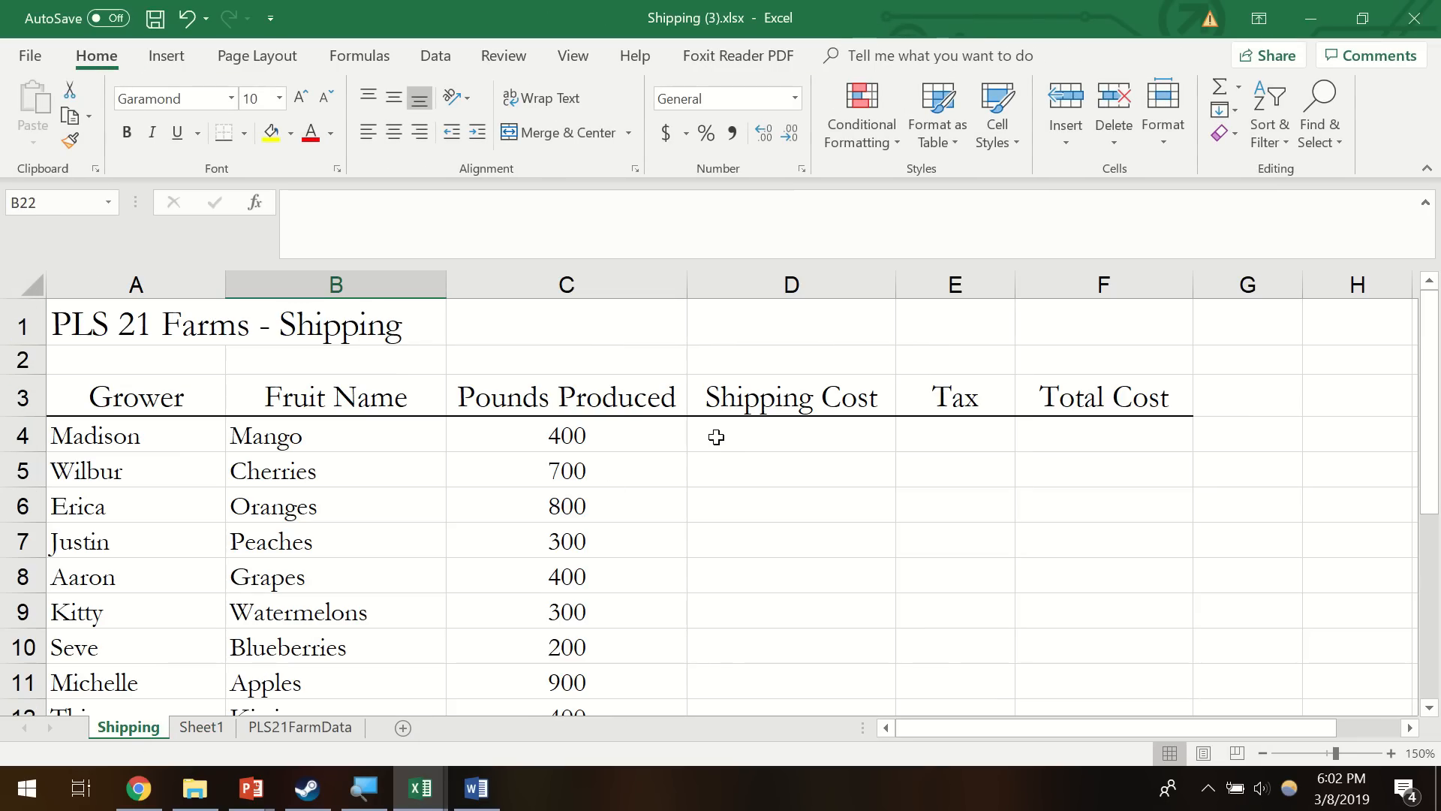
# - Name the Pounds Produced range C4:C16 "Pounds"
pyautogui.scroll(-2, 723, 439)
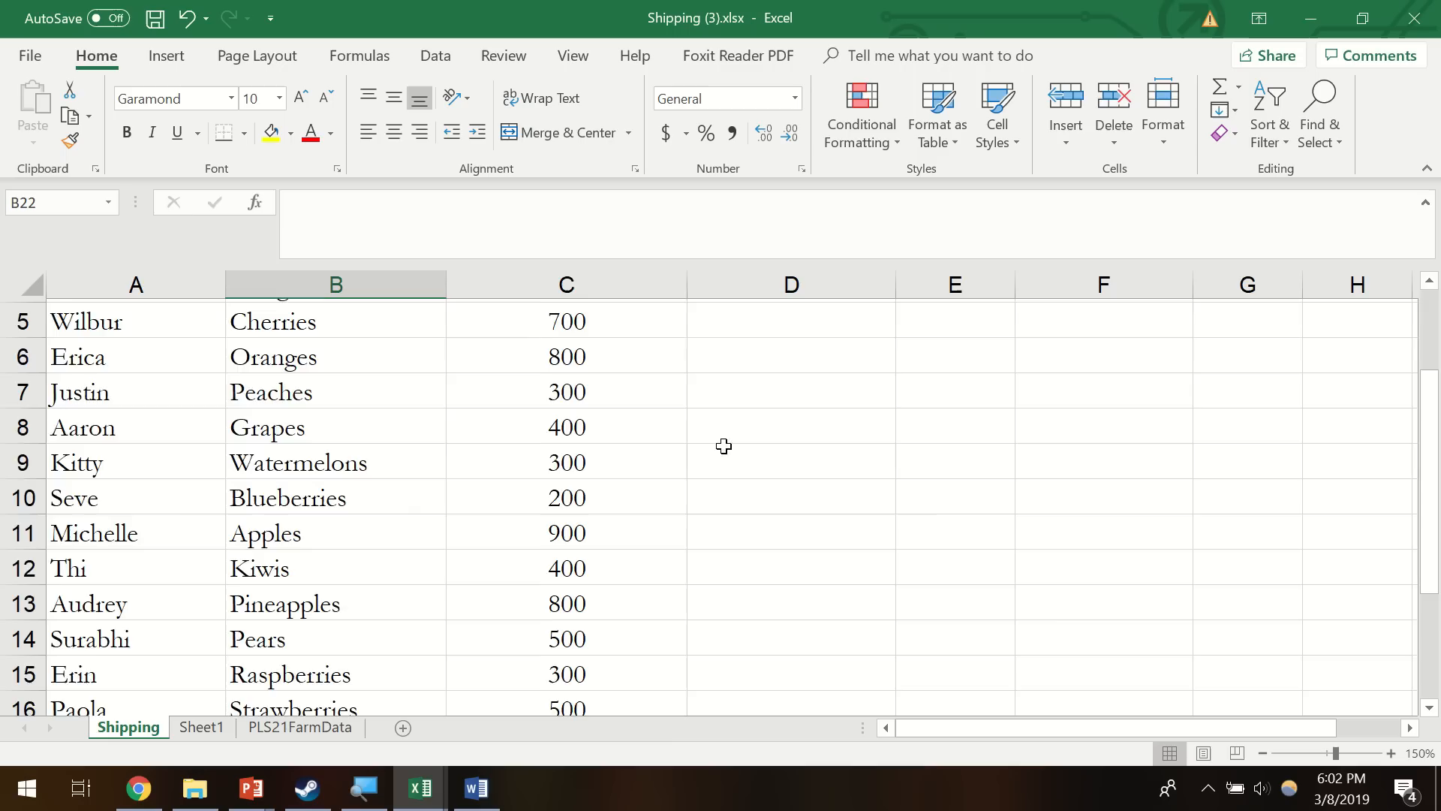
pyautogui.scroll(2, 705, 449)
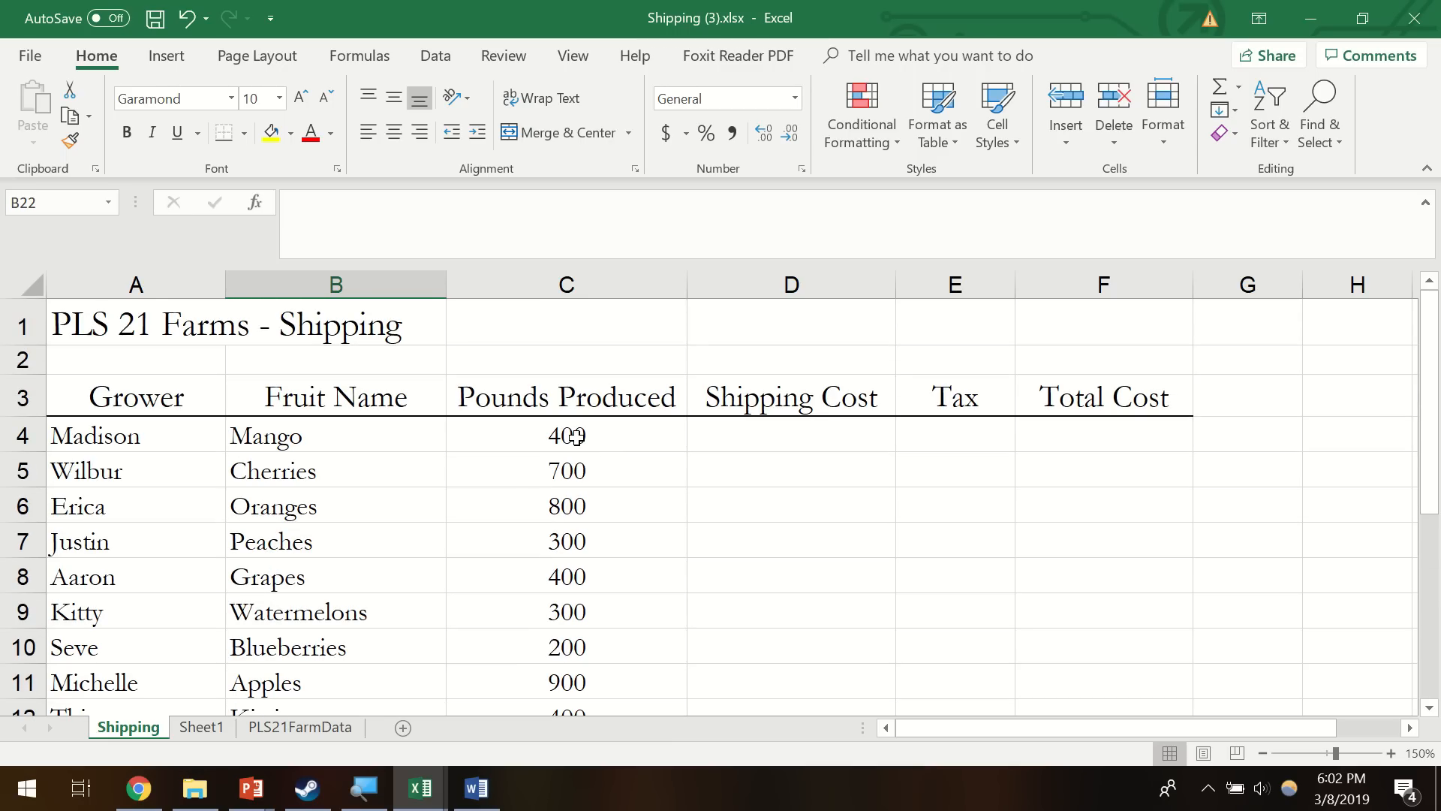
pyautogui.moveTo(576, 436); pyautogui.dragTo(581, 639)
pyautogui.scroll(2, 599, 454)
pyautogui.click(554, 434)
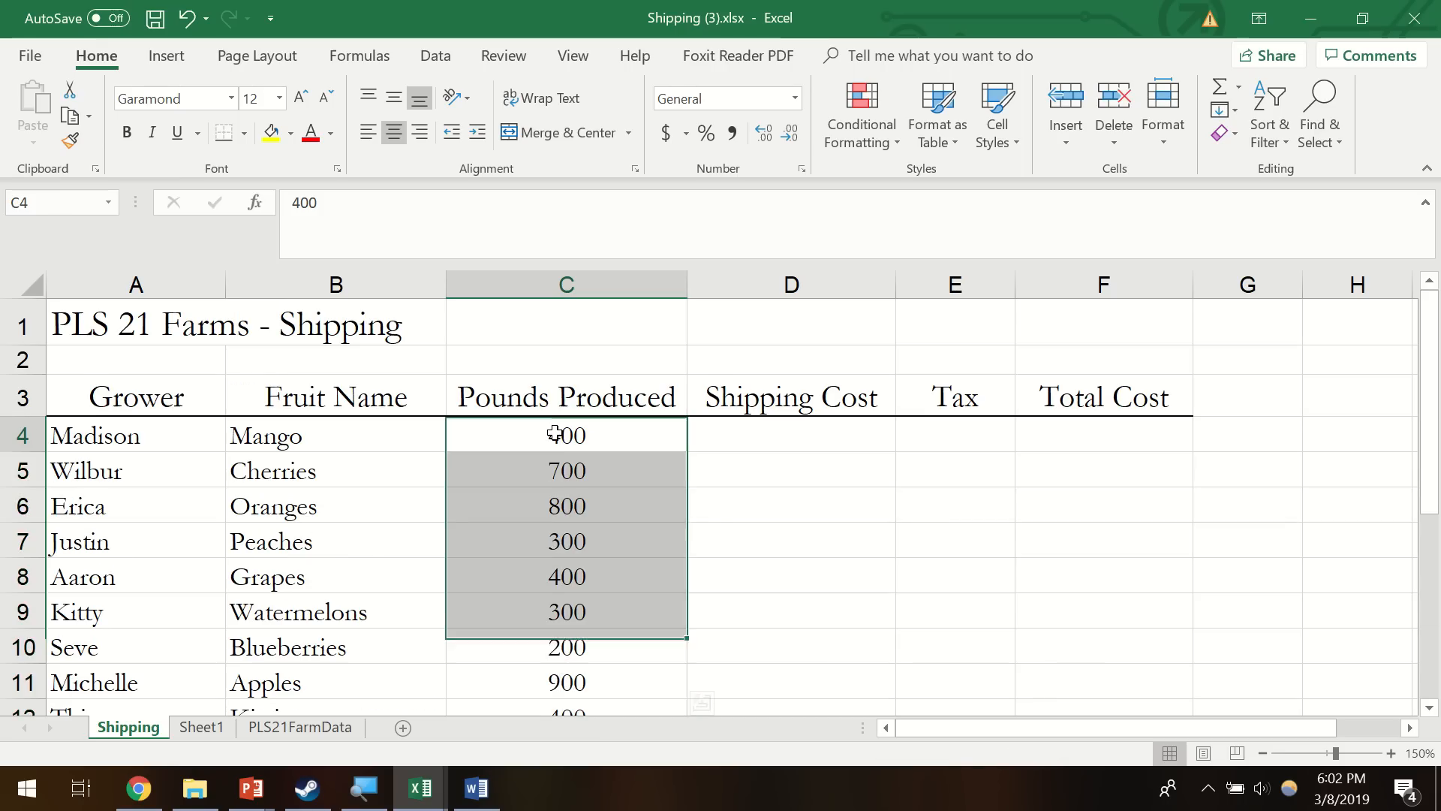
pyautogui.moveTo(554, 434); pyautogui.dragTo(591, 656)
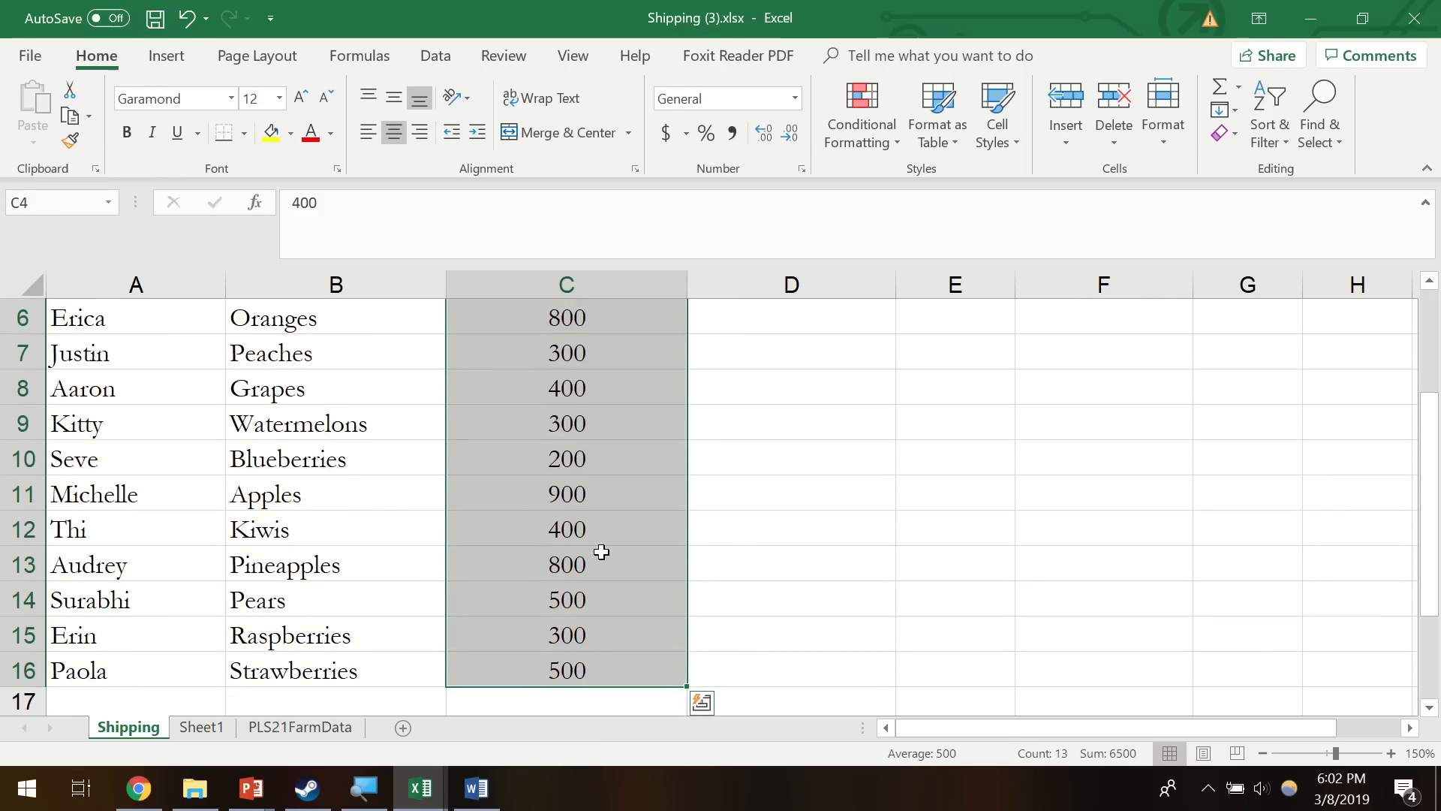
pyautogui.scroll(2, 602, 552)
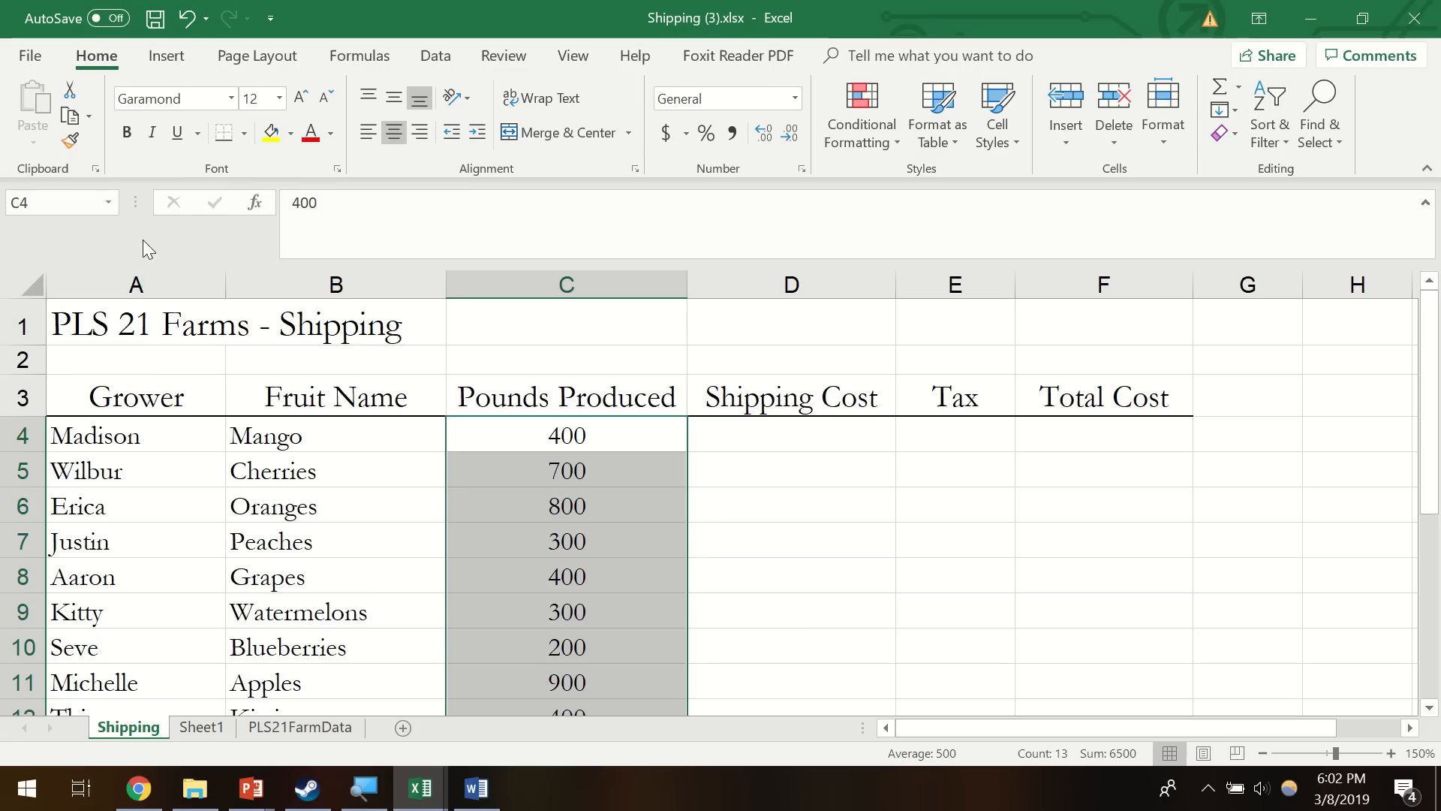
pyautogui.click(51, 200)
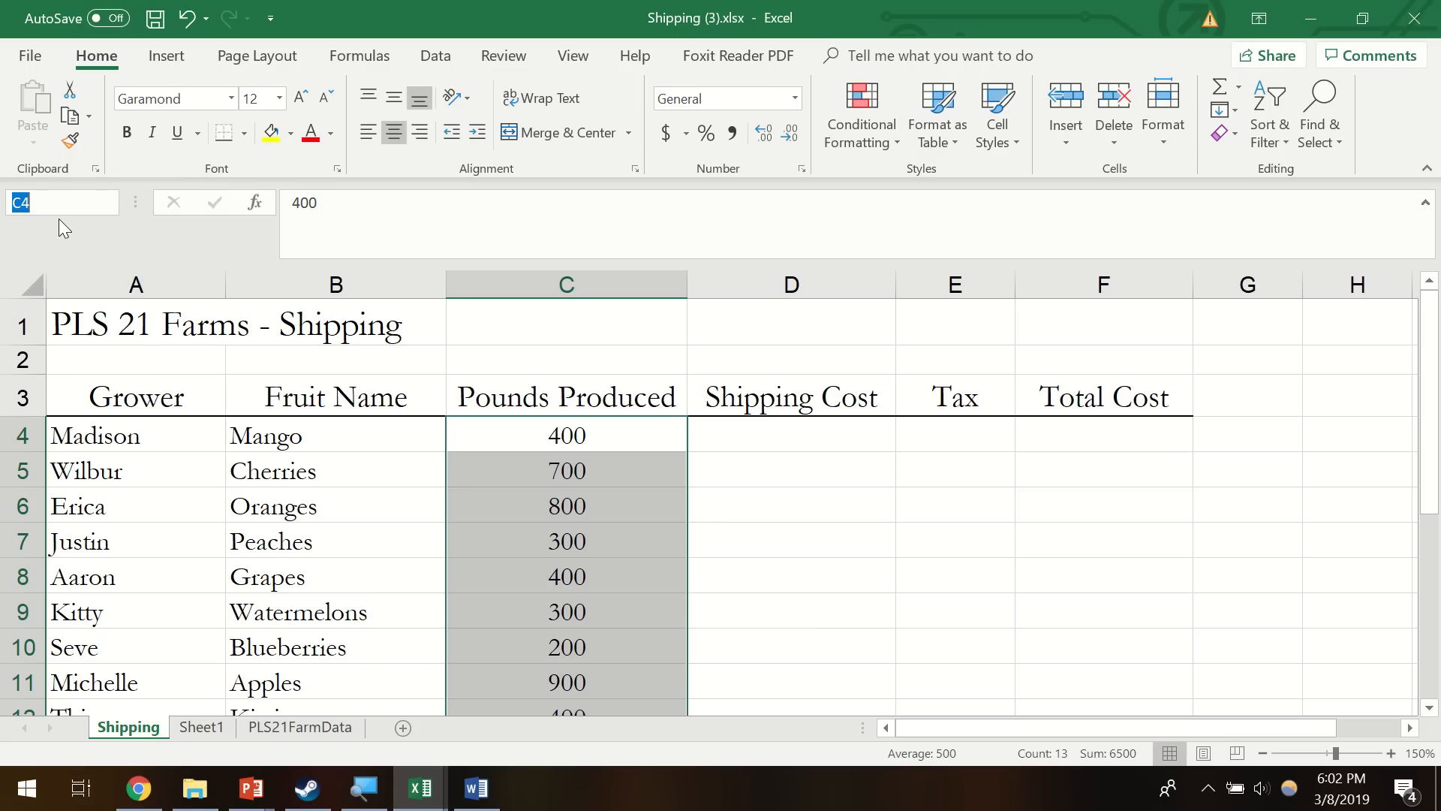
pyautogui.write('Pounds')
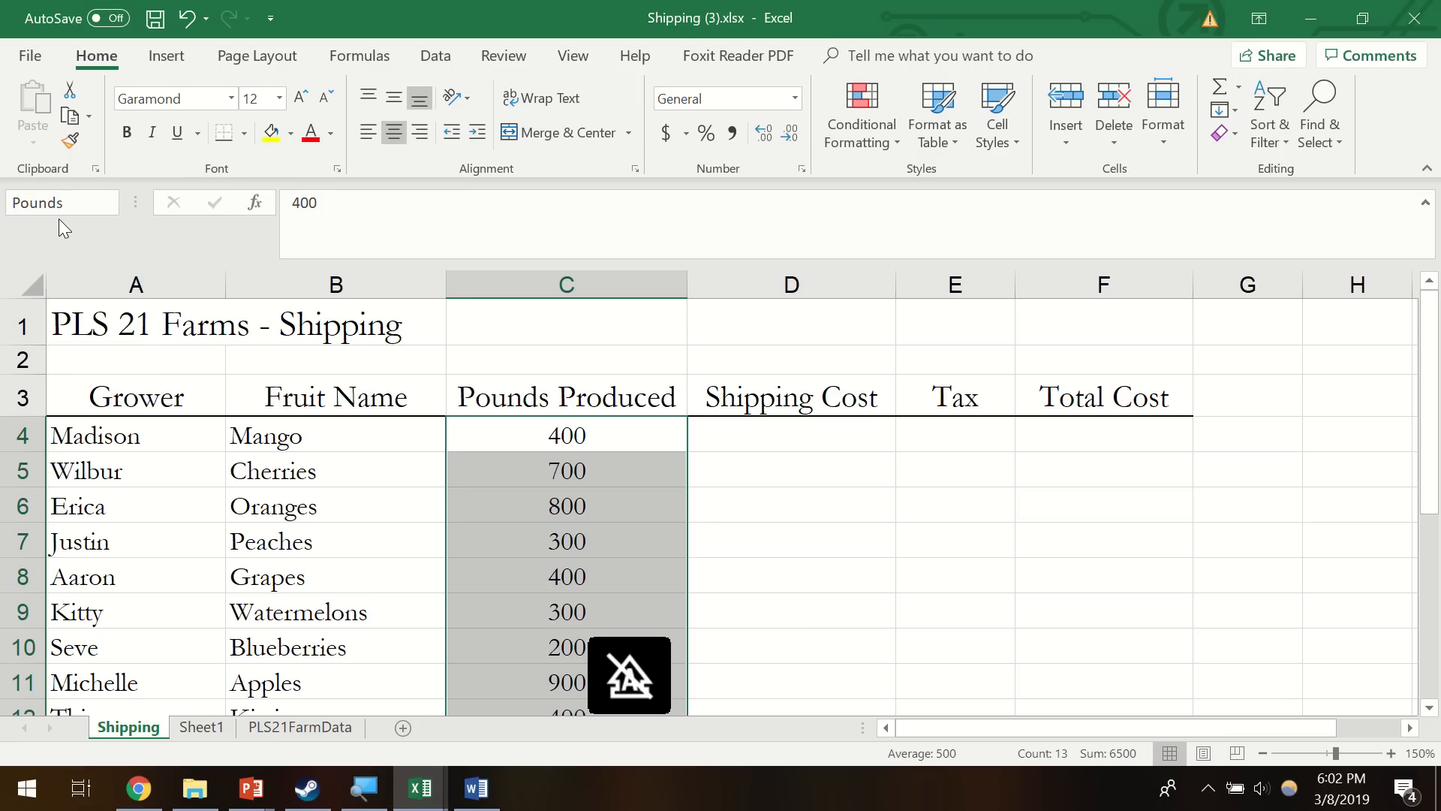
# - Check the named range Pounds by deselecting the cells and recalling the range by its name
pyautogui.click(601, 464)
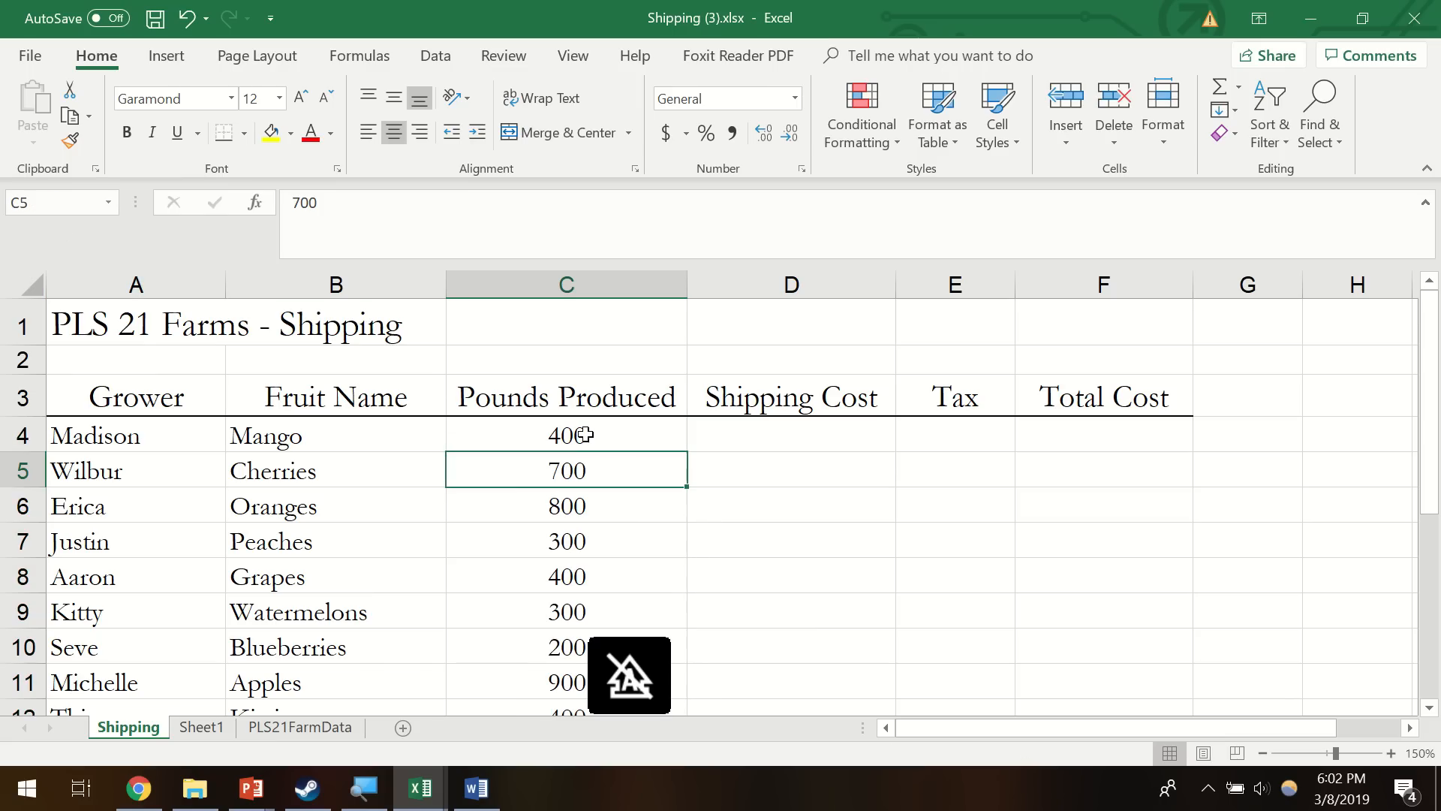
pyautogui.click(561, 433)
pyautogui.click(109, 201)
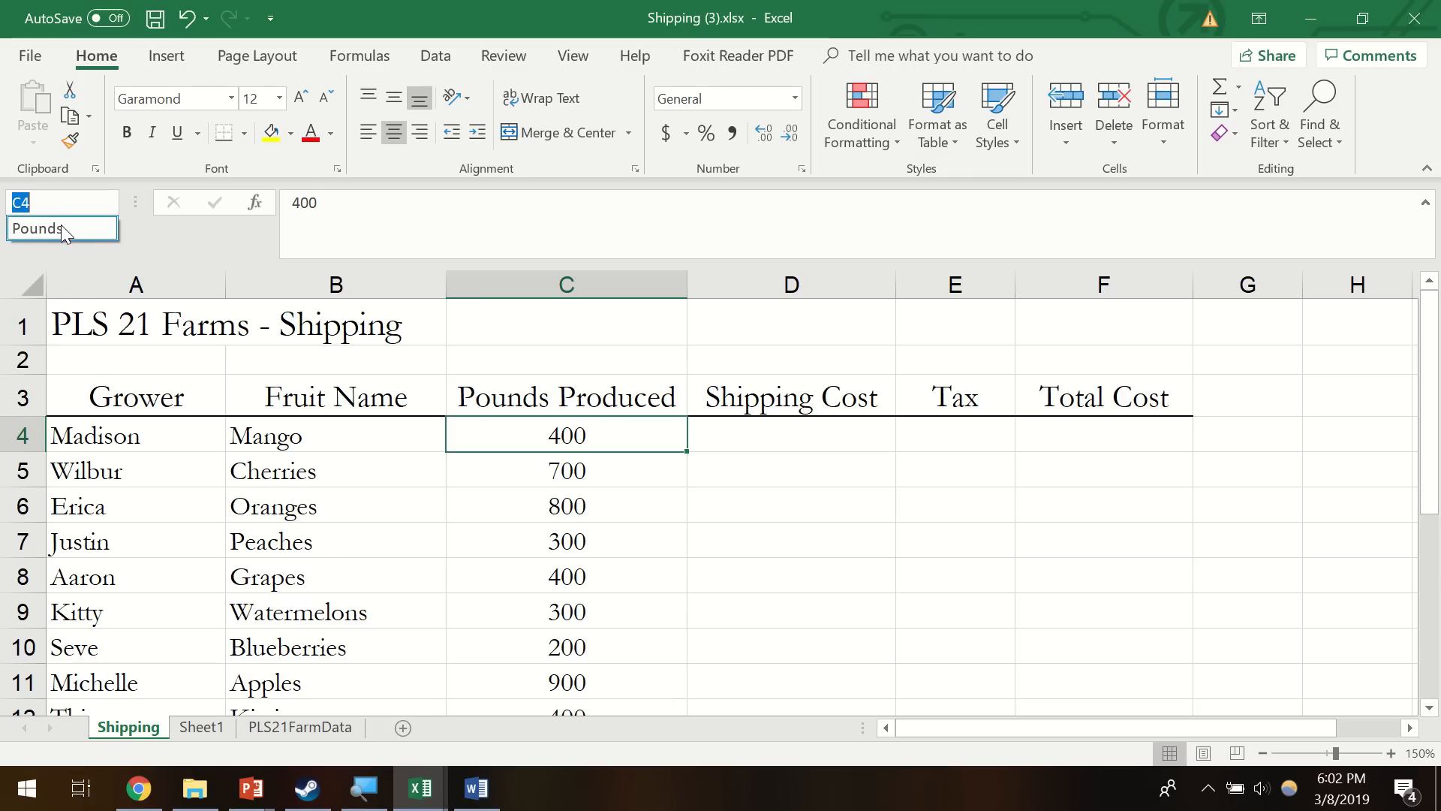
pyautogui.click(33, 226)
# - Name the Cost Per Pound To Ship value in cell C18 "Cost"
pyautogui.scroll(-4, 553, 466)
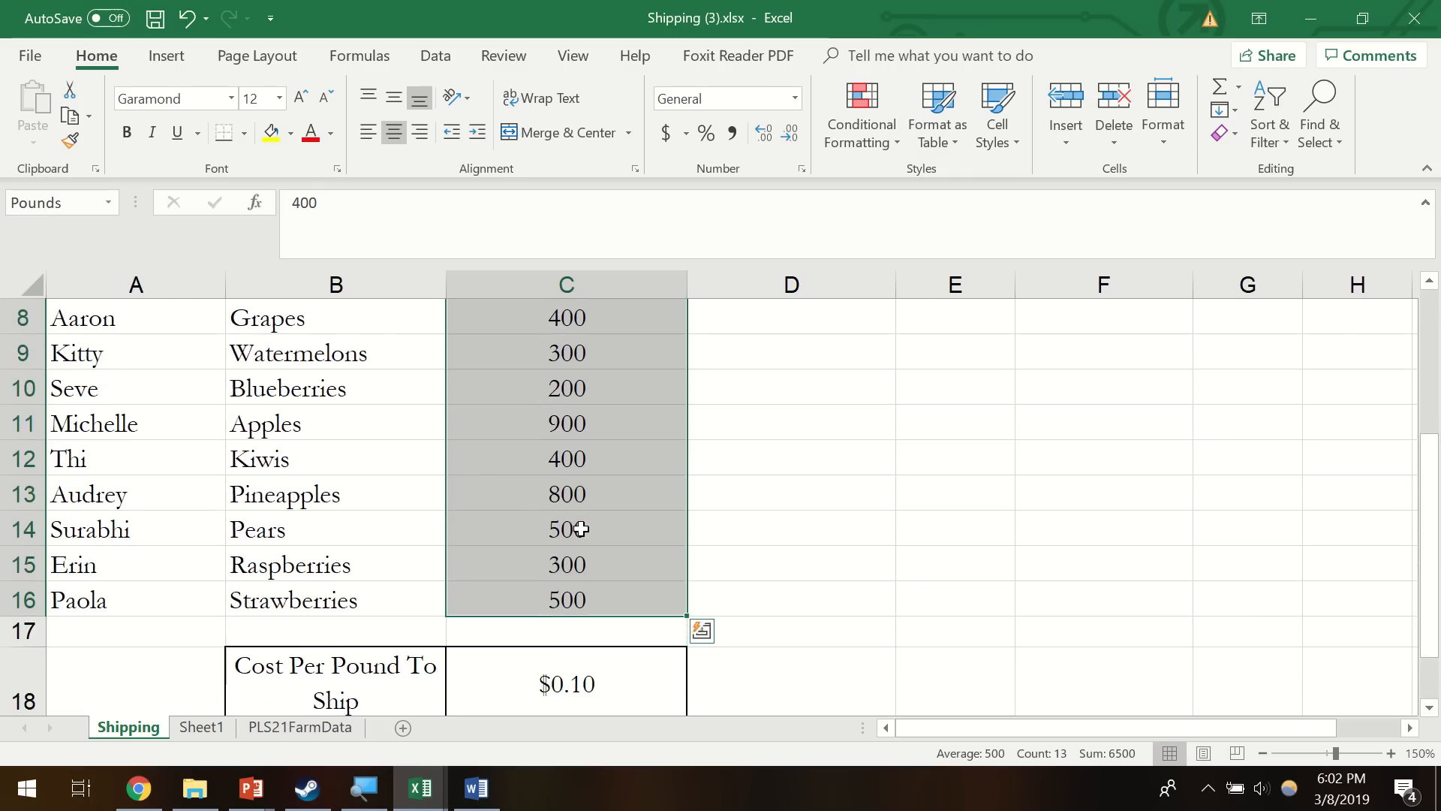
pyautogui.click(553, 409)
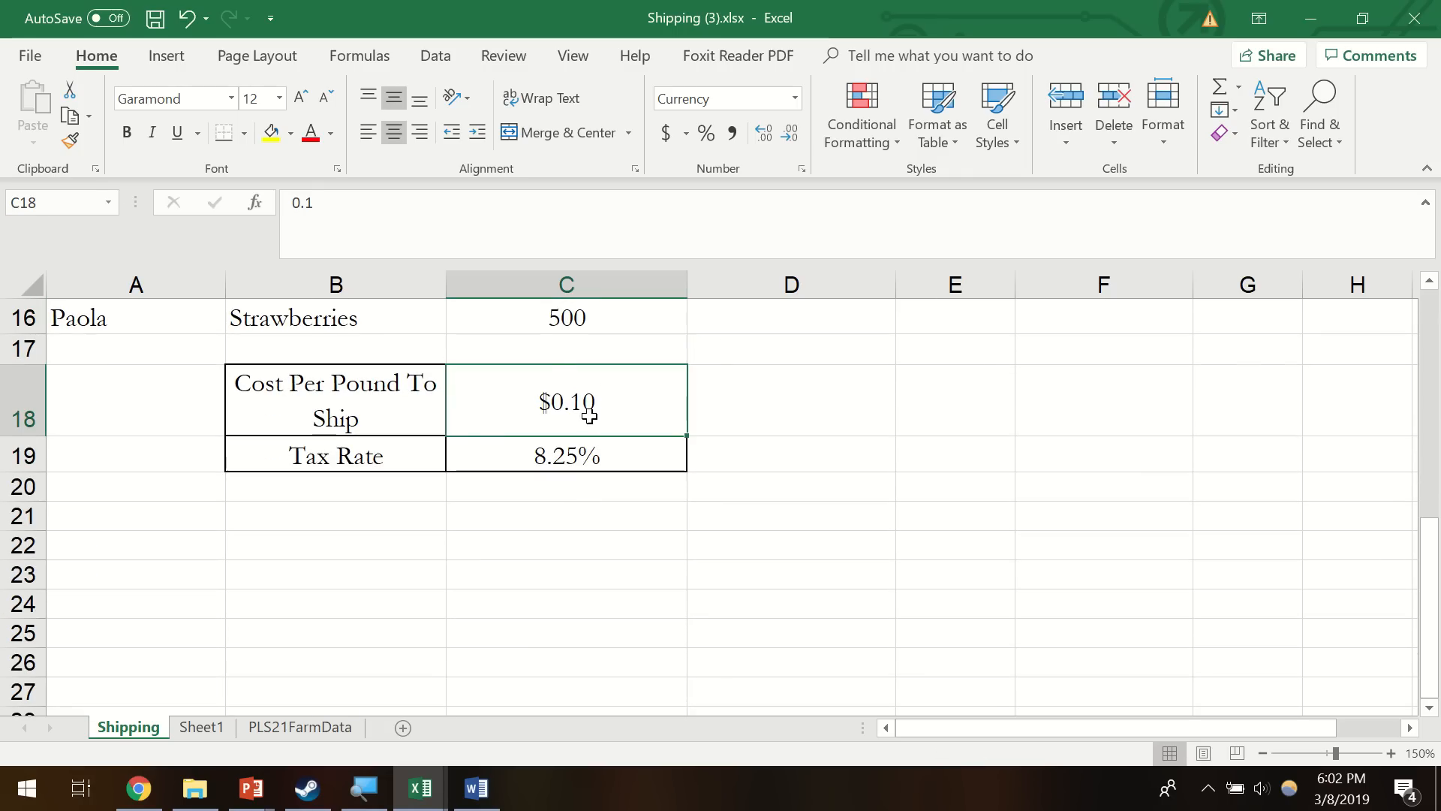
pyautogui.click(67, 201)
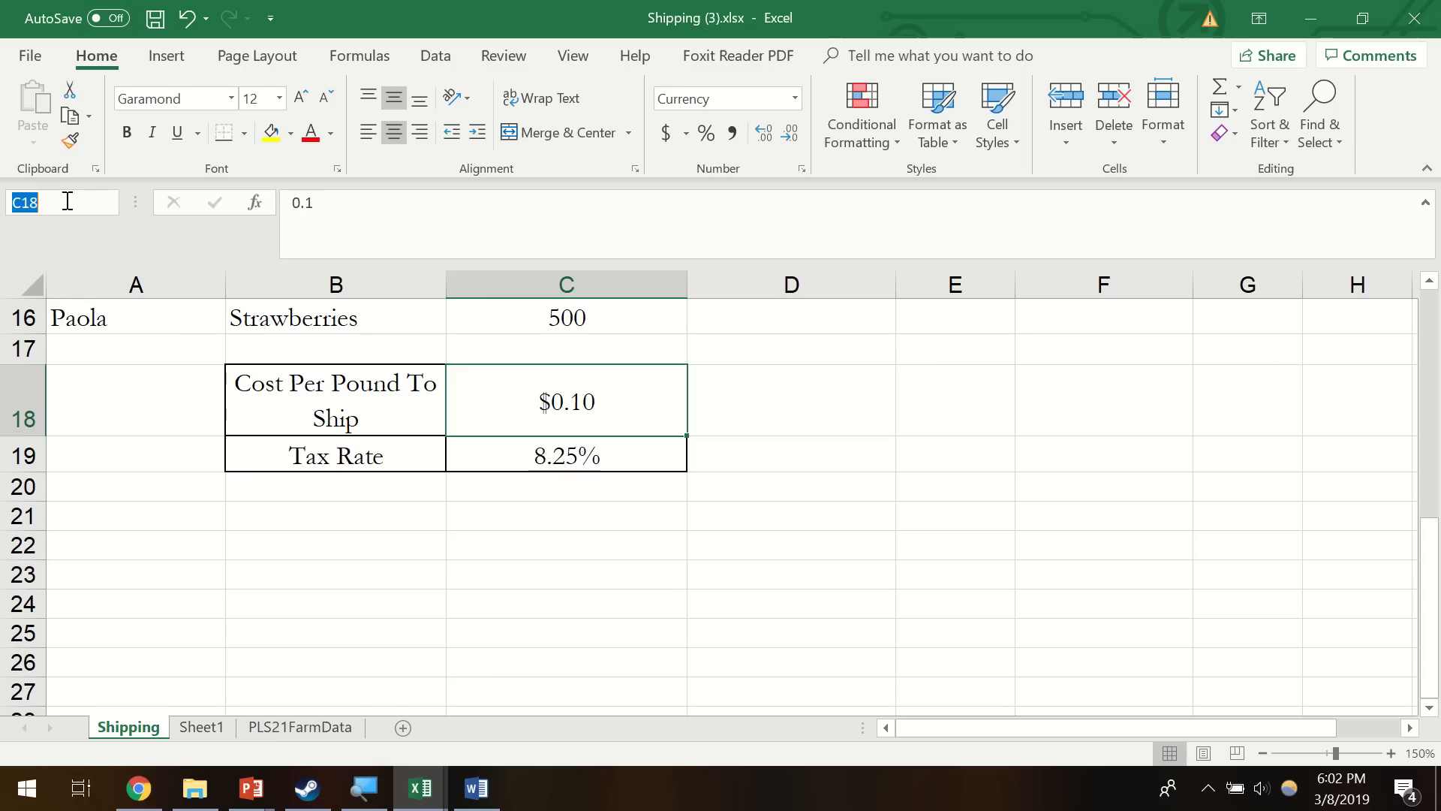
pyautogui.write('Cost')
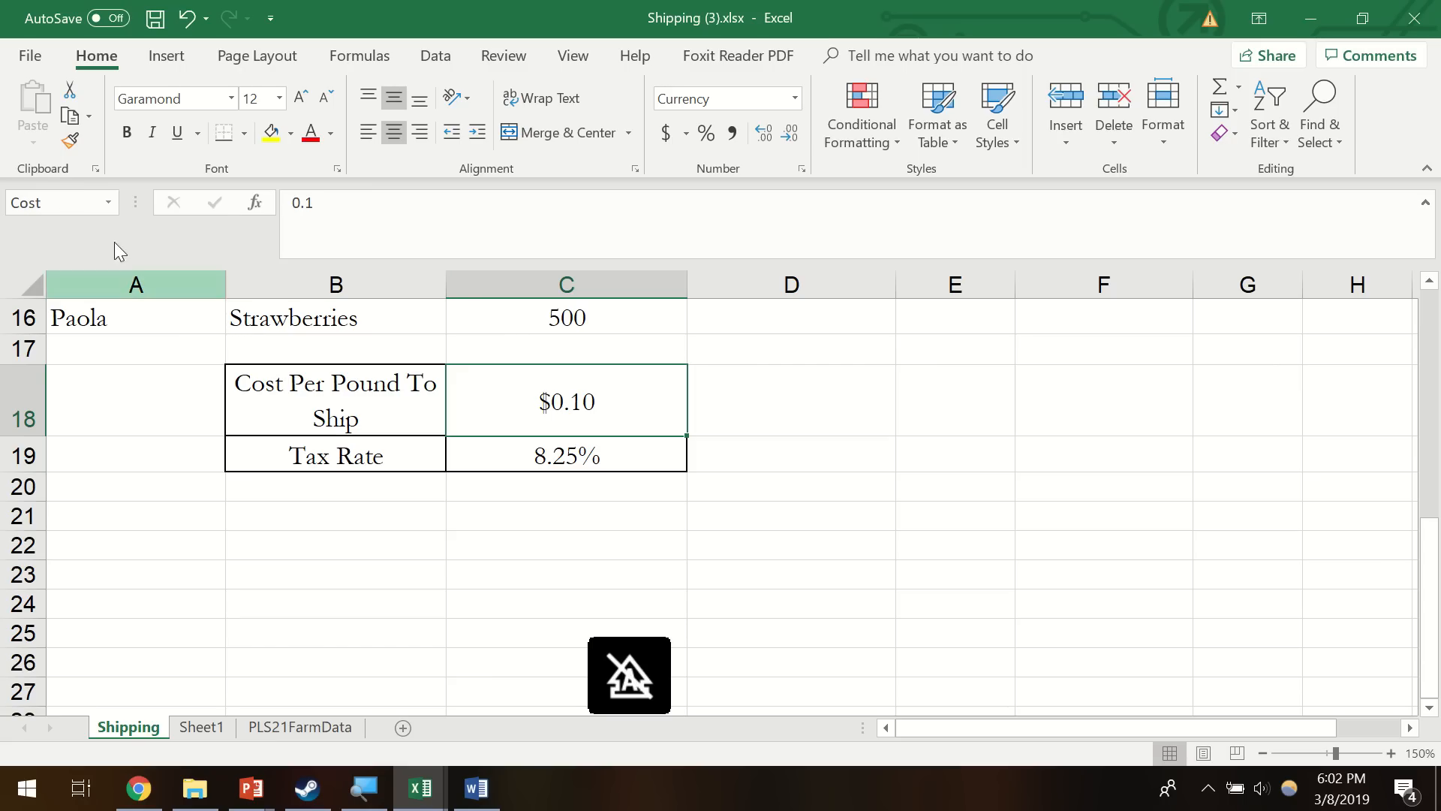
pyautogui.click(69, 201)
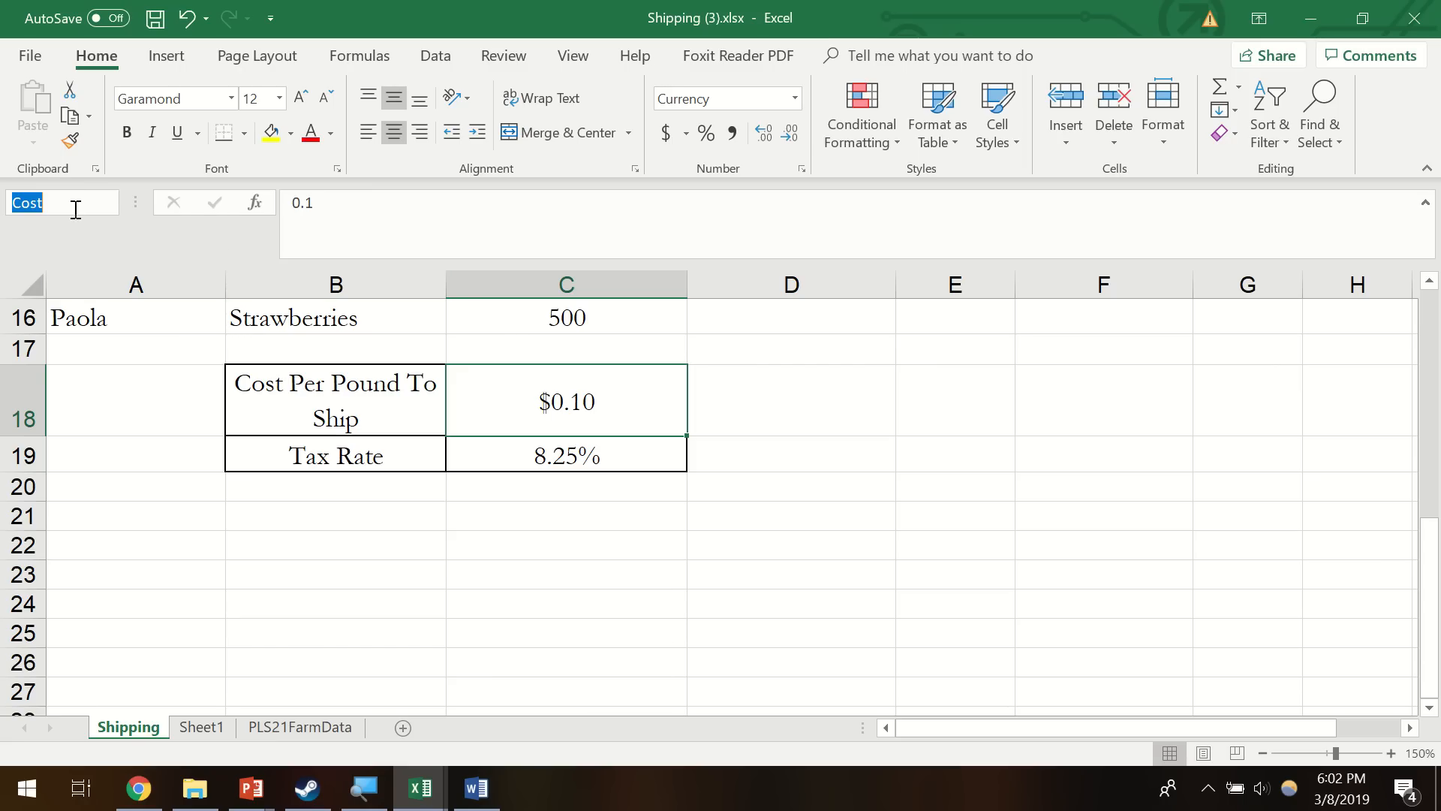
pyautogui.scroll(5, 701, 444)
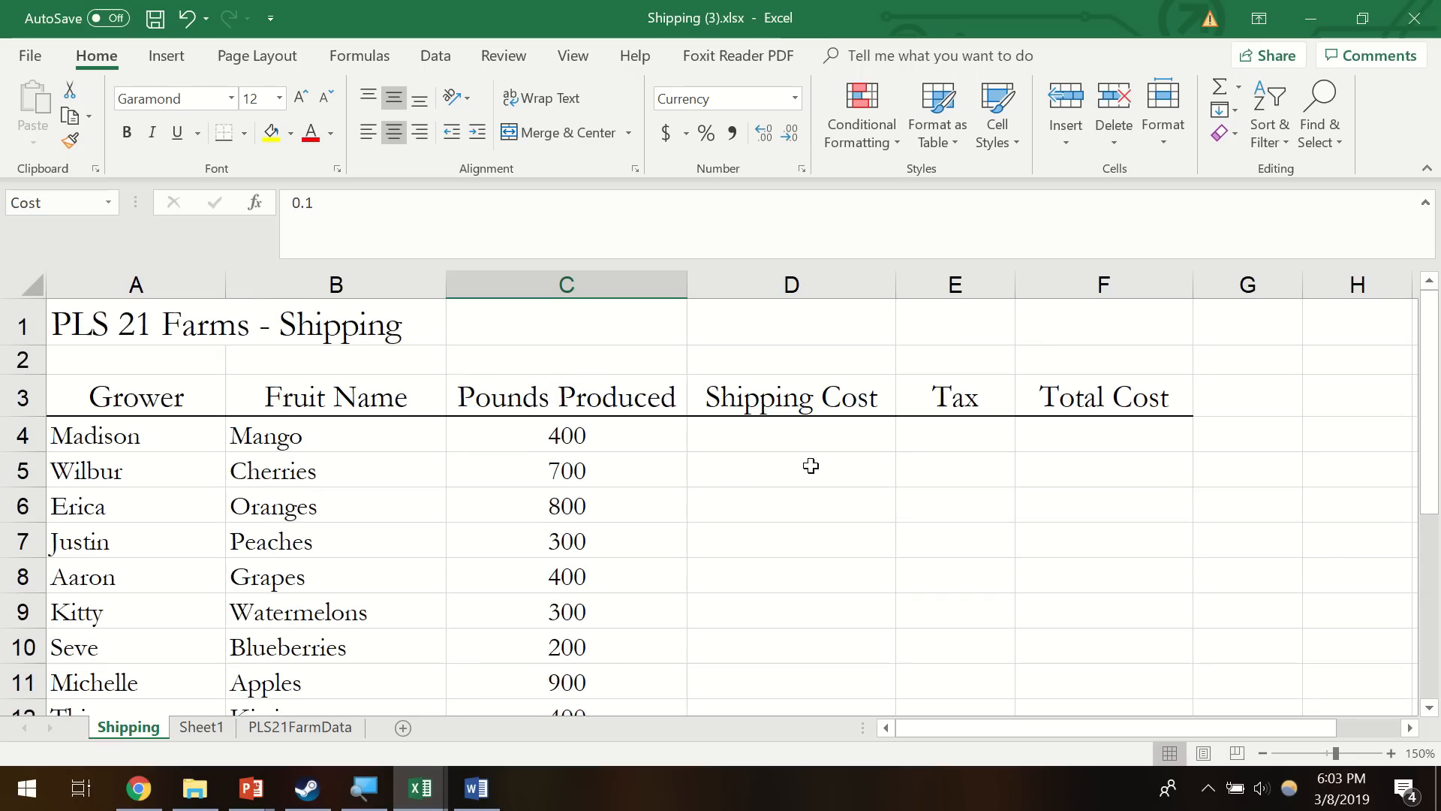
pyautogui.click(754, 441)
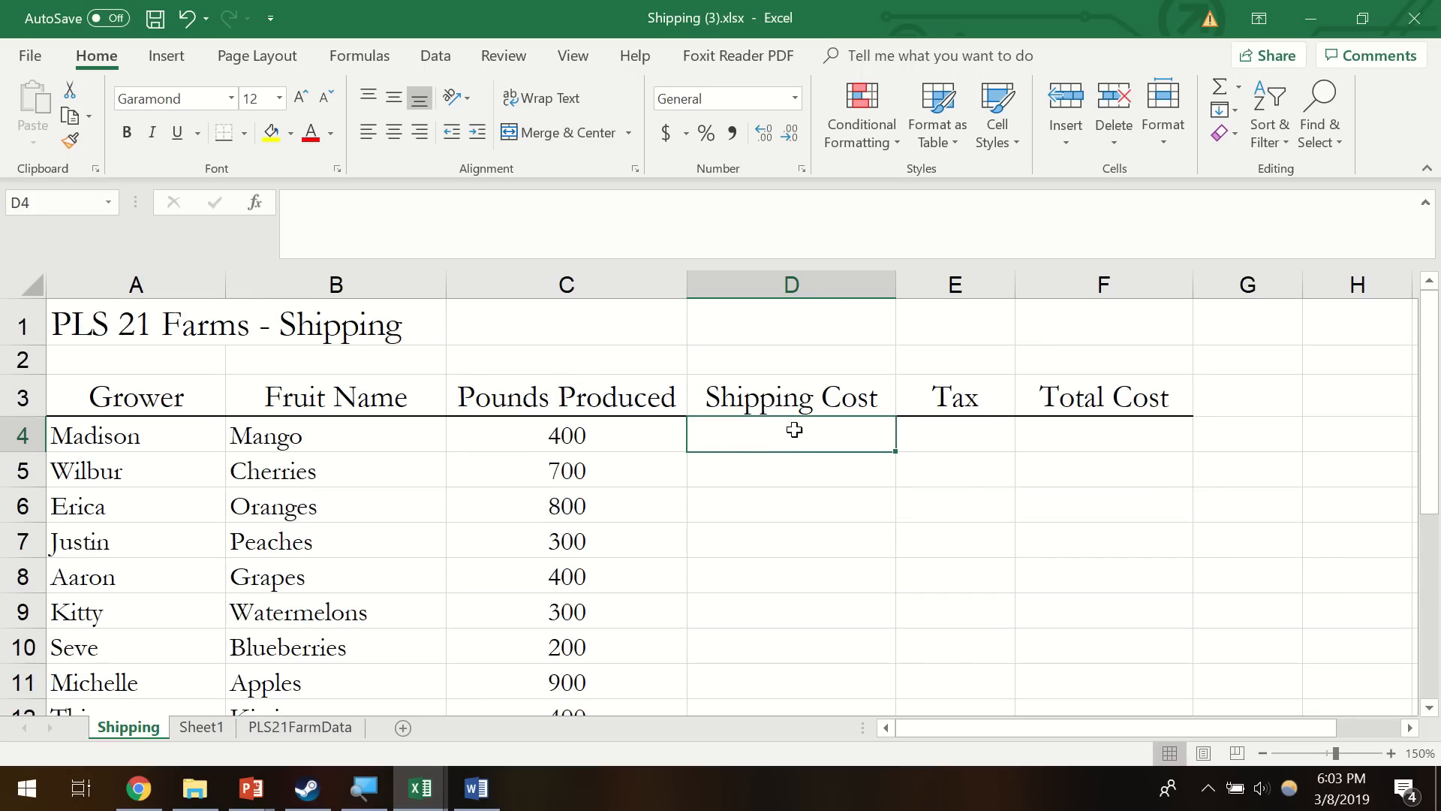
pyautogui.write('=')
pyautogui.press('BackSpace')
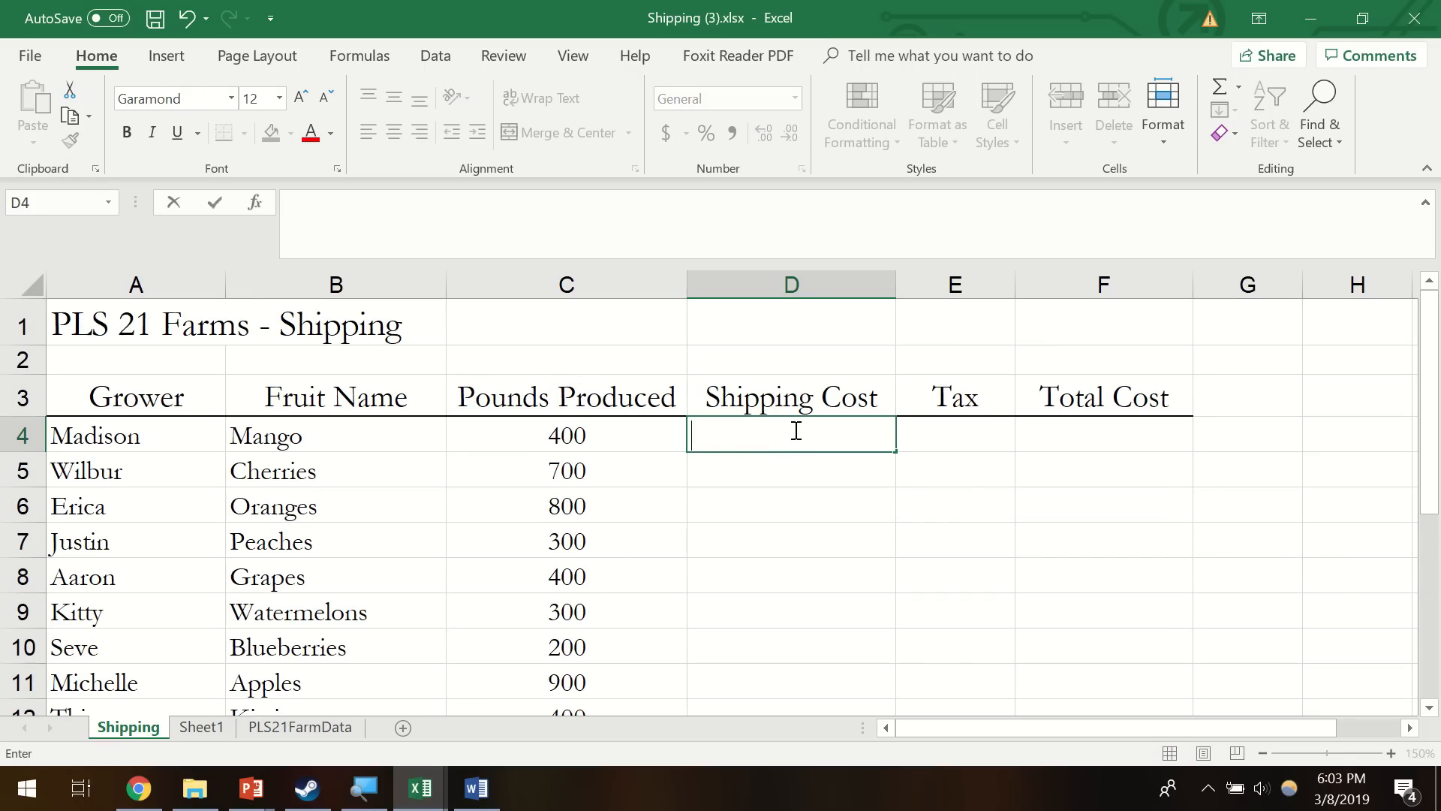
pyautogui.click(958, 473)
# - Enter the array formula =Pounds*Cost into the whole Shipping Cost range D4:D16
pyautogui.moveTo(813, 434); pyautogui.dragTo(815, 677)
pyautogui.scroll(2, 791, 470)
pyautogui.scroll(-3, 785, 465)
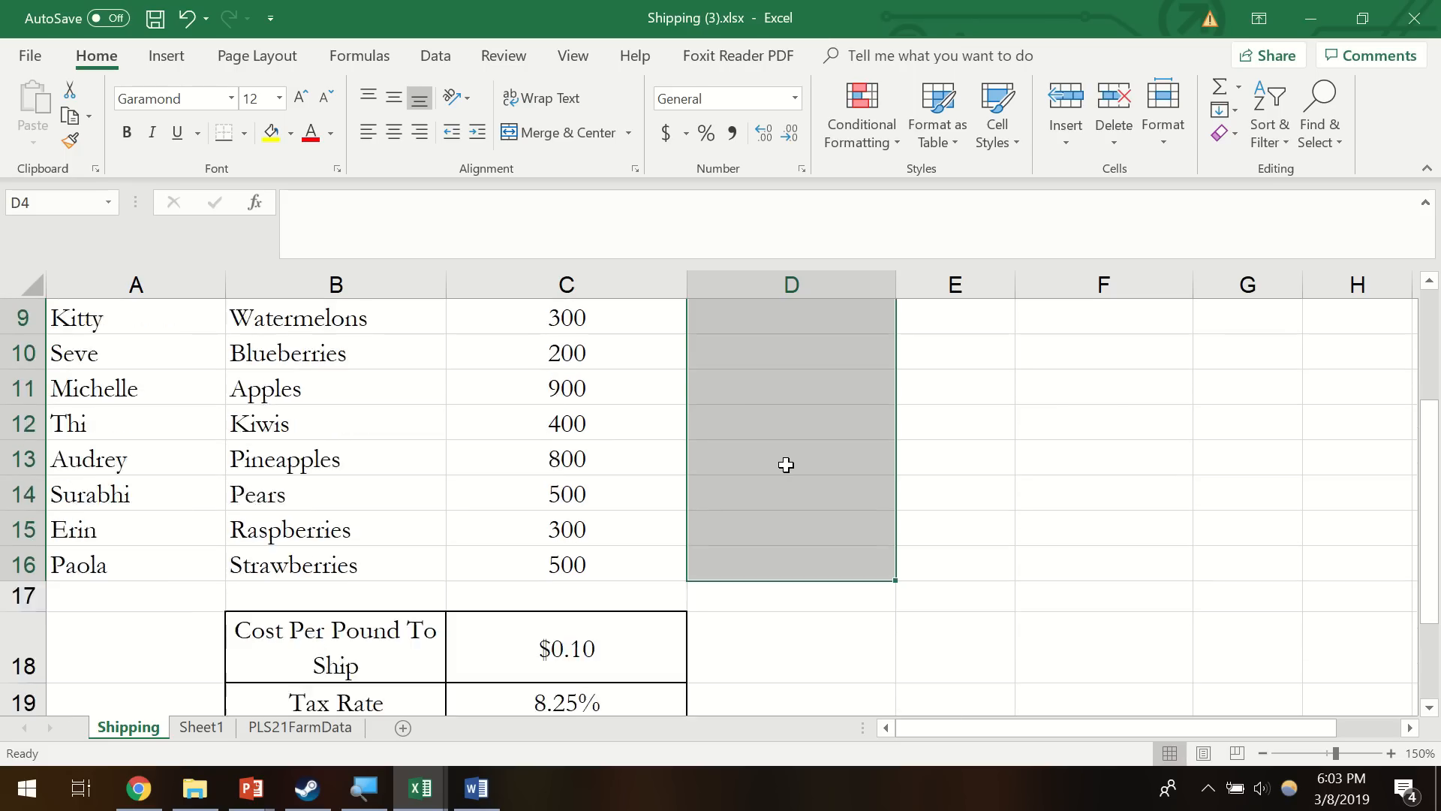
pyautogui.scroll(3, 786, 464)
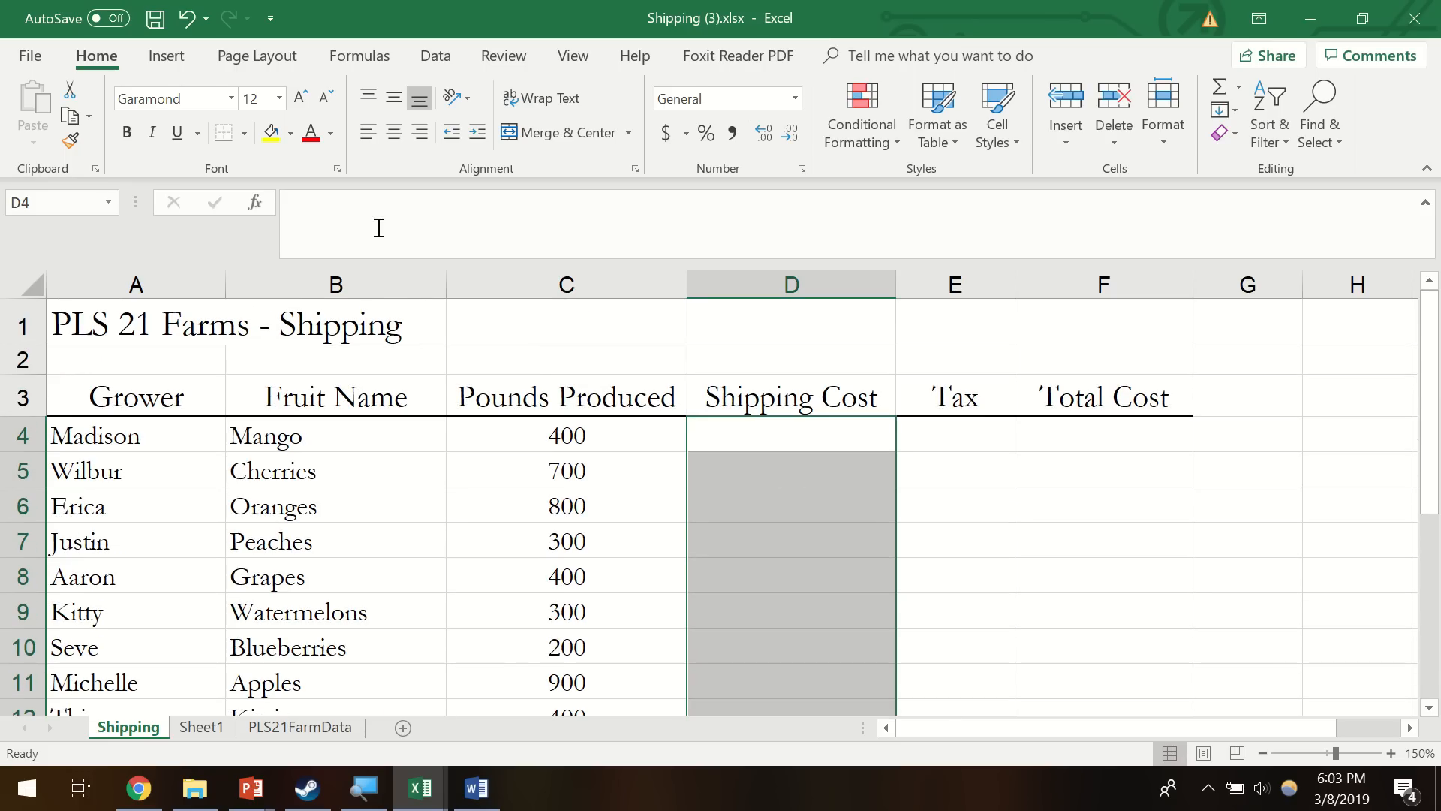
pyautogui.click(379, 227)
pyautogui.write('=')
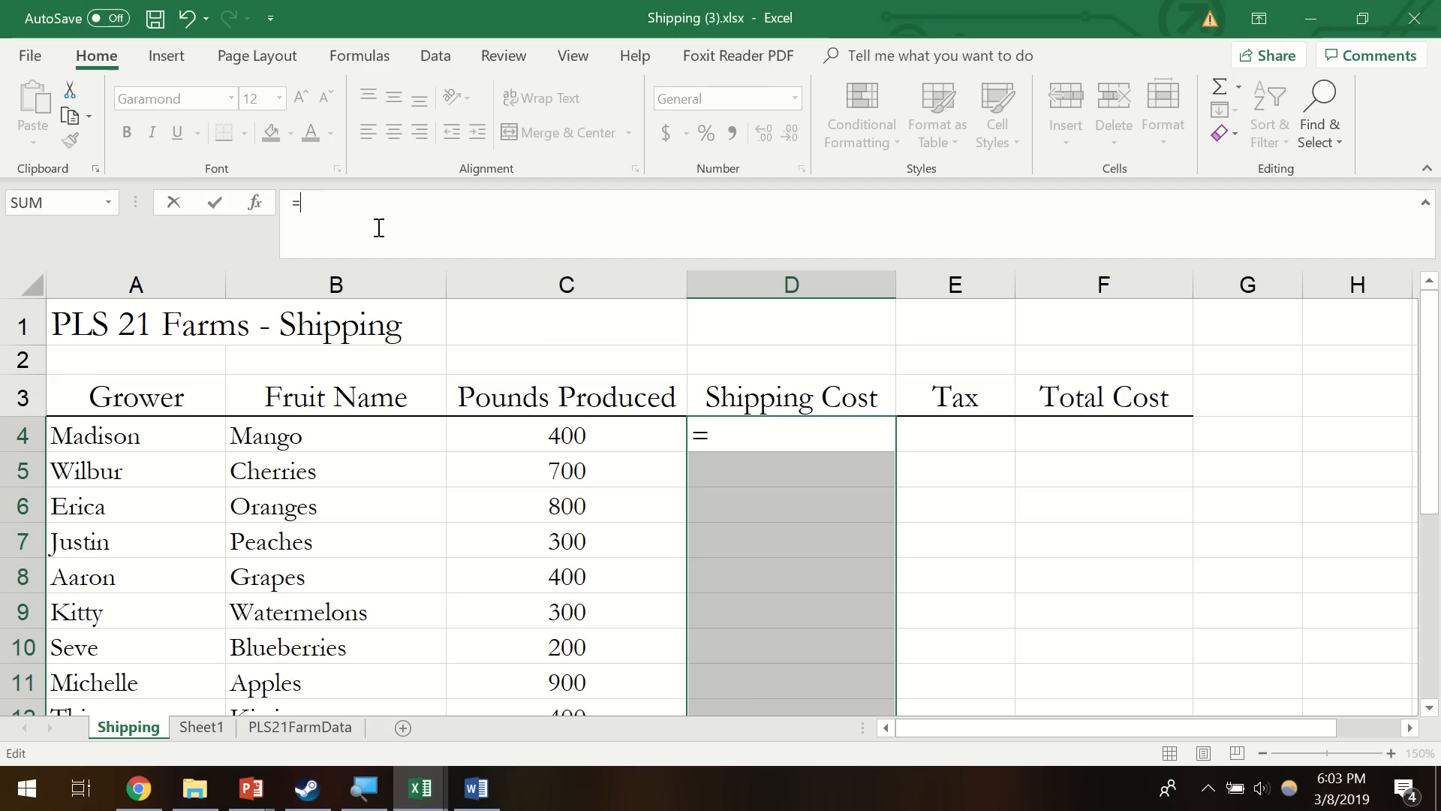
pyautogui.write('Pounds*')
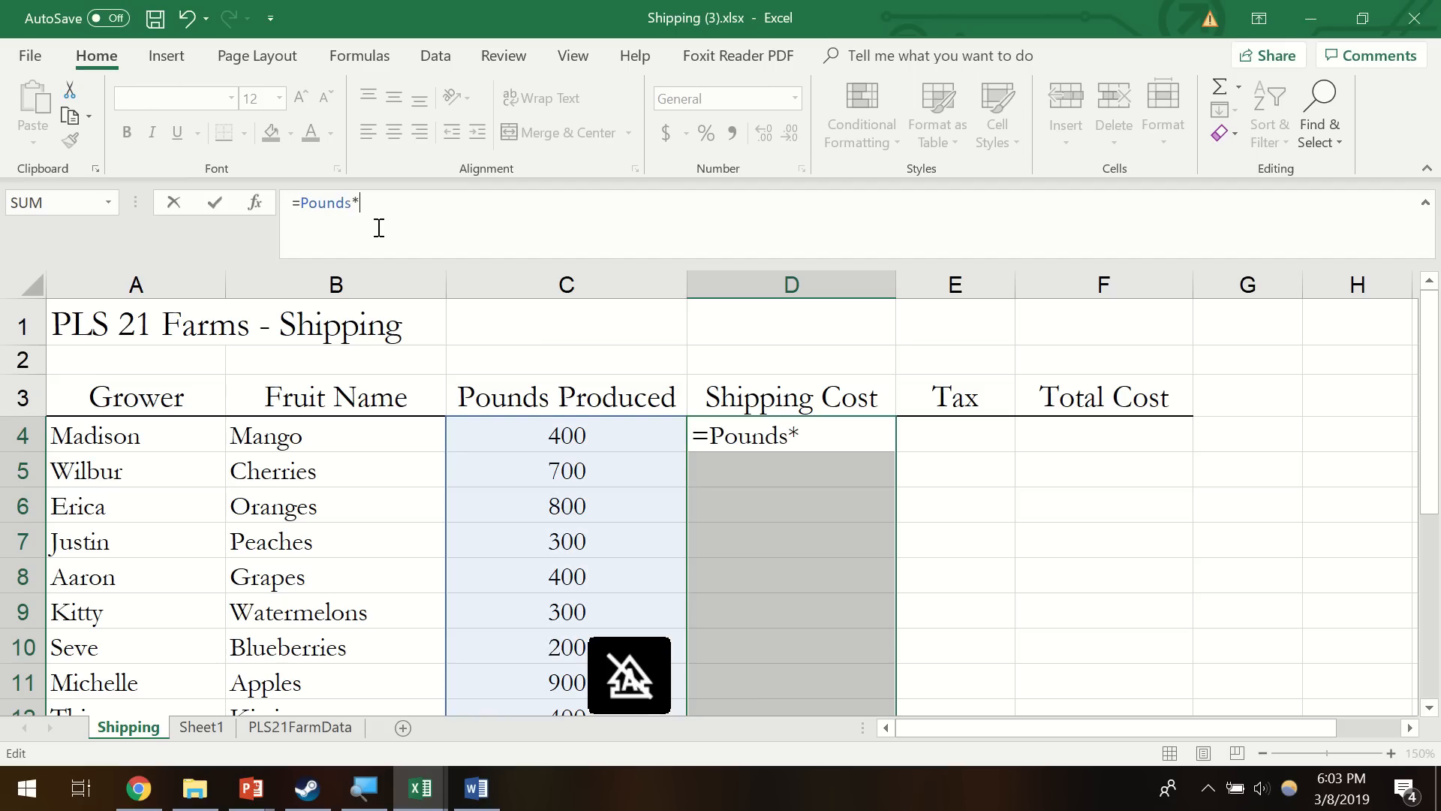
pyautogui.write('Cost')
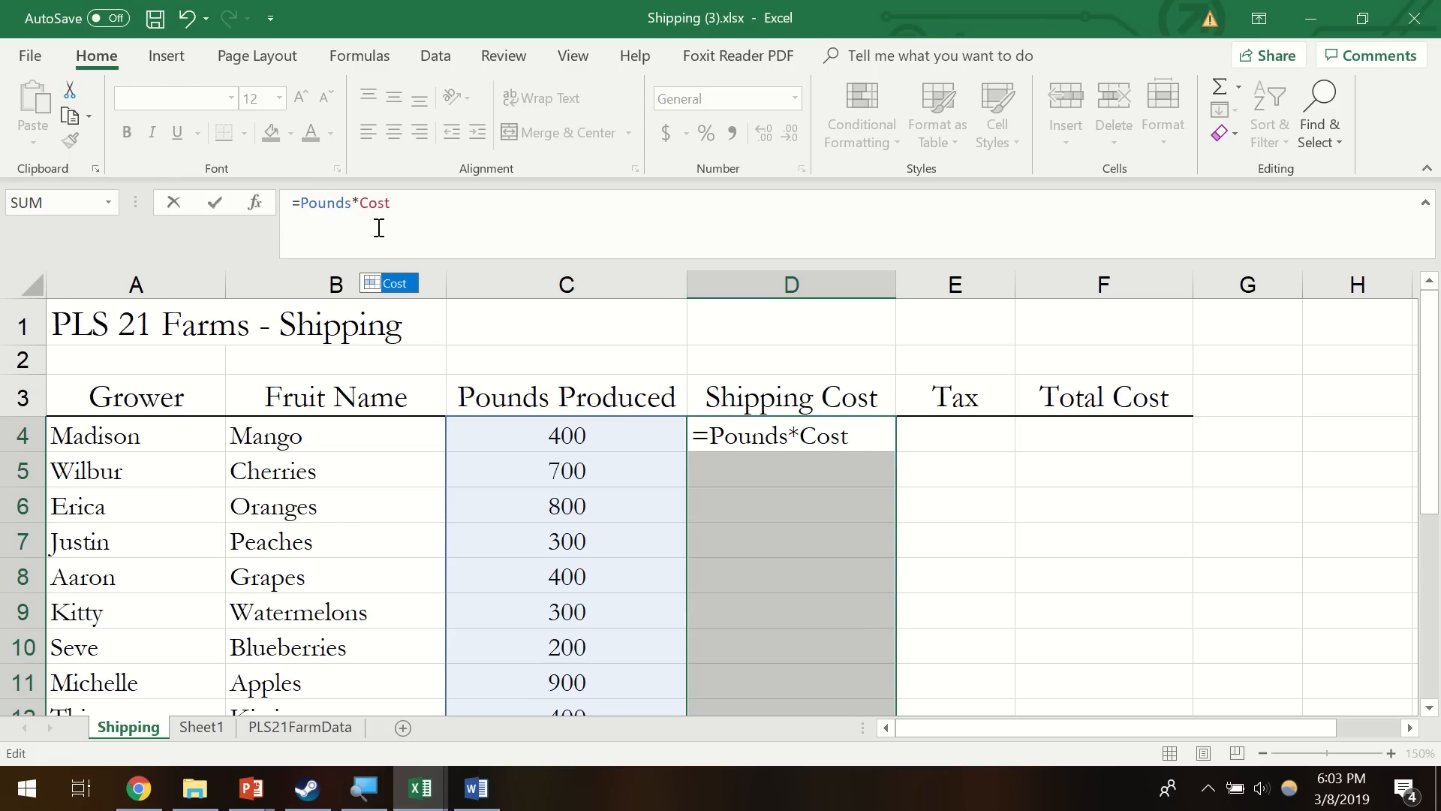
pyautogui.hotkey('ctrl', 'shift', 'Return')
# - Review the calculated Shipping Cost column and inspect the array formula in cell D6
pyautogui.scroll(-4, 782, 505)
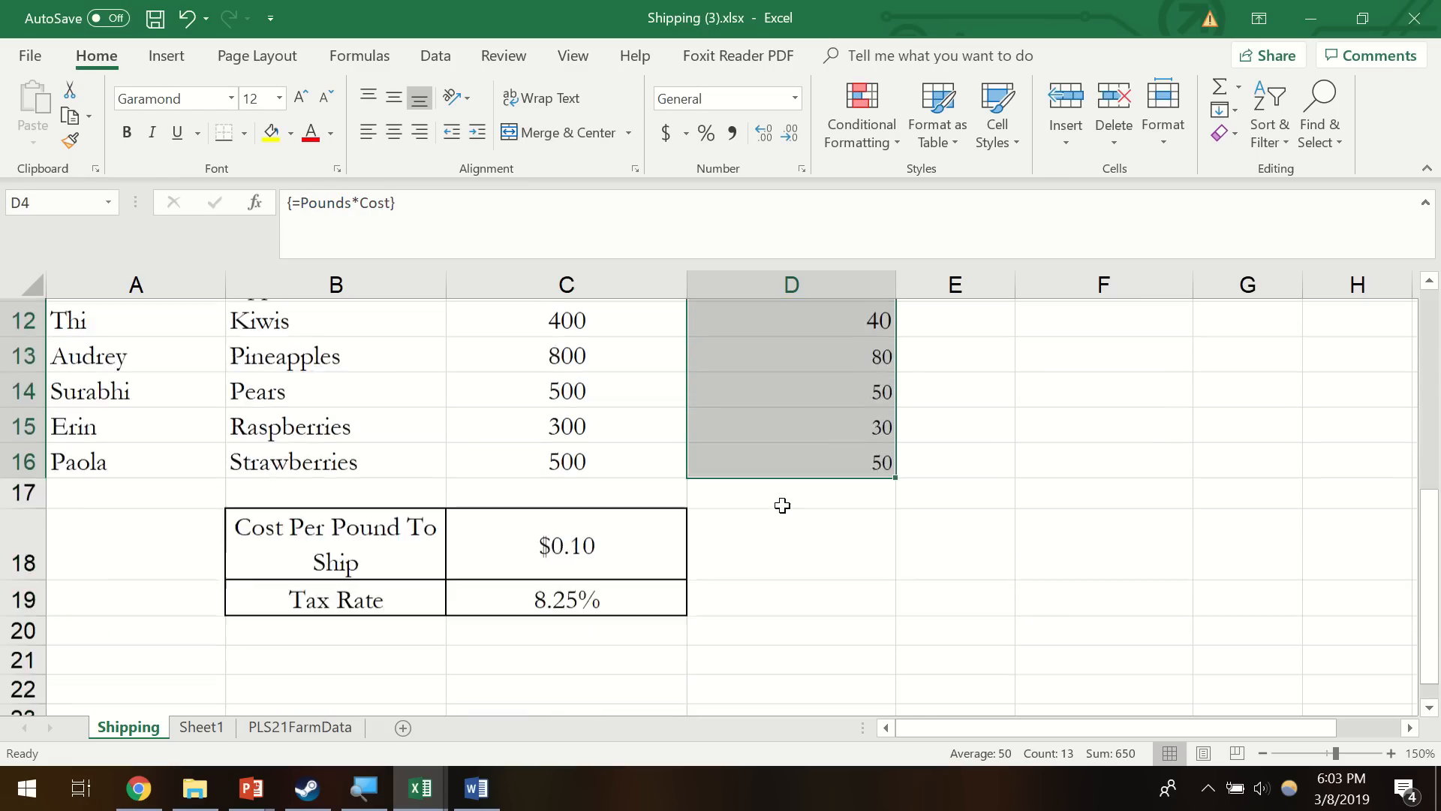
pyautogui.scroll(-1, 782, 505)
pyautogui.scroll(5, 807, 518)
pyautogui.click(817, 499)
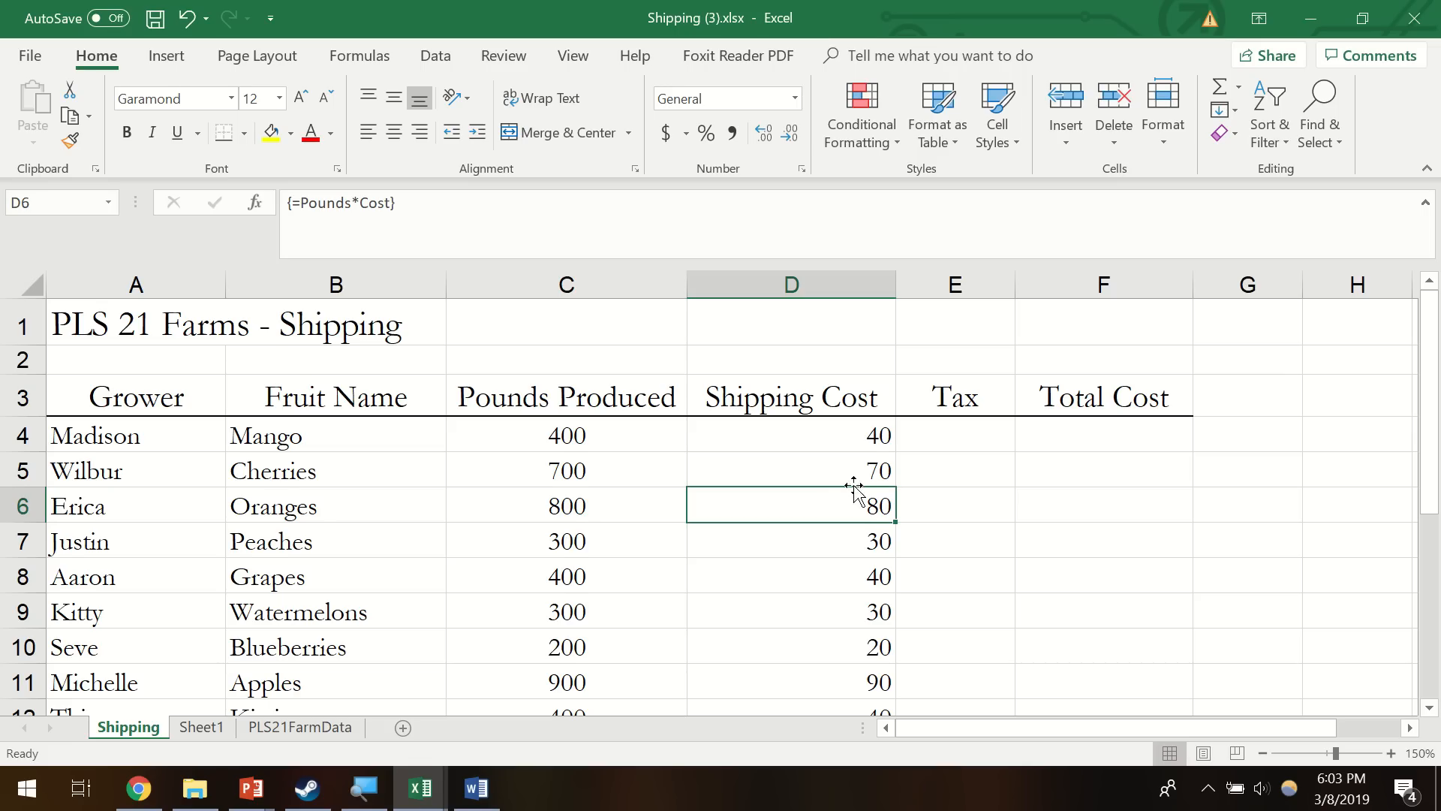
pyautogui.scroll(-2, 853, 499)
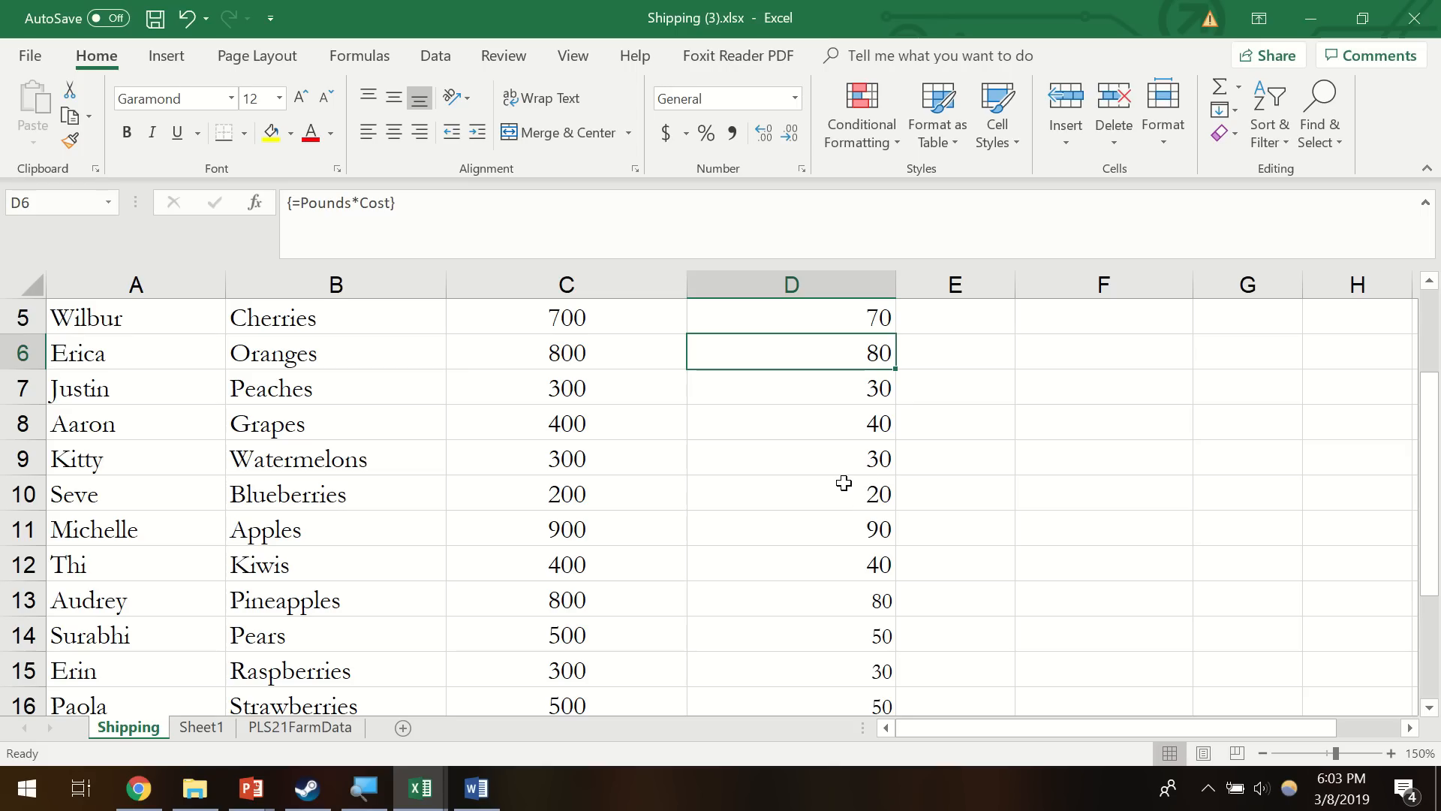
pyautogui.scroll(2, 856, 492)
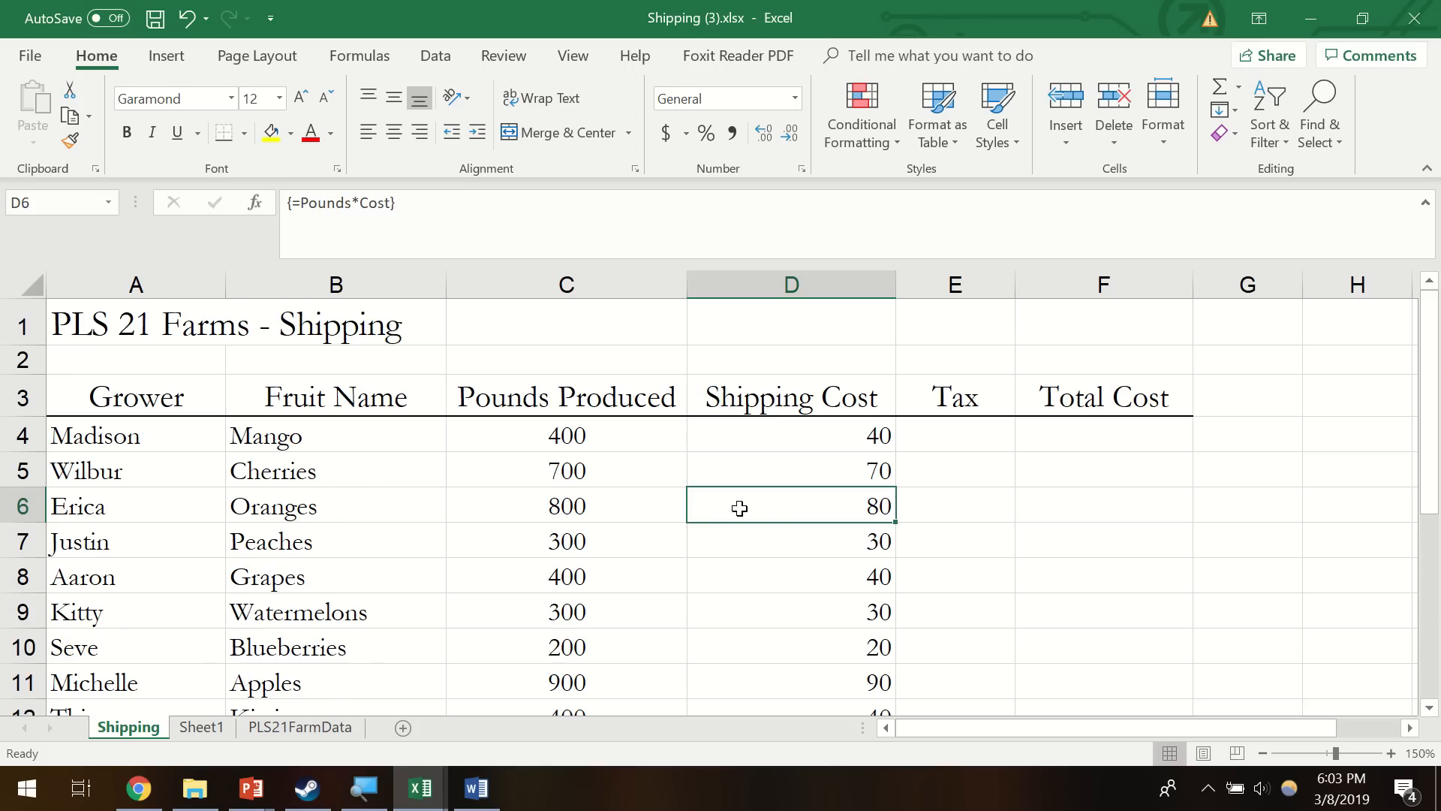
# - Open the PLS21FarmData sheet and look over its Field, Crop and Operator columns
pyautogui.click(219, 725)
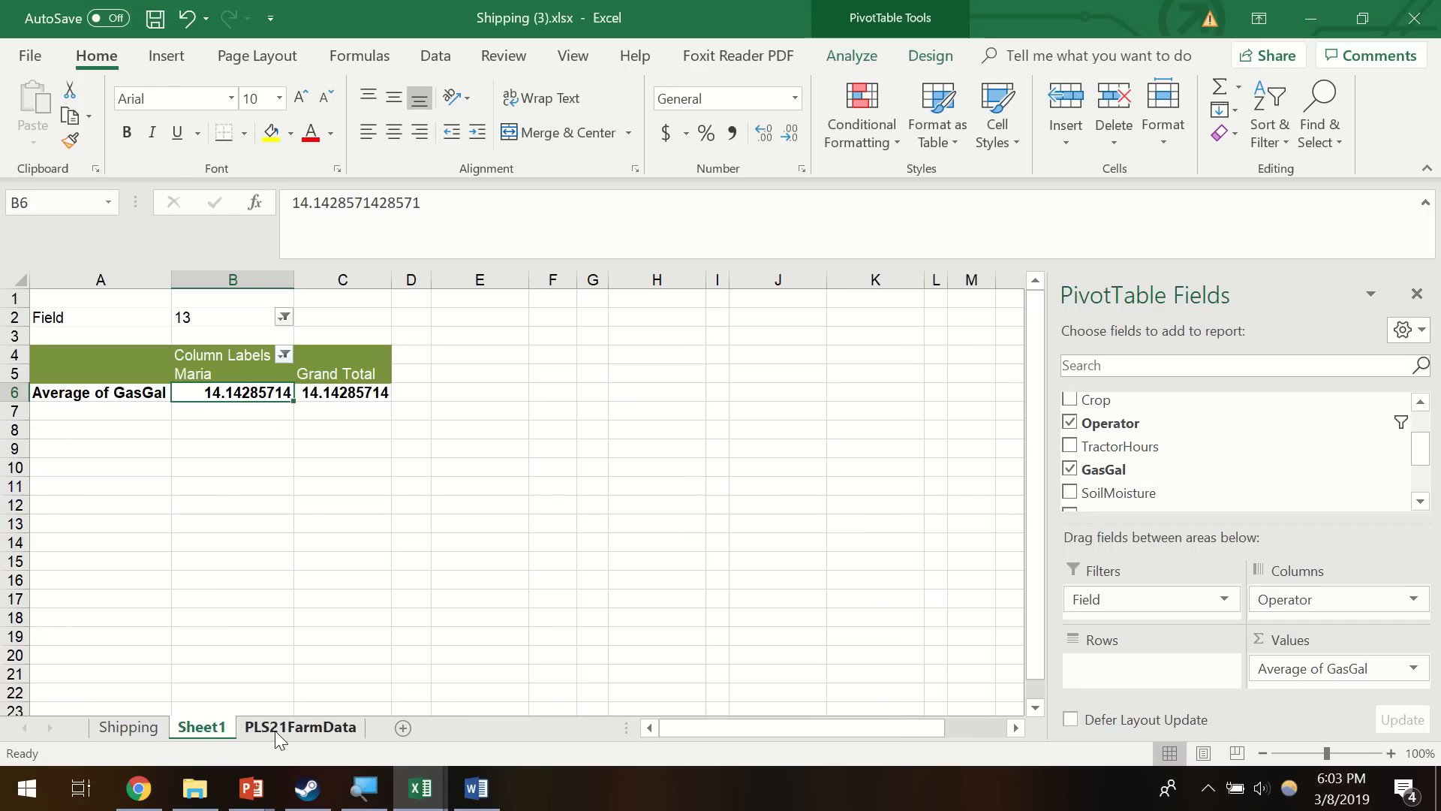
pyautogui.click(274, 730)
pyautogui.click(592, 543)
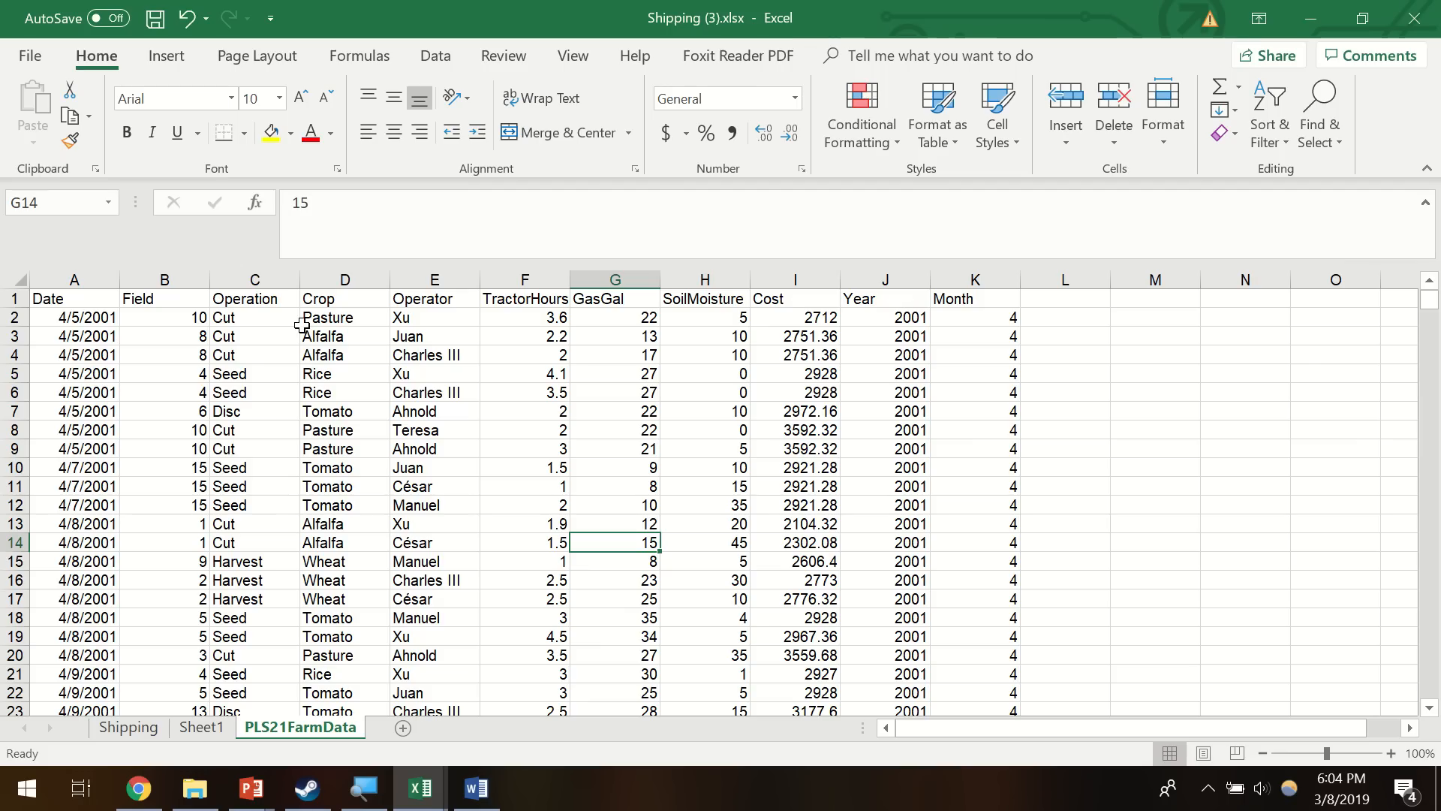
pyautogui.click(159, 283)
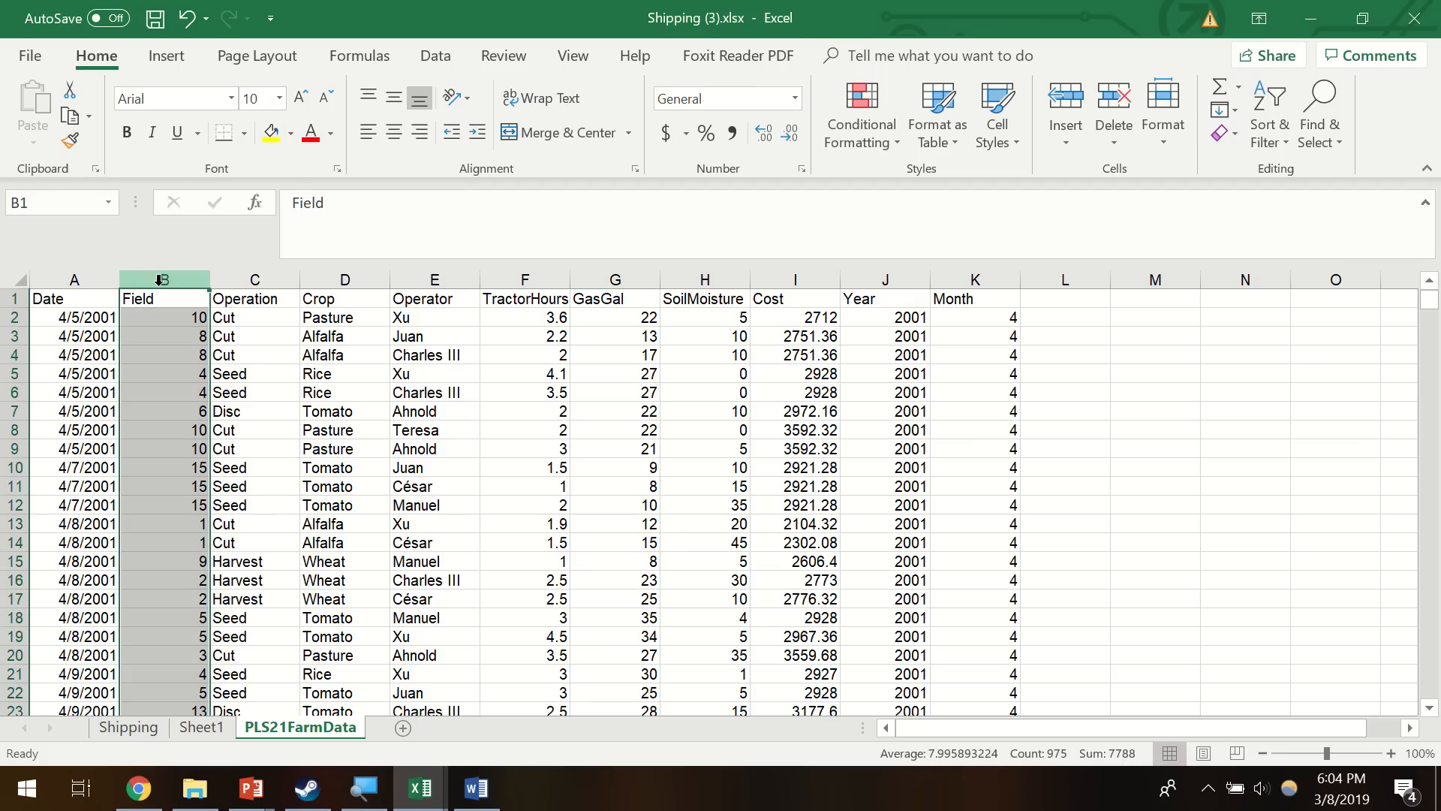
pyautogui.click(347, 283)
pyautogui.click(455, 322)
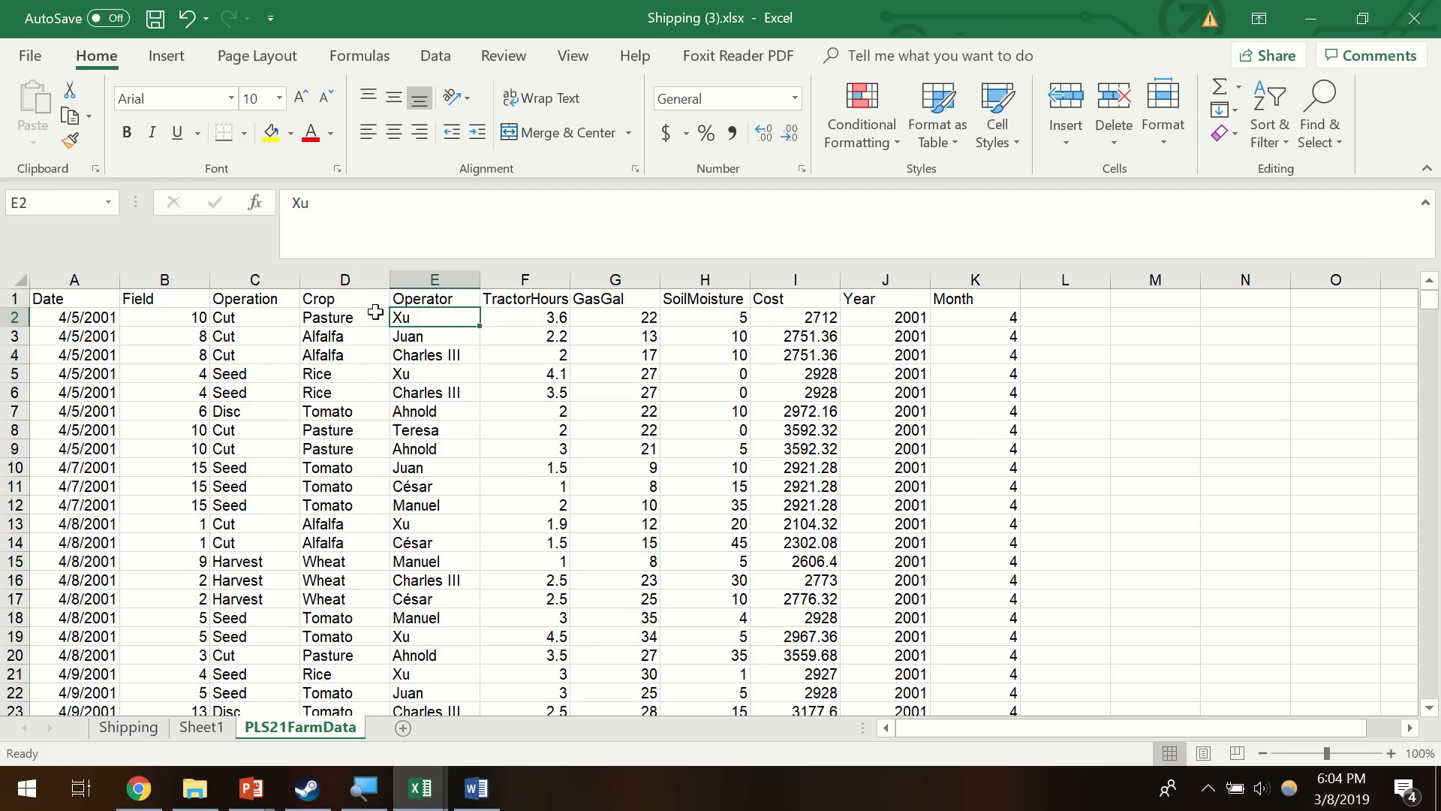
# - Sort only the Crop column from A to Z, continuing with the current selection instead of expanding it
pyautogui.click(345, 282)
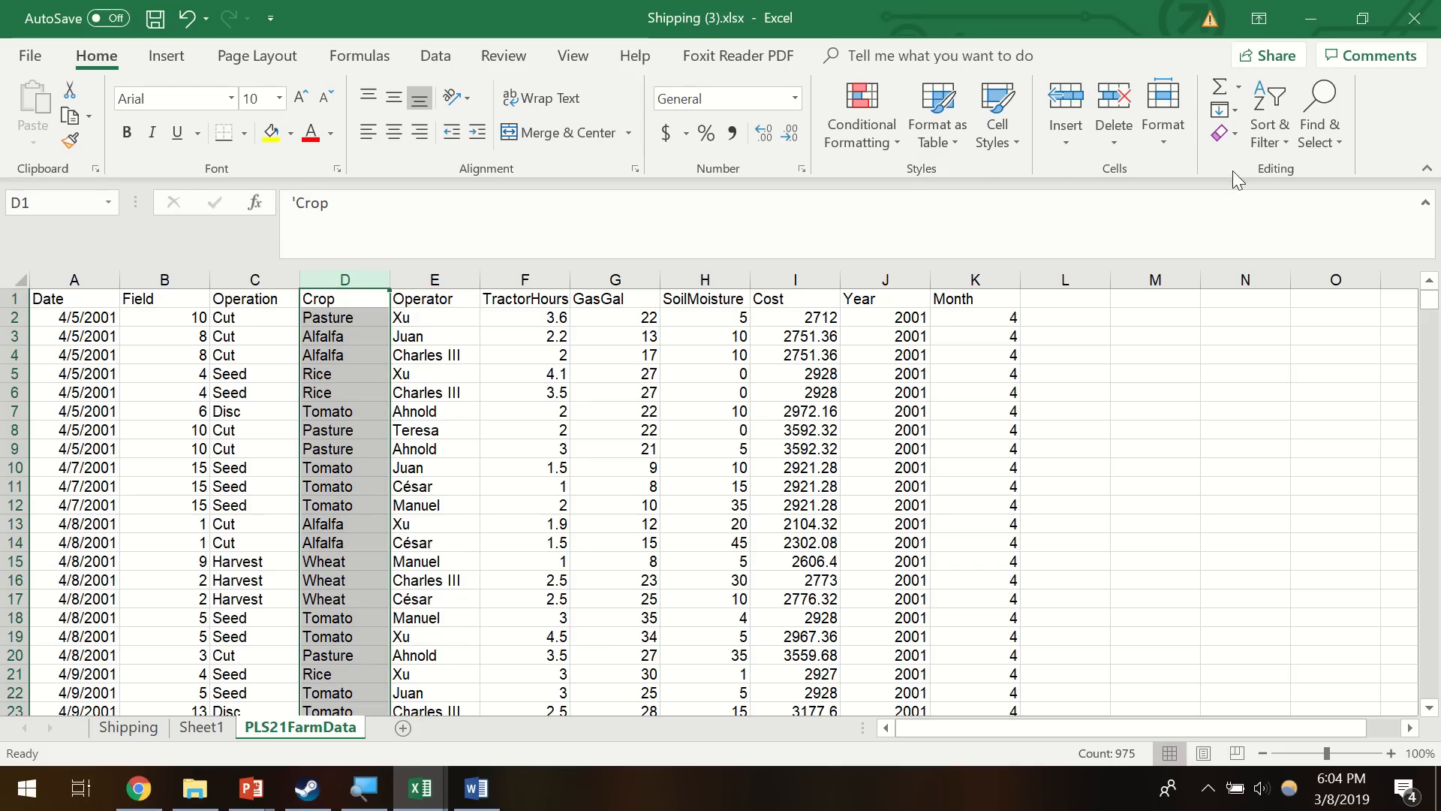
pyautogui.click(1276, 135)
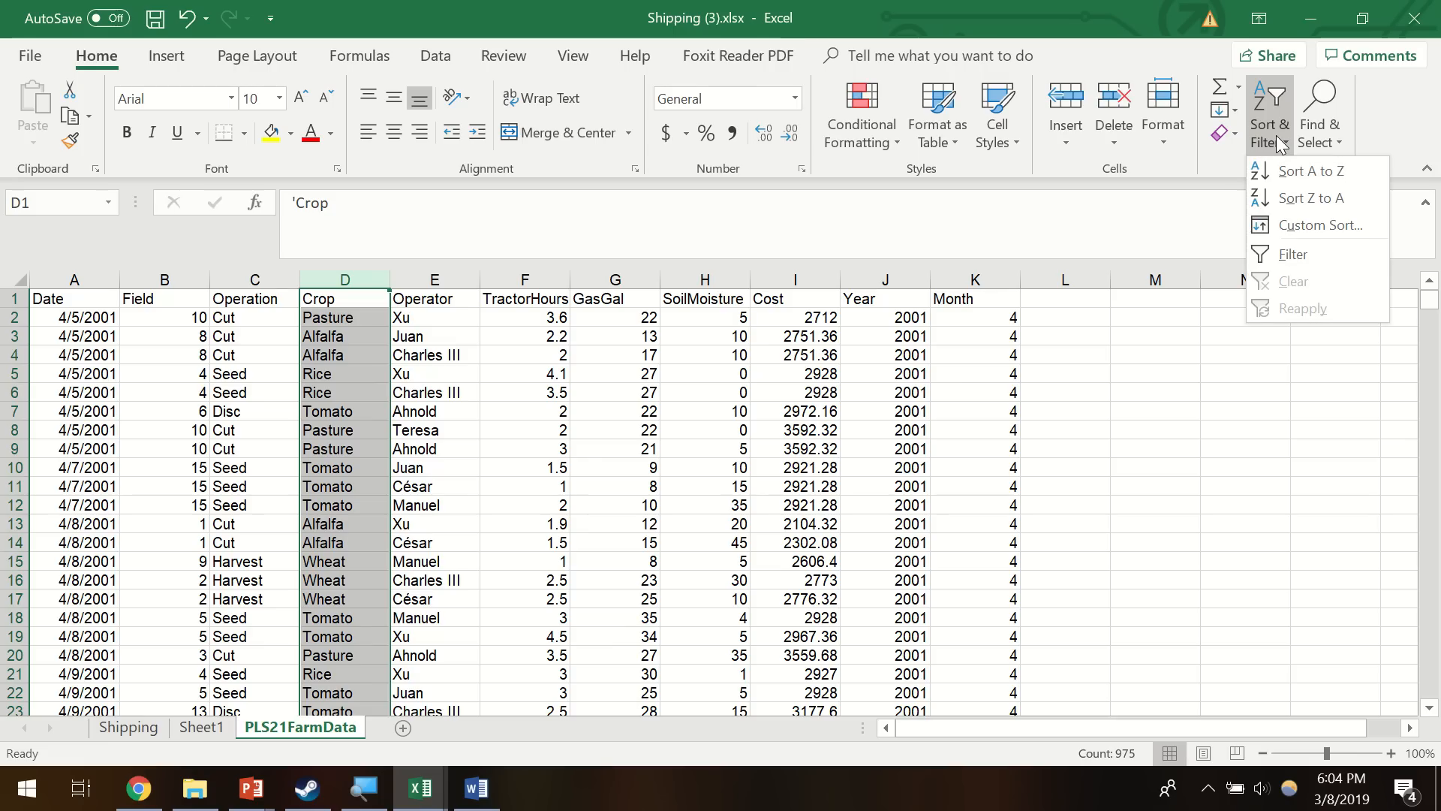
pyautogui.click(1294, 171)
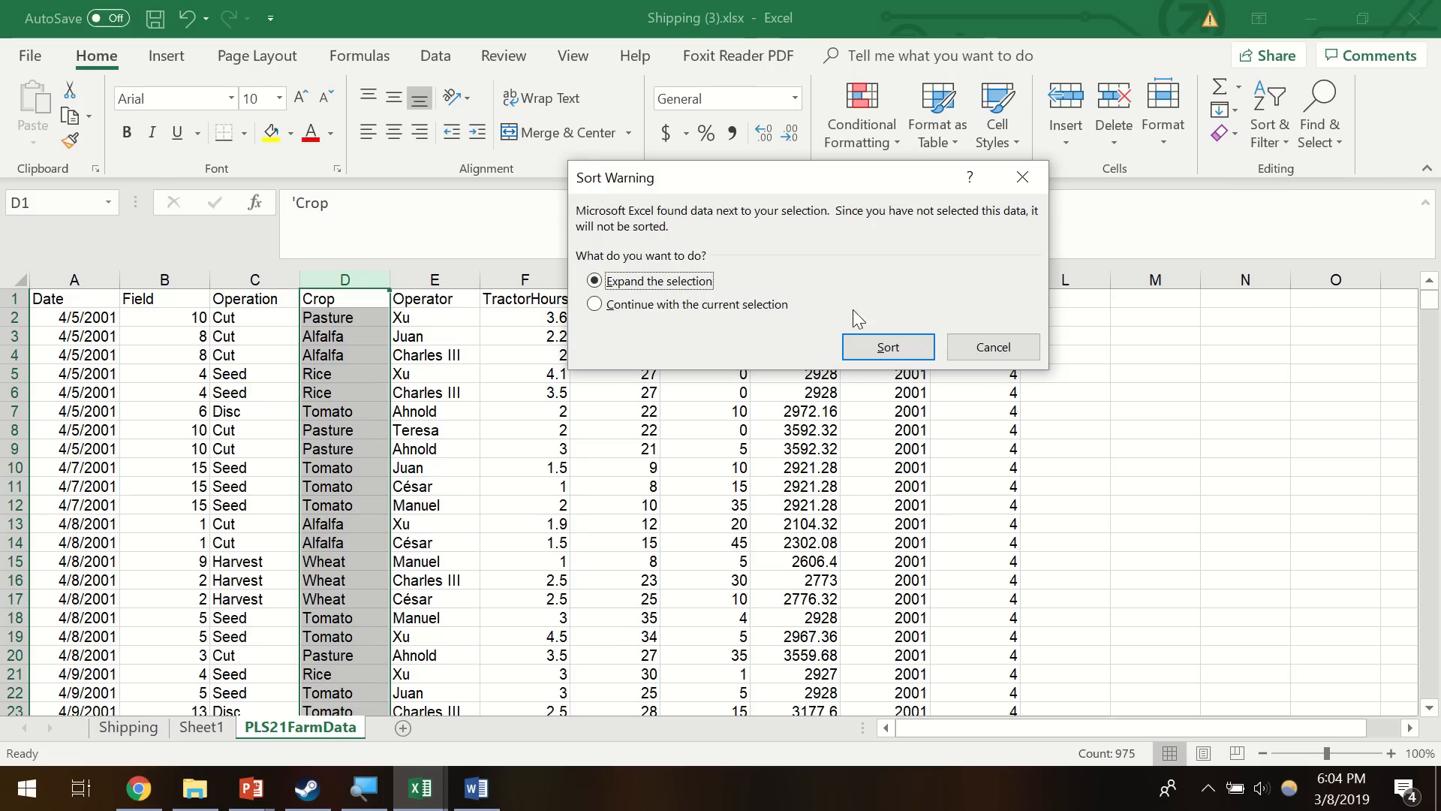
pyautogui.moveTo(698, 166); pyautogui.dragTo(658, 142)
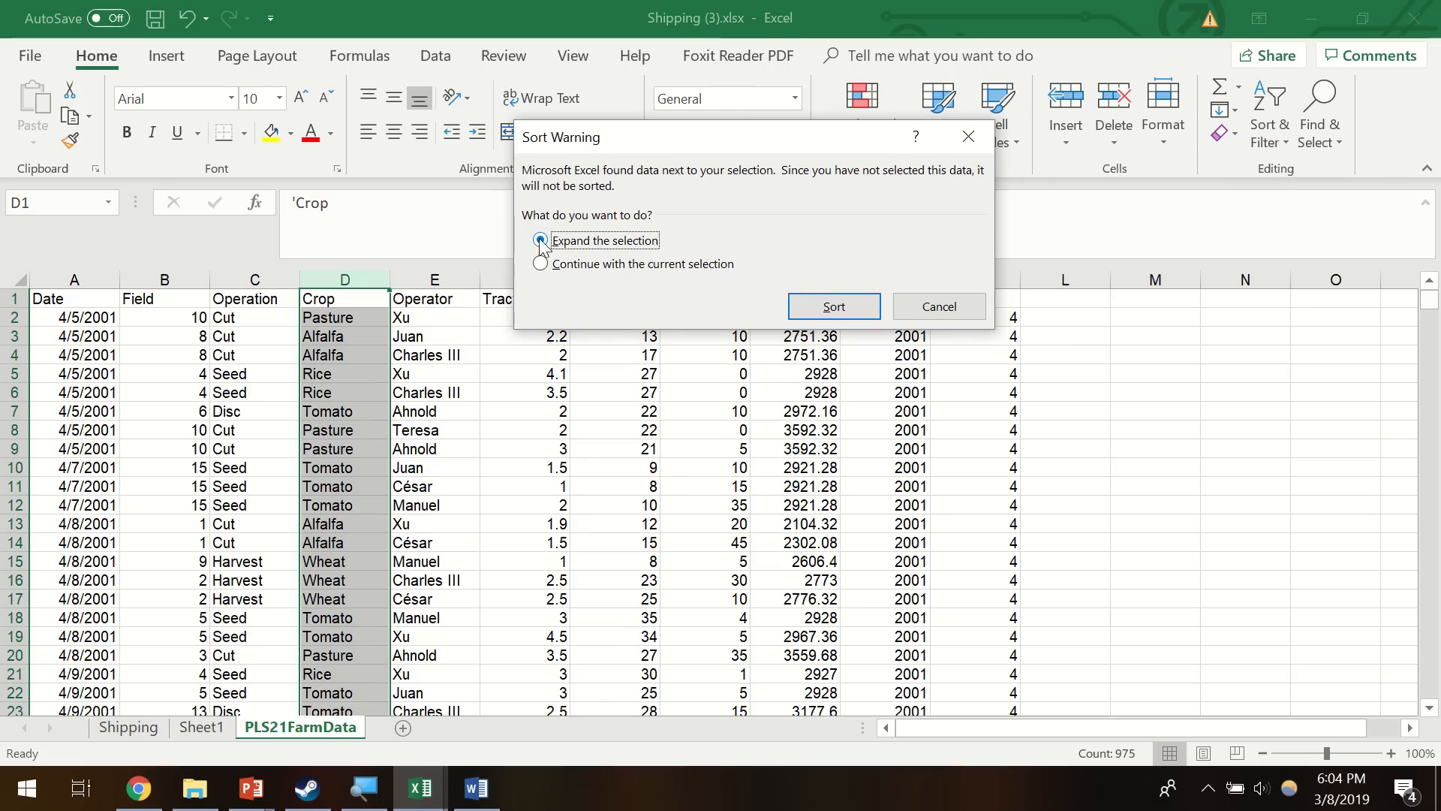
pyautogui.click(561, 266)
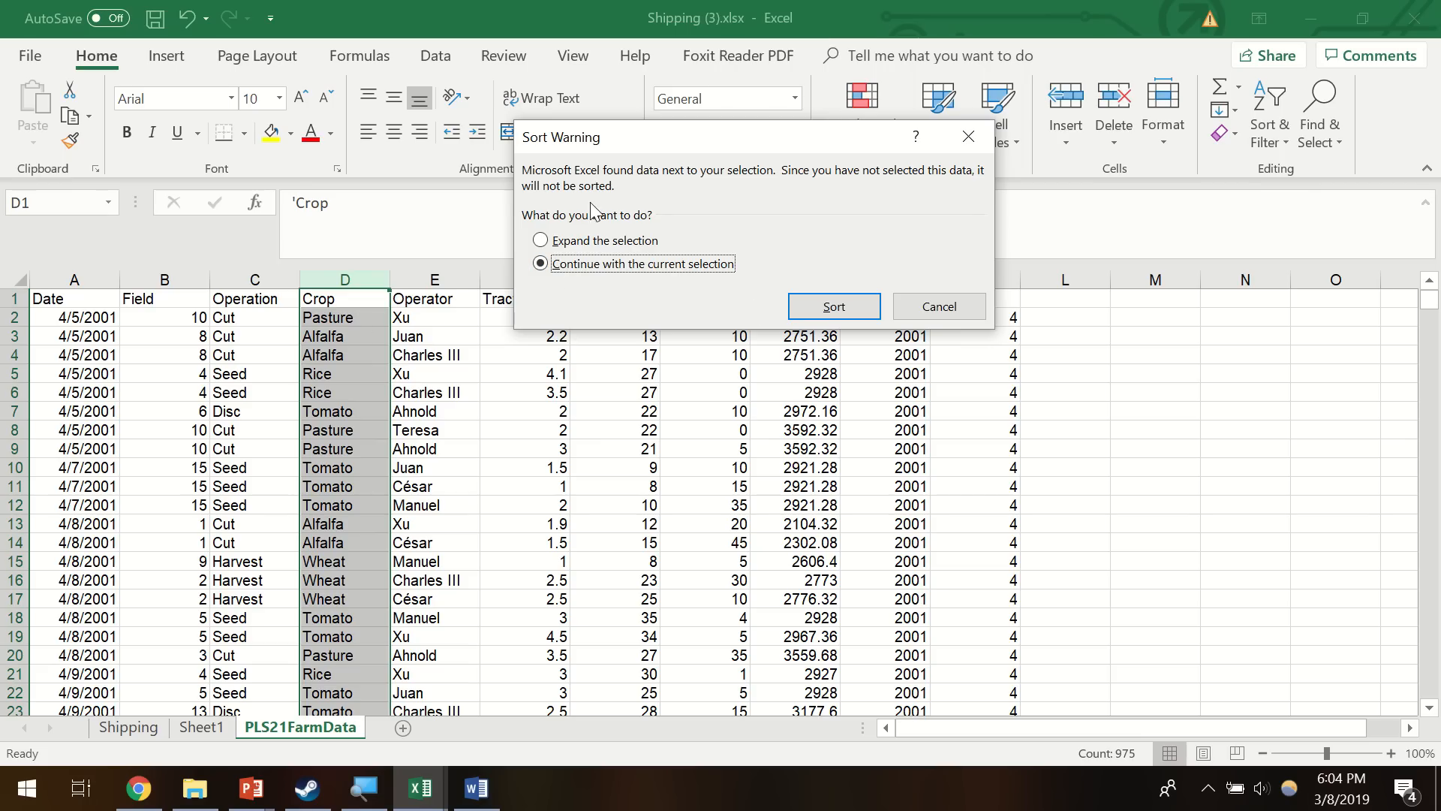
pyautogui.moveTo(633, 140); pyautogui.dragTo(638, 78)
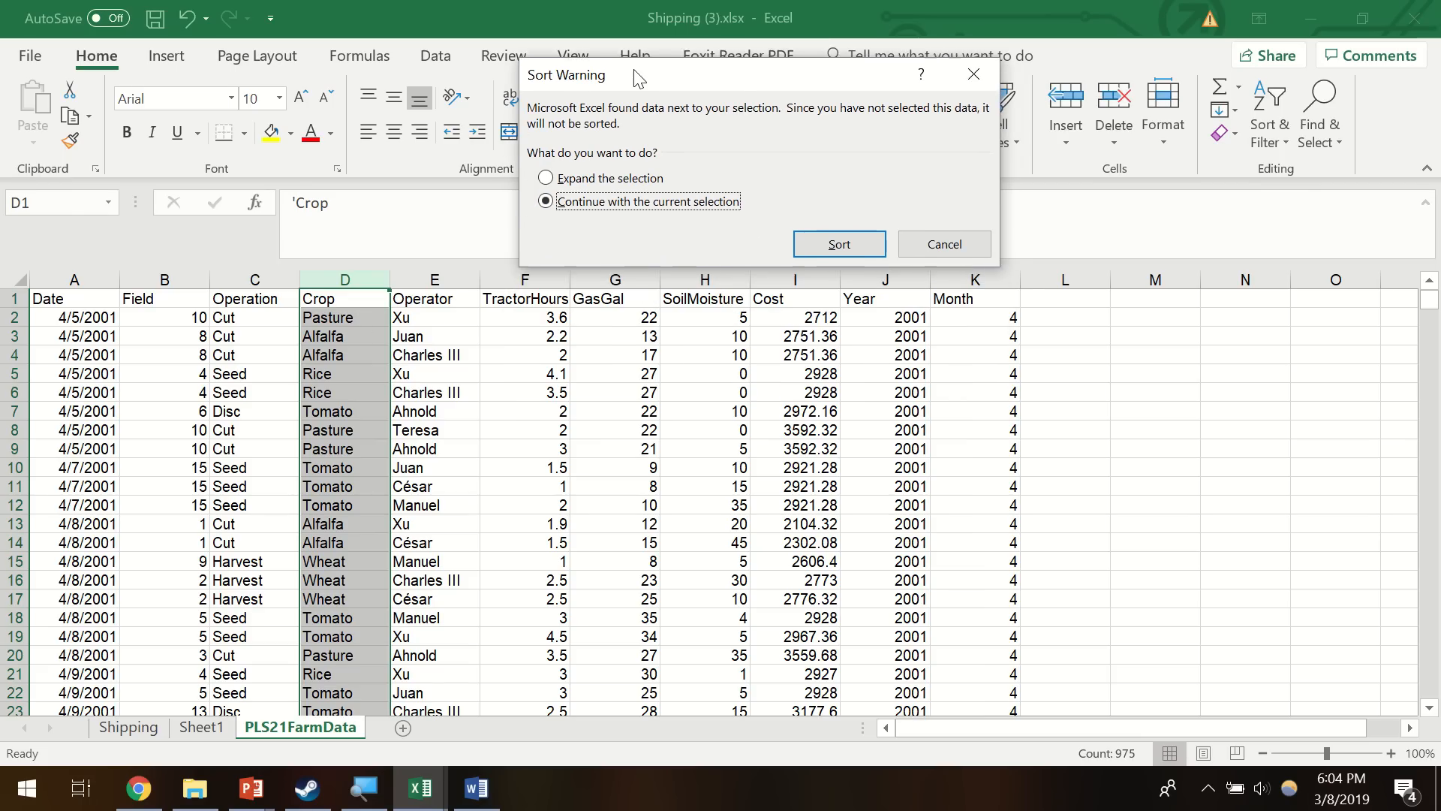
pyautogui.click(848, 238)
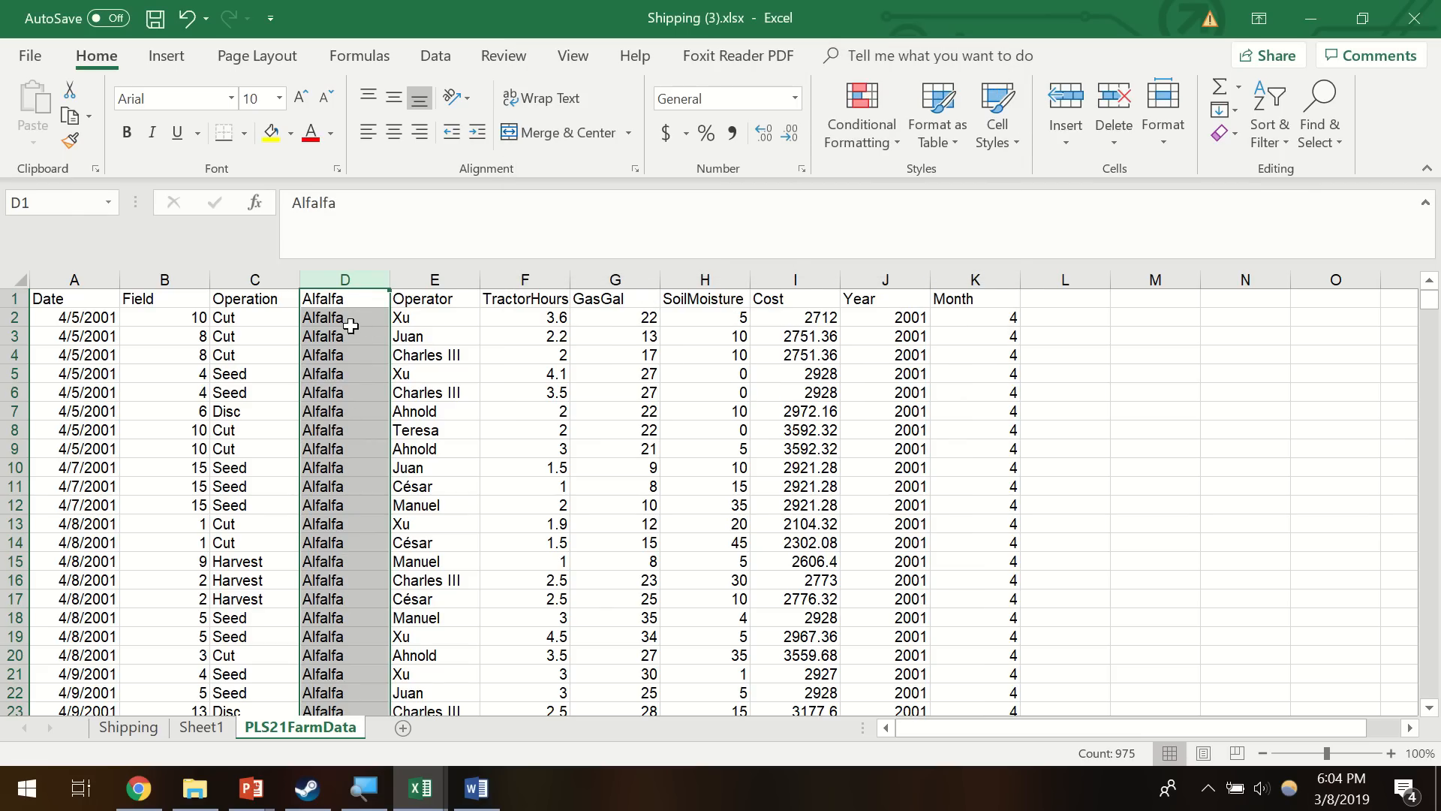
# - Undo the Crop-only sort and check the Crop and Operator cells of the first record
pyautogui.scroll(-1, 335, 324)
pyautogui.scroll(1, 336, 324)
pyautogui.hotkey('ctrl', 'z')
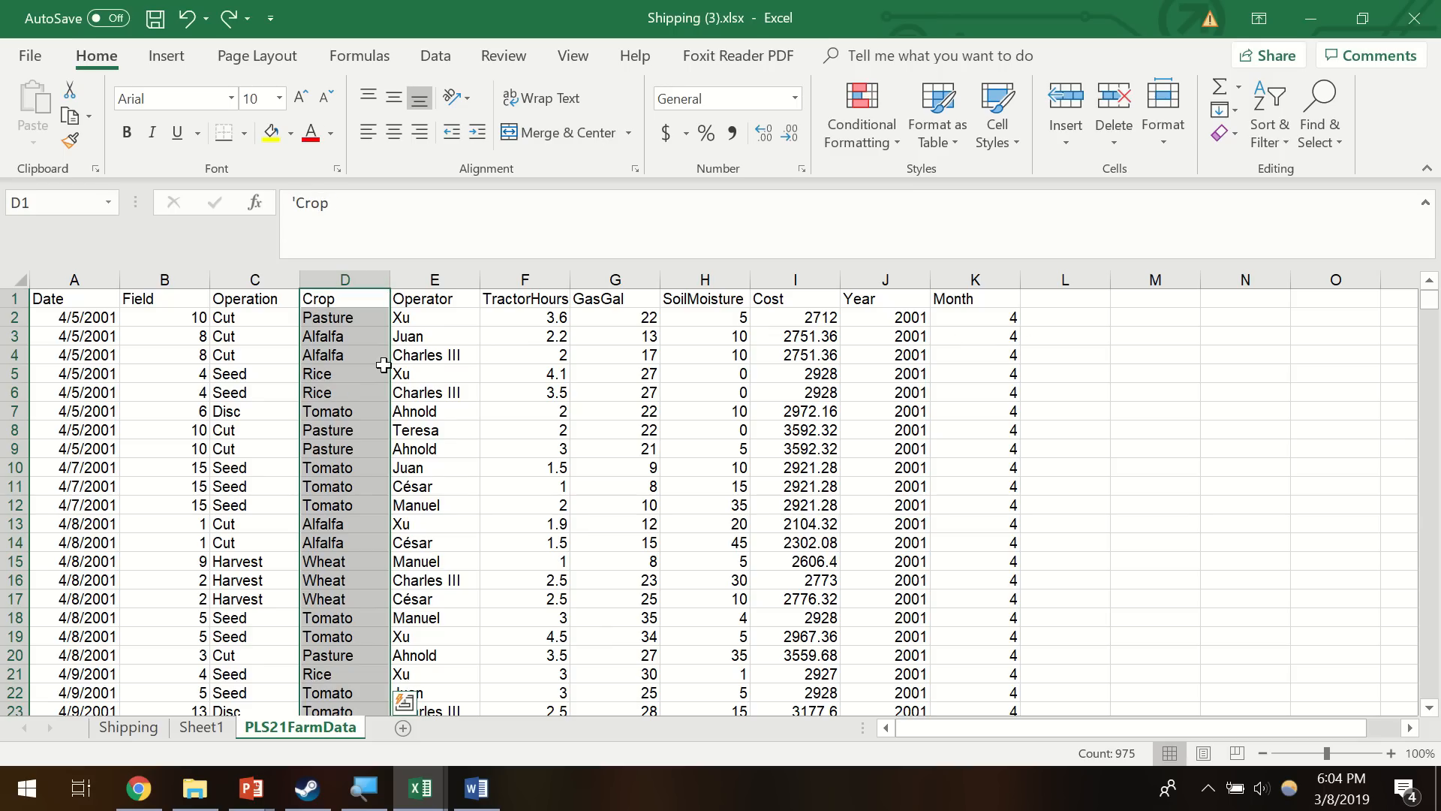
pyautogui.click(420, 319)
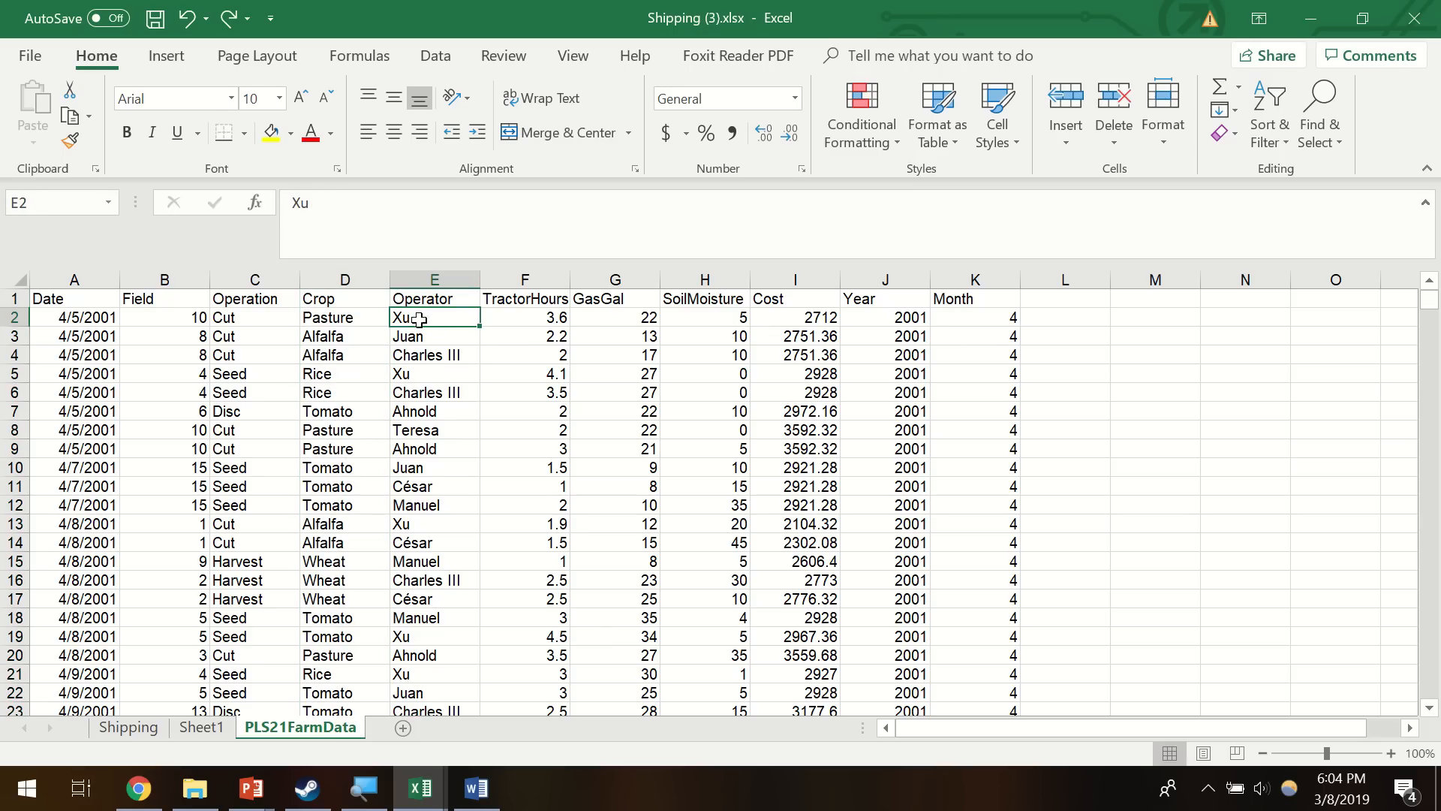
pyautogui.click(344, 319)
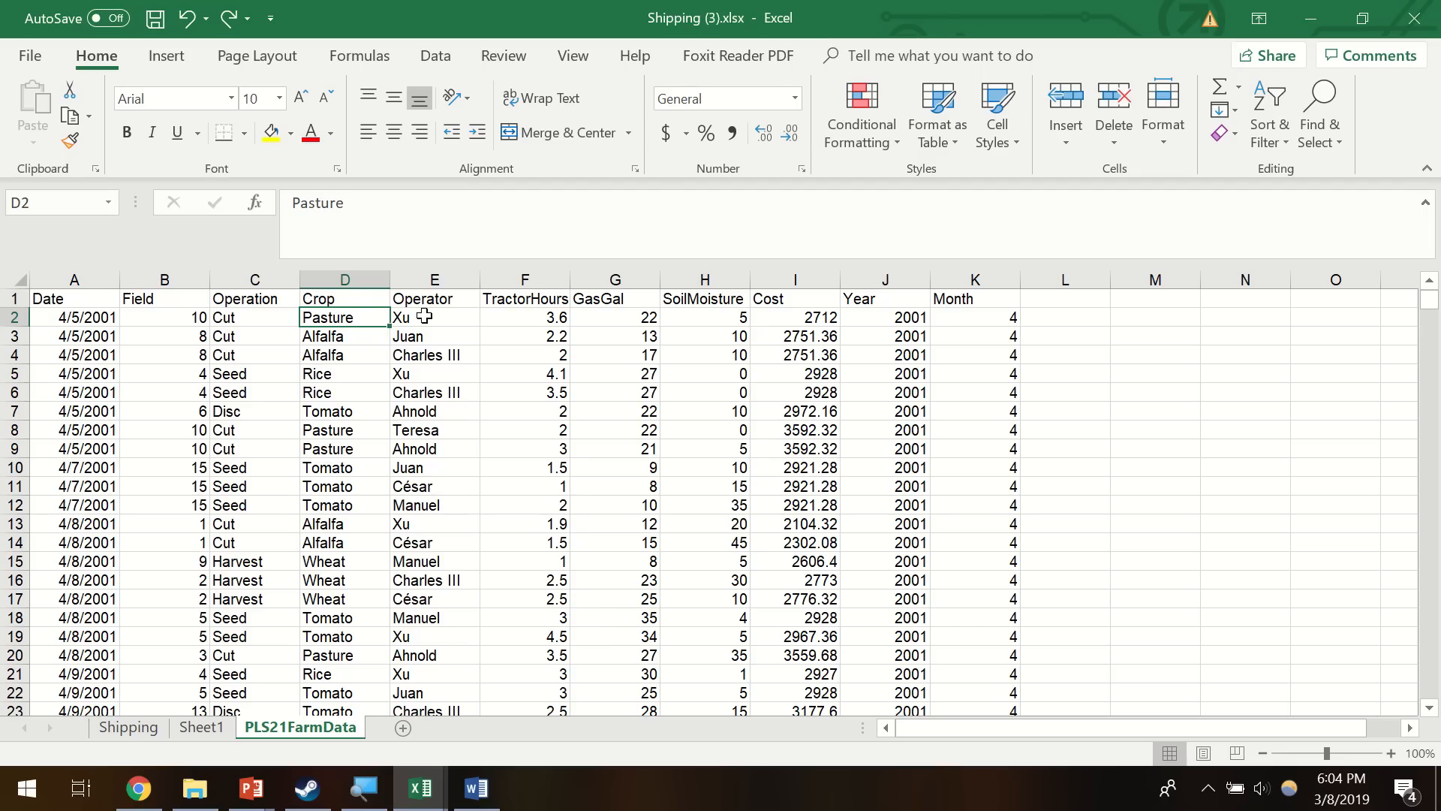
# - Repeat the A to Z sort on the Crop column alone, leaving the neighbouring columns out of the sort
pyautogui.click(337, 282)
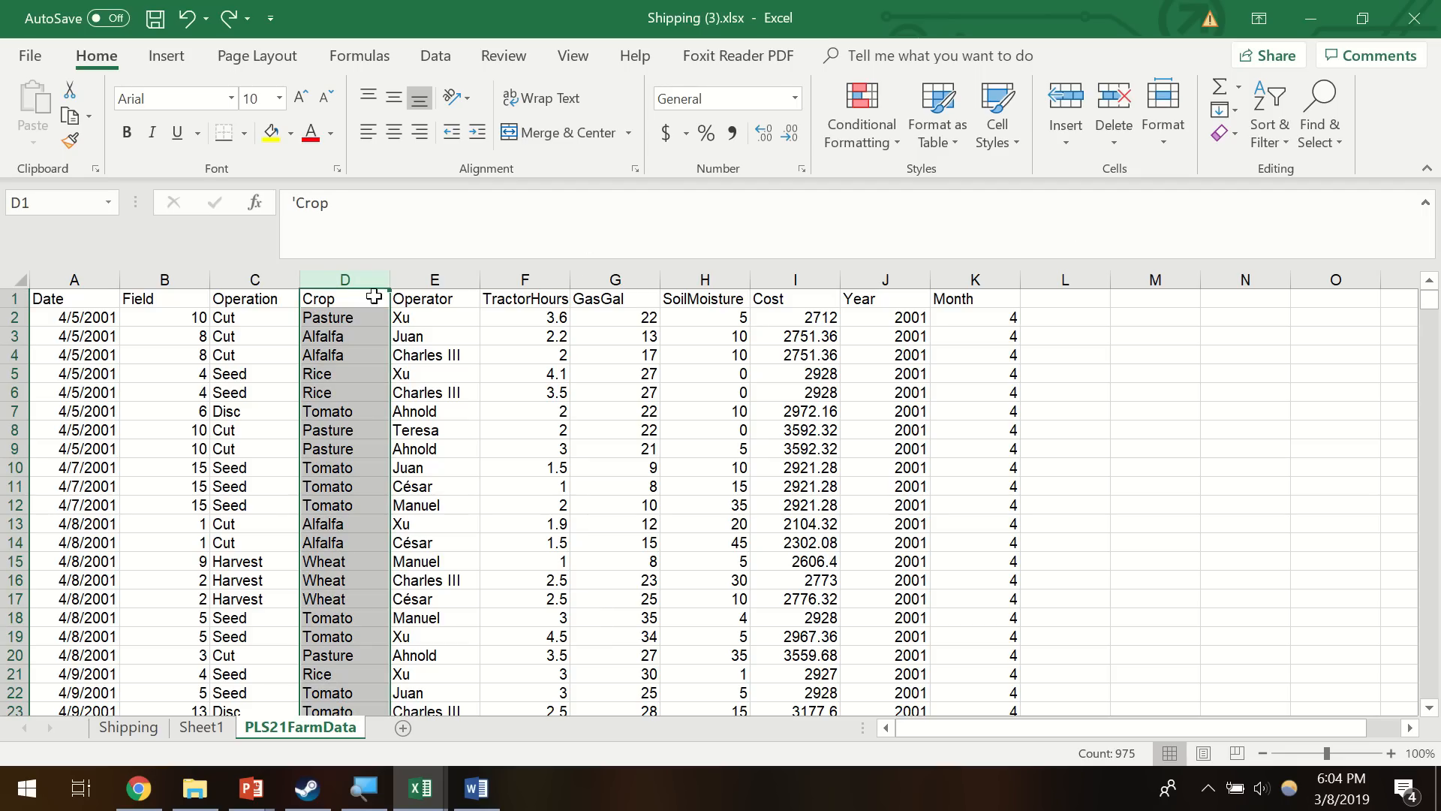
pyautogui.click(1280, 134)
pyautogui.click(1309, 175)
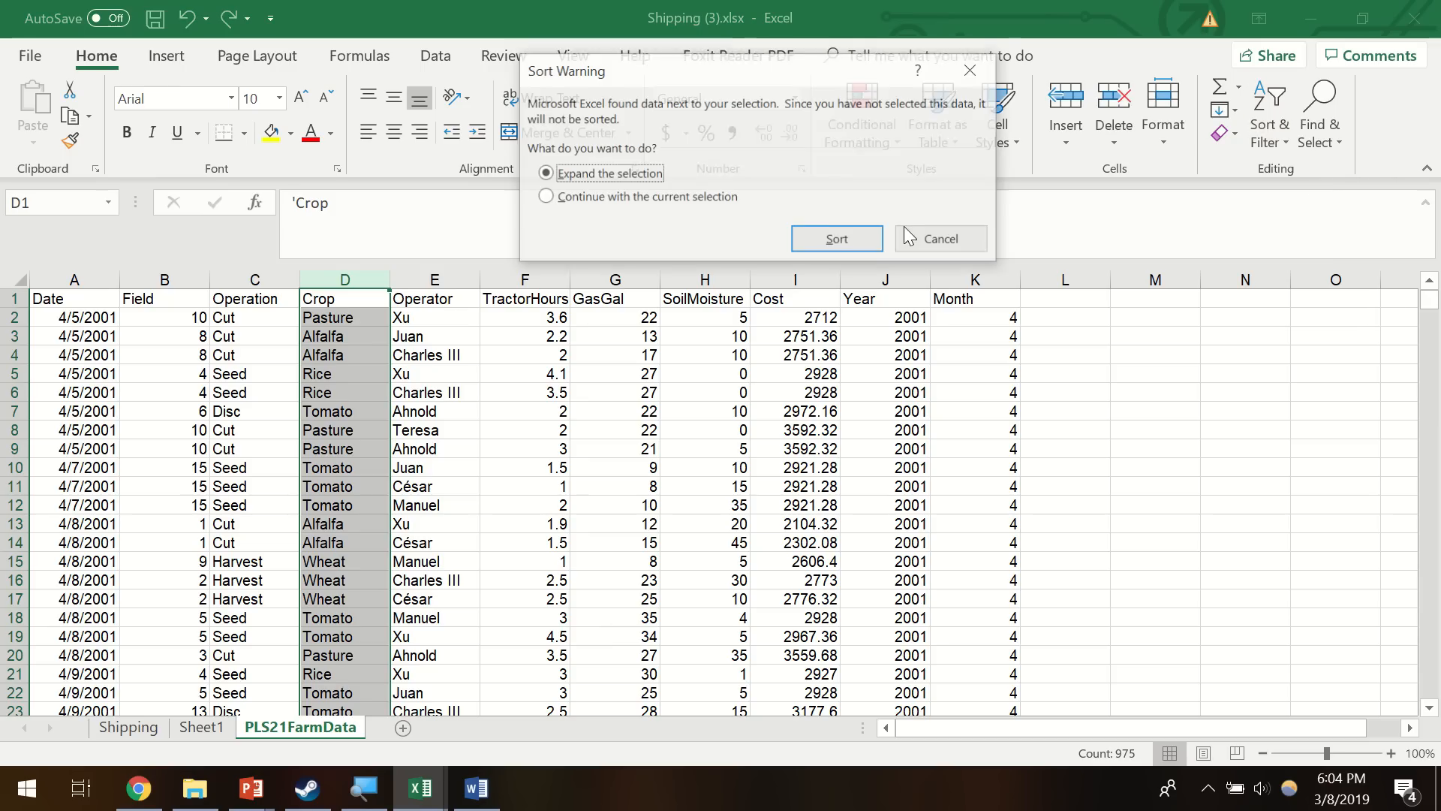
pyautogui.click(602, 198)
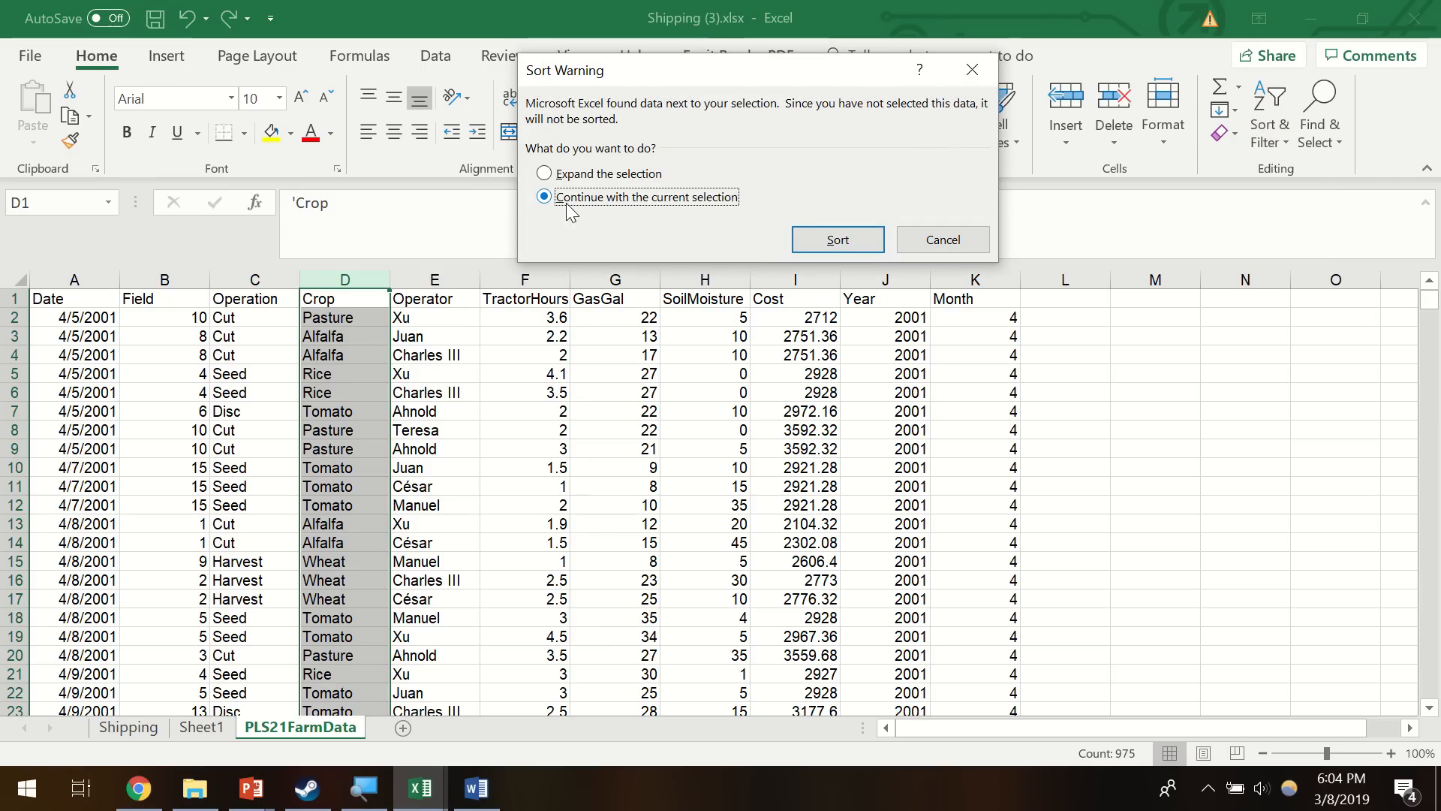
pyautogui.click(833, 239)
# - Examine how the Crop entries line up with the other data in their rows, and undo the repeated Crop-only sort
pyautogui.click(428, 321)
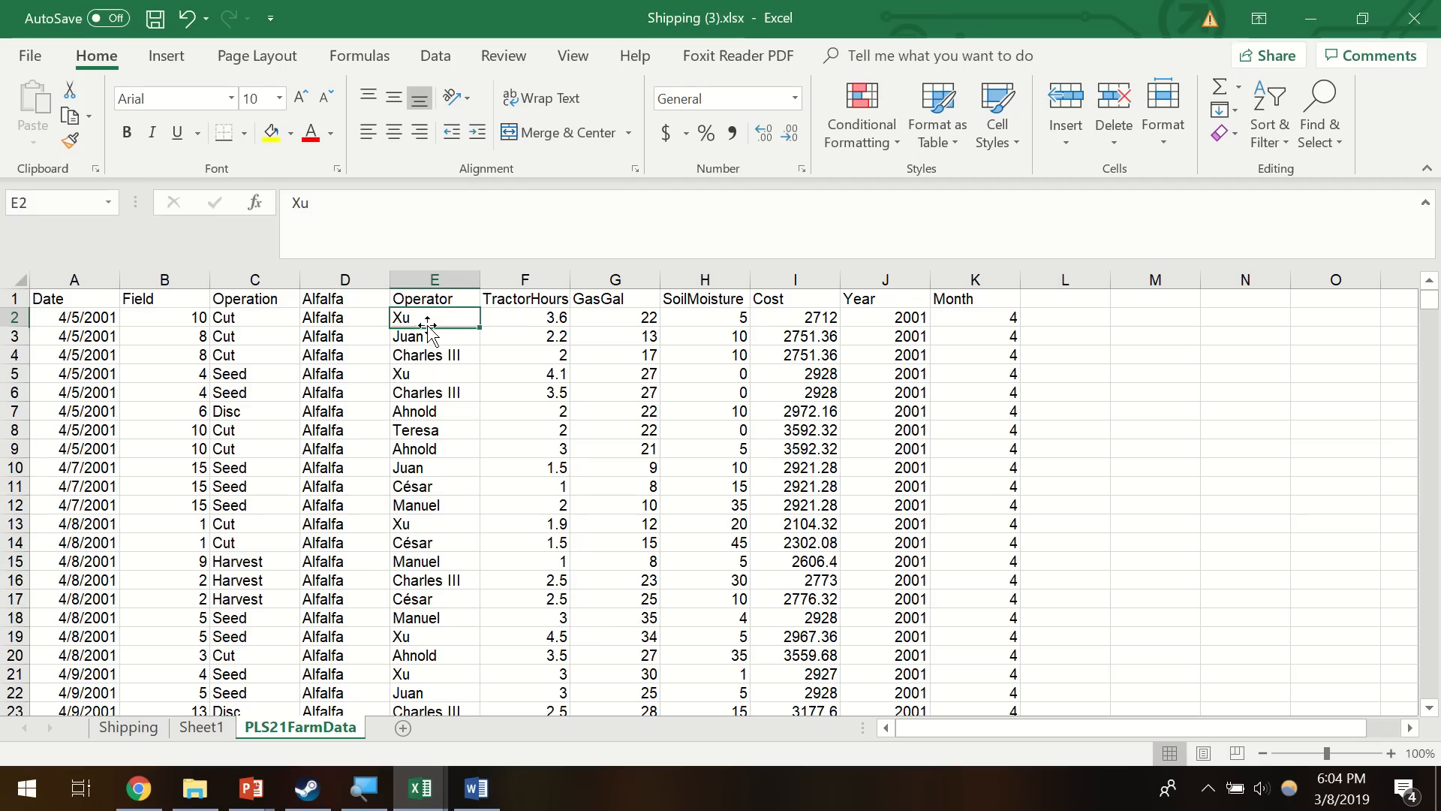
pyautogui.click(361, 320)
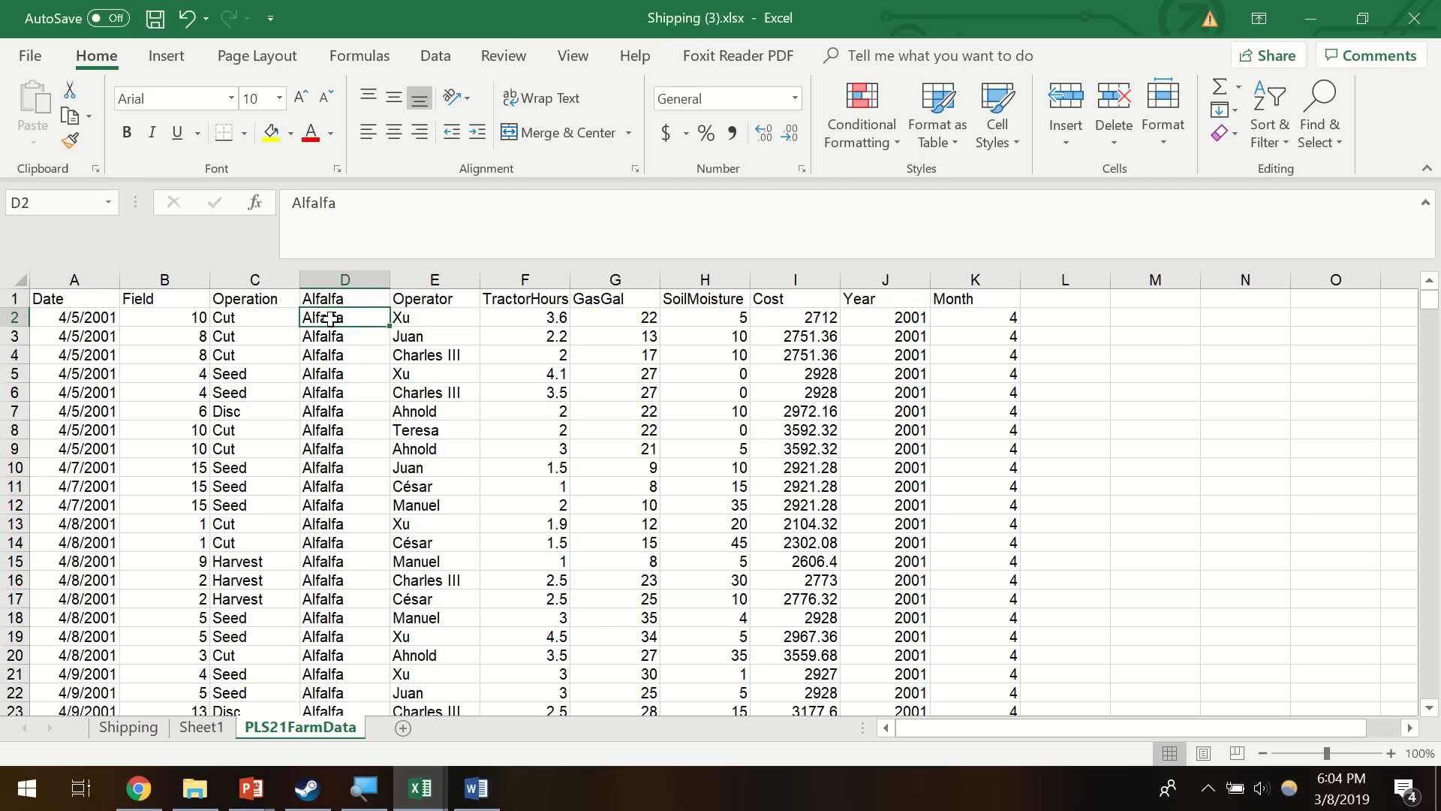
pyautogui.click(414, 318)
pyautogui.click(335, 320)
pyautogui.scroll(-1, 349, 325)
pyautogui.scroll(-13, 350, 325)
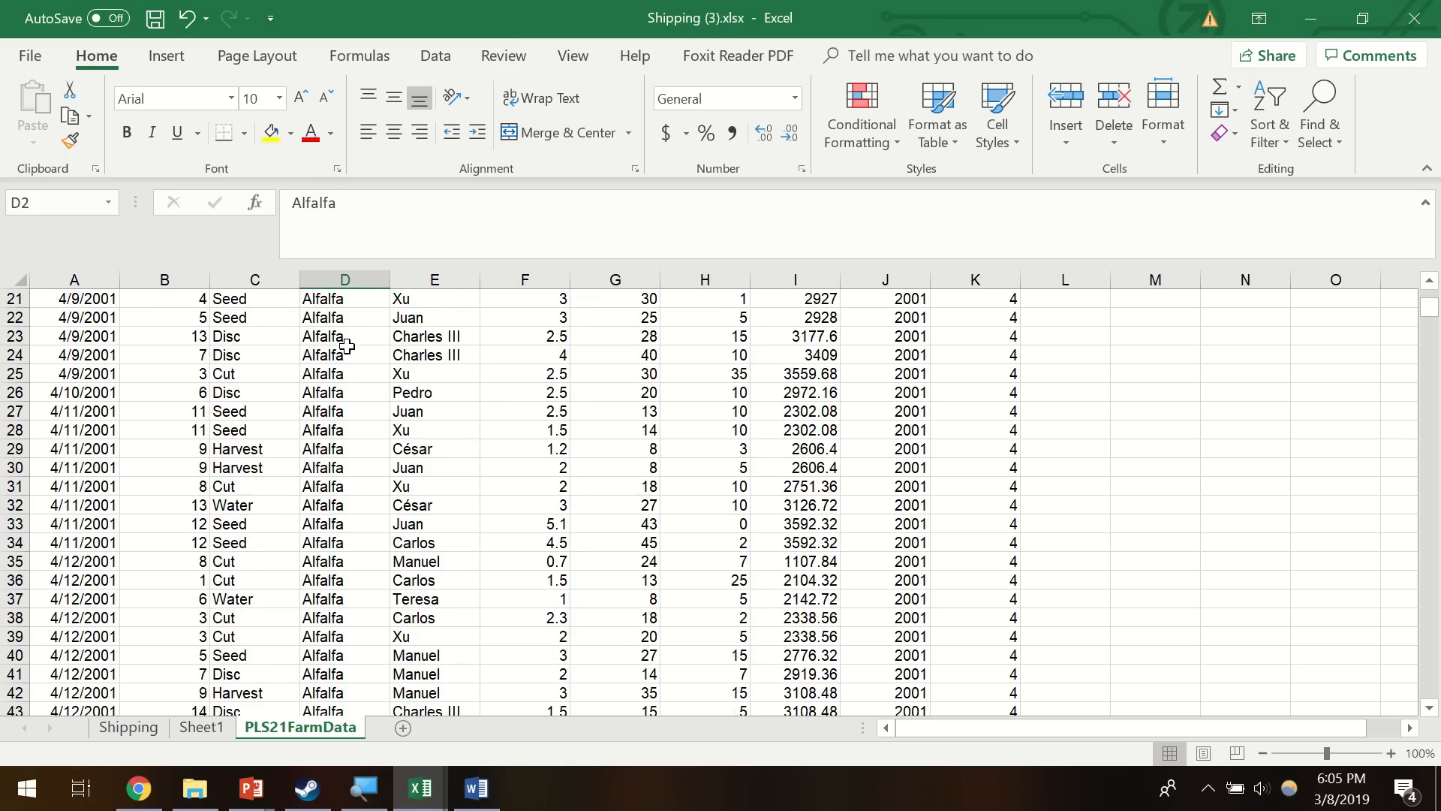
pyautogui.scroll(13, 346, 347)
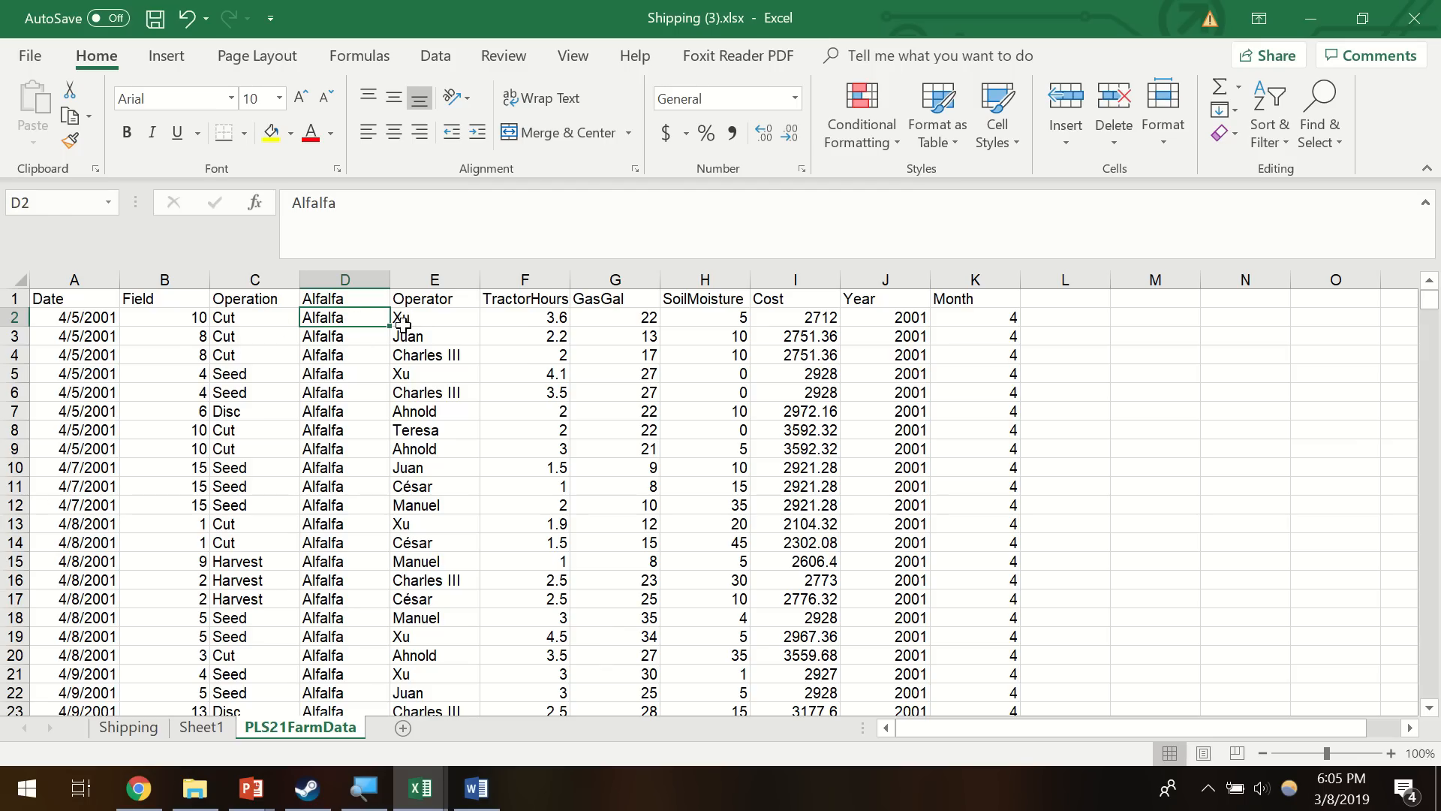
pyautogui.moveTo(403, 324); pyautogui.dragTo(75, 318)
pyautogui.hotkey('ctrl', 'z')
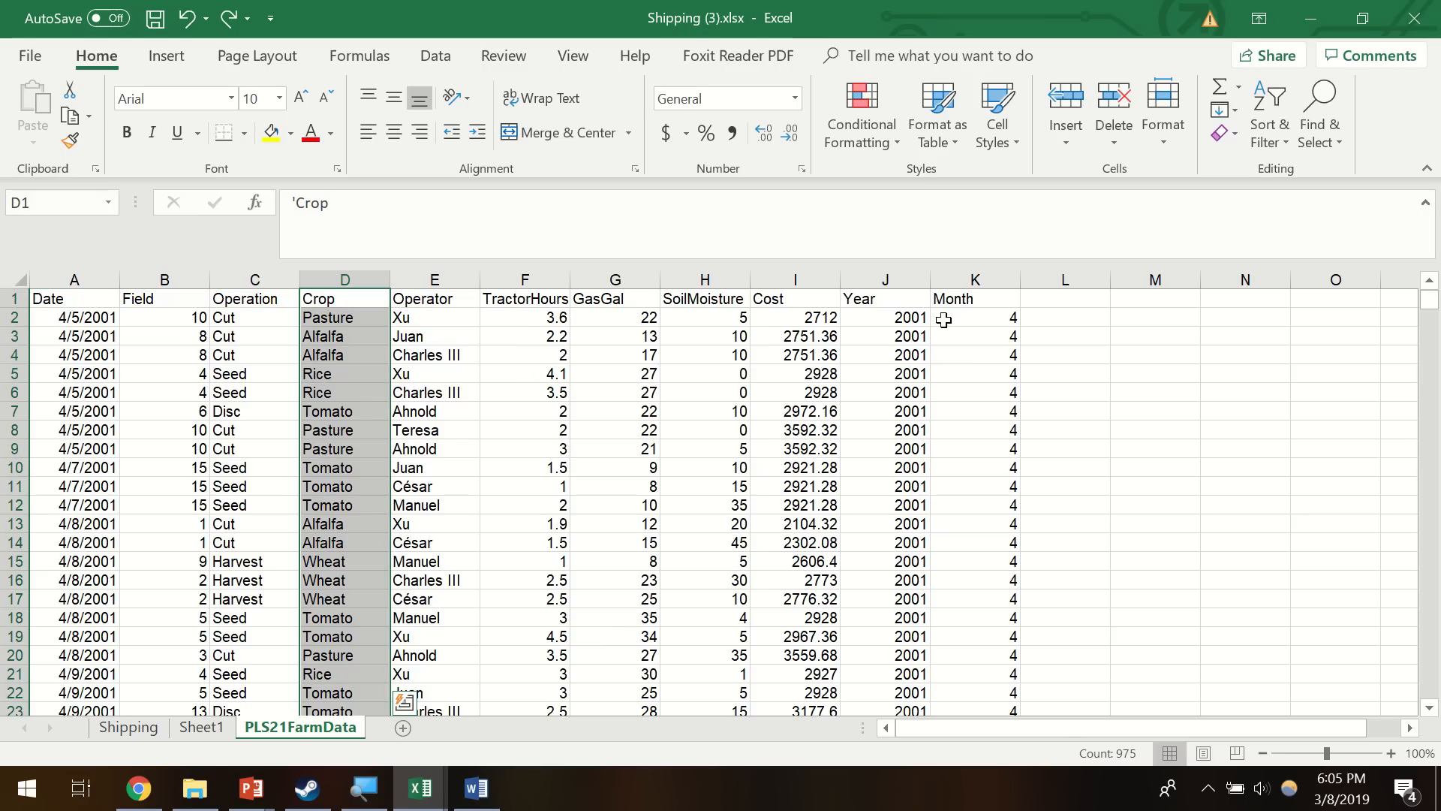
# - Custom sort the farm data with the selection expanded to all columns, by Field smallest to largest and then by Crop A to Z
pyautogui.click(1280, 125)
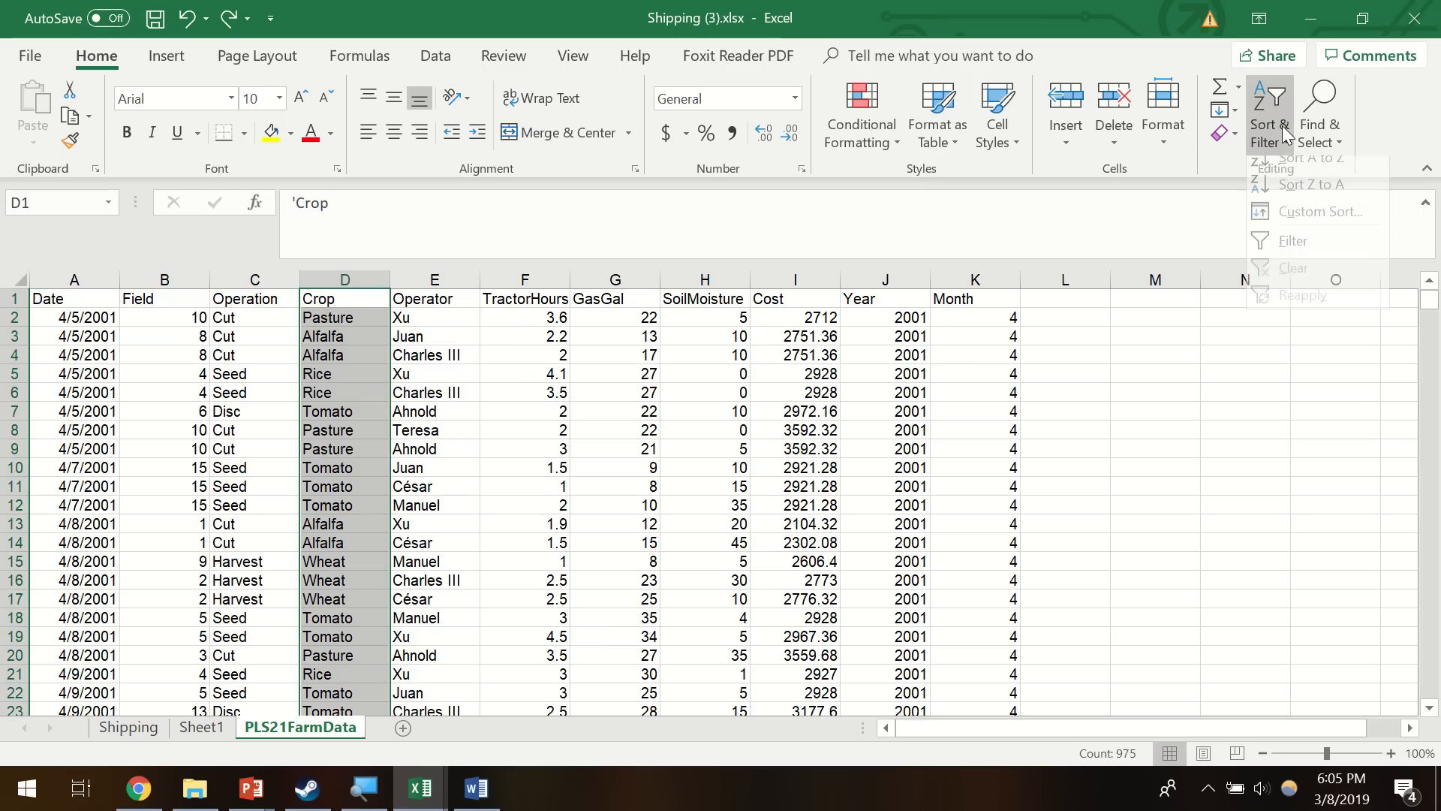
pyautogui.click(1322, 223)
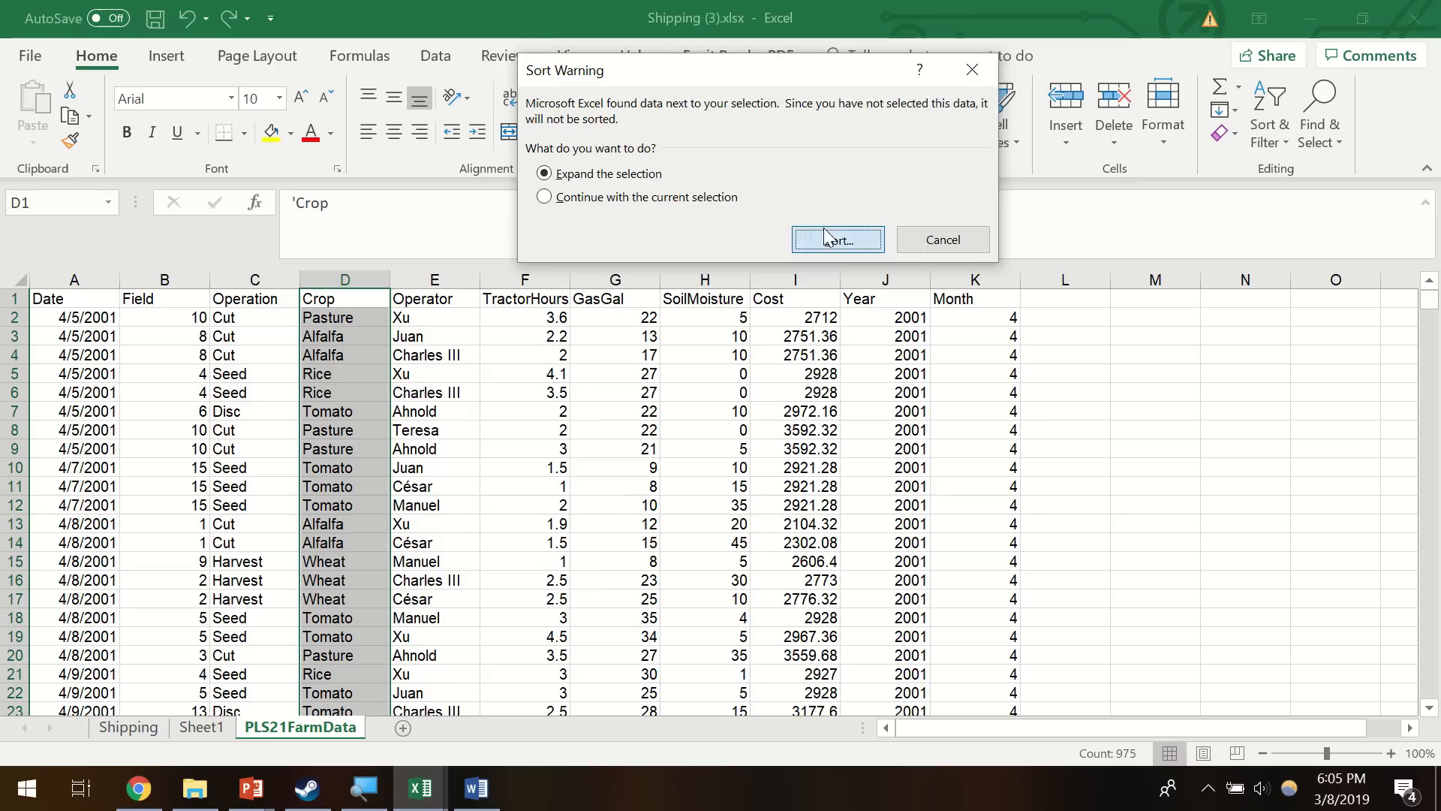
pyautogui.click(837, 239)
pyautogui.moveTo(642, 53); pyautogui.dragTo(824, 187)
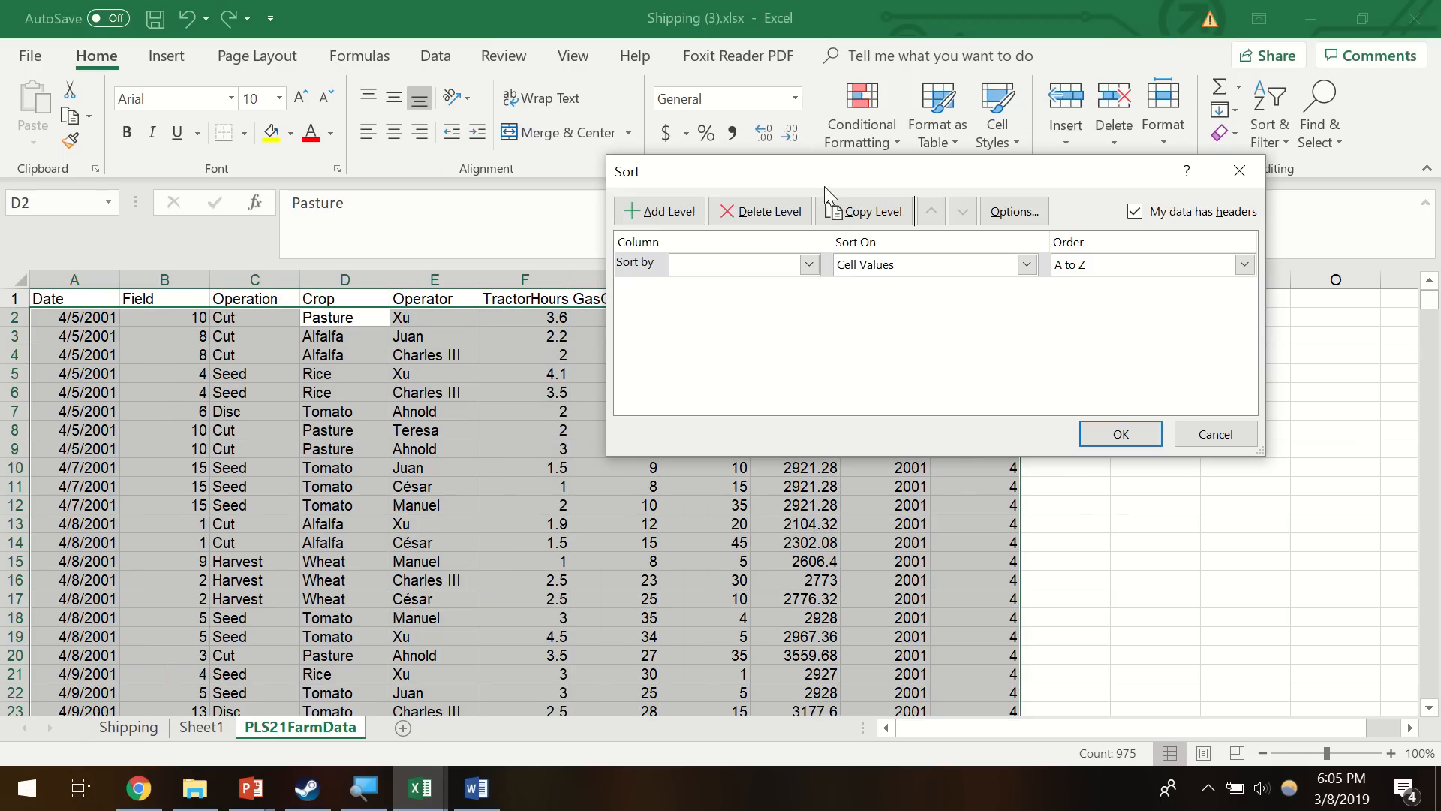
pyautogui.click(659, 211)
pyautogui.click(809, 266)
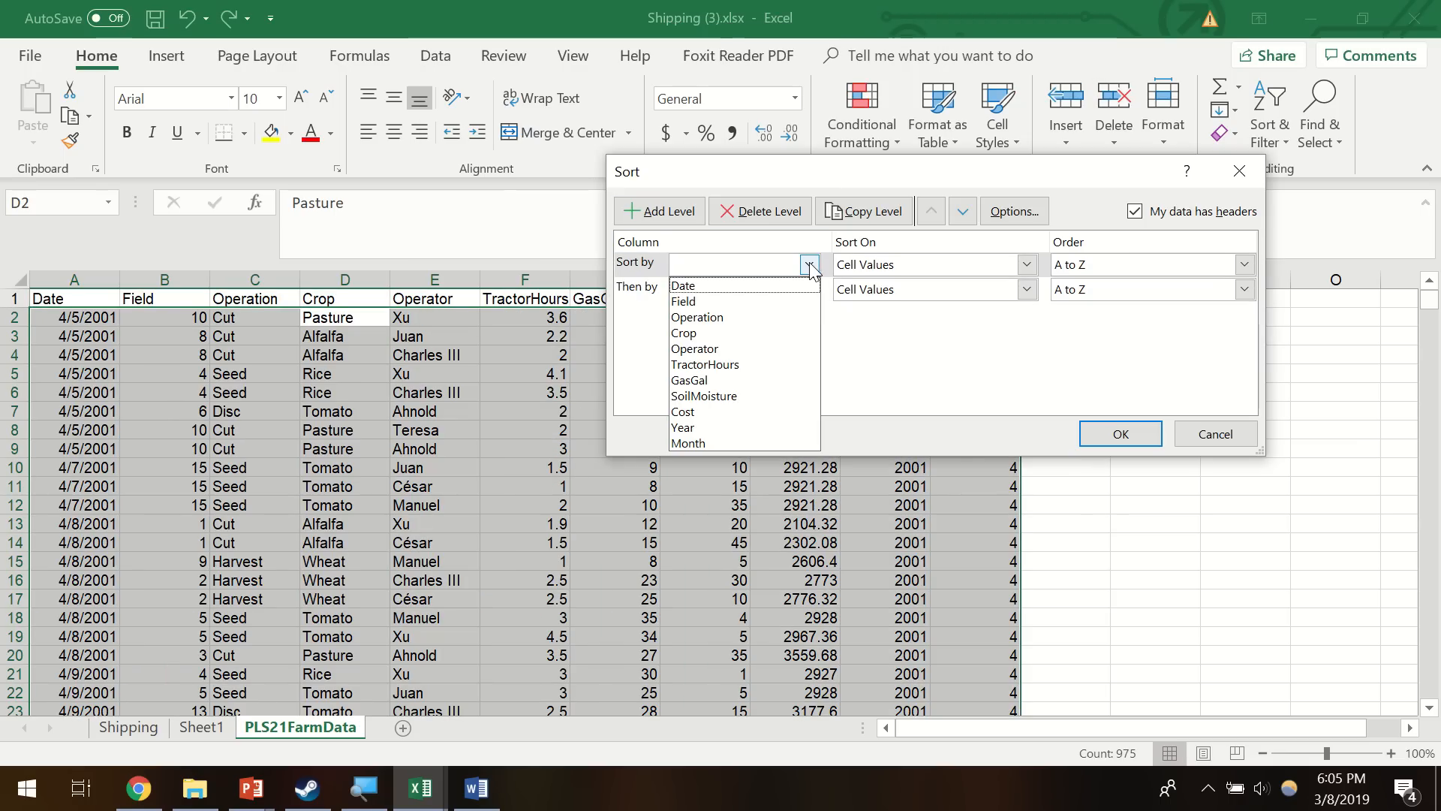
pyautogui.click(726, 300)
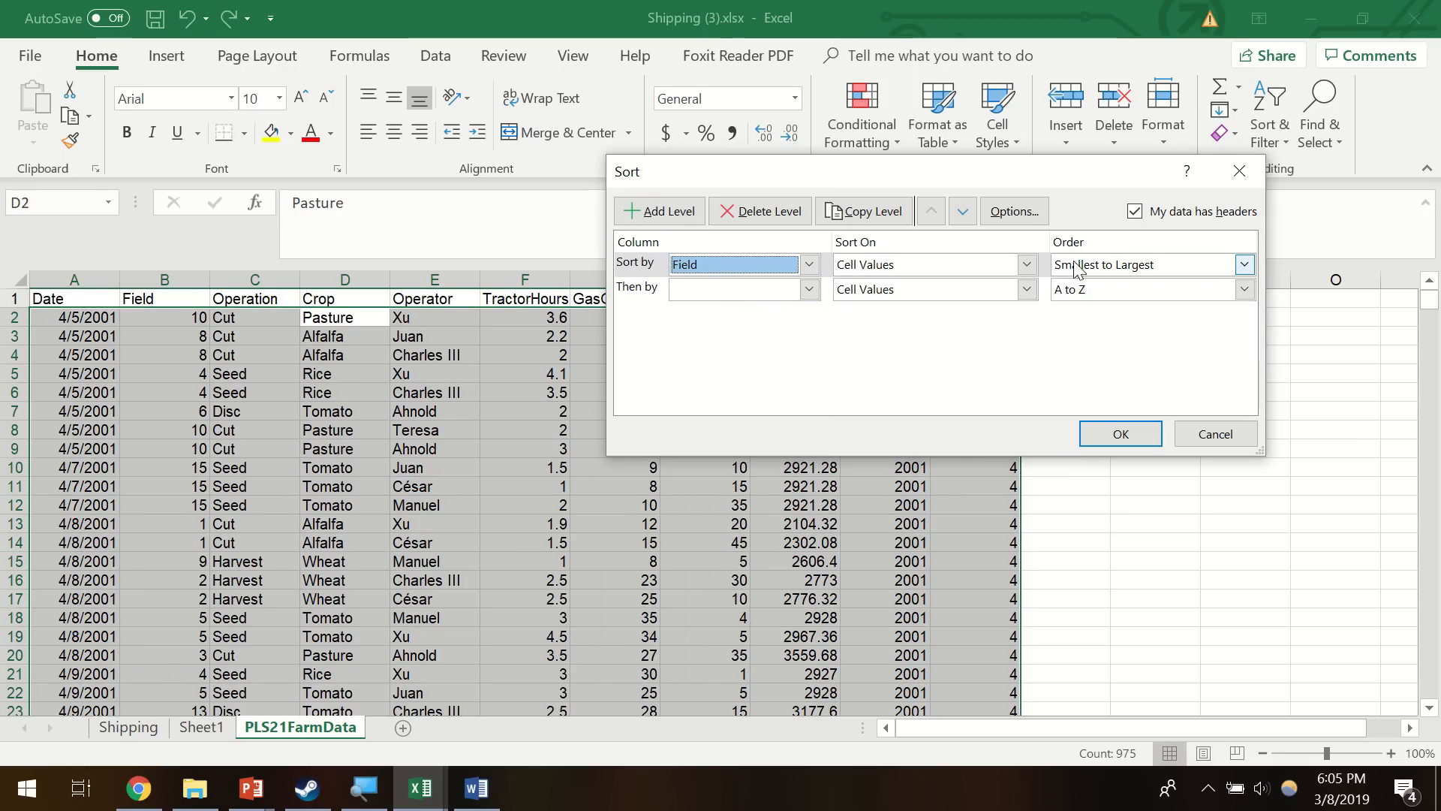
pyautogui.click(809, 289)
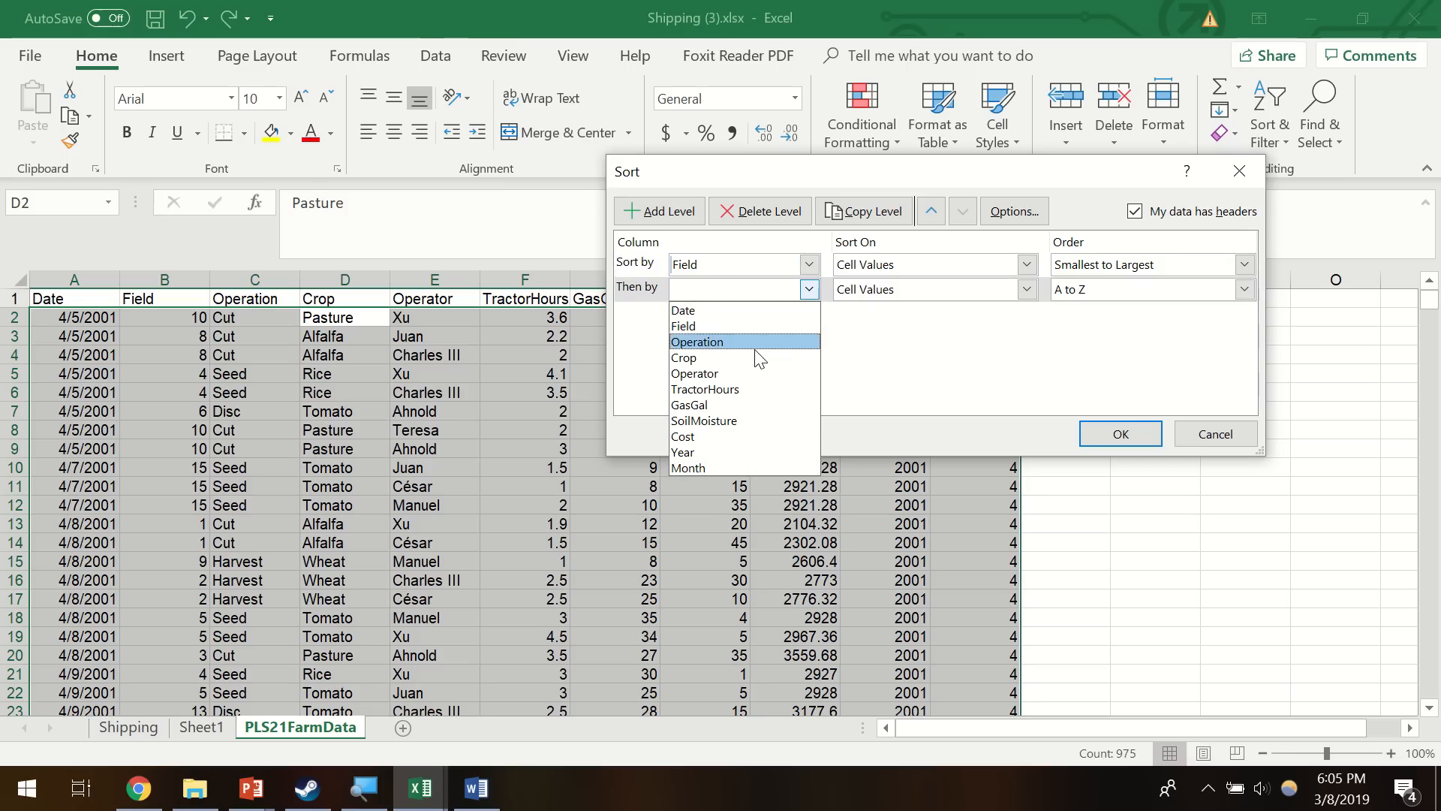
pyautogui.click(735, 358)
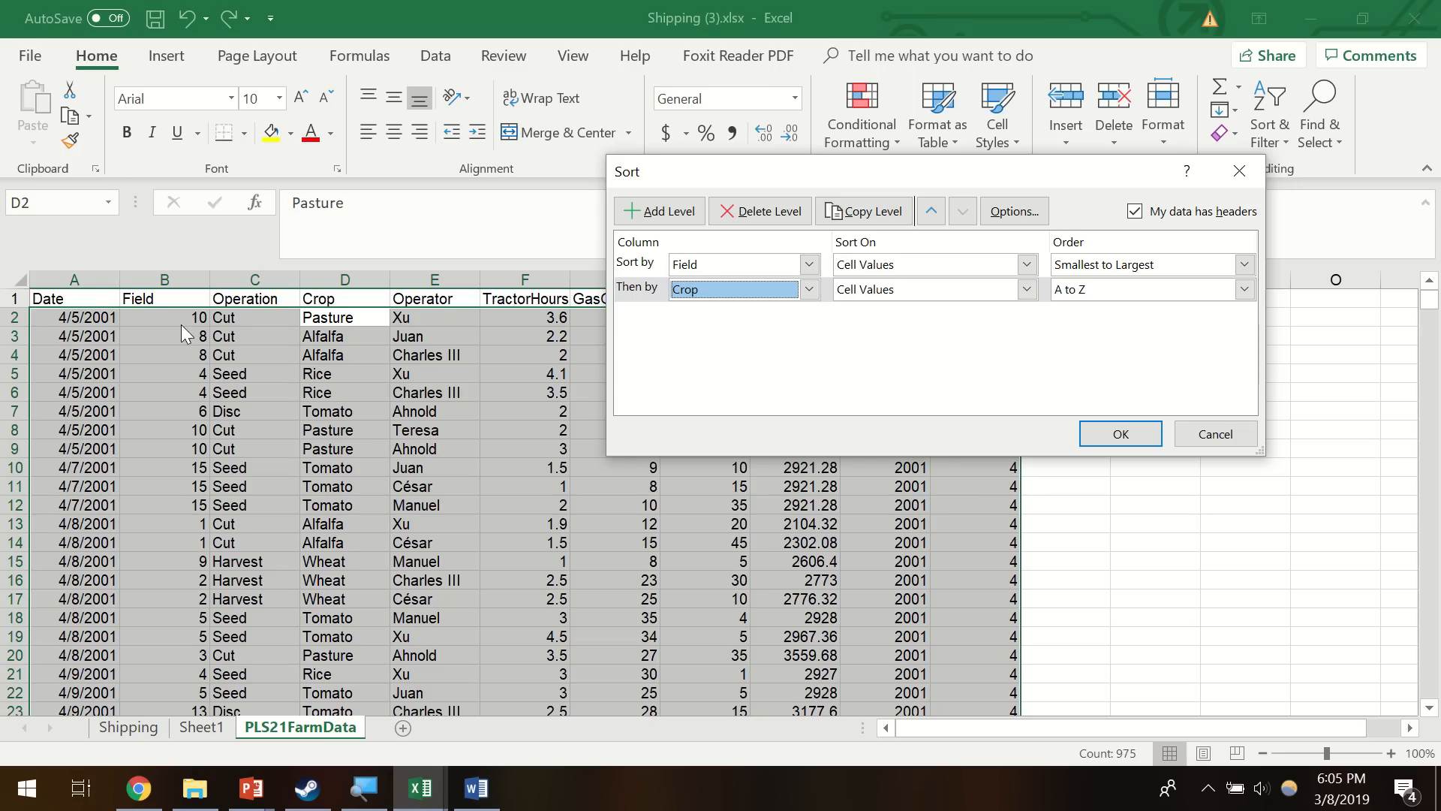
pyautogui.click(1119, 433)
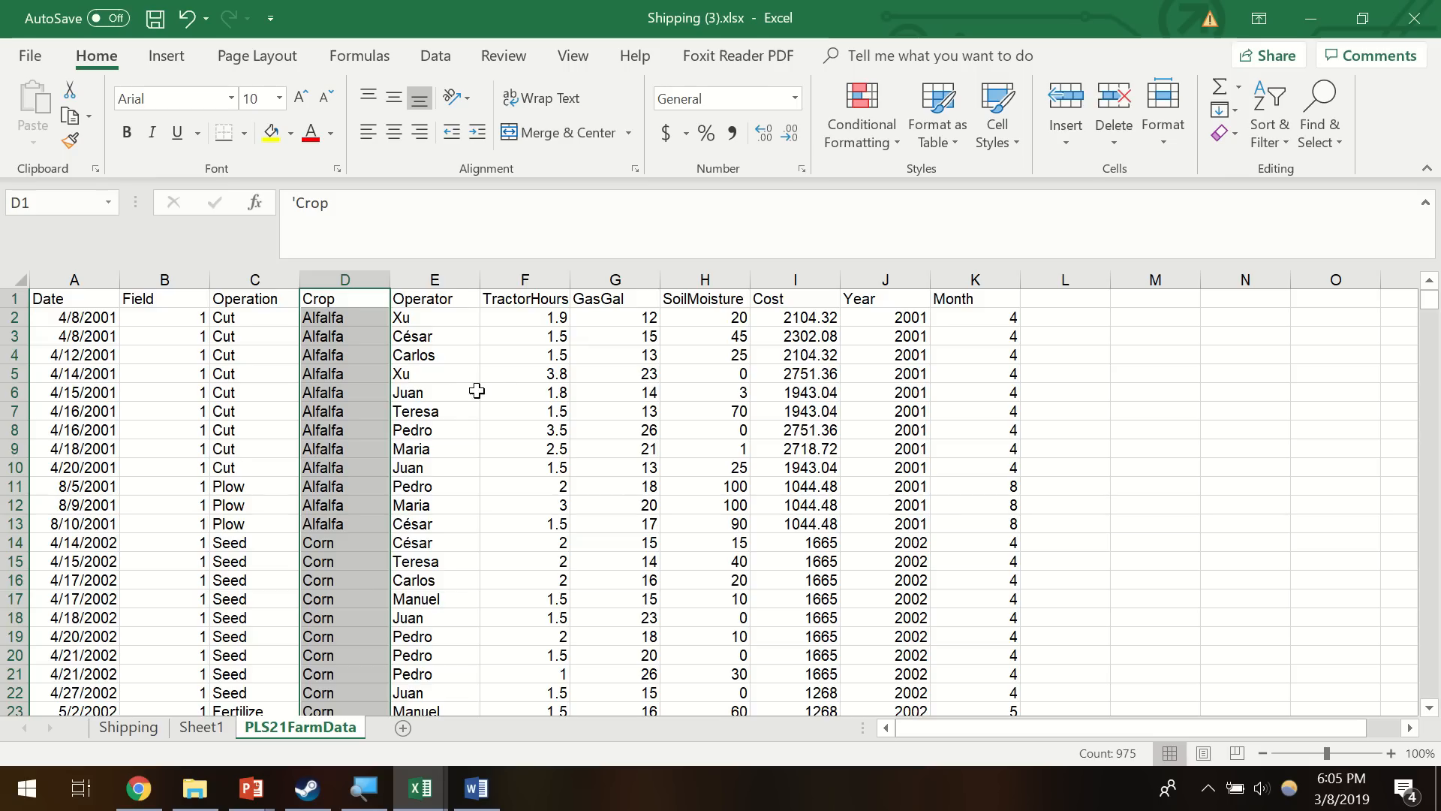
# - Review the sorted farm data to check the order of the Field numbers and of the crops within each field
pyautogui.scroll(-1, 475, 390)
pyautogui.scroll(1, 476, 389)
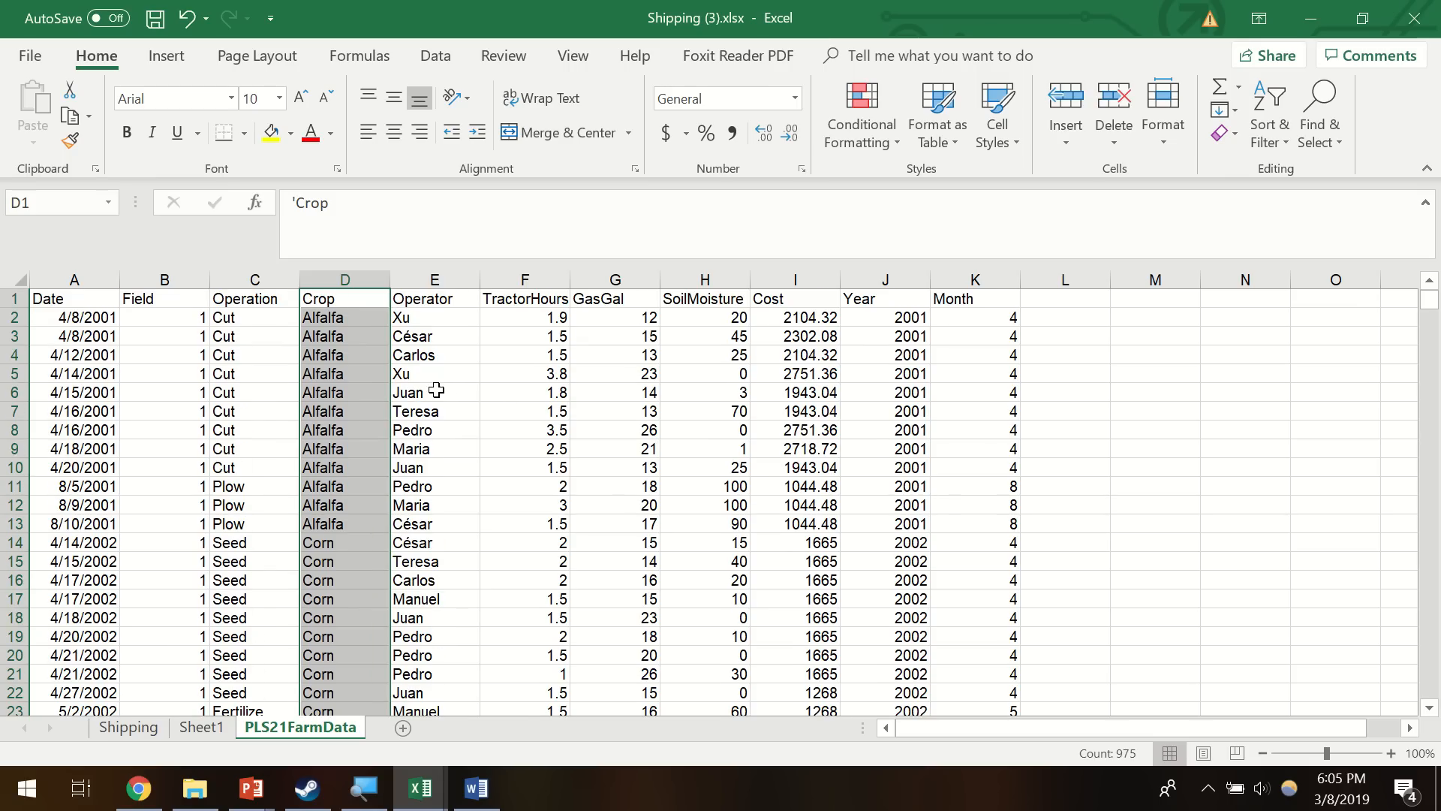
pyautogui.scroll(-15, 446, 391)
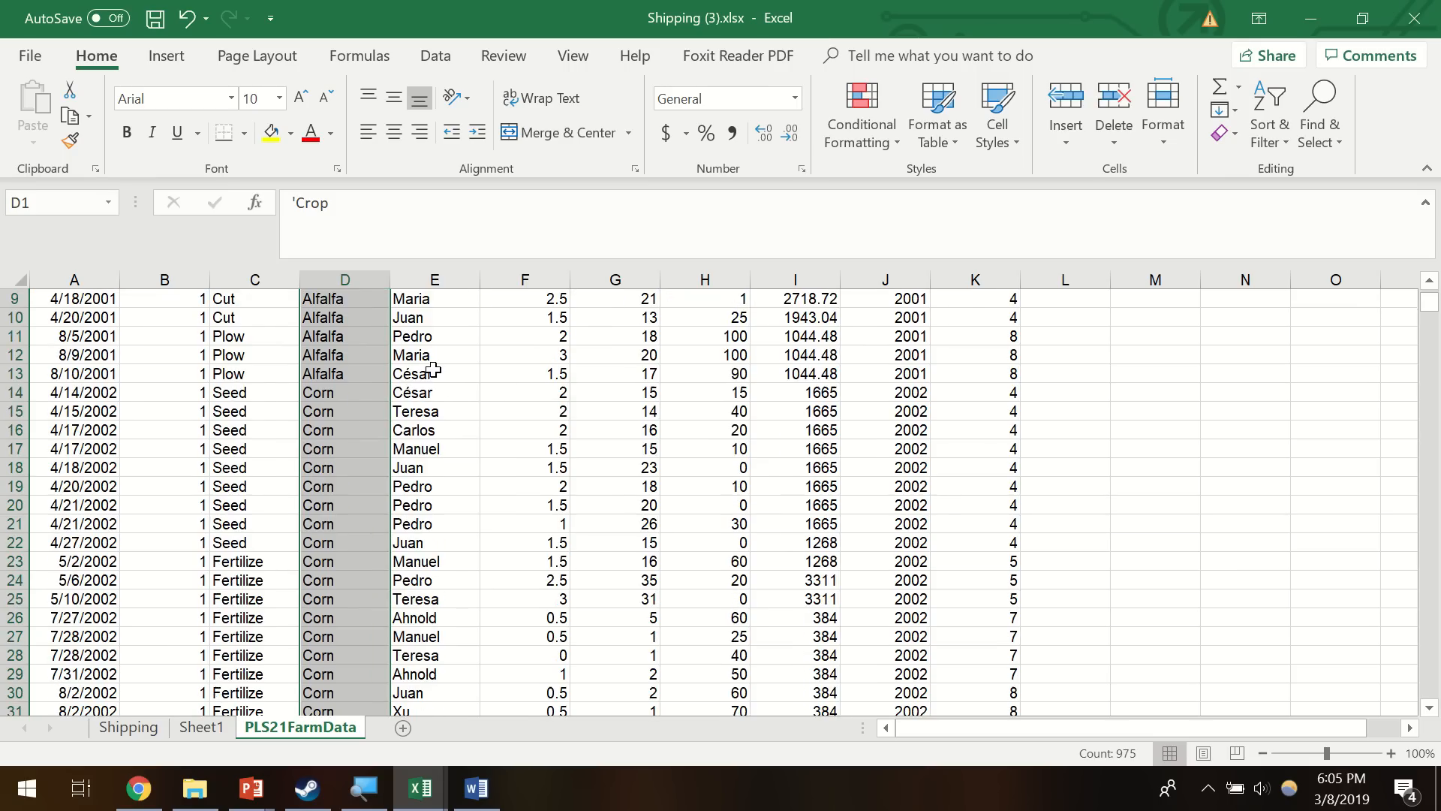
pyautogui.scroll(-16, 451, 379)
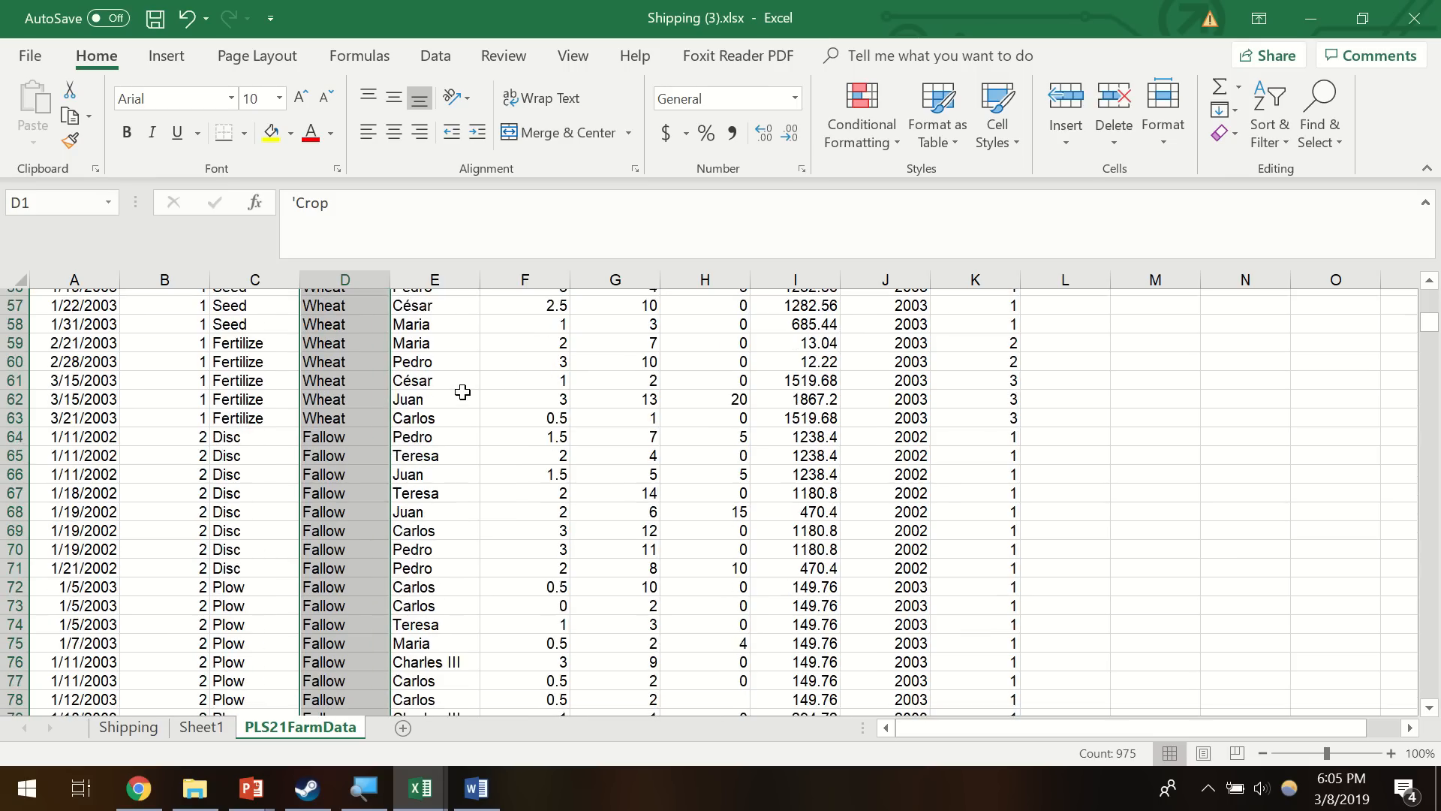
pyautogui.scroll(4, 473, 405)
pyautogui.scroll(20, 482, 425)
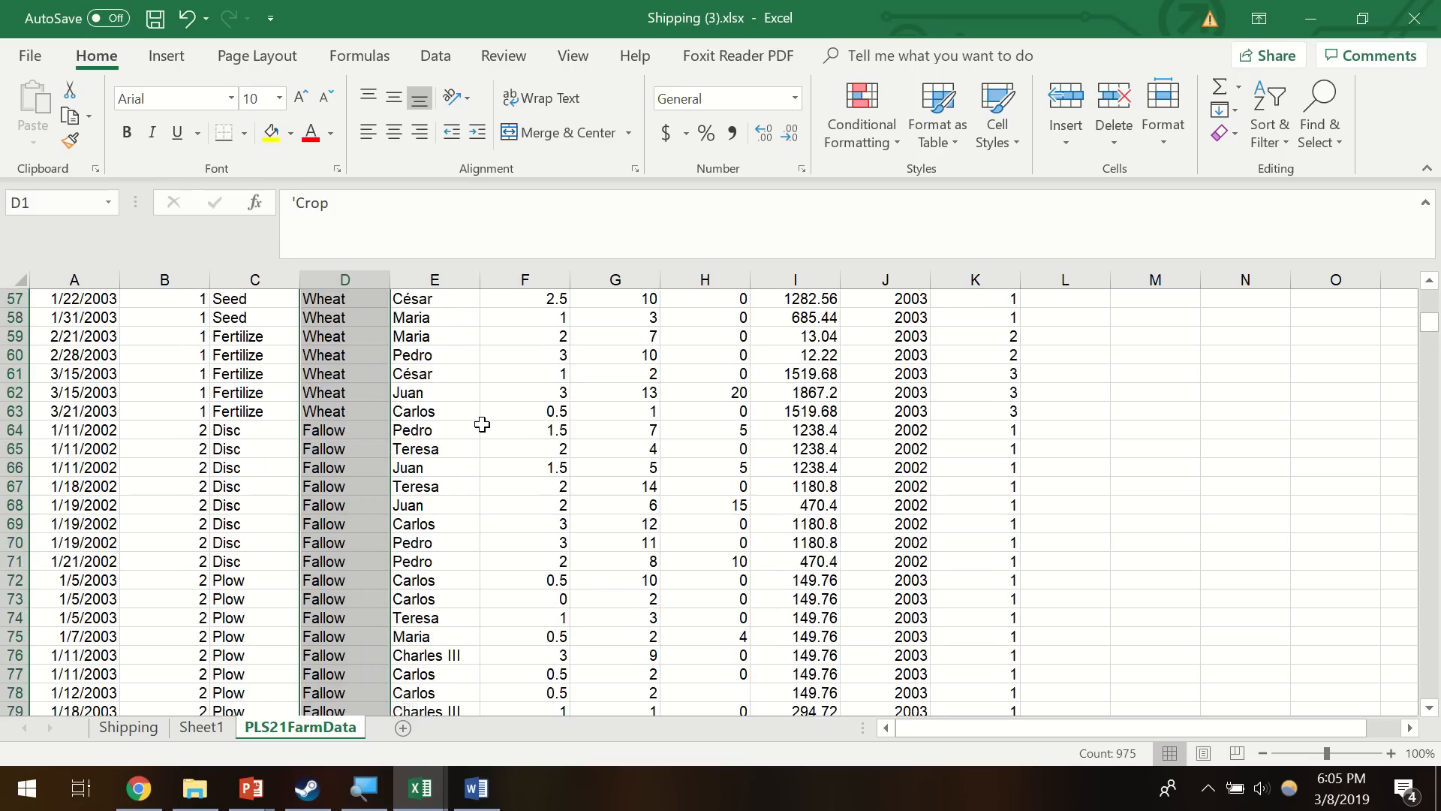
pyautogui.click(483, 428)
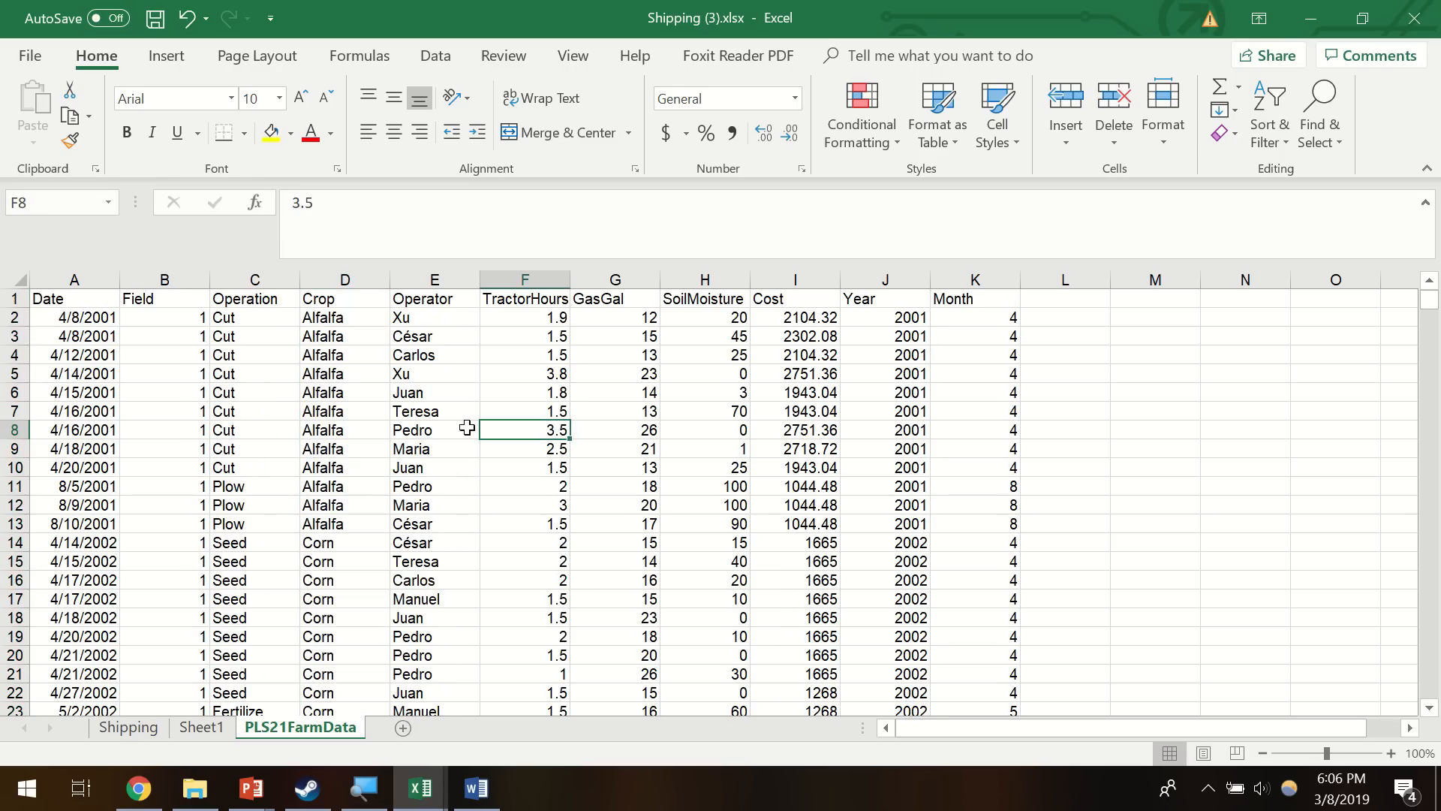
# - Add a blank level to the farm data's custom sort, delete it, and reapply the sort by Field and Crop
pyautogui.click(225, 430)
pyautogui.scroll(-4, 848, 466)
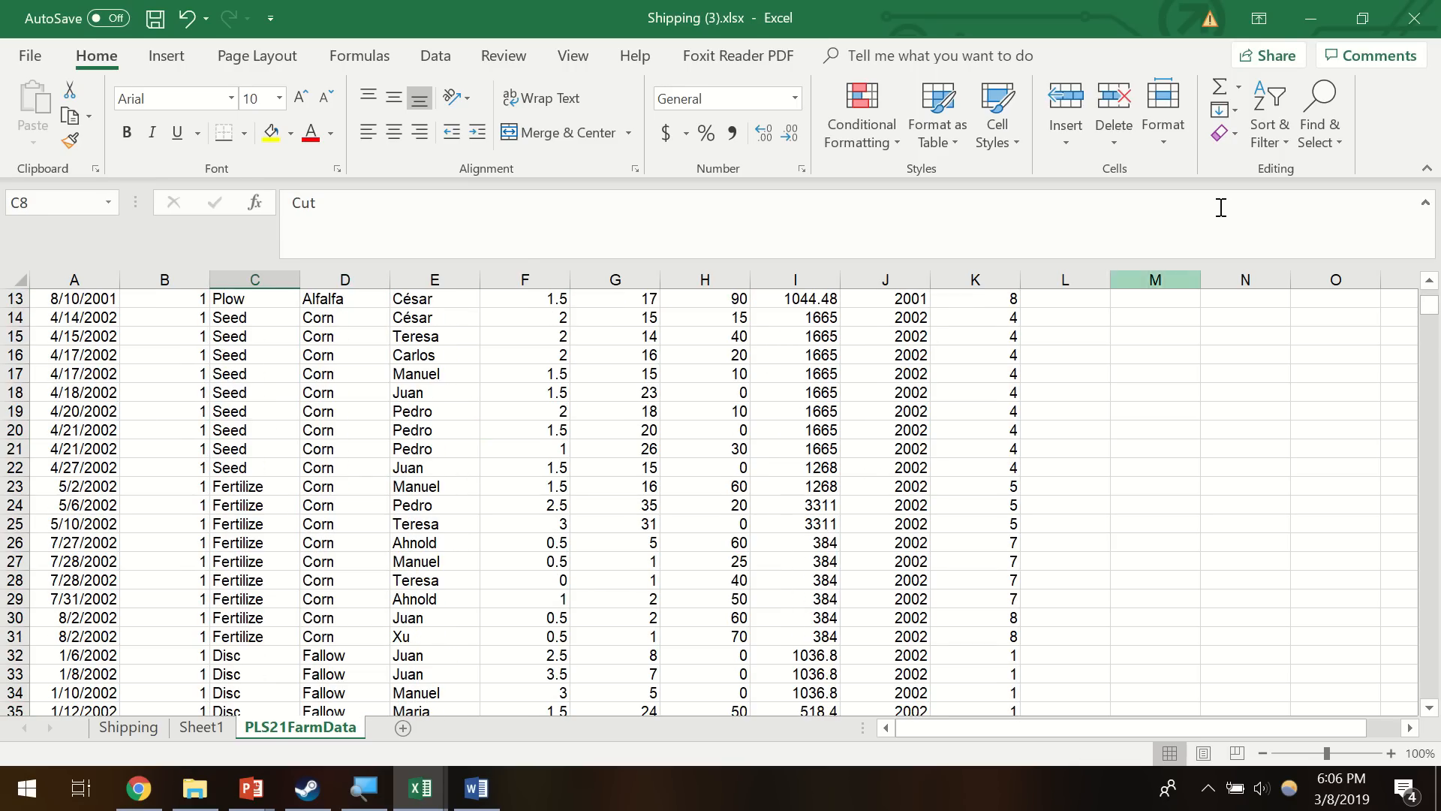
pyautogui.click(1259, 151)
pyautogui.click(1294, 224)
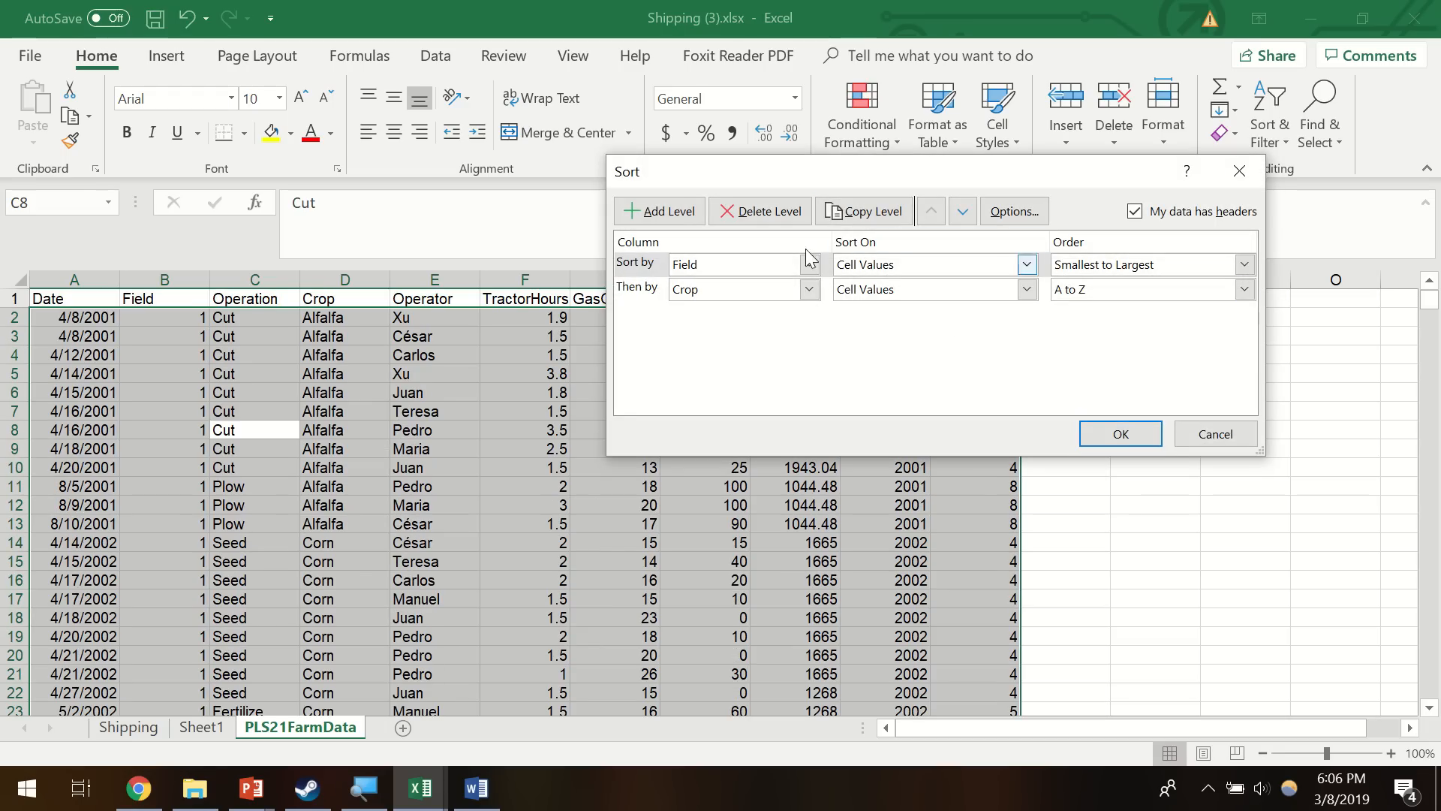
pyautogui.click(659, 211)
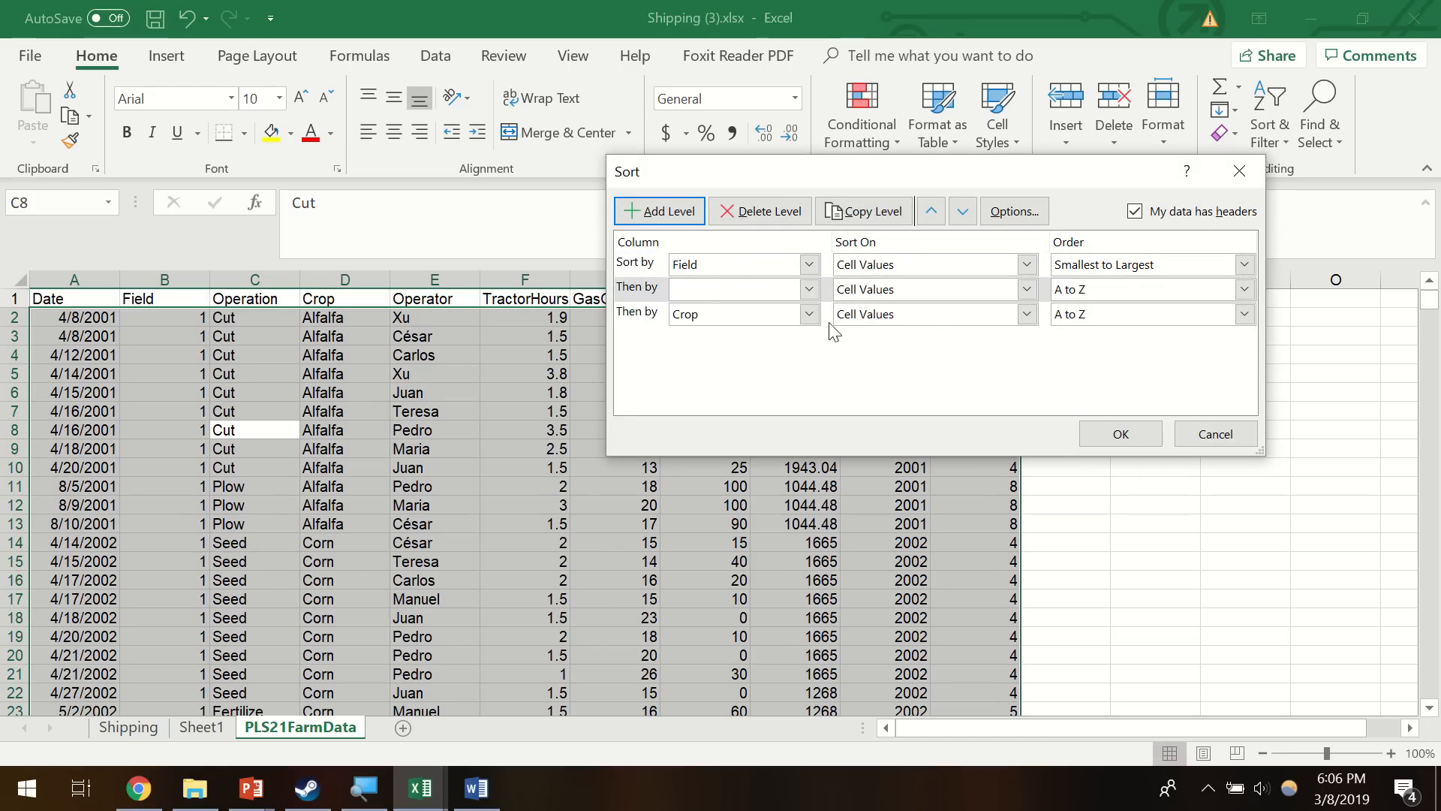
pyautogui.click(758, 211)
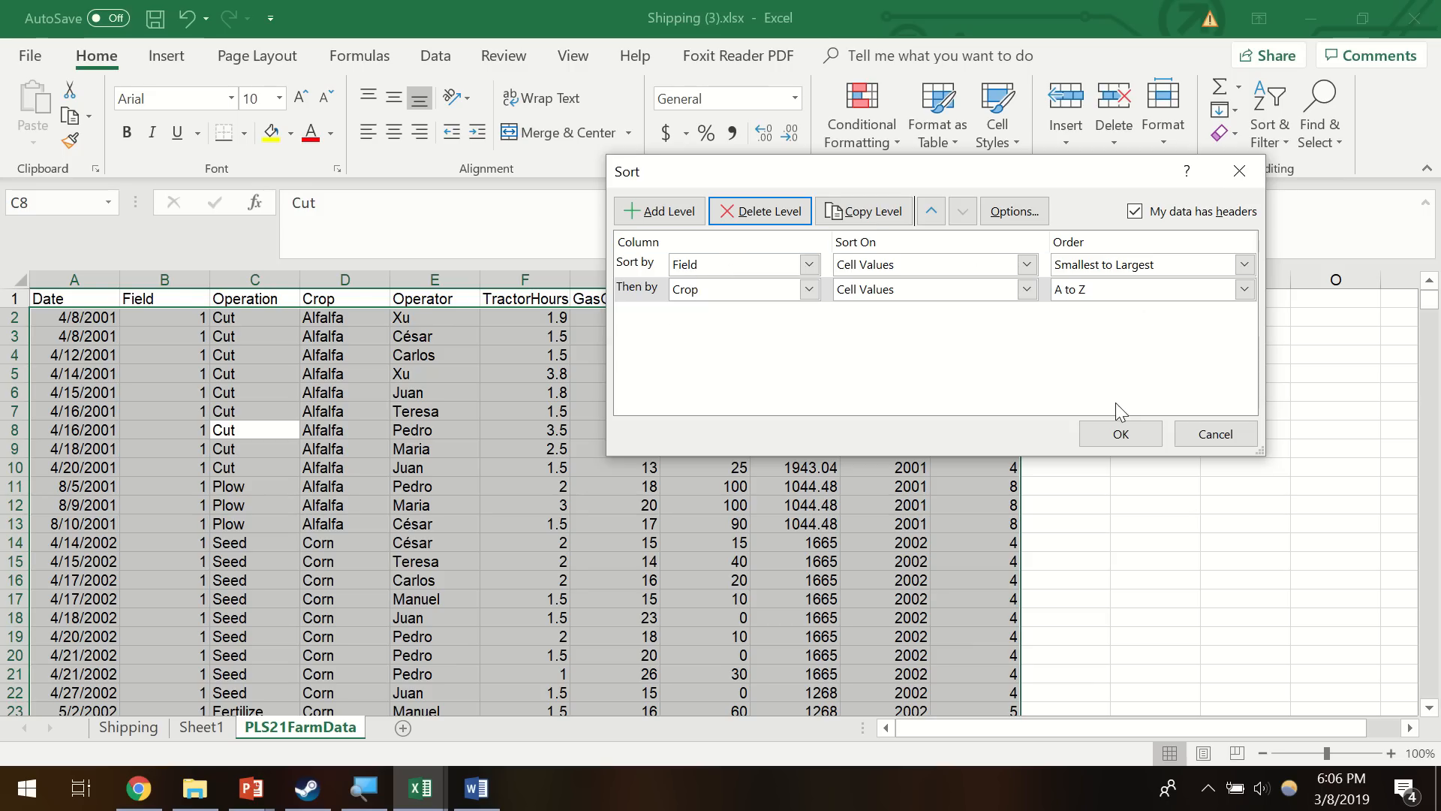
pyautogui.click(1126, 434)
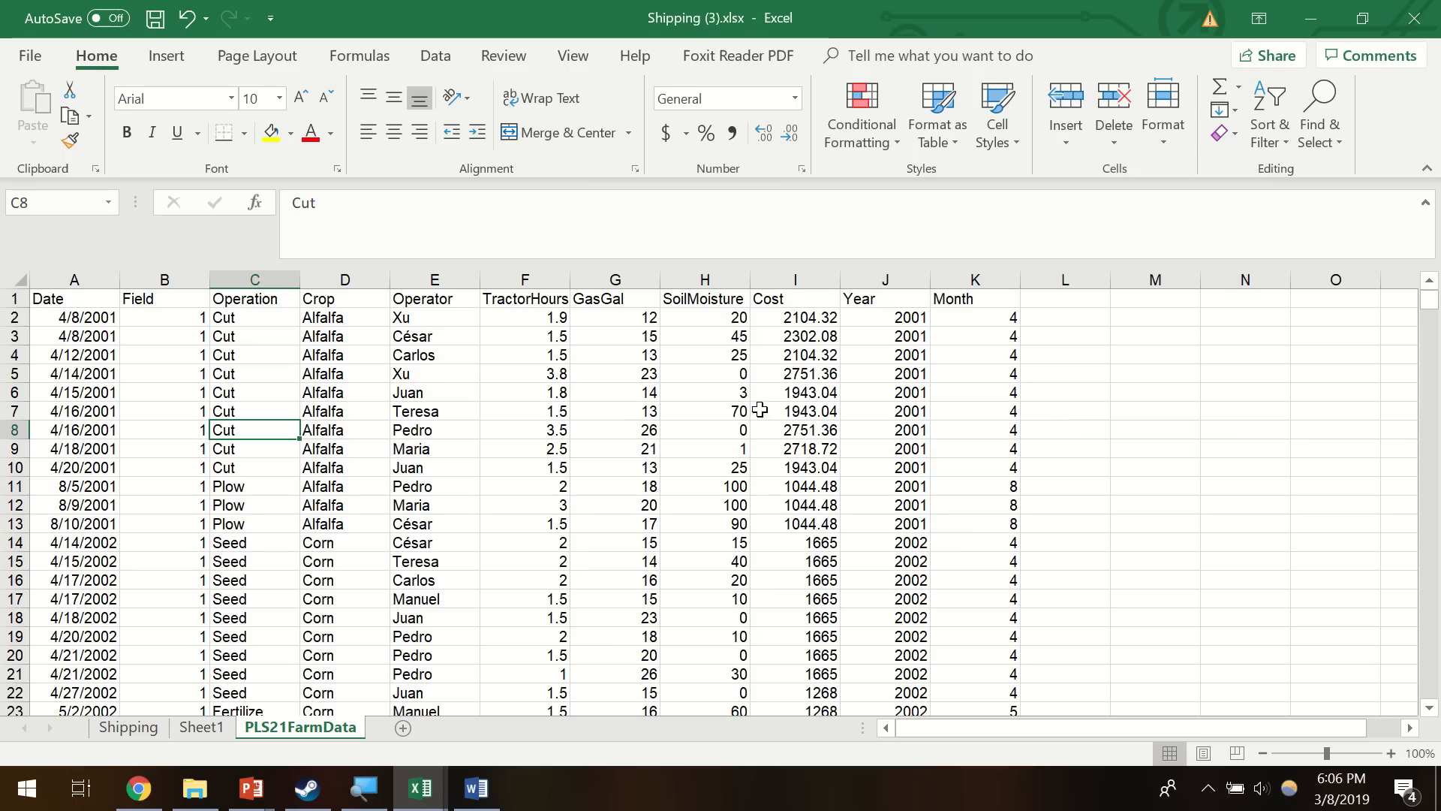
pyautogui.click(705, 393)
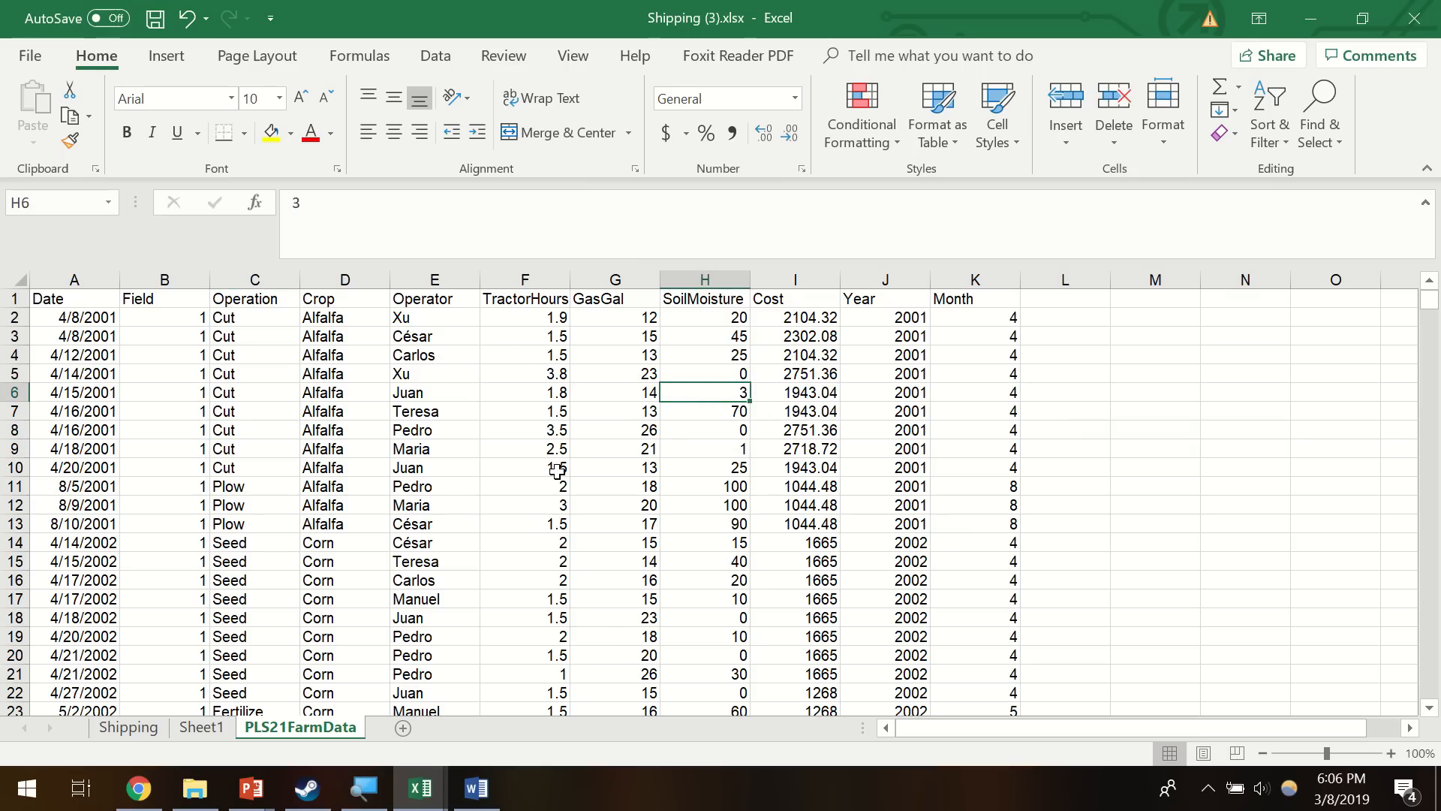
pyautogui.click(648, 391)
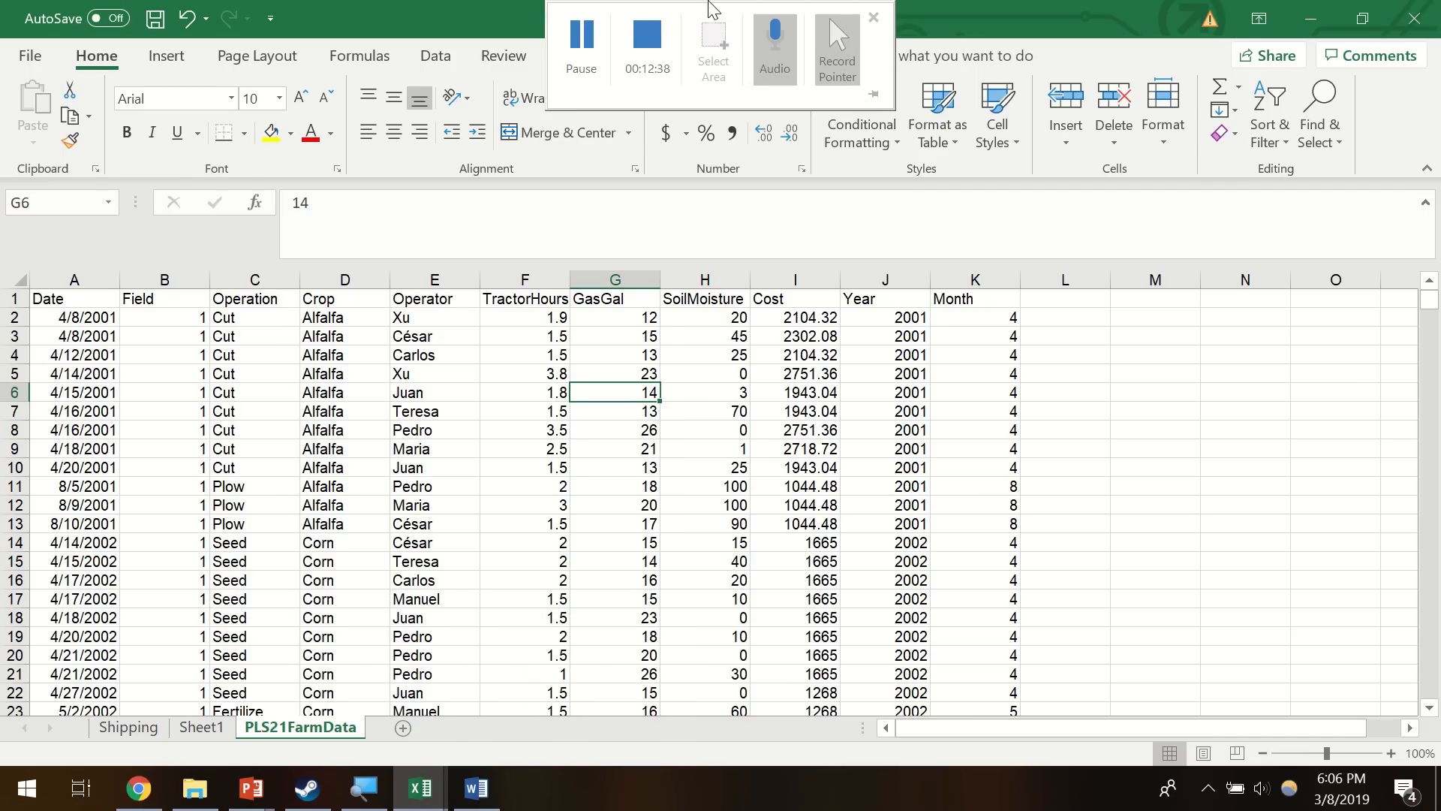
pyautogui.click(653, 44)
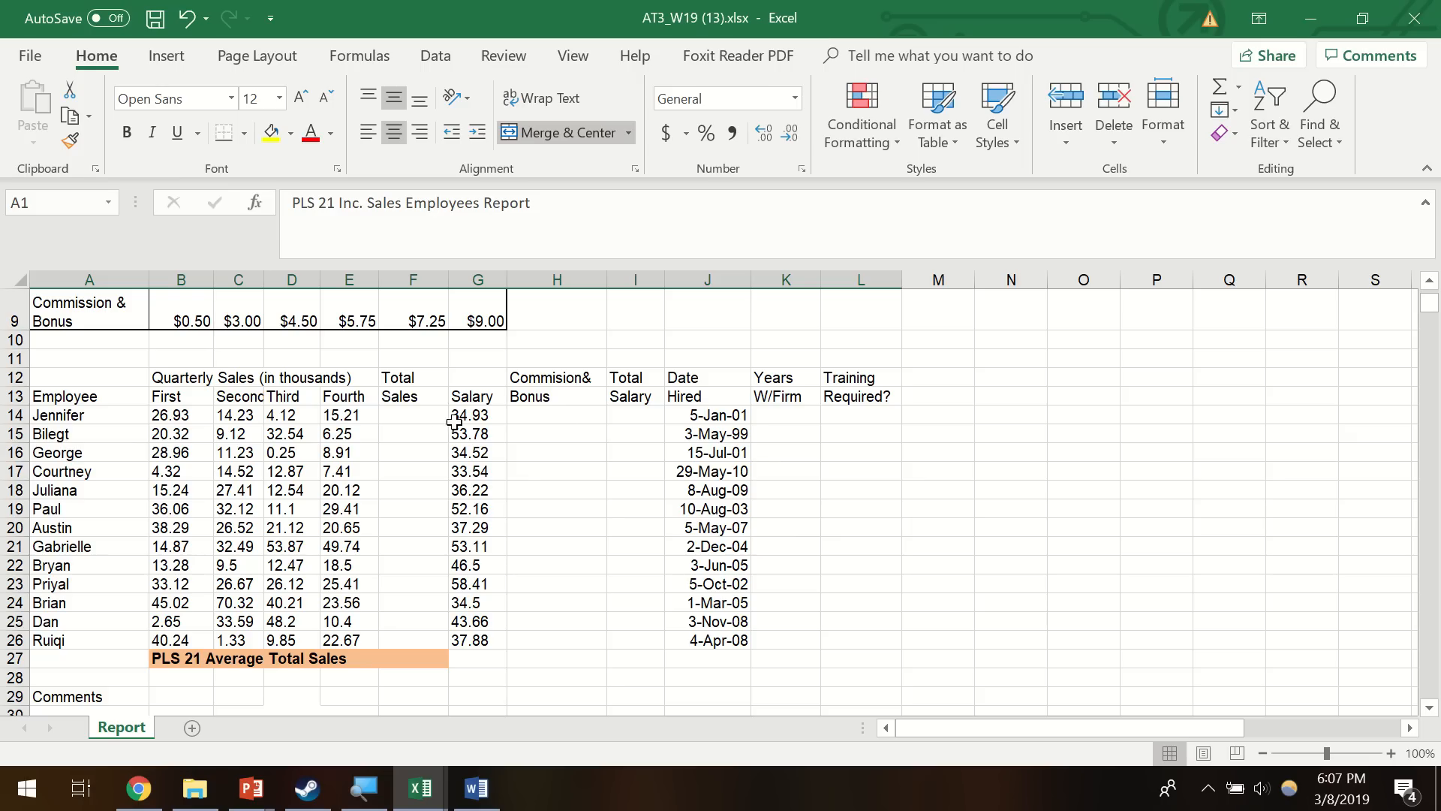
# - Enter the formula =B14:E14 in the first Total Sales cell, F14, of the Report sheet
pyautogui.click(412, 423)
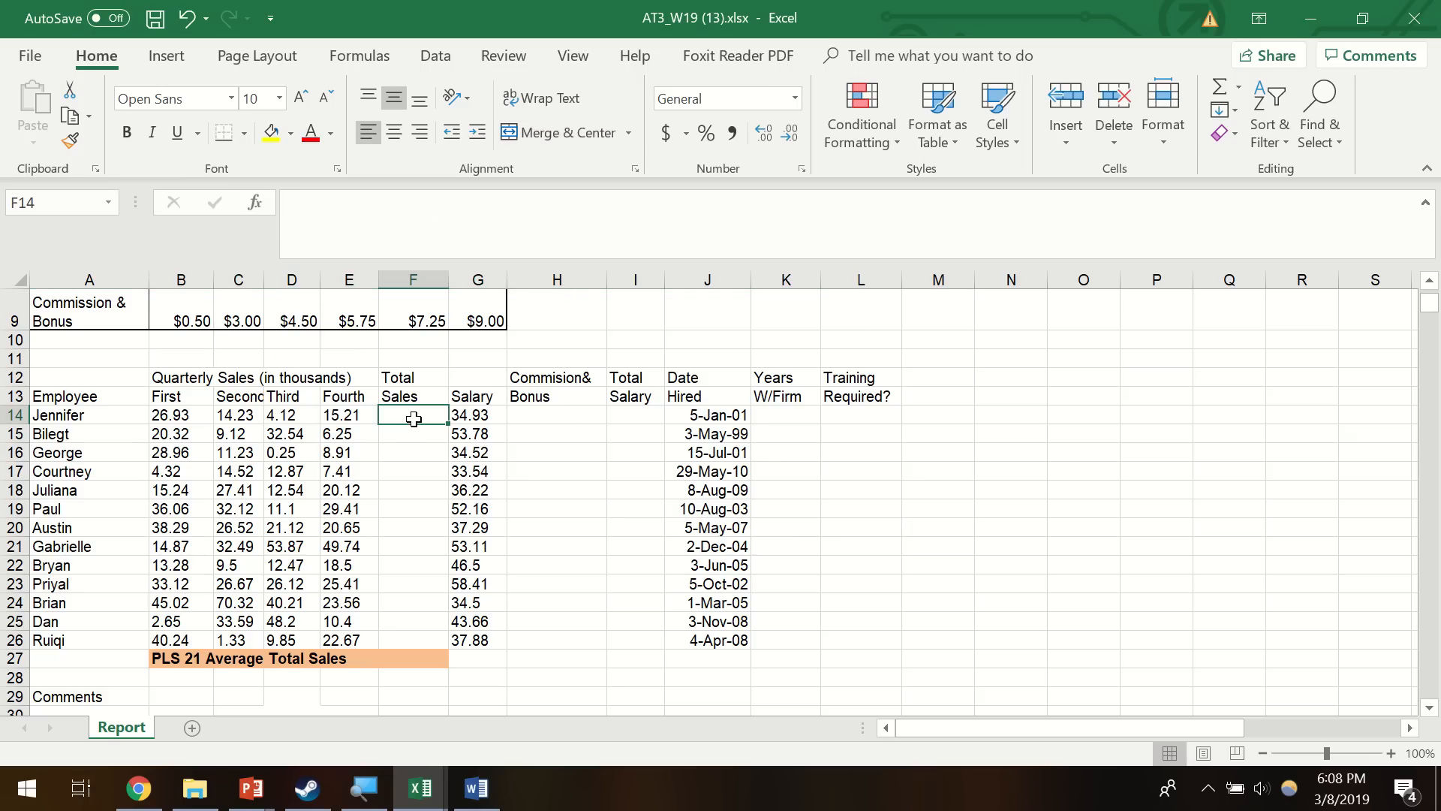
pyautogui.scroll(1, 412, 420)
pyautogui.scroll(1, 412, 421)
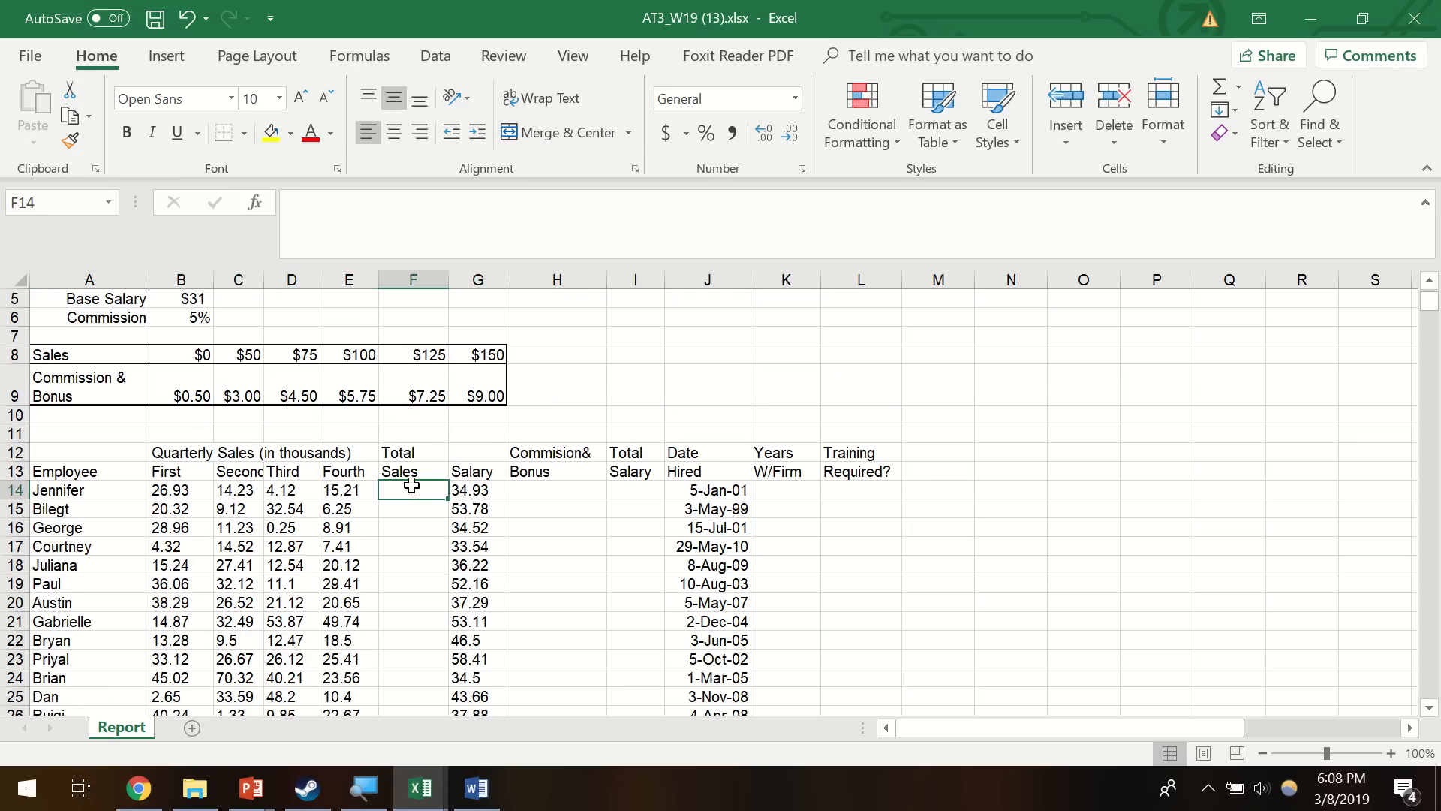
pyautogui.write('=')
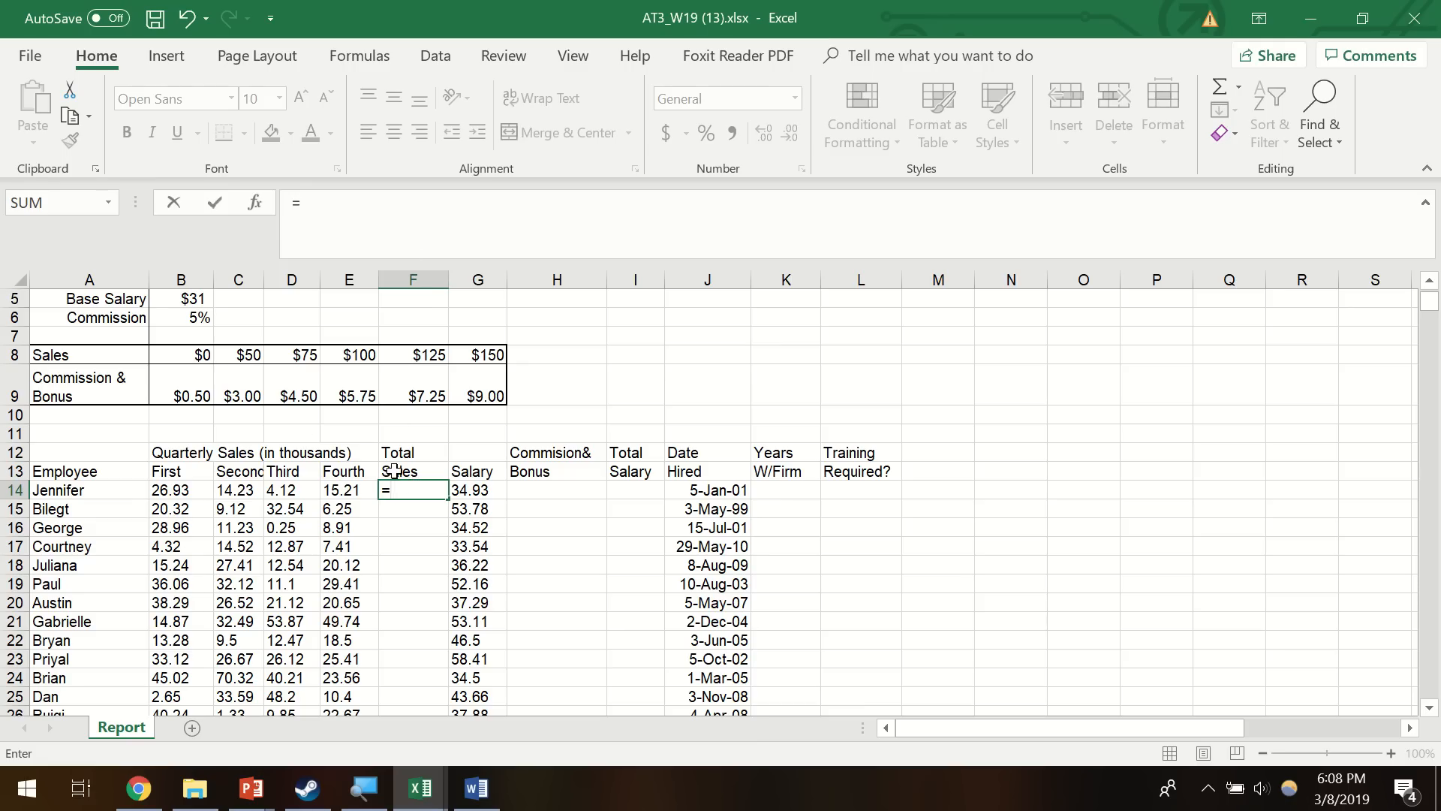
pyautogui.moveTo(159, 492); pyautogui.dragTo(357, 491)
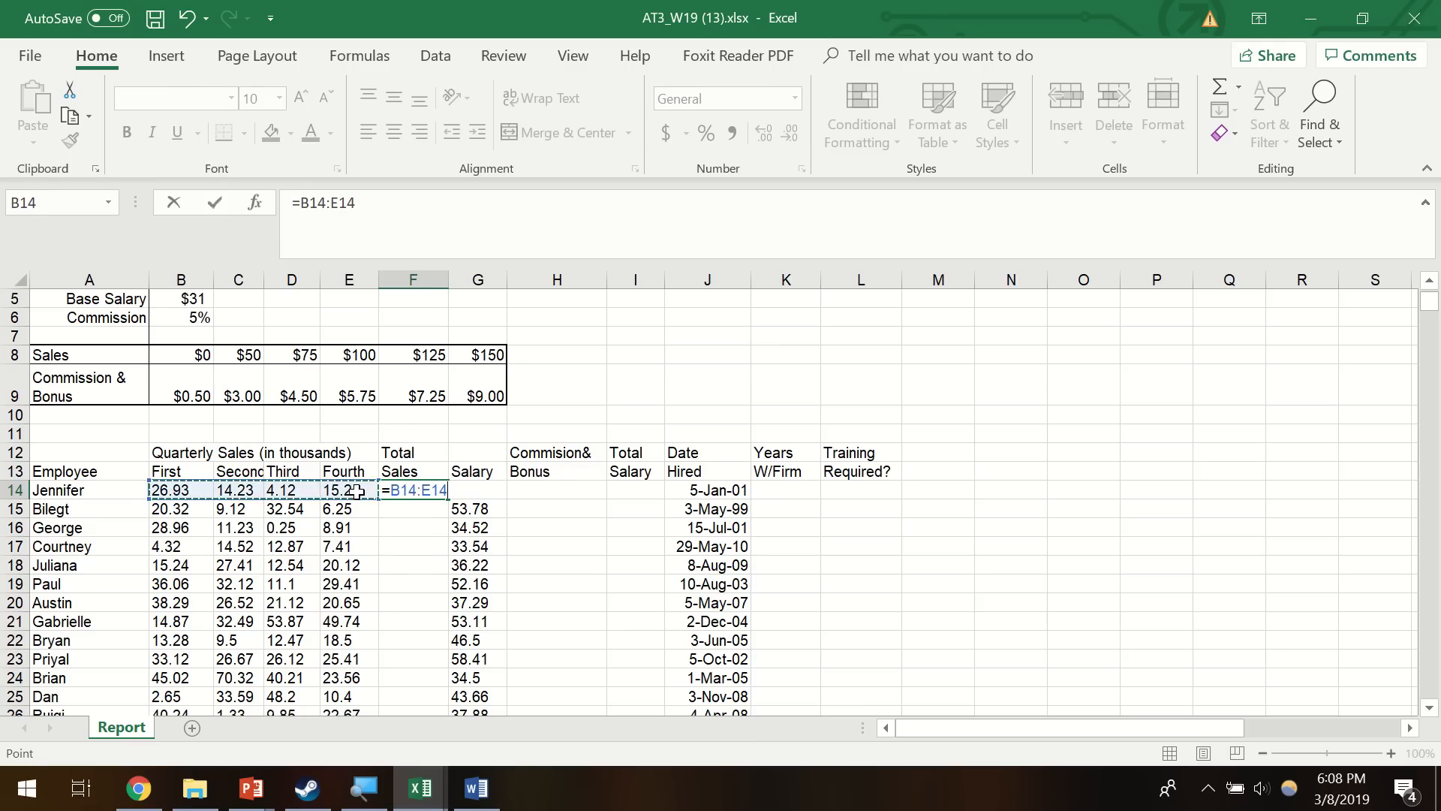
pyautogui.press('Return')
# - Correct the Total Sales formula in F14 to =SUM(B14:E14) so it adds the four quarters
pyautogui.click(422, 490)
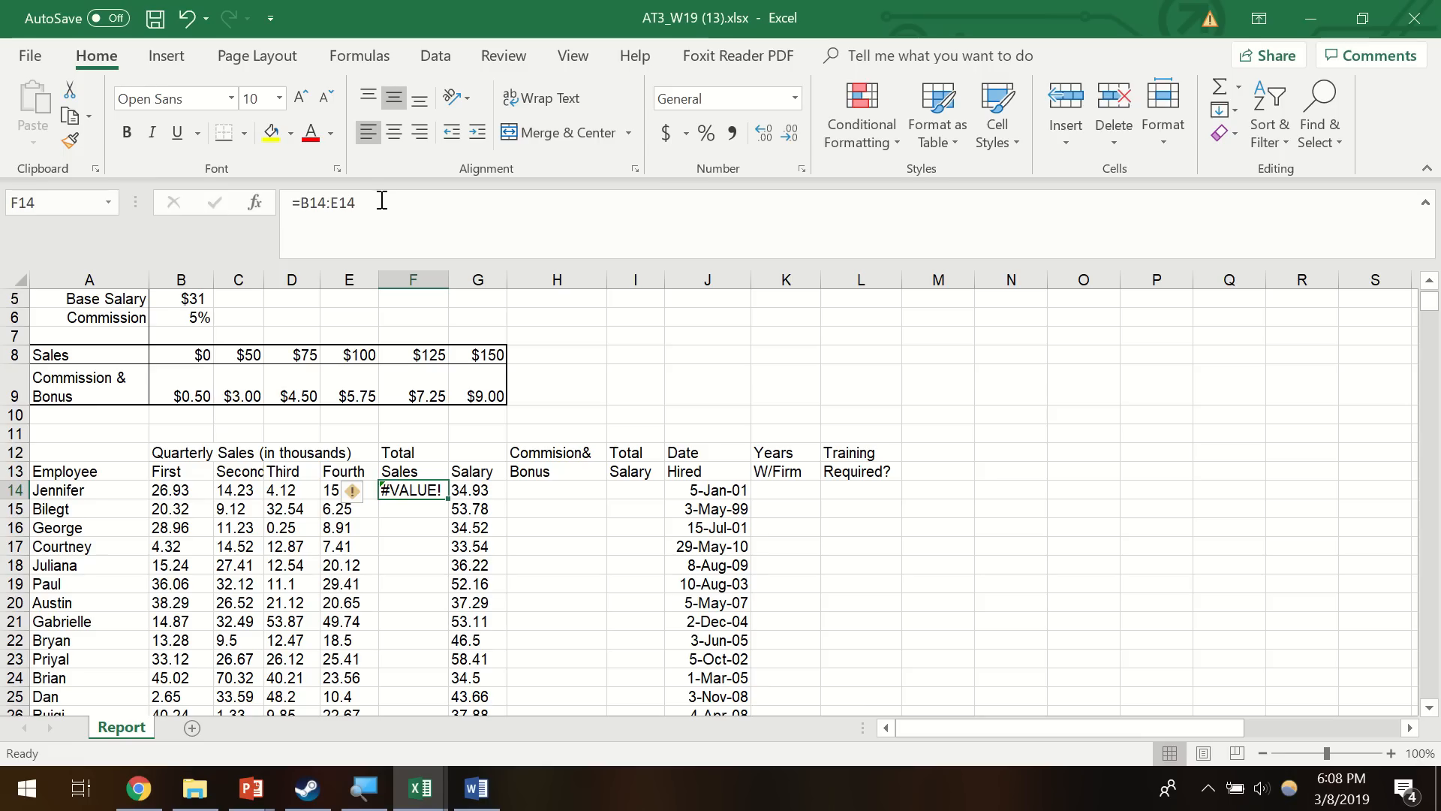
pyautogui.moveTo(359, 203); pyautogui.dragTo(301, 203)
pyautogui.click(303, 204)
pyautogui.write('sum')
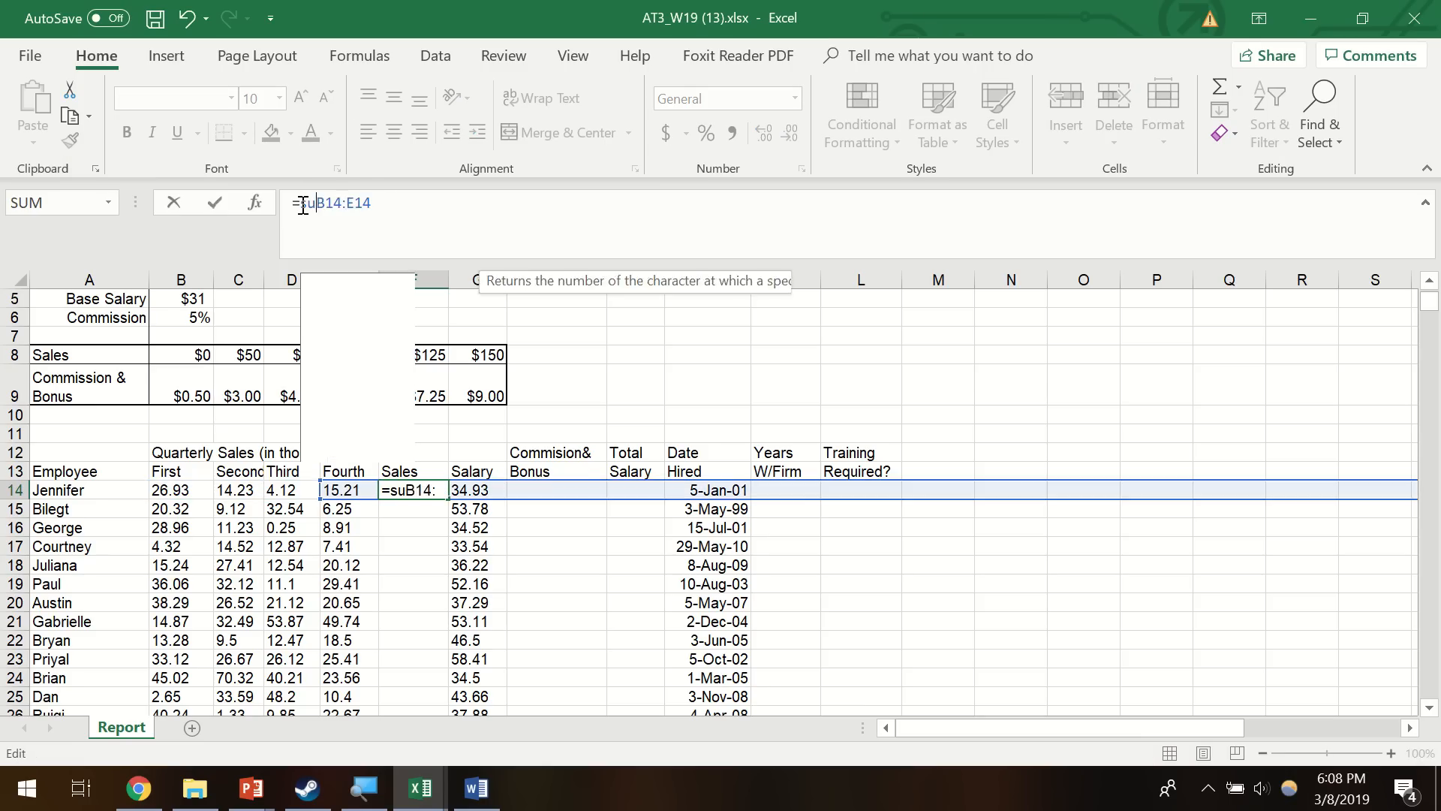
pyautogui.write('(')
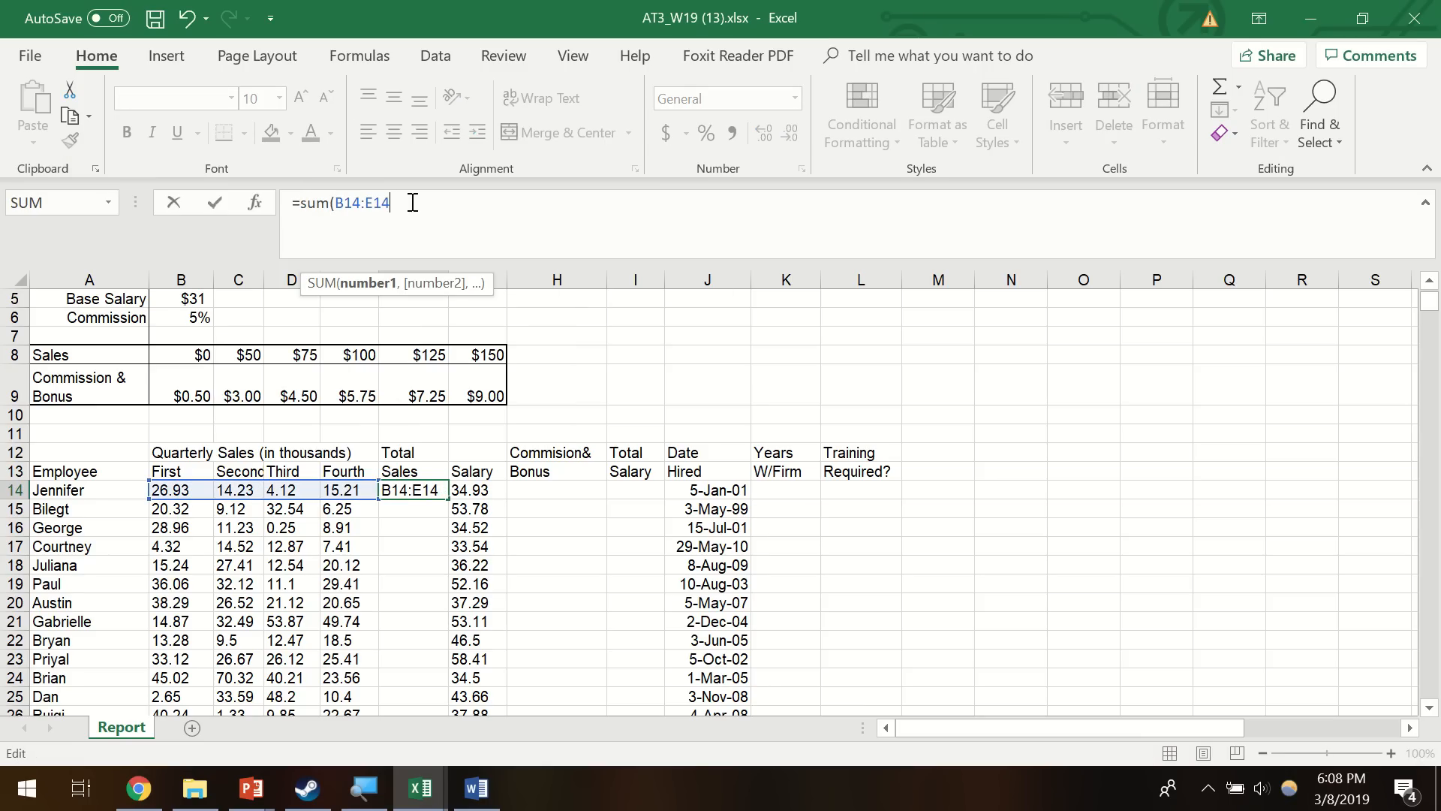
pyautogui.press('Return')
pyautogui.press('Up')
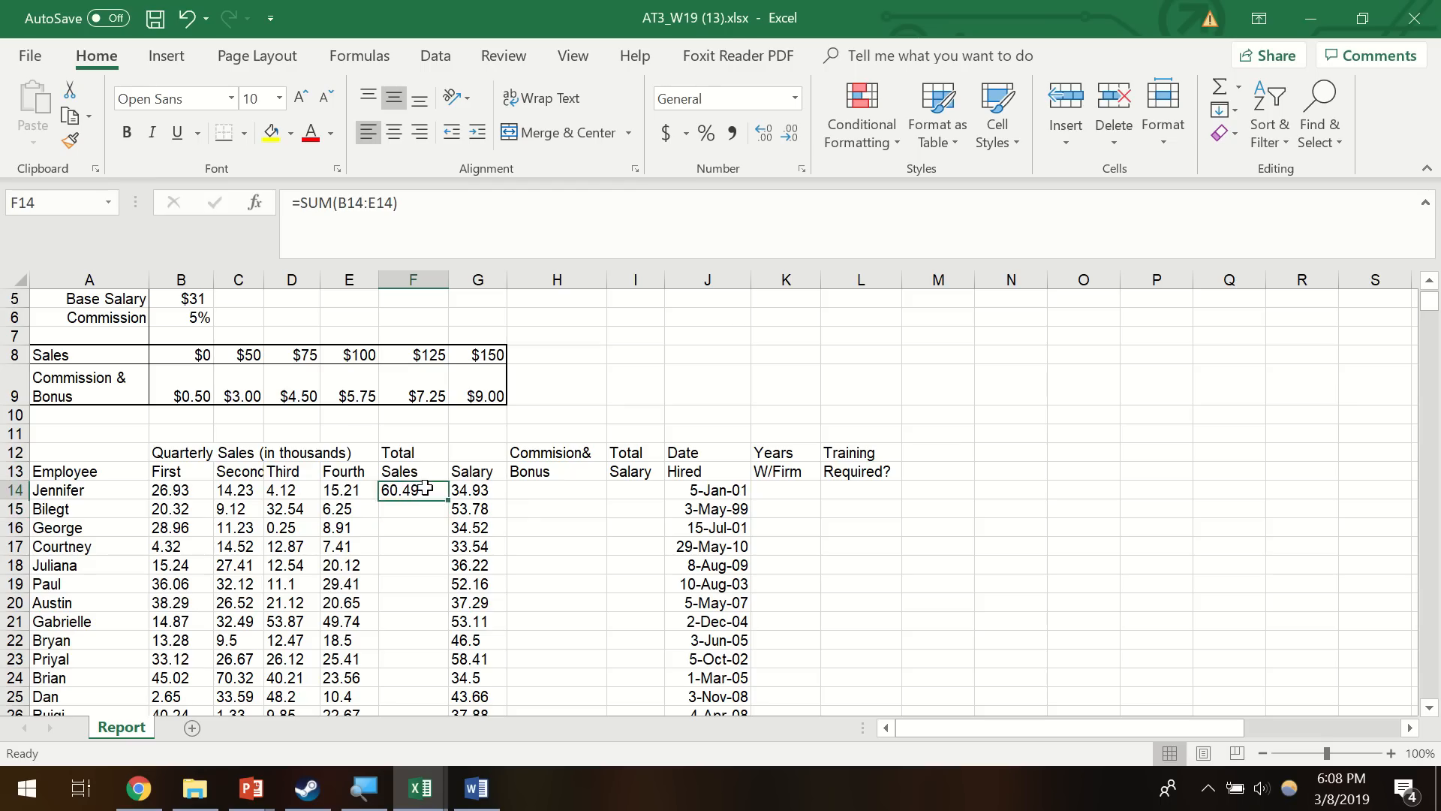
# - Fill the Total Sales formula down column F for all employees and clear the extra copy in F27
pyautogui.doubleClick(448, 501)
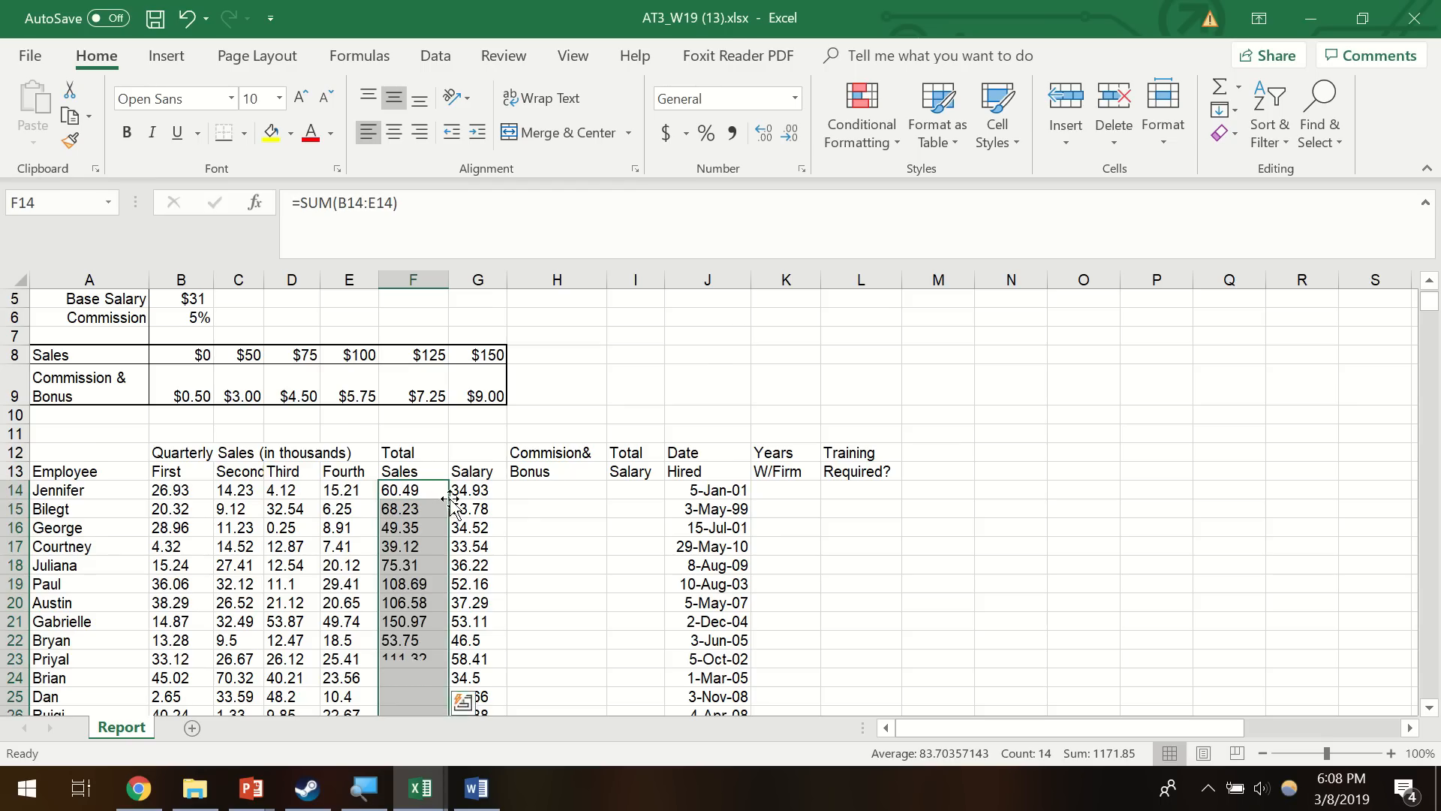
pyautogui.scroll(-3, 465, 555)
pyautogui.scroll(3, 510, 496)
pyautogui.scroll(-1, 433, 519)
pyautogui.scroll(1, 433, 519)
pyautogui.scroll(-1, 417, 623)
pyautogui.click(411, 661)
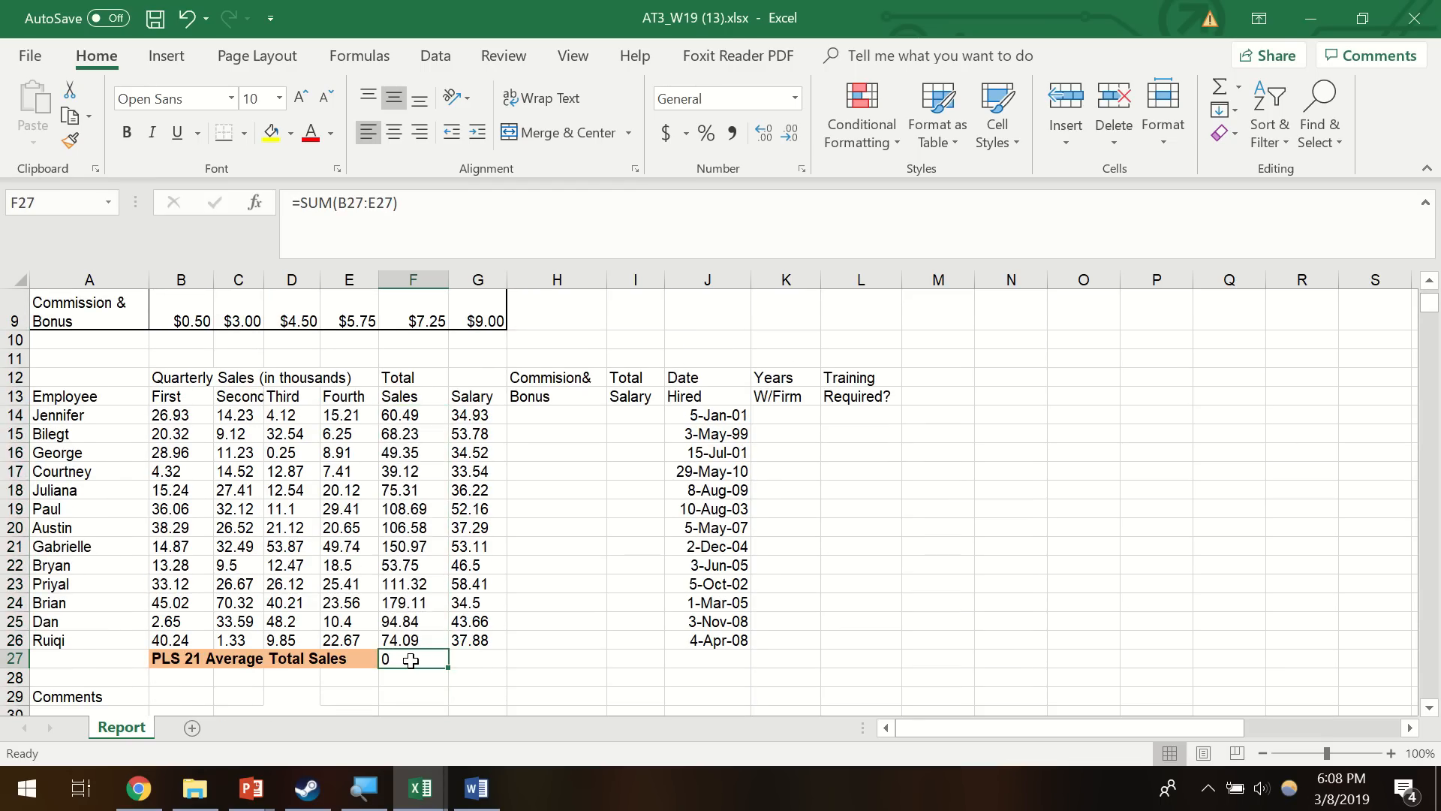
pyautogui.press('Delete')
# - Examine how the Total Sales in F14 relates to the Sales thresholds in B8:G8 for determining the Commission & Bonus
pyautogui.click(435, 491)
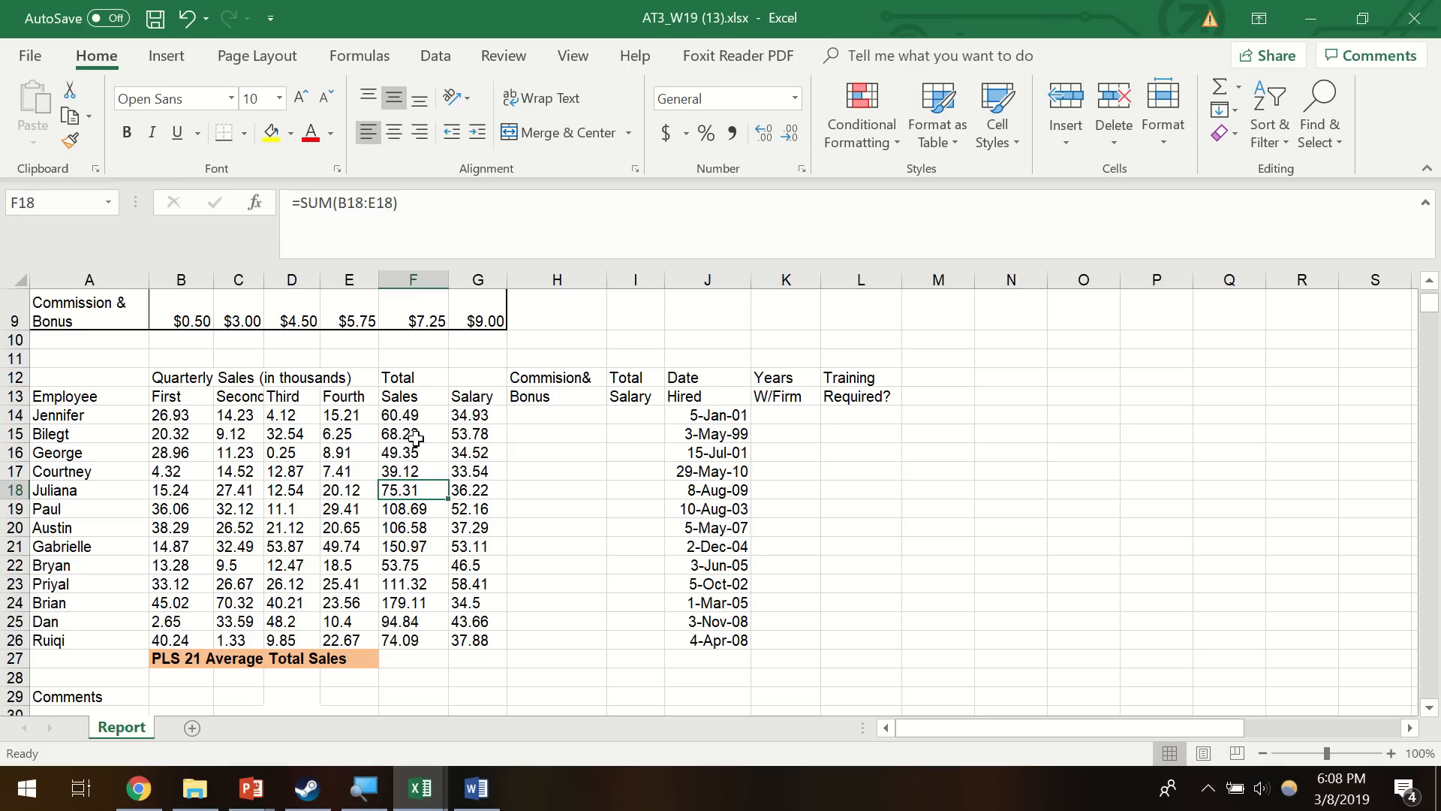
pyautogui.click(411, 414)
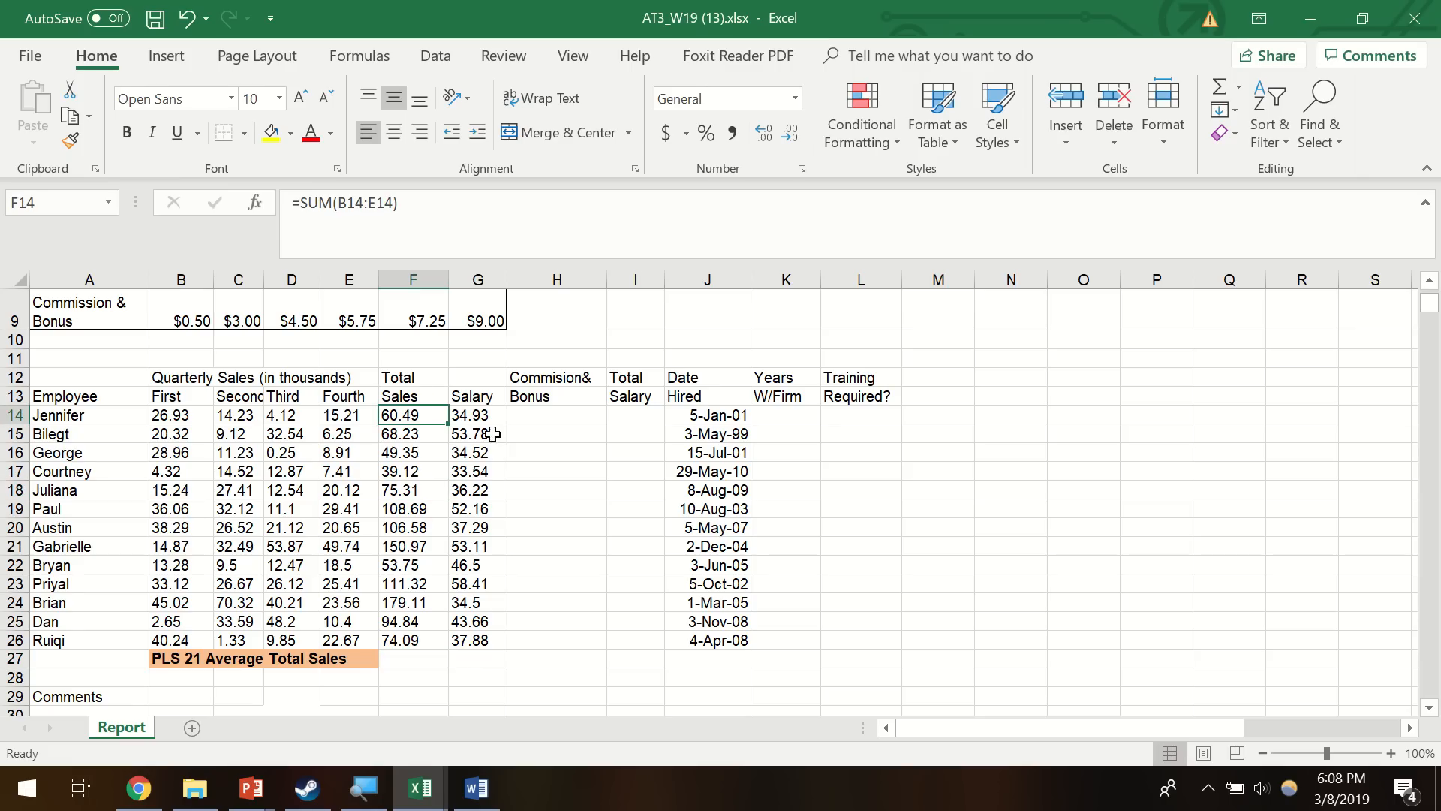
pyautogui.scroll(1, 437, 433)
pyautogui.scroll(1, 437, 433)
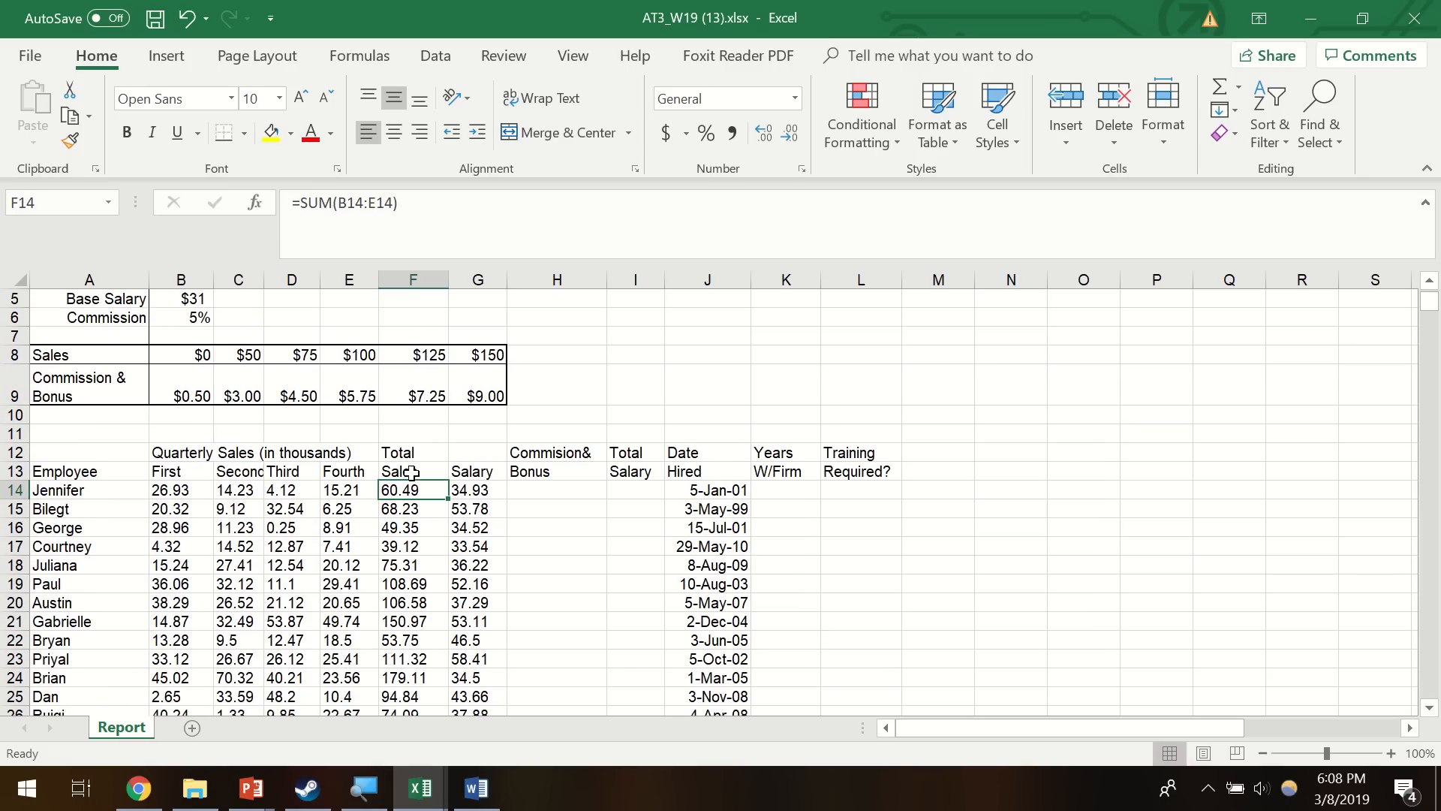
pyautogui.click(551, 488)
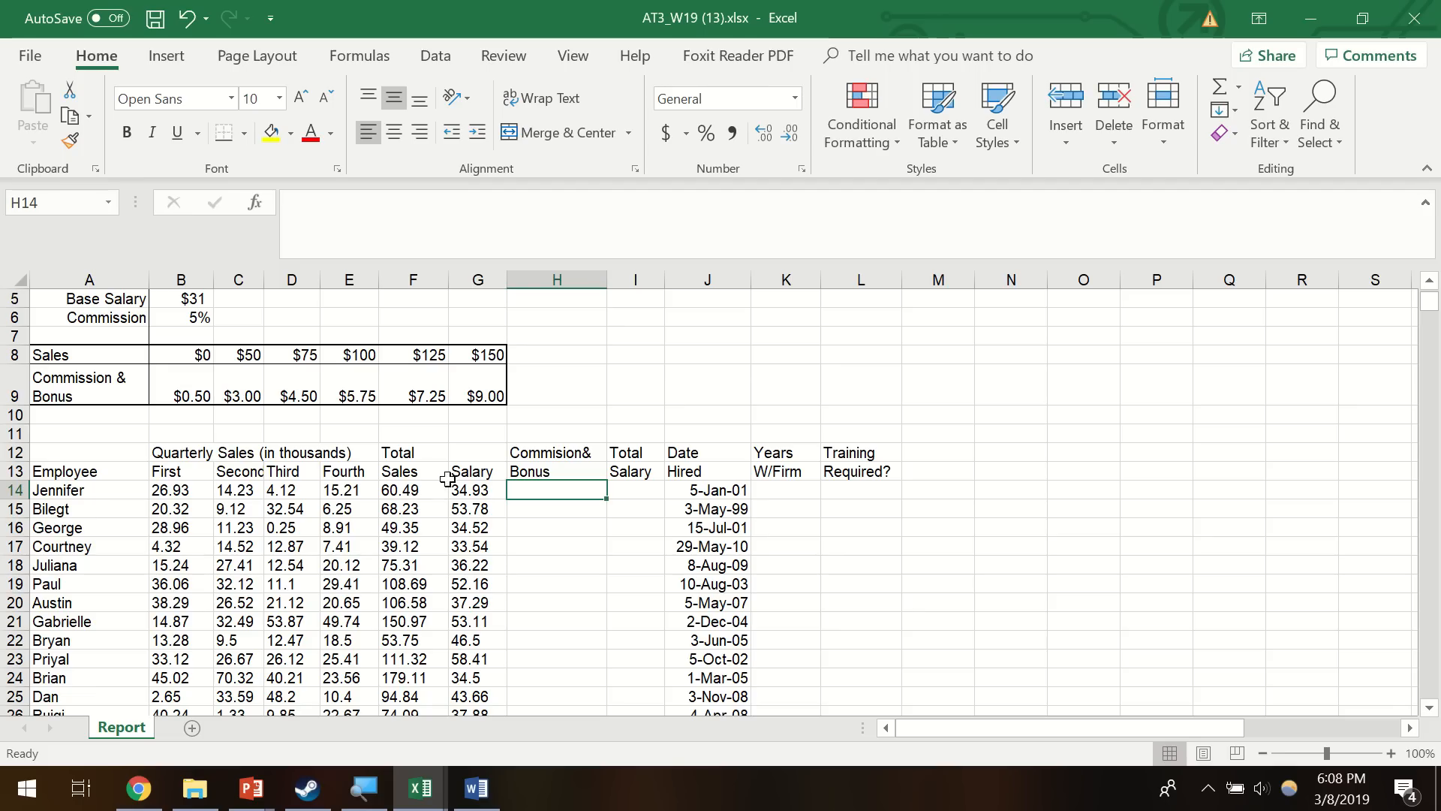
pyautogui.click(416, 492)
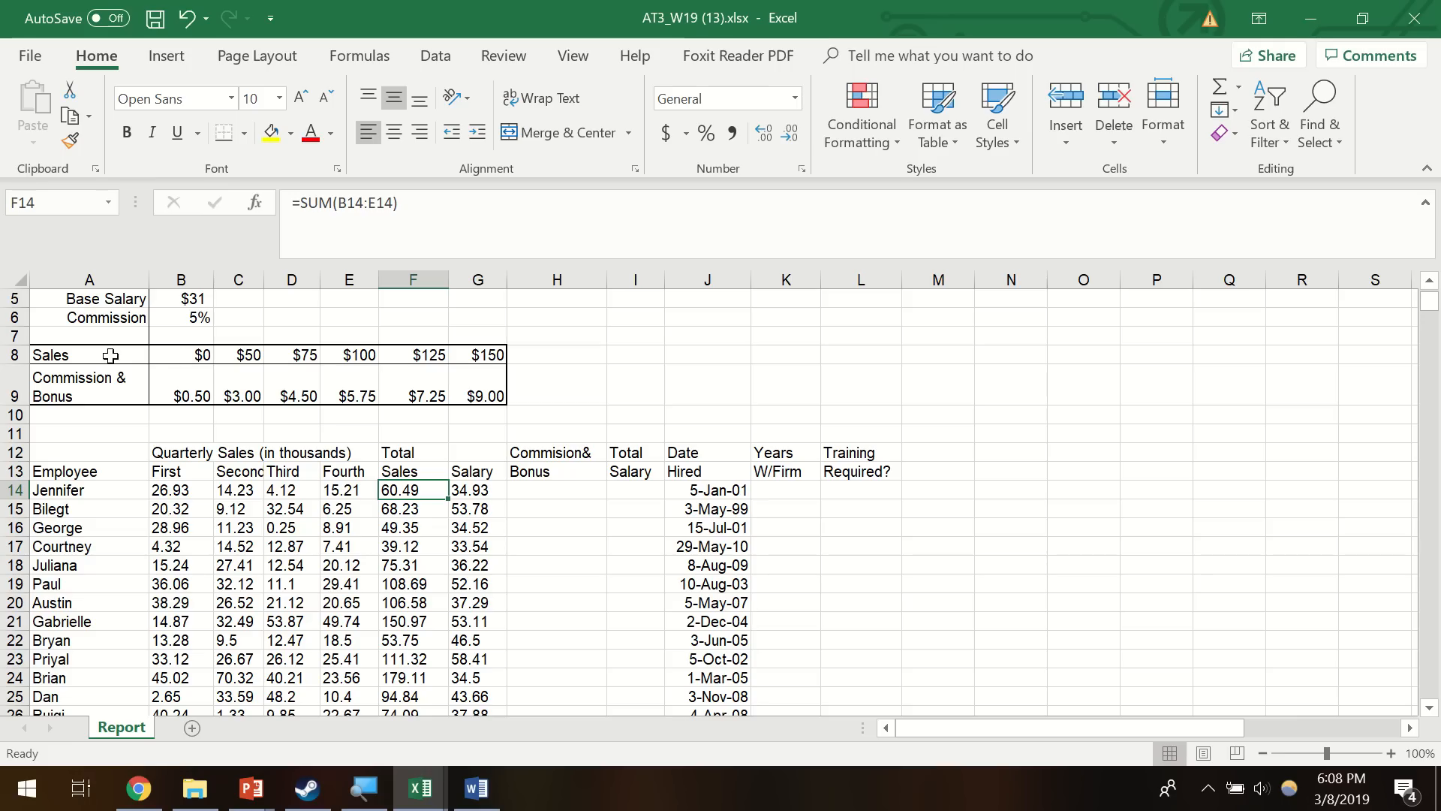
pyautogui.moveTo(174, 353); pyautogui.dragTo(488, 355)
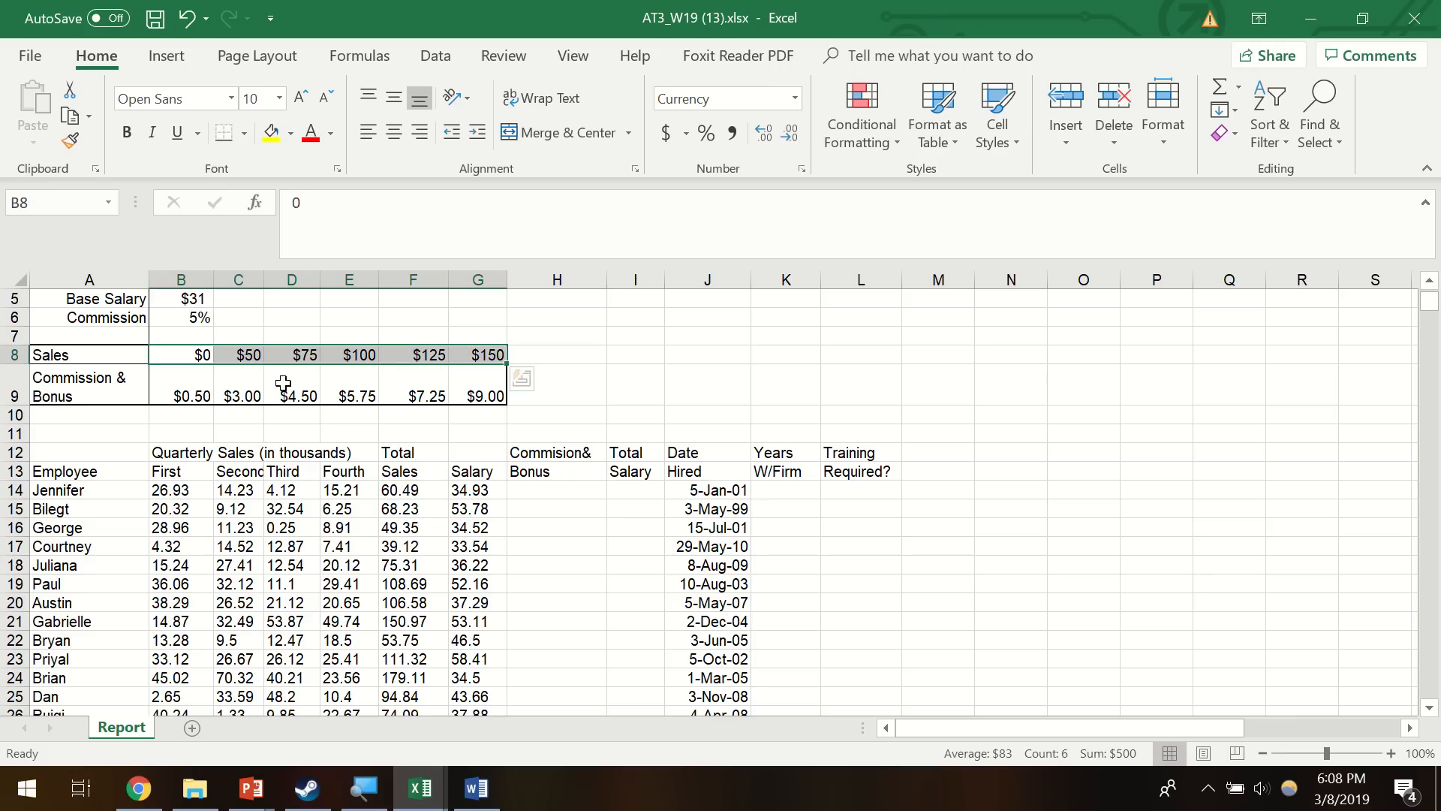
pyautogui.click(436, 490)
# - Begin a LOOKUP formula in the first Commission & Bonus cell, H14, with F14 as the lookup value
pyautogui.click(560, 487)
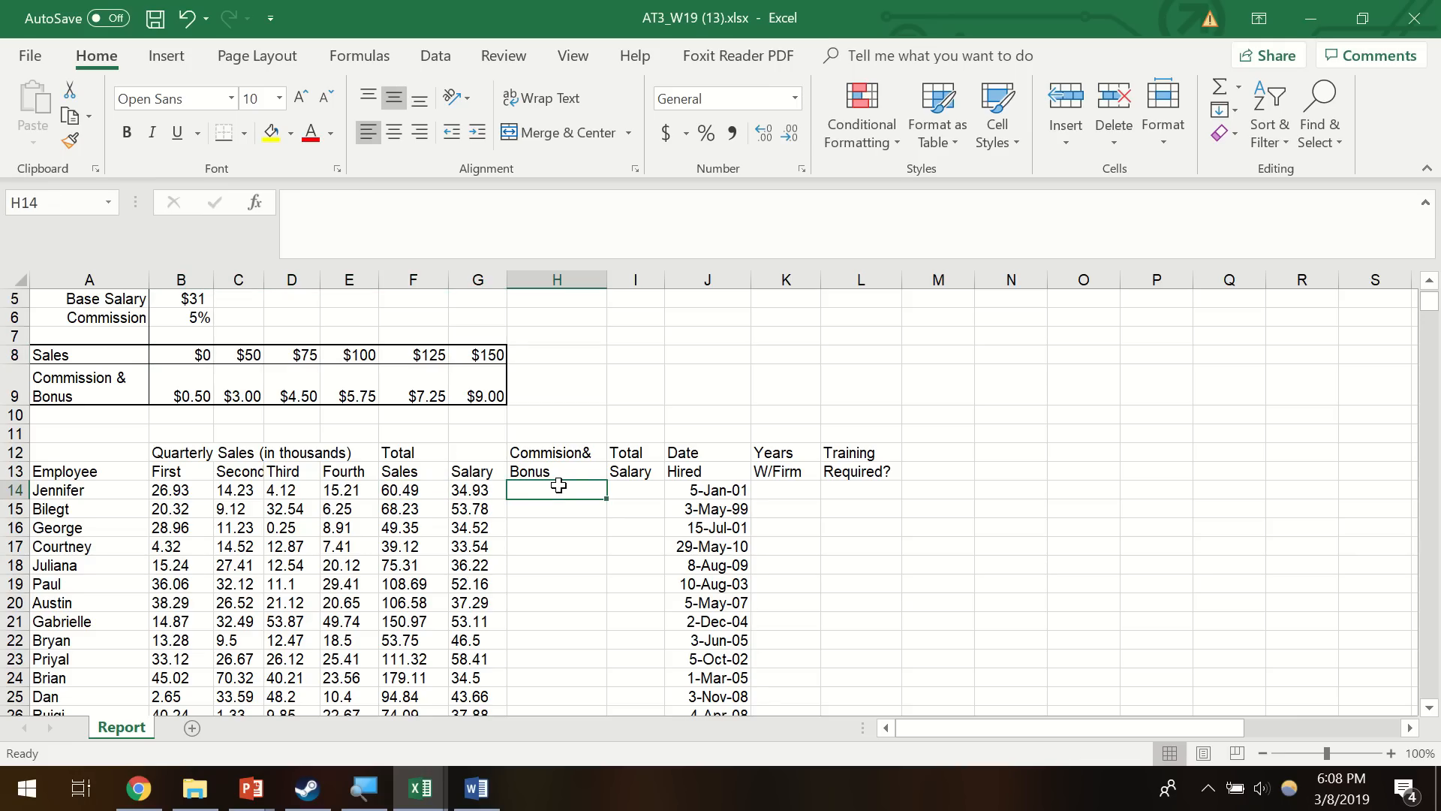
pyautogui.write('=loo')
pyautogui.press('Tab')
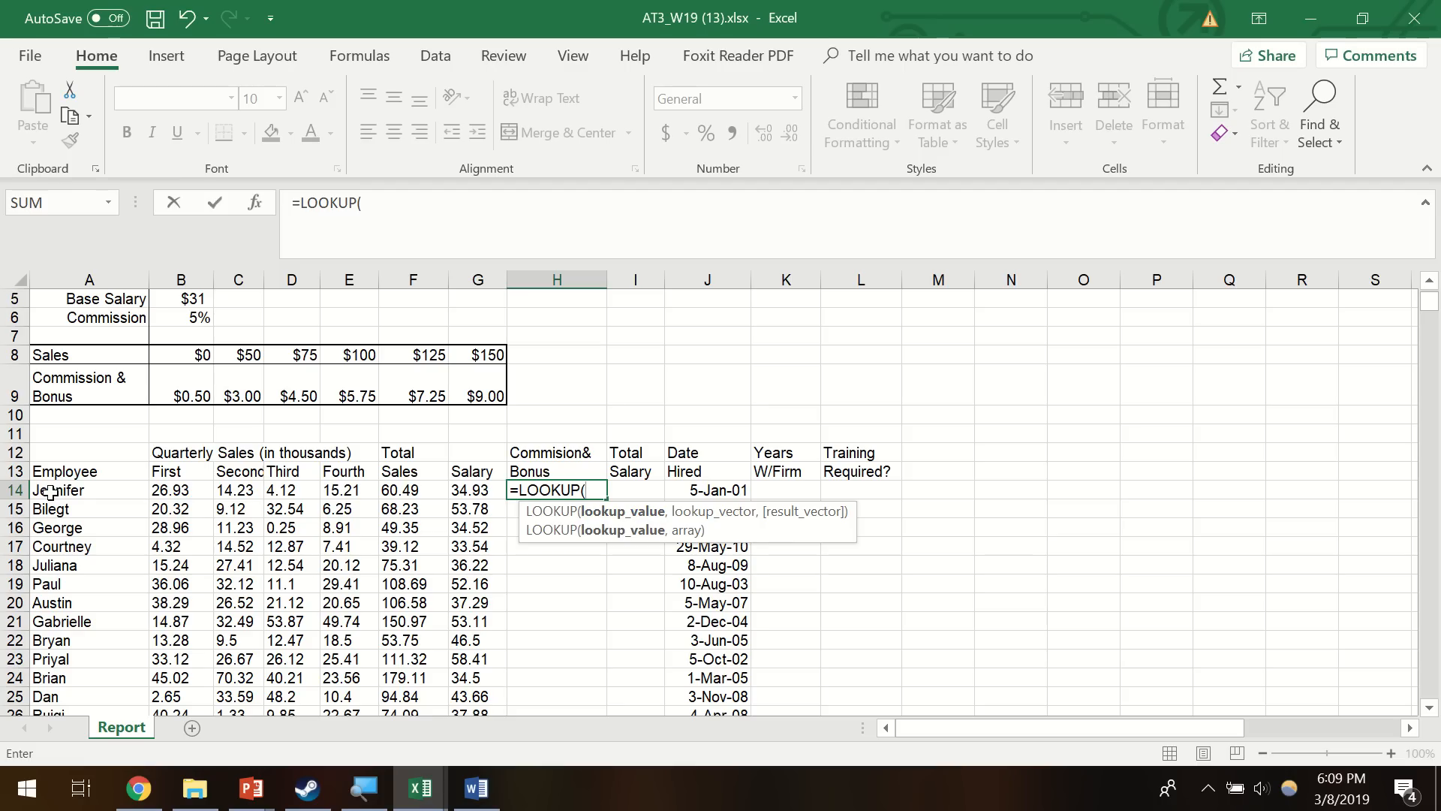
pyautogui.click(420, 492)
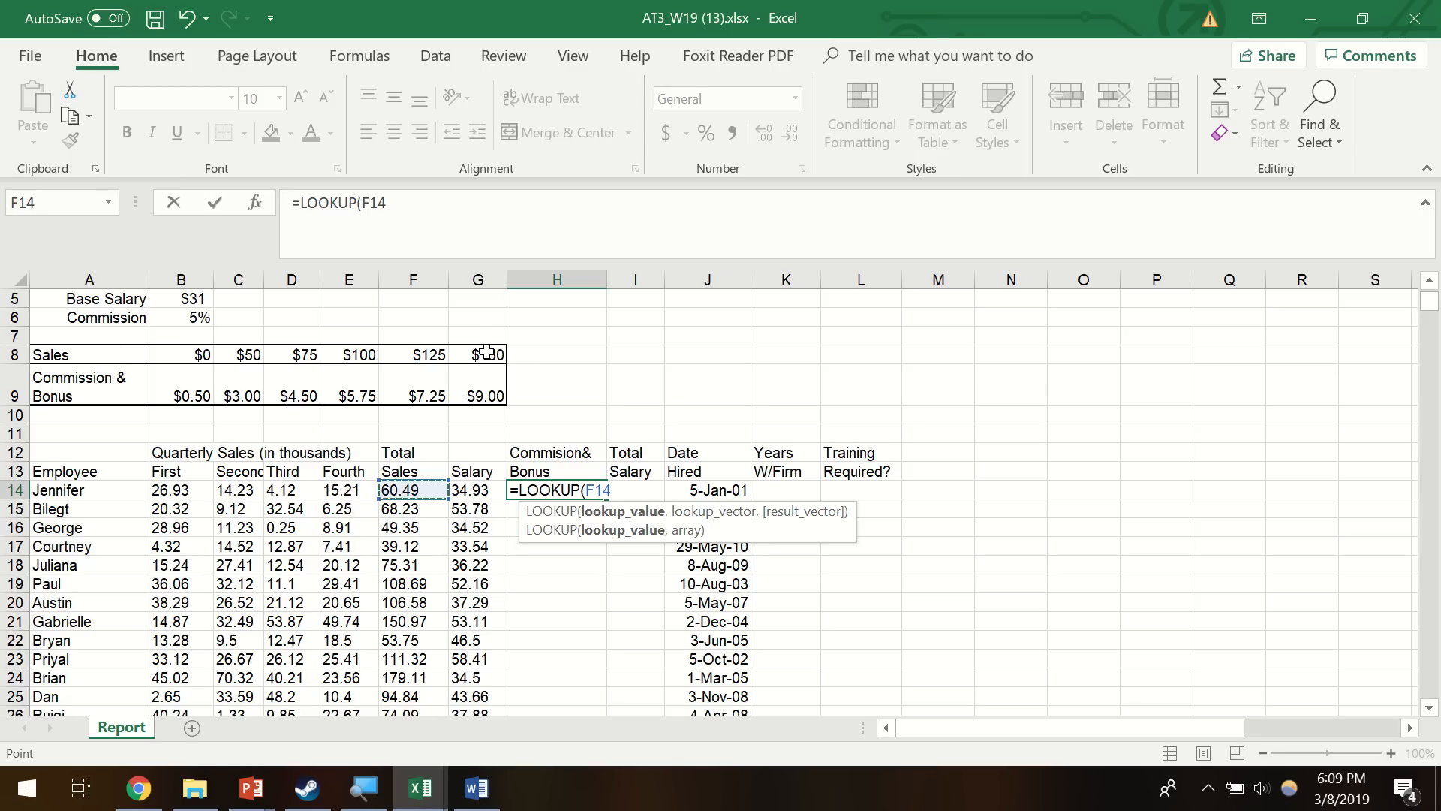
pyautogui.write(',')
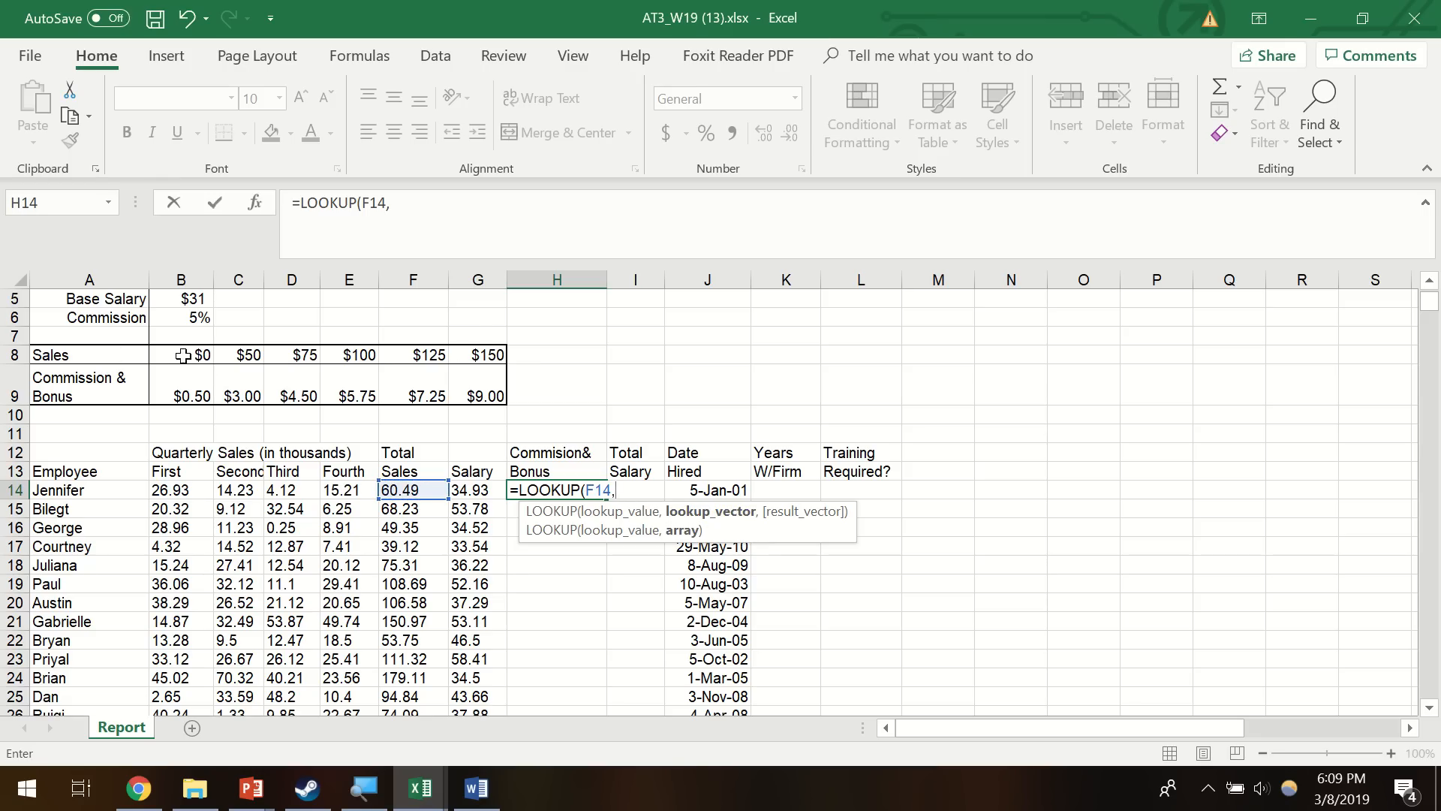
pyautogui.doubleClick(598, 490)
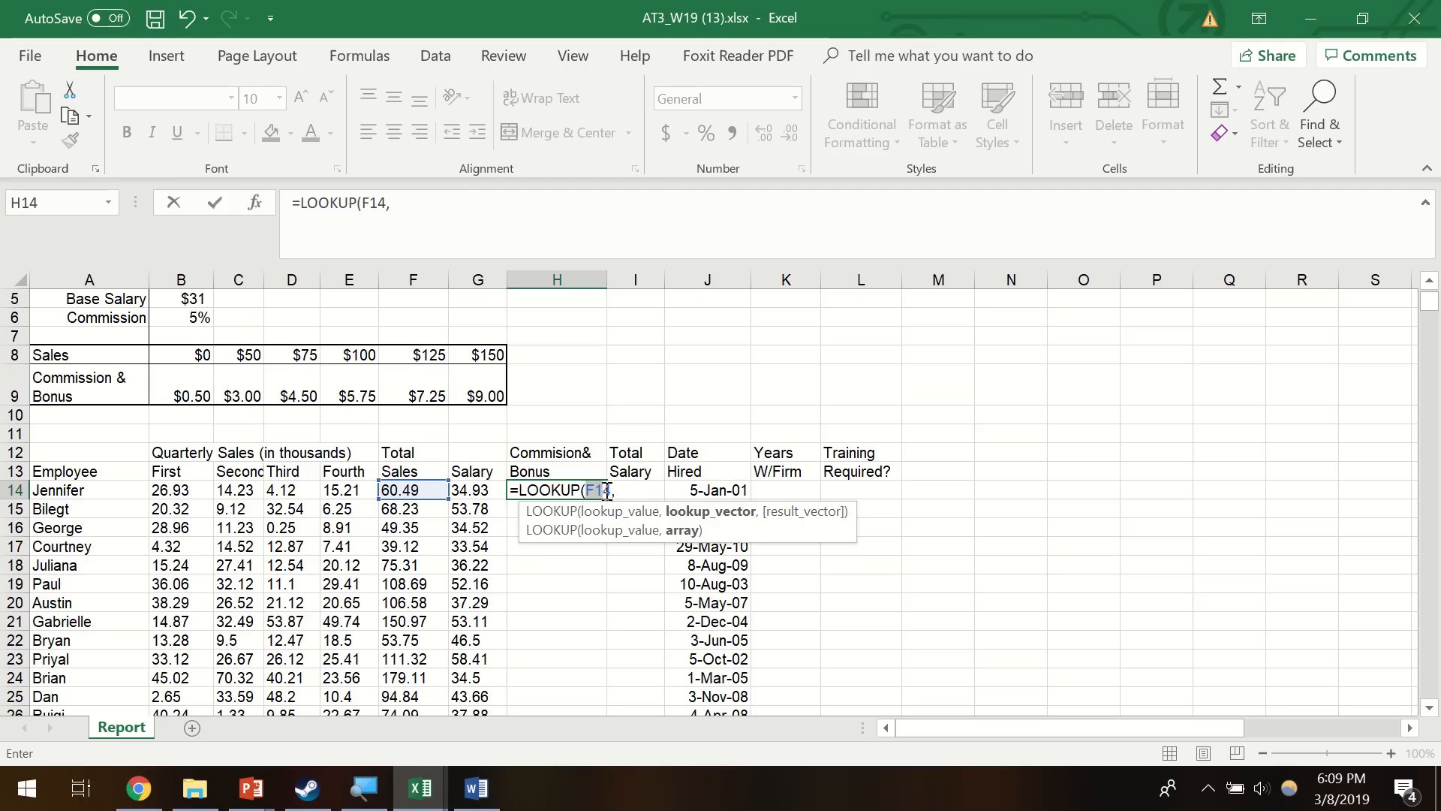
pyautogui.moveTo(607, 491); pyautogui.dragTo(612, 491)
pyautogui.click(614, 491)
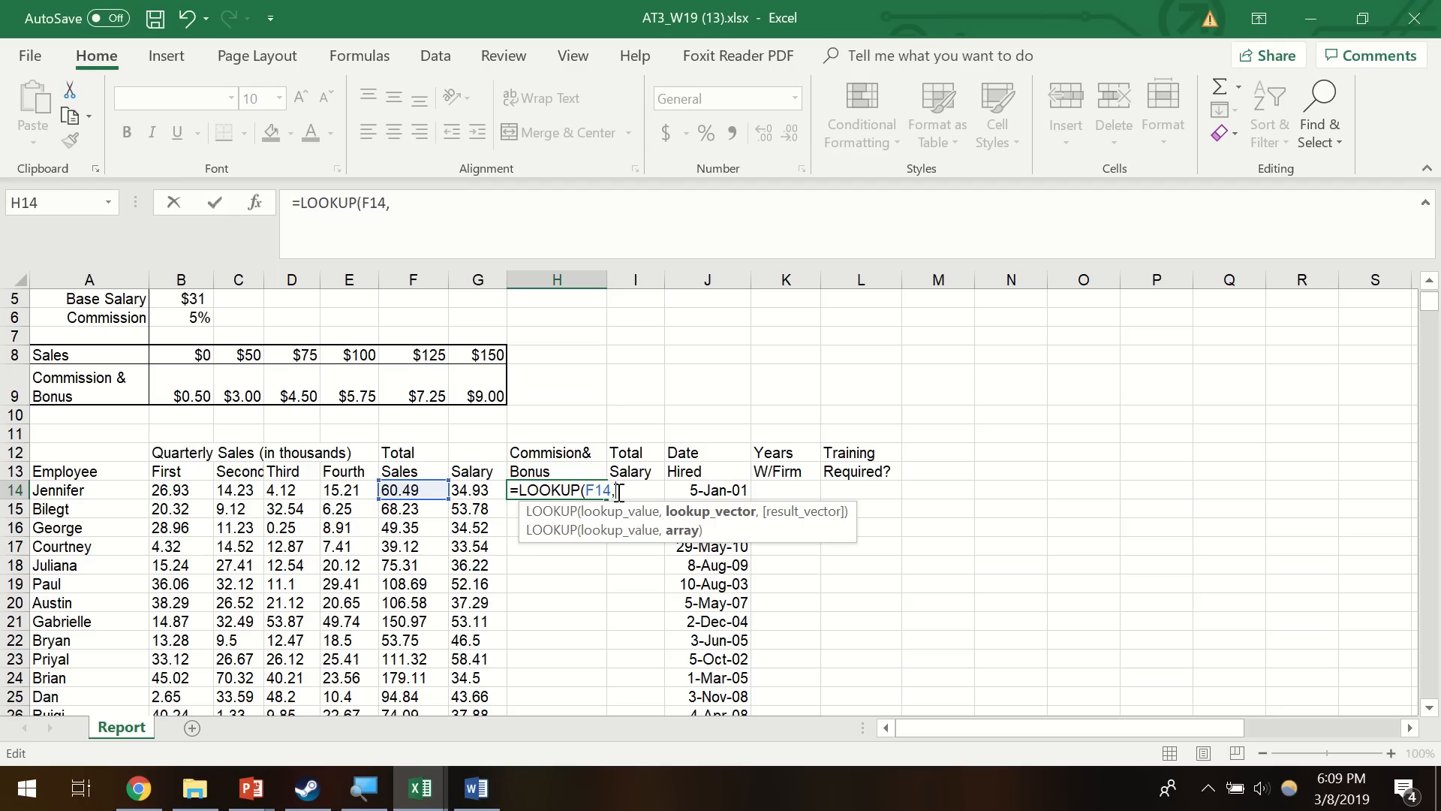
# - Complete the LOOKUP formula in H14 with B8:G8 as the lookup vector and B9:G9 as the result vector
pyautogui.moveTo(173, 353); pyautogui.dragTo(476, 355)
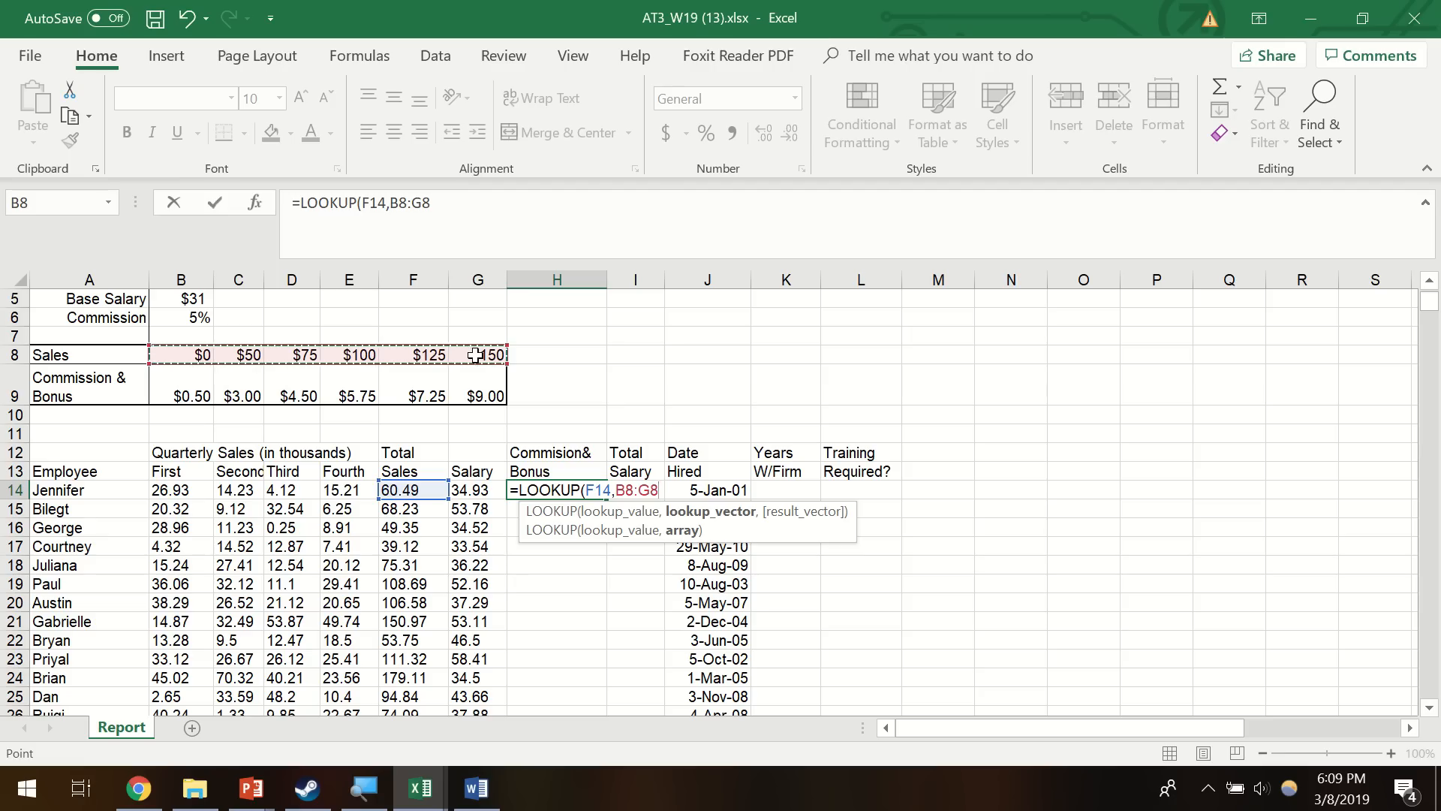
pyautogui.write(',')
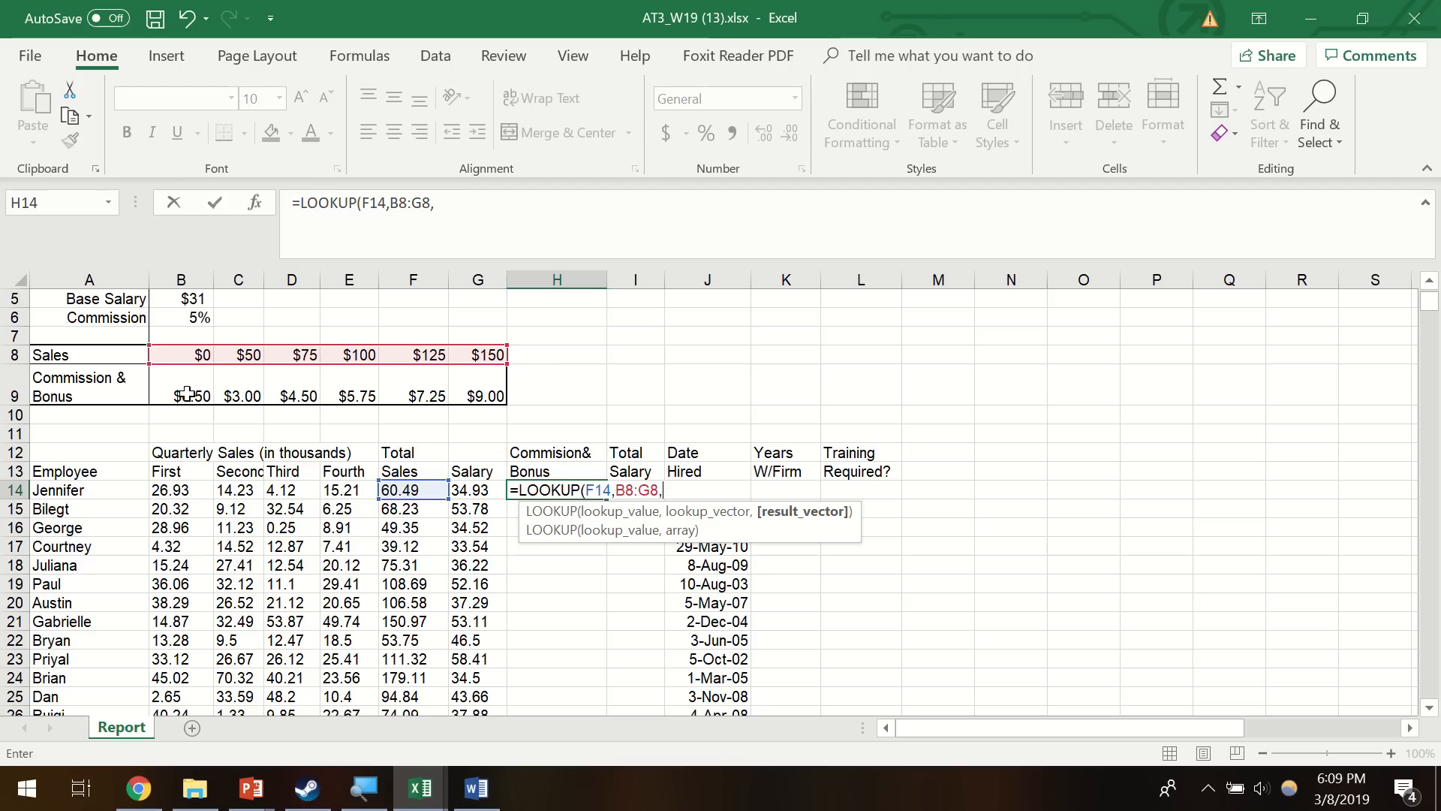
pyautogui.moveTo(166, 388); pyautogui.dragTo(486, 385)
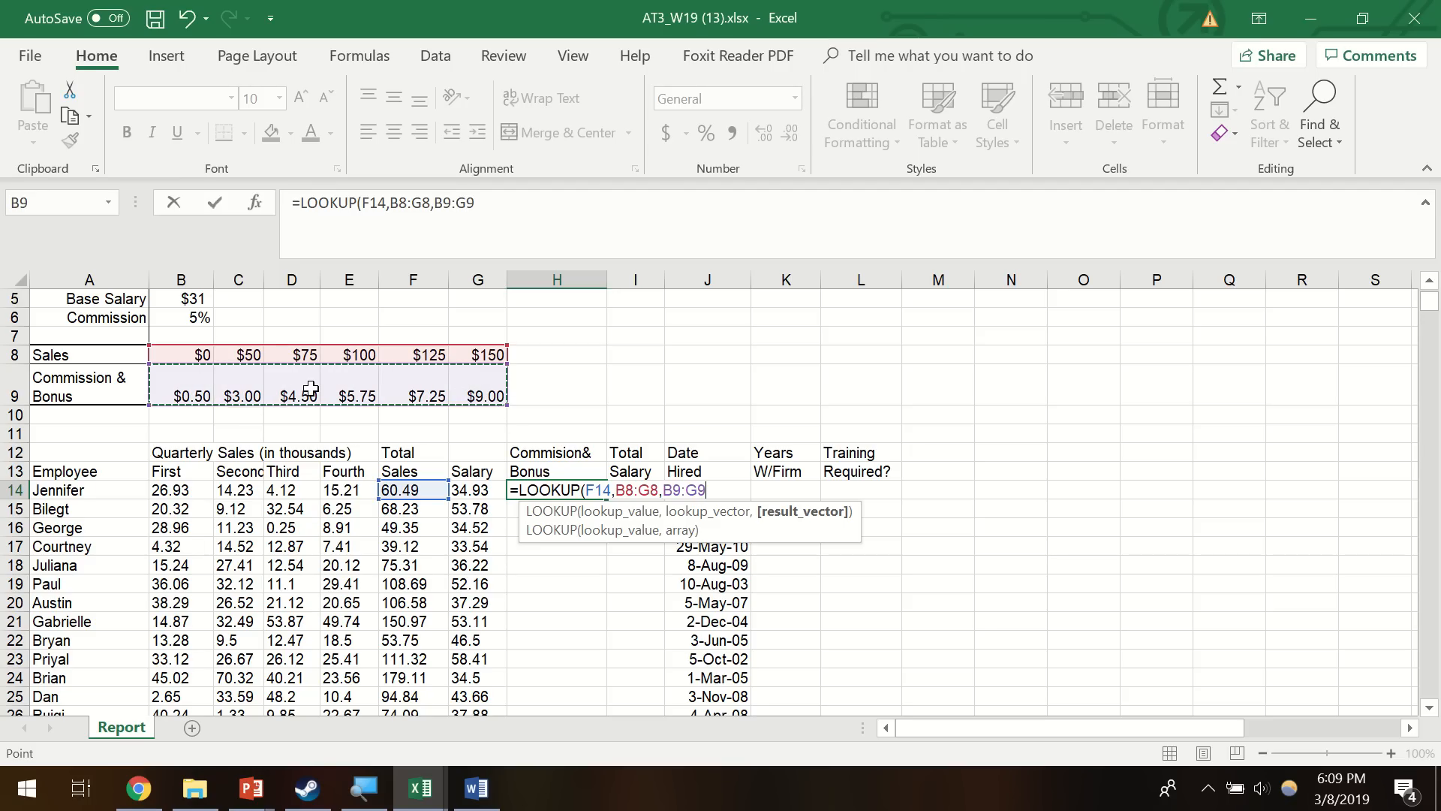
pyautogui.write(')')
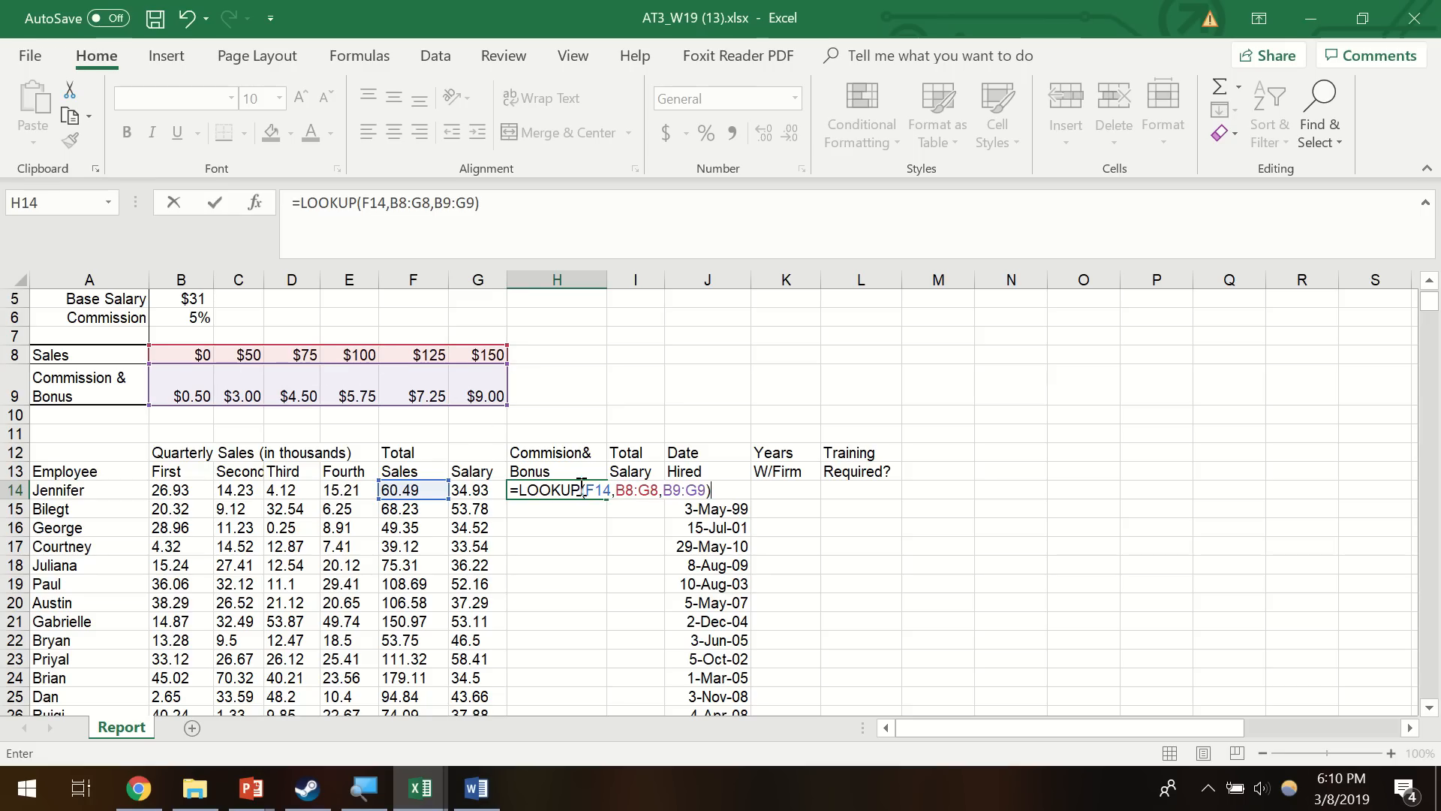
# - Lock the row references in H14's formula so it reads =LOOKUP(F14,B$8:G$8,B$9:G$9), and enter it
pyautogui.click(619, 491)
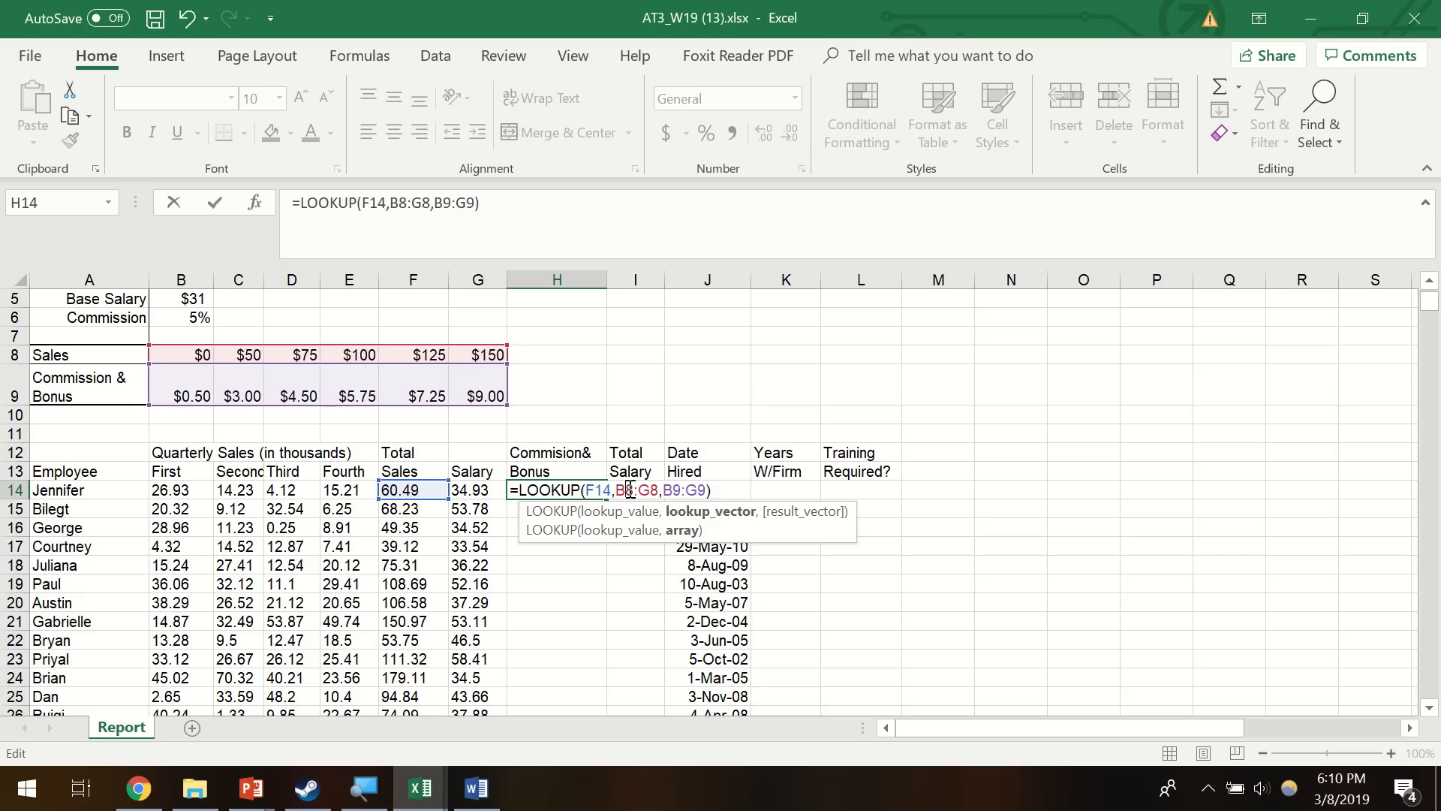
pyautogui.write('$')
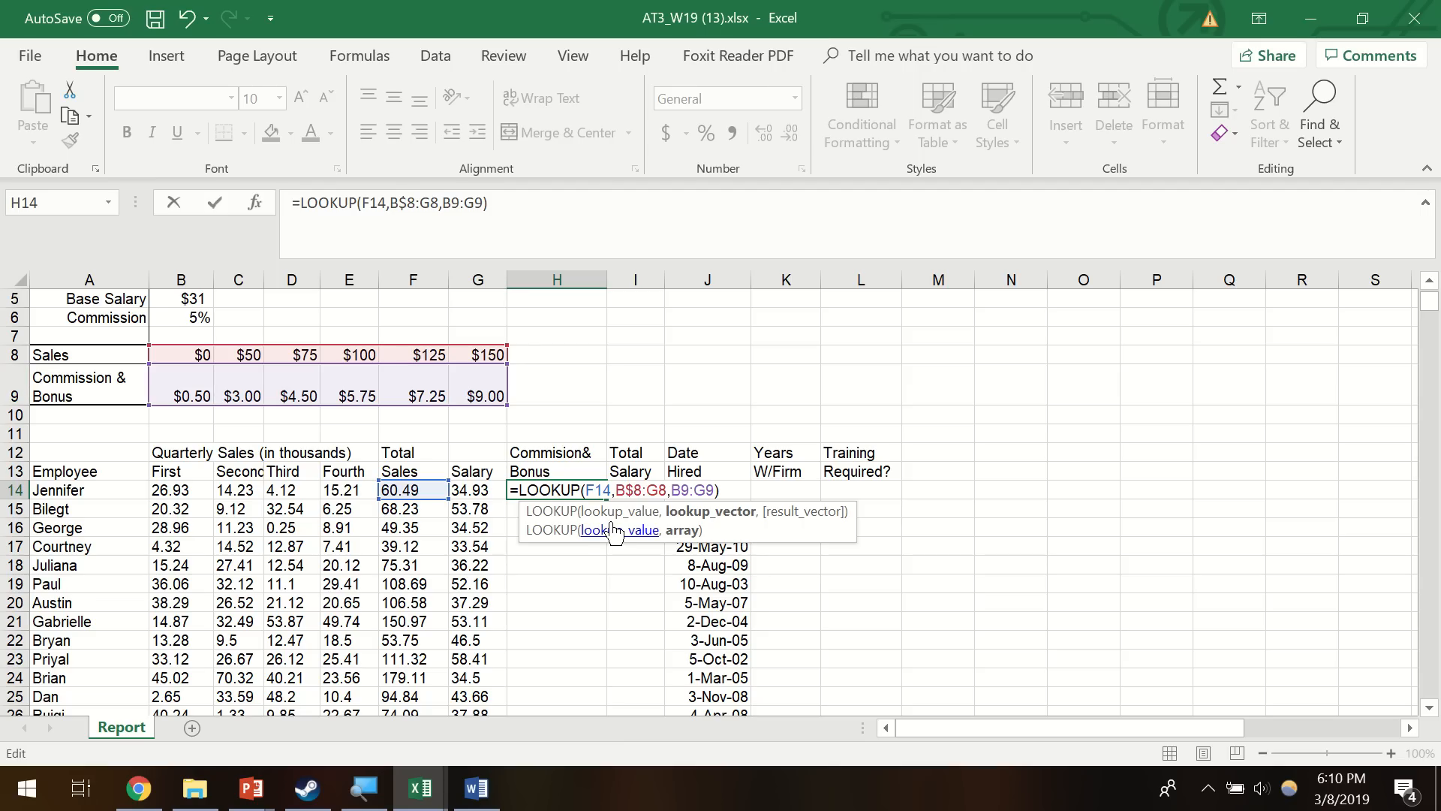
pyautogui.click(662, 490)
pyautogui.write('$')
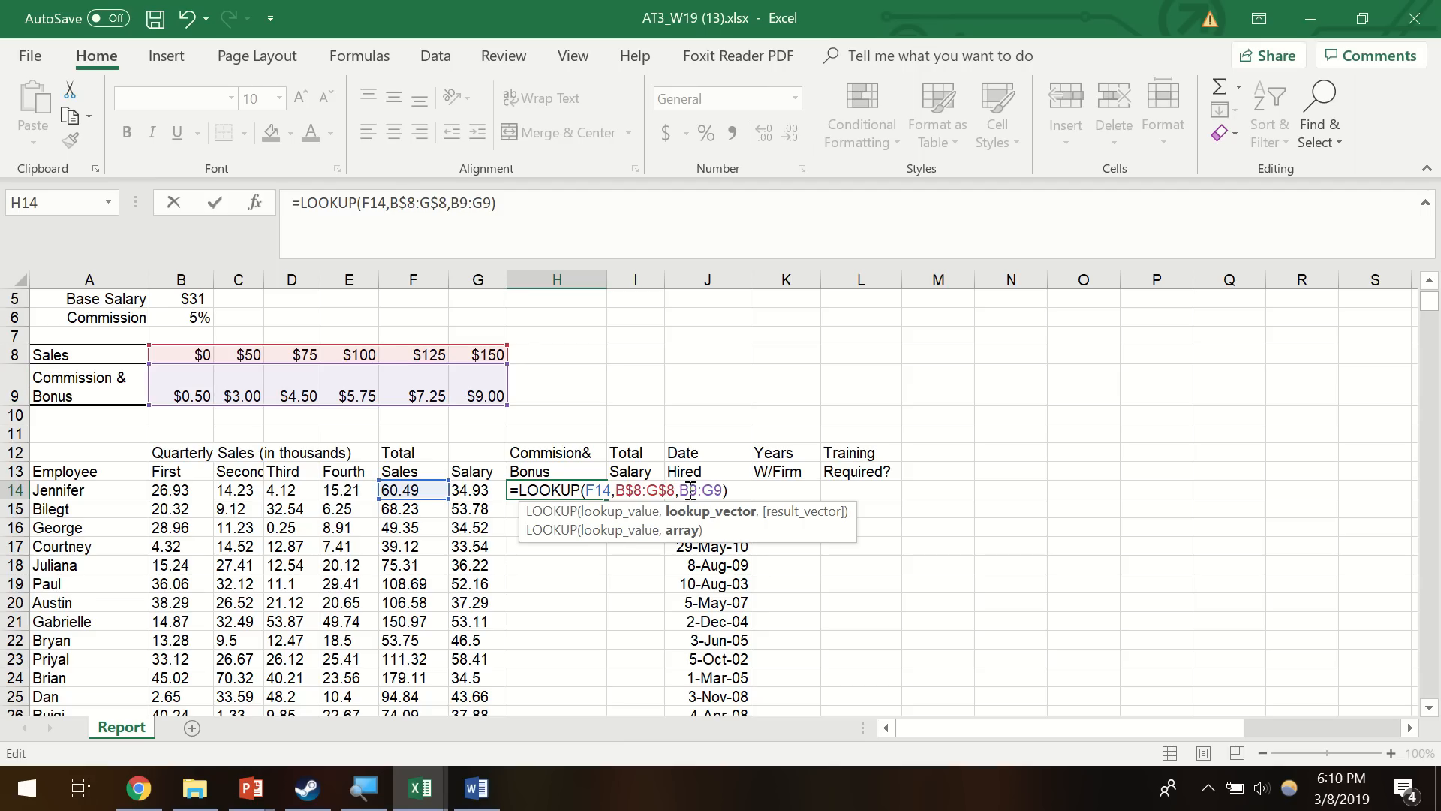
pyautogui.click(689, 489)
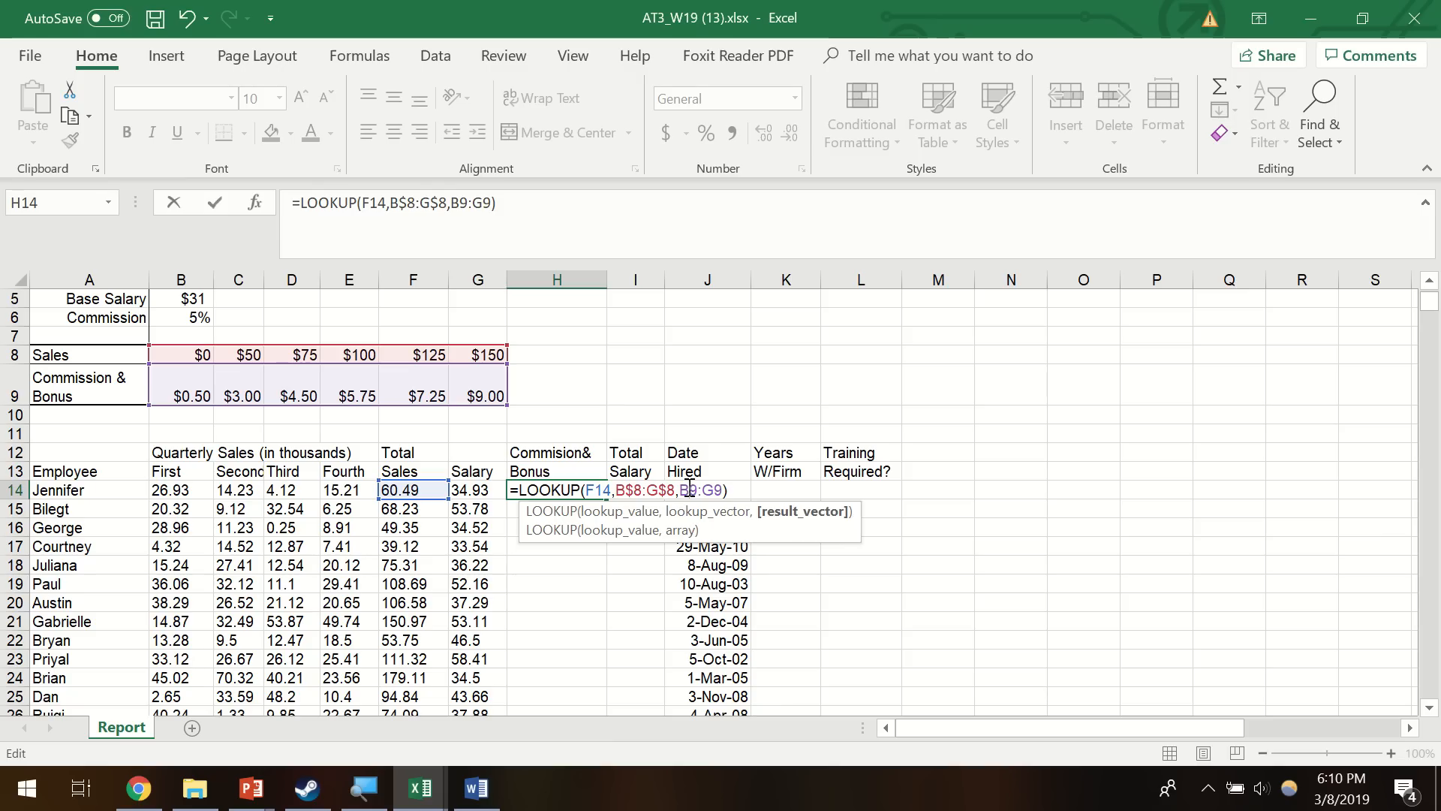
pyautogui.write('$8:G')
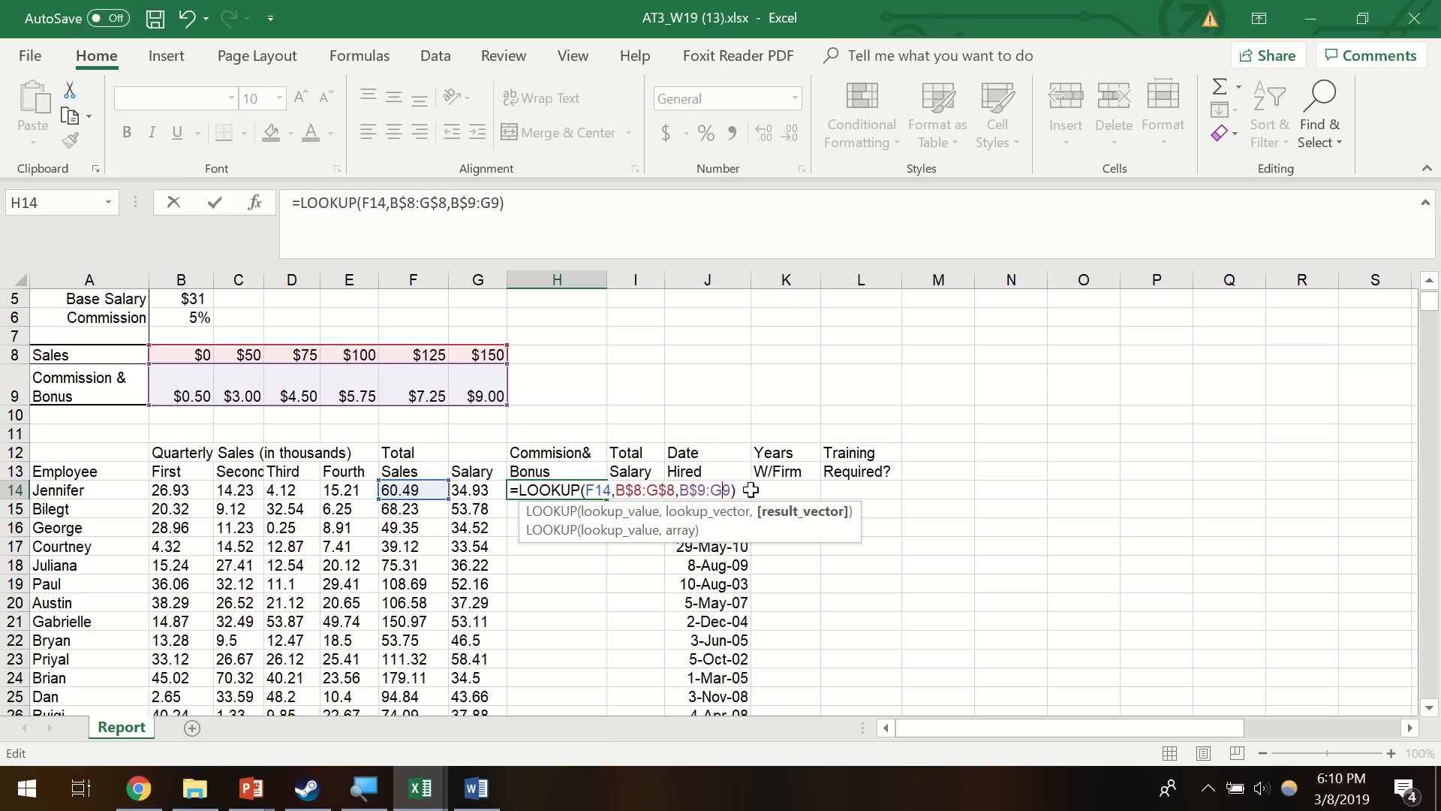
pyautogui.write('$')
pyautogui.click(751, 490)
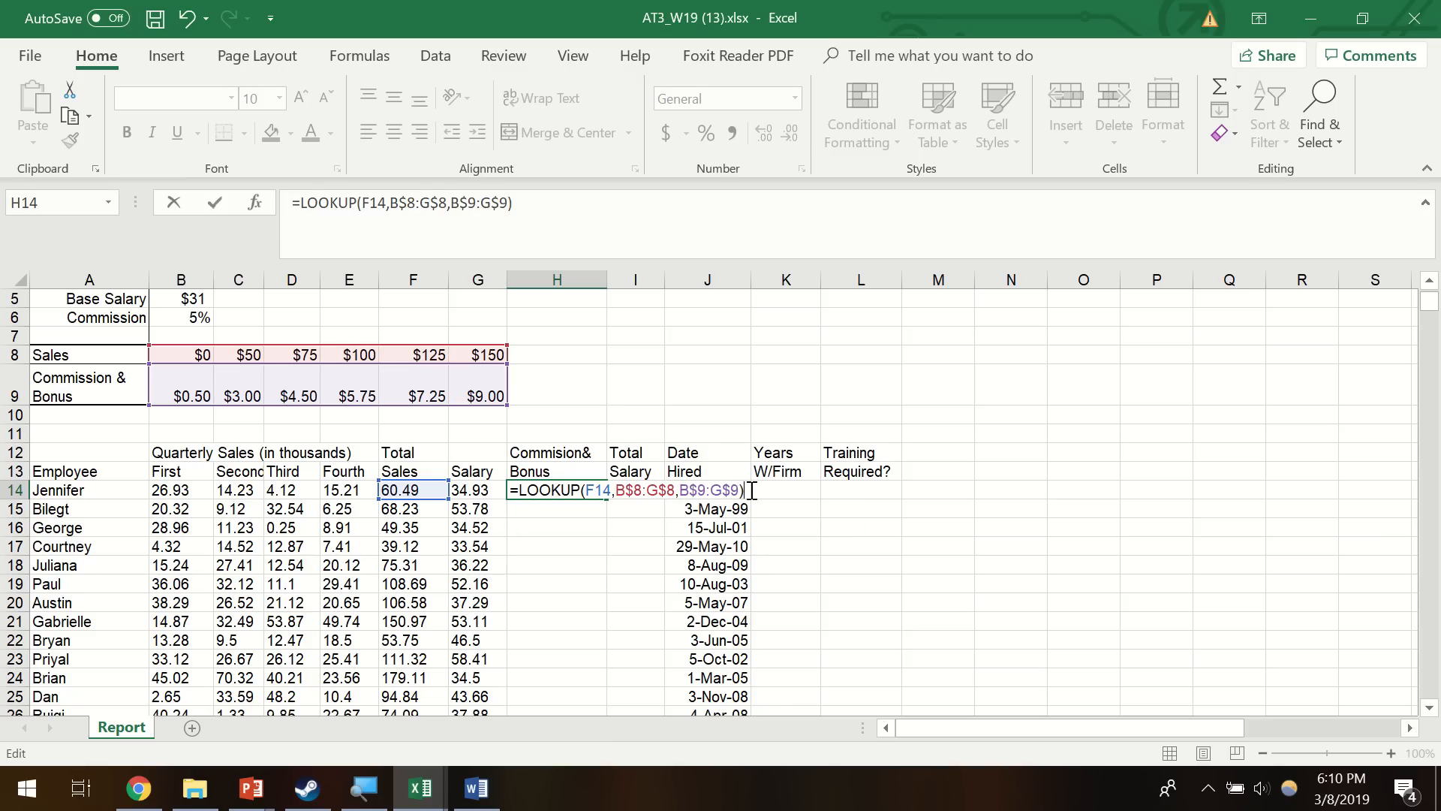
pyautogui.press('Return')
# - Check the H14 commission result against the Total Sales in F14 and the matching bonus in C9
pyautogui.click(582, 490)
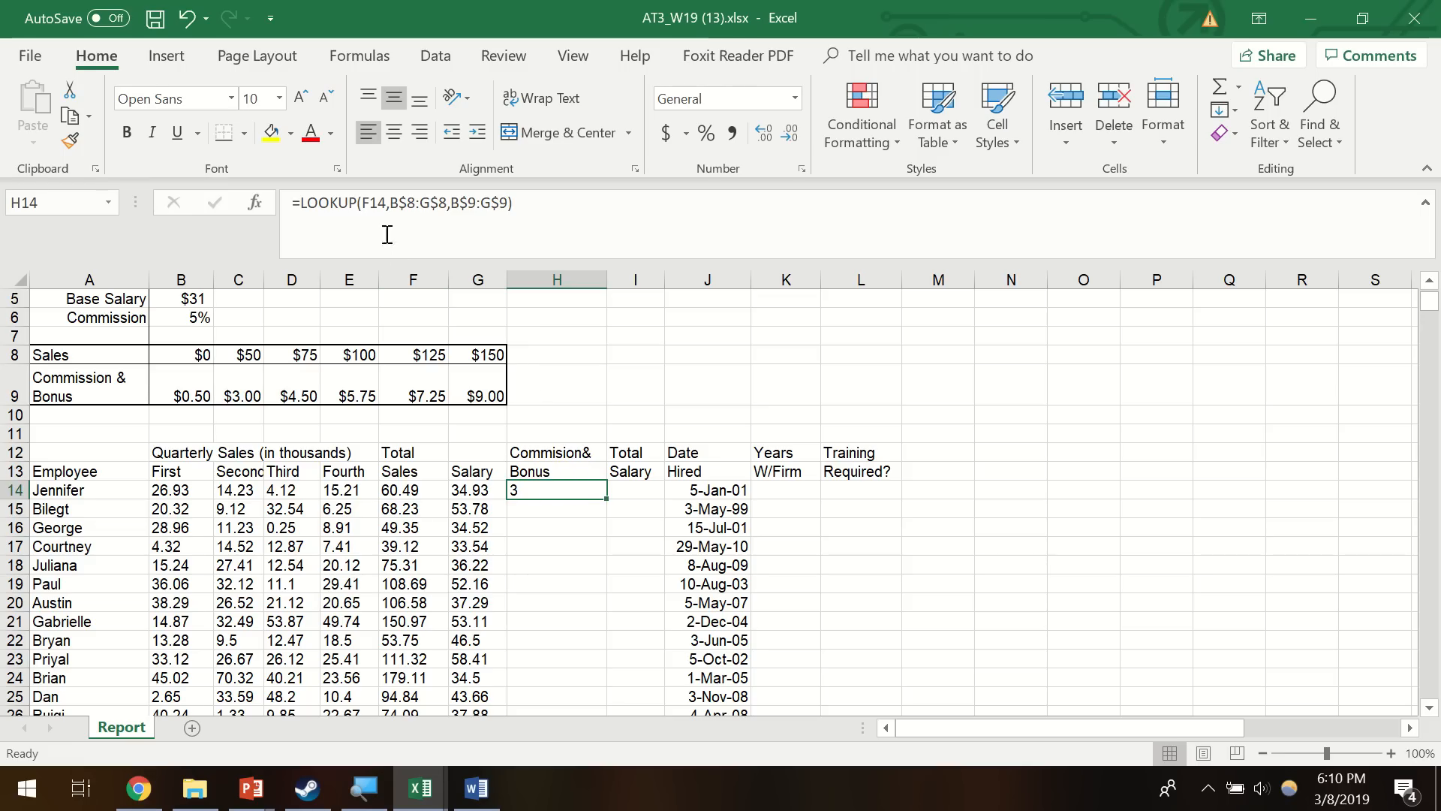
pyautogui.click(392, 489)
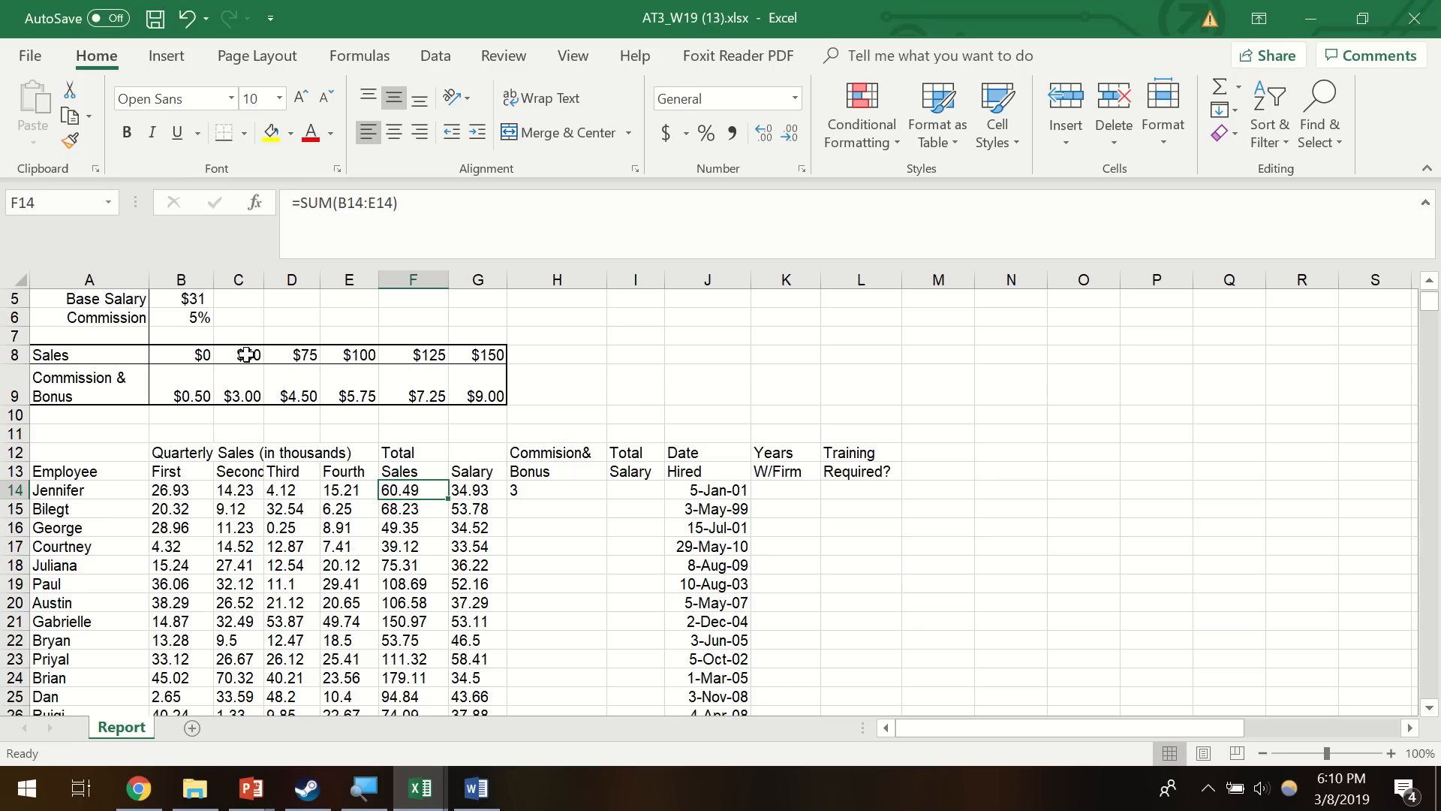
pyautogui.click(241, 399)
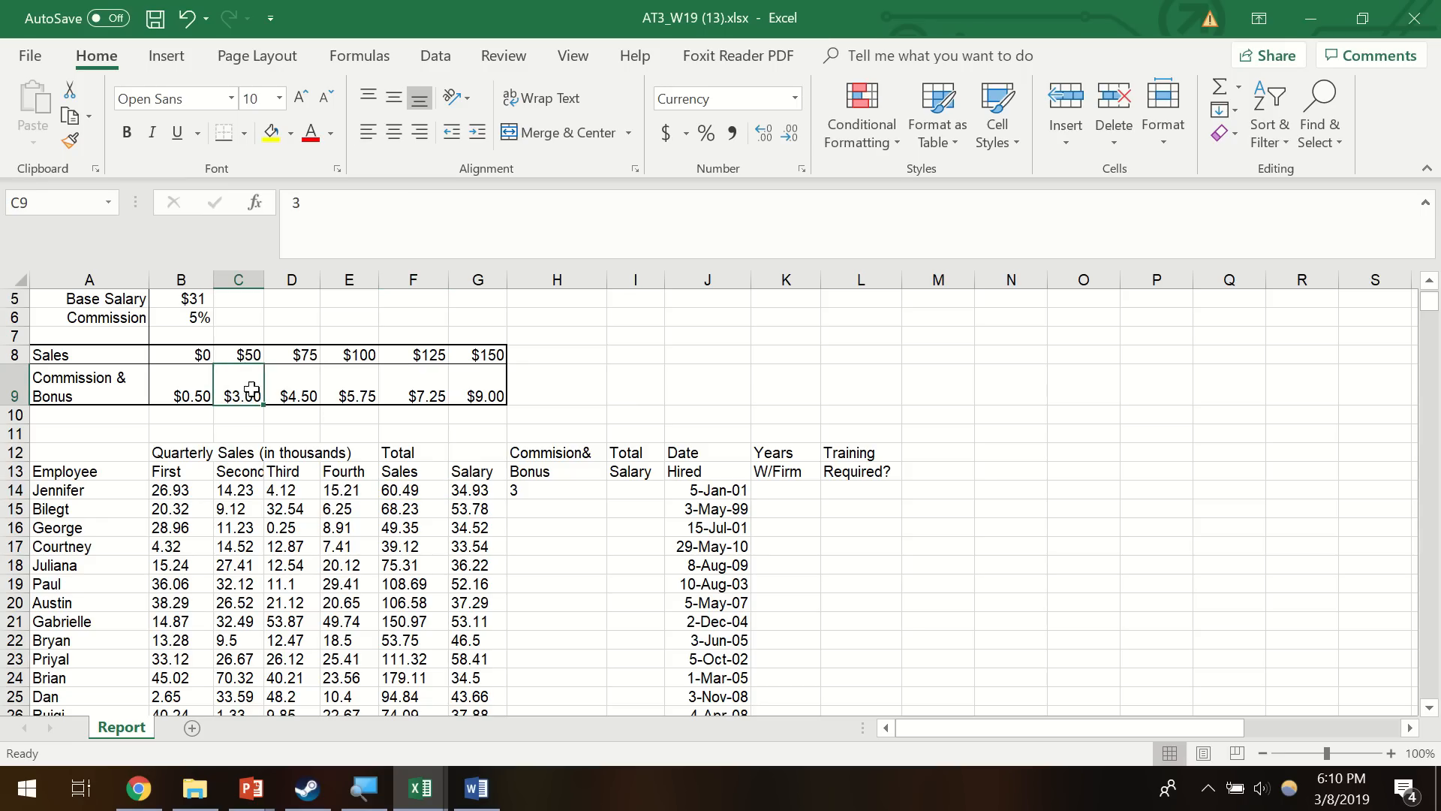
# - Fill the Commission & Bonus formula from H14 down to H26 for all employees
pyautogui.click(572, 491)
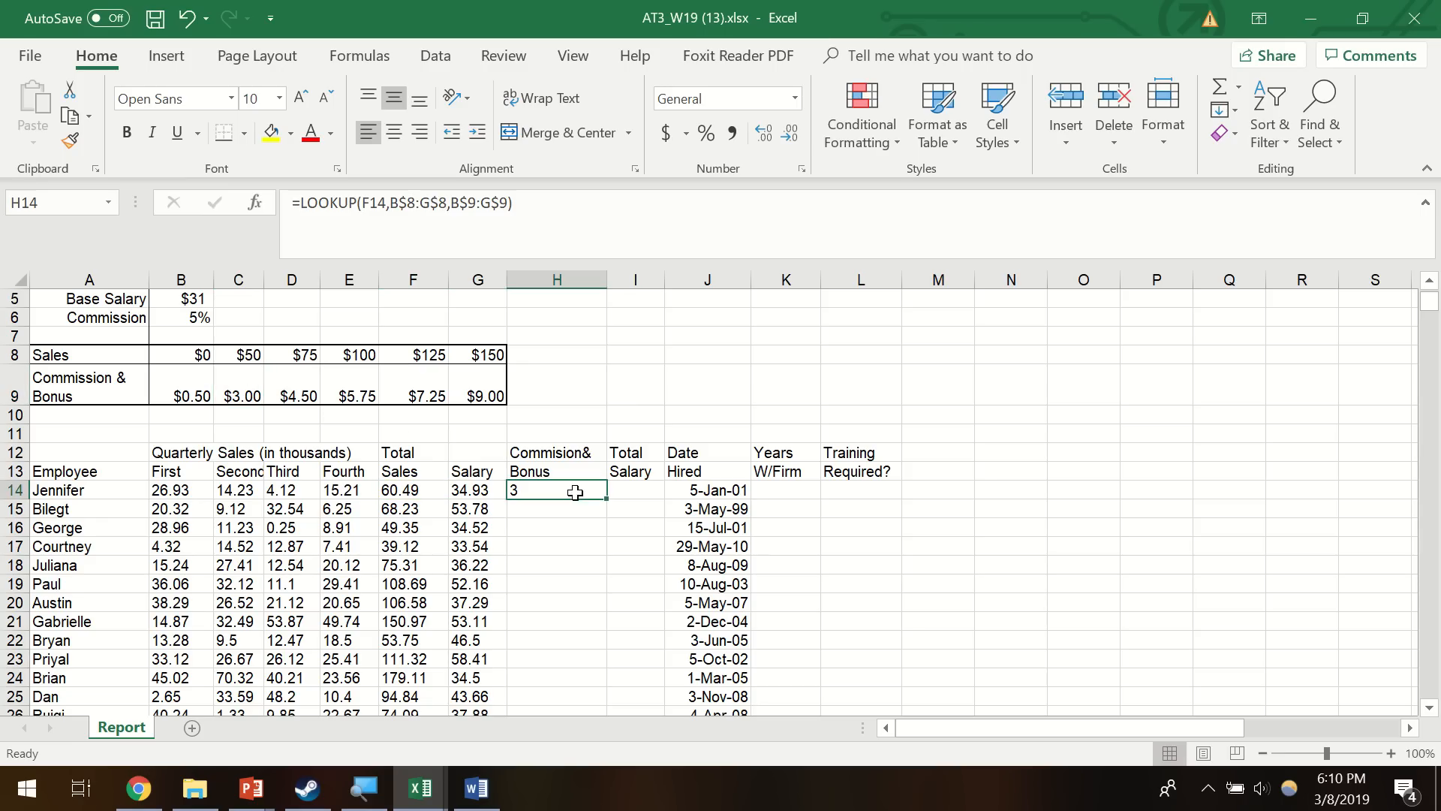
pyautogui.moveTo(606, 498); pyautogui.dragTo(592, 665)
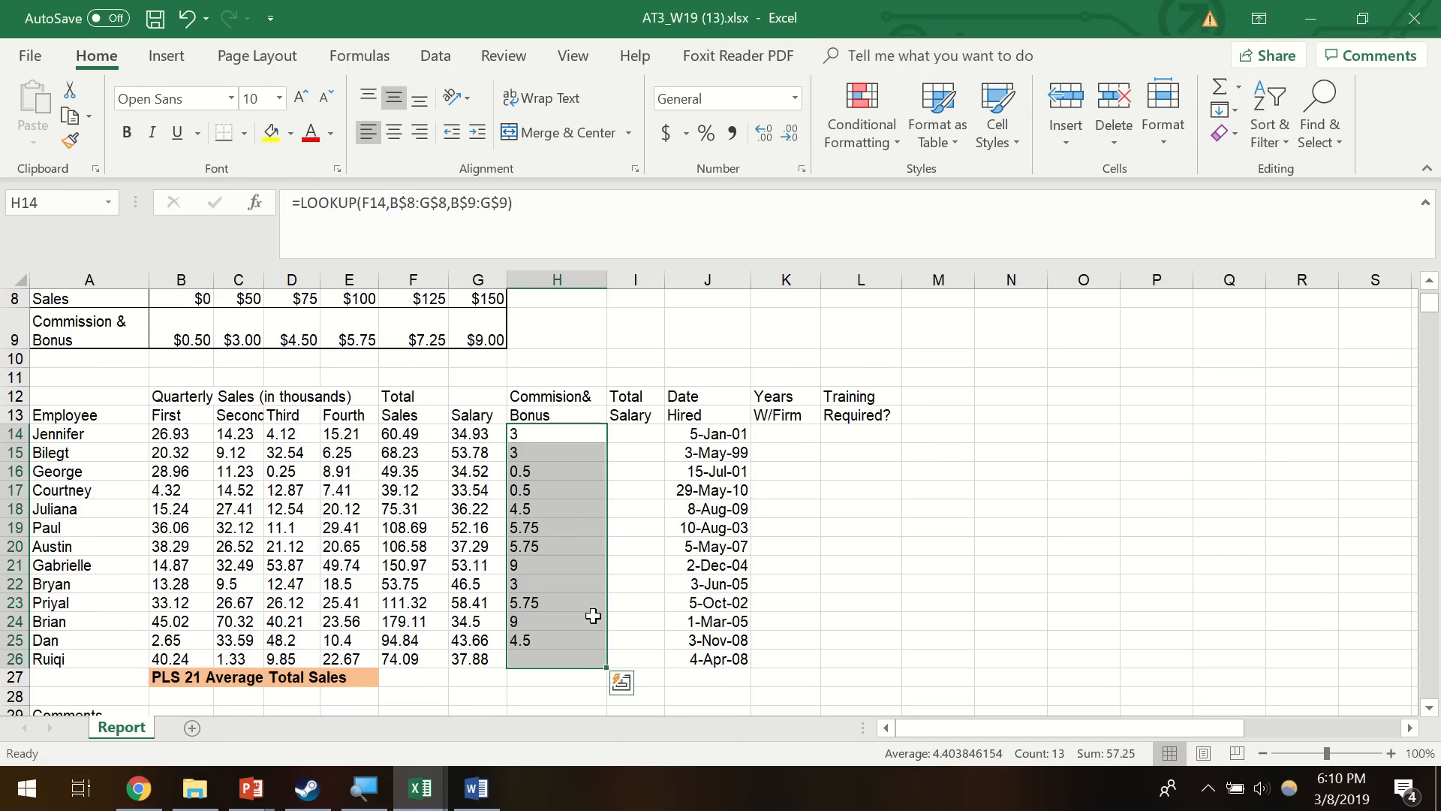
pyautogui.click(553, 451)
pyautogui.click(552, 427)
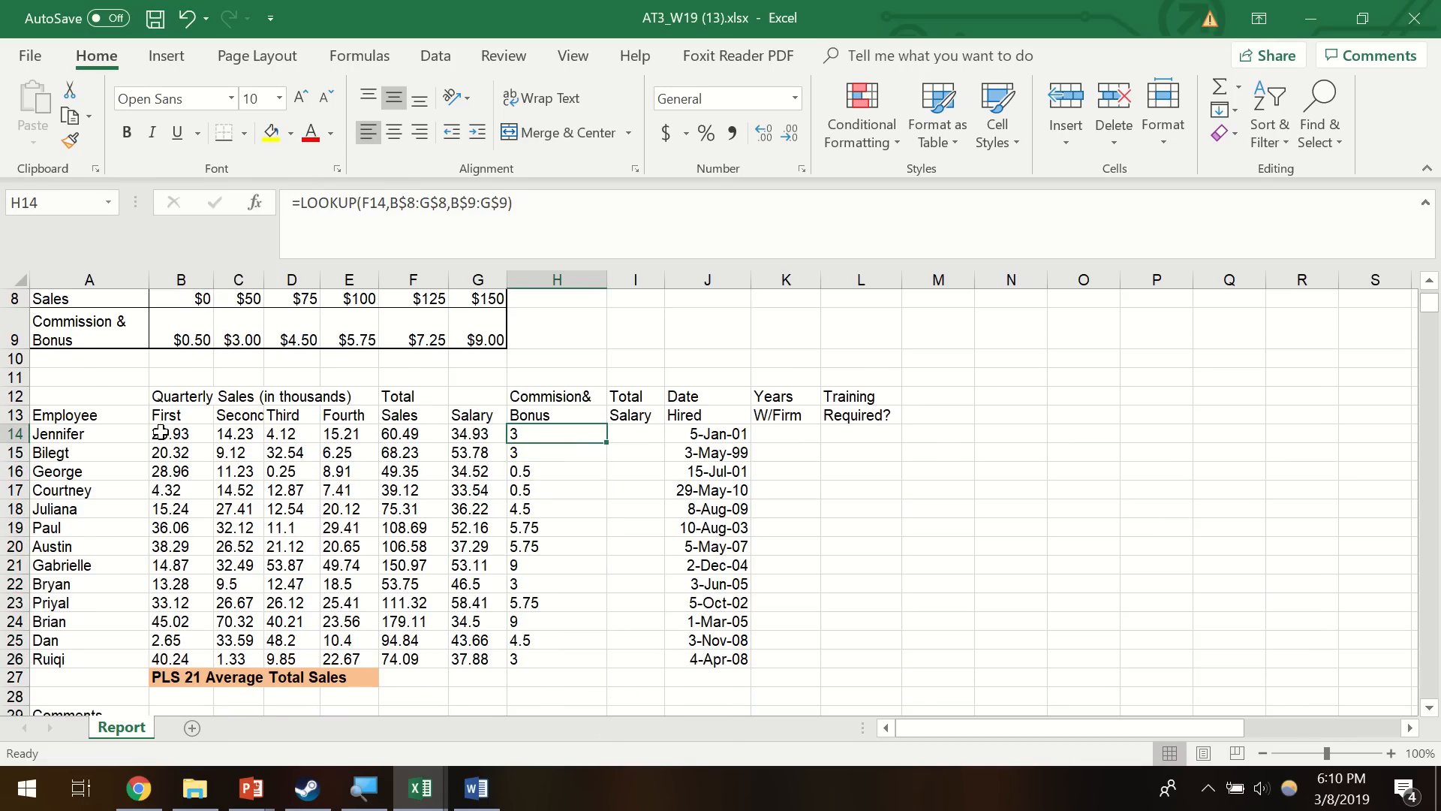
pyautogui.moveTo(161, 432); pyautogui.dragTo(605, 663)
pyautogui.click(302, 489)
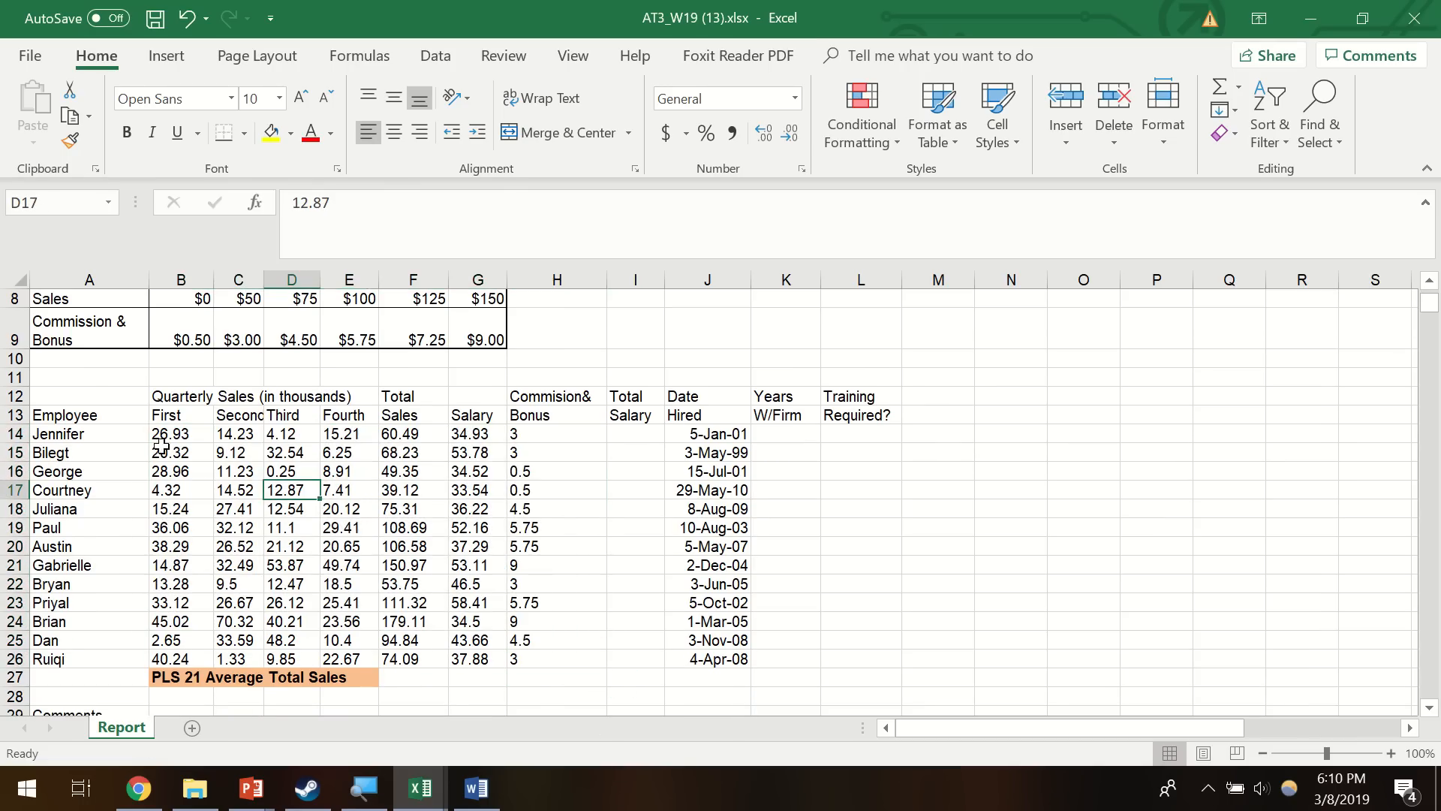
pyautogui.moveTo(161, 434); pyautogui.dragTo(589, 659)
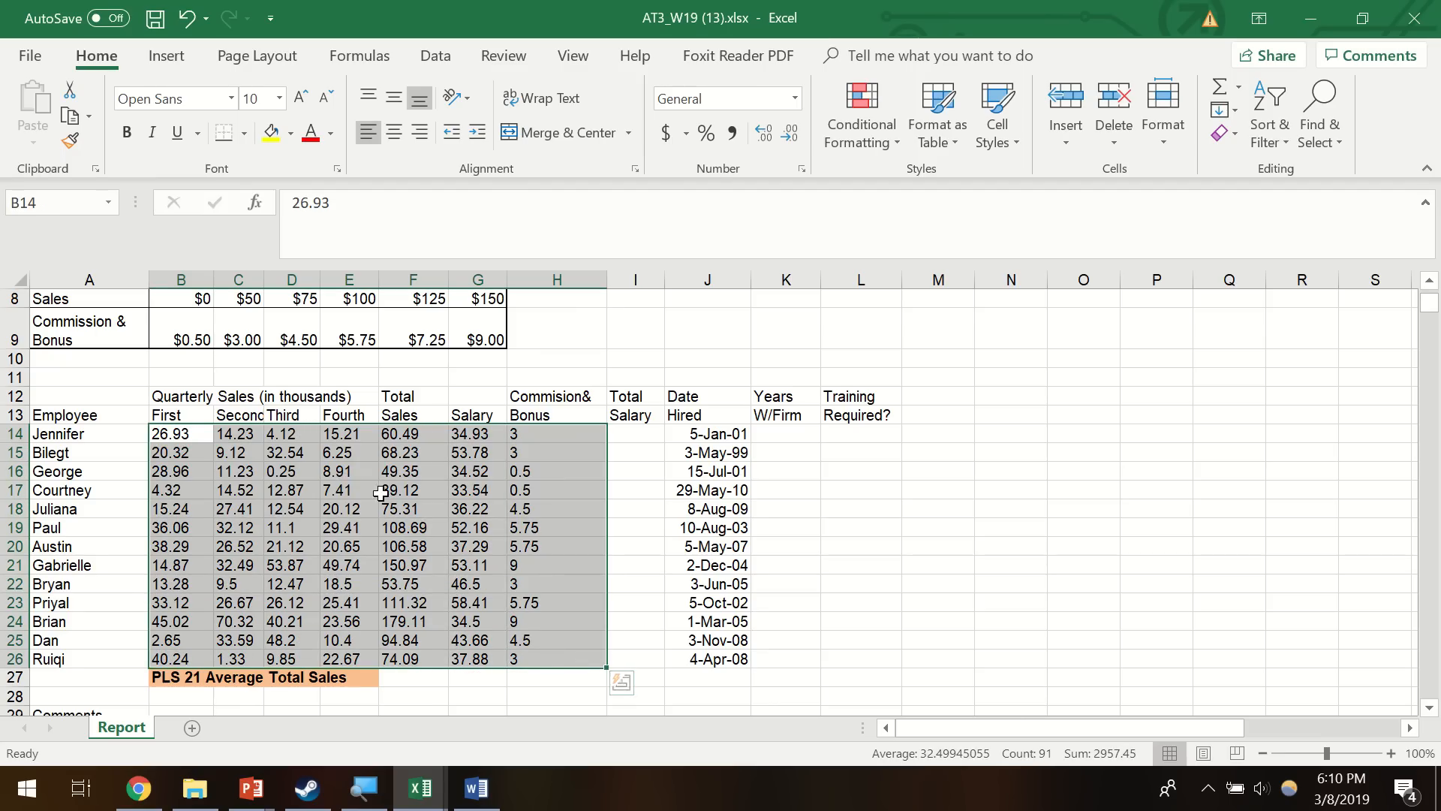
pyautogui.moveTo(198, 443); pyautogui.dragTo(586, 659)
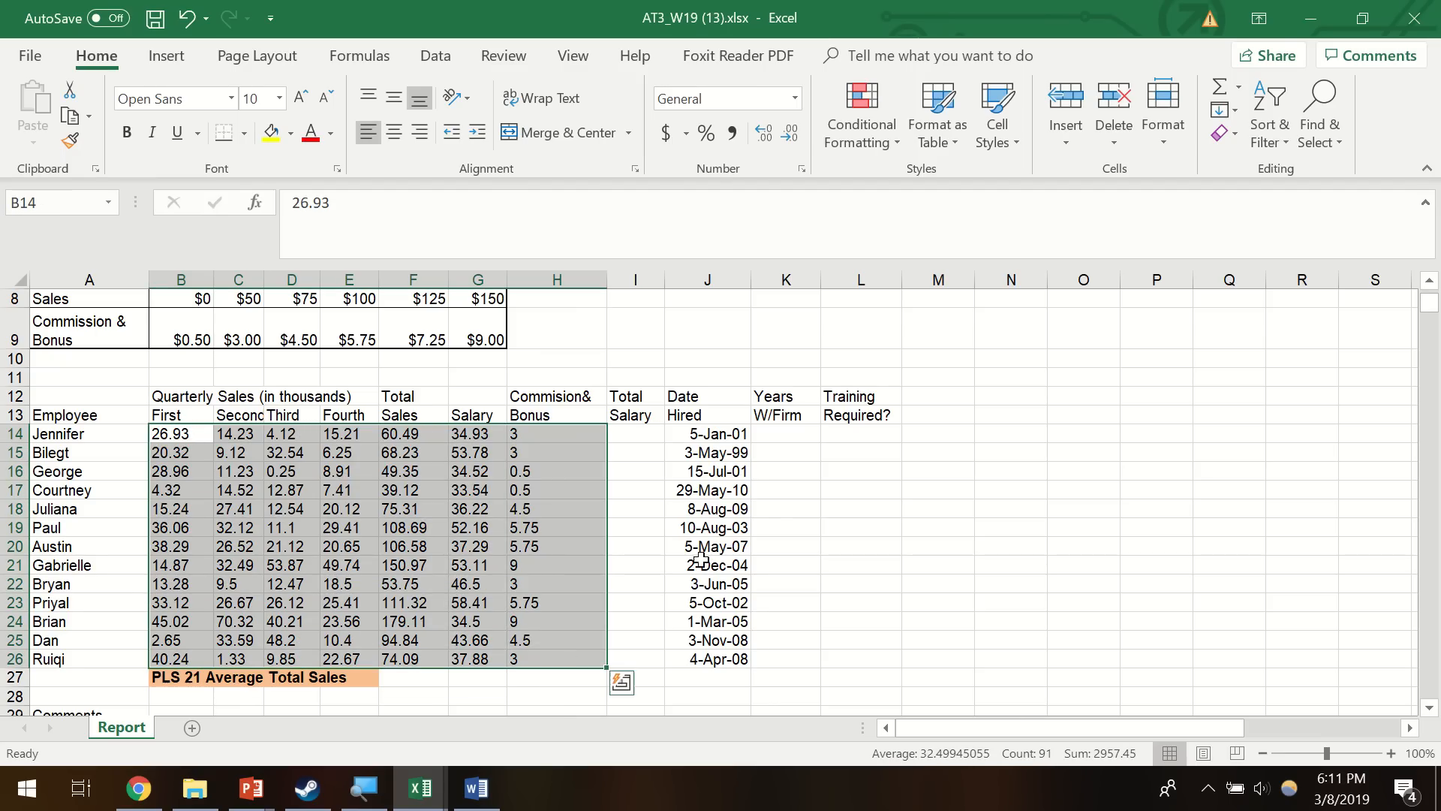
# - Begin the Years W/Firm formula in K14 by subtracting the hire date in J14 from now()
pyautogui.click(783, 437)
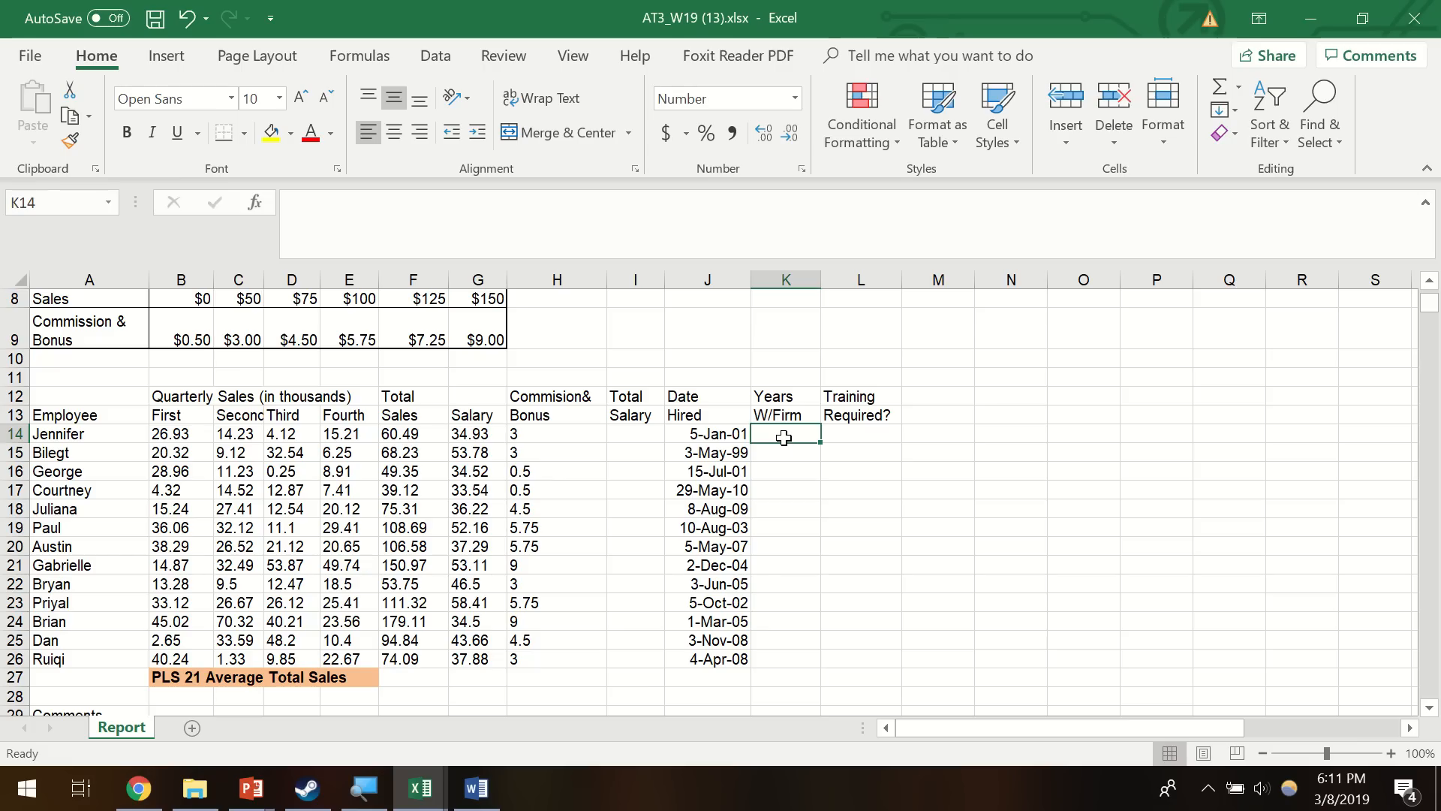
pyautogui.write('=')
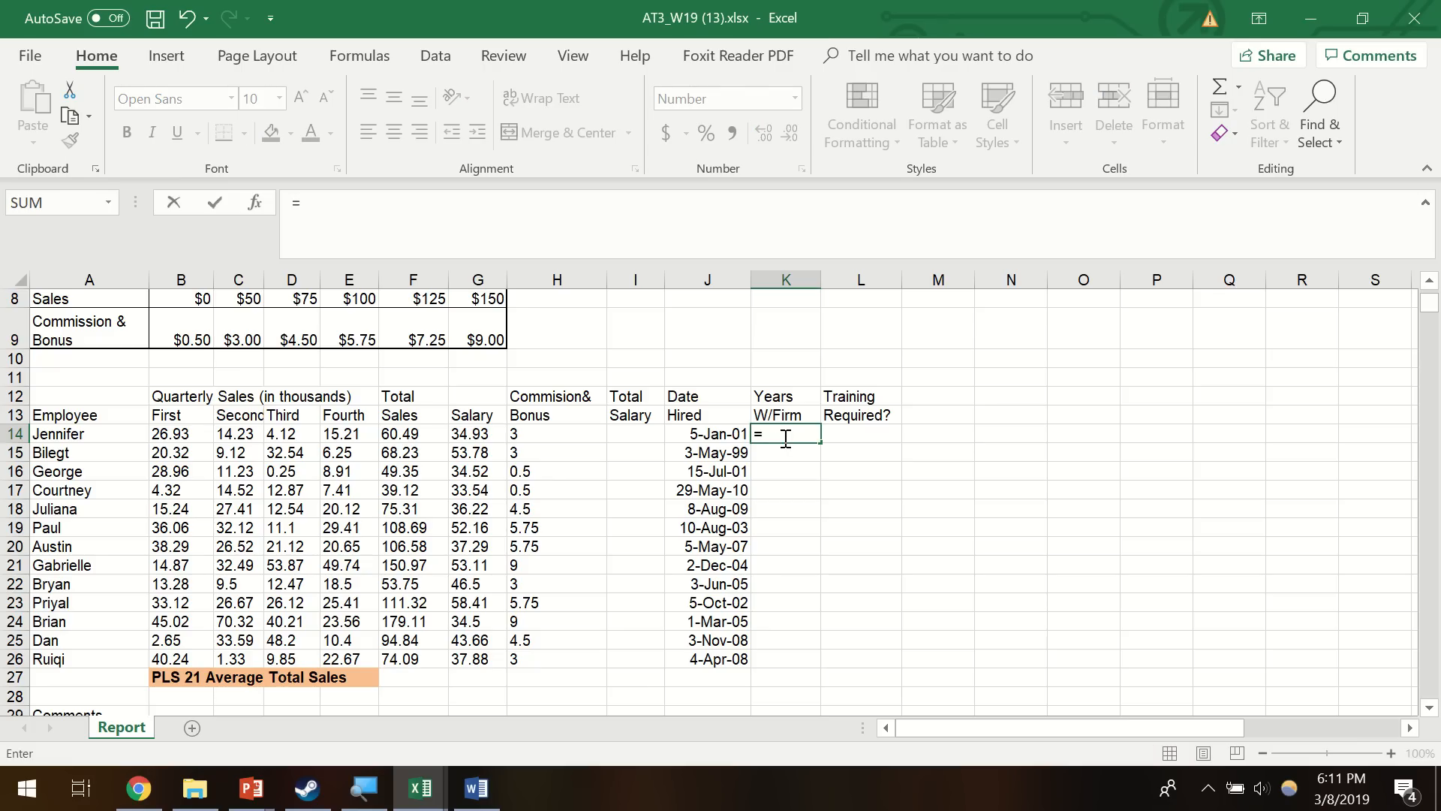
pyautogui.write('no')
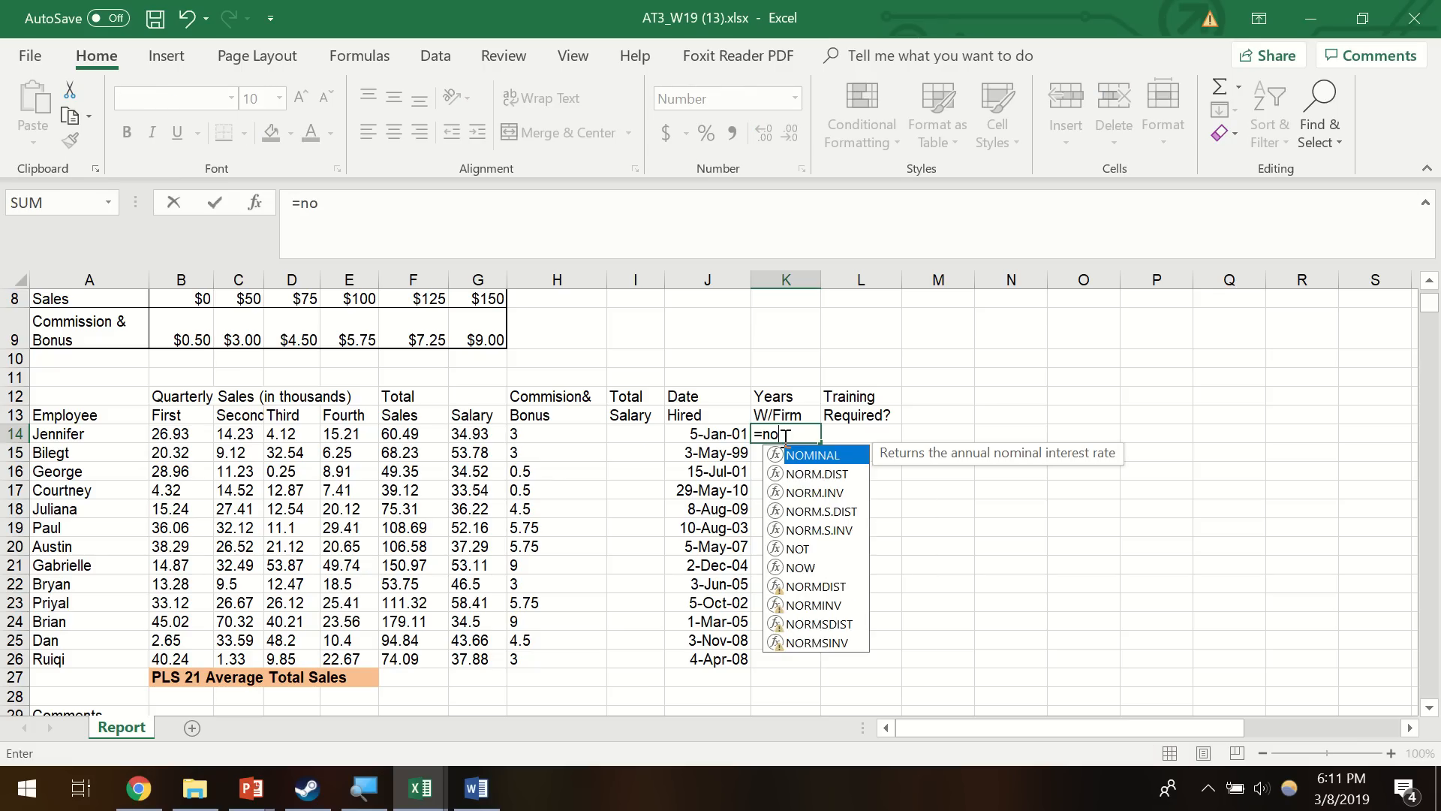
pyautogui.write('w')
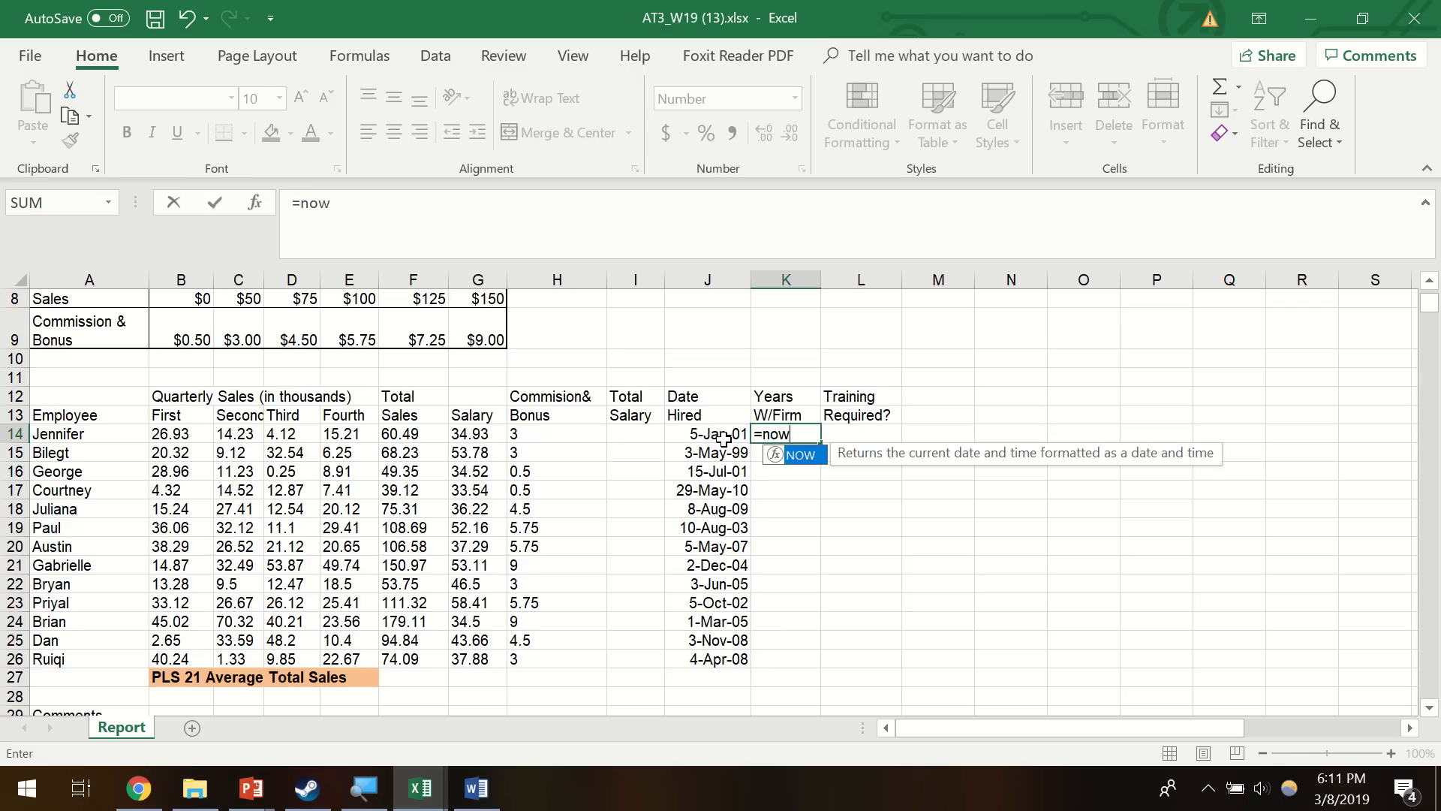
pyautogui.write('()')
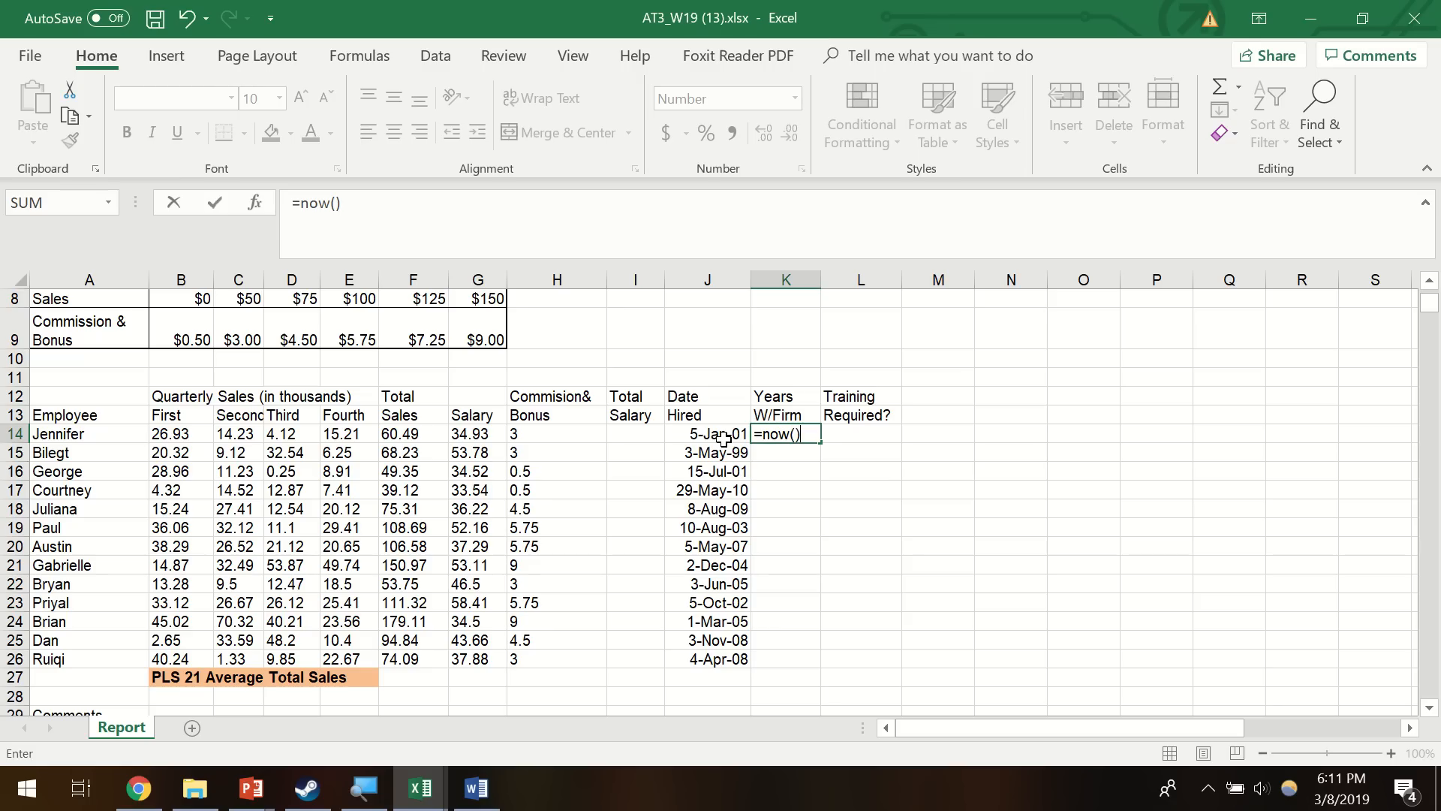
pyautogui.write('-')
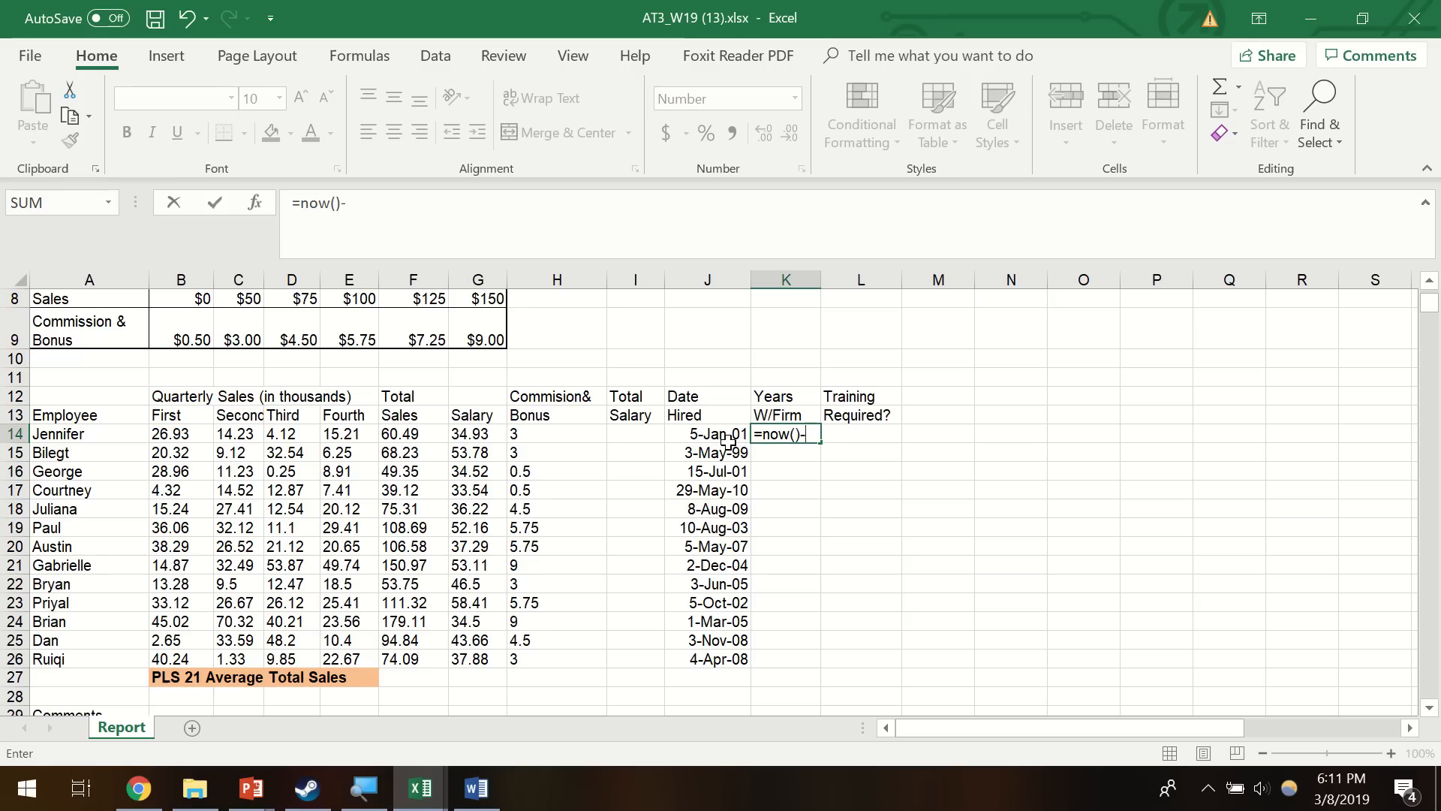
pyautogui.click(728, 439)
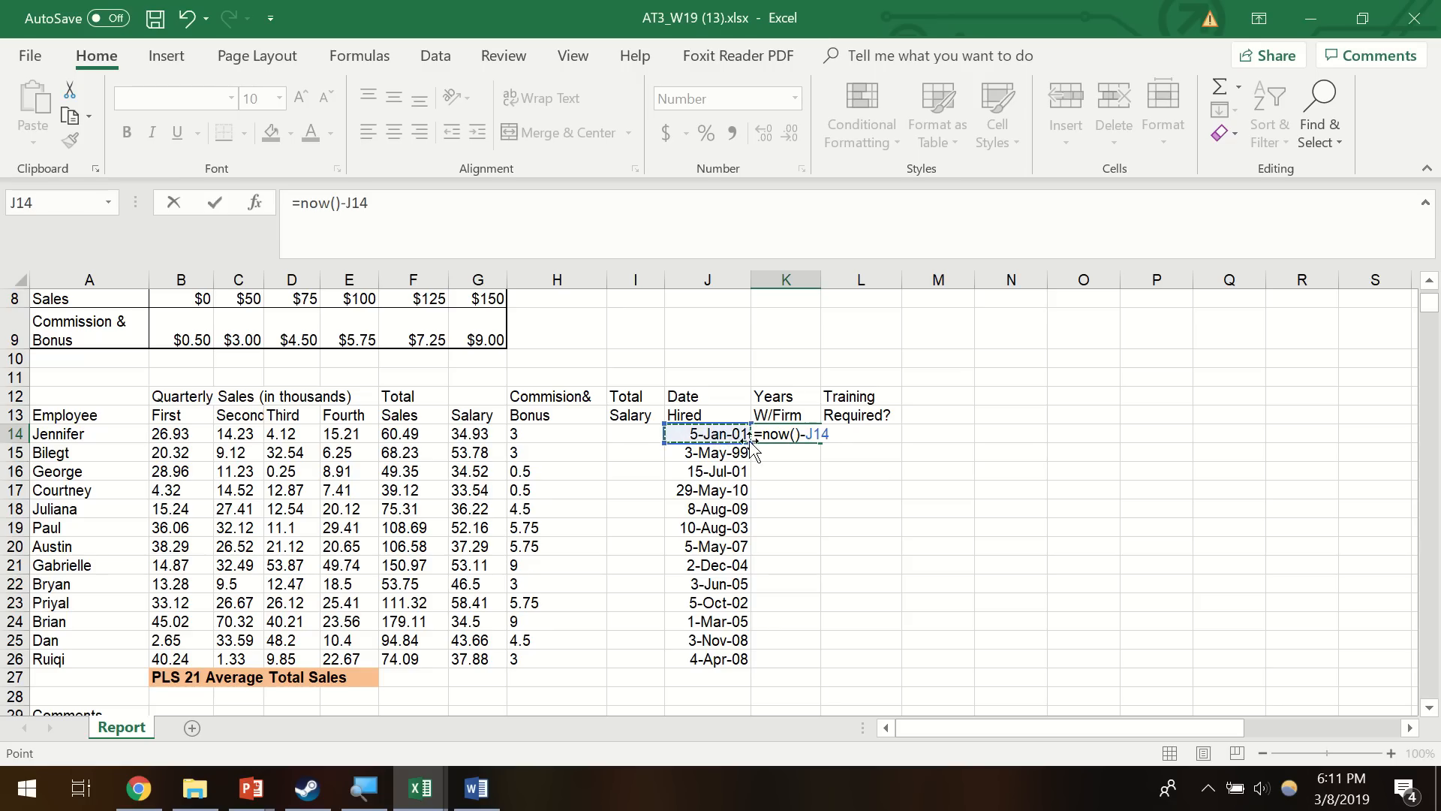
# - Enclose the subtraction in K14 in parentheses so the formula reads =(now()-J14)
pyautogui.moveTo(764, 437); pyautogui.dragTo(806, 438)
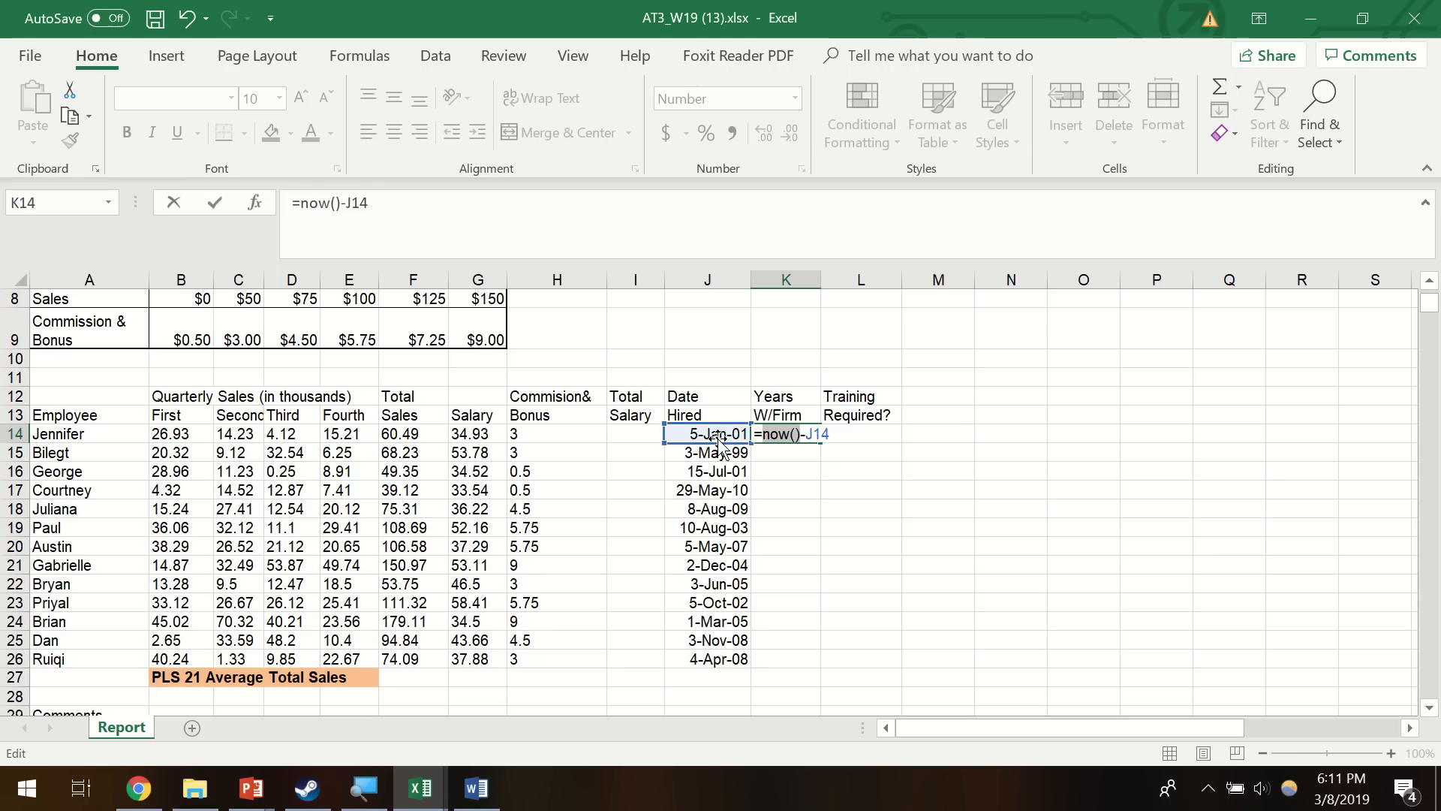
pyautogui.click(834, 436)
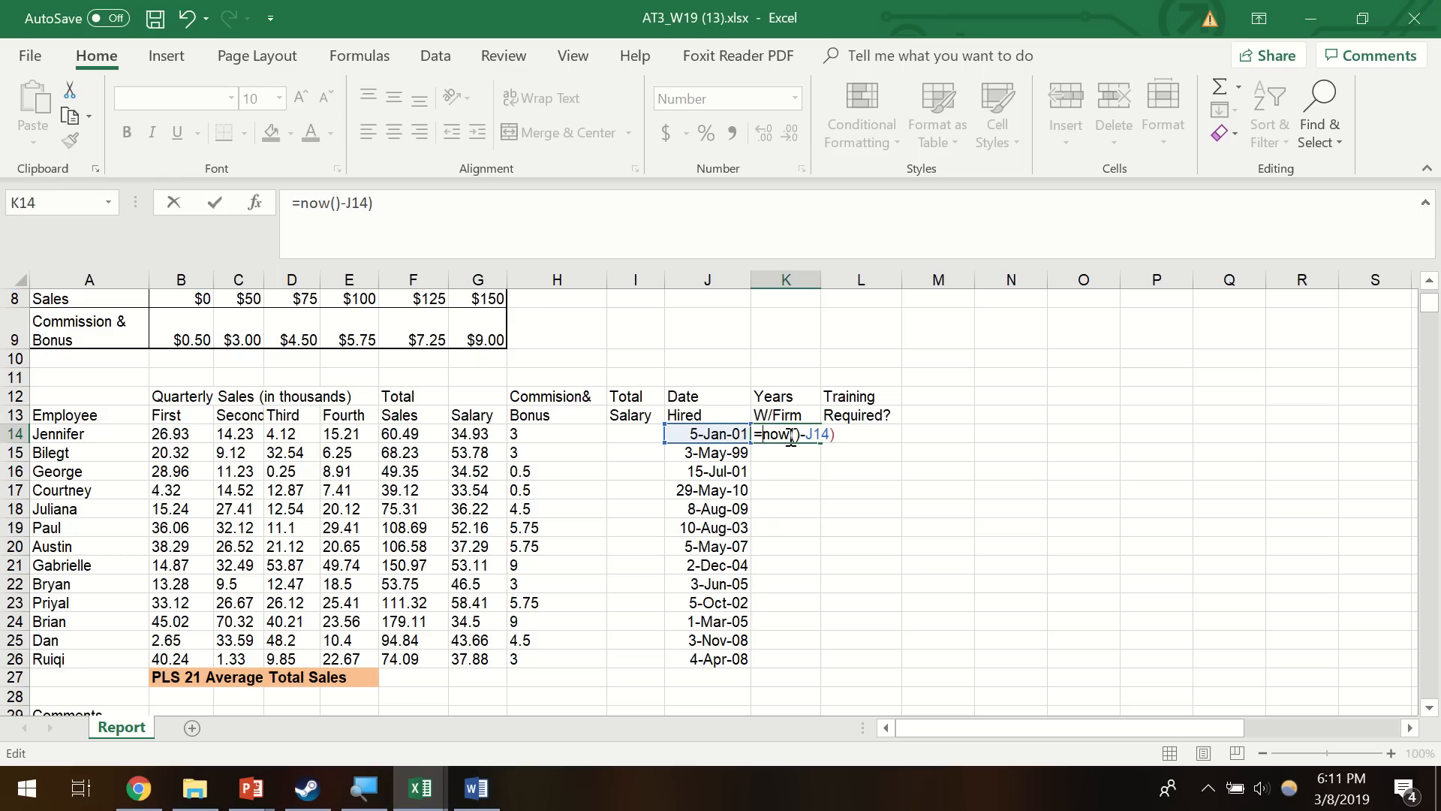
pyautogui.write('()-J14)')
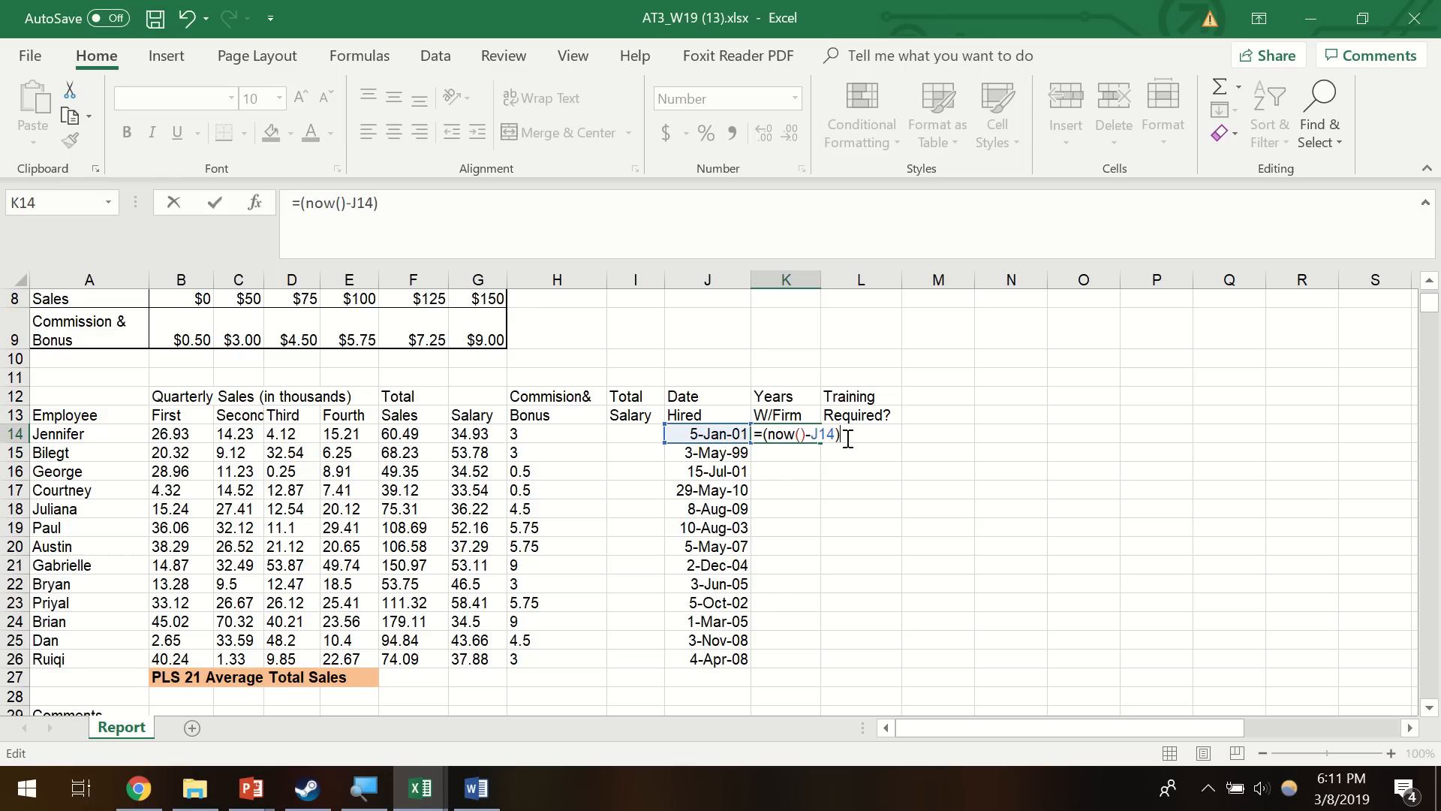
# - Complete the years-with-firm formula in K14 as =(NOW()-J14)/365 and fill it down through K26
pyautogui.write('/365')
pyautogui.press('Return')
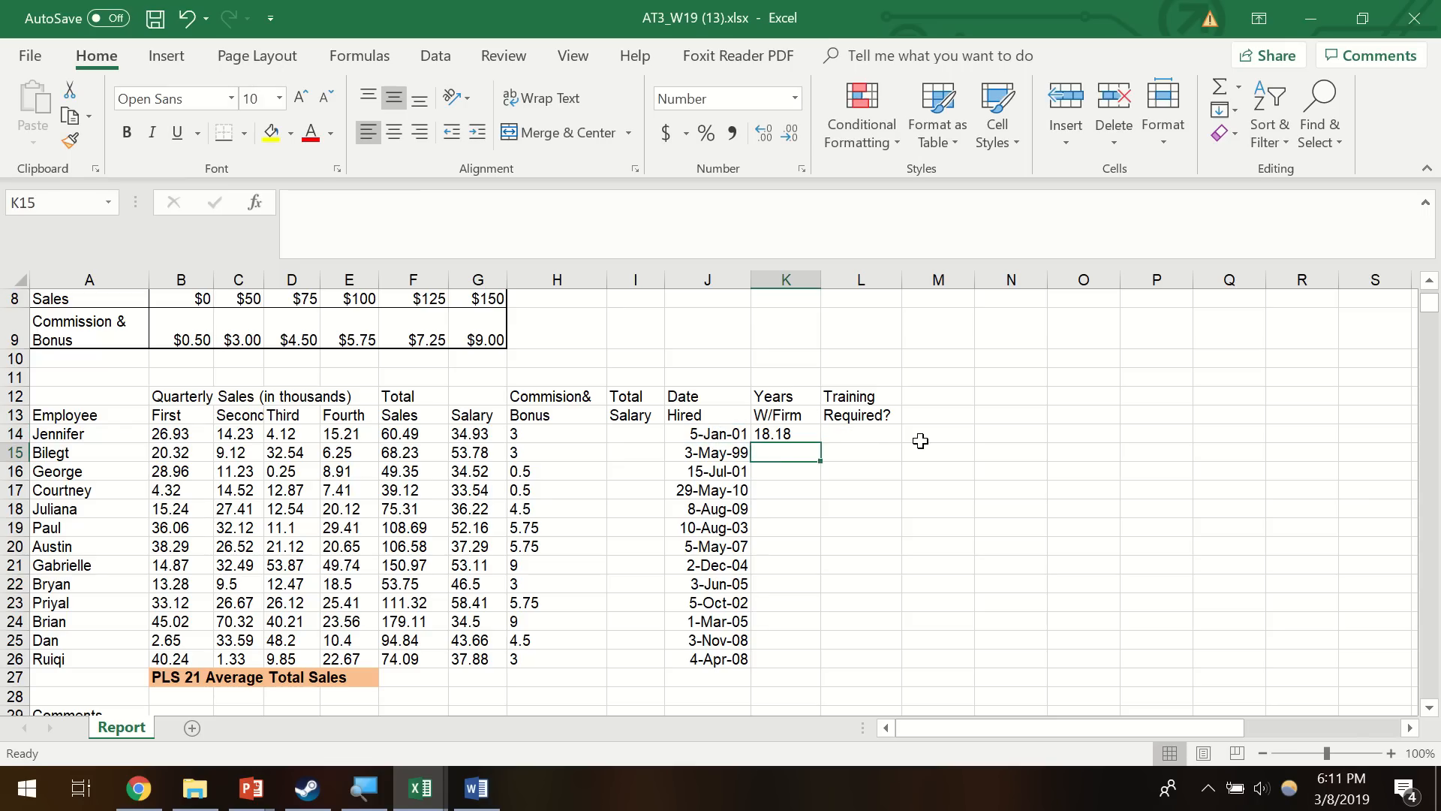
pyautogui.click(814, 434)
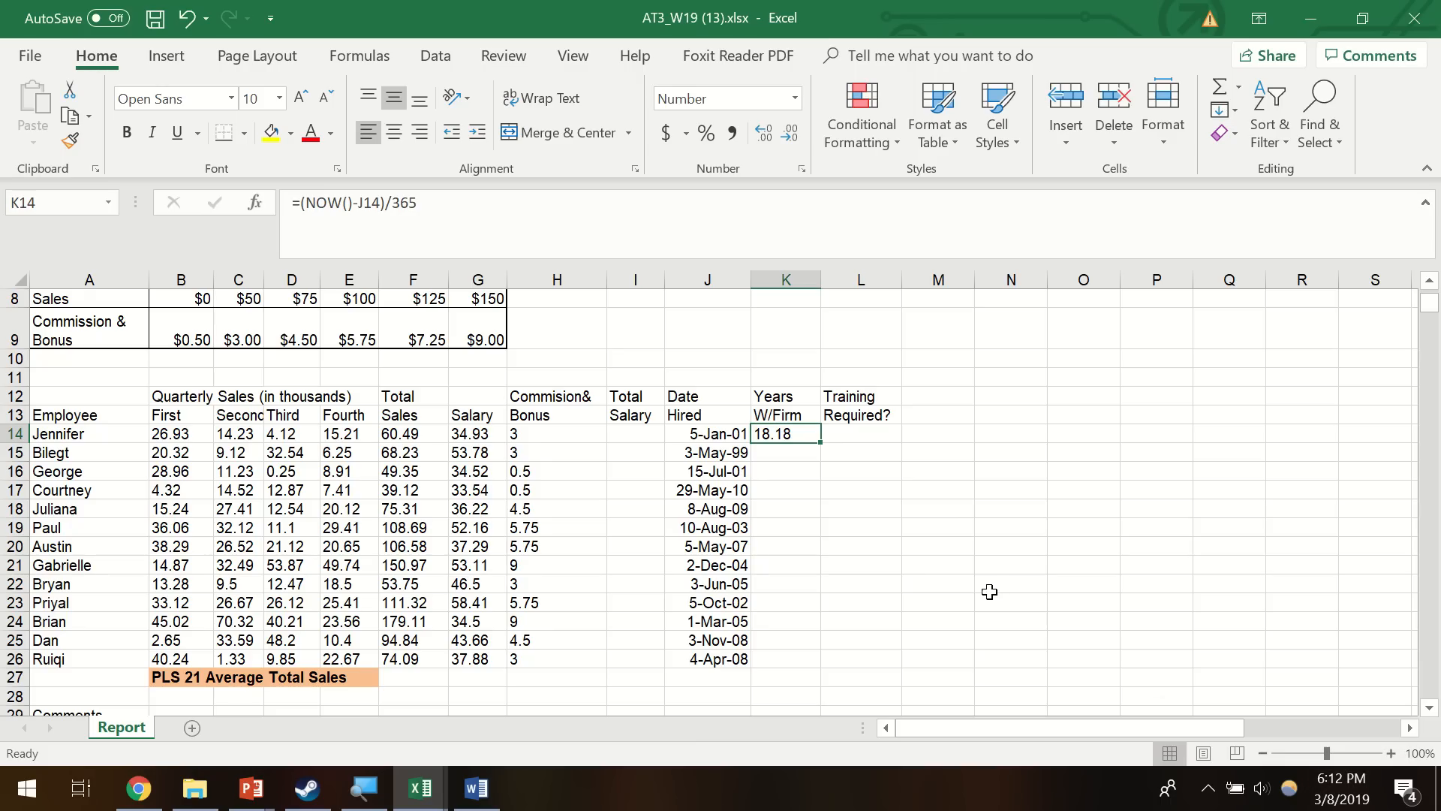
pyautogui.moveTo(818, 442); pyautogui.dragTo(810, 665)
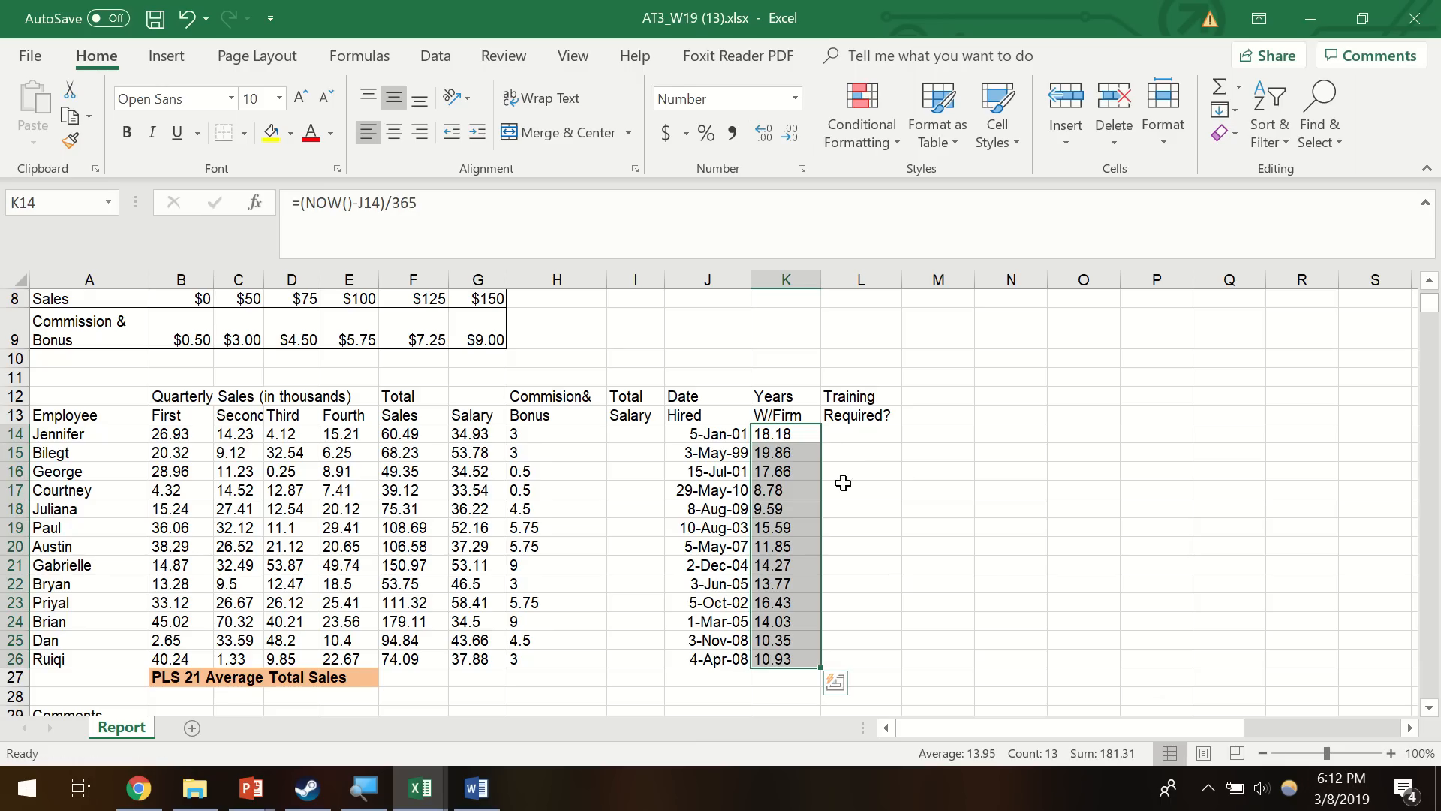
# - Write the formula =IF(F14>90,"No","Yes") in L14 to determine whether training is required based on total sales
pyautogui.click(863, 435)
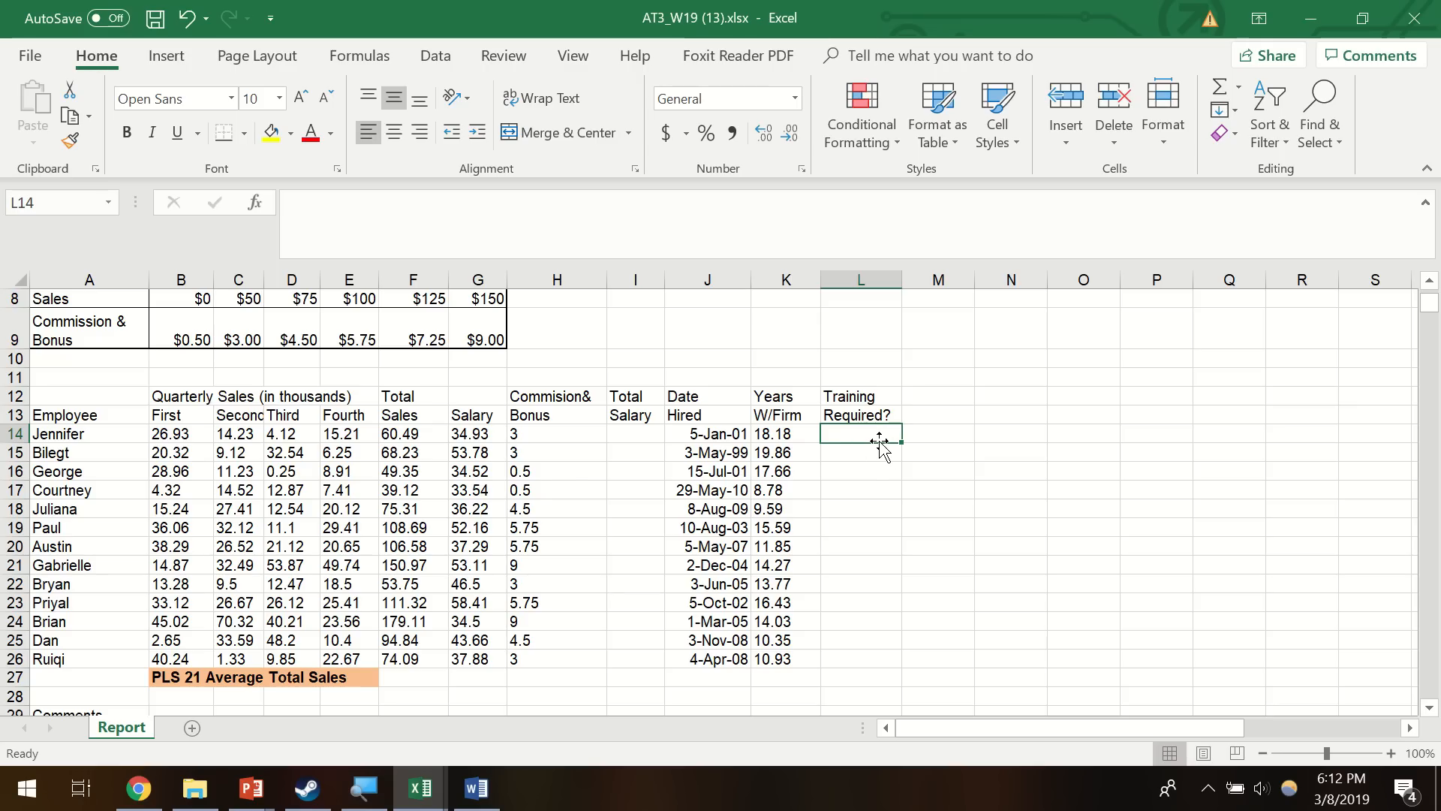
pyautogui.write('=')
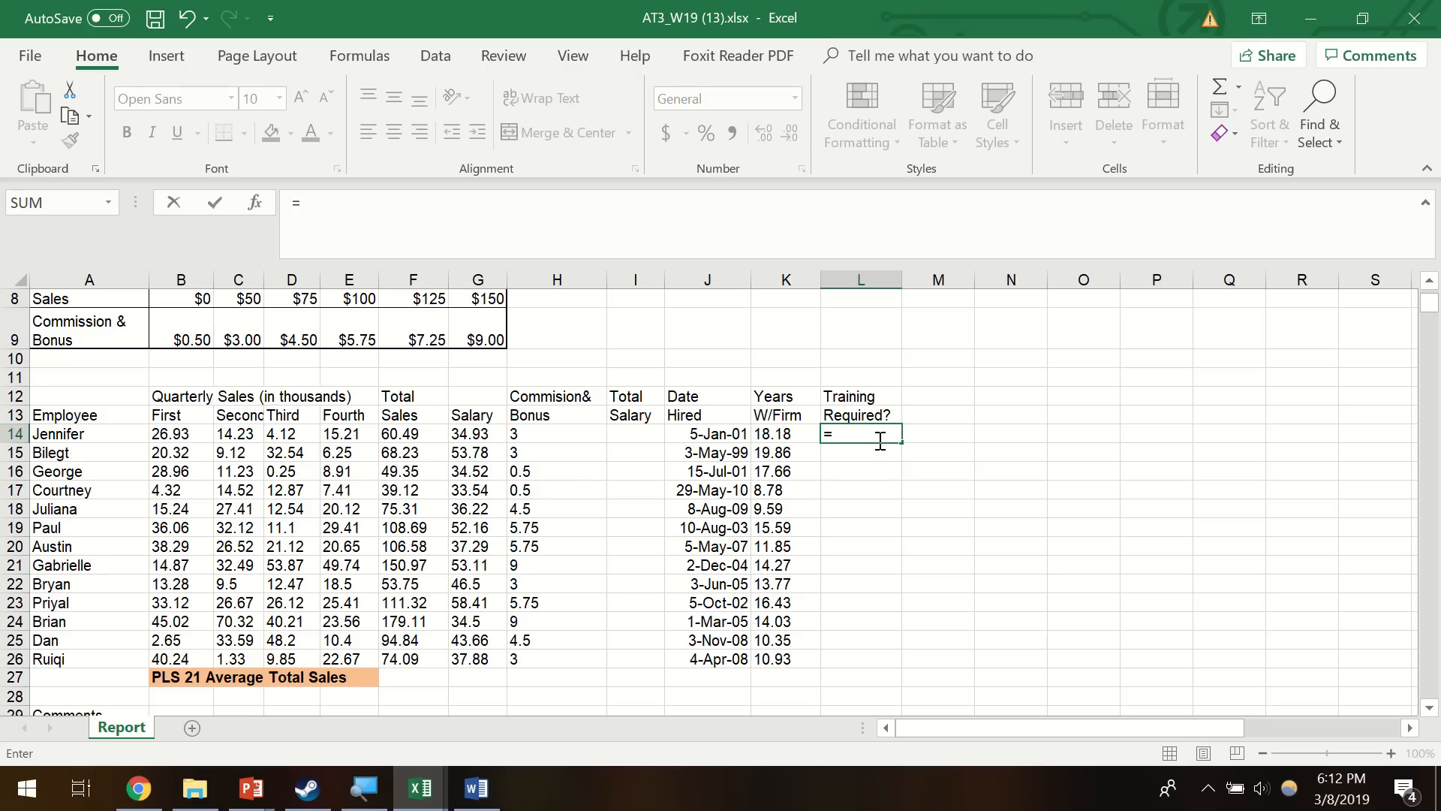
pyautogui.write('If')
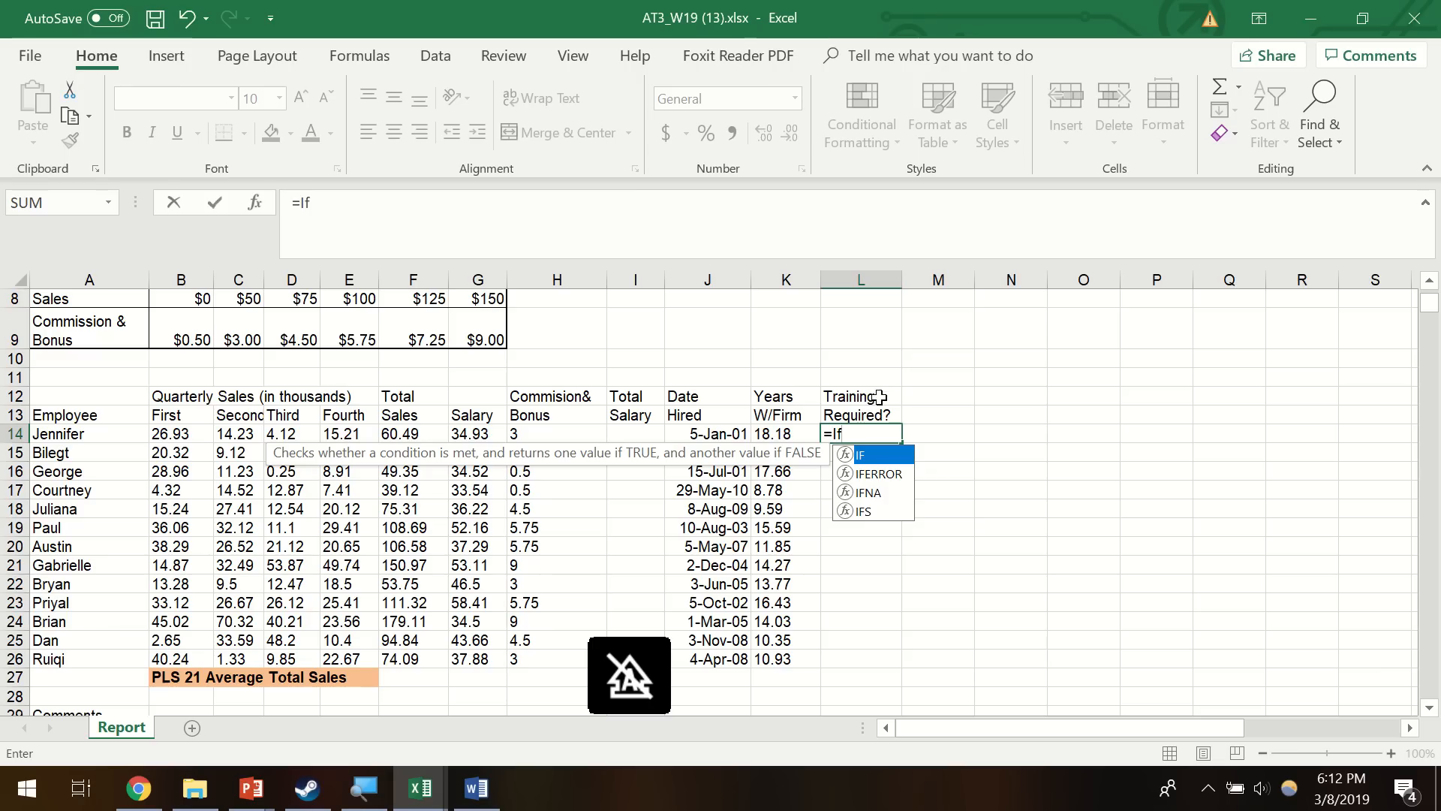
pyautogui.press('Tab')
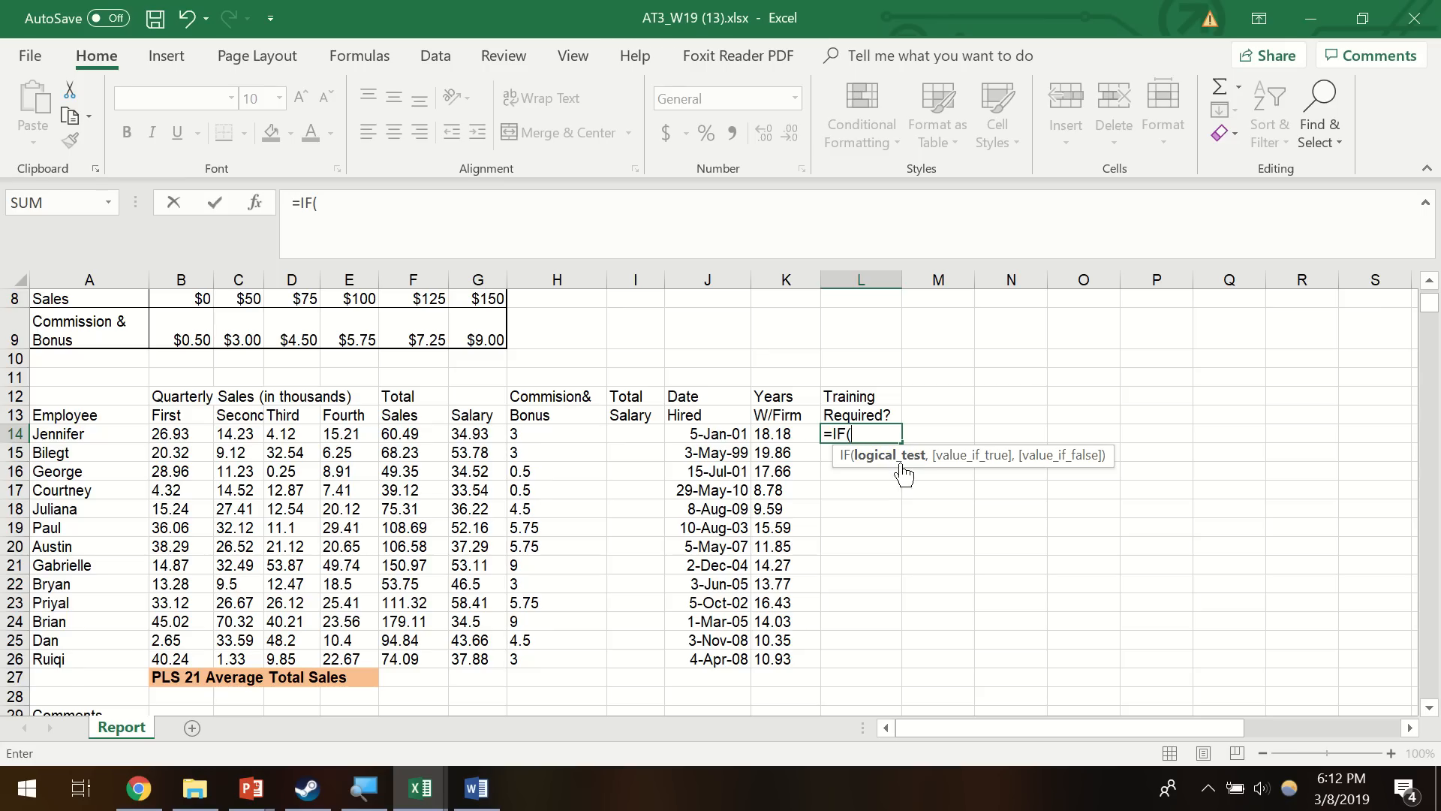
pyautogui.click(429, 436)
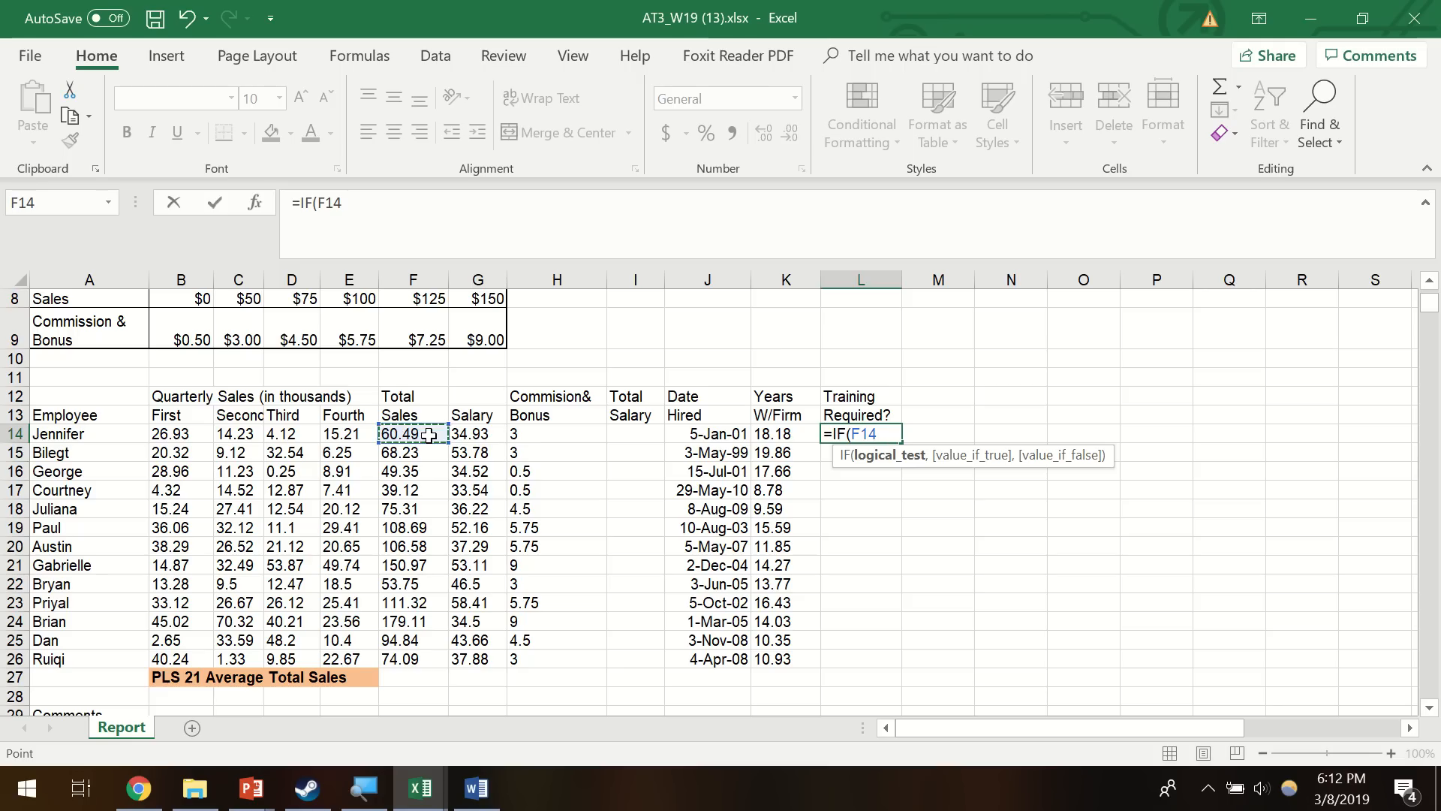
pyautogui.write('>90,')
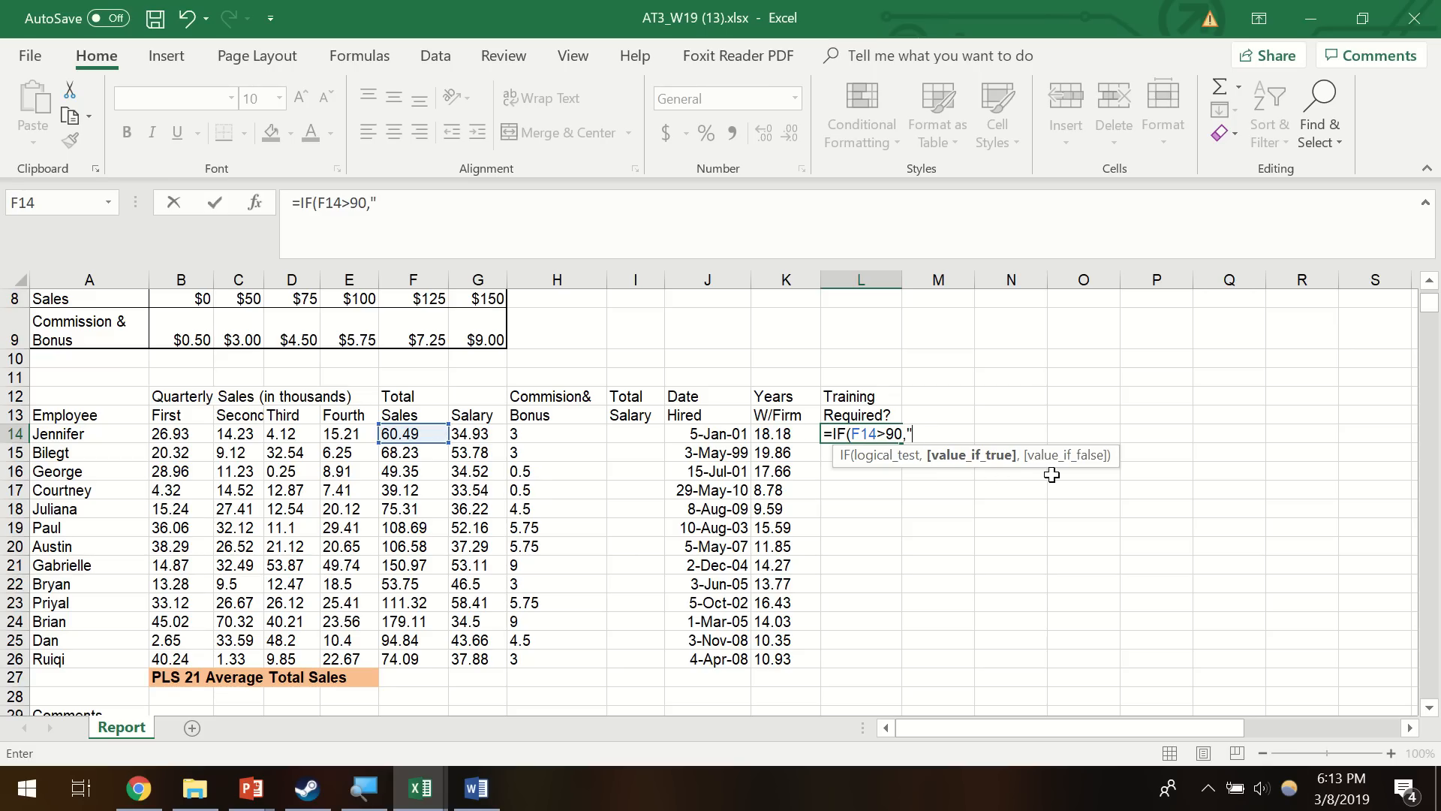
pyautogui.write('"No')
pyautogui.write('",')
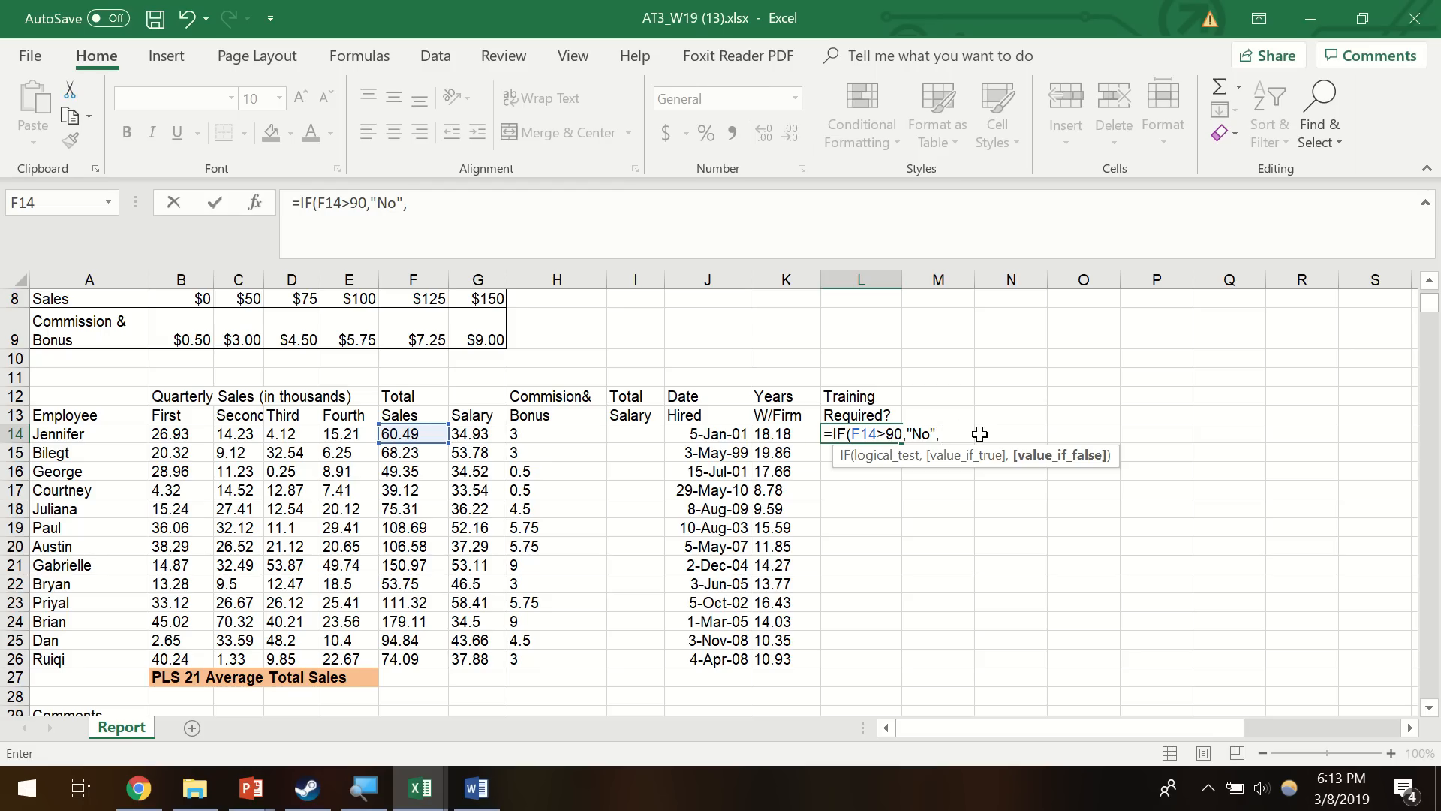
pyautogui.write('es")')
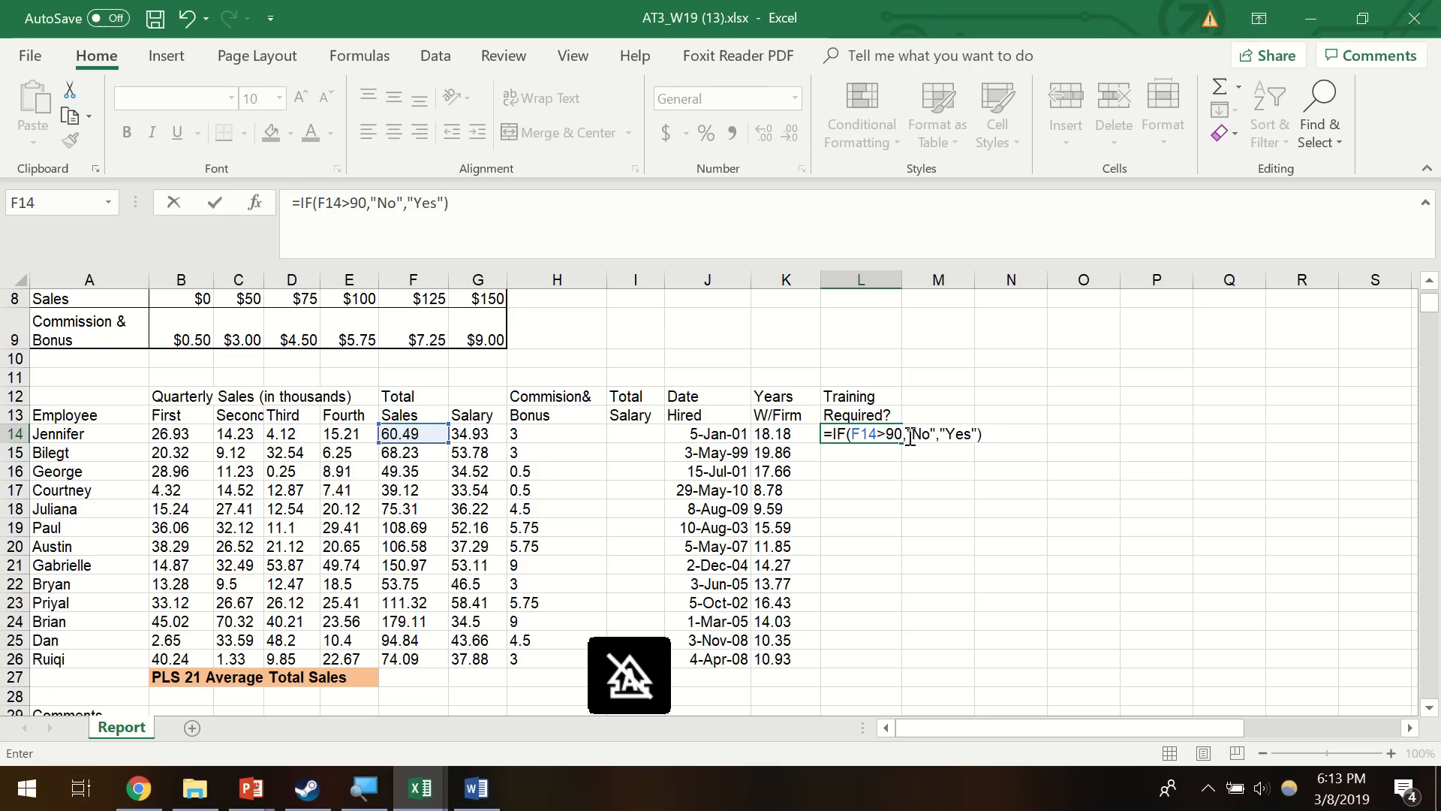
# - Review the arguments of the IF formula in L14, commit it and fill it down through L26
pyautogui.moveTo(853, 439); pyautogui.dragTo(904, 435)
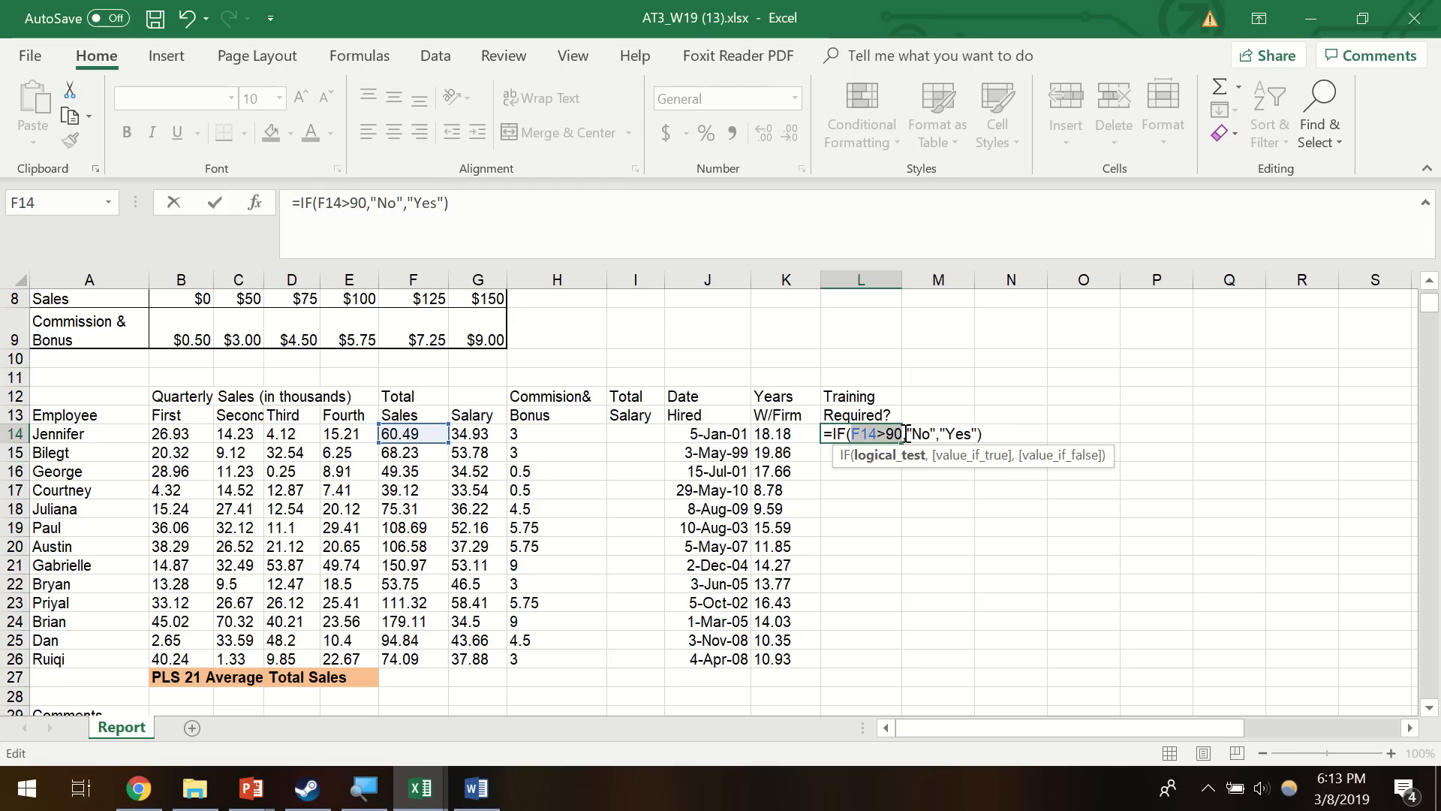
pyautogui.moveTo(906, 435); pyautogui.dragTo(978, 436)
pyautogui.click(936, 436)
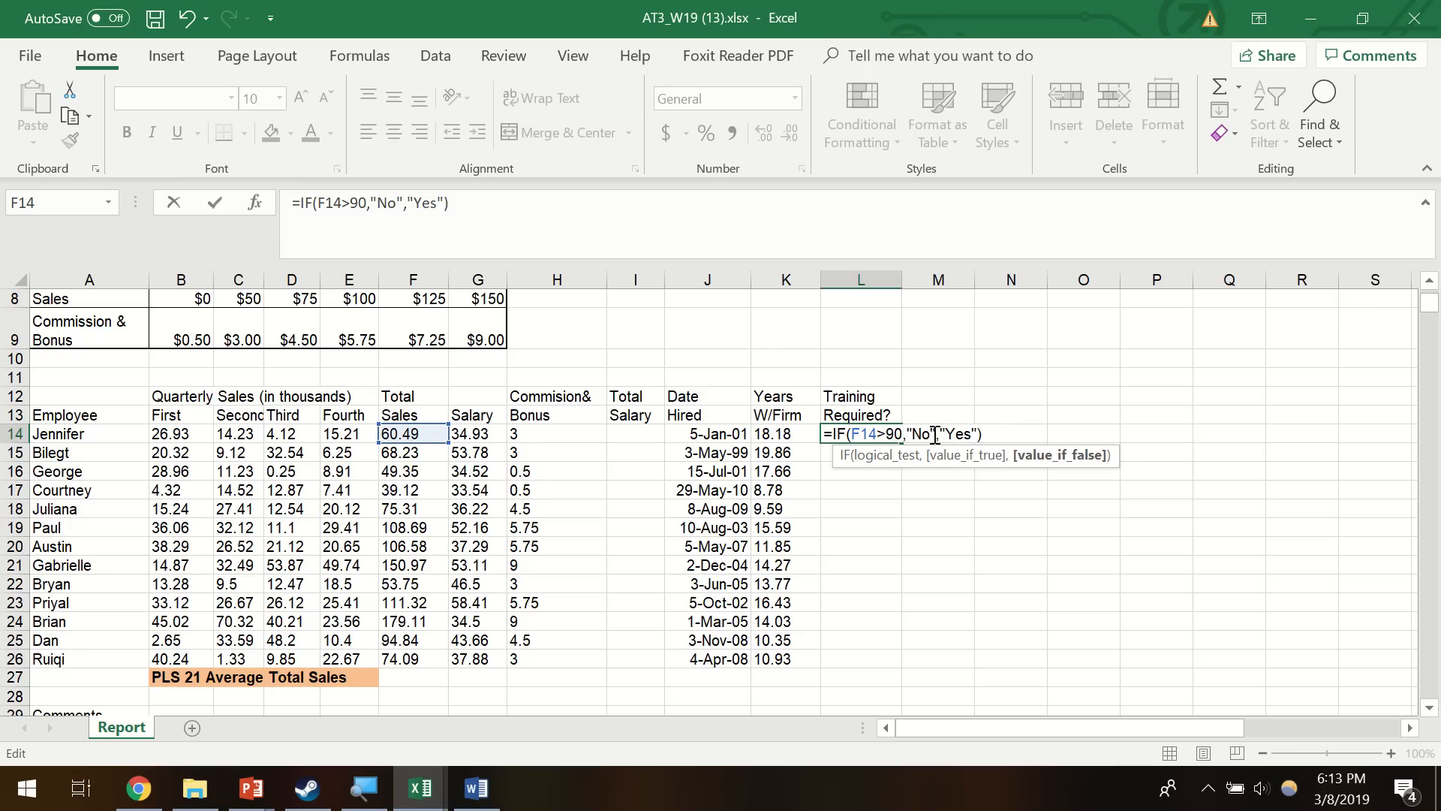
pyautogui.press('Return')
pyautogui.click(864, 435)
pyautogui.moveTo(901, 442); pyautogui.dragTo(876, 656)
# - Check the filled training formulas in L18 and L20 against the total sales in F20
pyautogui.click(855, 508)
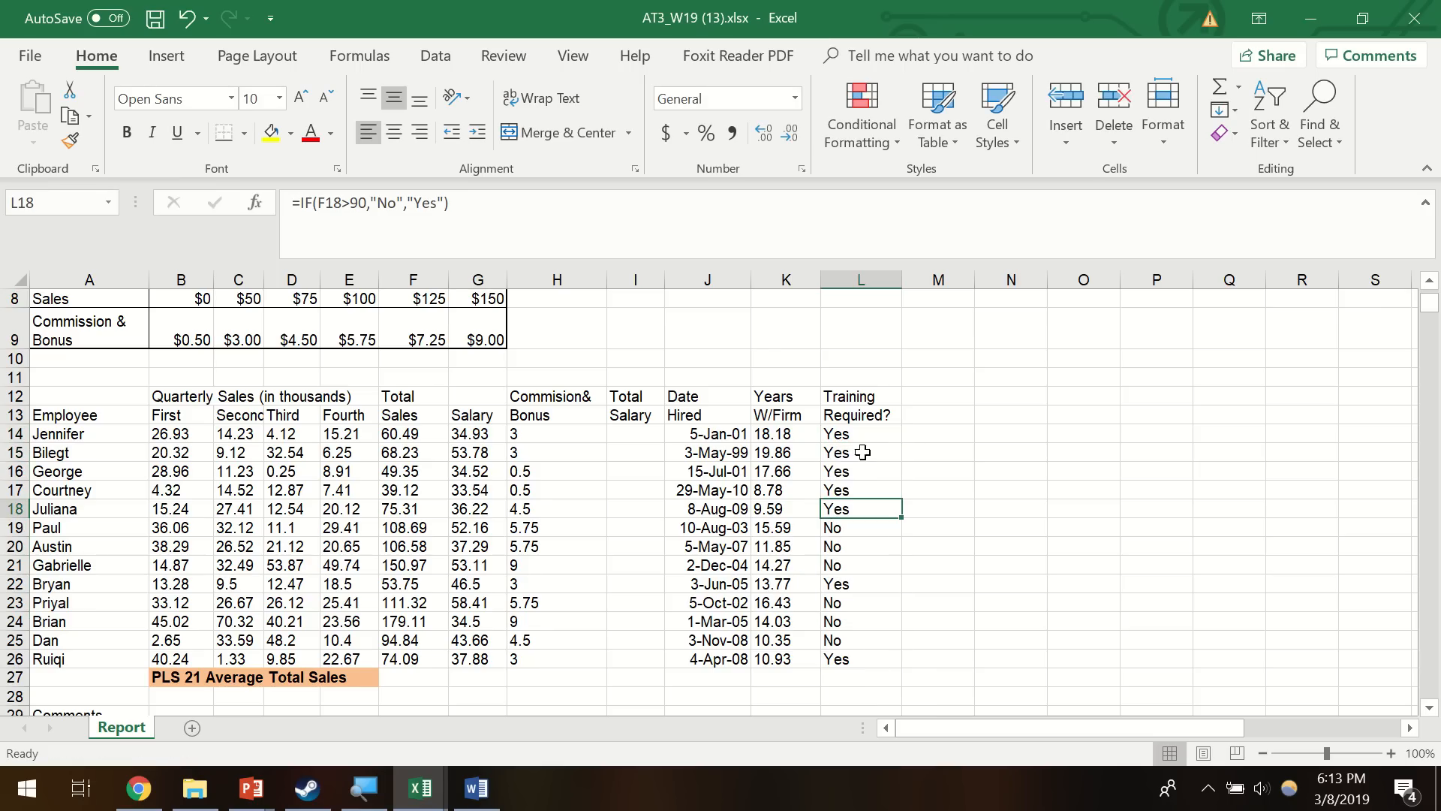
pyautogui.click(864, 549)
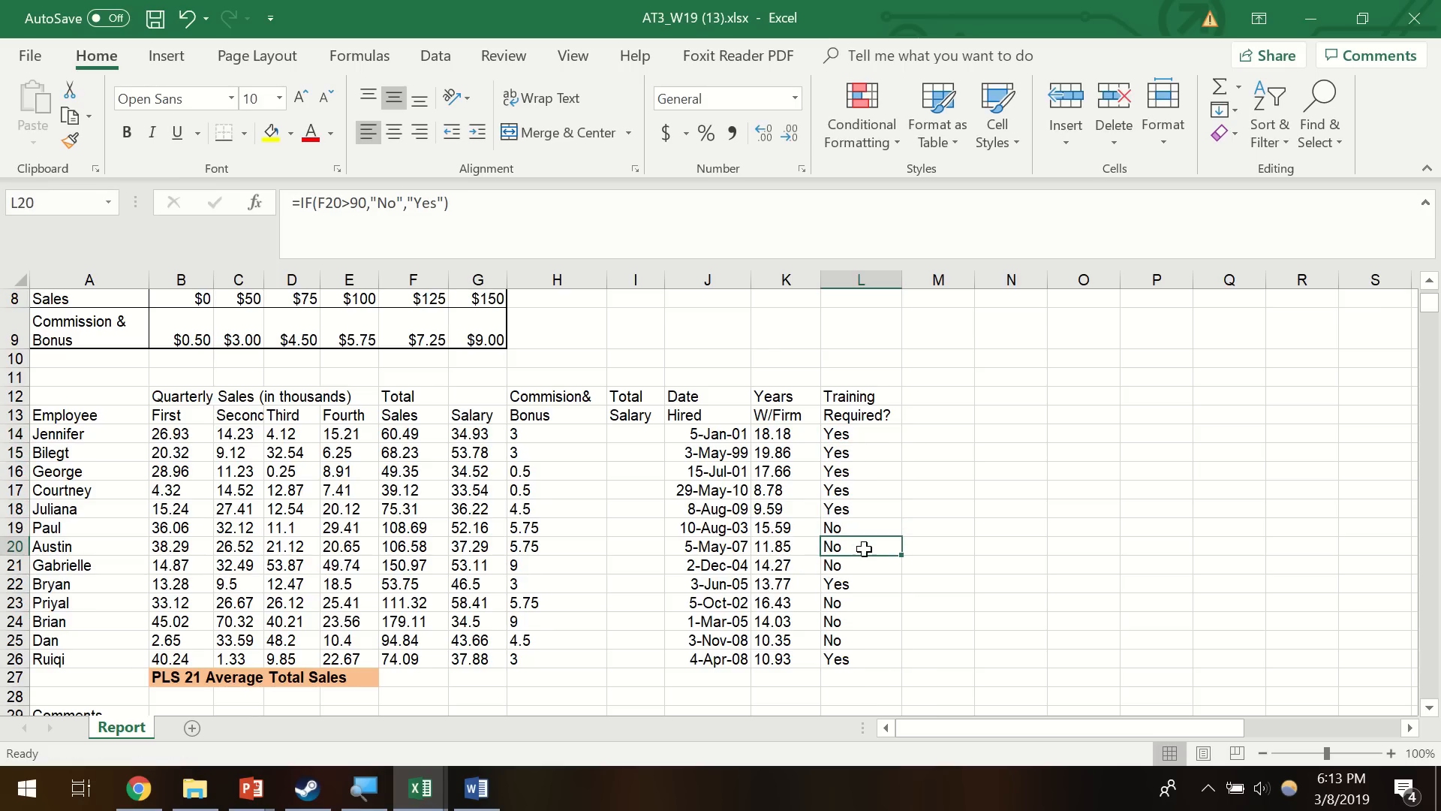
pyautogui.doubleClick(864, 549)
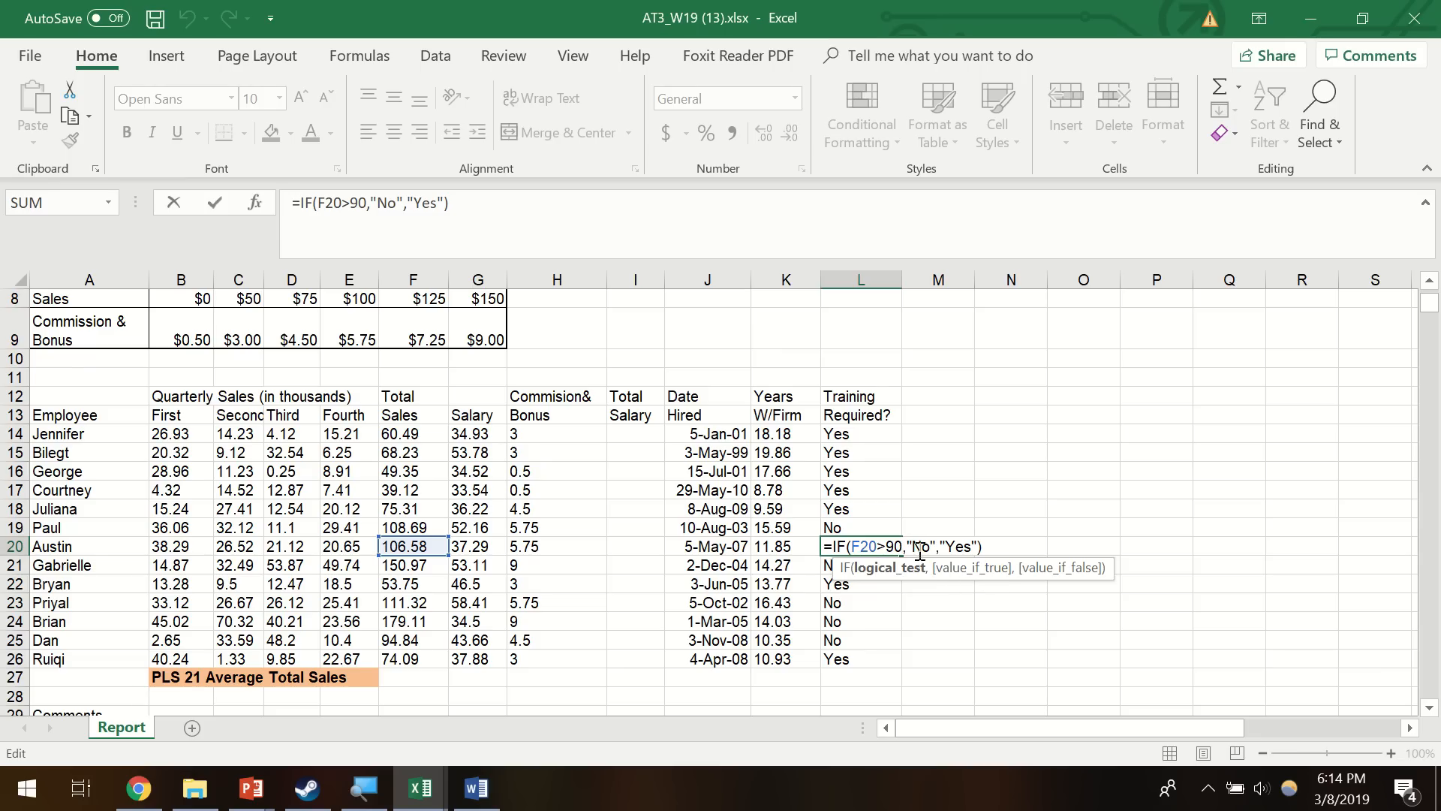
pyautogui.moveTo(905, 550); pyautogui.dragTo(934, 551)
pyautogui.press('Return')
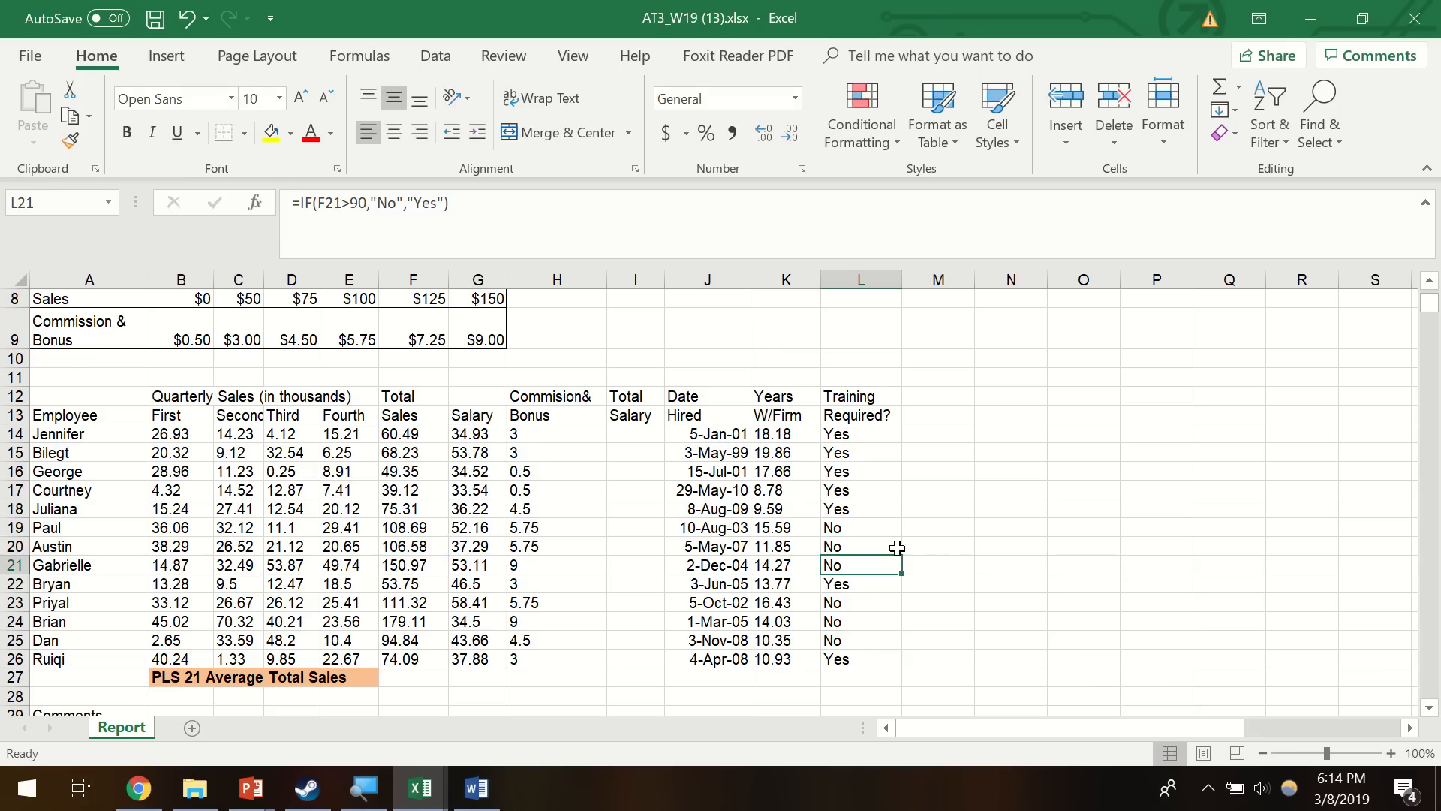
pyautogui.click(896, 548)
pyautogui.click(413, 548)
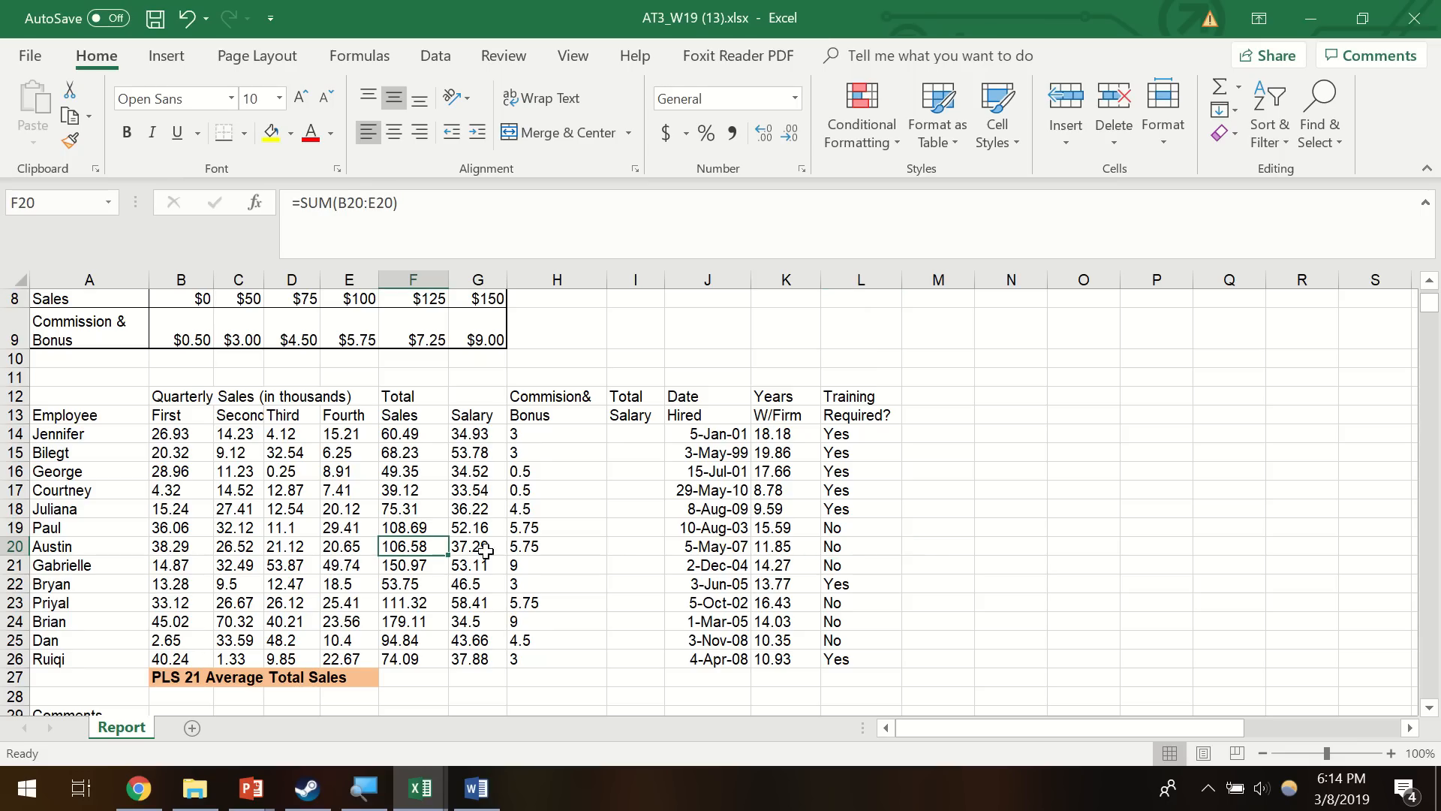
pyautogui.click(861, 548)
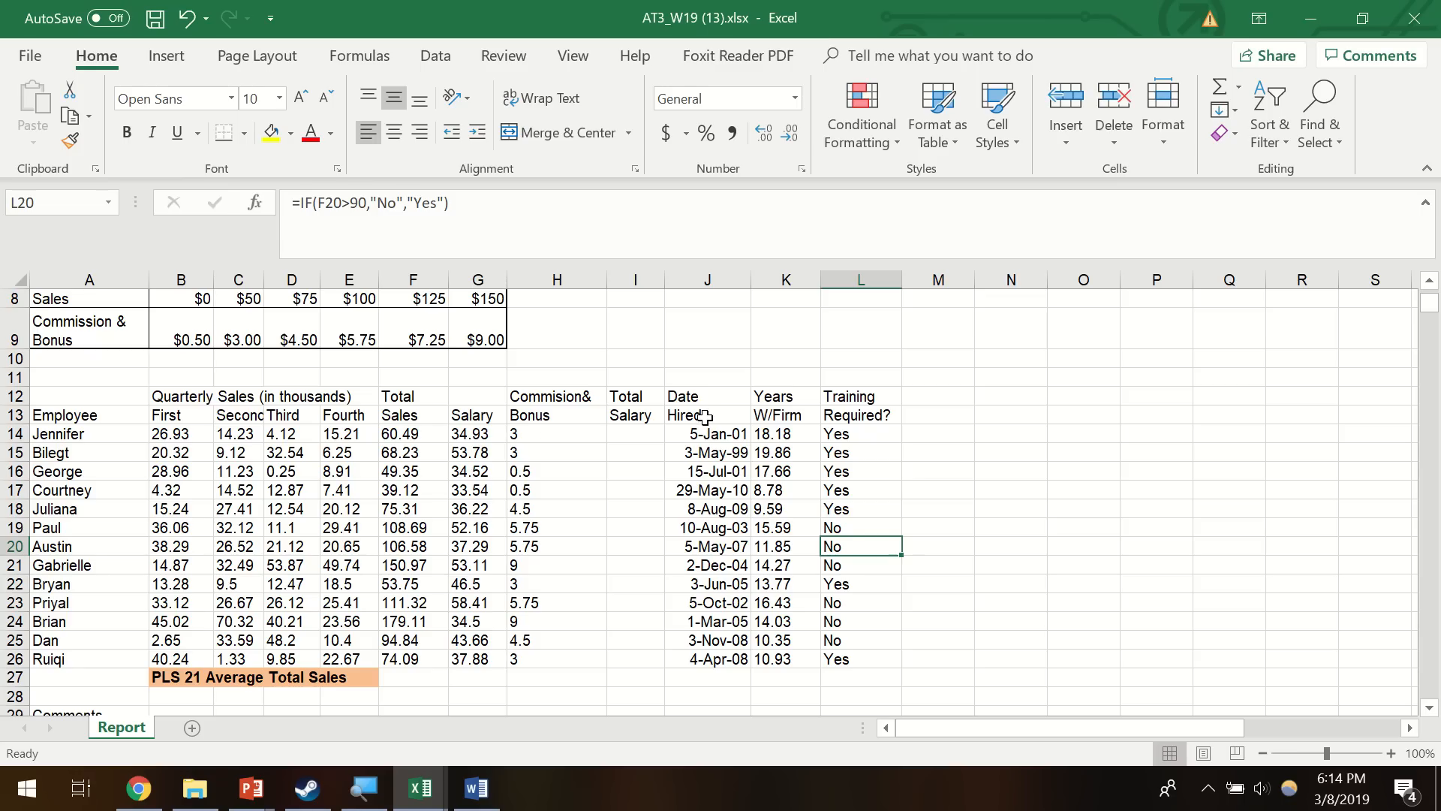
# - Examine the currency number format and the cell protection options for F16, and leave without applying changes
pyautogui.scroll(3, 511, 477)
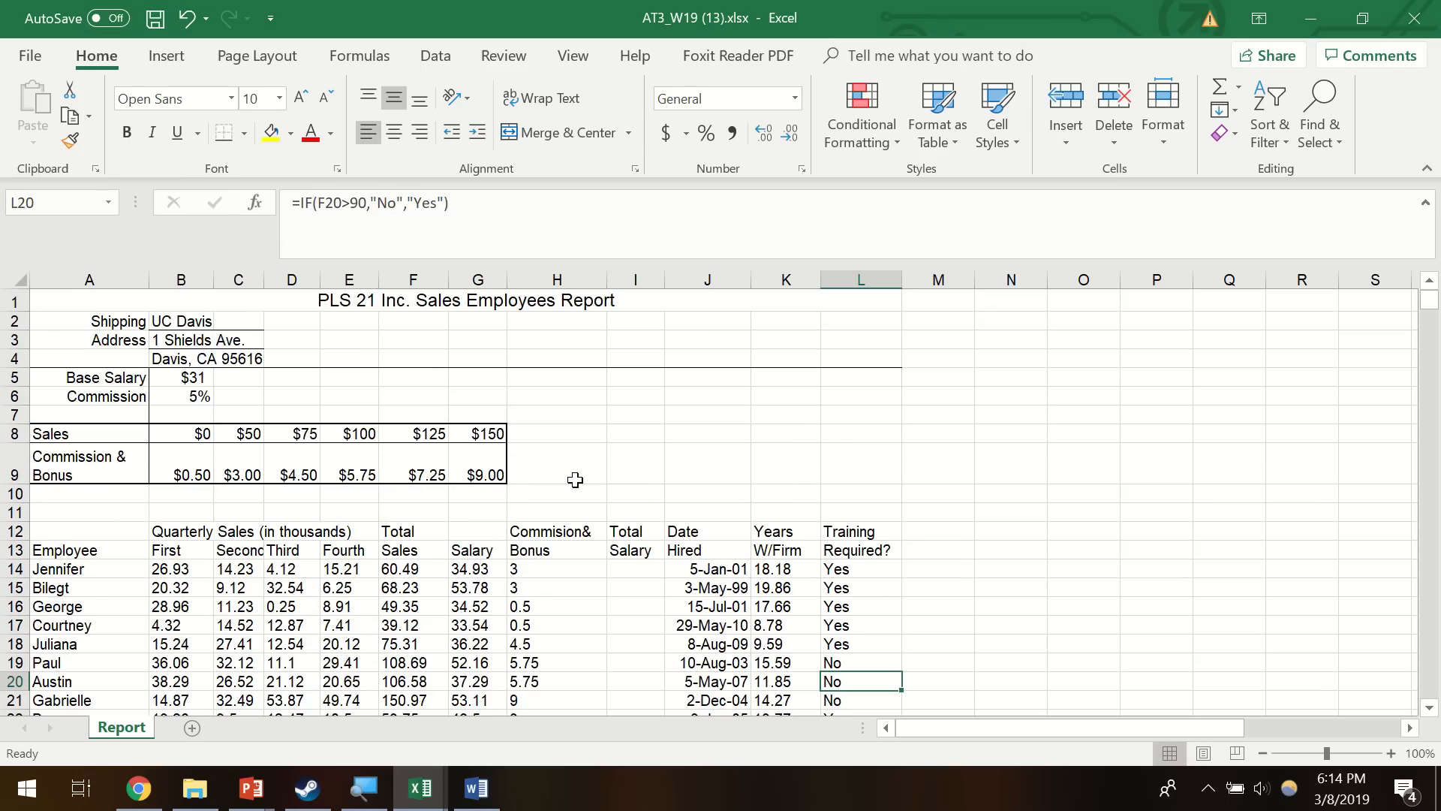
pyautogui.scroll(-1, 646, 480)
pyautogui.scroll(-2, 663, 485)
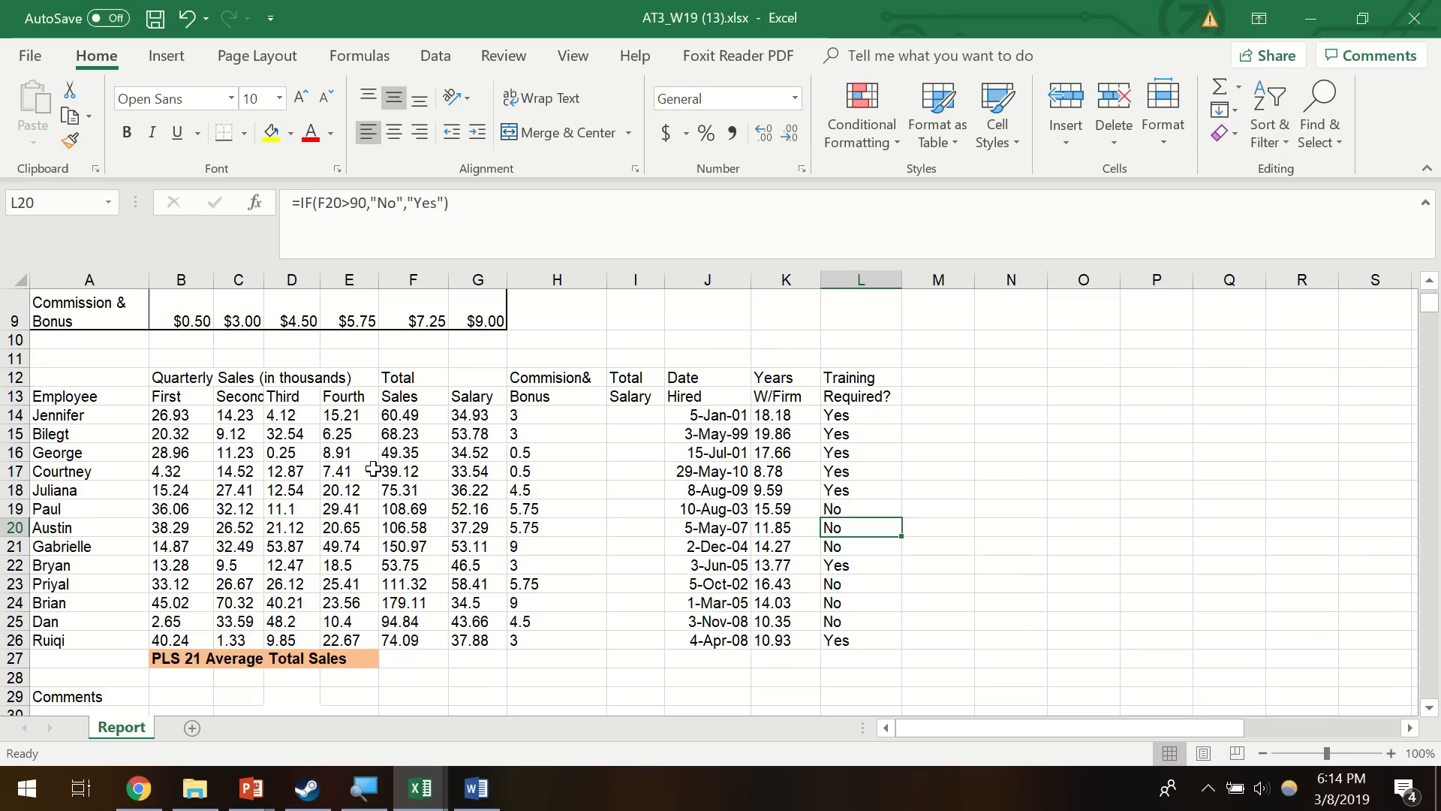
pyautogui.click(390, 453)
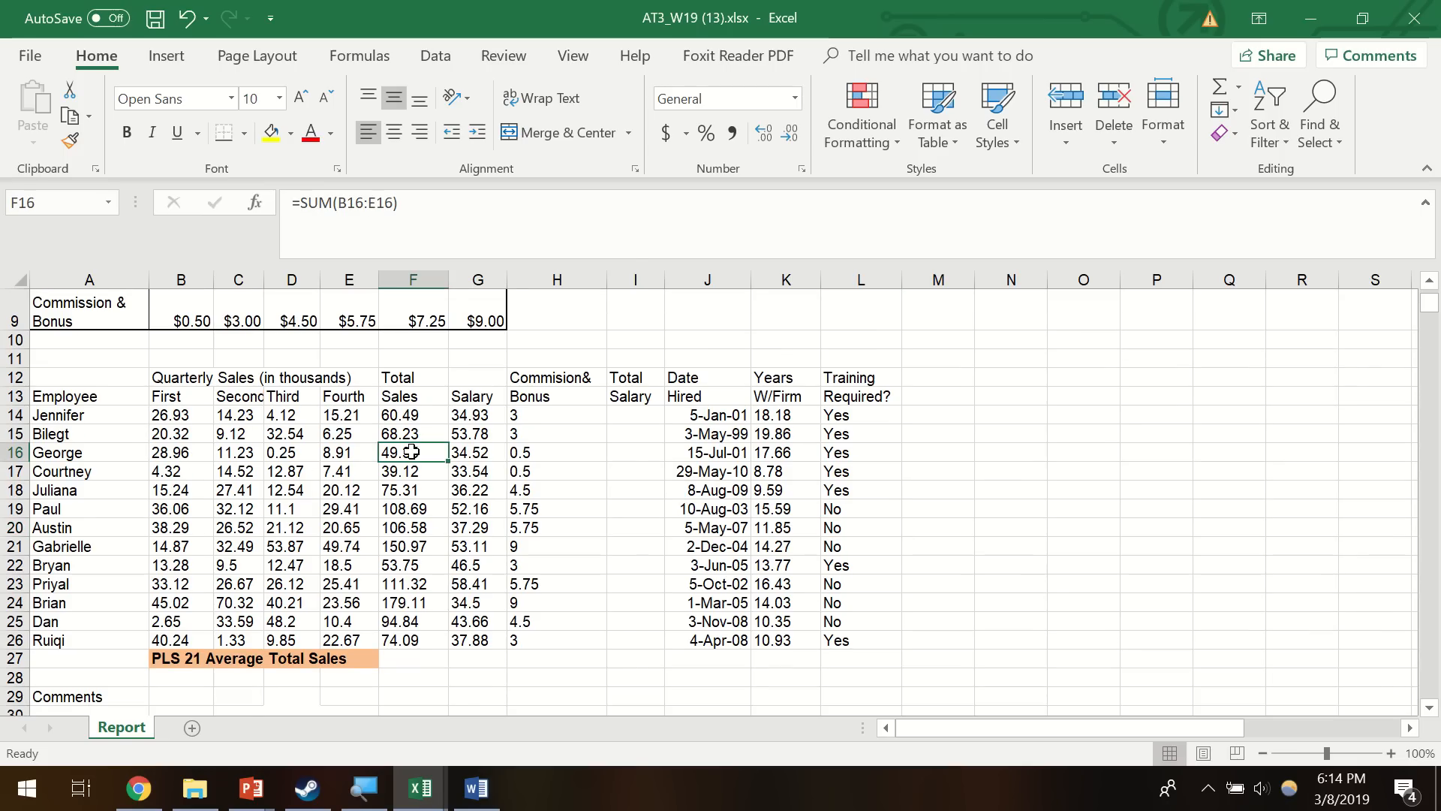
pyautogui.rightClick(412, 455)
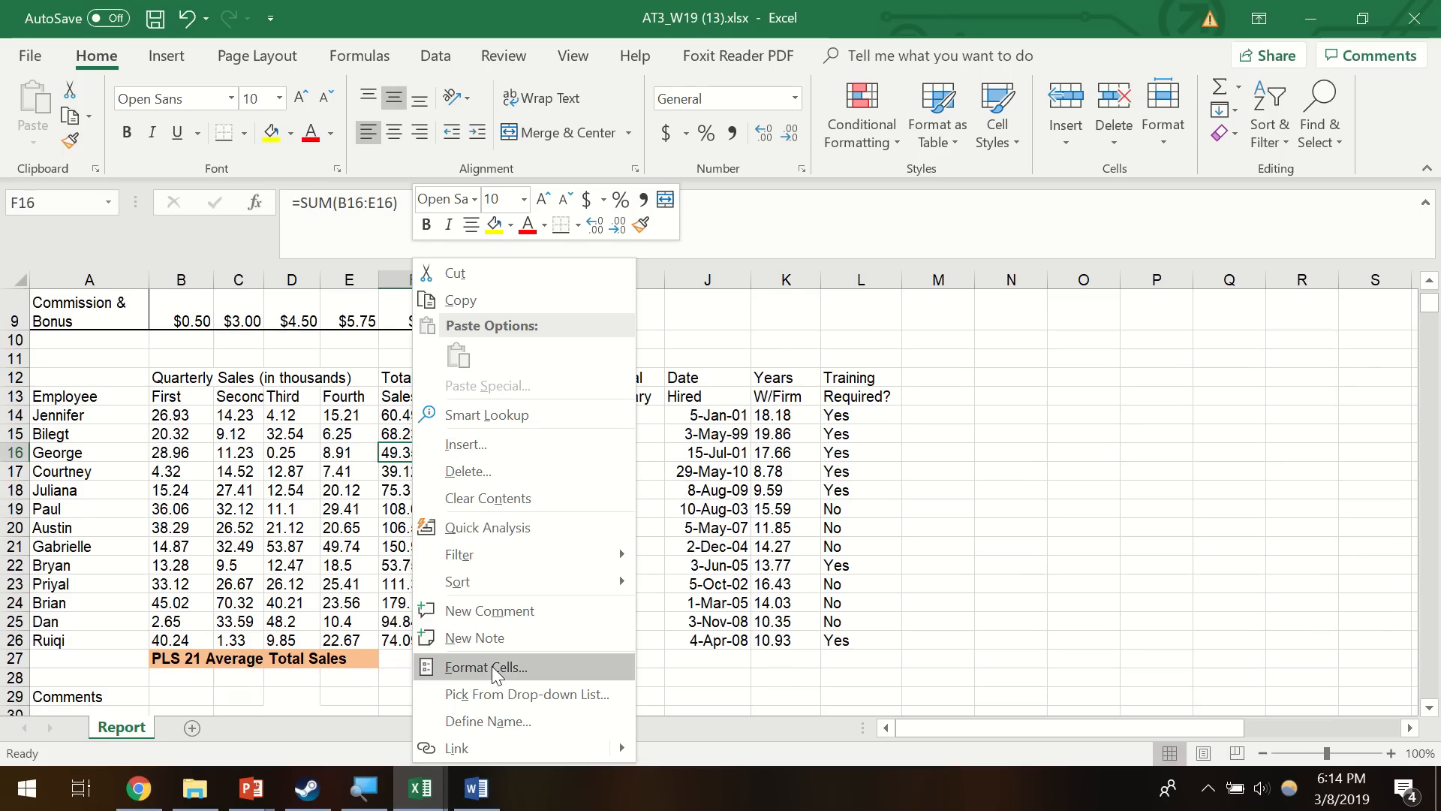
pyautogui.press('Escape')
pyautogui.click(264, 343)
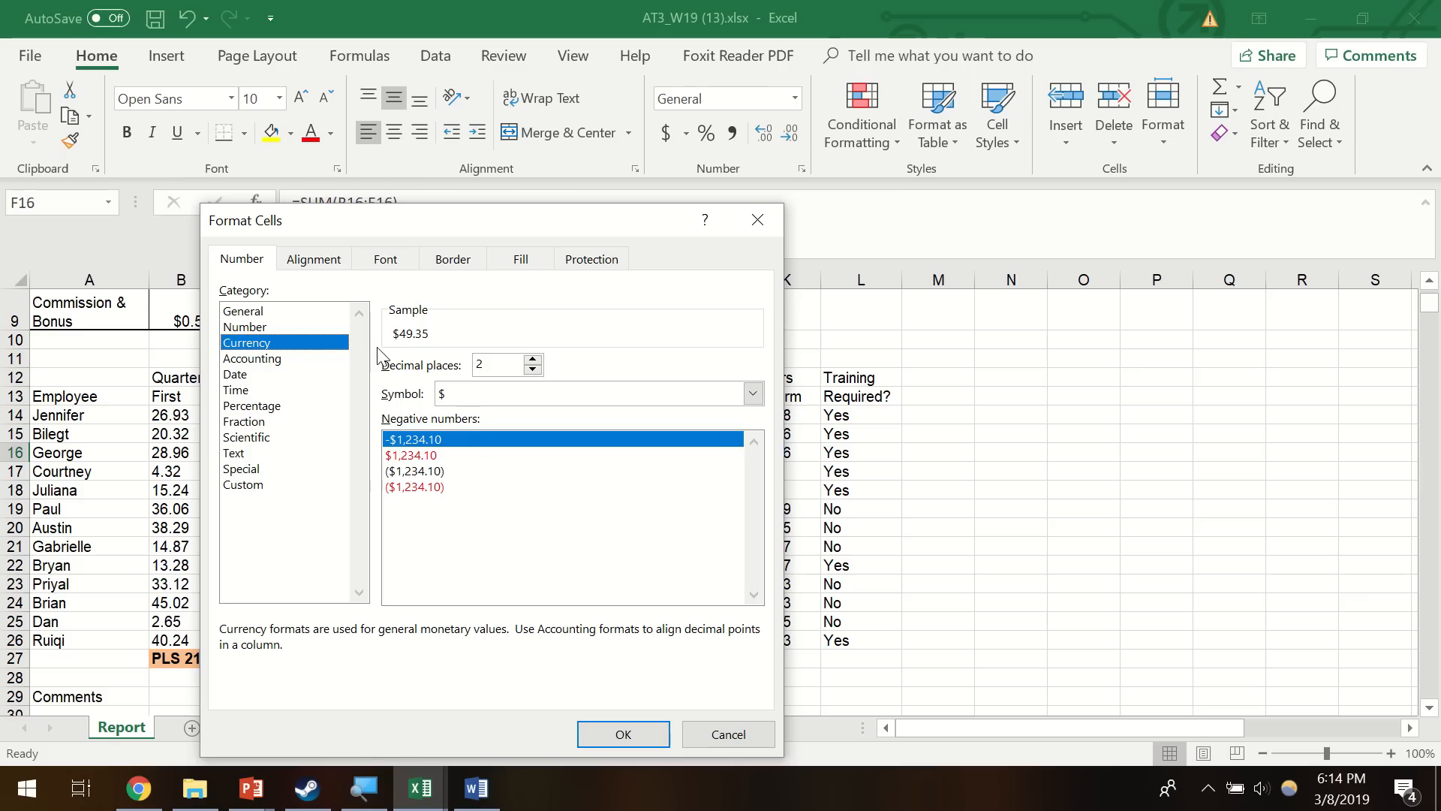
pyautogui.click(593, 263)
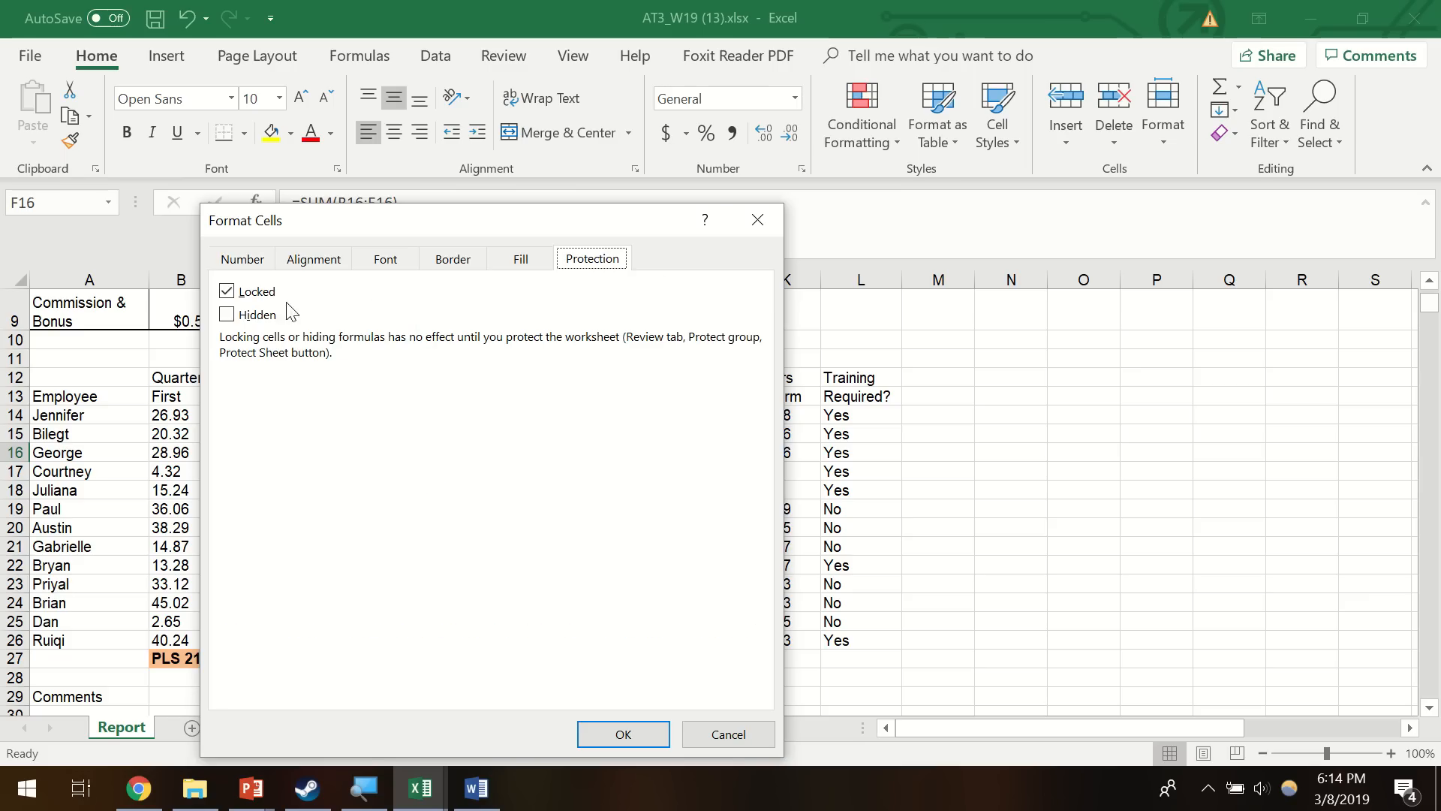
pyautogui.click(773, 219)
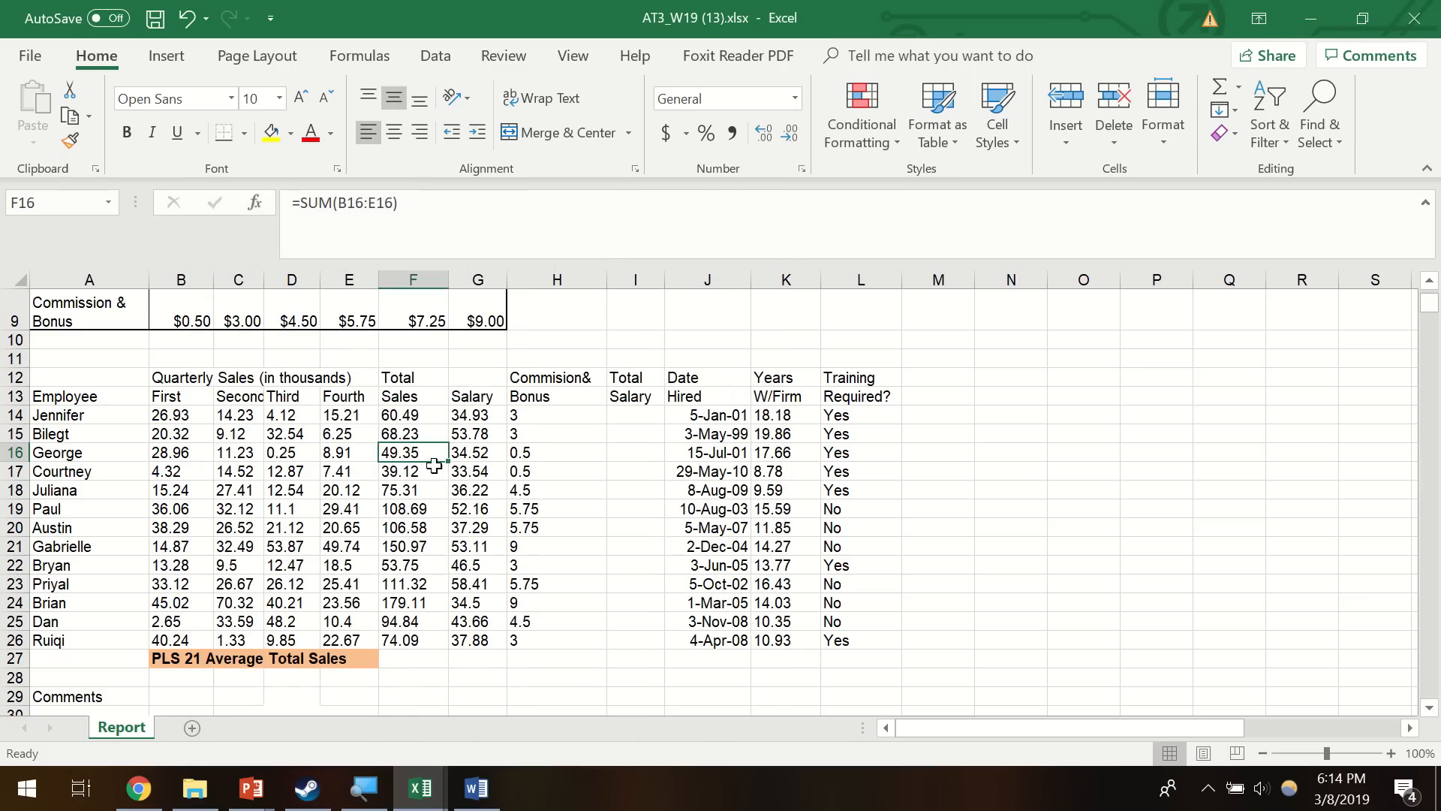
# - Review the commission and bonus, training required and years-with-firm formulas in row 14
pyautogui.scroll(2, 441, 467)
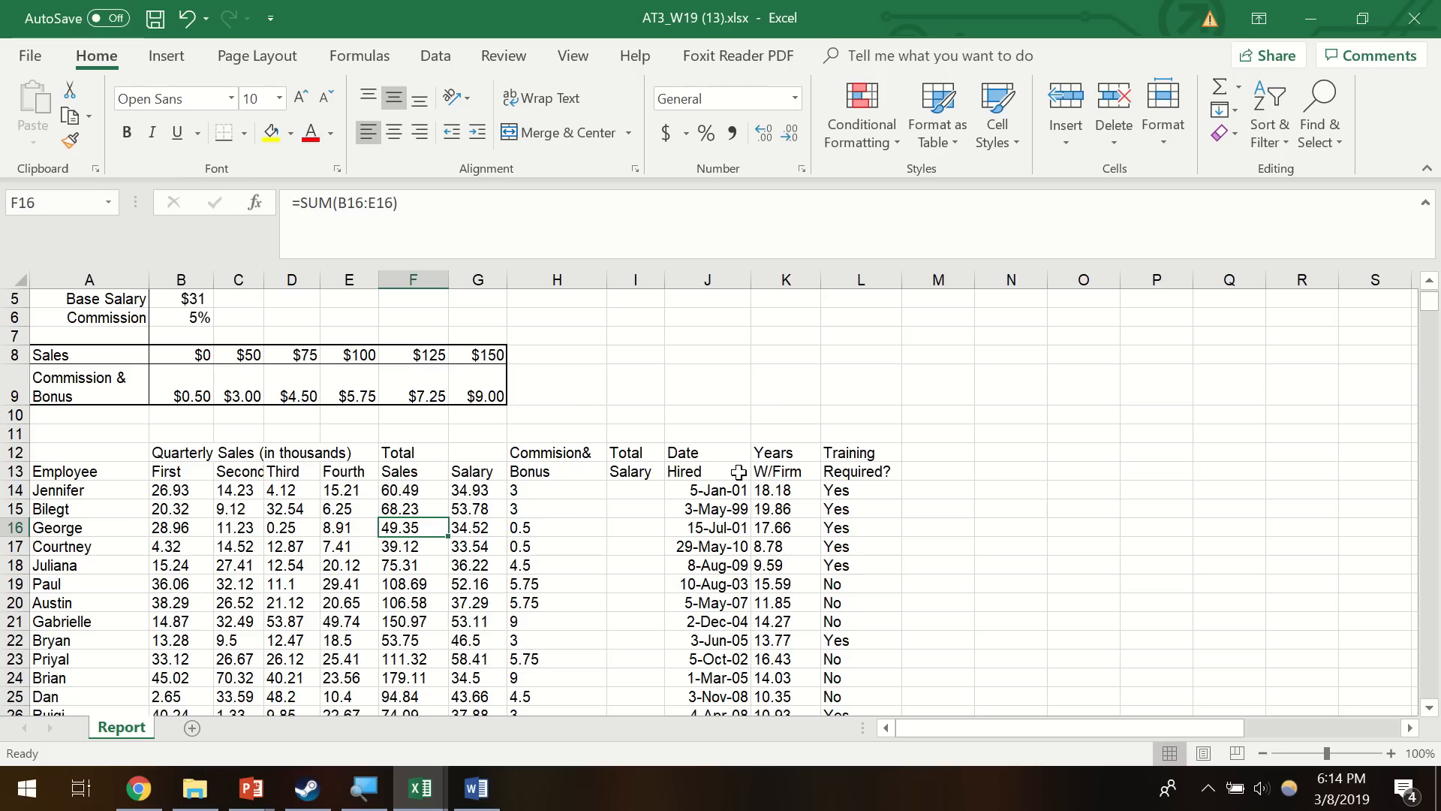
pyautogui.click(554, 492)
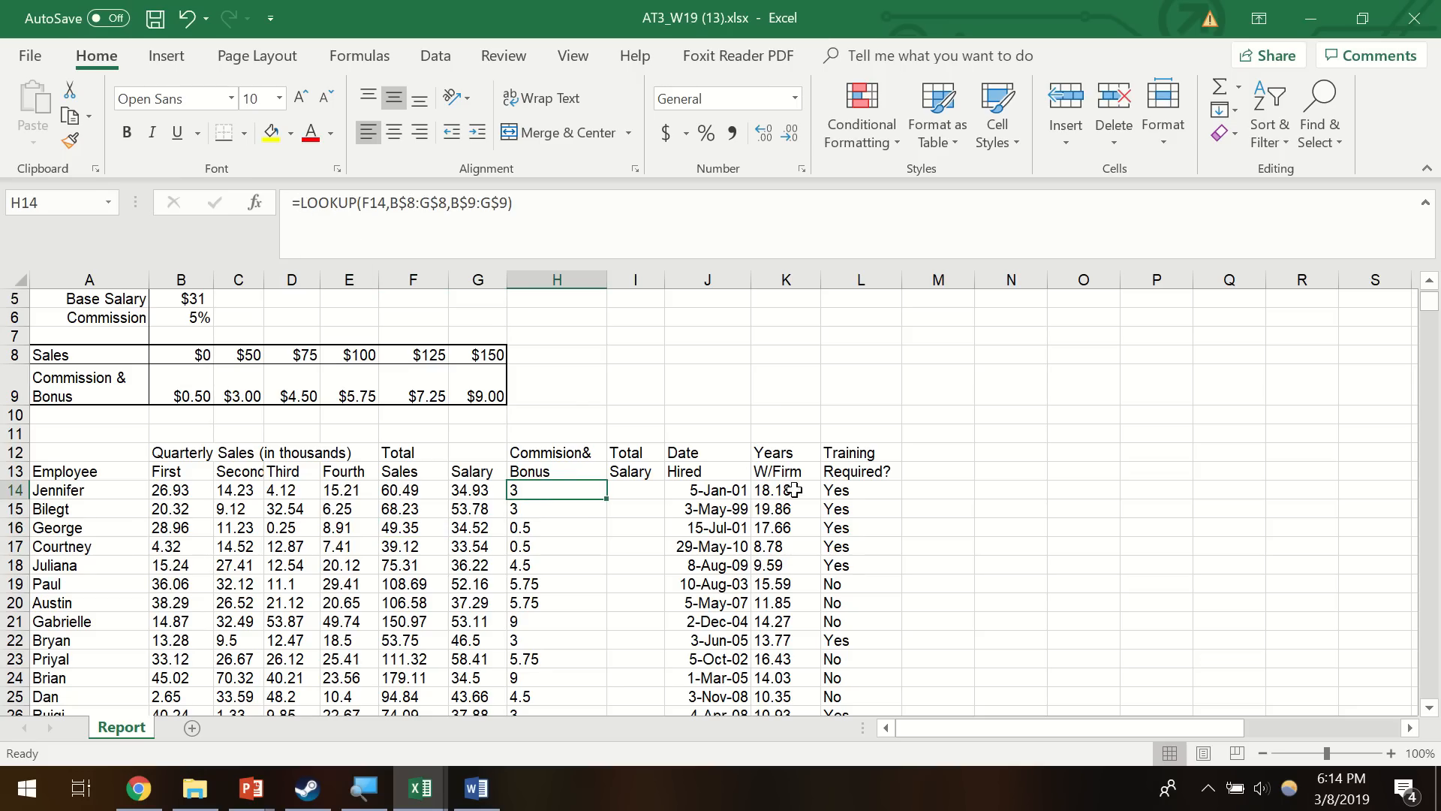
pyautogui.click(849, 488)
pyautogui.click(815, 492)
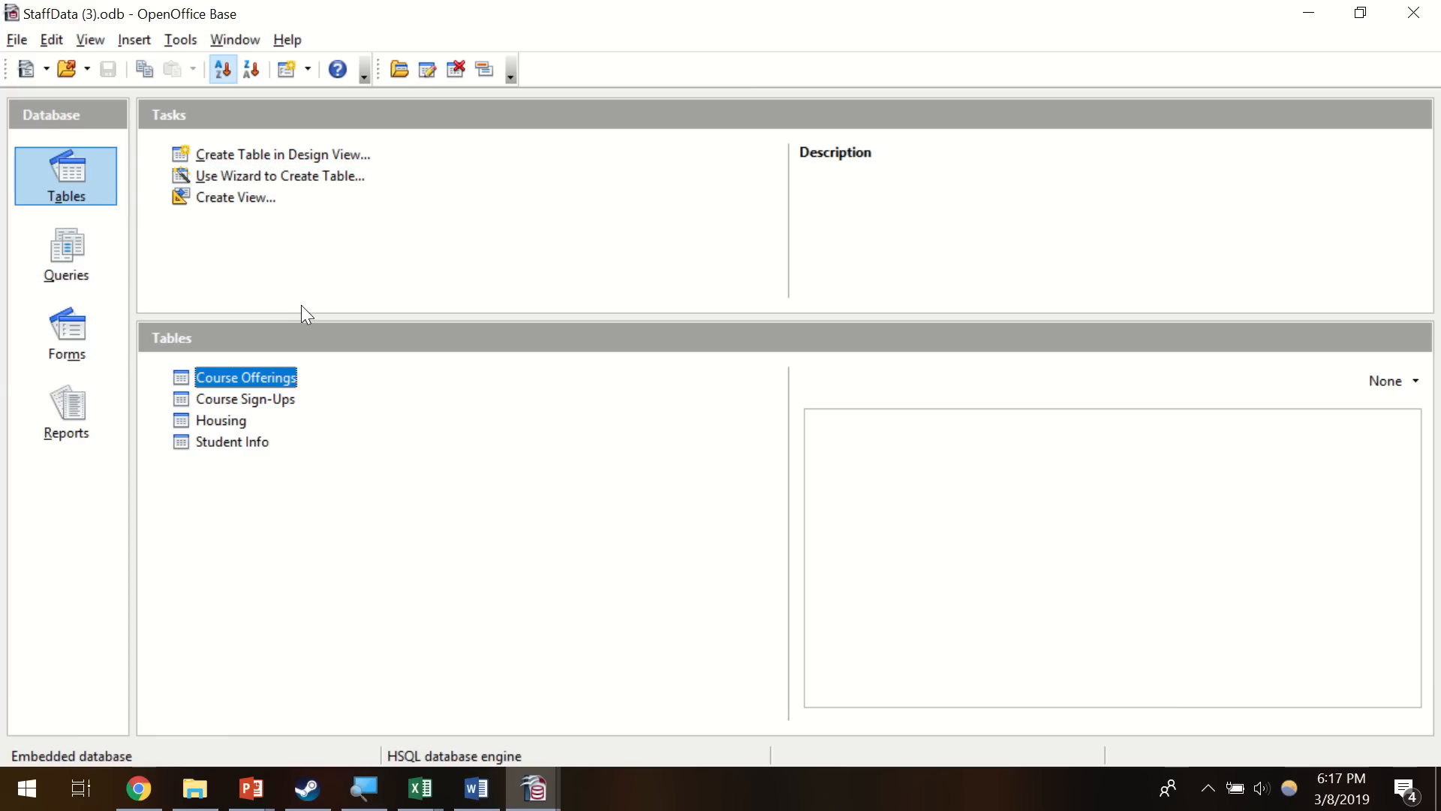
# - Examine the Course Offerings table and the Reports section of the StaffData database, and return to the list of tables
pyautogui.doubleClick(242, 375)
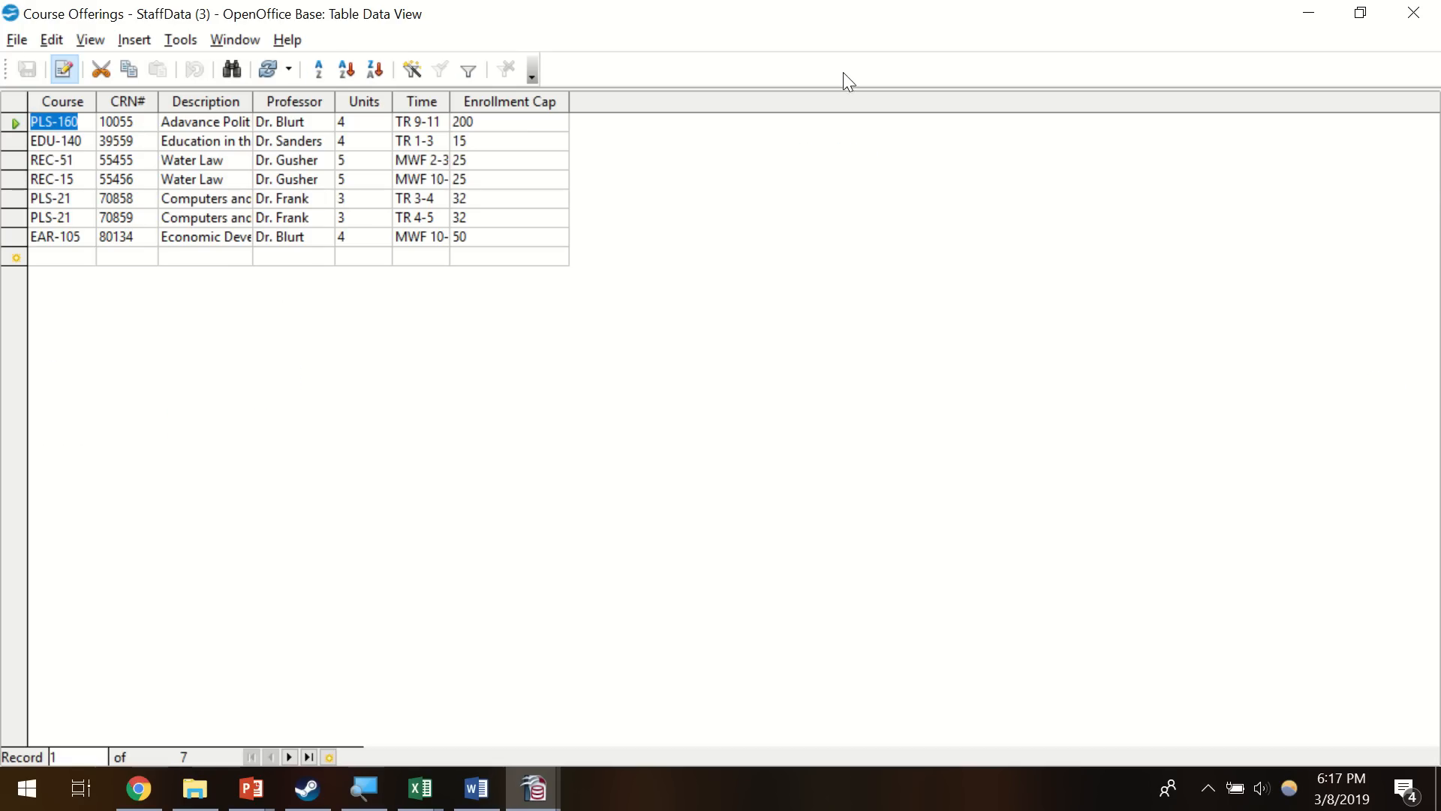
pyautogui.click(1413, 13)
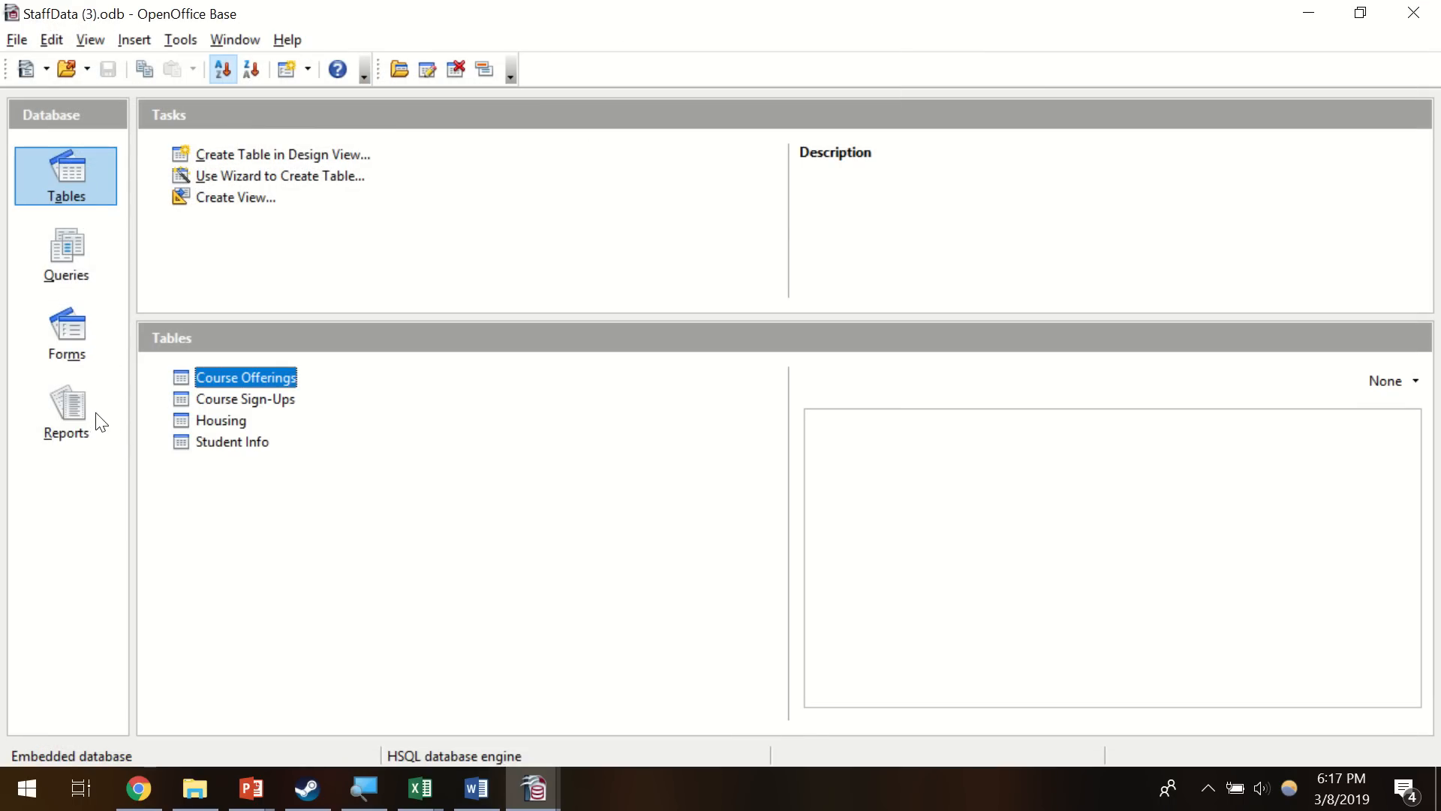
pyautogui.click(76, 408)
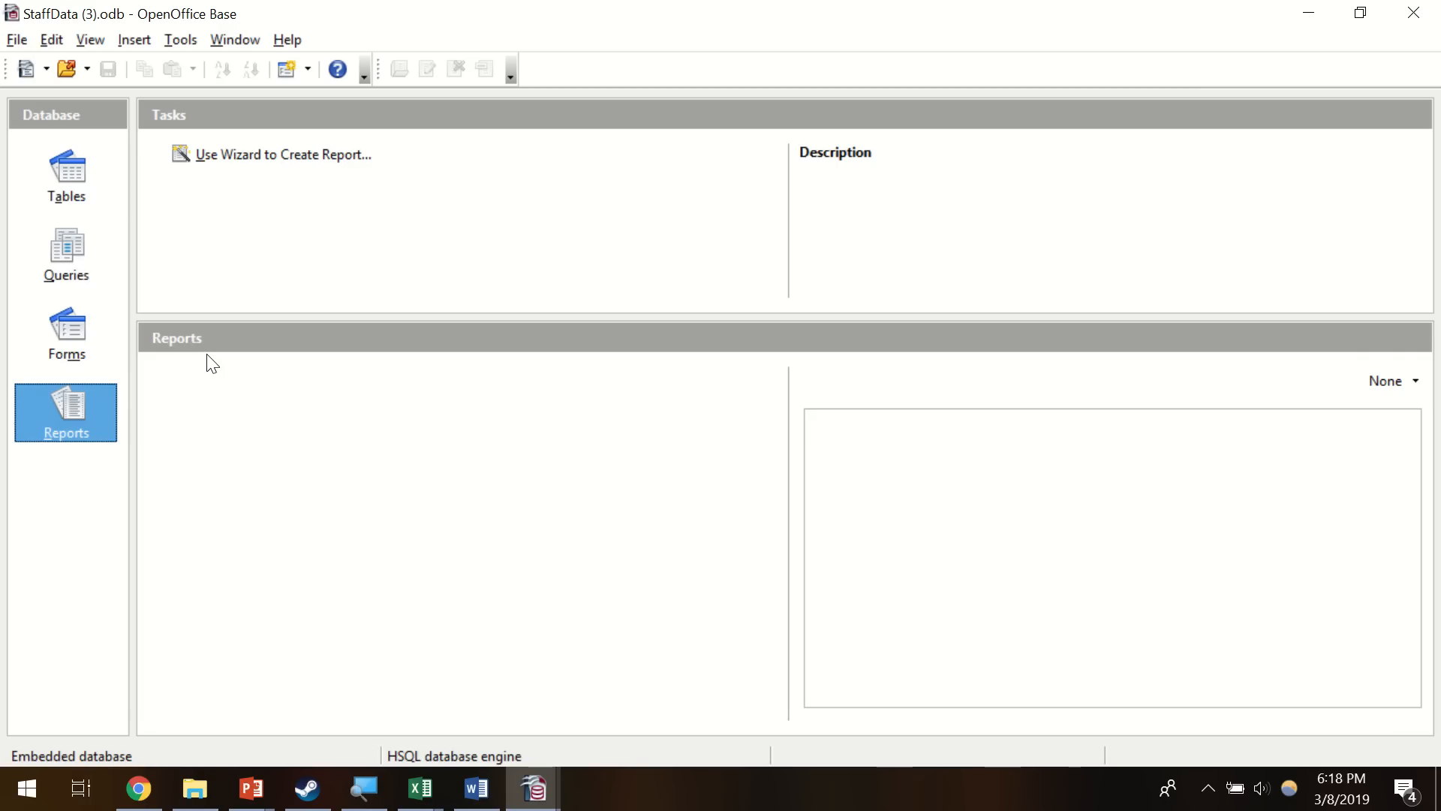
pyautogui.click(81, 197)
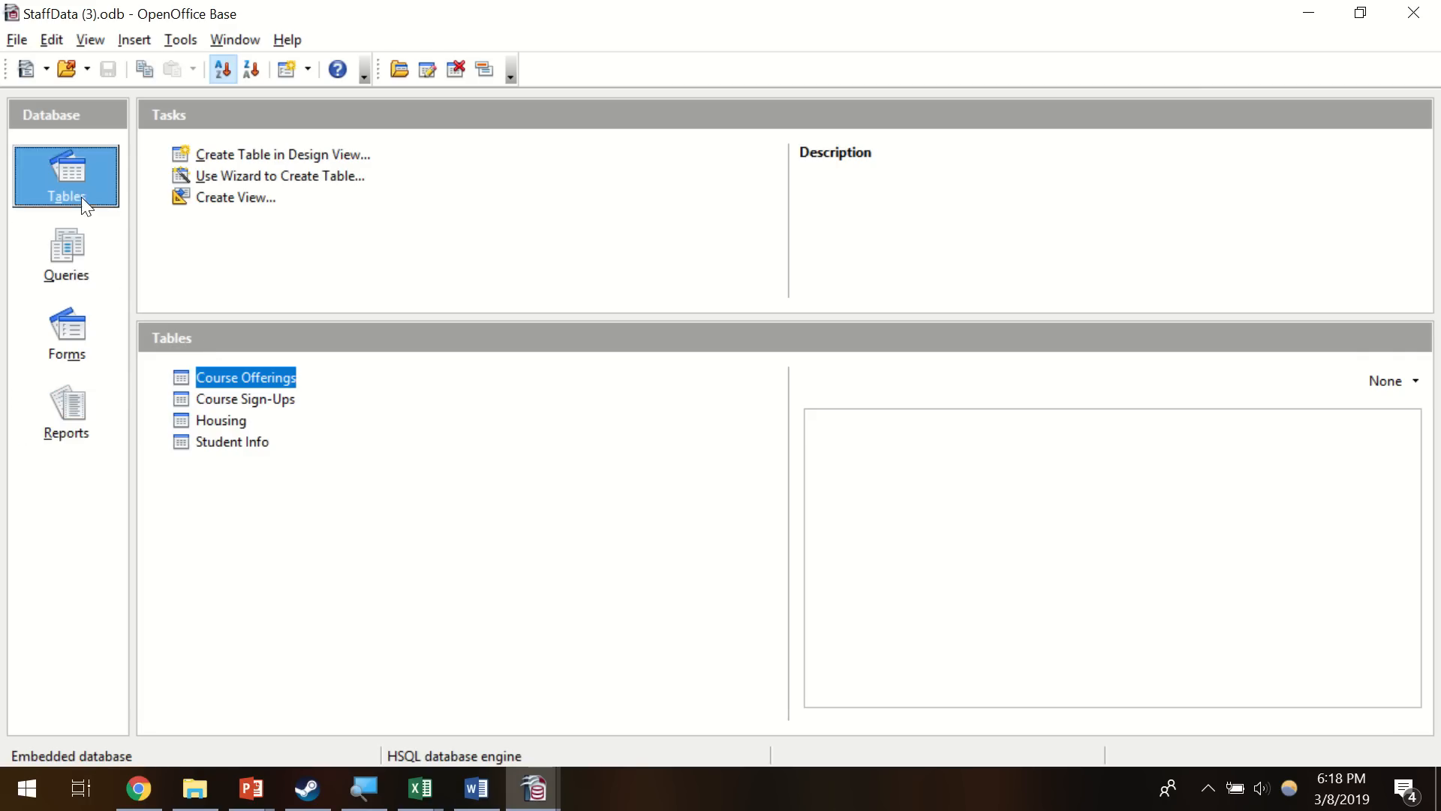
# - Open the Course Offerings table and start a new record with ESM120 as the course
pyautogui.doubleClick(265, 376)
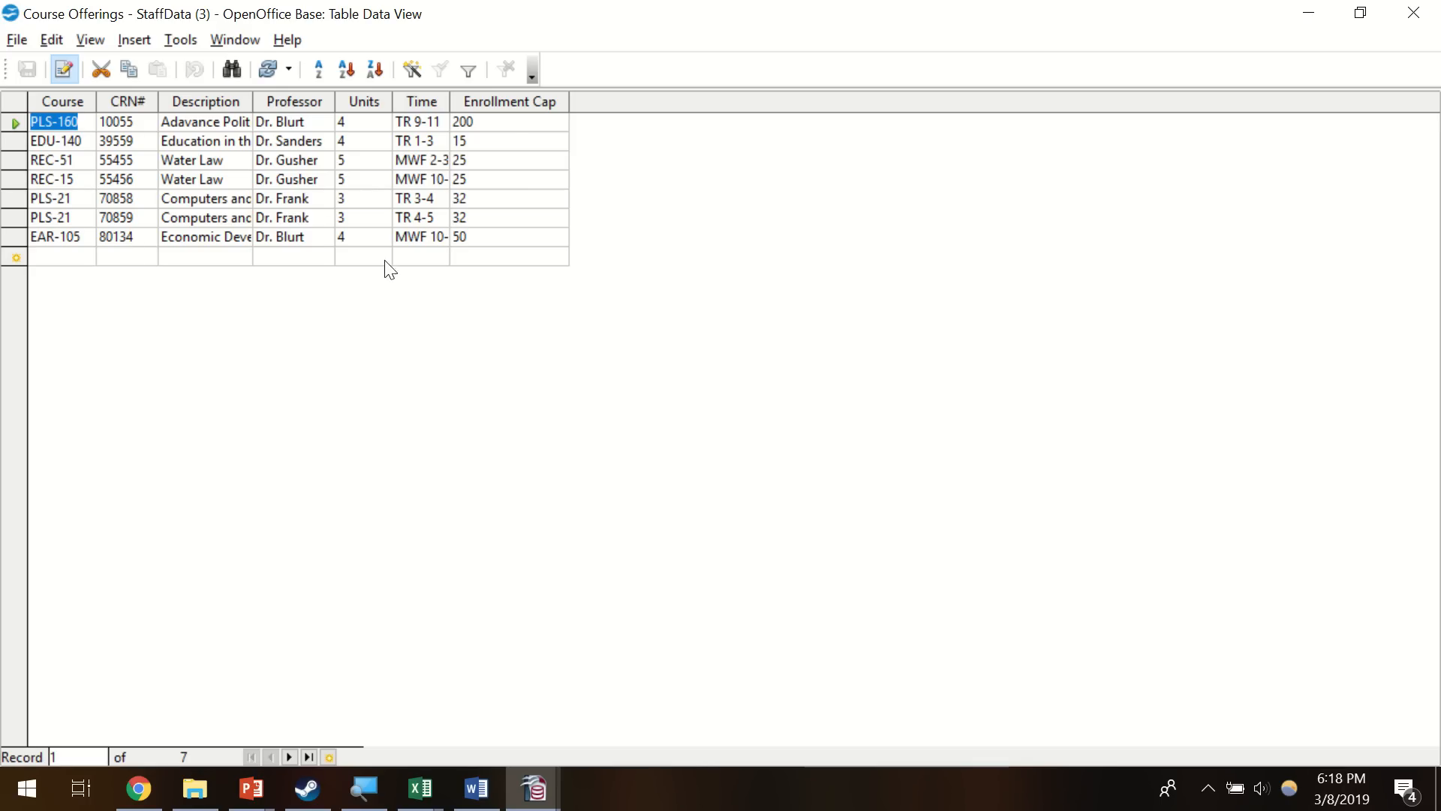
pyautogui.click(51, 258)
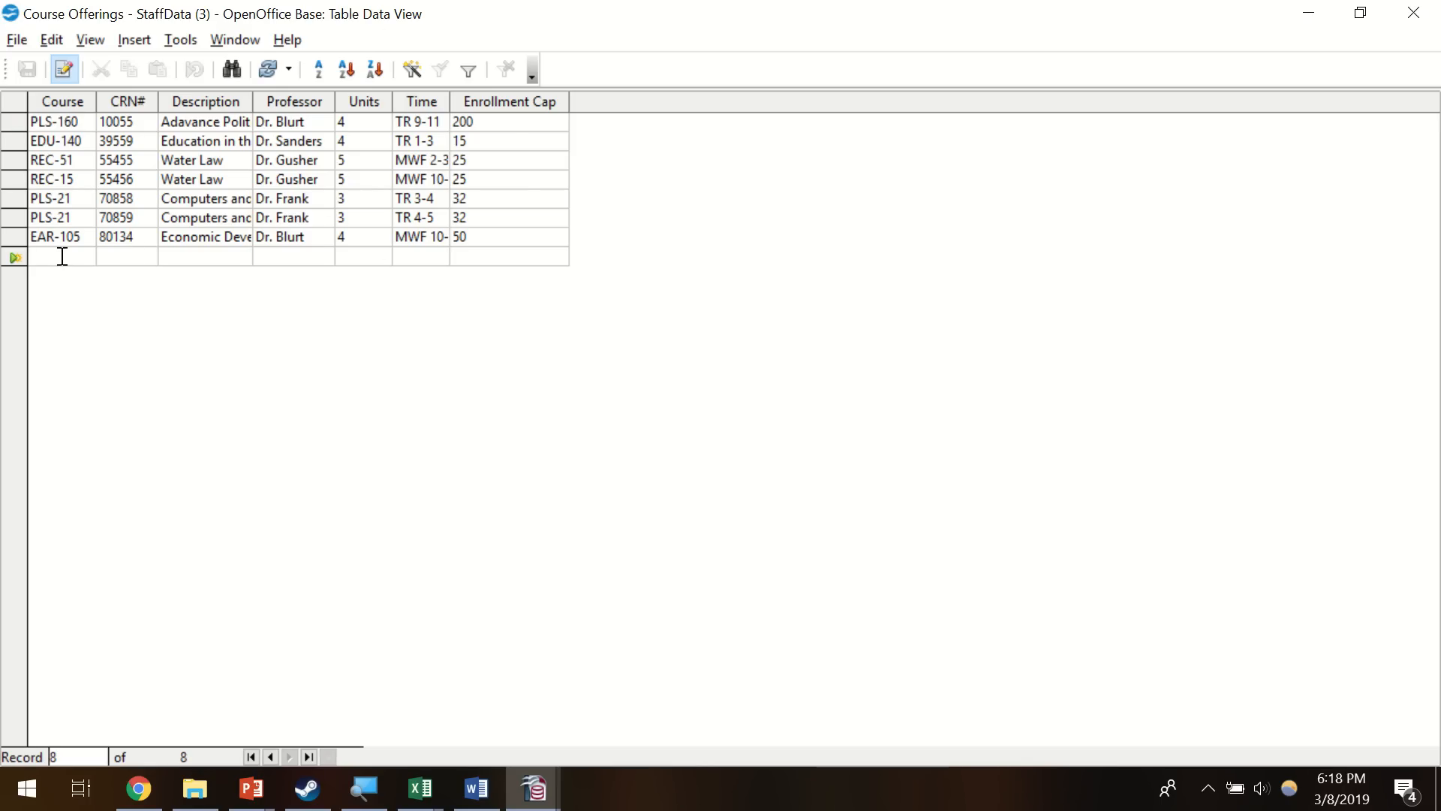
pyautogui.press('capslock')
pyautogui.write('OP')
pyautogui.press('BackSpace')
pyautogui.press('BackSpace')
pyautogui.write('ES')
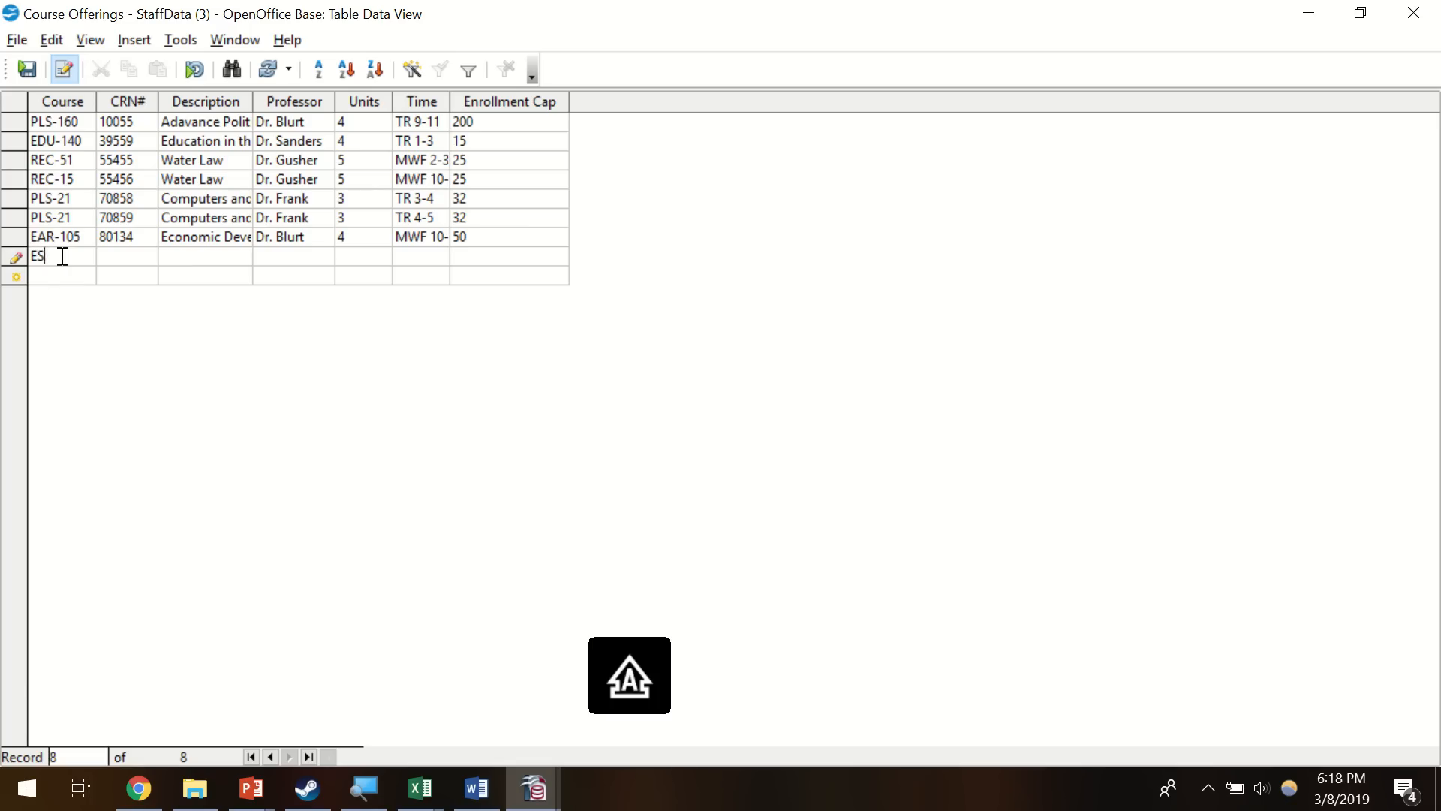
pyautogui.write('M')
pyautogui.press('capslock')
pyautogui.write('120')
pyautogui.click(132, 260)
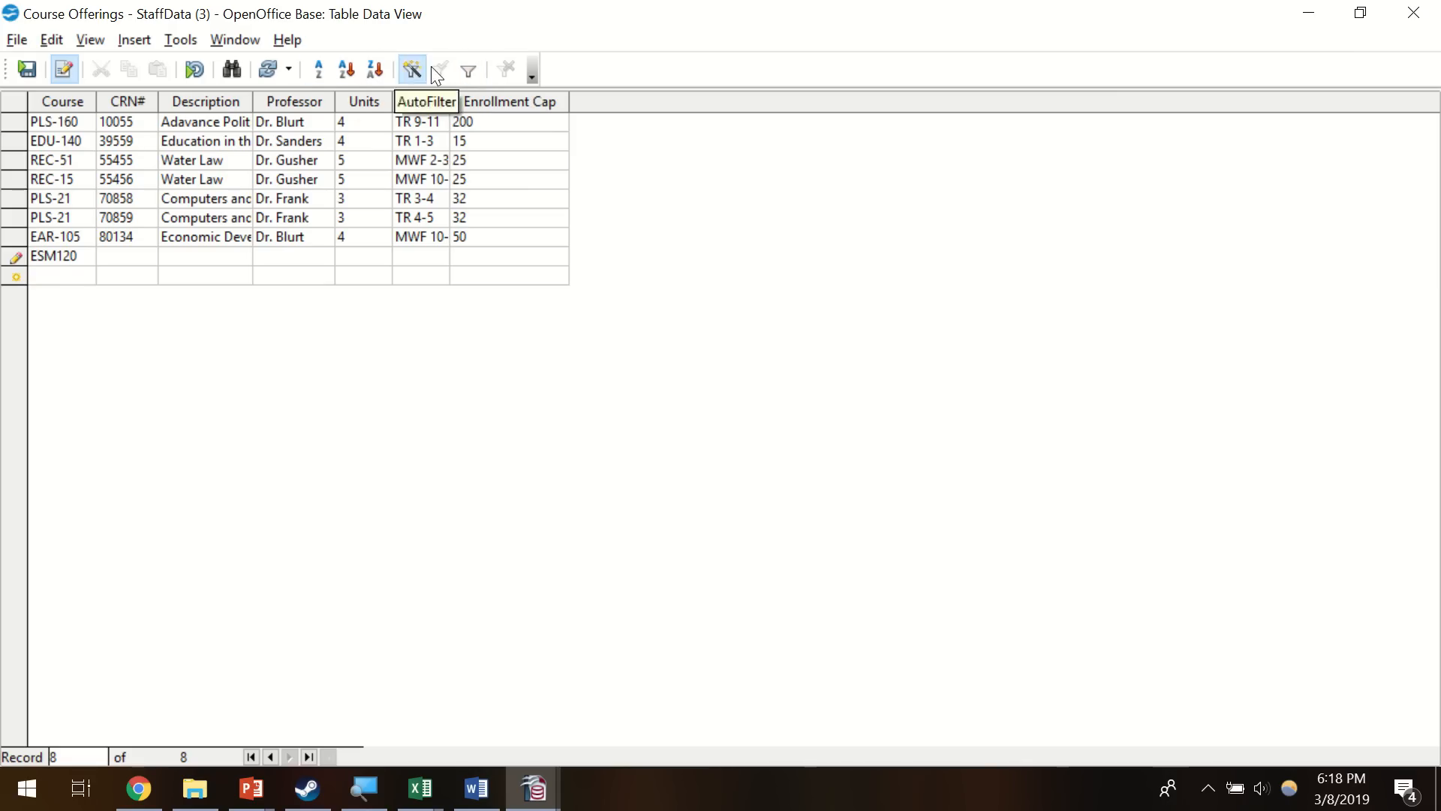
# - Discard the unsaved record and apply a standard filter where Professor equals the name of the PLS-21 instructor
pyautogui.click(467, 68)
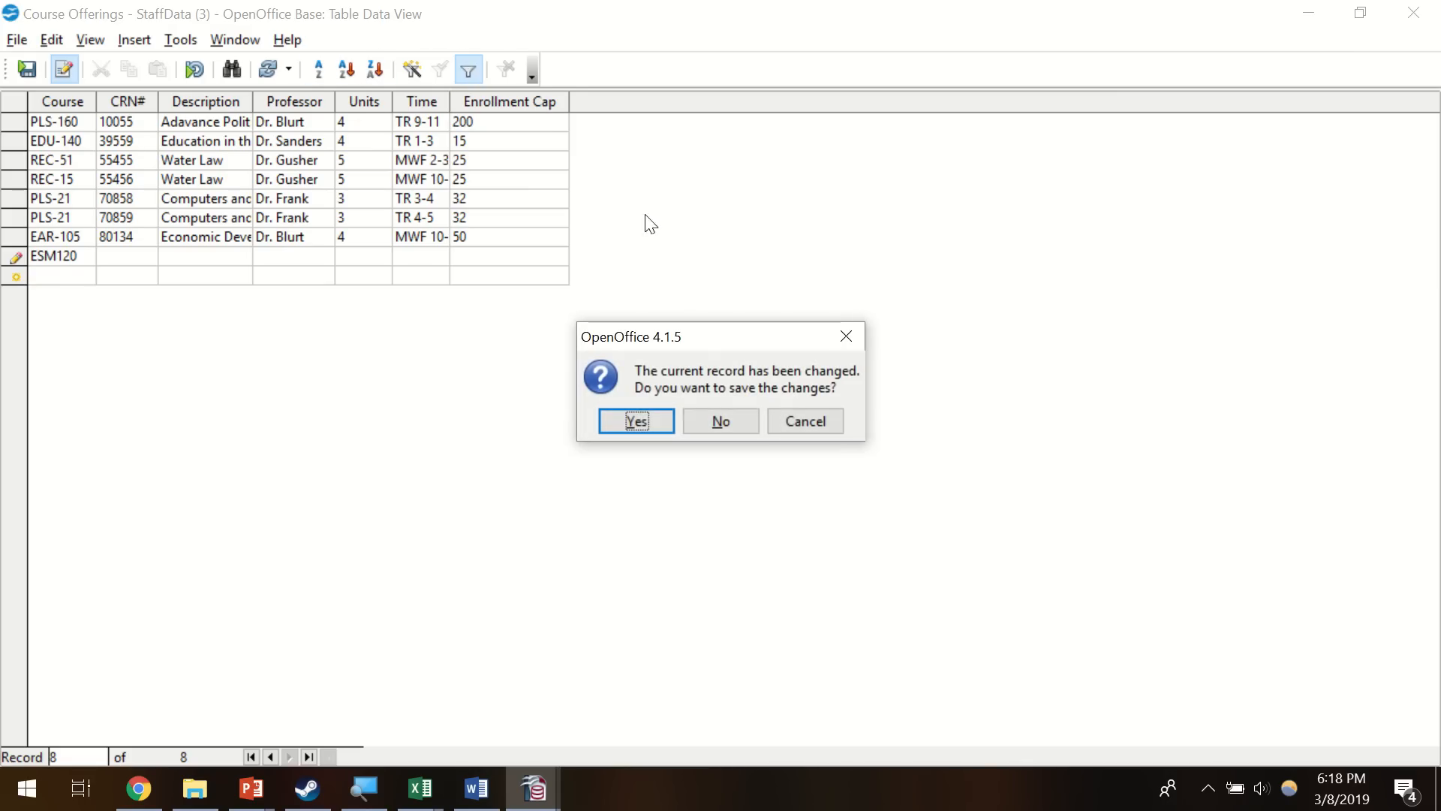
pyautogui.click(709, 423)
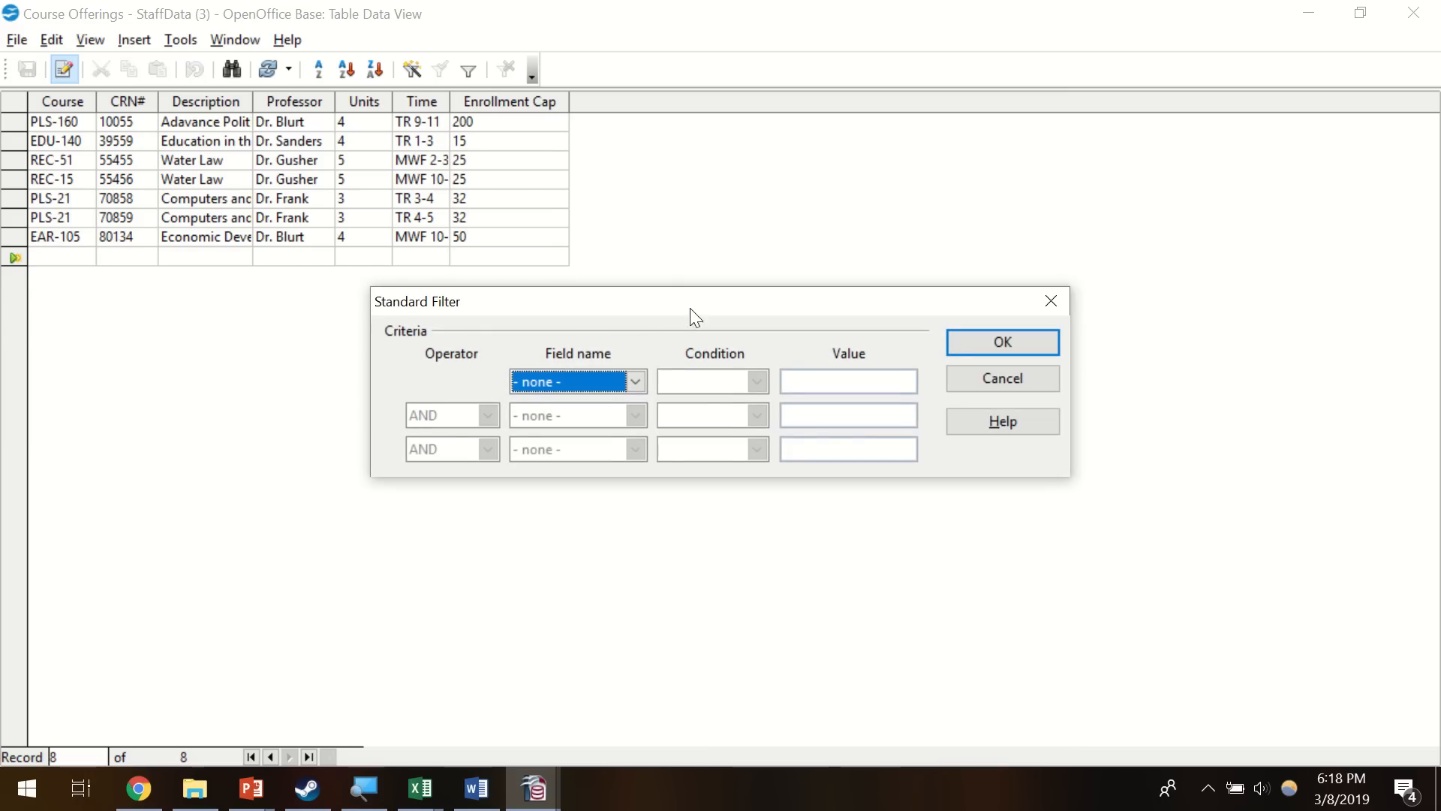
pyautogui.moveTo(690, 302); pyautogui.dragTo(572, 125)
pyautogui.click(515, 203)
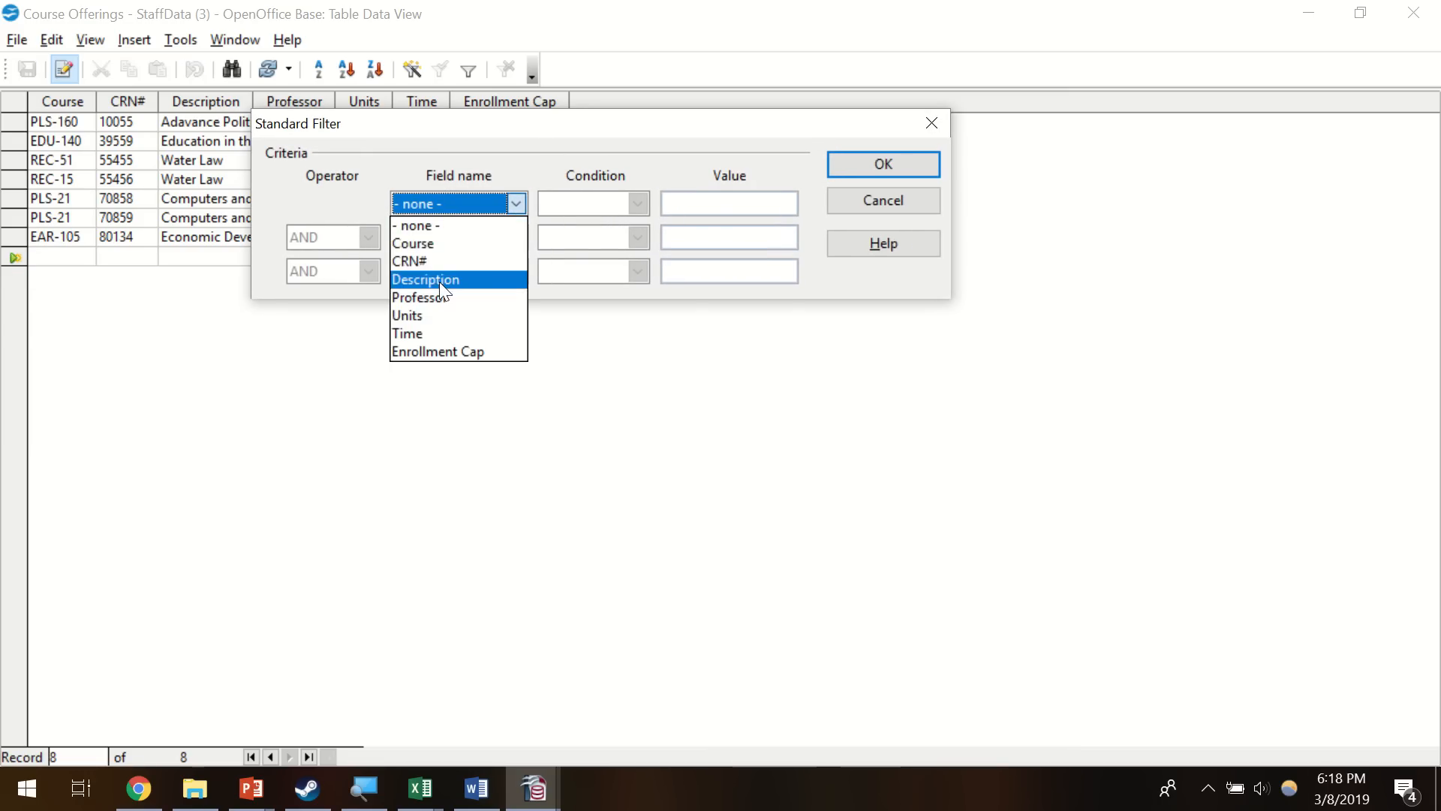
pyautogui.click(424, 297)
pyautogui.click(720, 203)
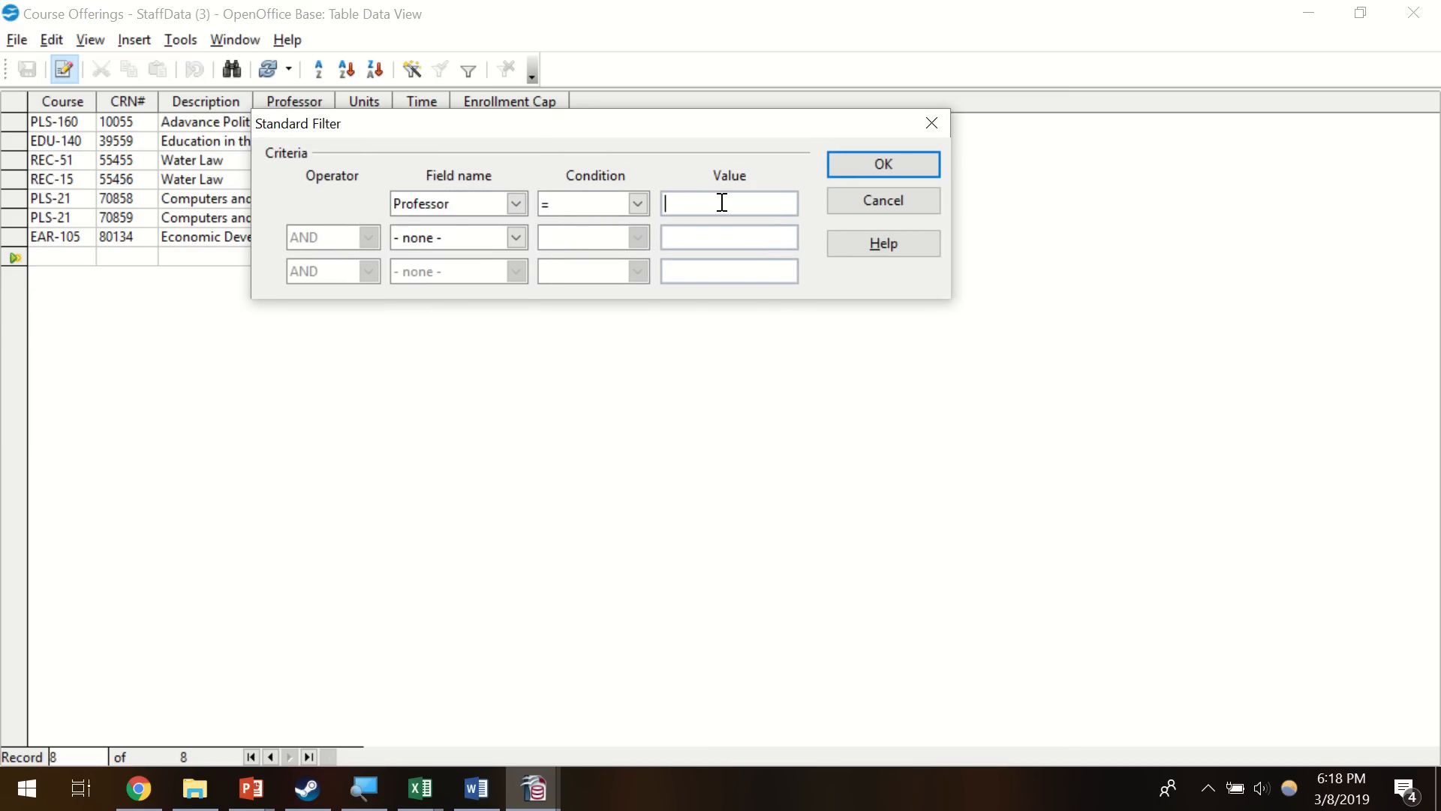
pyautogui.moveTo(573, 128); pyautogui.dragTo(658, 227)
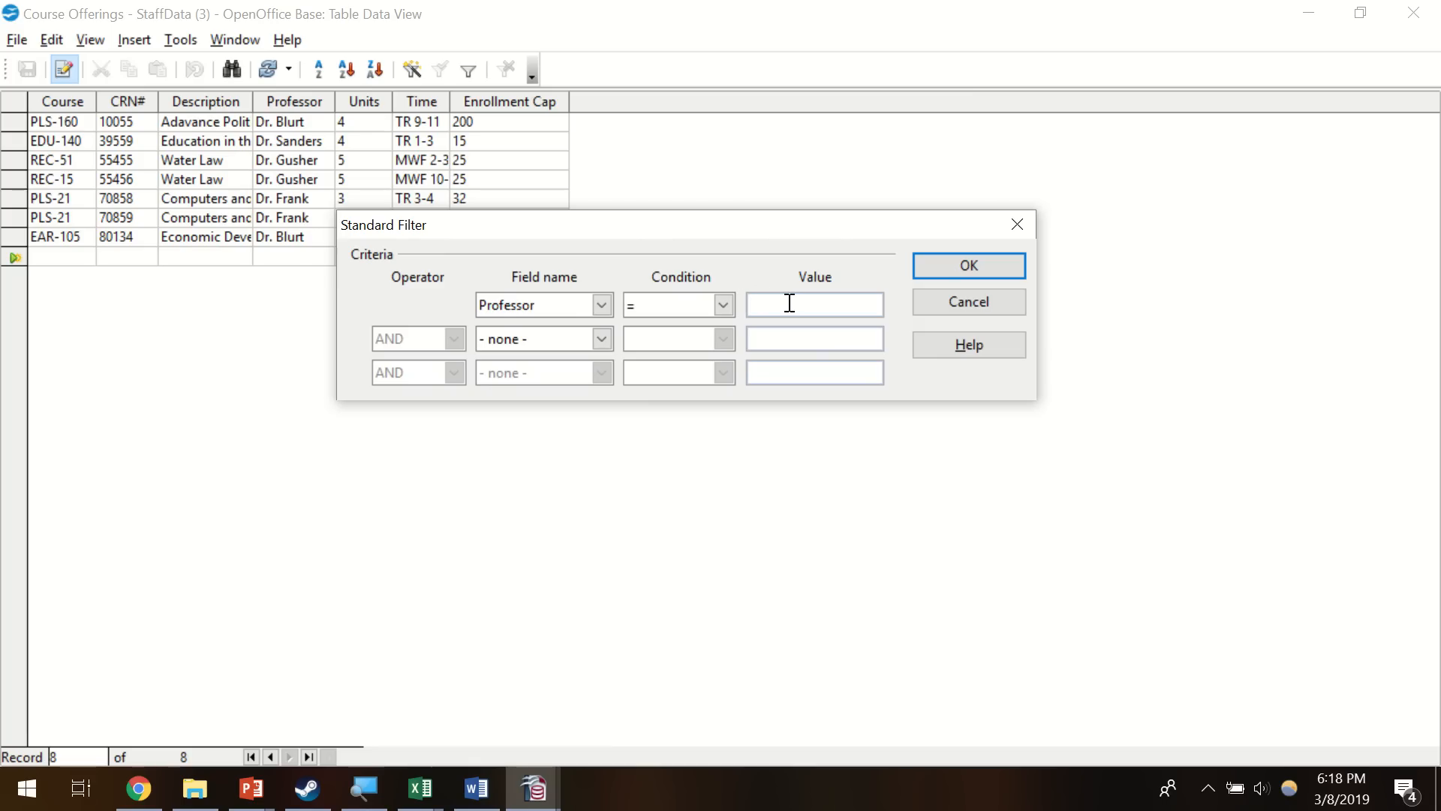
pyautogui.write('Dr. Frank')
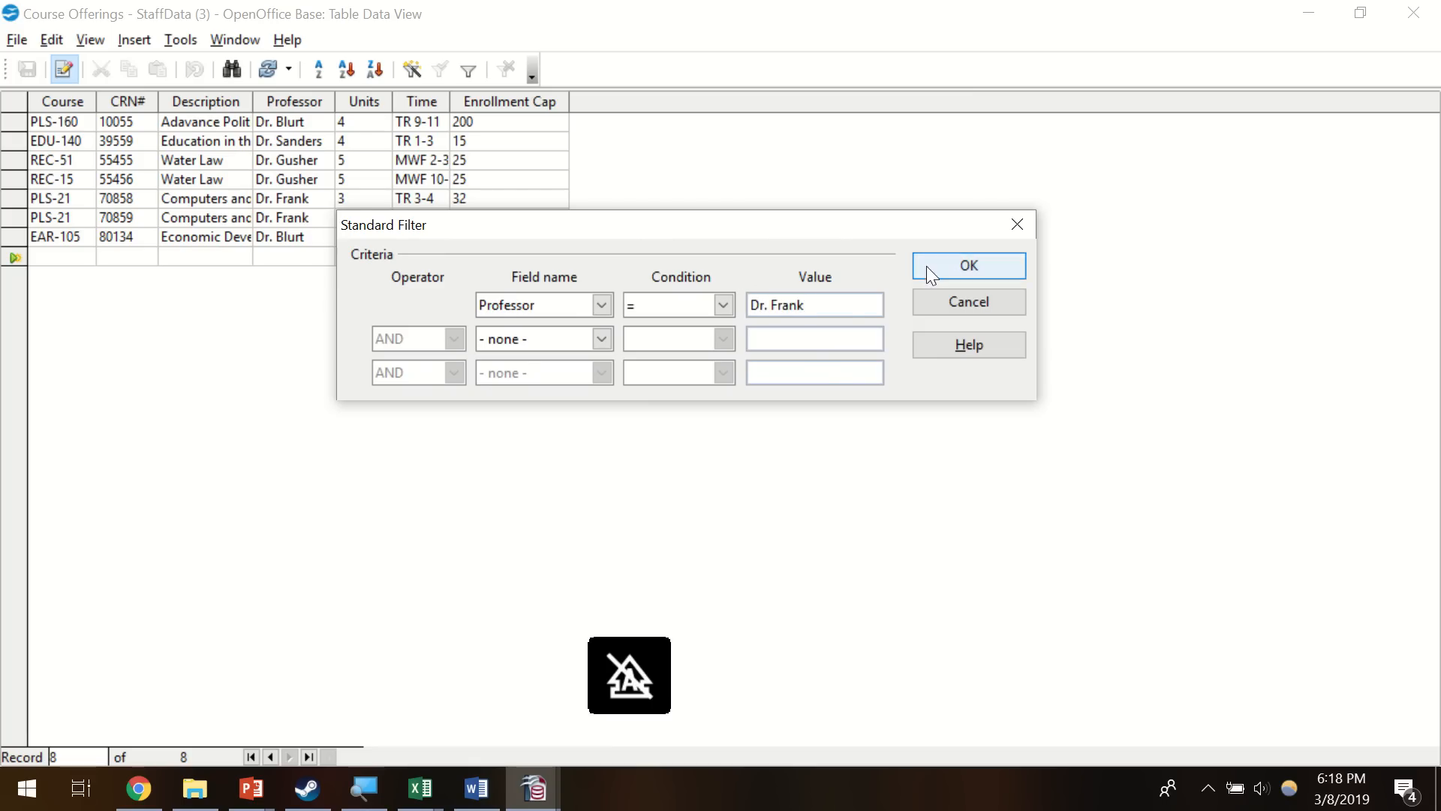
pyautogui.click(966, 266)
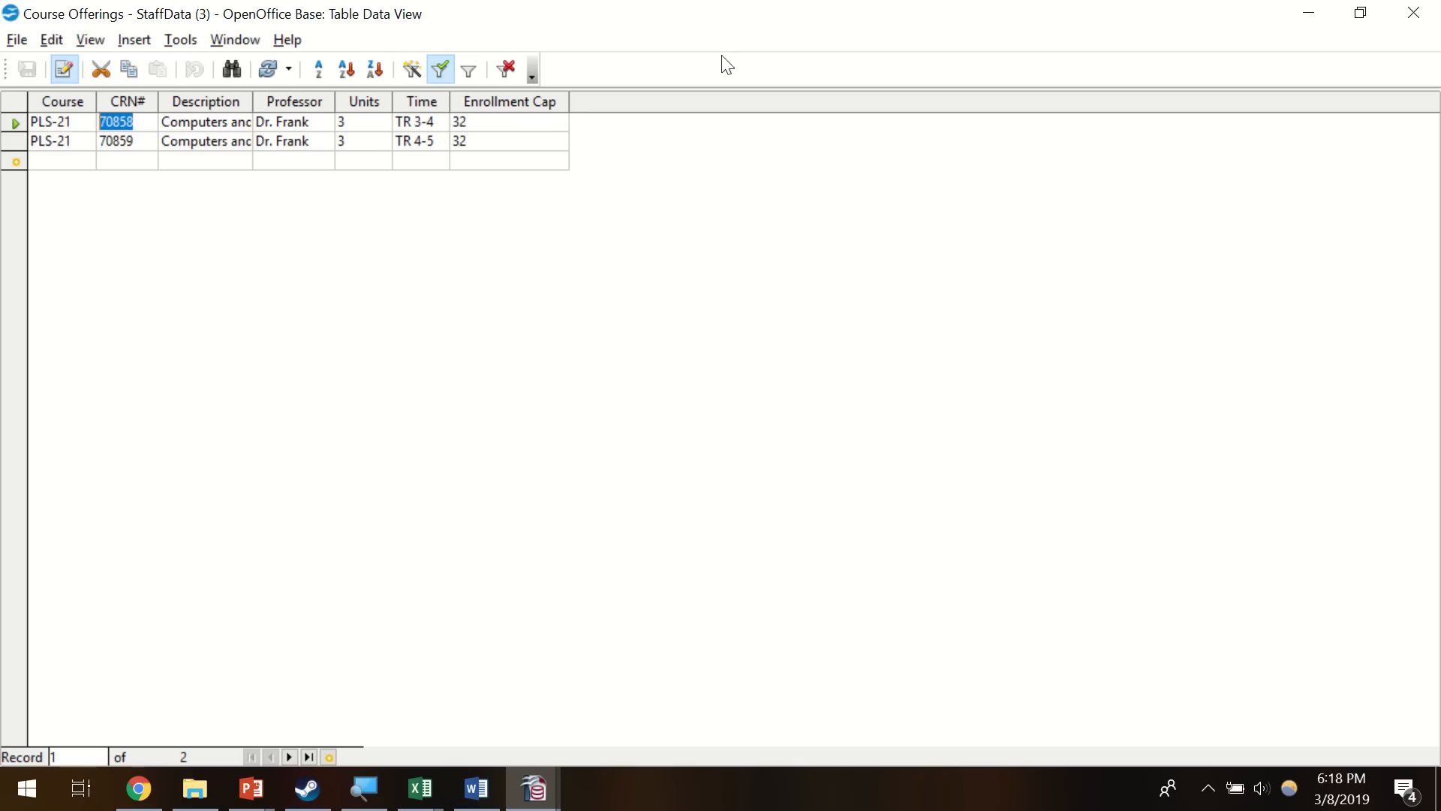
# - Close the table data, open the Course Offerings table for design editing, and add a field named "Like Plants?"
pyautogui.click(1414, 12)
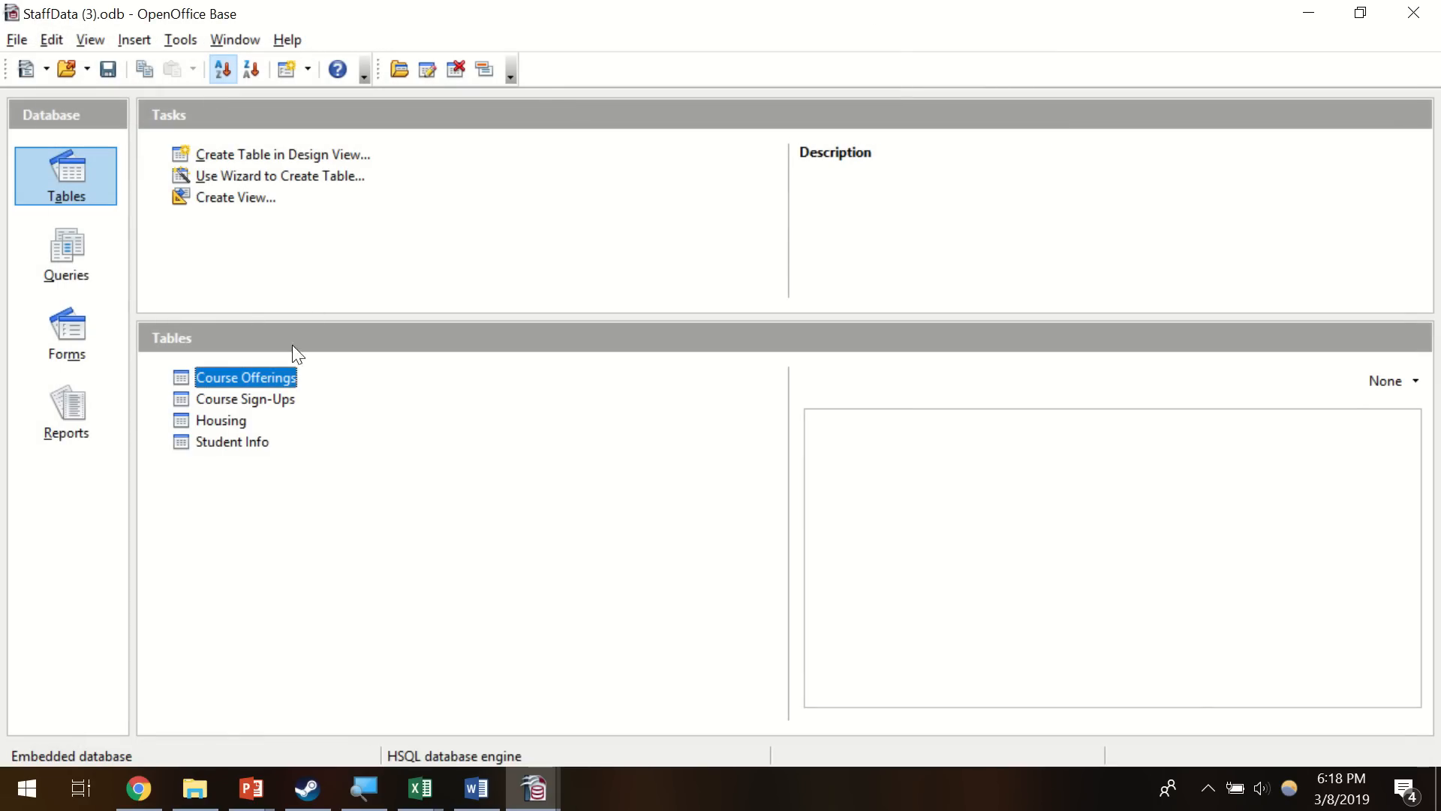
pyautogui.rightClick(257, 378)
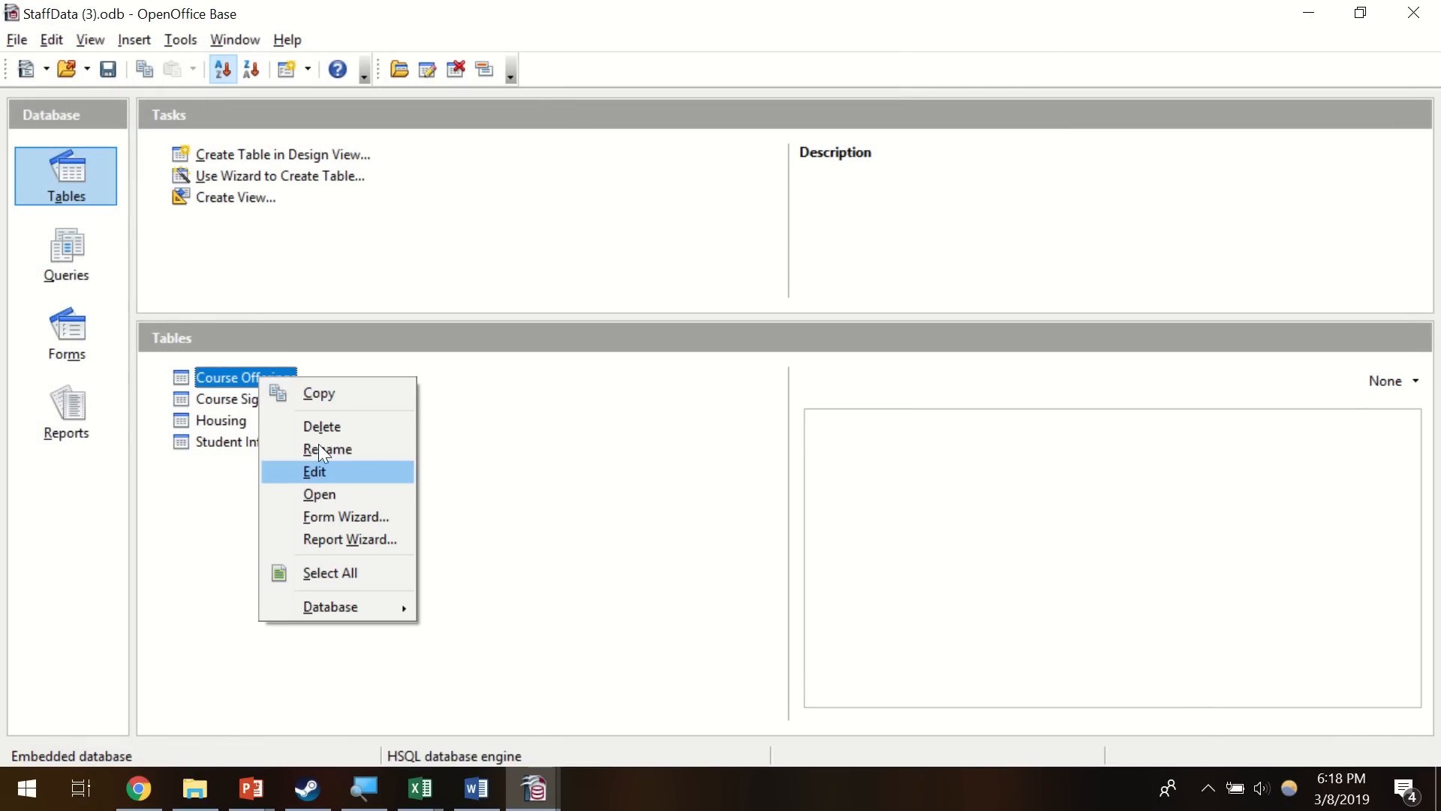
pyautogui.click(231, 375)
pyautogui.rightClick(231, 375)
pyautogui.click(296, 472)
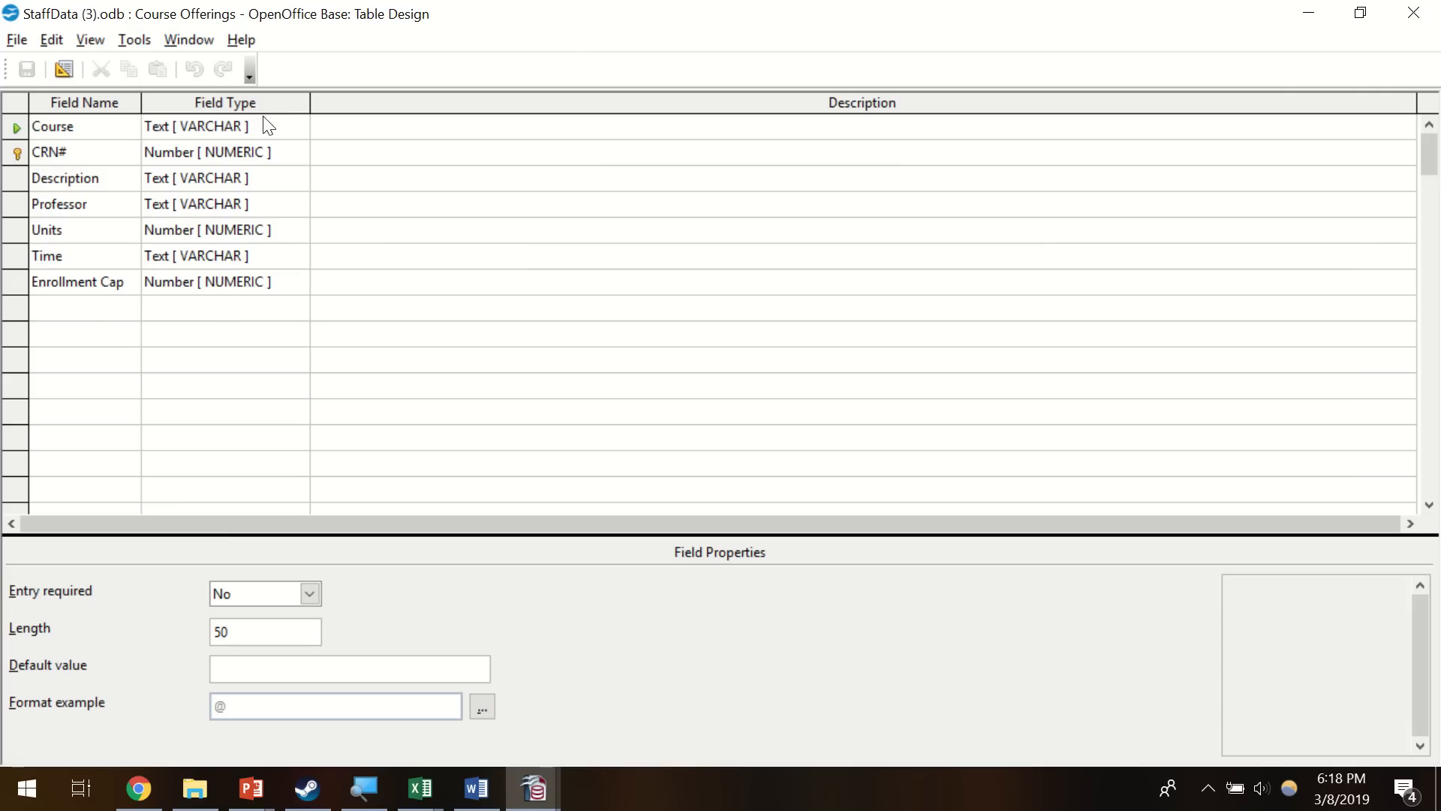
pyautogui.click(92, 309)
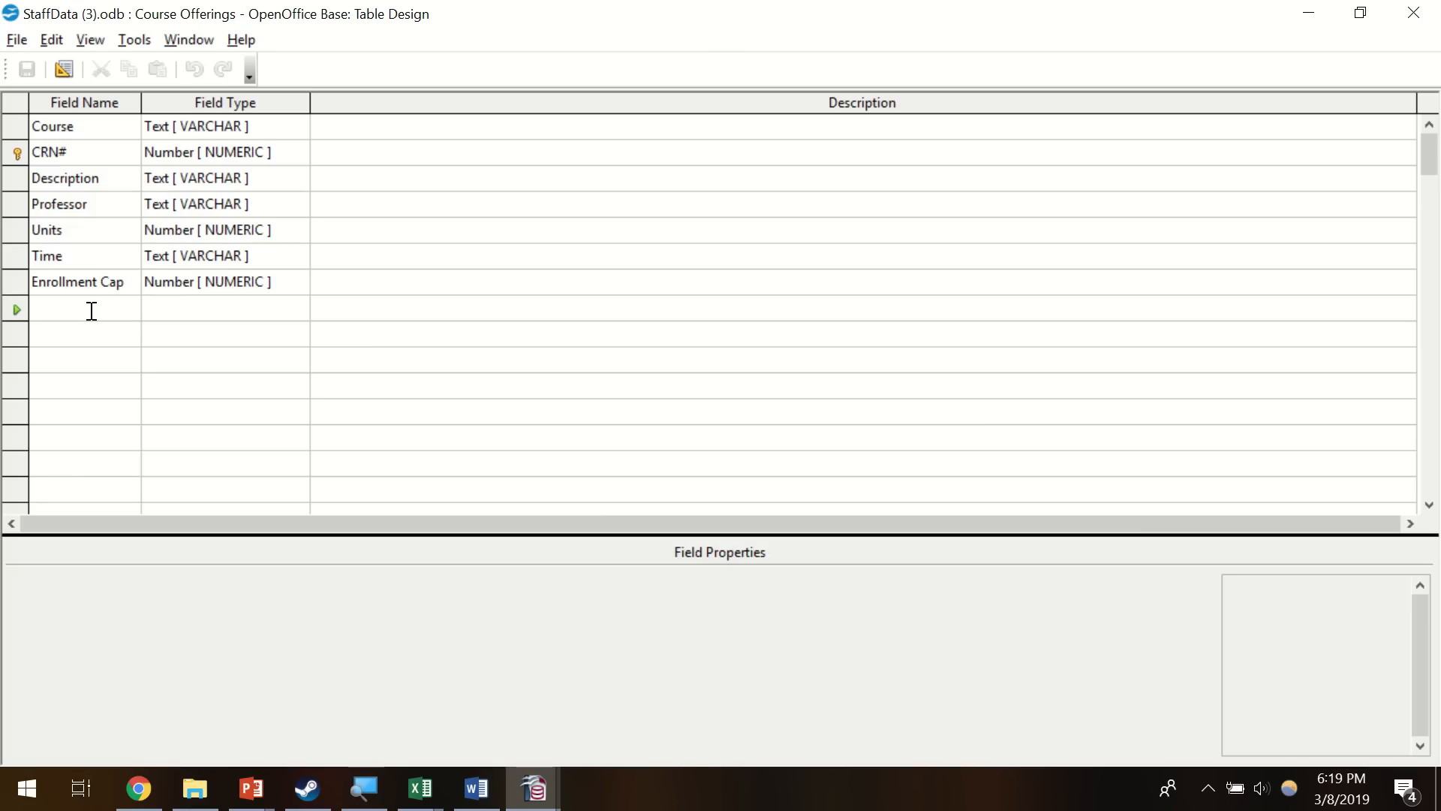
pyautogui.write('Li')
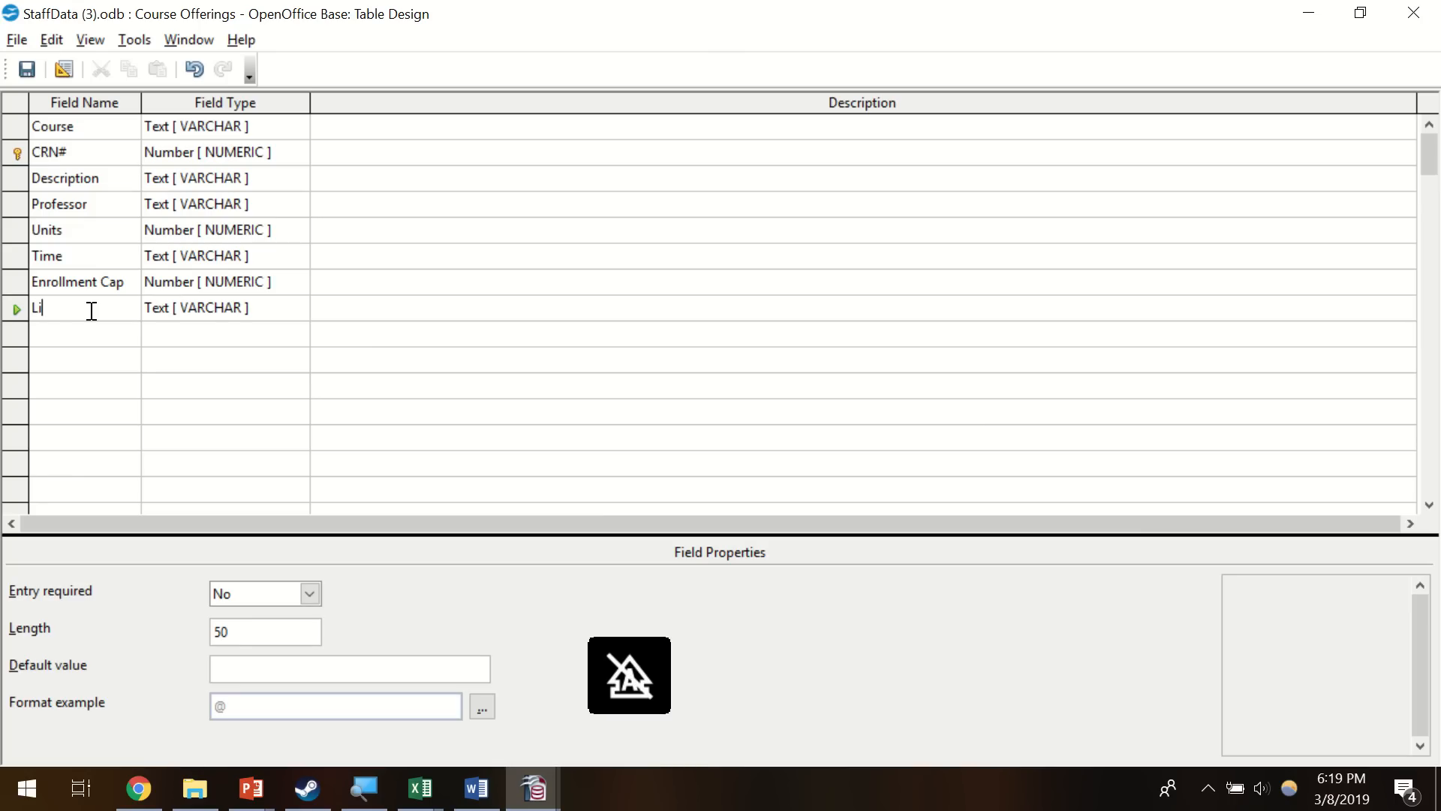
pyautogui.write('ke Plants?')
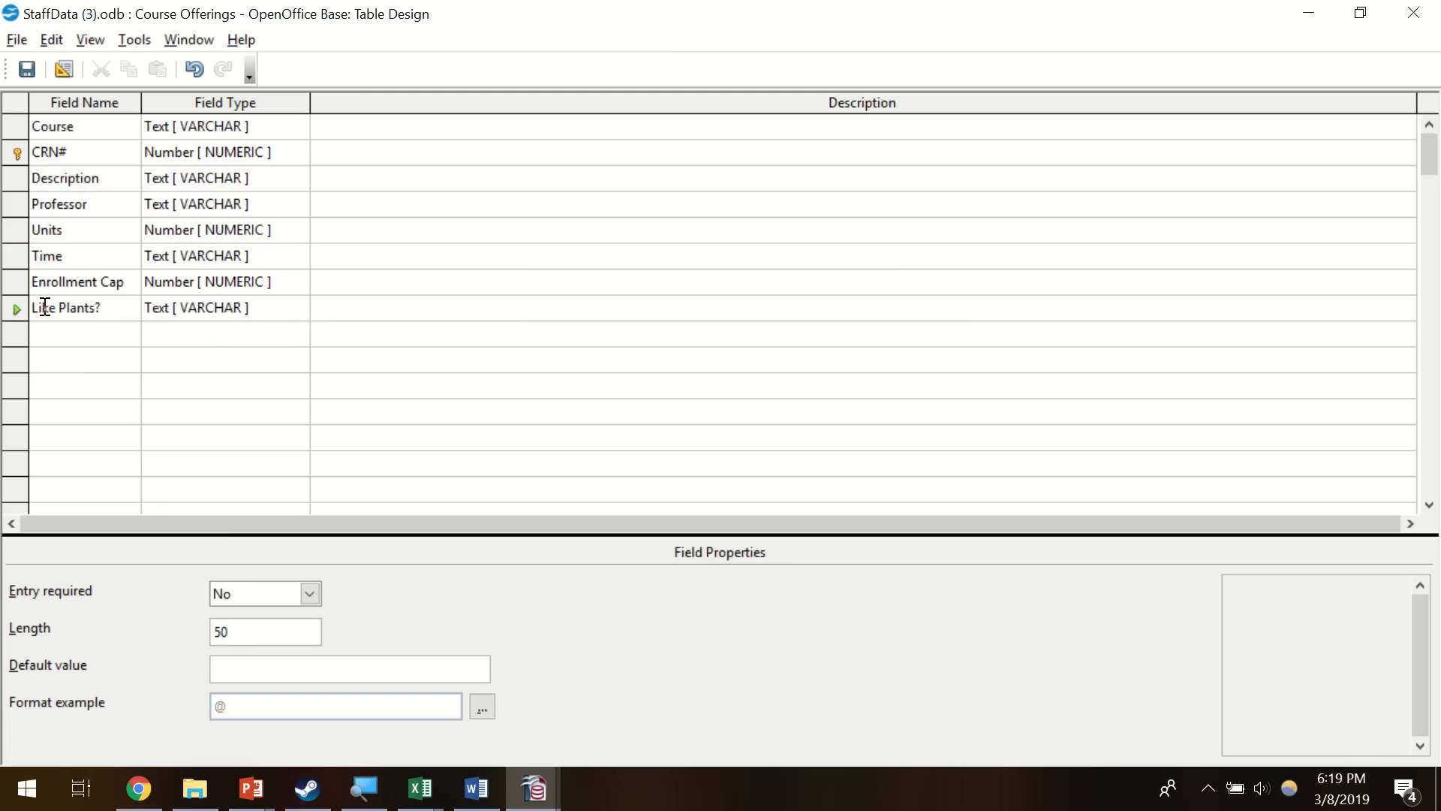
# - Set the Like Plants? field type to Yes/No [BOOLEAN], then save and close the table design
pyautogui.click(291, 312)
pyautogui.click(296, 308)
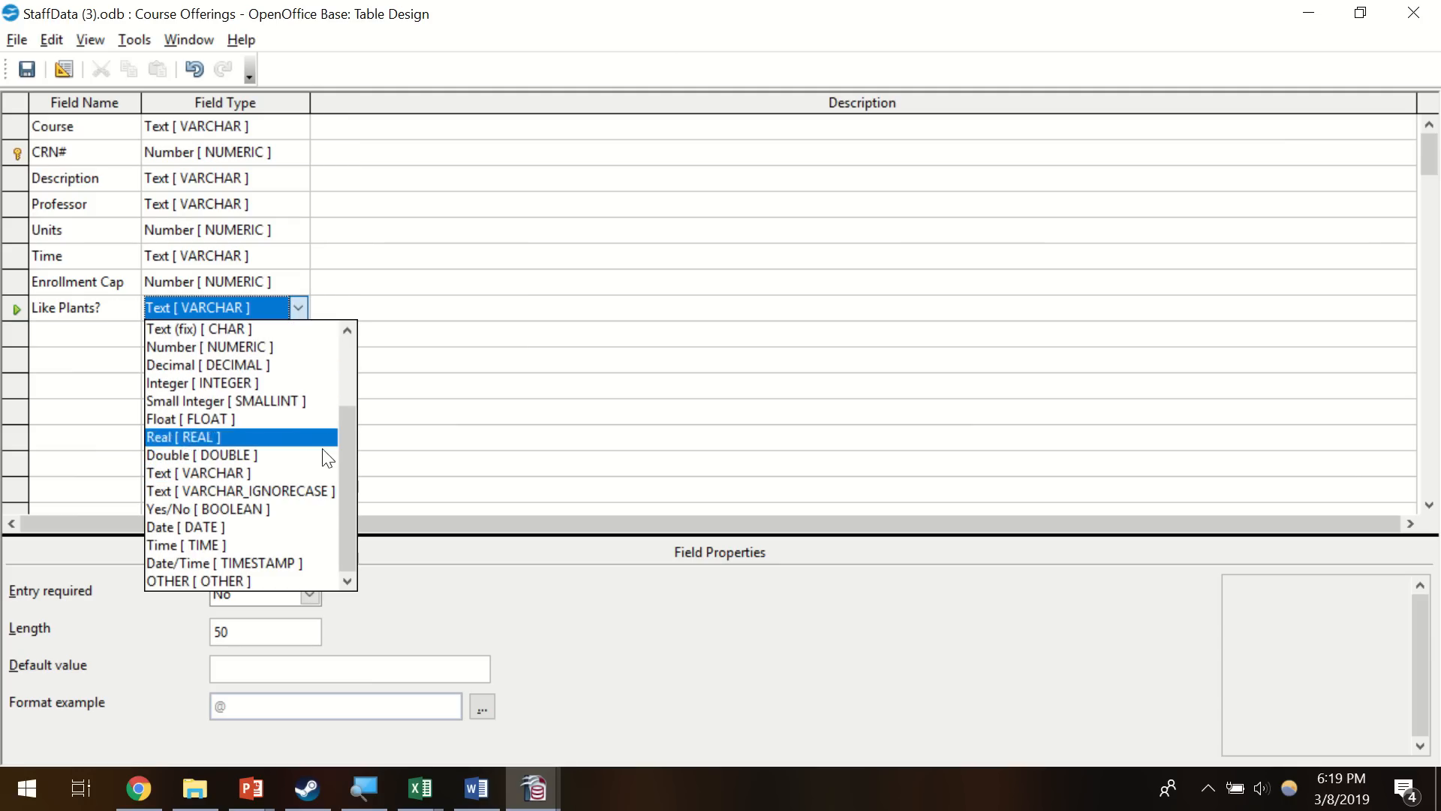
pyautogui.click(209, 512)
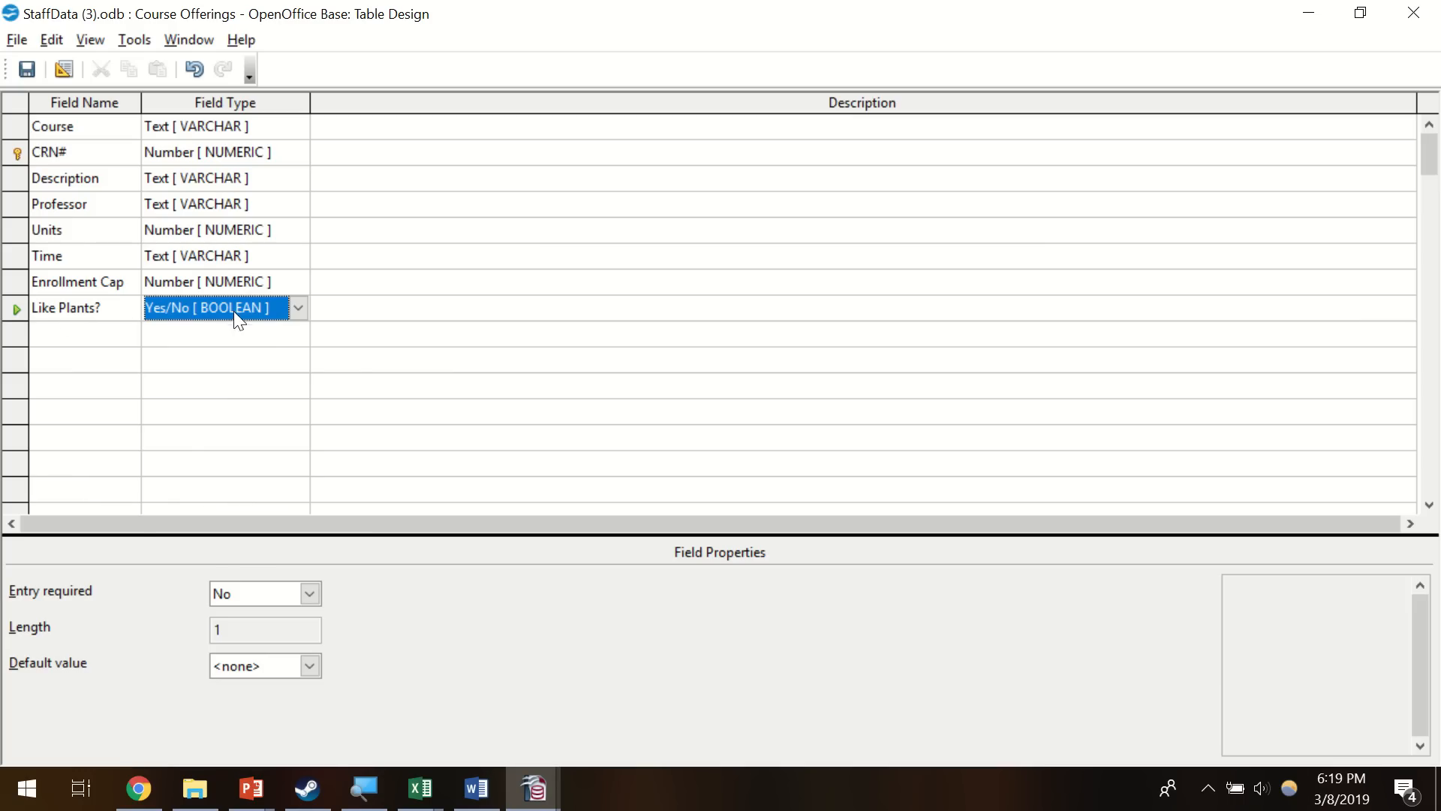
pyautogui.click(289, 306)
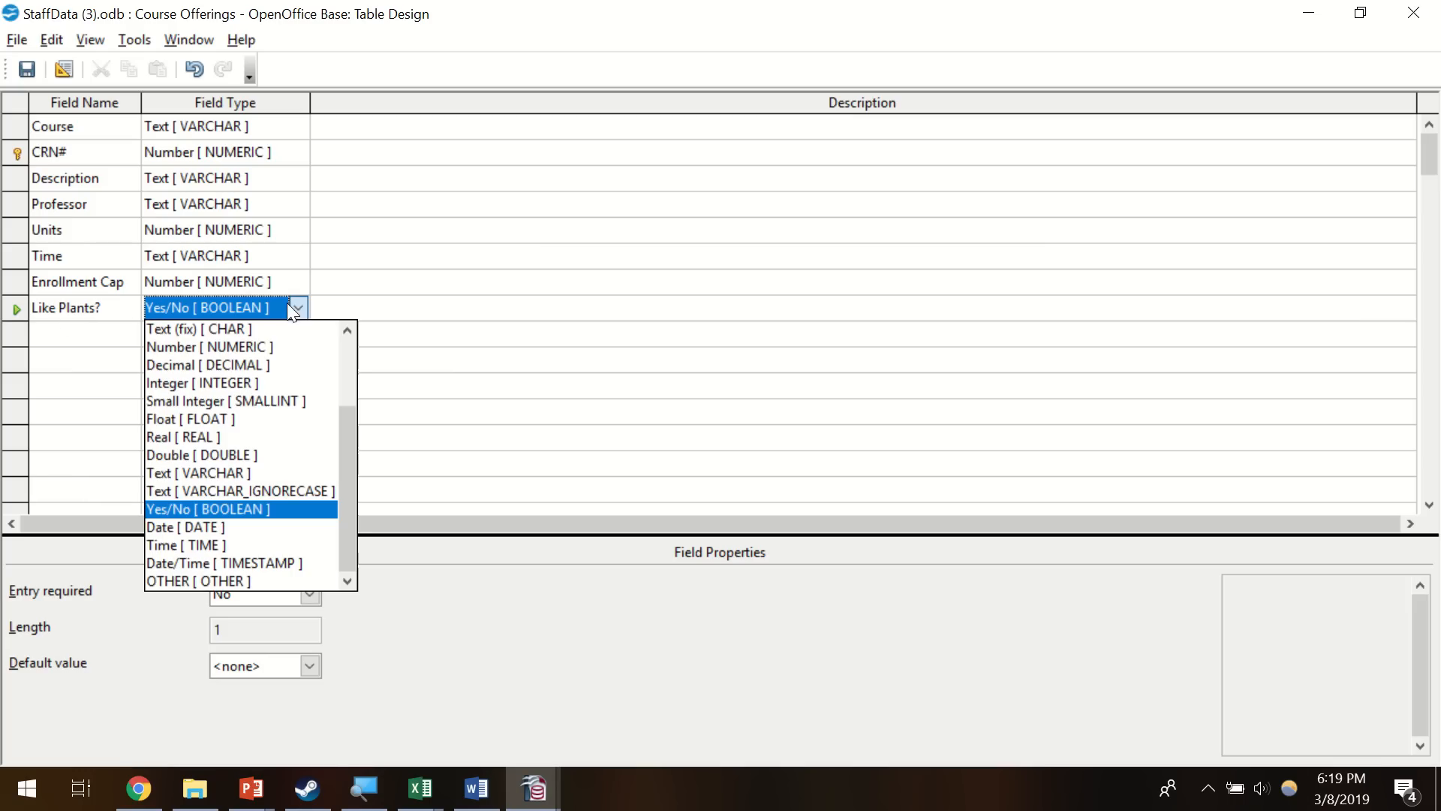
pyautogui.click(247, 508)
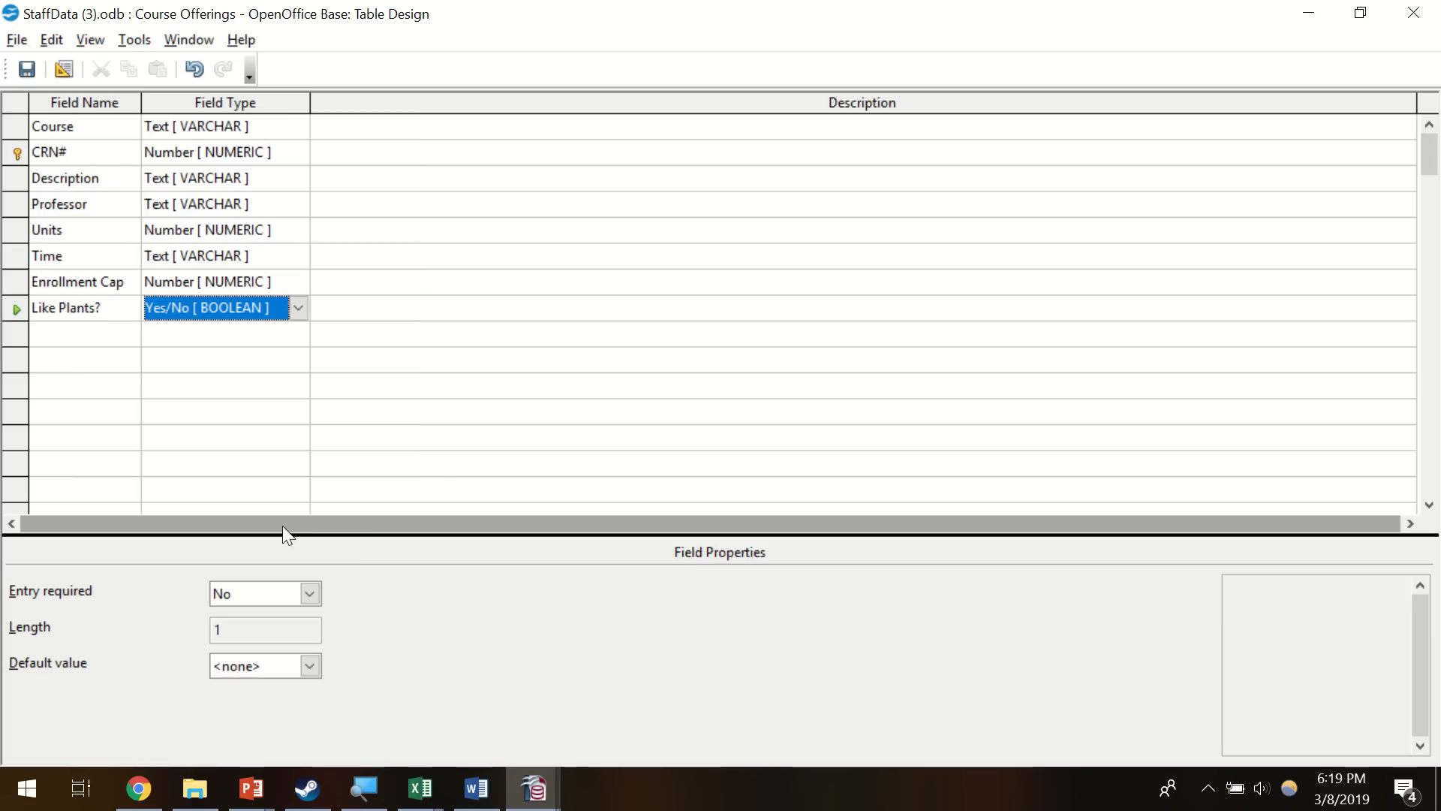
pyautogui.click(28, 70)
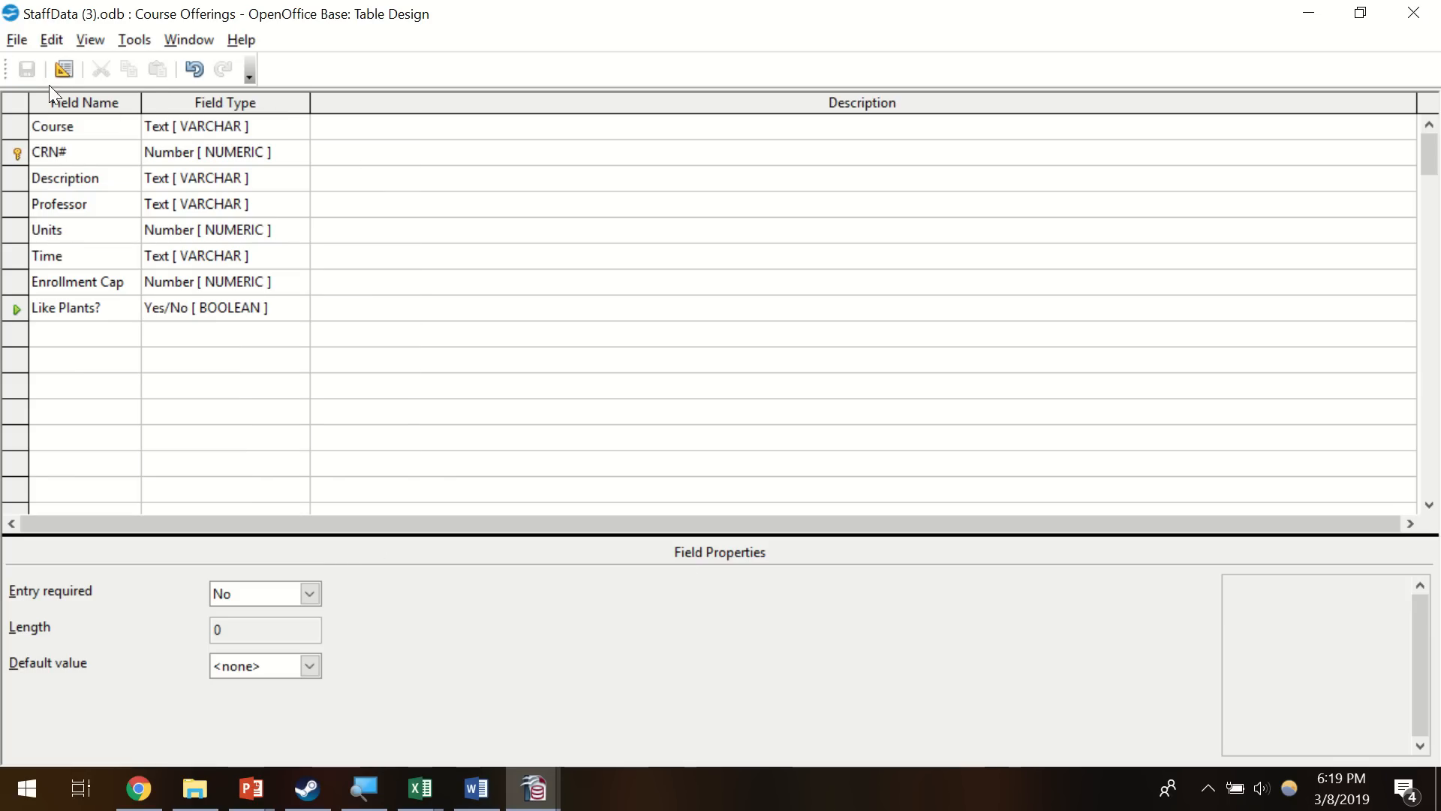
pyautogui.click(1431, 15)
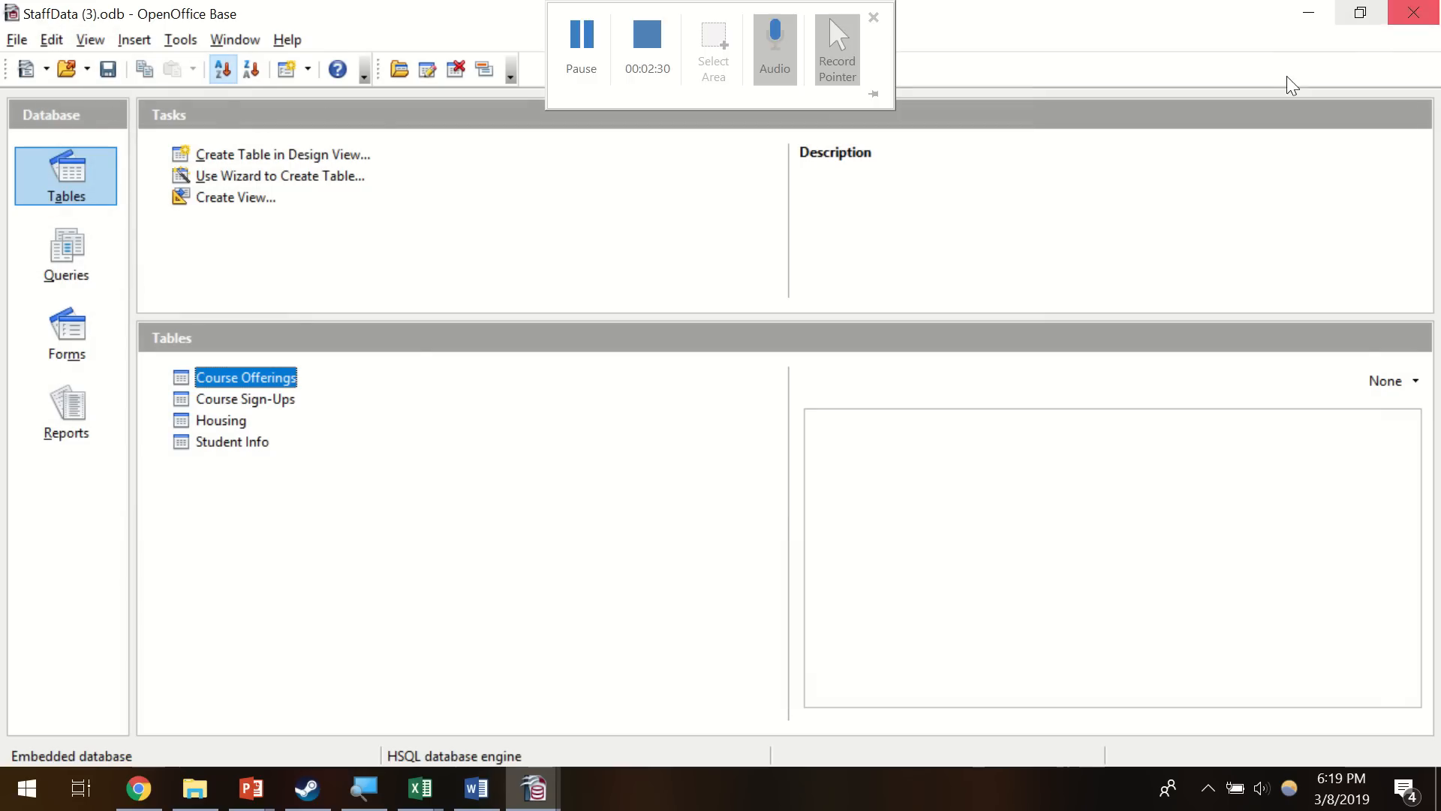
# - Reopen Course Offerings, mark Like Plants? as yes for CRN 70858, and remove the filter without saving the pending record change
pyautogui.doubleClick(264, 377)
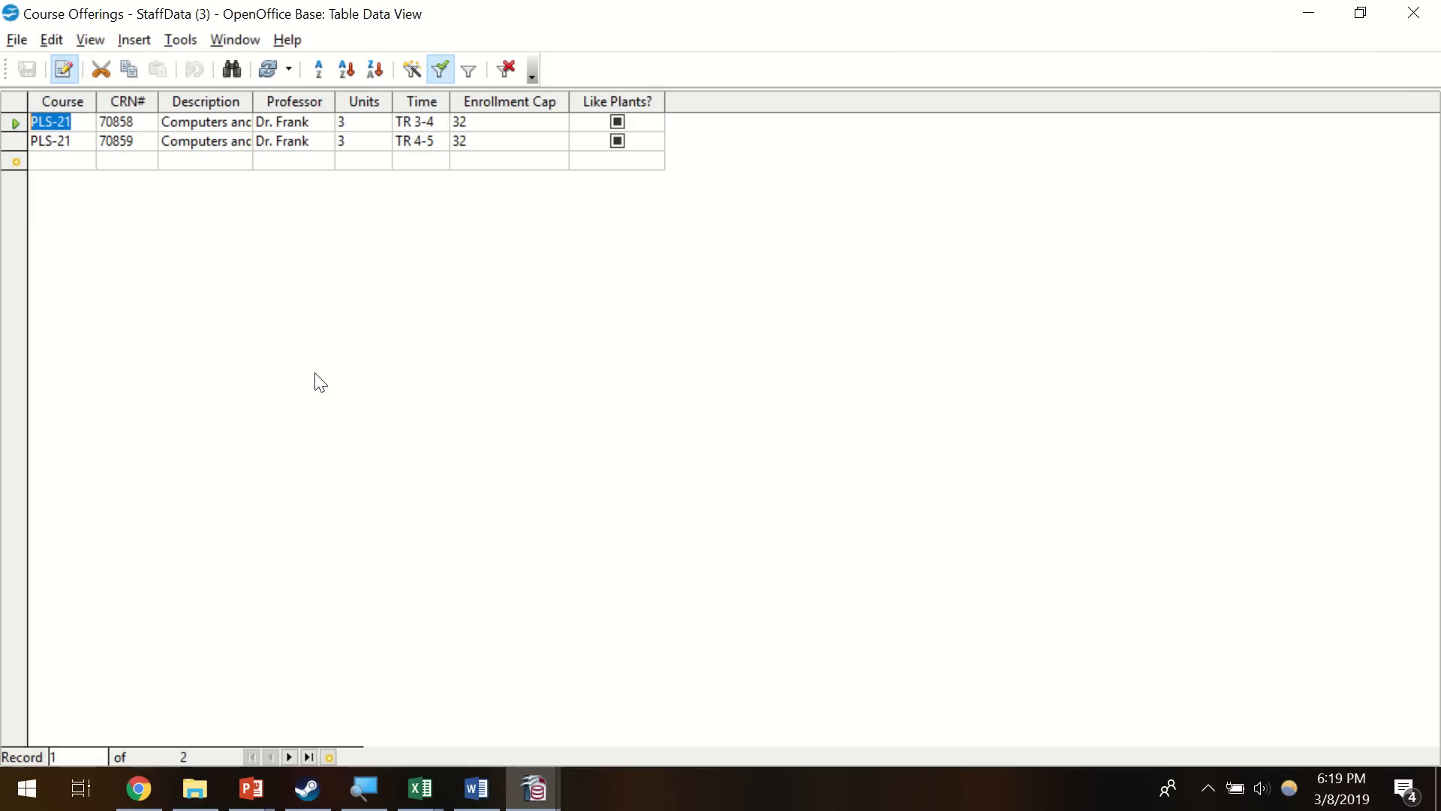
pyautogui.click(620, 123)
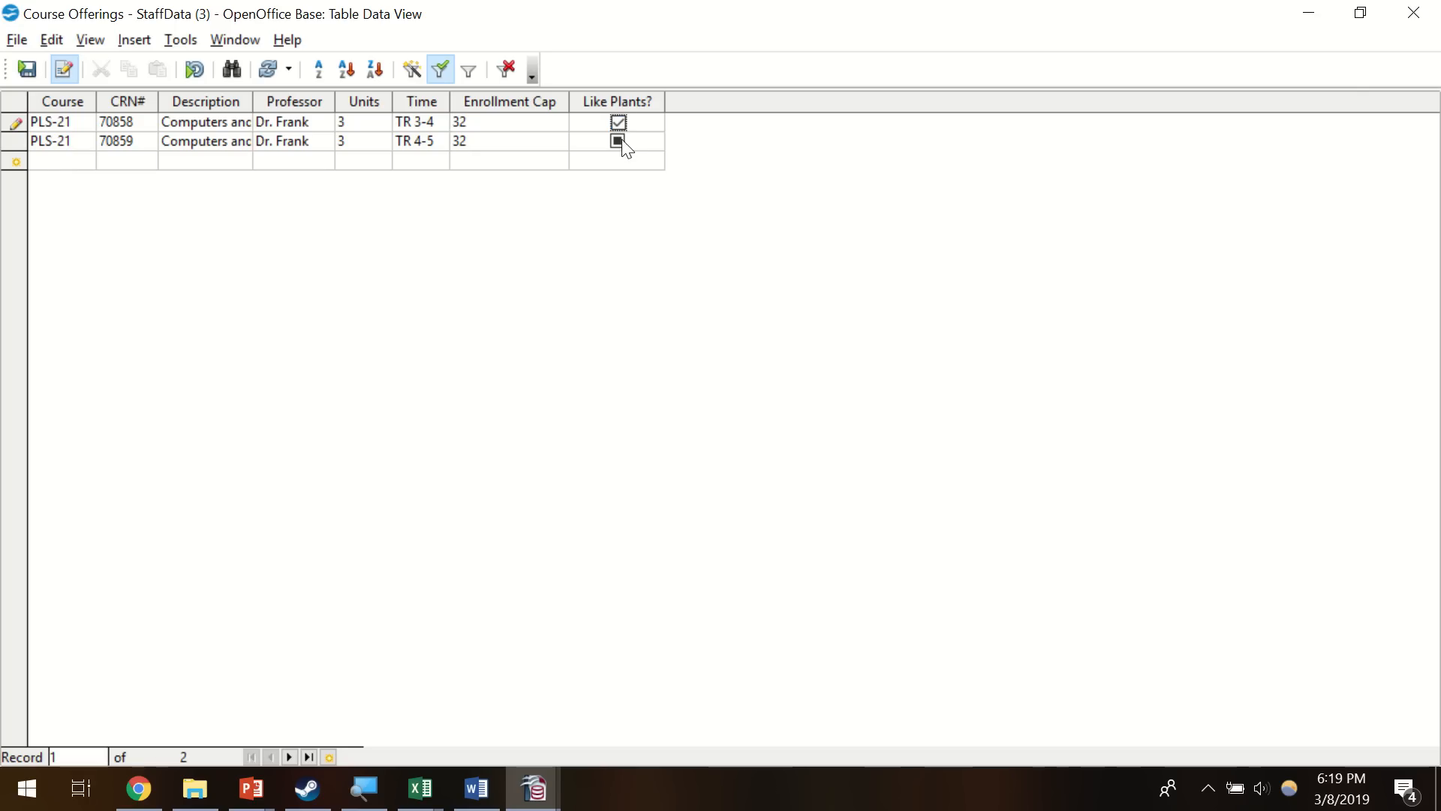
pyautogui.click(626, 142)
pyautogui.click(506, 69)
pyautogui.click(740, 416)
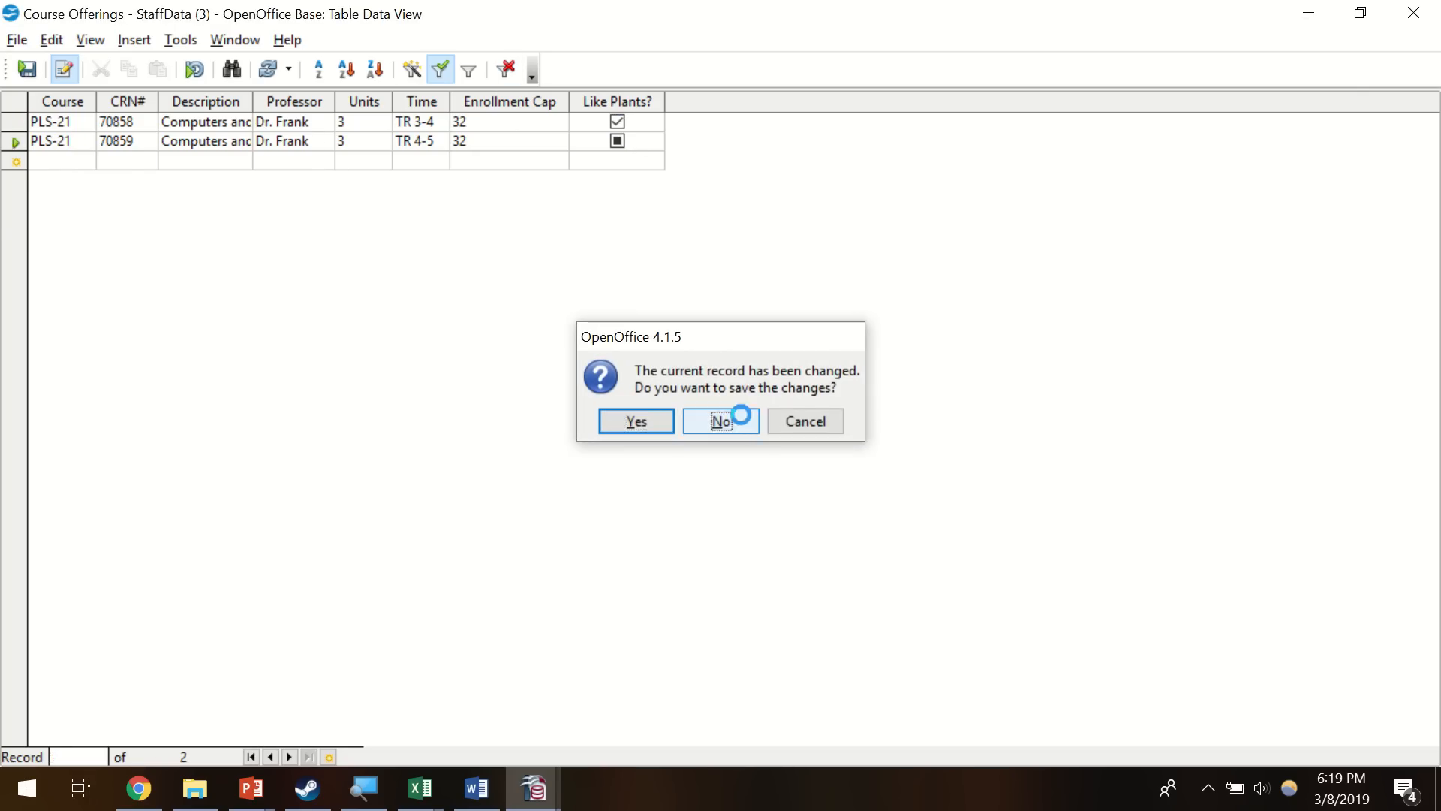
# - Set Like Plants? to no for every course except the one with CRN 70858
pyautogui.click(617, 122)
pyautogui.click(618, 140)
pyautogui.click(617, 160)
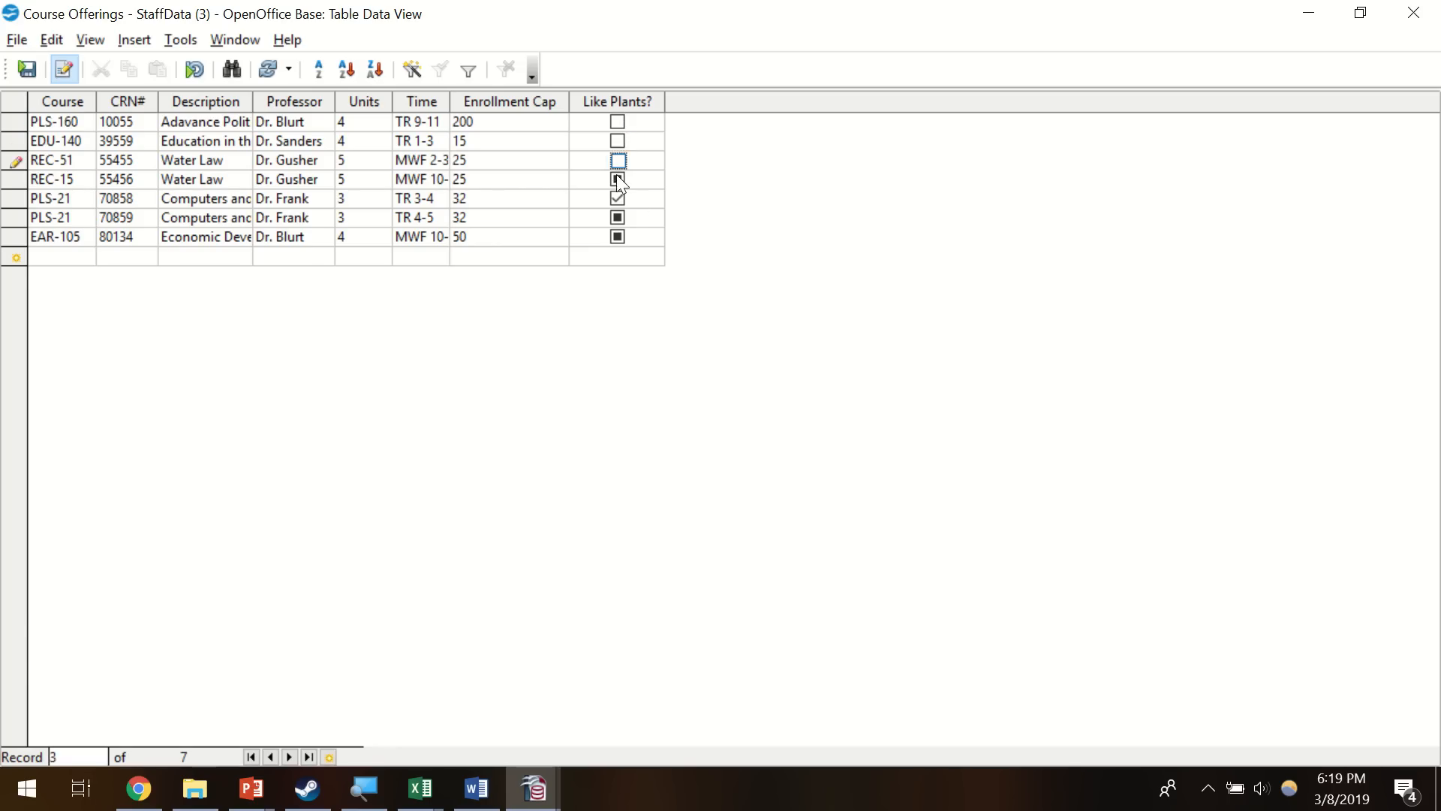
pyautogui.click(617, 179)
pyautogui.click(617, 217)
pyautogui.click(618, 237)
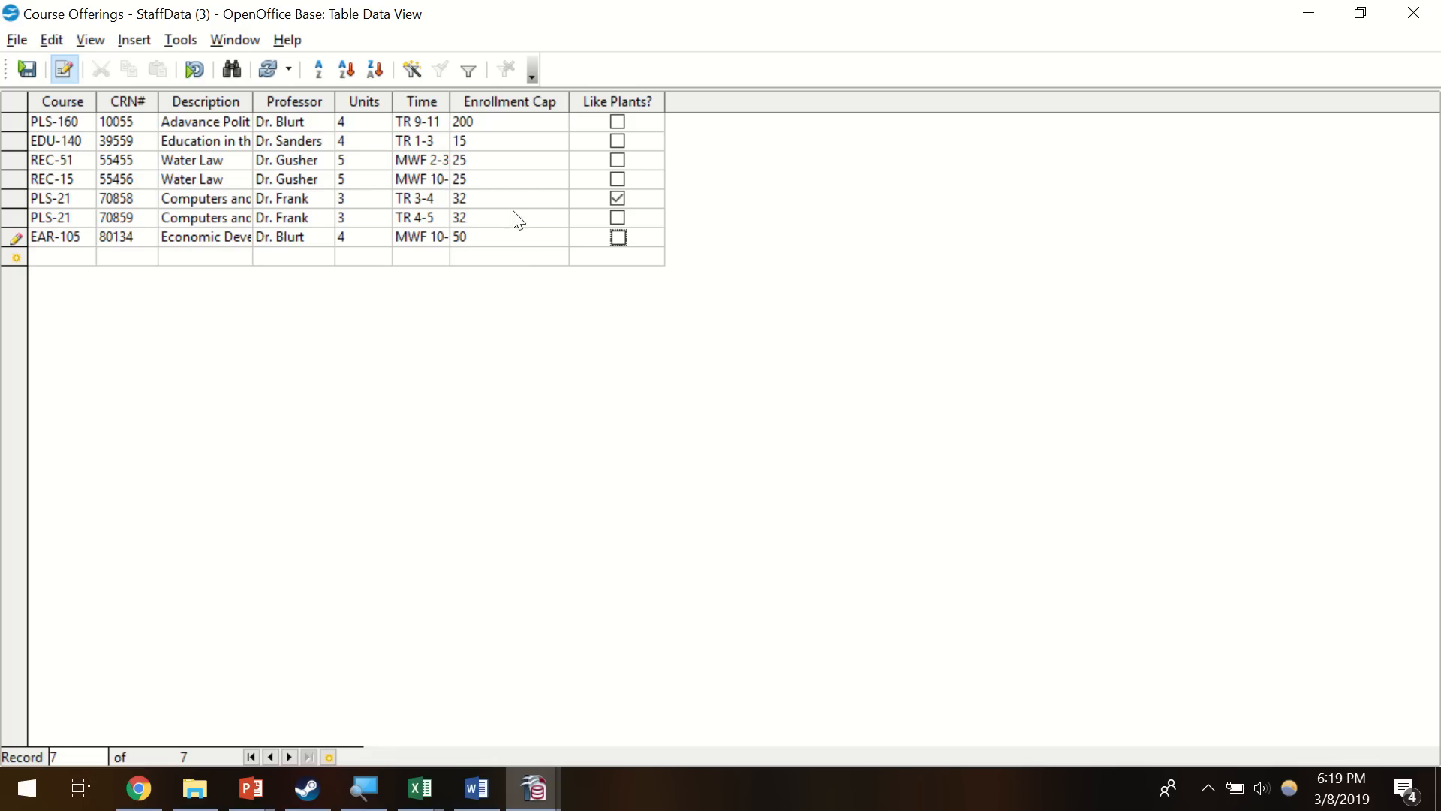
# - Mark Like Plants? as yes for CRN 70859, save the record and close the table
pyautogui.click(619, 217)
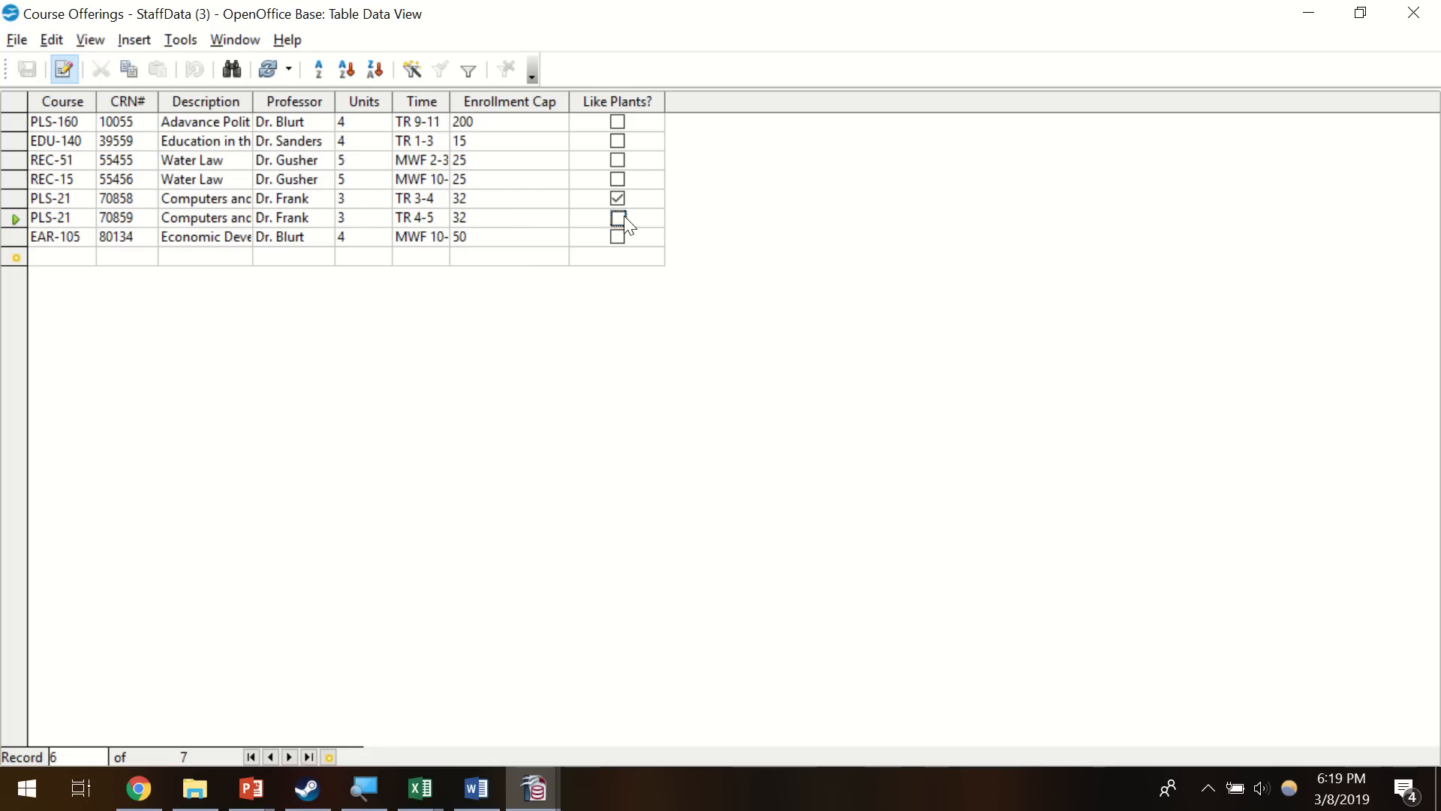
pyautogui.click(619, 217)
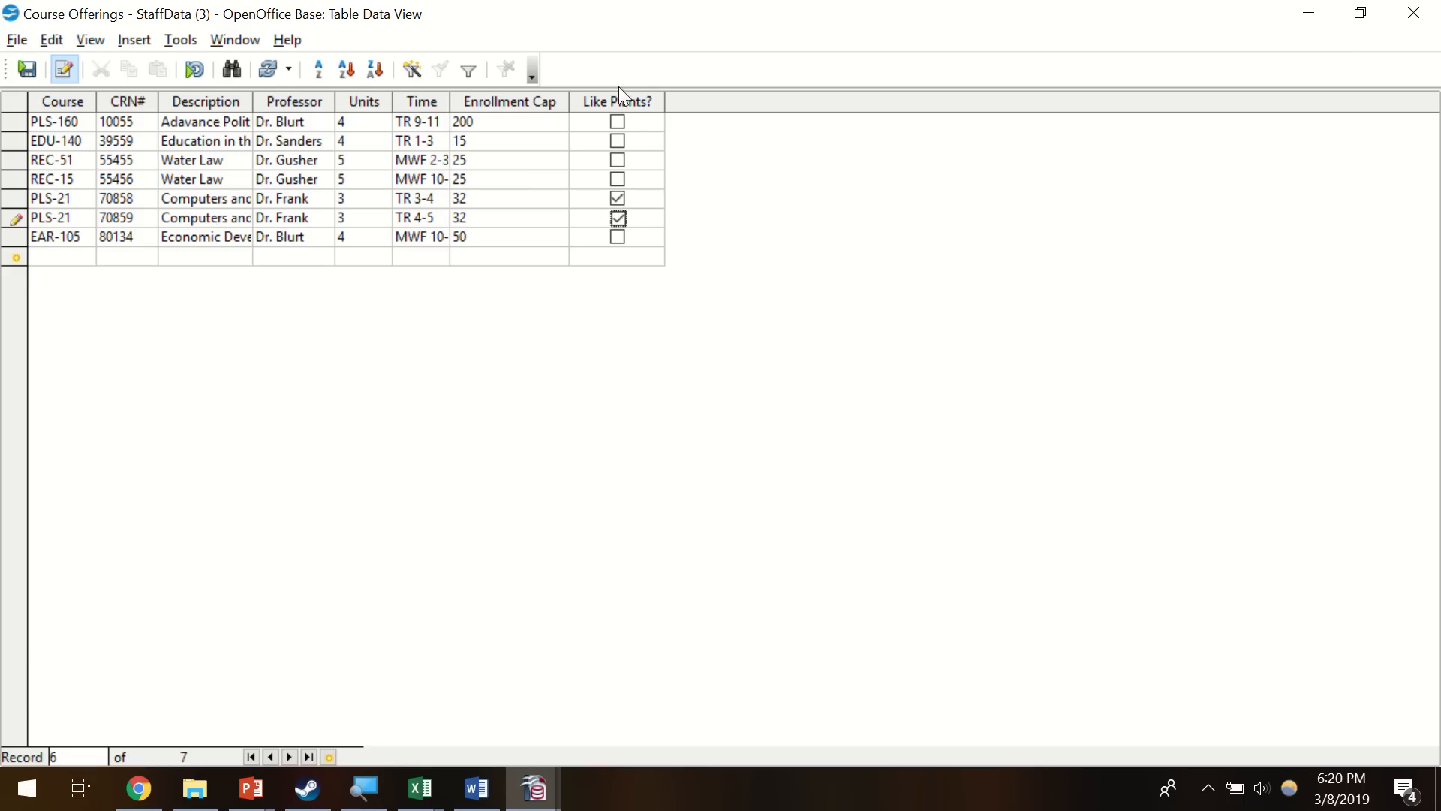
pyautogui.click(24, 71)
pyautogui.click(1433, 17)
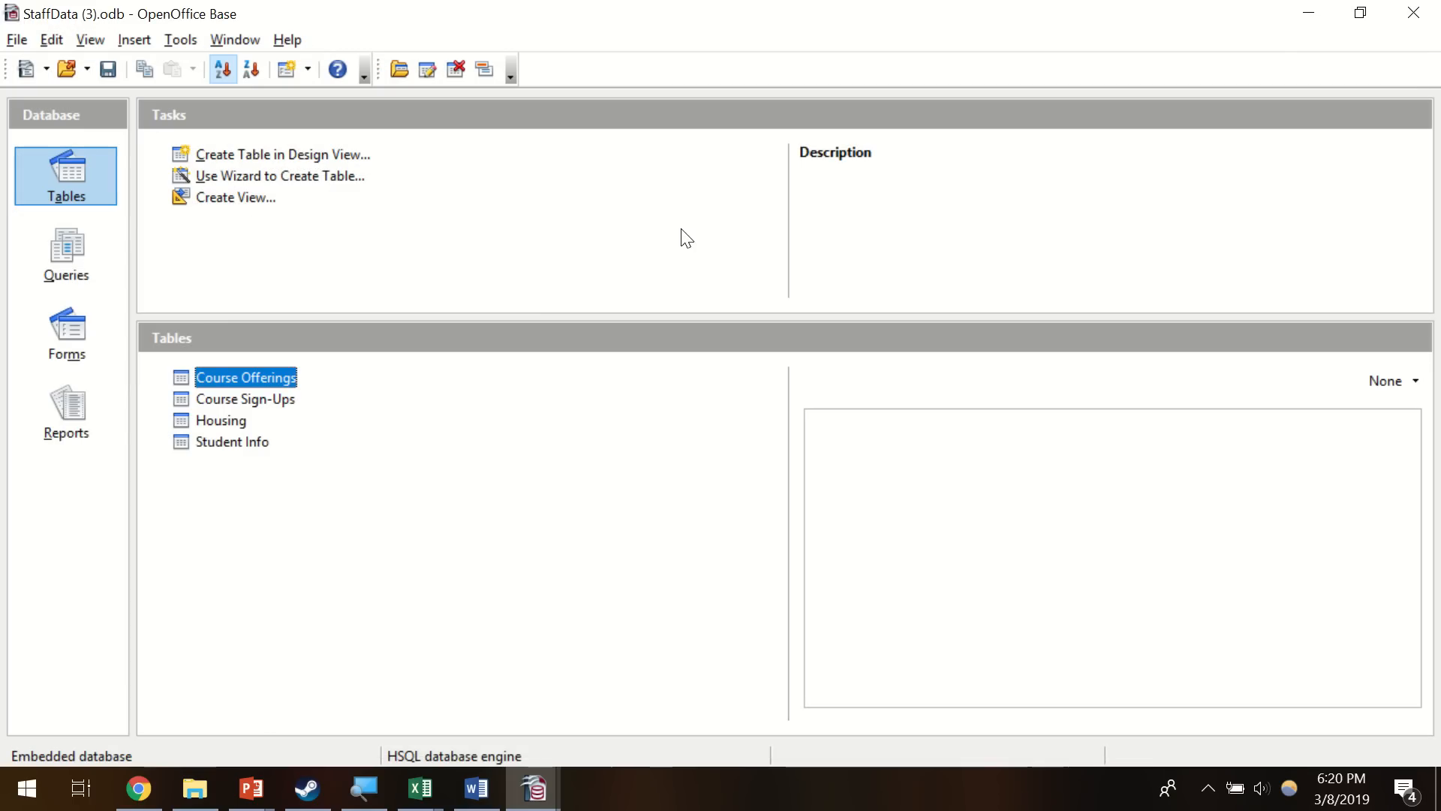
# - Open the Course Offerings table design and add a Wage field of type Number [NUMERIC]
pyautogui.rightClick(264, 368)
pyautogui.click(321, 461)
pyautogui.click(82, 332)
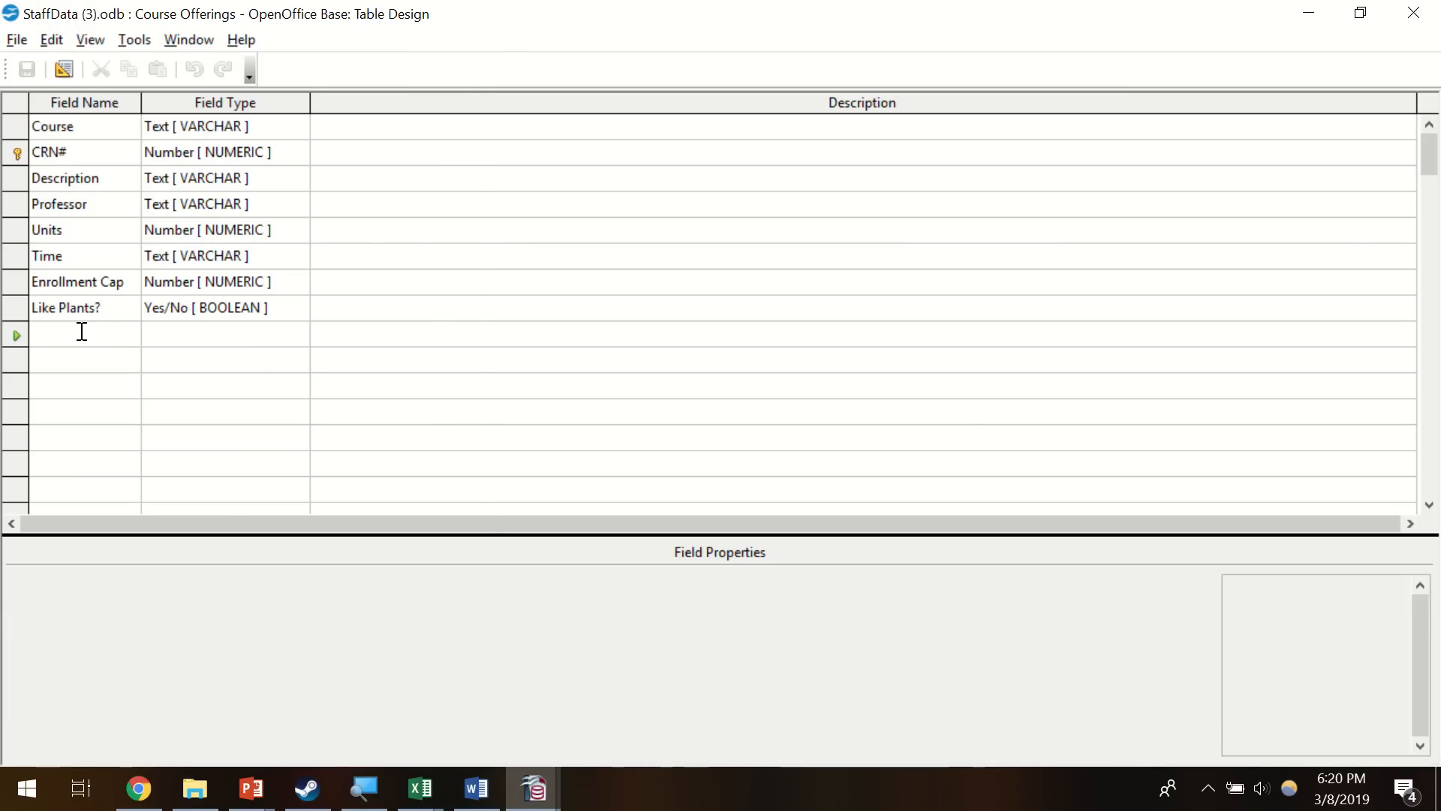
pyautogui.write('Wage')
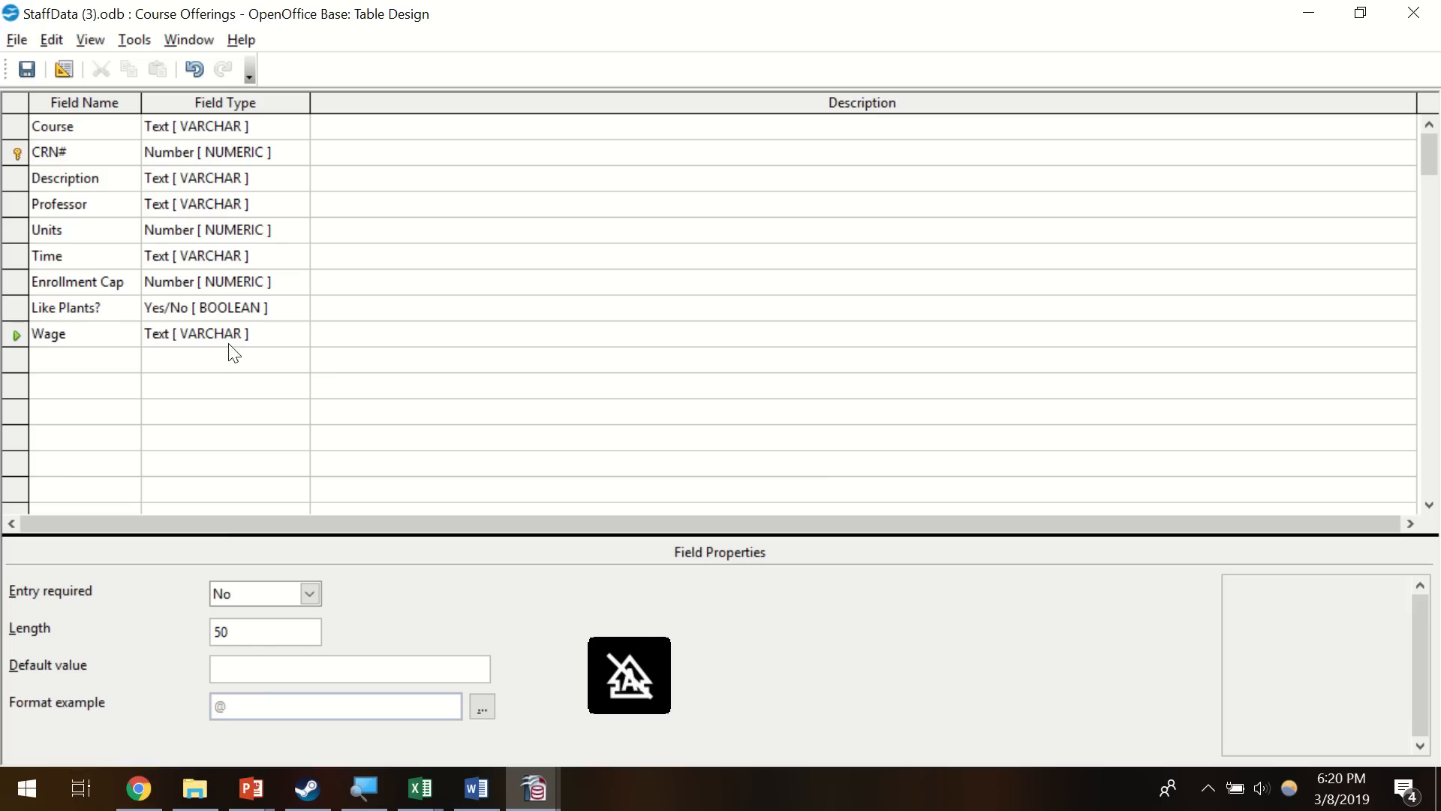
pyautogui.click(286, 339)
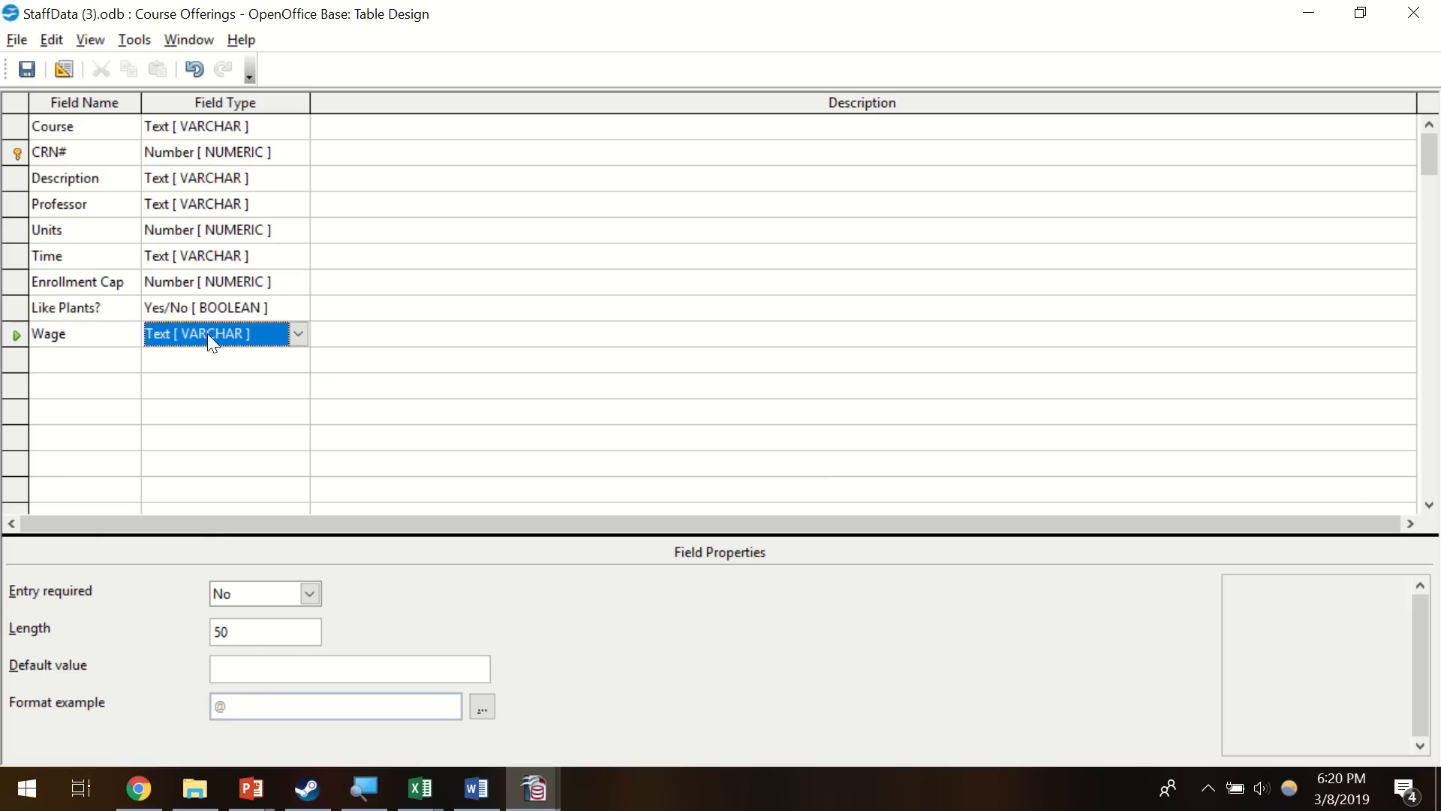
pyautogui.click(293, 335)
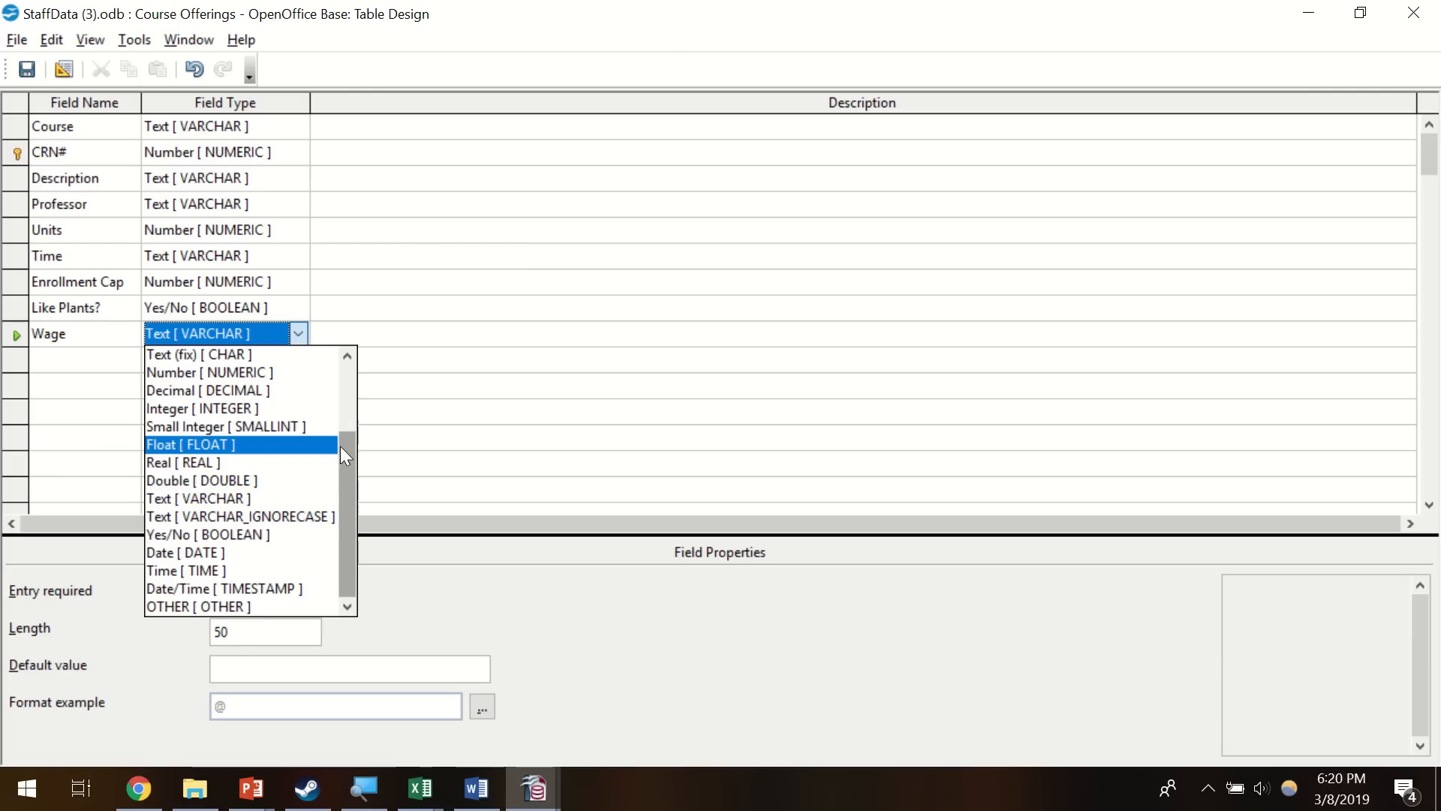
pyautogui.moveTo(341, 446); pyautogui.dragTo(360, 380)
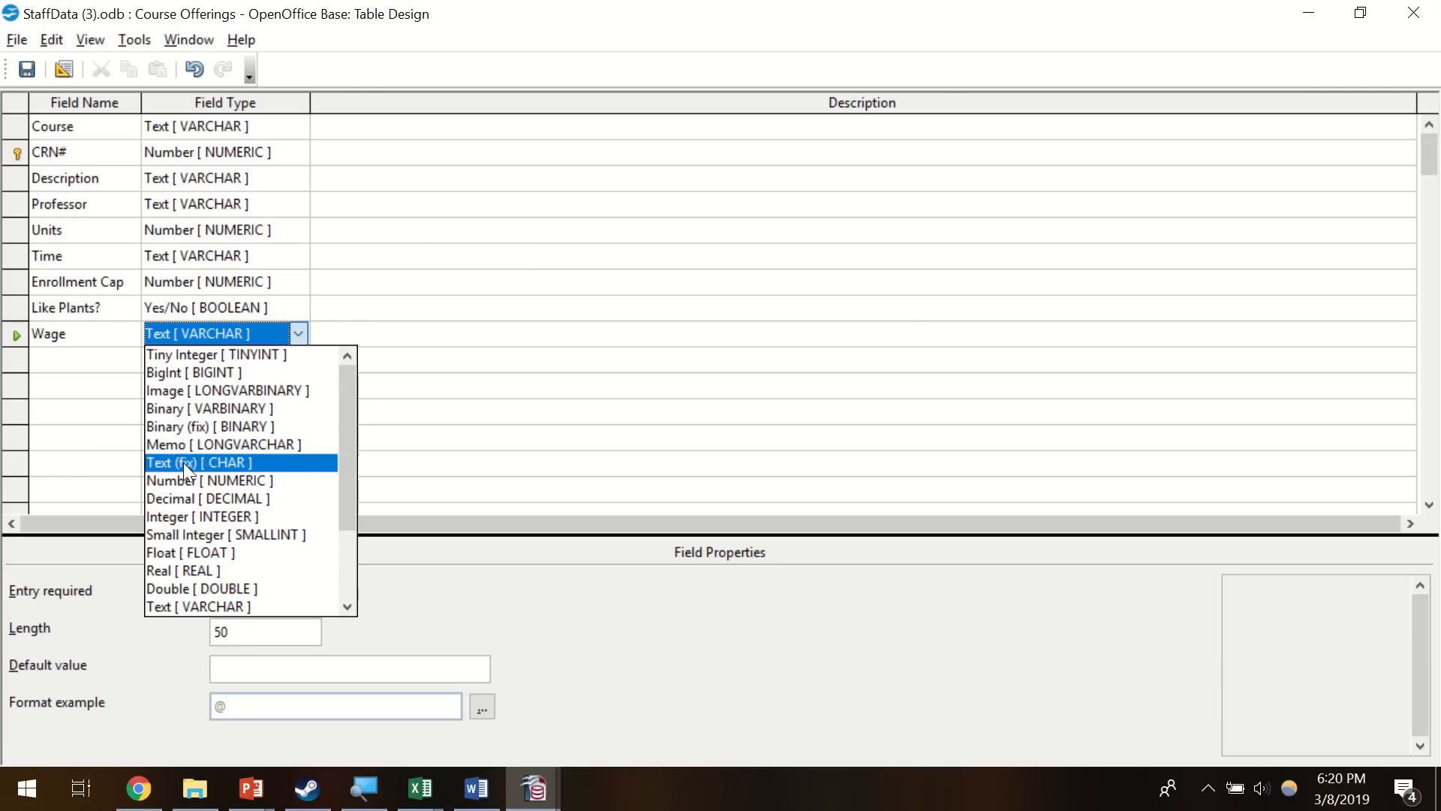
pyautogui.click(191, 480)
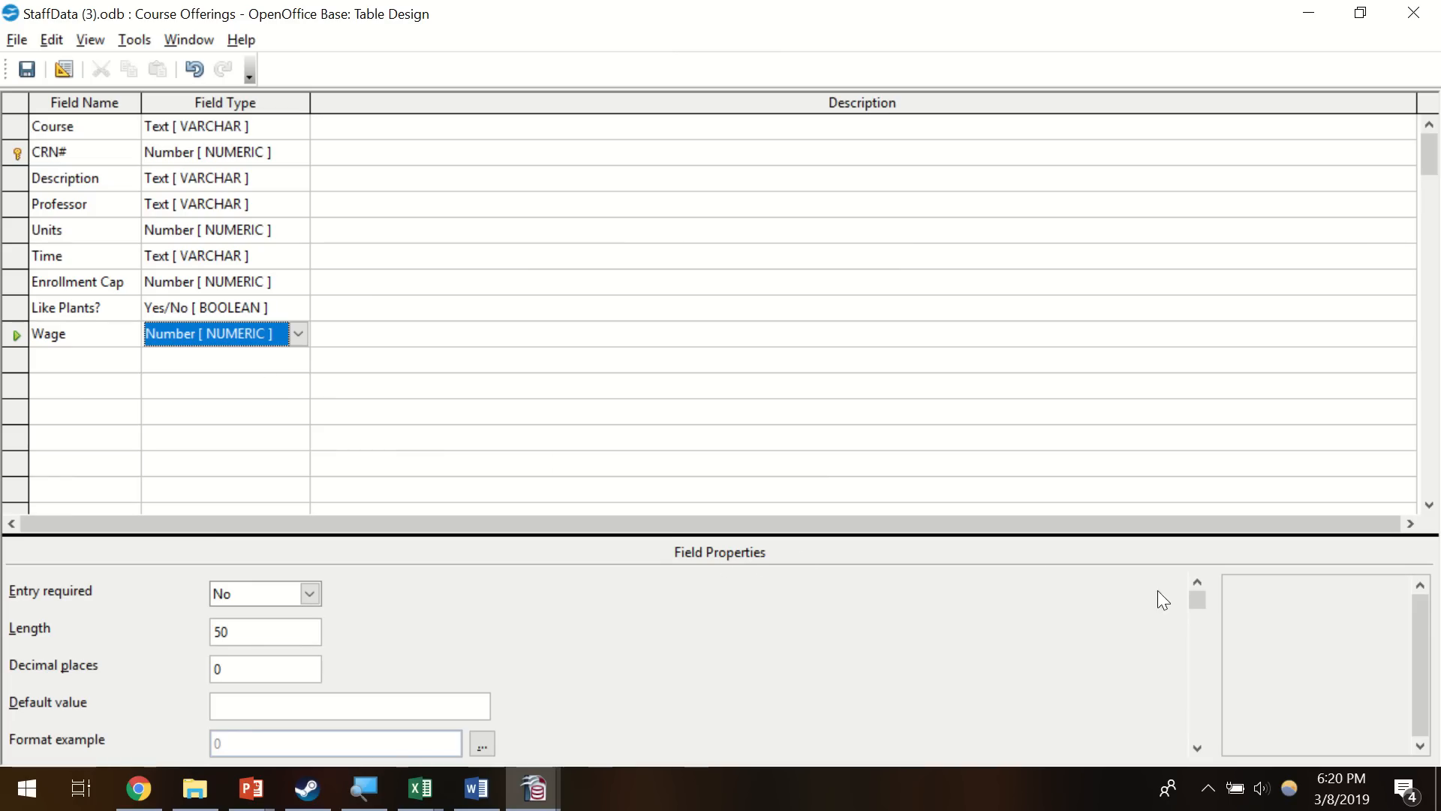
# - Format the Wage field as USD currency in the -$1,234 style, then save and close the table design
pyautogui.moveTo(1201, 717); pyautogui.dragTo(1201, 736)
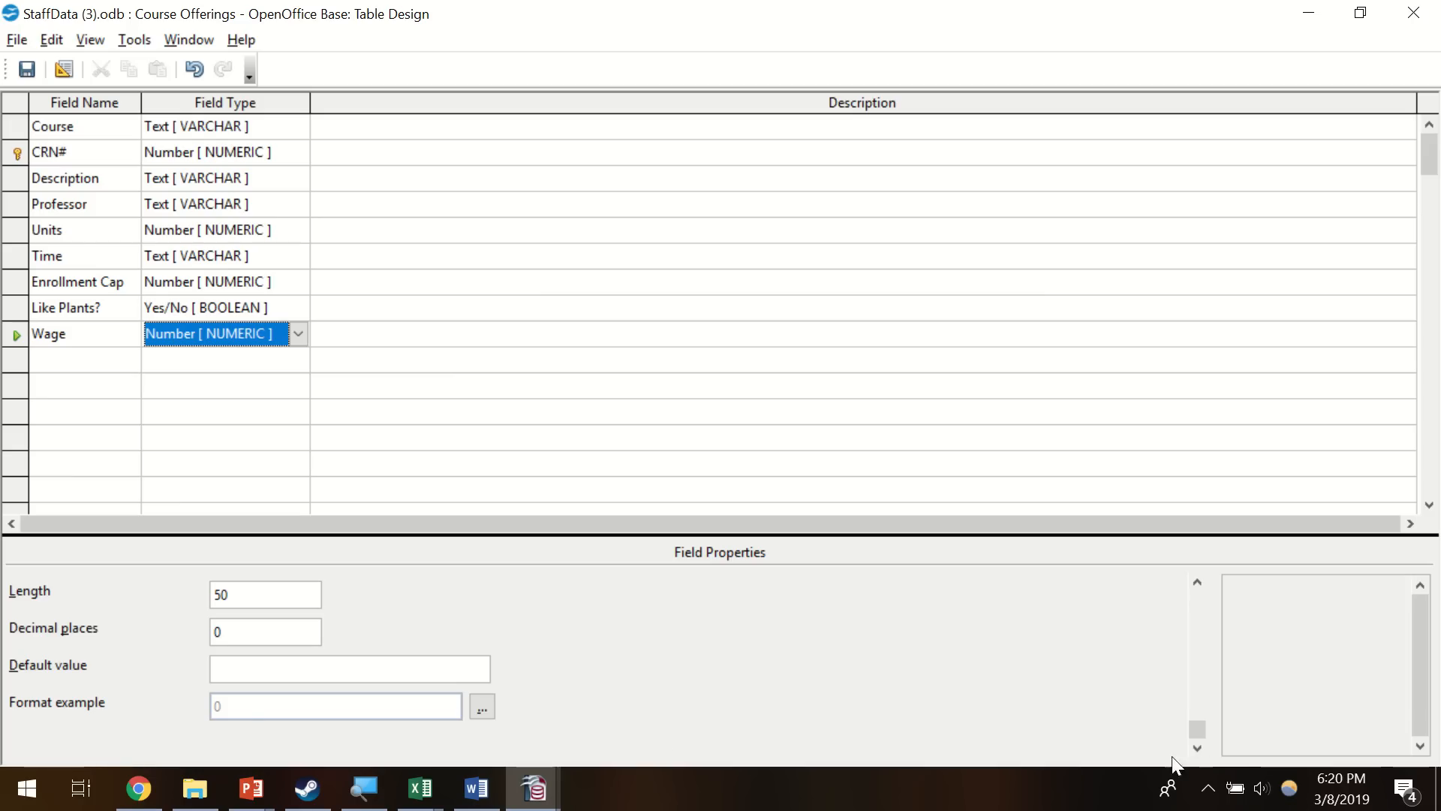
pyautogui.click(482, 708)
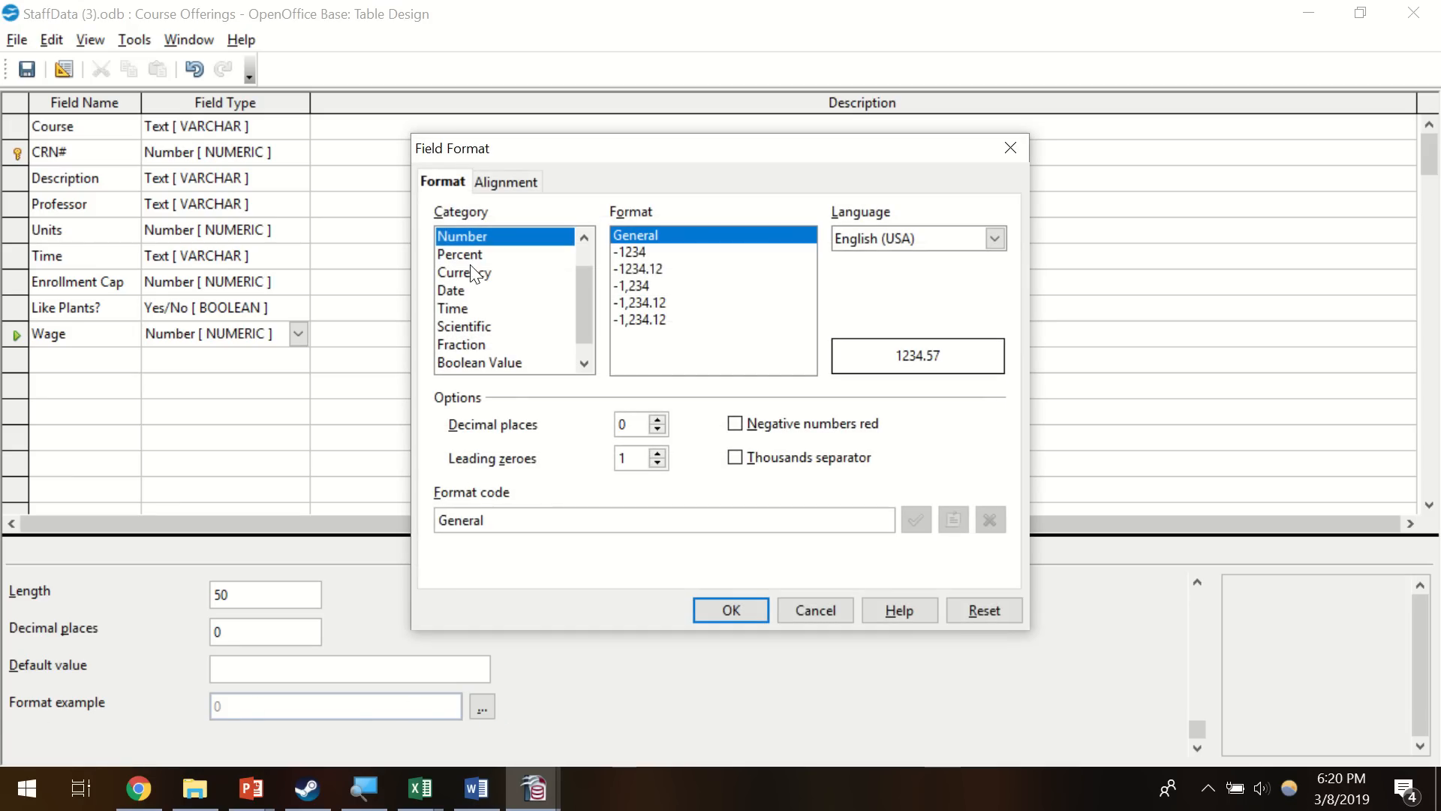
pyautogui.click(472, 273)
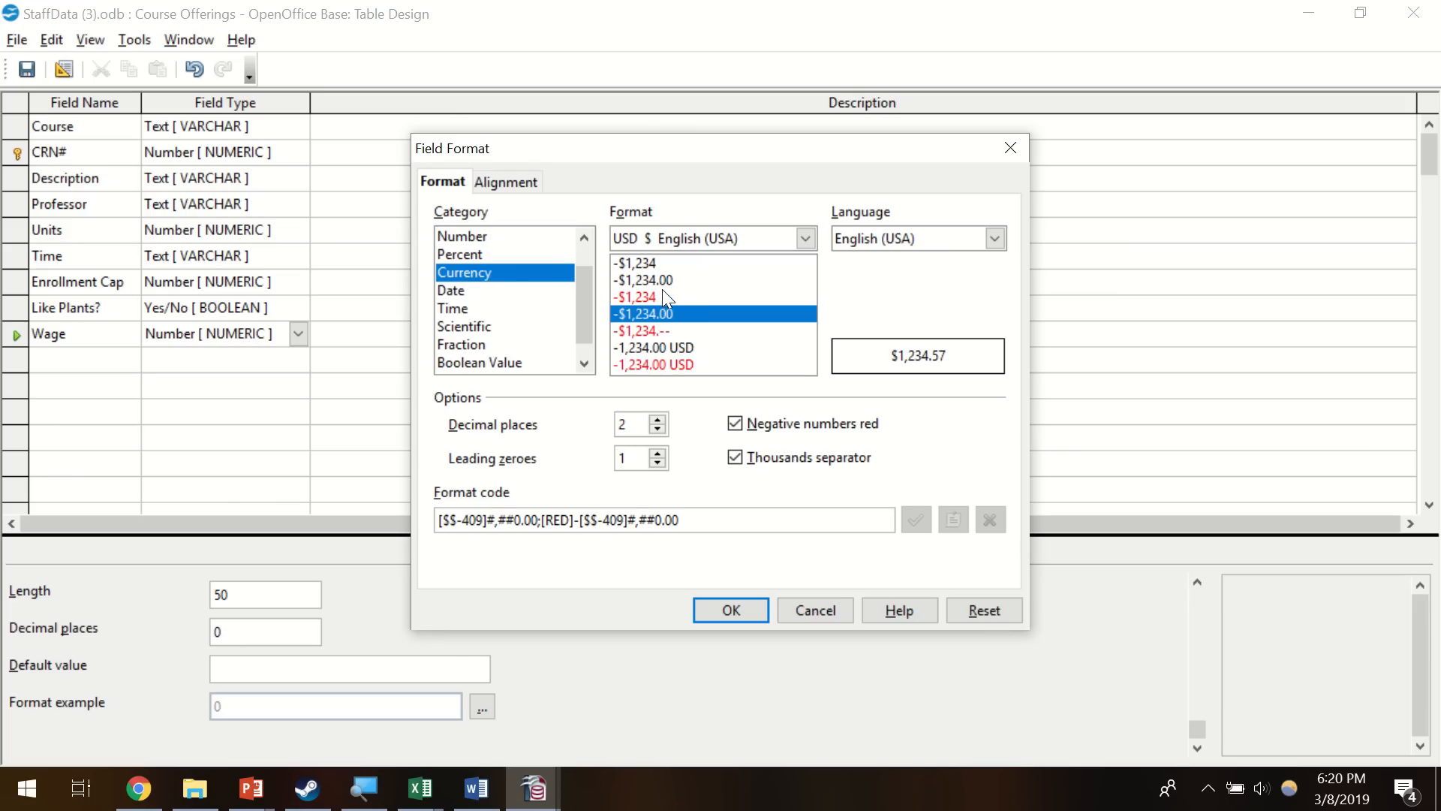
pyautogui.click(665, 264)
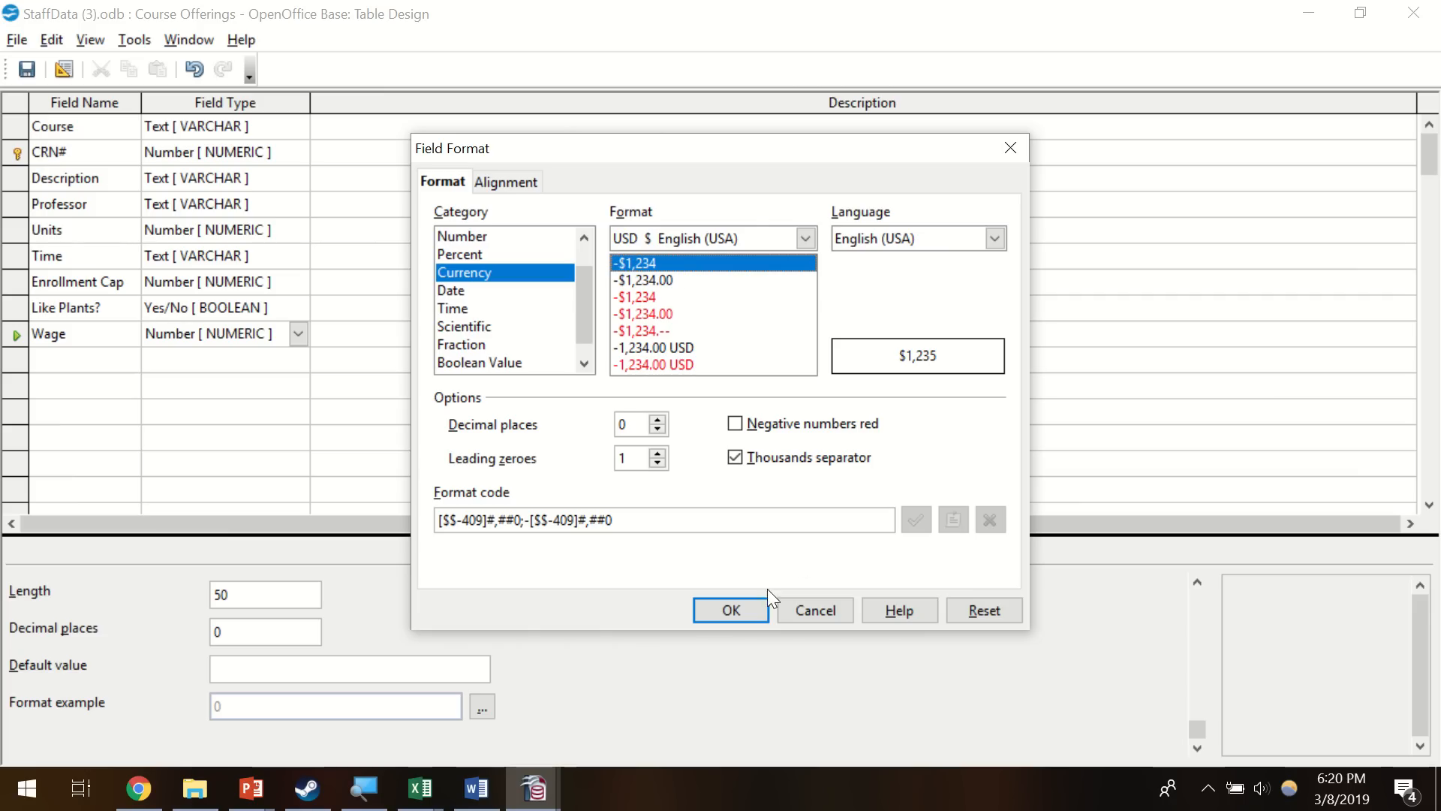
pyautogui.click(708, 609)
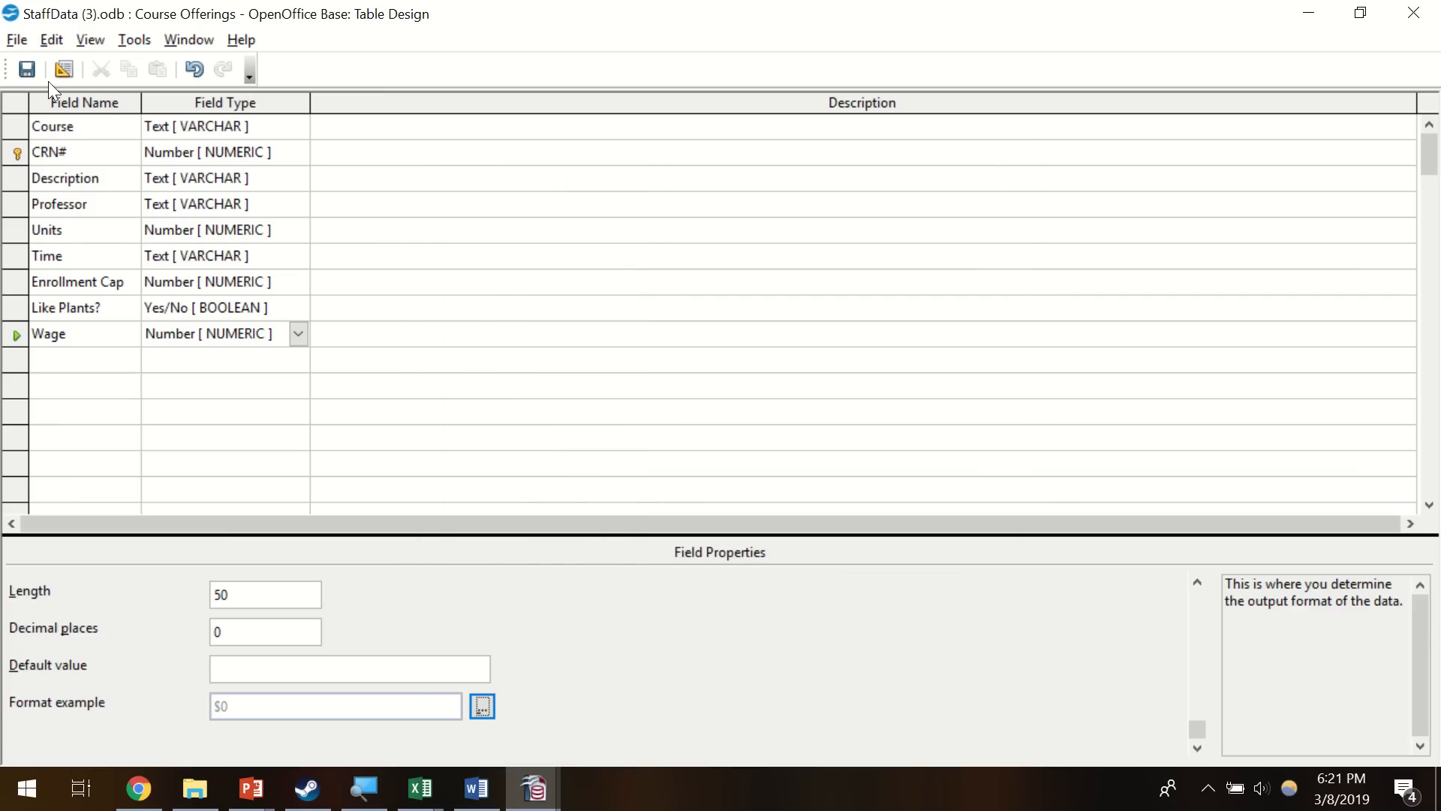
pyautogui.click(30, 69)
pyautogui.click(1414, 14)
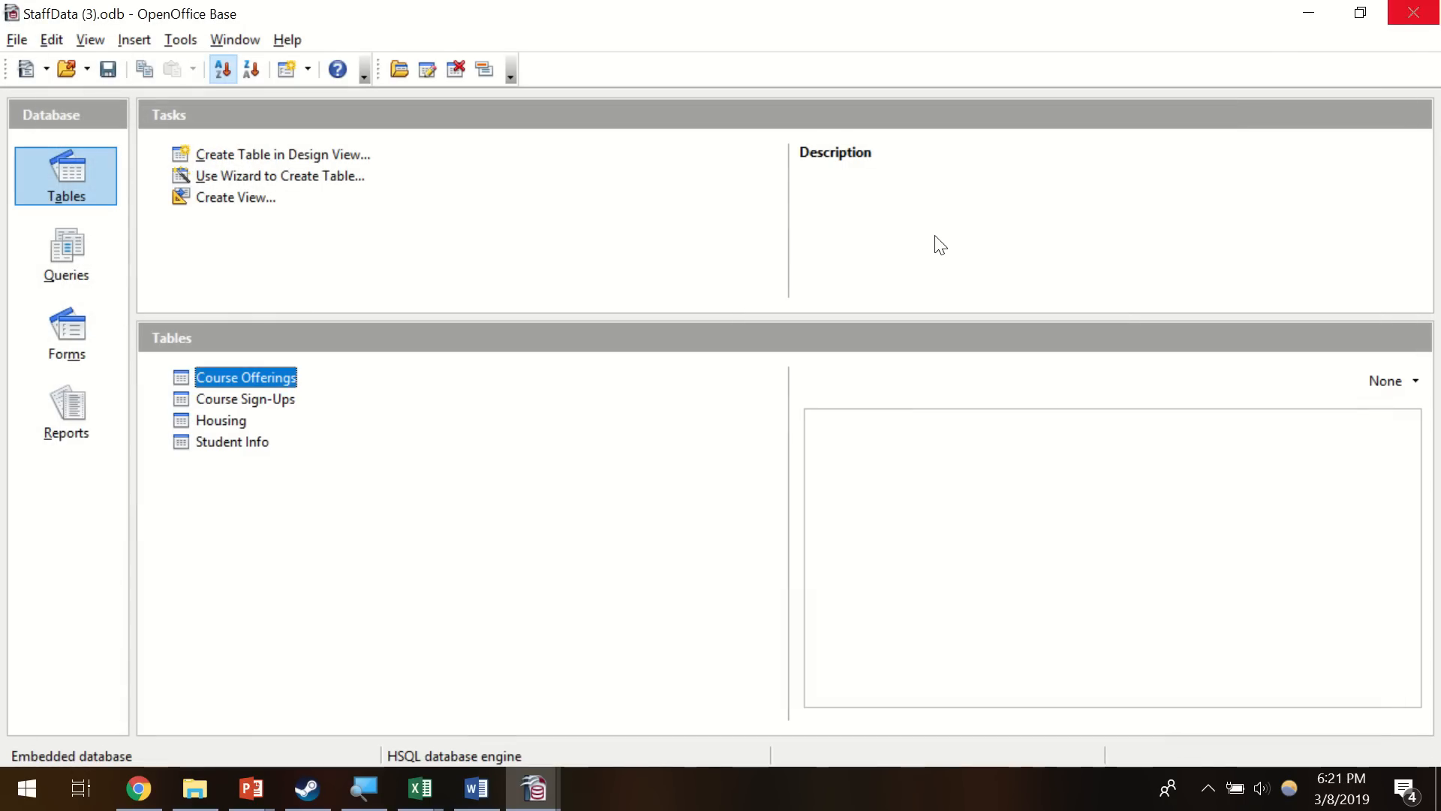
# - Open Course Offerings, enter a wage of 60000 for the course with CRN 10055, and close the table
pyautogui.doubleClick(281, 376)
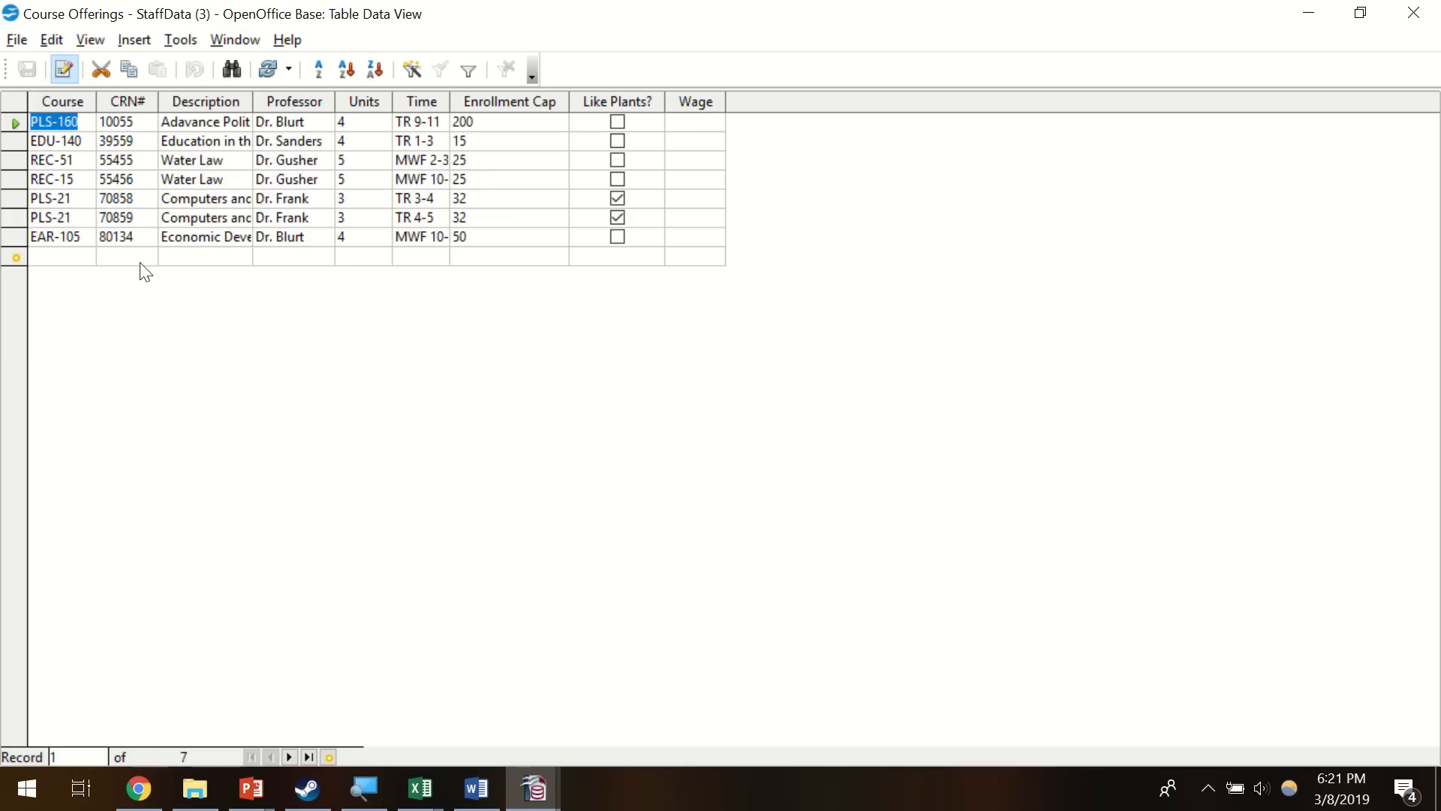
pyautogui.click(700, 109)
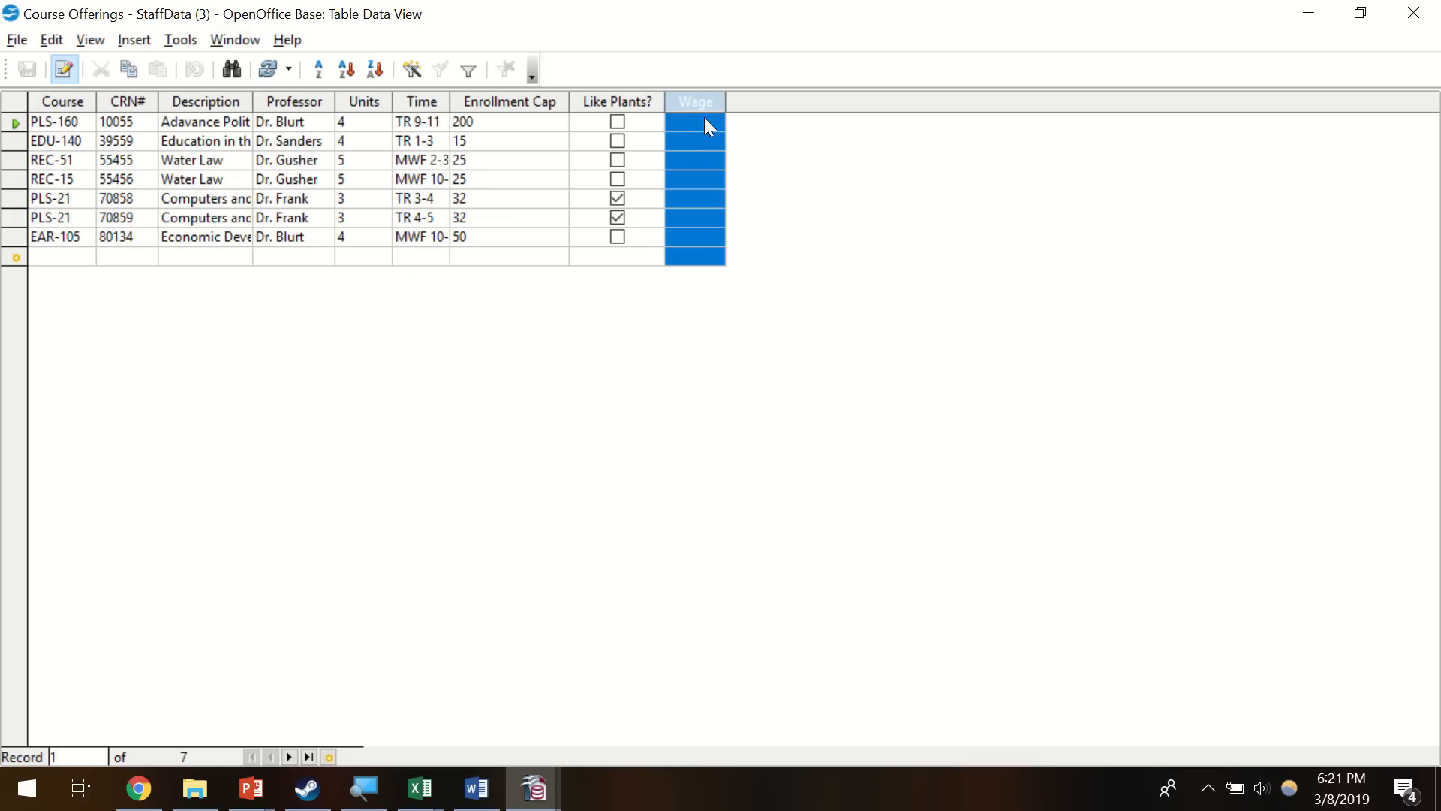
pyautogui.click(705, 122)
pyautogui.write('60000')
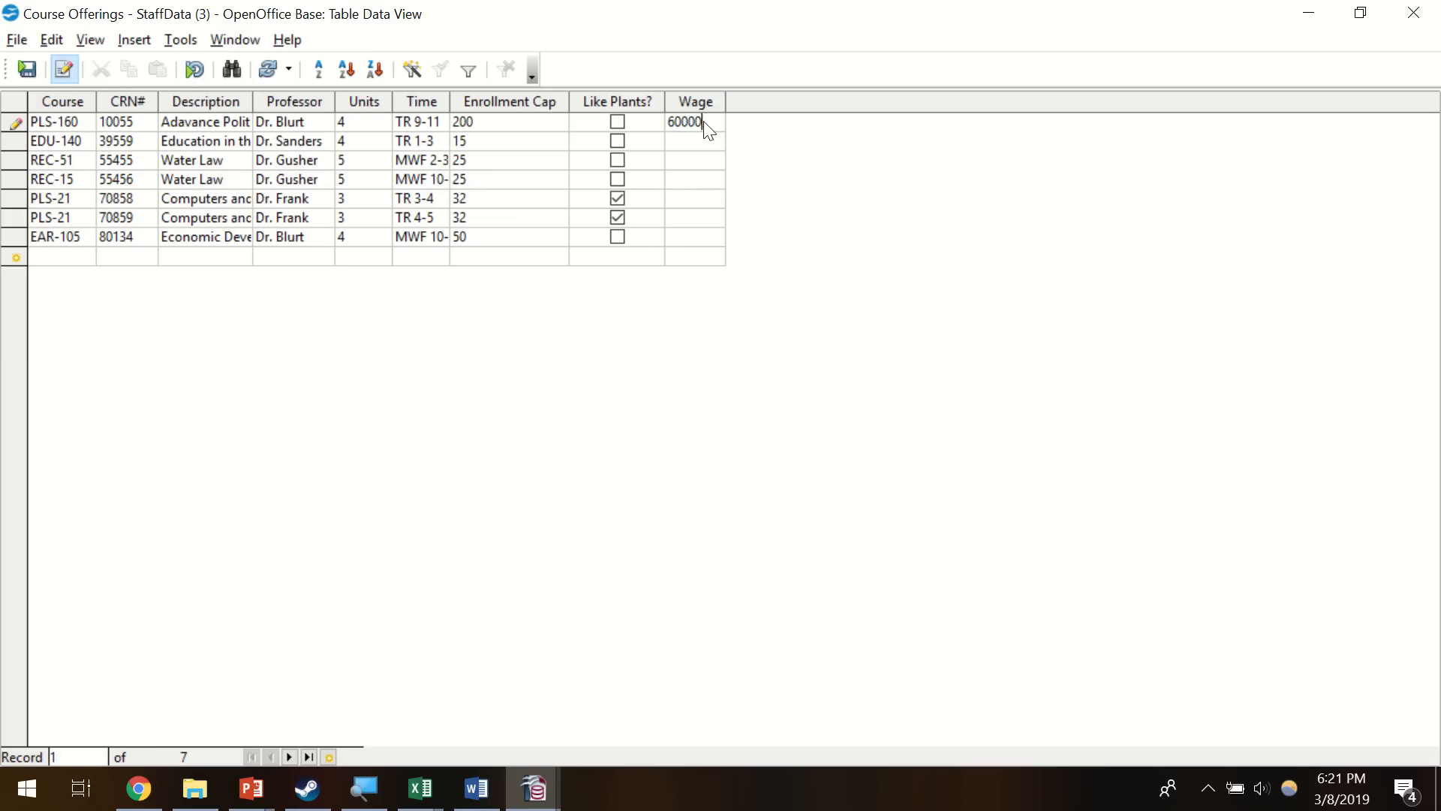
pyautogui.press('Return')
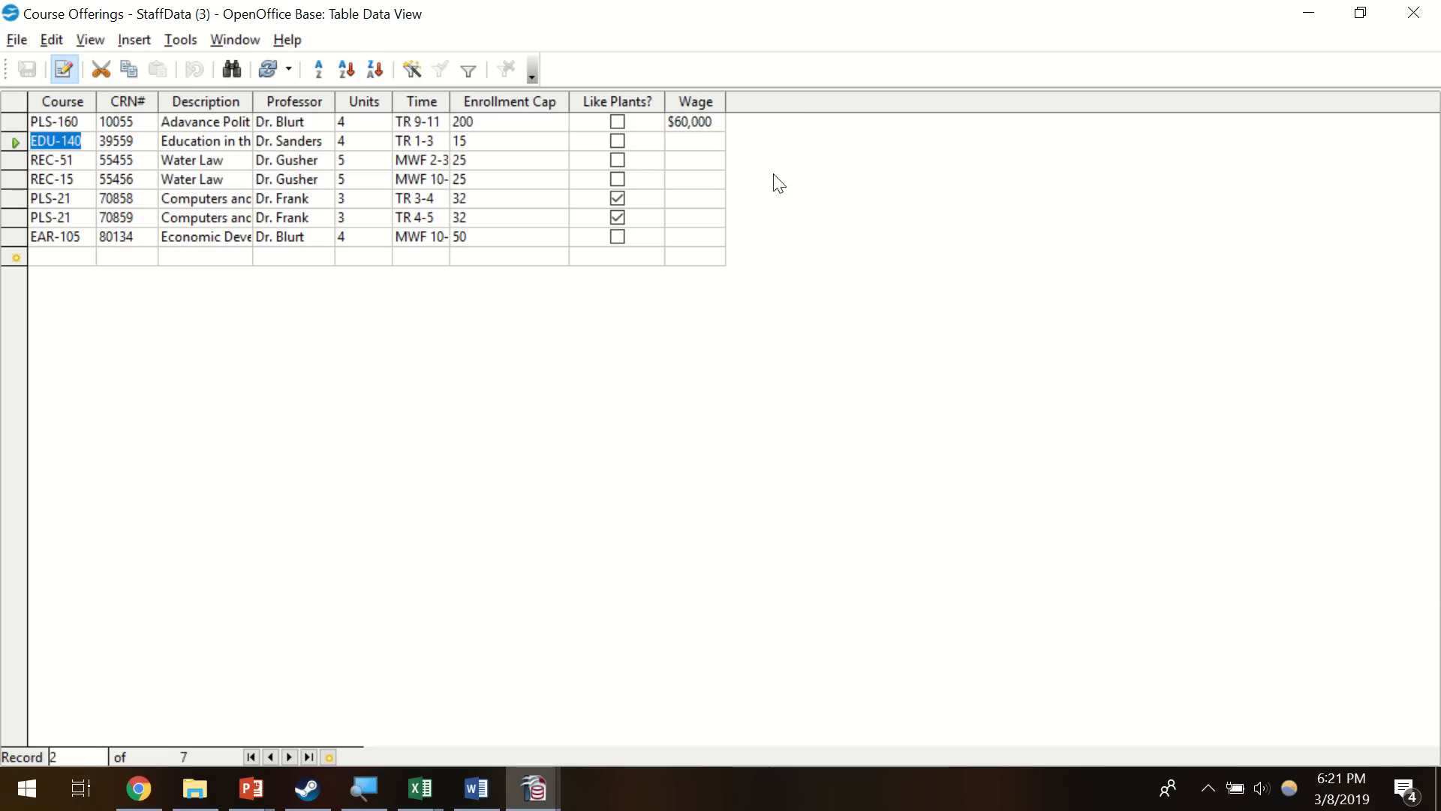
pyautogui.click(1414, 13)
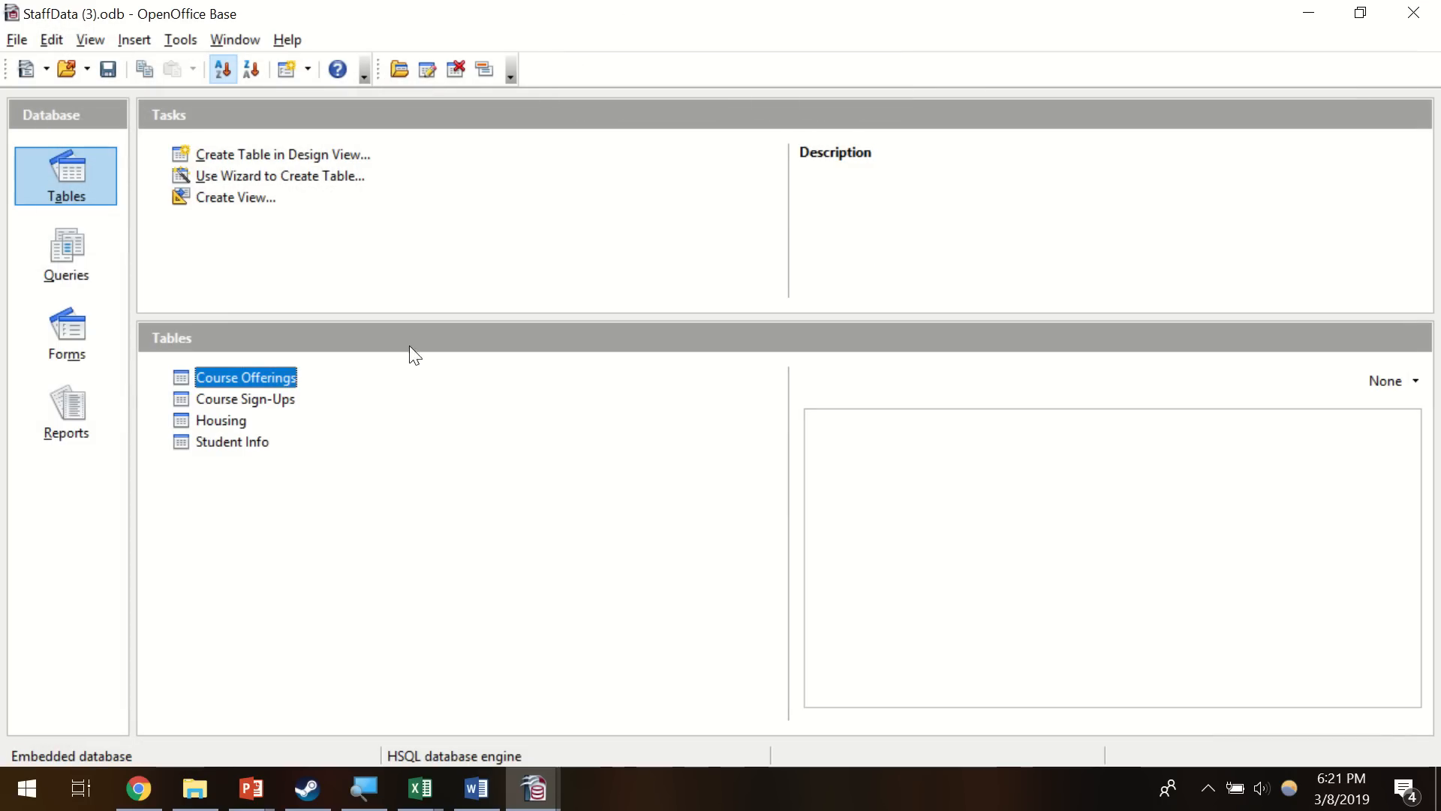
# - Open the relation design for the StaffData database's tables
pyautogui.click(87, 265)
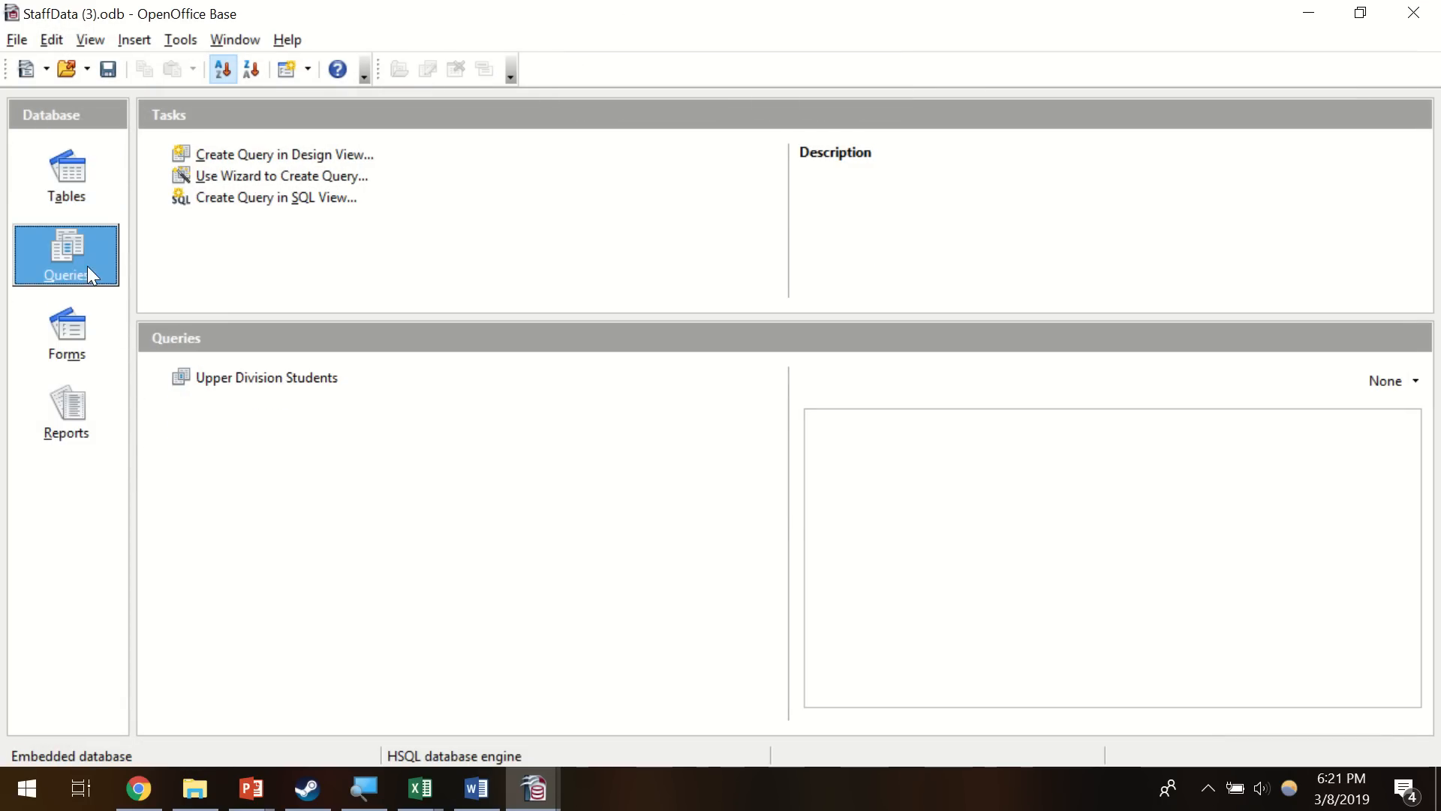
pyautogui.click(79, 197)
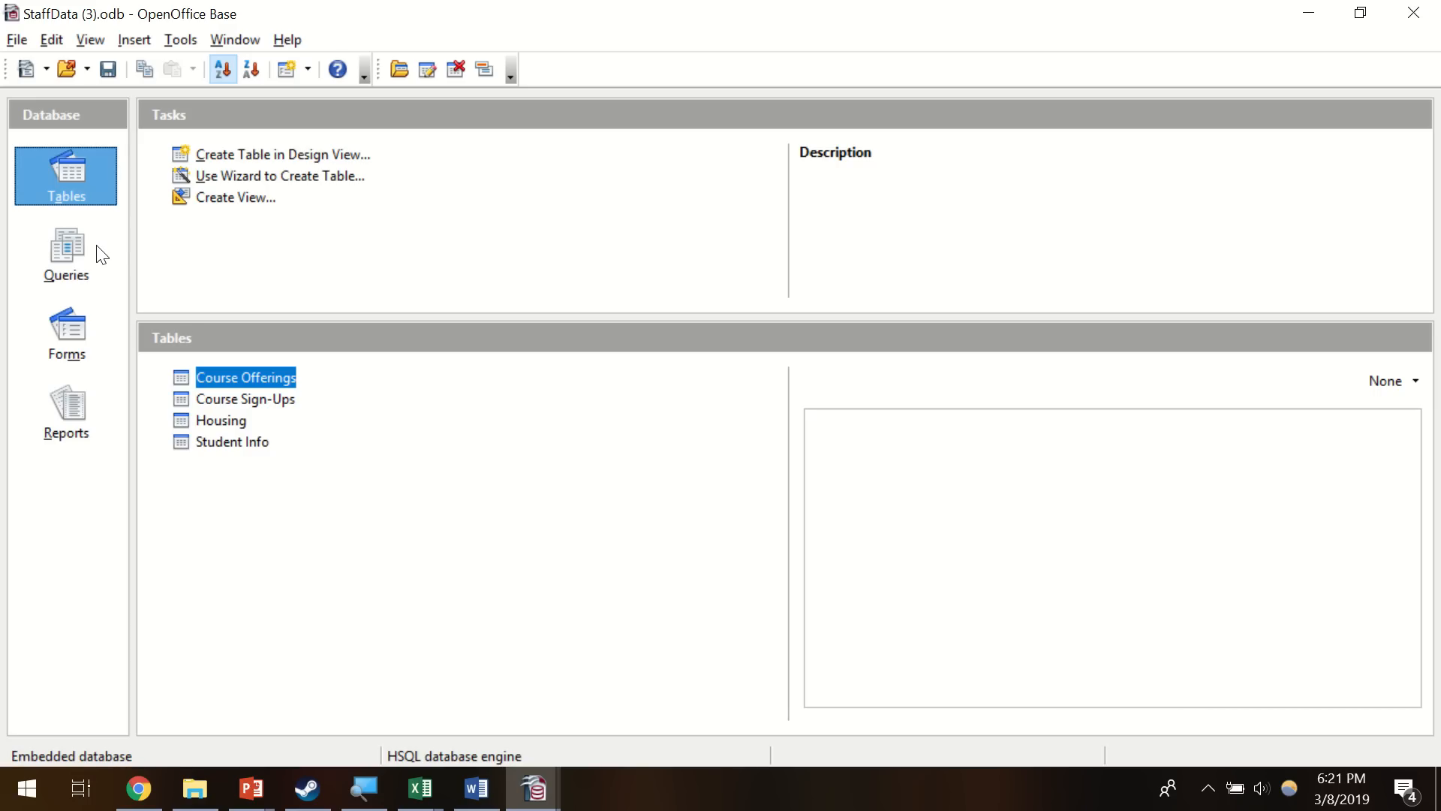
pyautogui.click(184, 40)
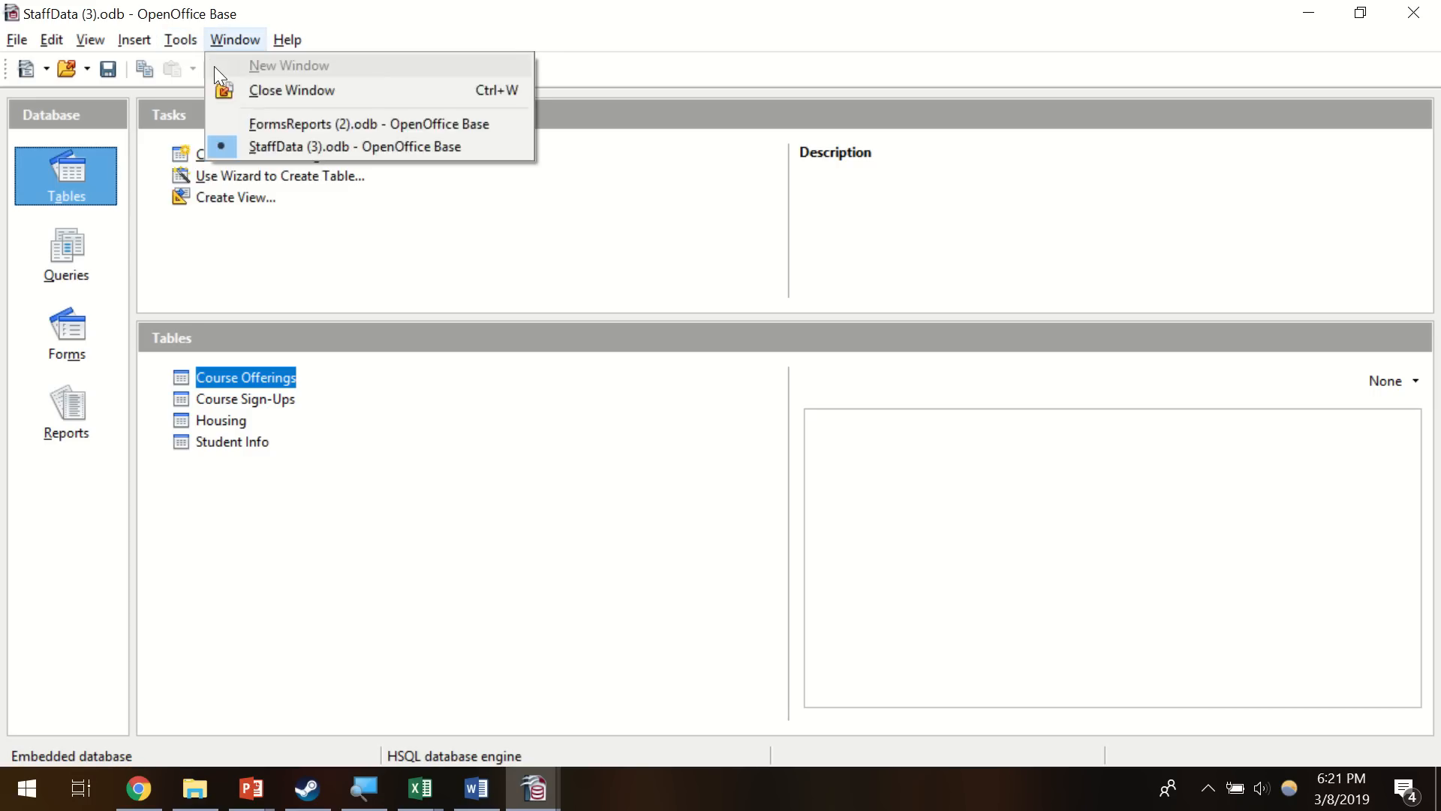
pyautogui.click(198, 64)
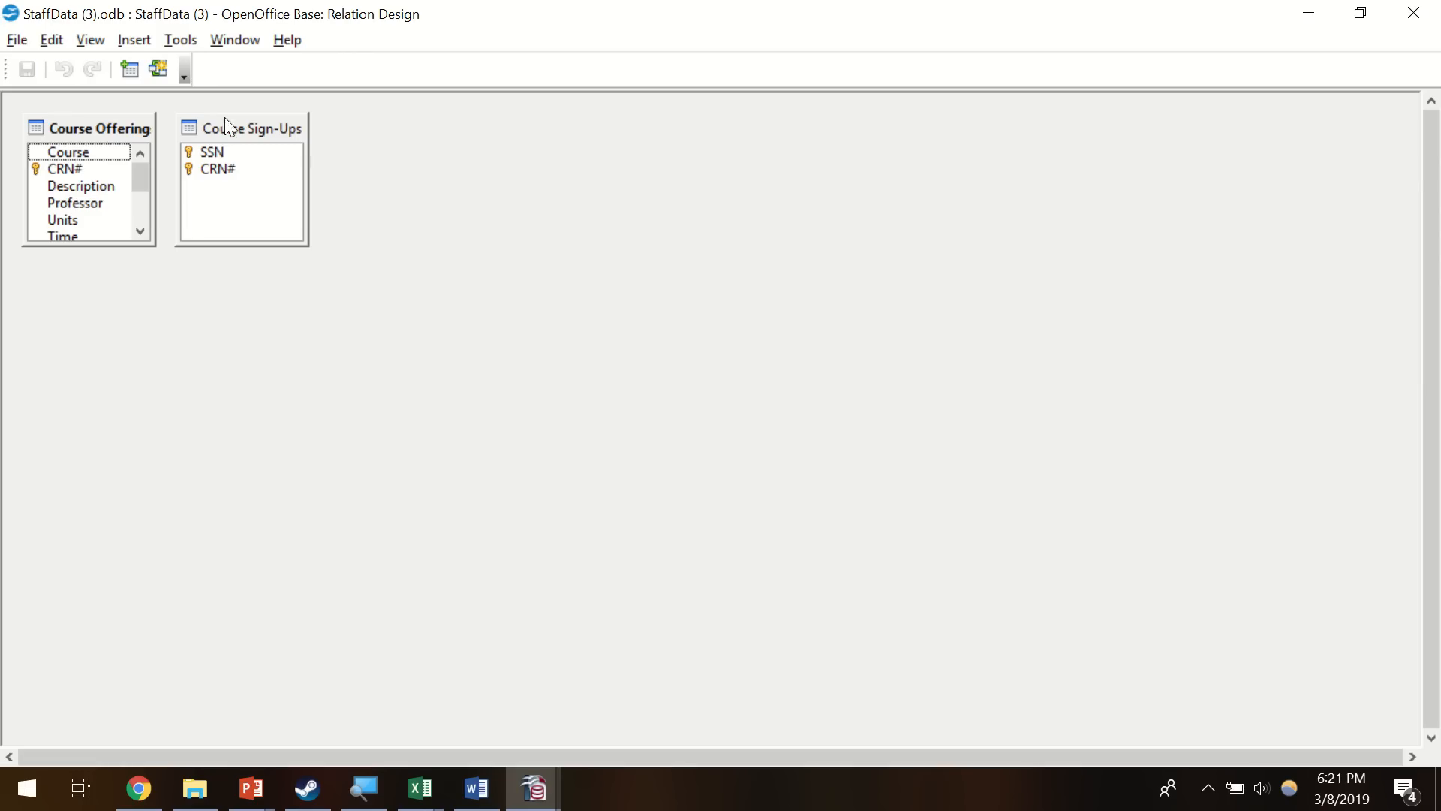
# - Delete the Course Sign-Ups and Course Offerings tables from the relation design, including their relations
pyautogui.moveTo(228, 126); pyautogui.dragTo(246, 127)
pyautogui.rightClick(246, 128)
pyautogui.click(270, 133)
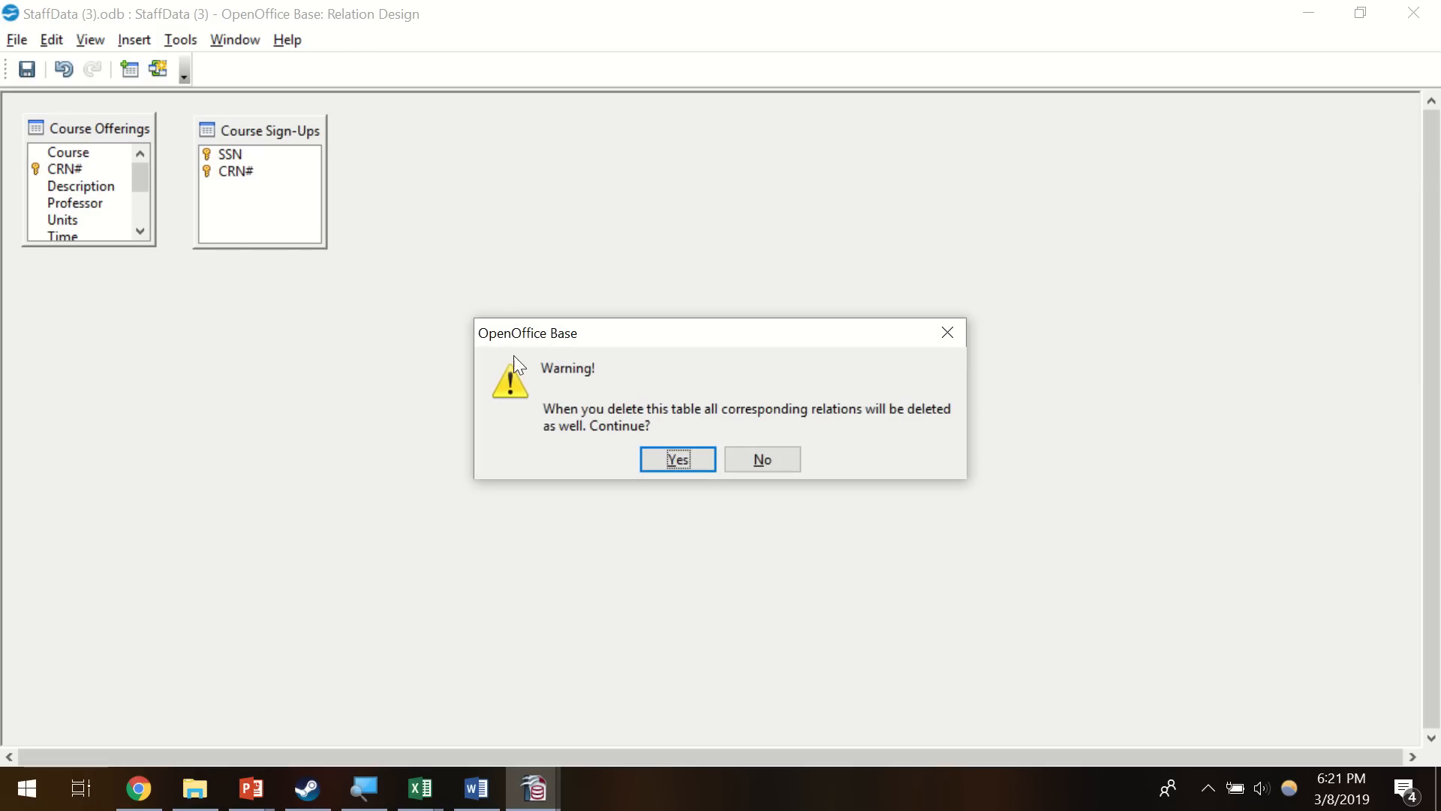
pyautogui.click(673, 444)
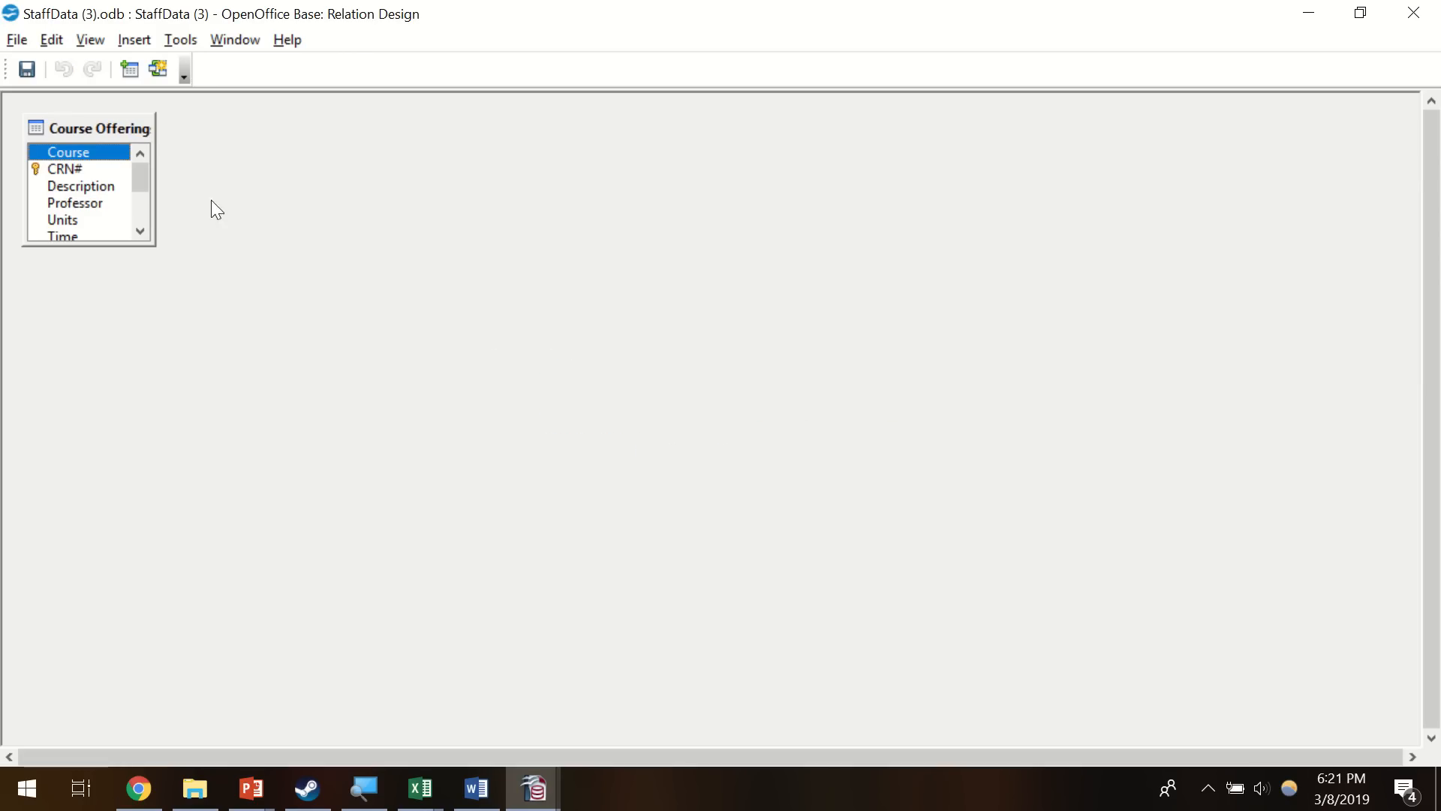
pyautogui.rightClick(96, 130)
pyautogui.click(123, 141)
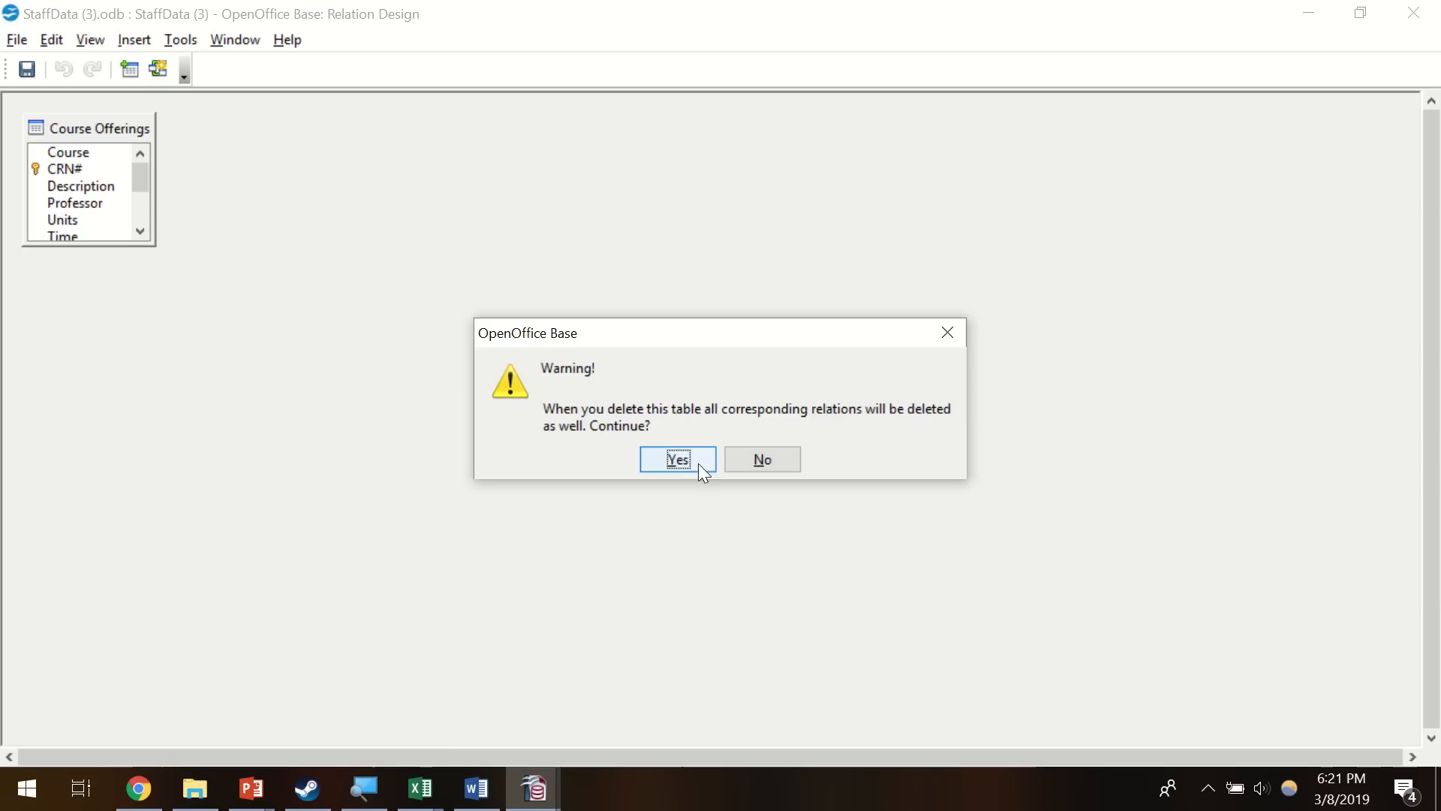
pyautogui.click(678, 459)
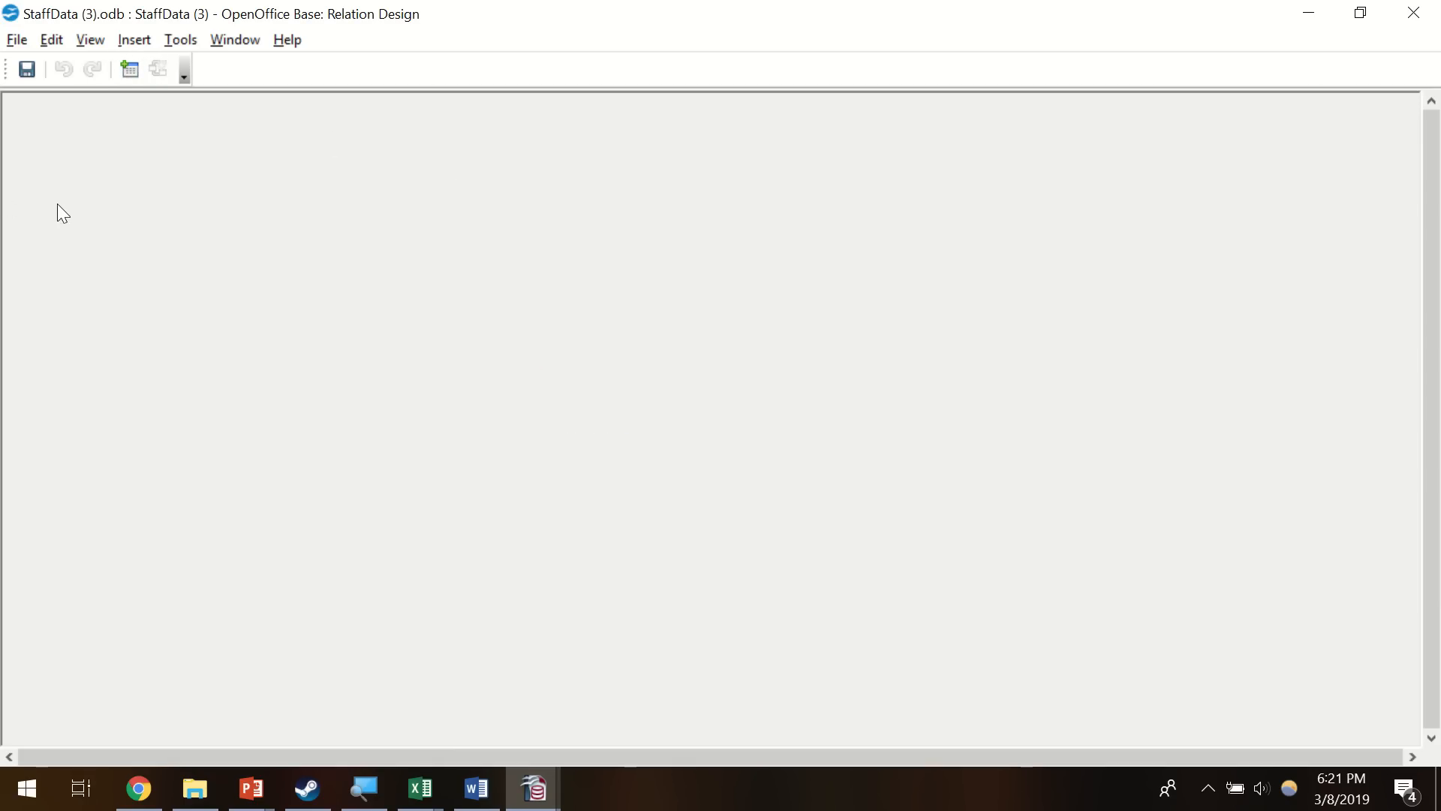
# - Add Course Offerings and Course Sign-Ups to the relation design and move Course Sign-Ups farther away from Course Offerings
pyautogui.click(129, 69)
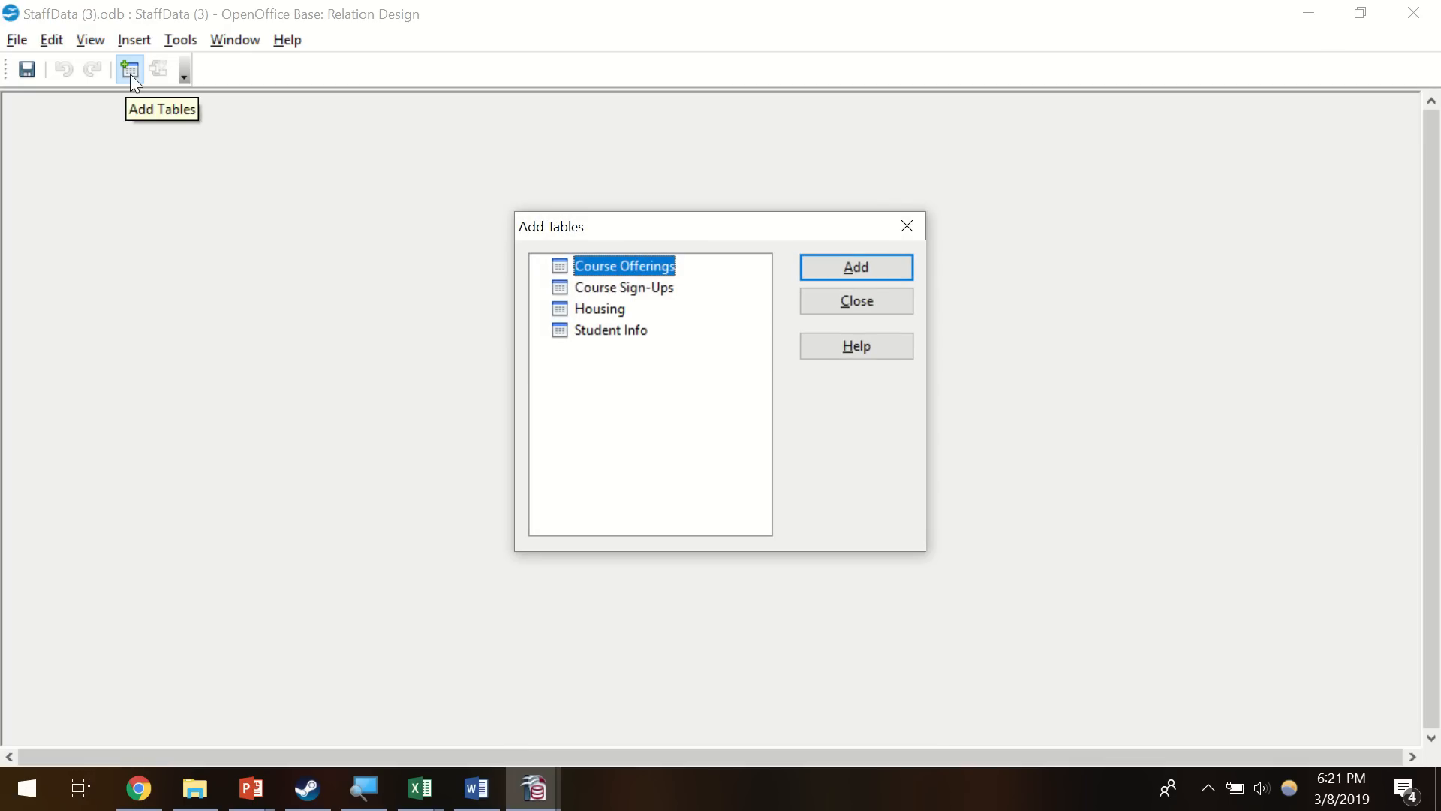
pyautogui.doubleClick(647, 267)
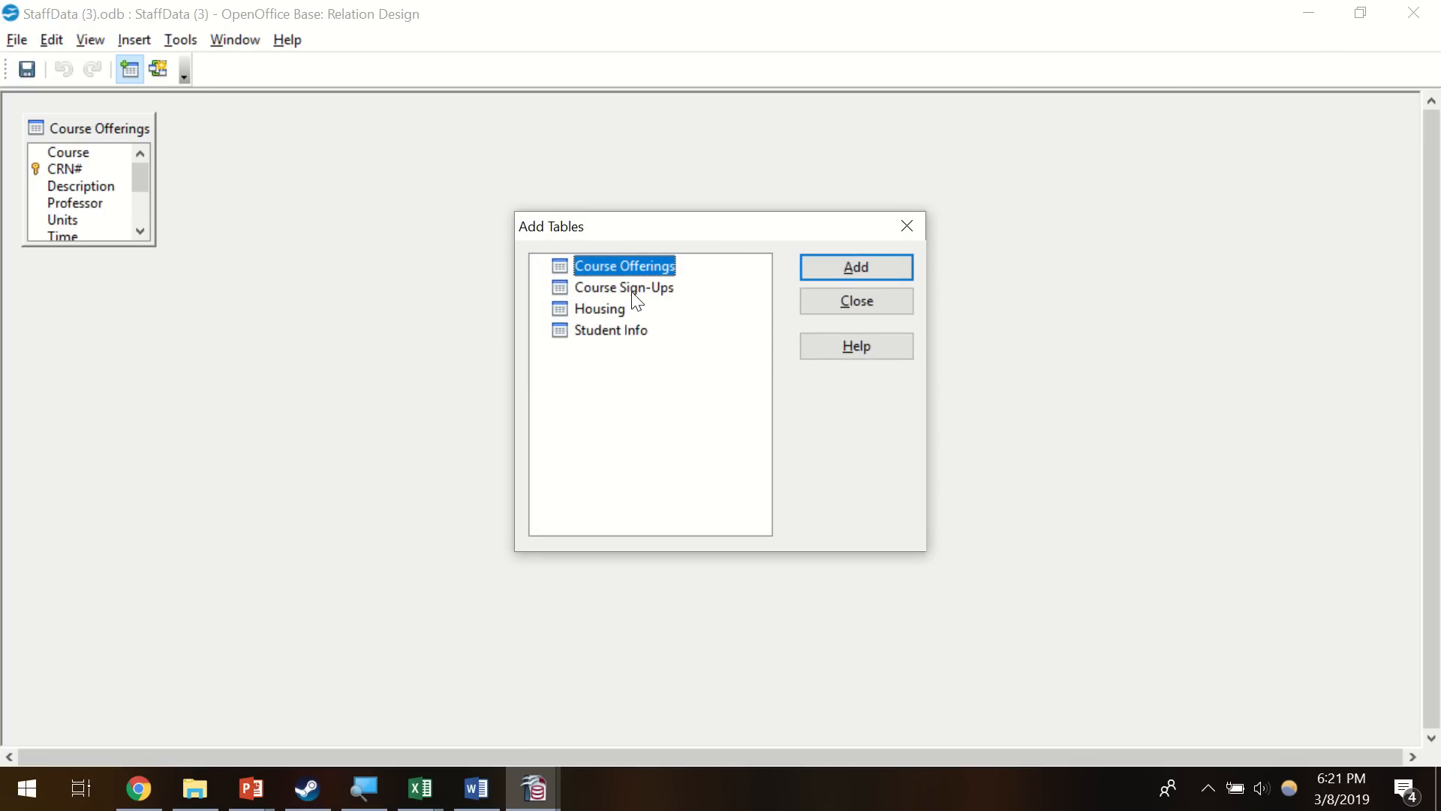
pyautogui.doubleClick(635, 290)
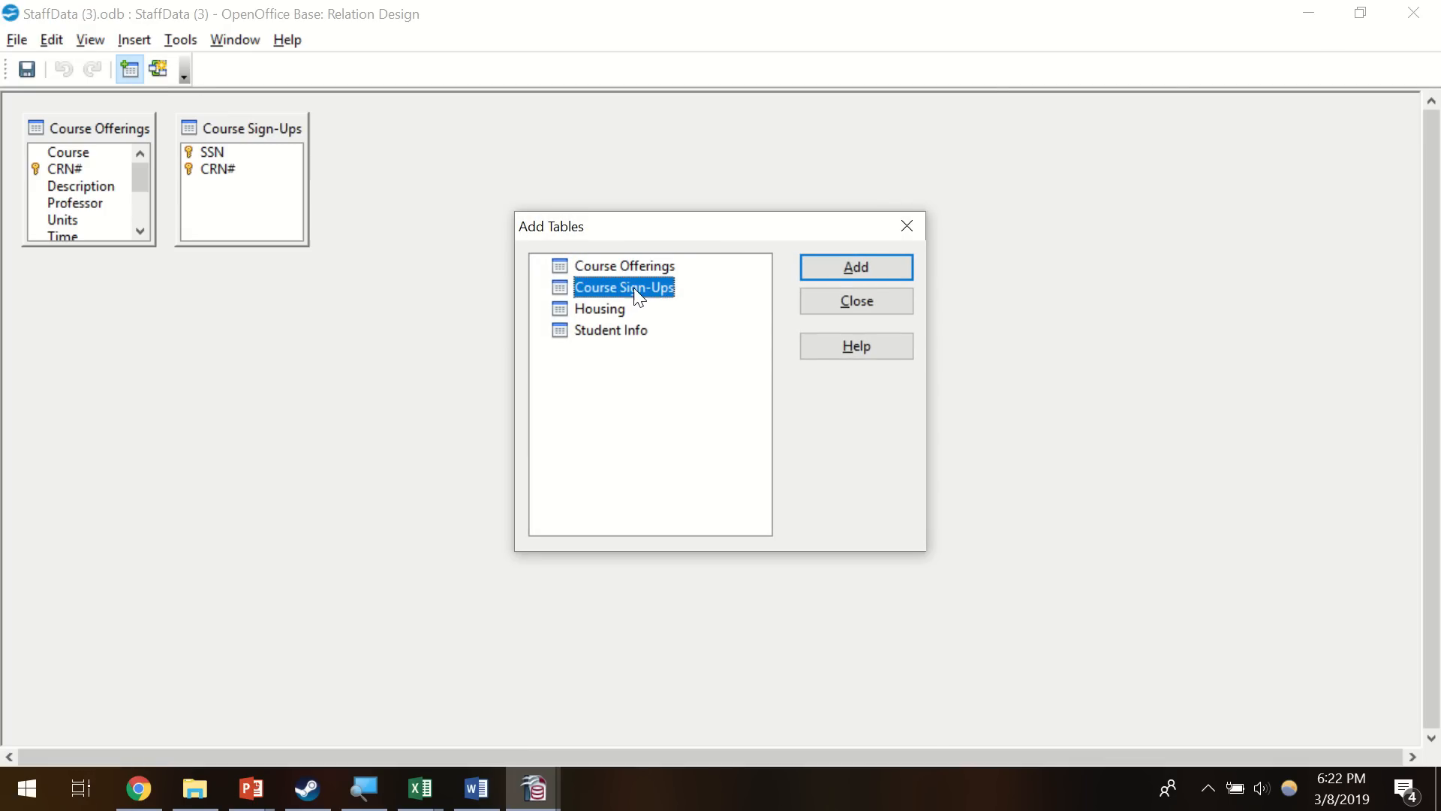
pyautogui.click(907, 227)
pyautogui.moveTo(270, 131); pyautogui.dragTo(360, 129)
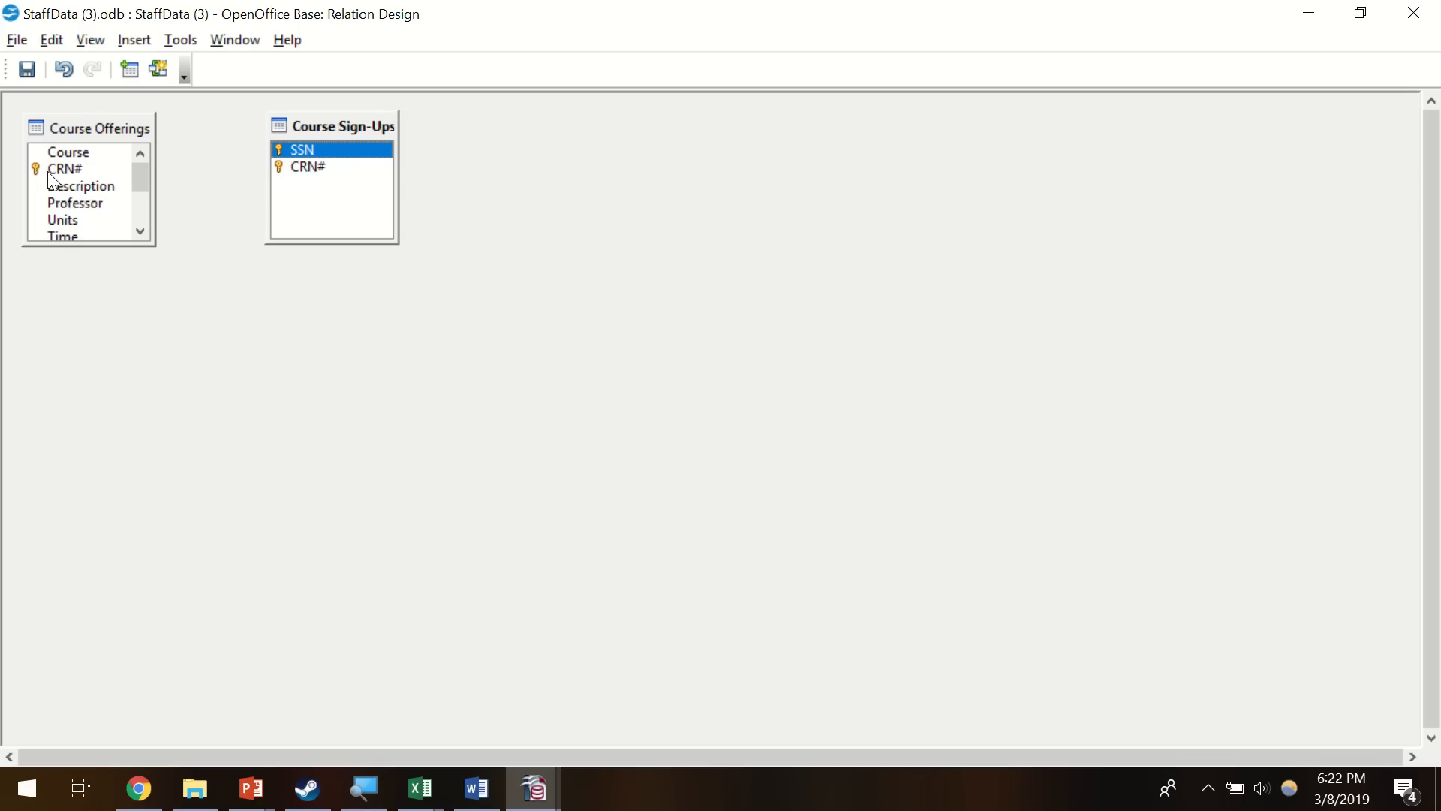
# - Compare the CRN# key field in Course Offerings with the CRN# key field in Course Sign-Ups
pyautogui.click(306, 168)
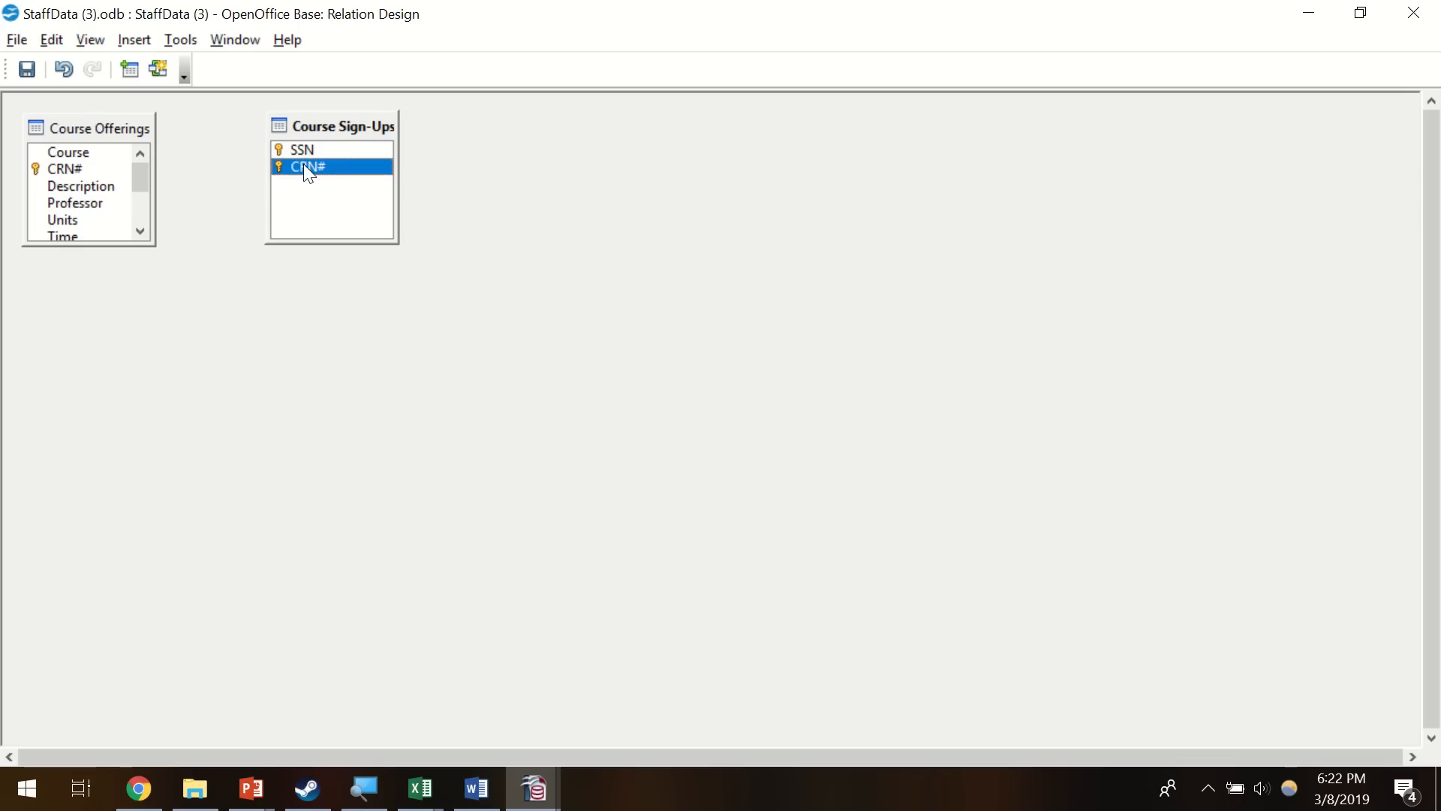
pyautogui.click(58, 166)
pyautogui.click(310, 169)
pyautogui.click(66, 165)
pyautogui.click(306, 166)
pyautogui.click(57, 168)
pyautogui.click(306, 168)
pyautogui.click(39, 173)
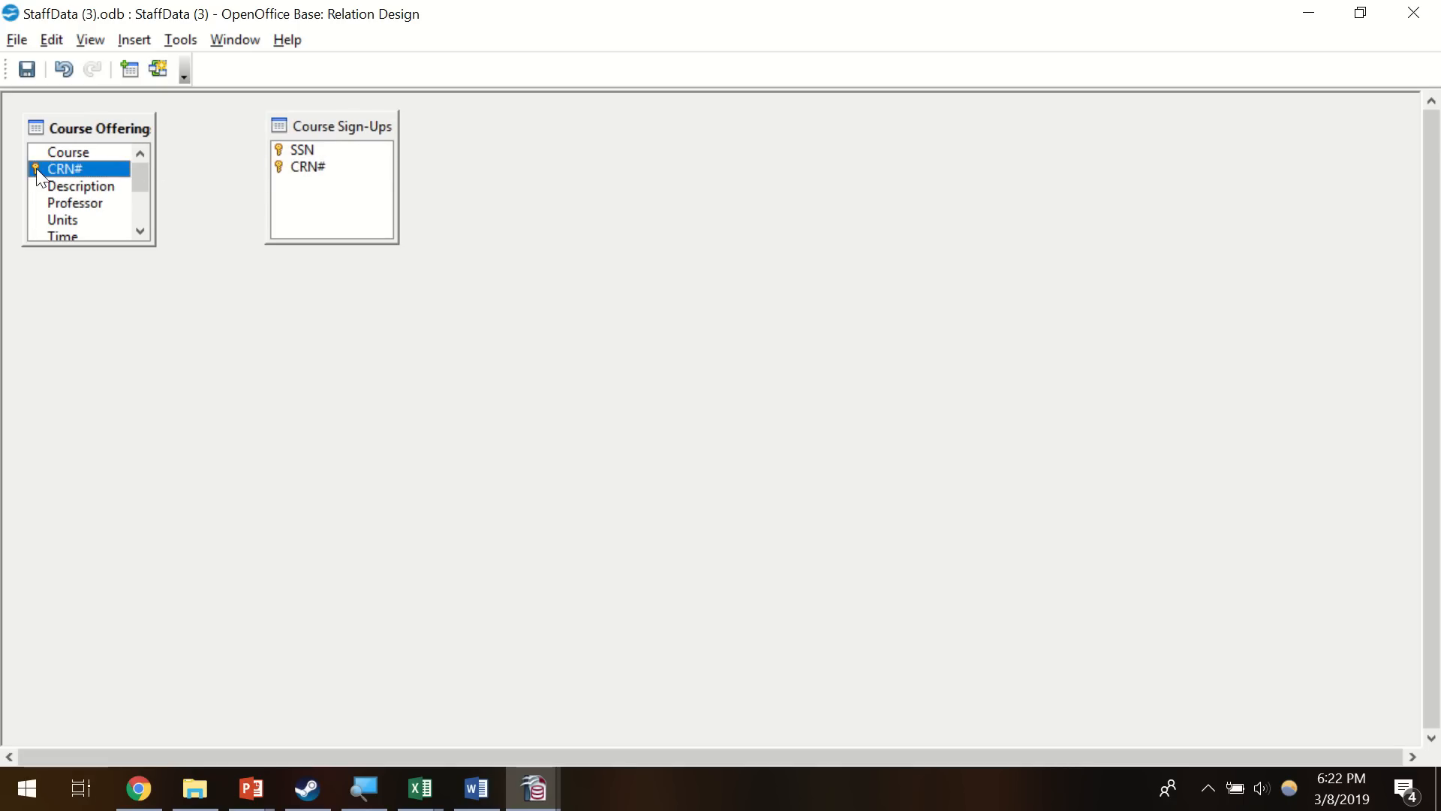
pyautogui.click(297, 169)
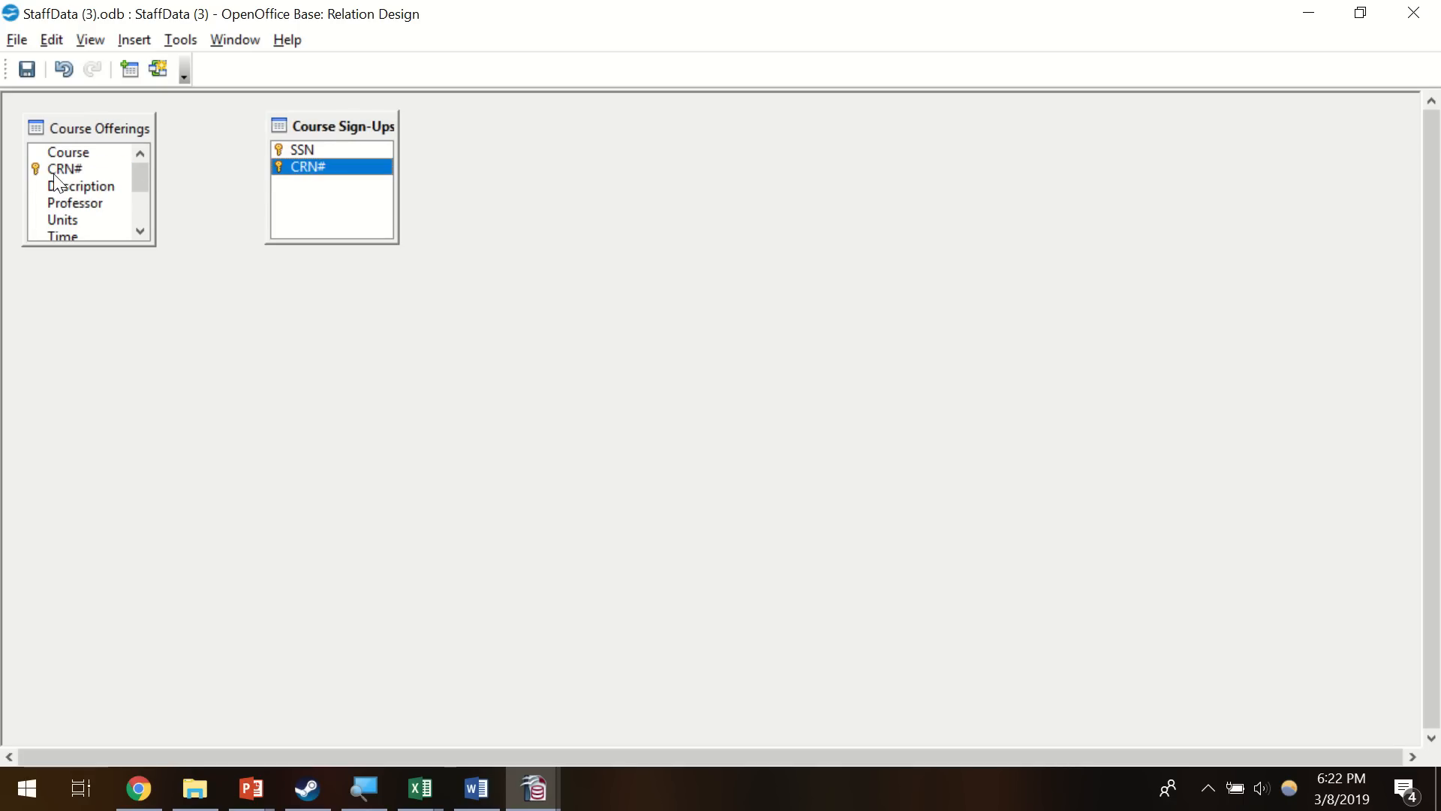
# - Adjust the positions of Course Offerings and Course Sign-Ups so they sit level with a gap between them
pyautogui.moveTo(87, 133); pyautogui.dragTo(88, 129)
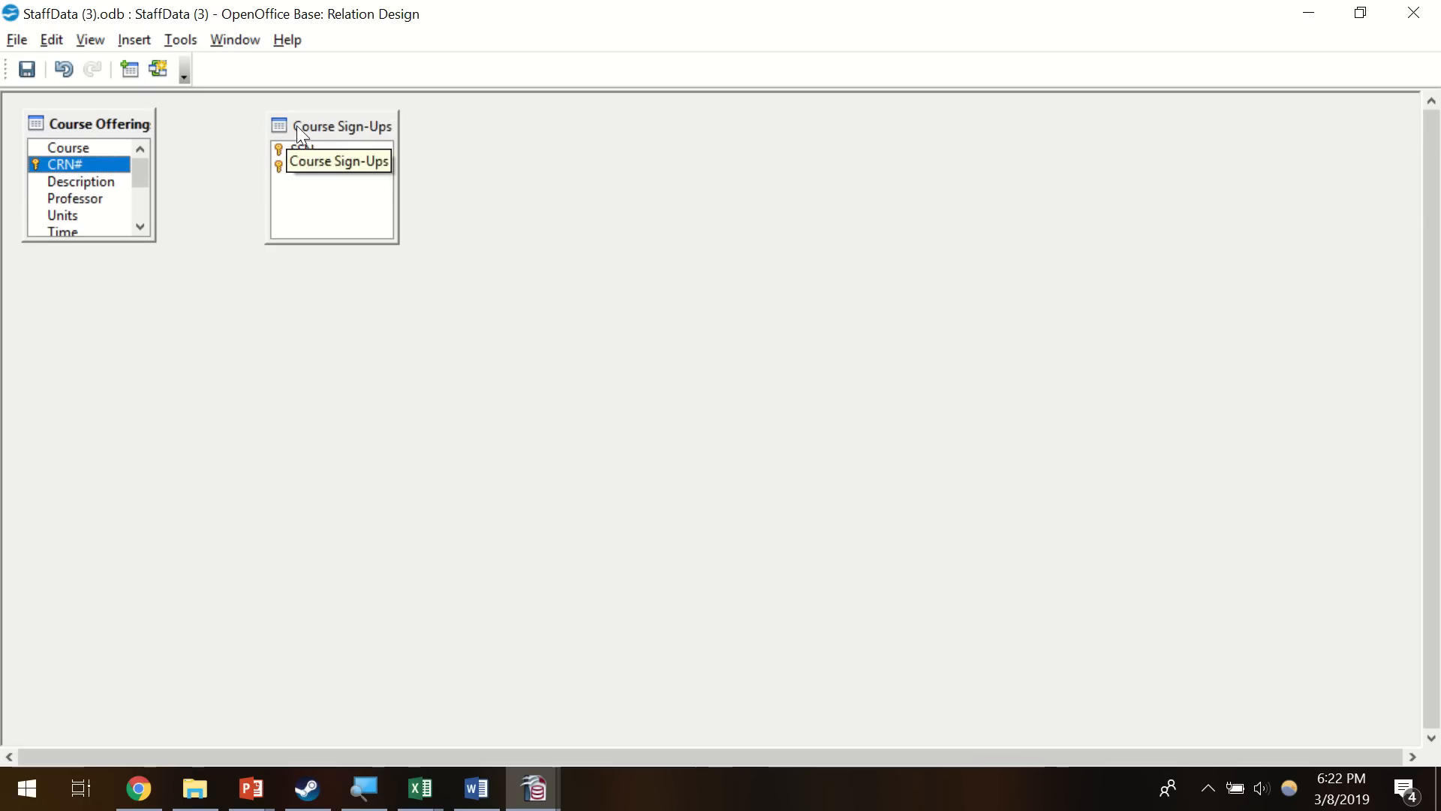
pyautogui.moveTo(295, 125); pyautogui.dragTo(281, 127)
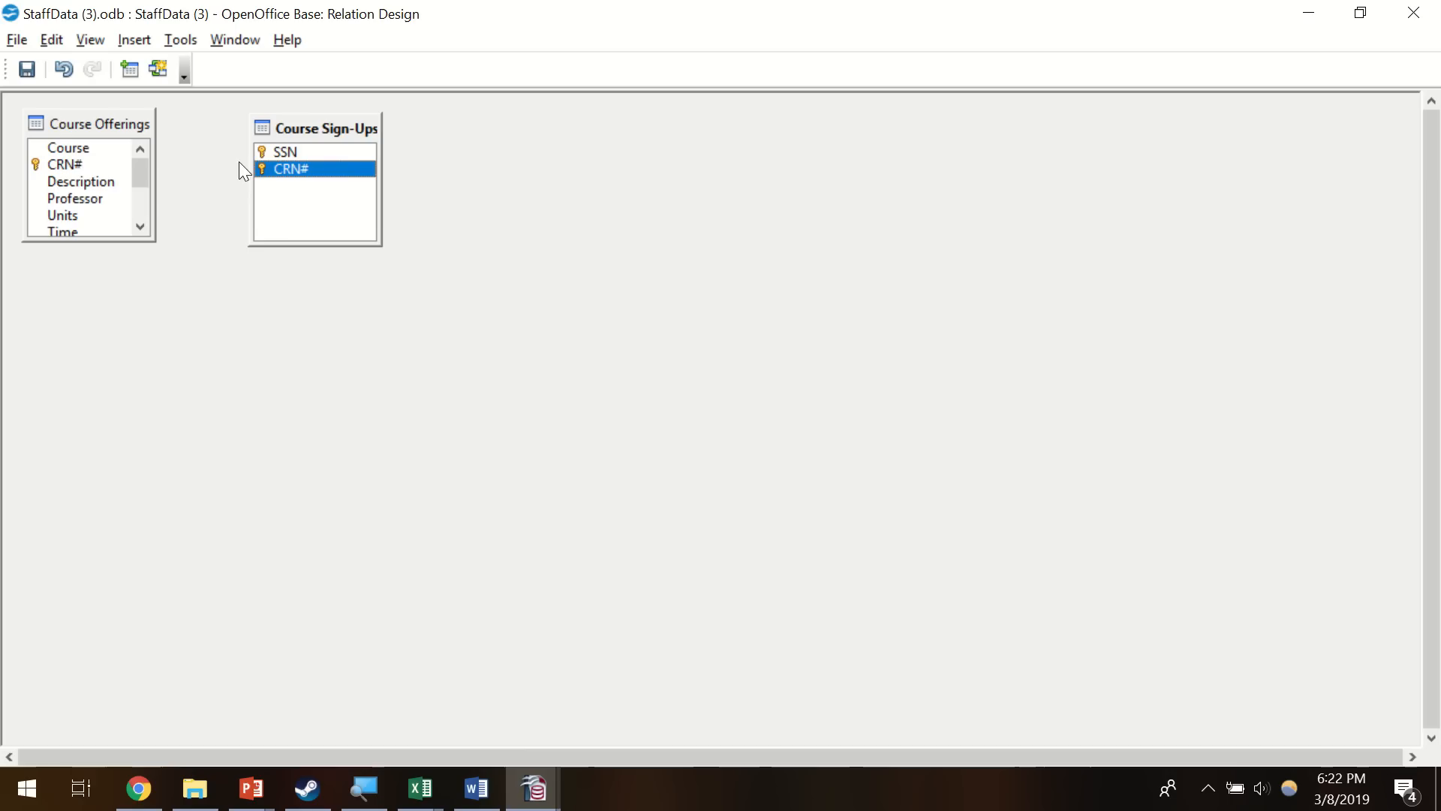
pyautogui.moveTo(312, 129); pyautogui.dragTo(329, 125)
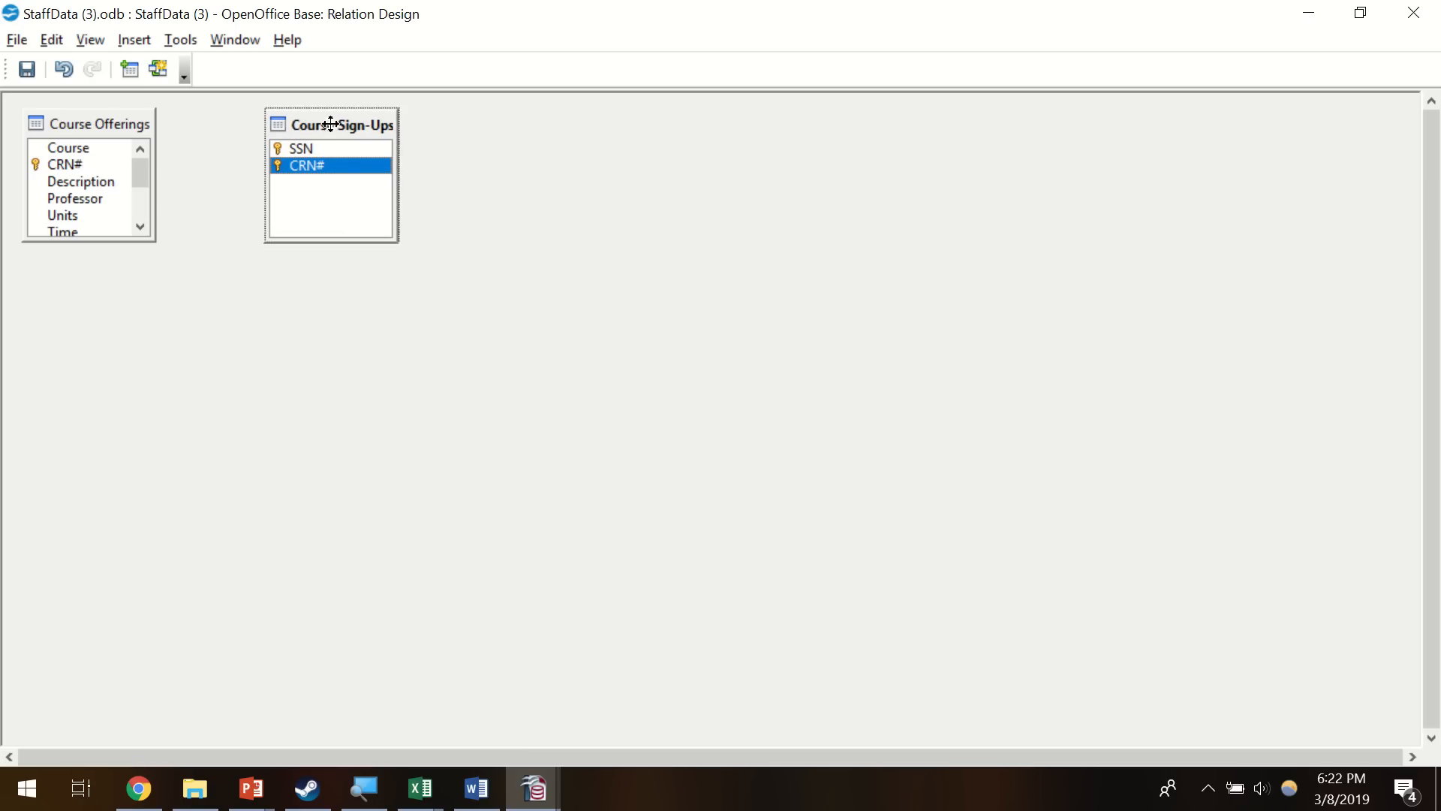
pyautogui.moveTo(330, 126); pyautogui.dragTo(331, 123)
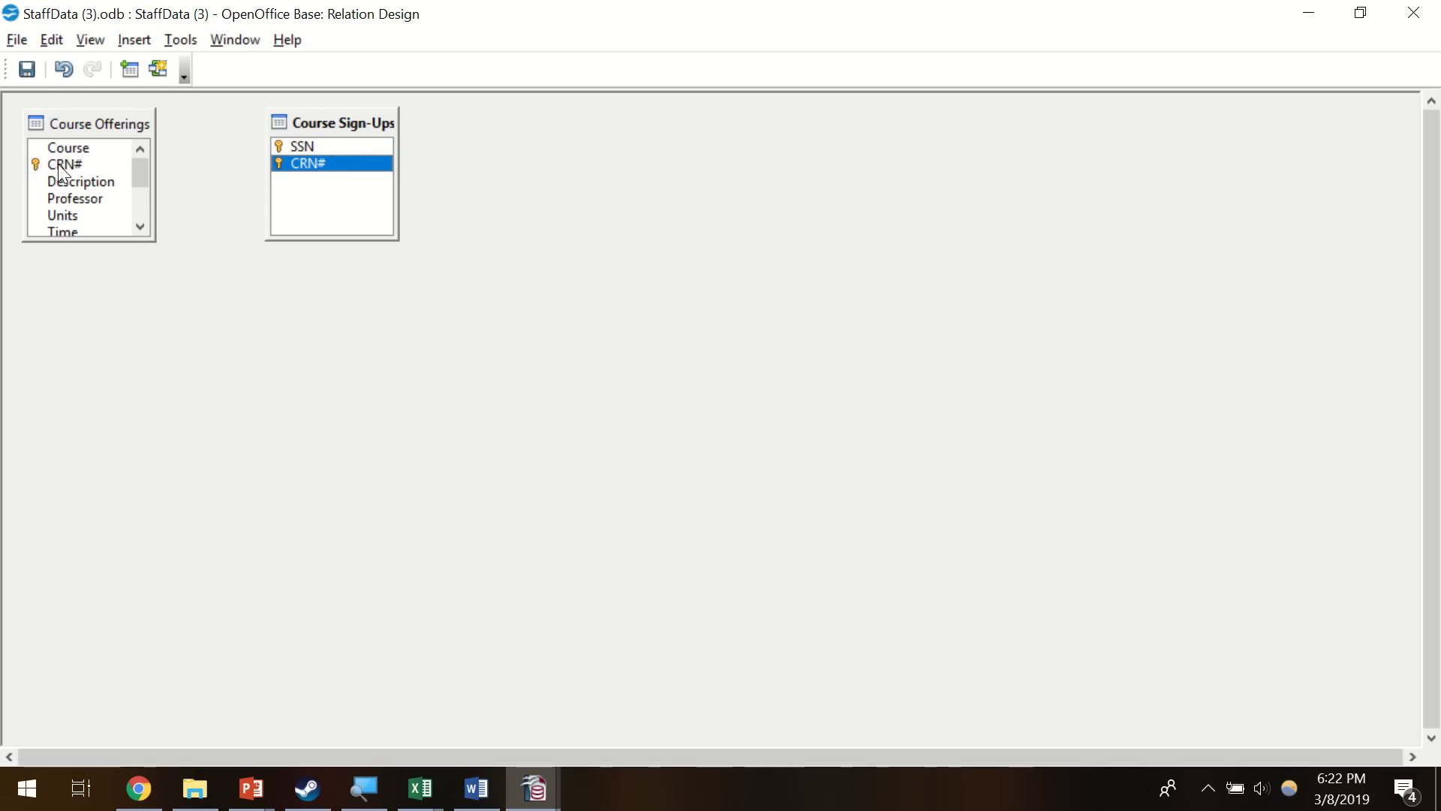
pyautogui.moveTo(57, 164); pyautogui.dragTo(316, 163)
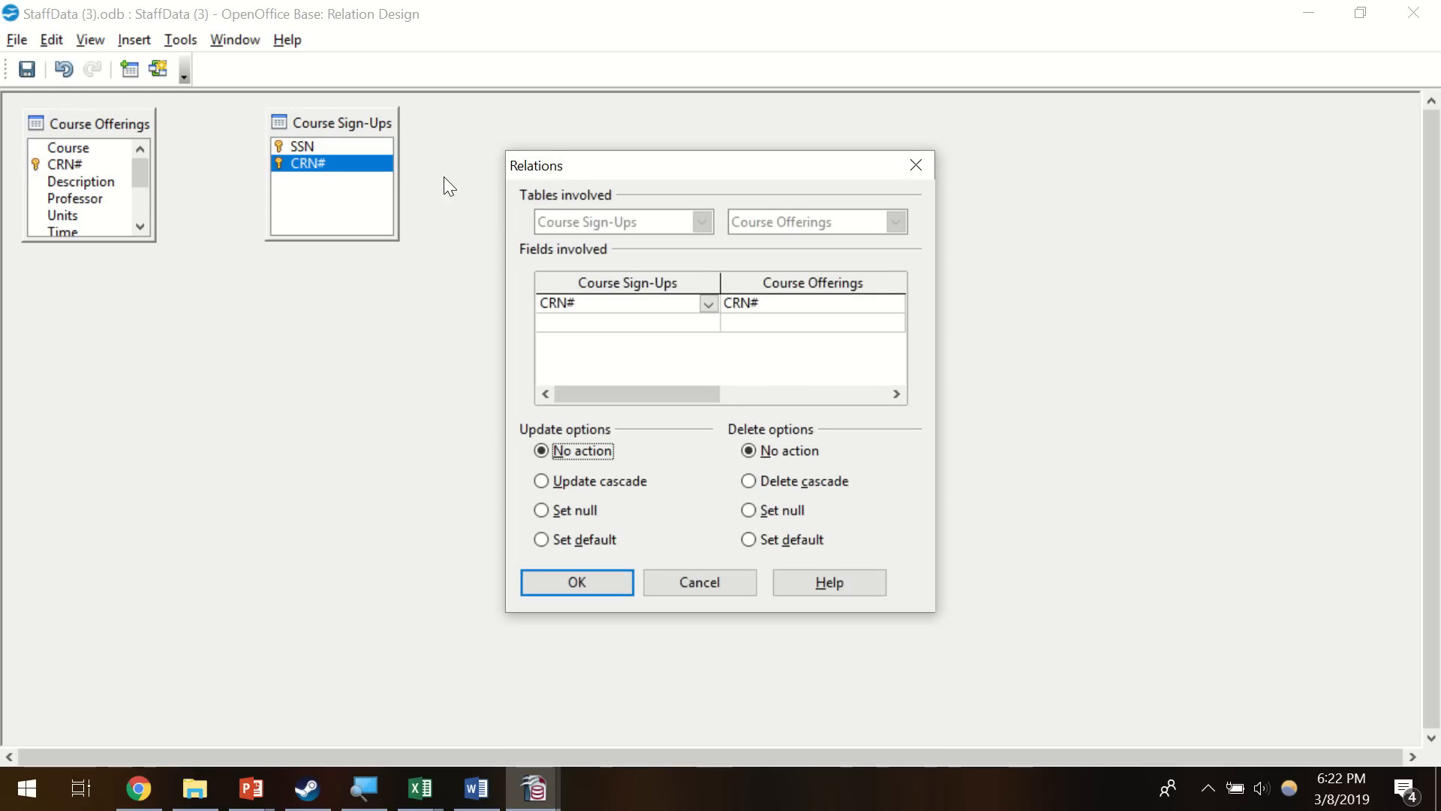
pyautogui.moveTo(566, 169); pyautogui.dragTo(500, 81)
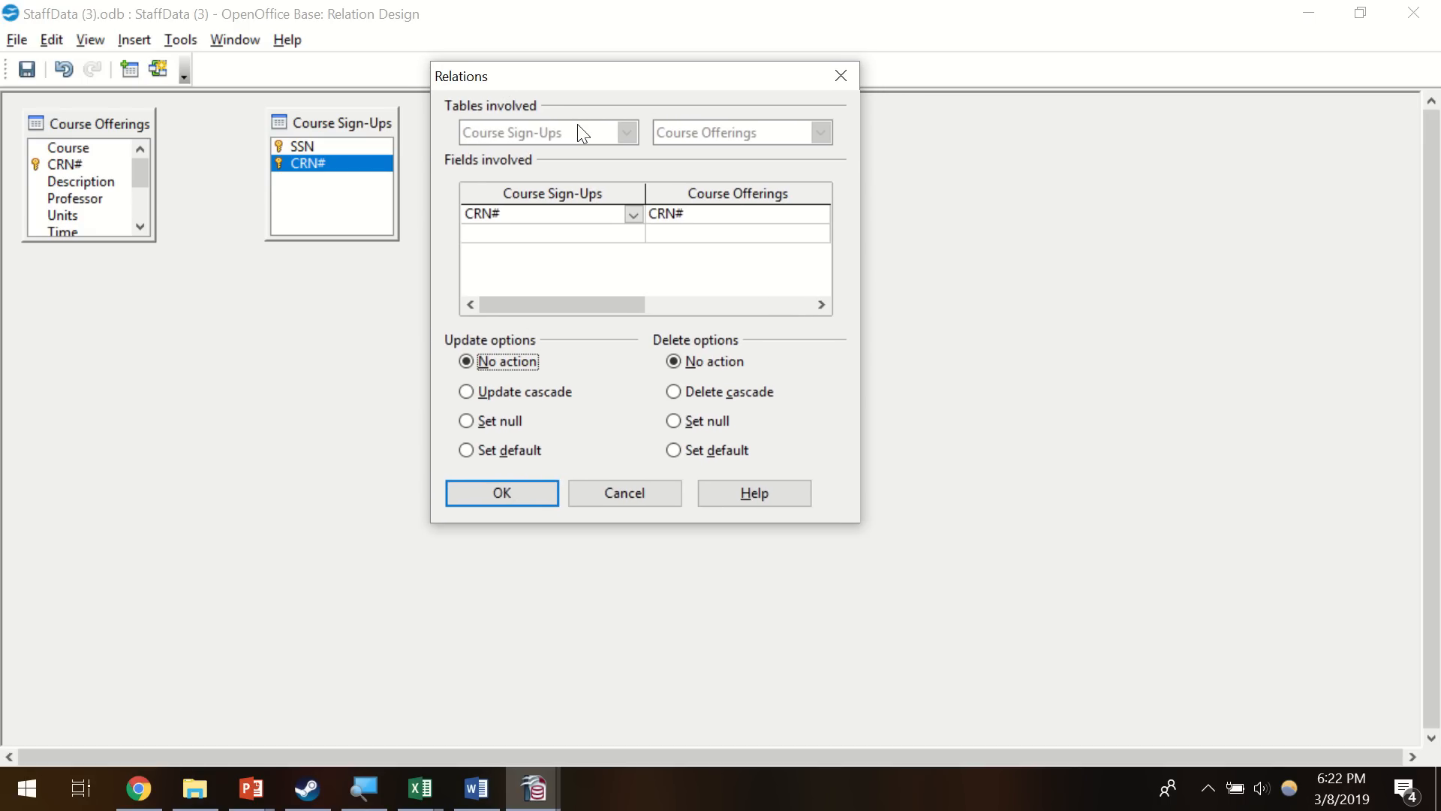
pyautogui.click(852, 71)
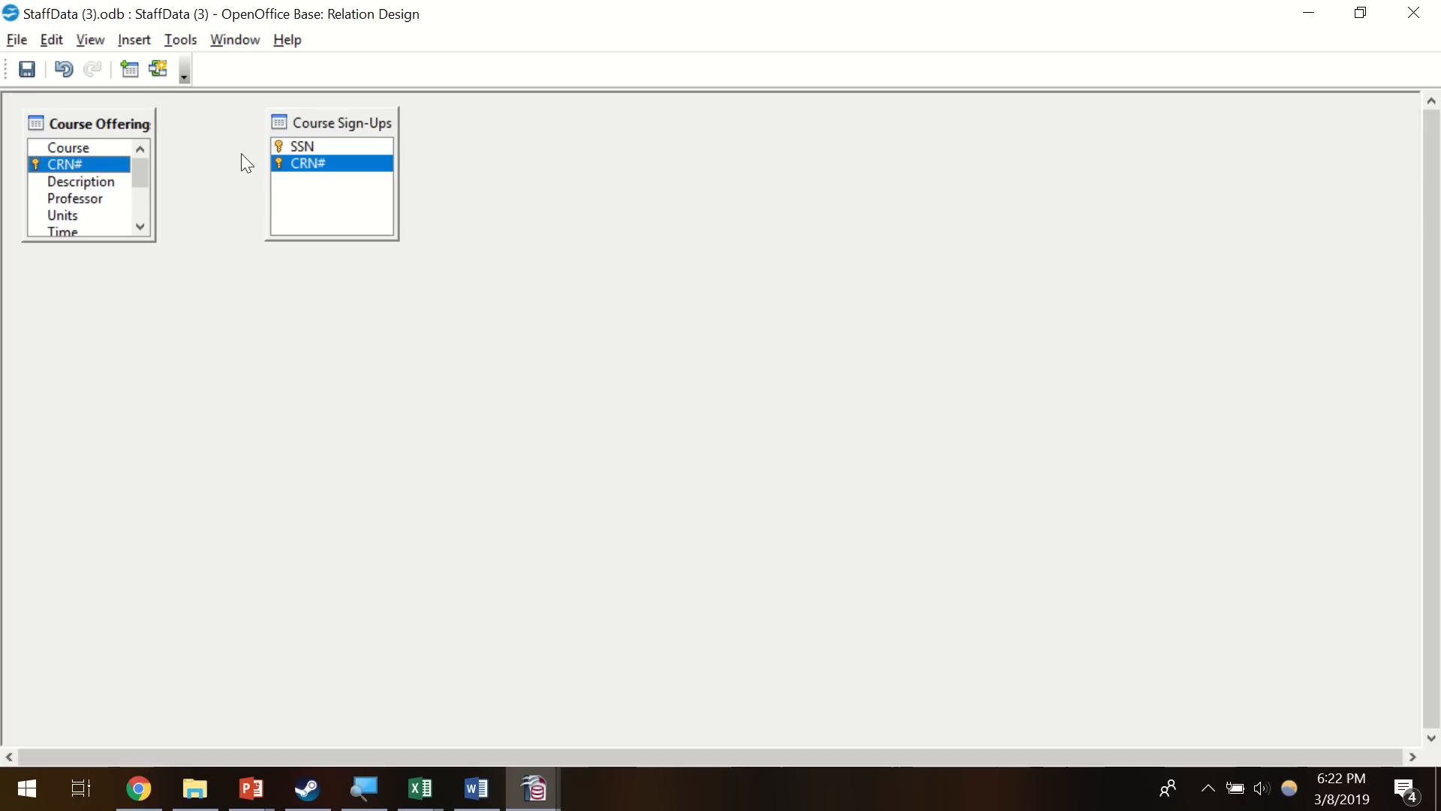
pyautogui.moveTo(64, 165); pyautogui.dragTo(307, 164)
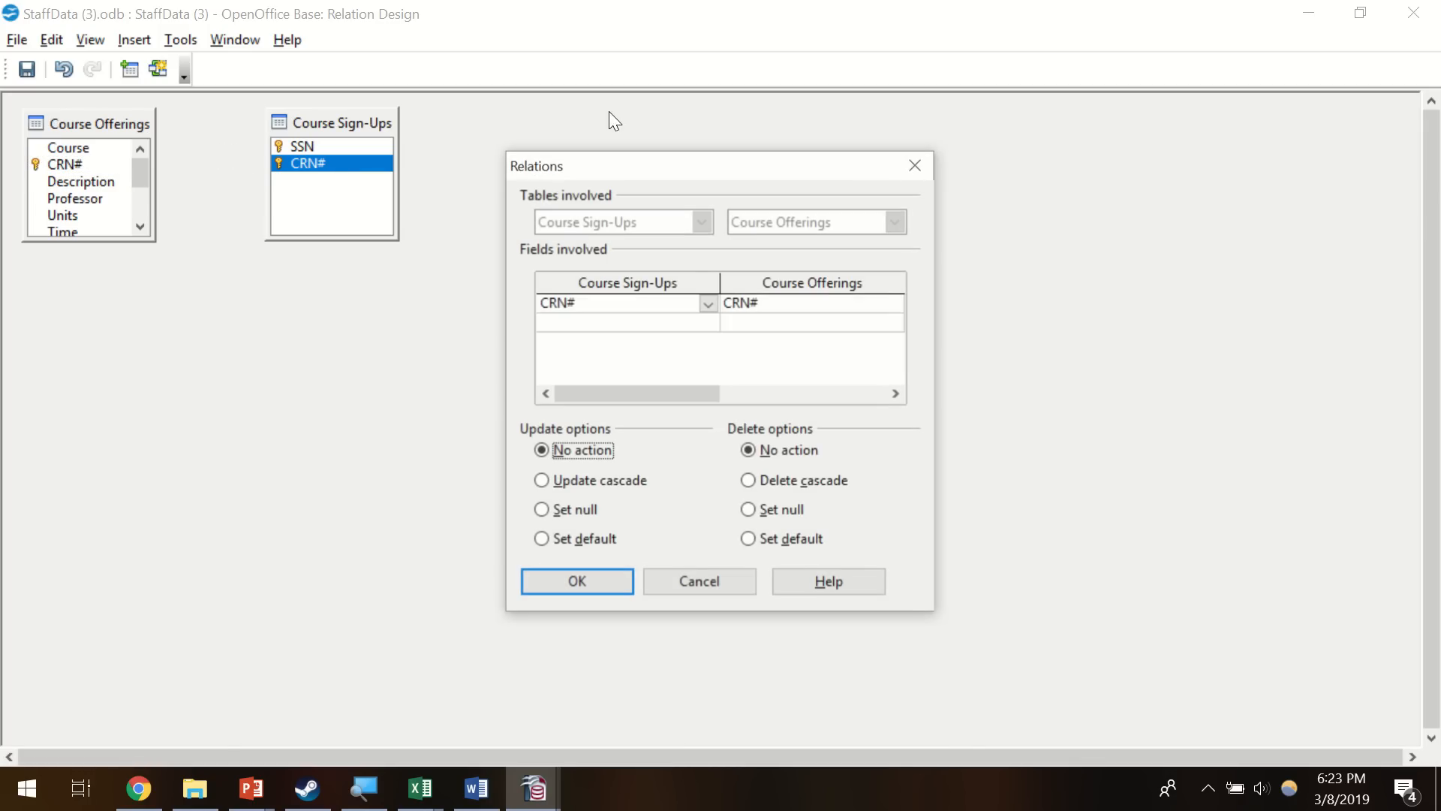
pyautogui.click(917, 165)
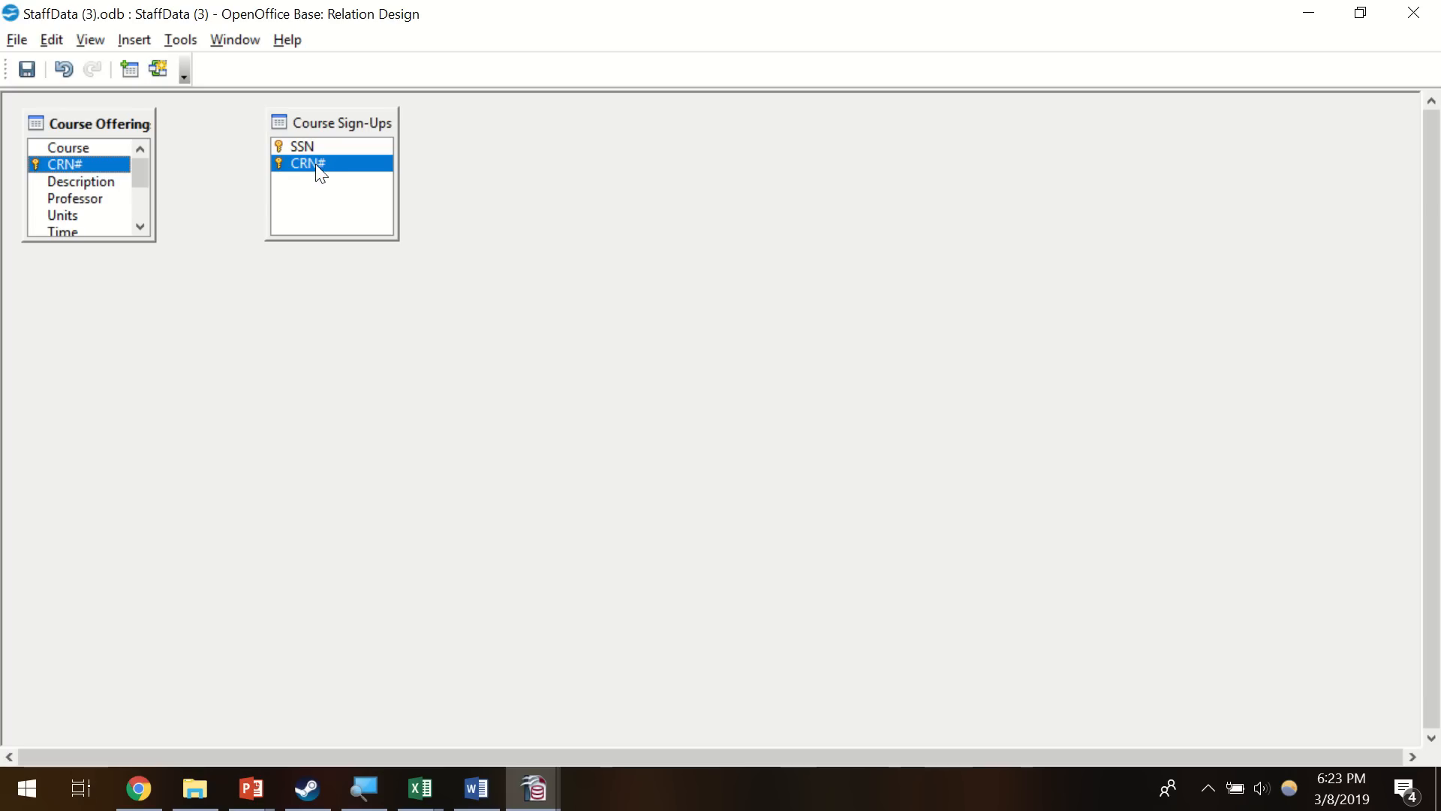
# - Relate the CRN# field in Course Sign-Ups to CRN# in Course Offerings and move Course Sign-Ups slightly farther away
pyautogui.moveTo(319, 165); pyautogui.dragTo(83, 169)
pyautogui.moveTo(307, 133); pyautogui.dragTo(341, 141)
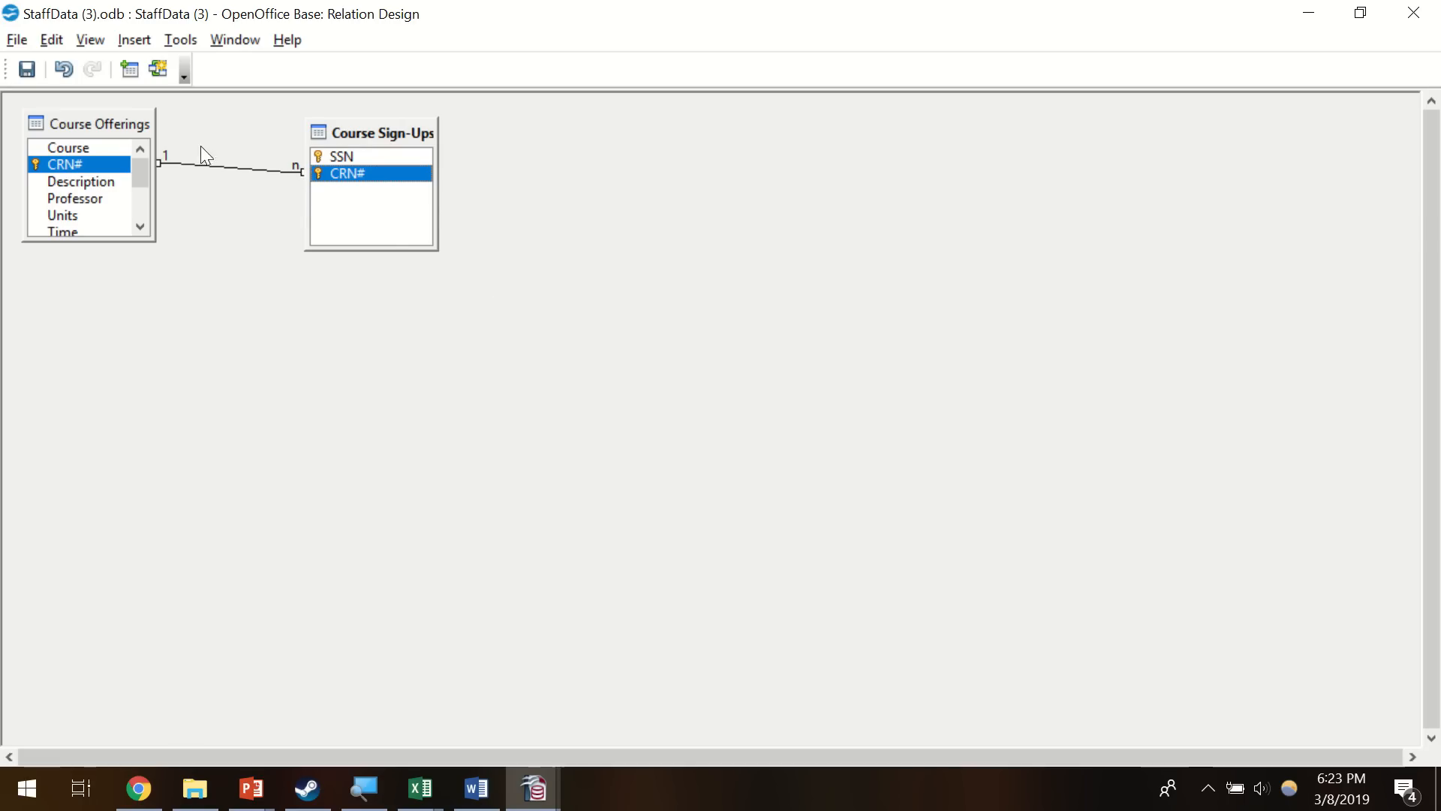
pyautogui.click(334, 132)
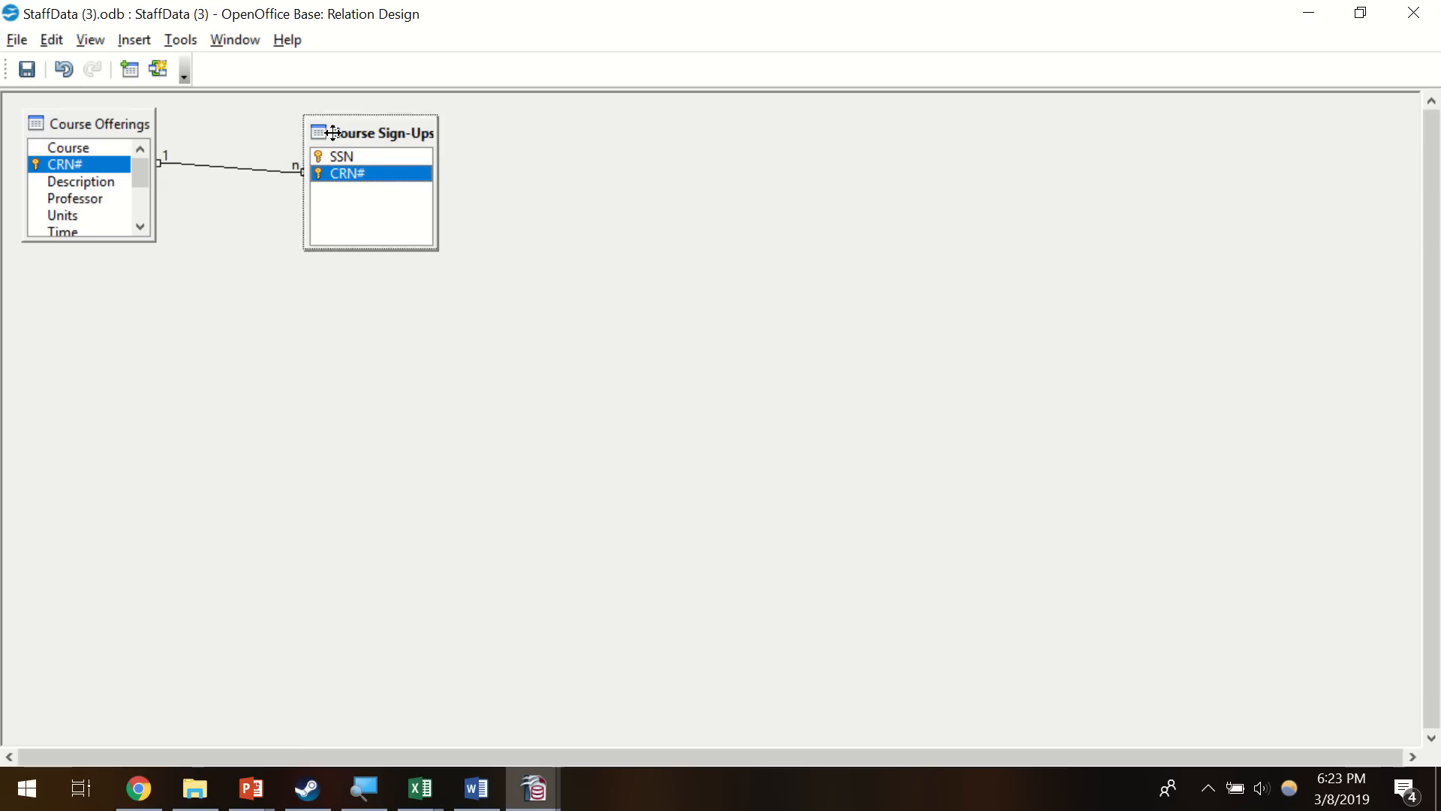
# - Reposition Course Offerings and Course Sign-Ups closer together, and save and close the relation design
pyautogui.moveTo(334, 133); pyautogui.dragTo(308, 116)
pyautogui.moveTo(127, 127); pyautogui.dragTo(194, 141)
pyautogui.moveTo(339, 117); pyautogui.dragTo(339, 119)
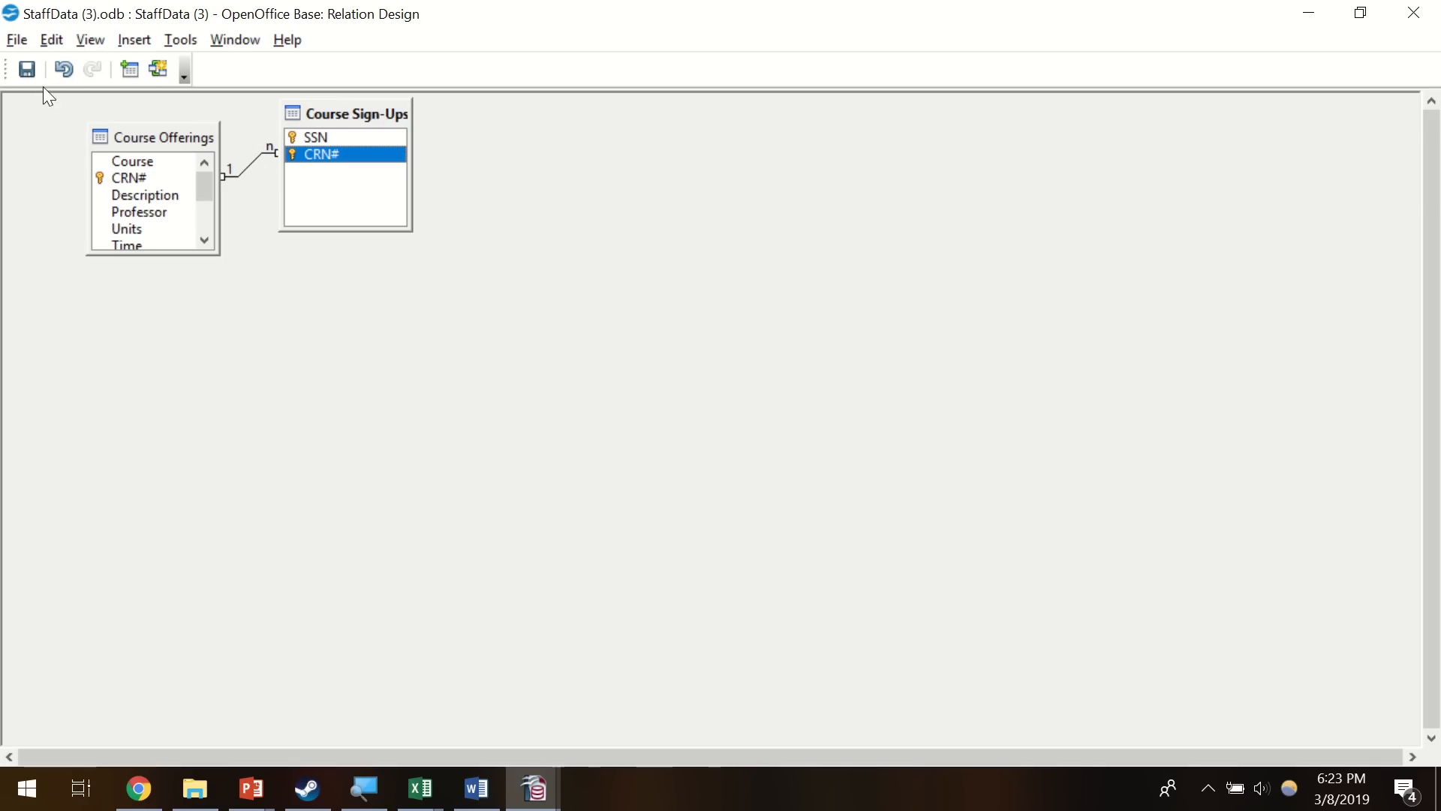
pyautogui.click(29, 71)
pyautogui.click(1430, 9)
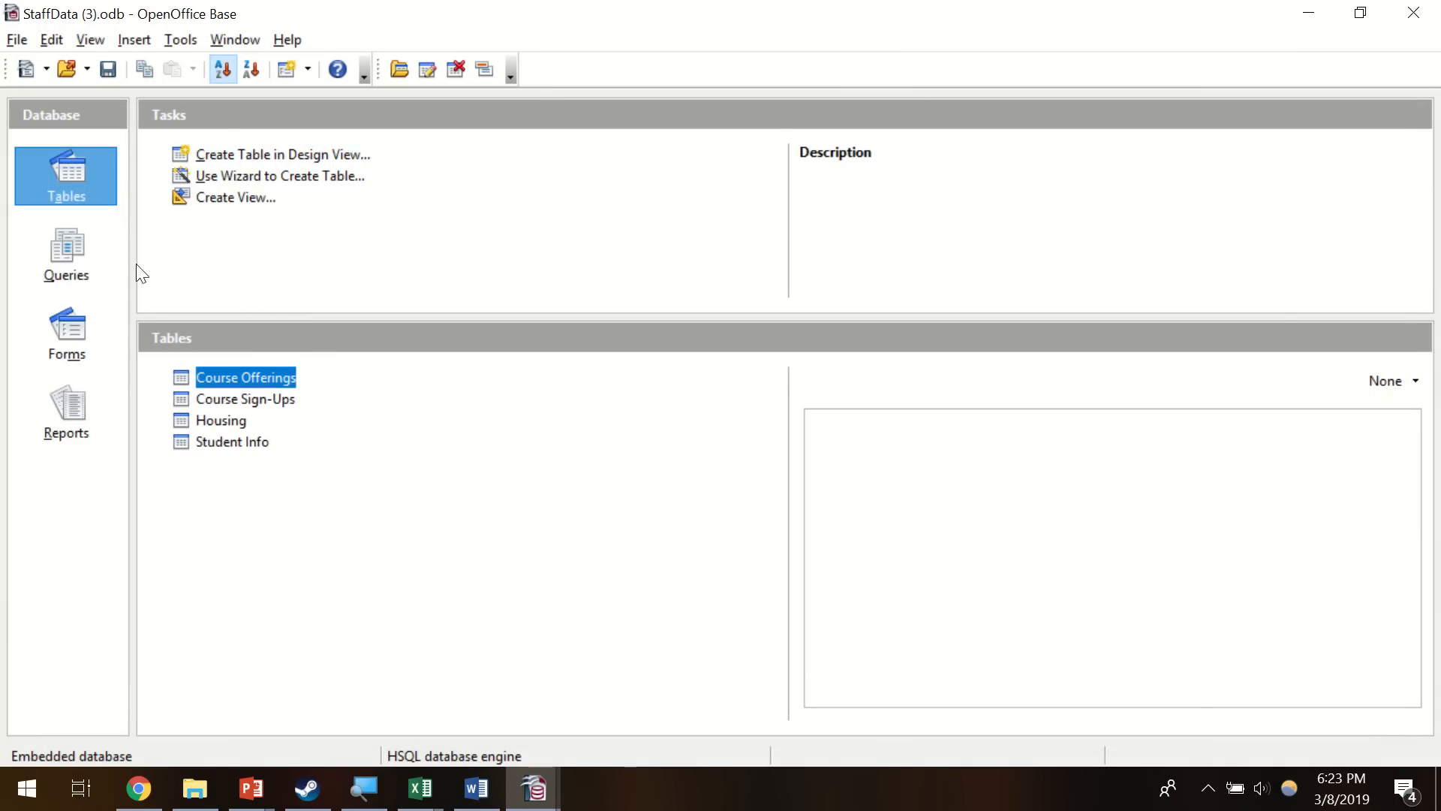
# - Start a new query with the Query Wizard and choose the Course Offerings table as the field source
pyautogui.click(71, 256)
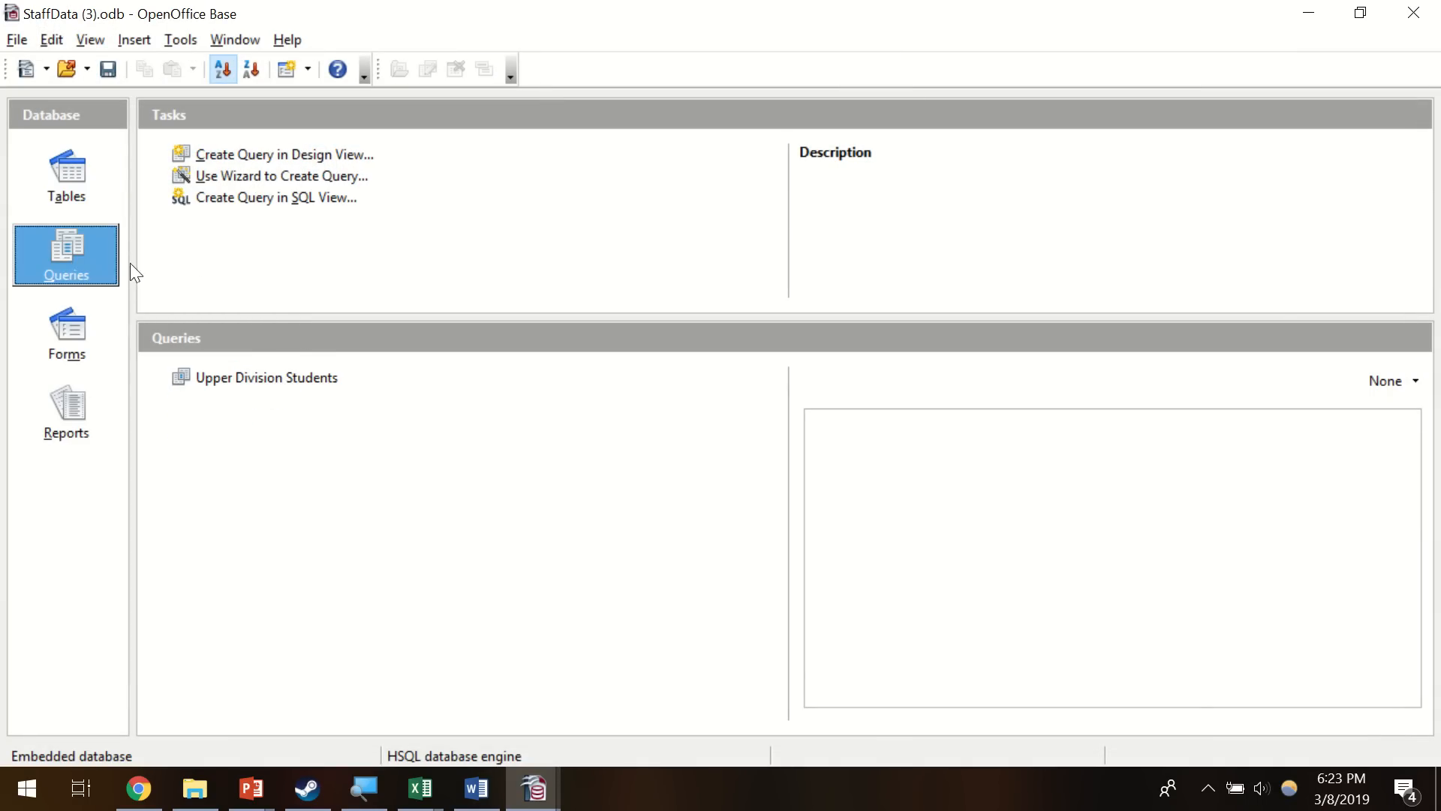
pyautogui.click(263, 174)
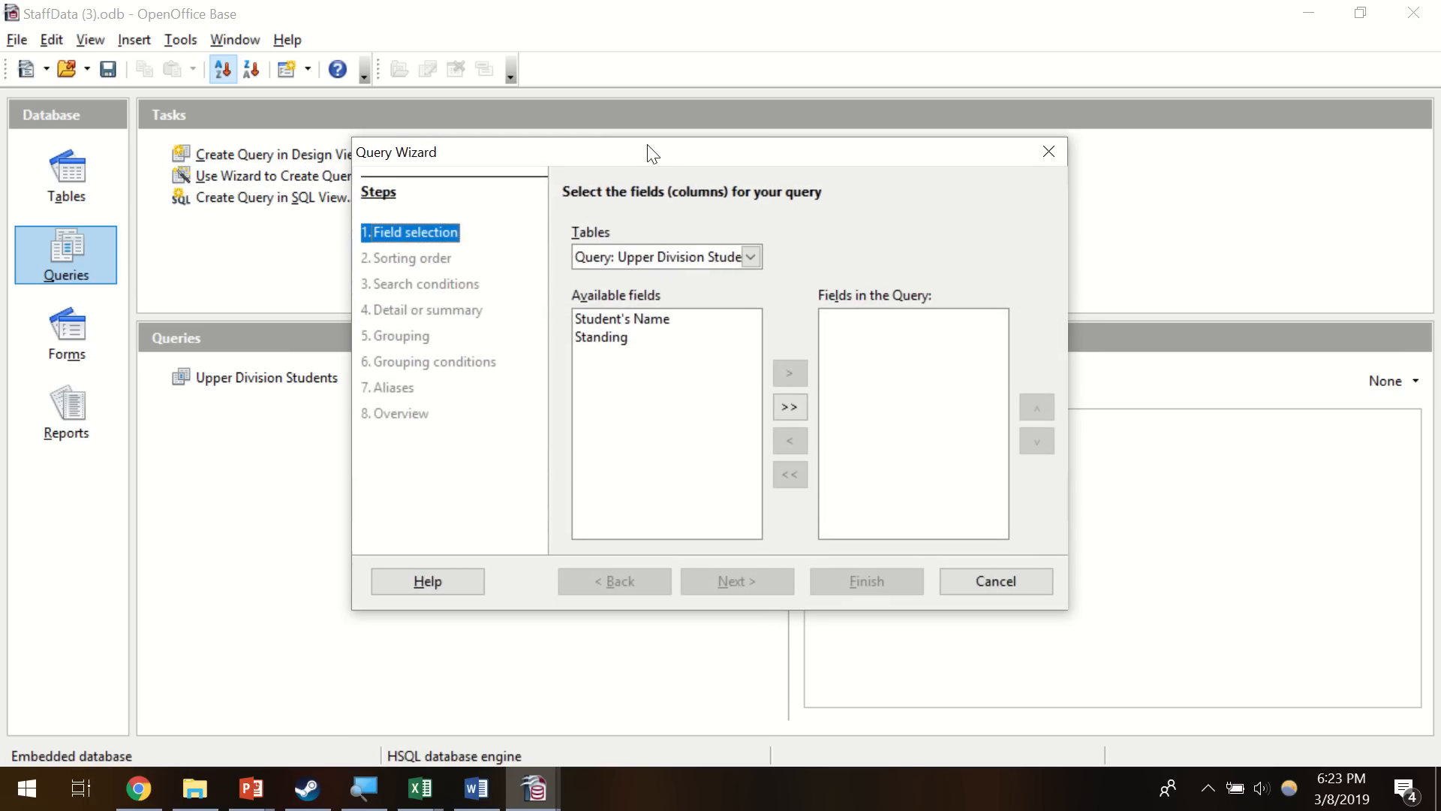
pyautogui.click(664, 198)
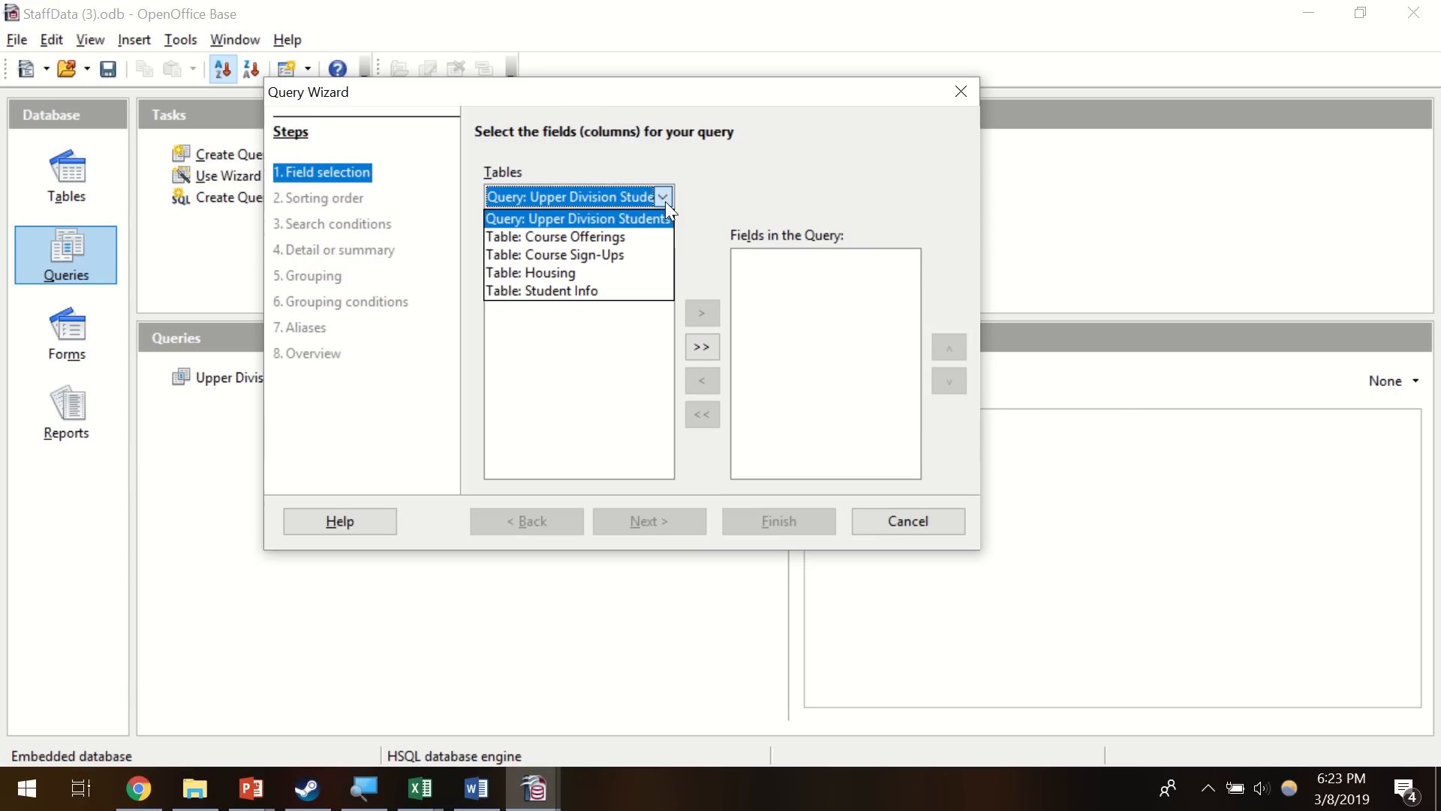
pyautogui.click(588, 235)
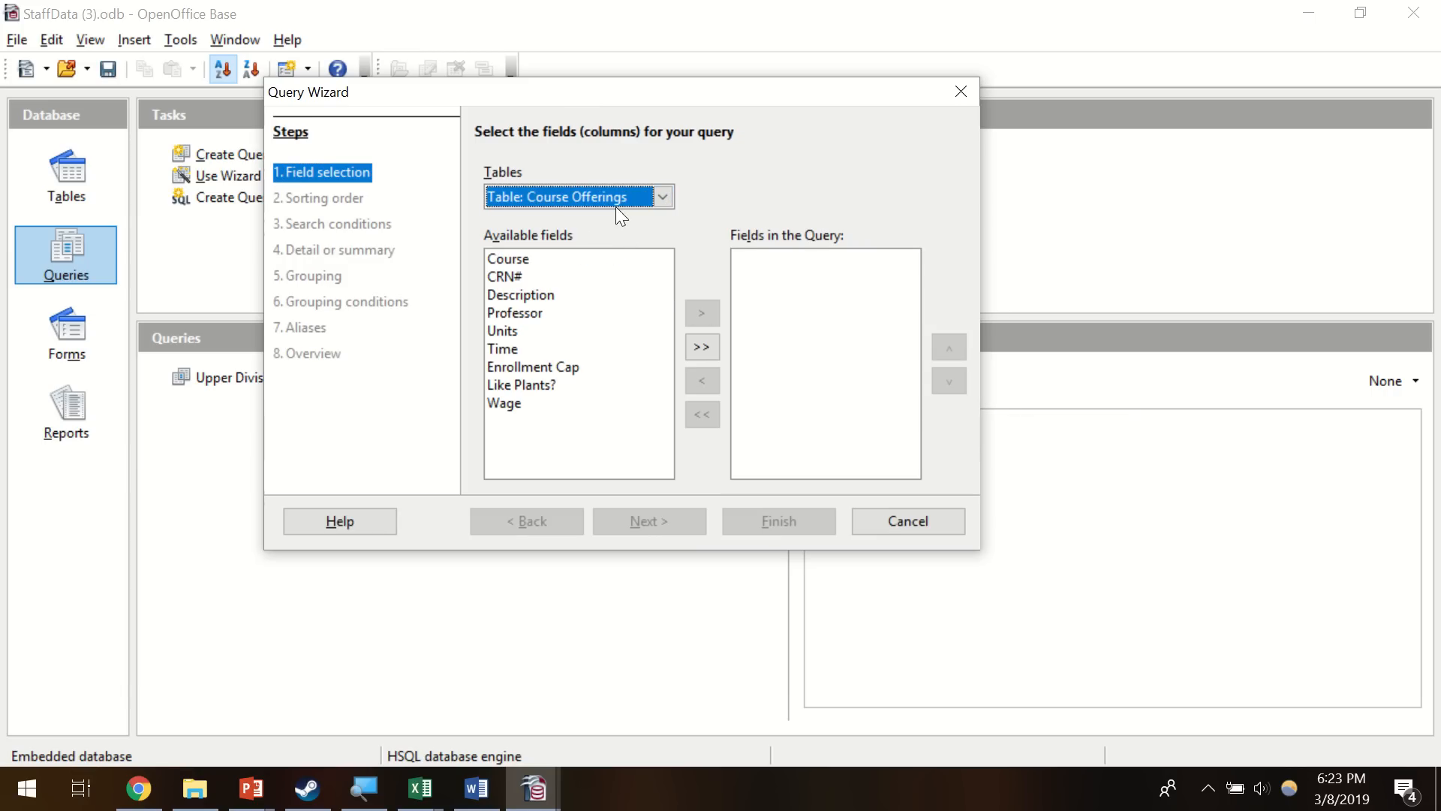
pyautogui.click(520, 261)
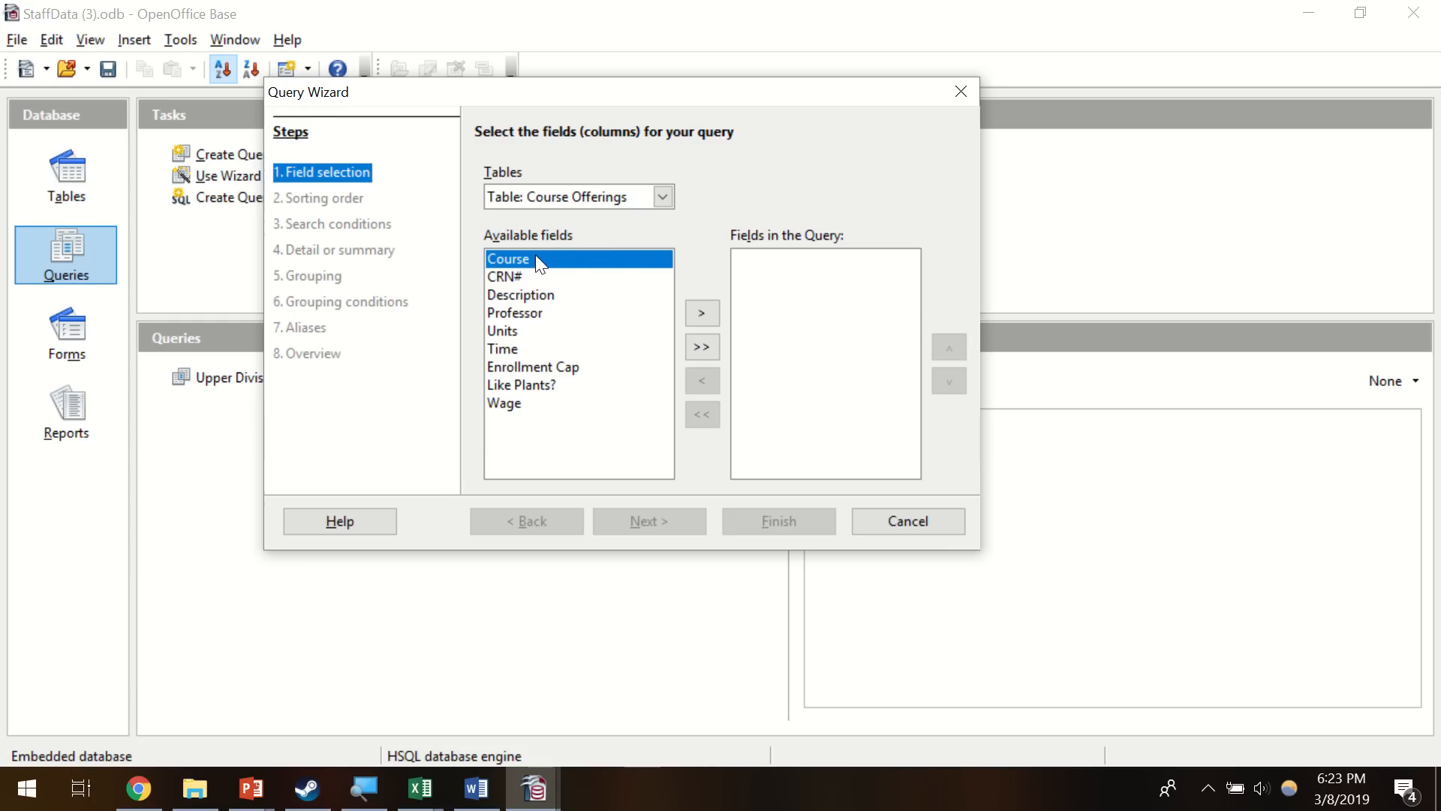
pyautogui.click(647, 192)
pyautogui.click(575, 235)
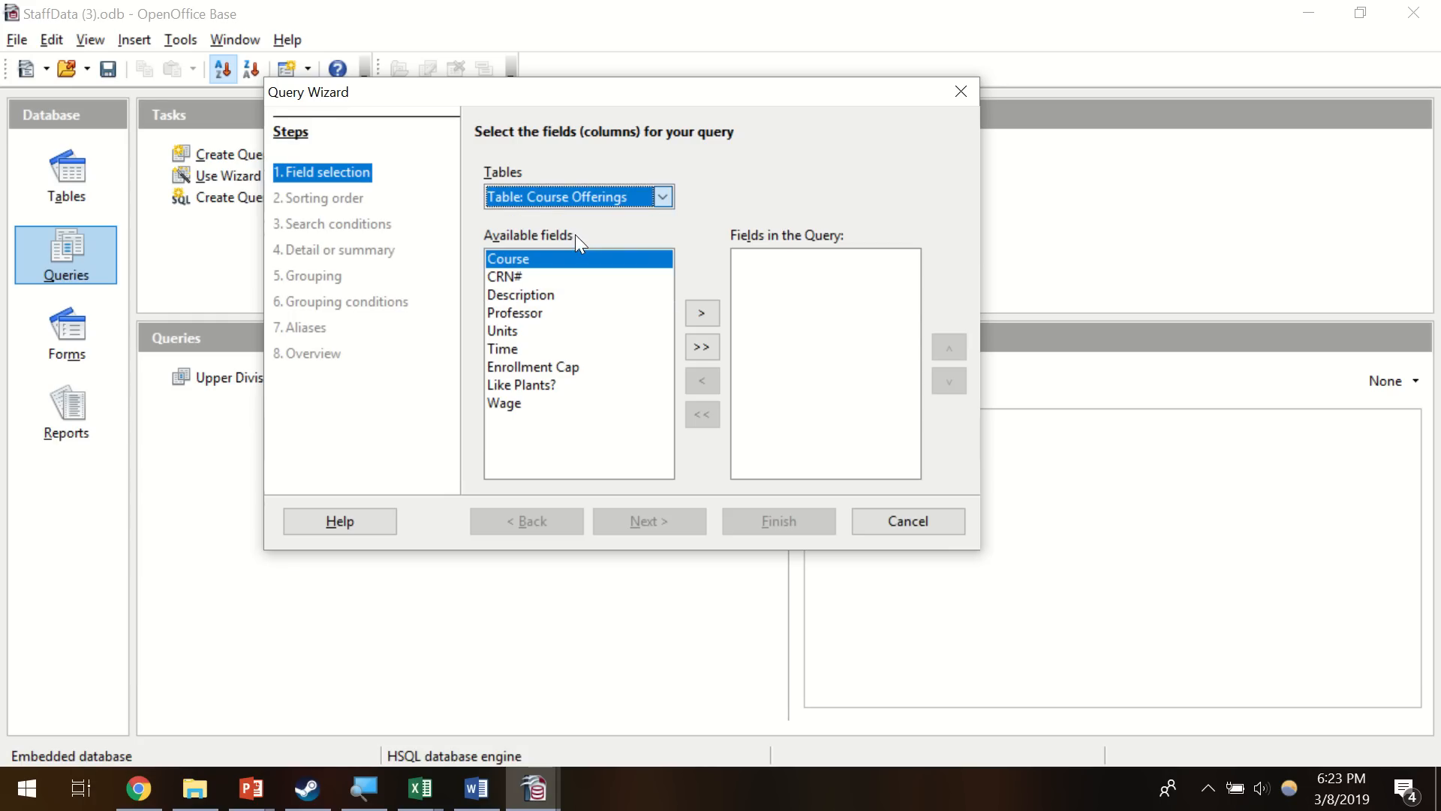
pyautogui.click(664, 197)
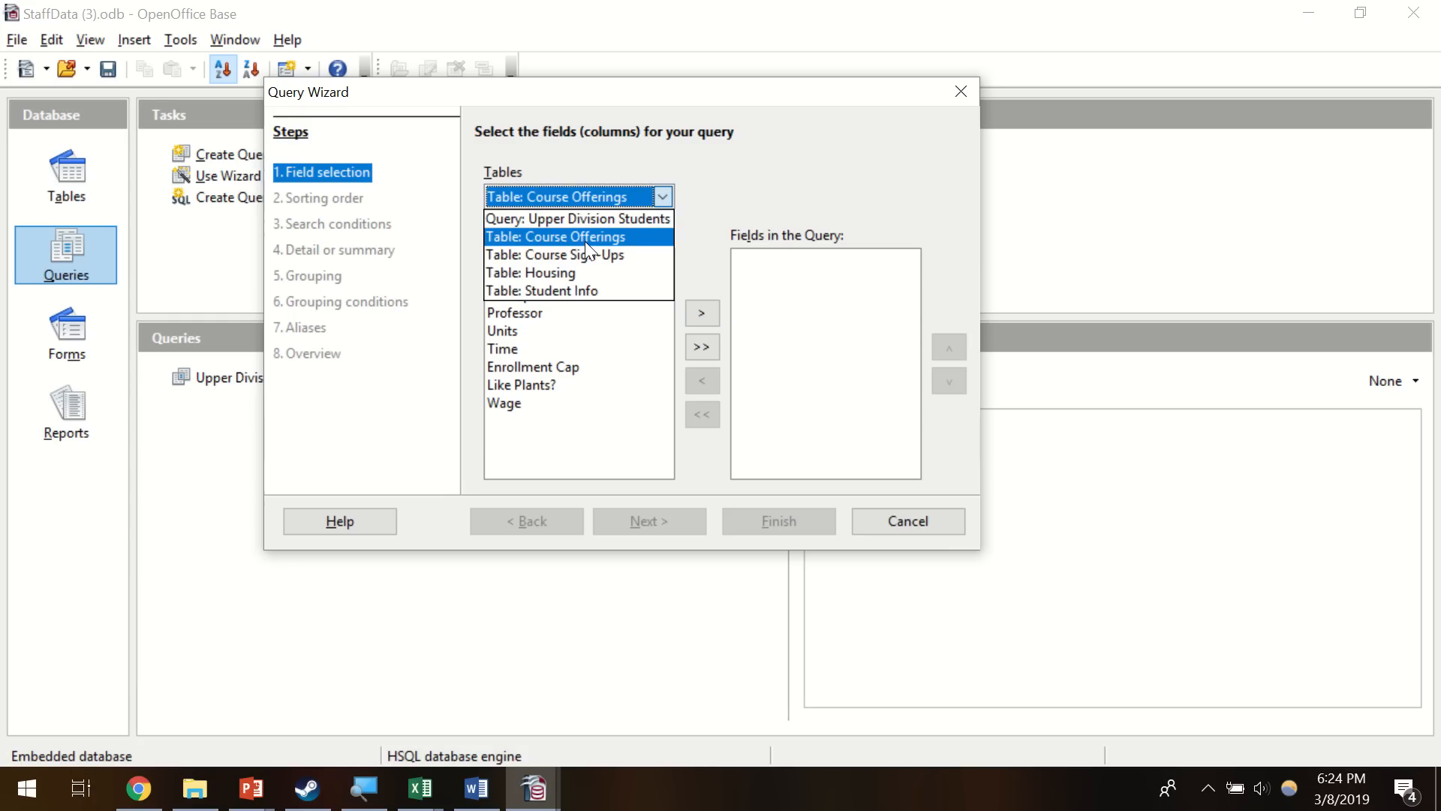
pyautogui.click(584, 241)
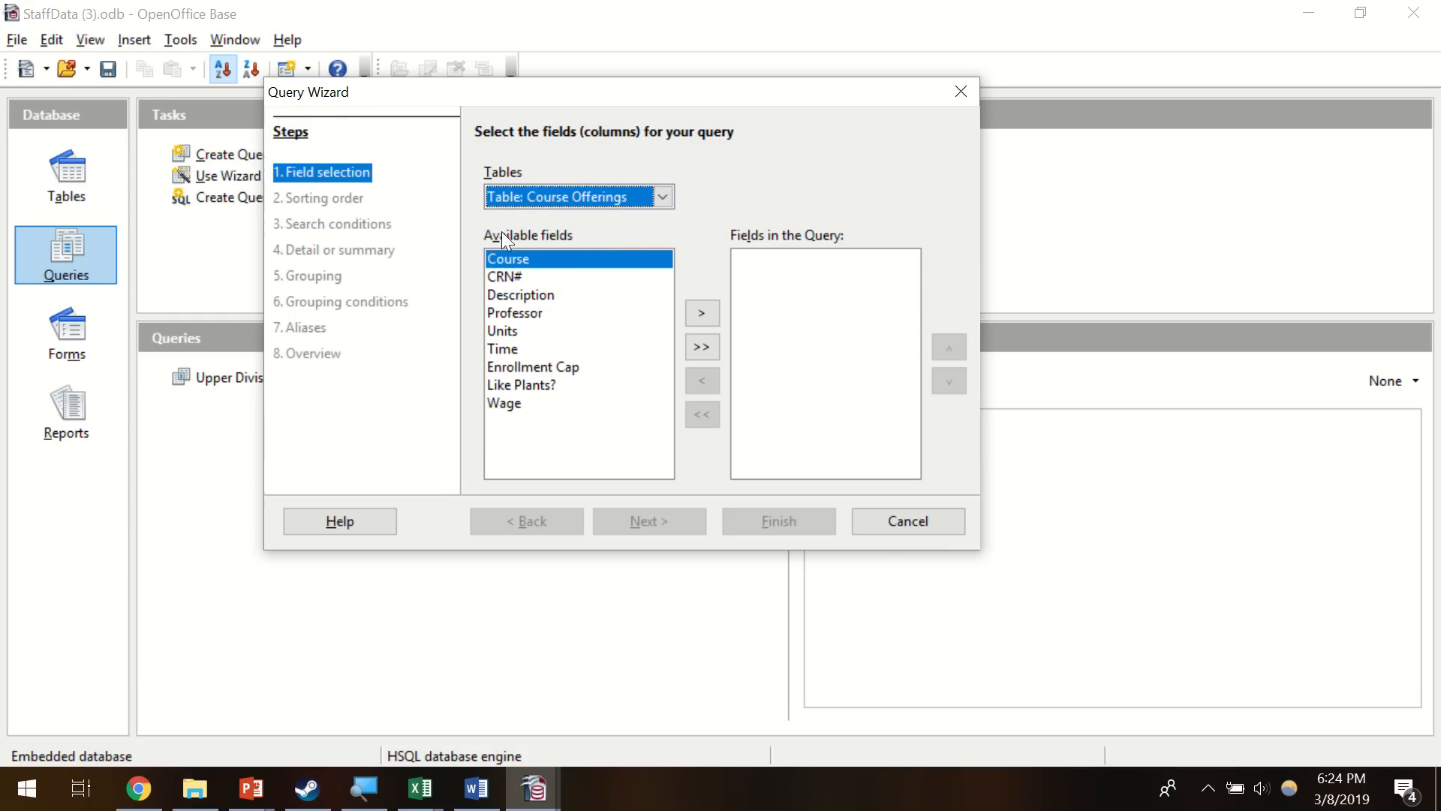
# - Add the Course, CRN#, Description, Professor, Units and Time fields of Course Offerings to the query
pyautogui.click(702, 312)
pyautogui.click(702, 312)
pyautogui.click(702, 313)
pyautogui.click(702, 312)
pyautogui.click(702, 312)
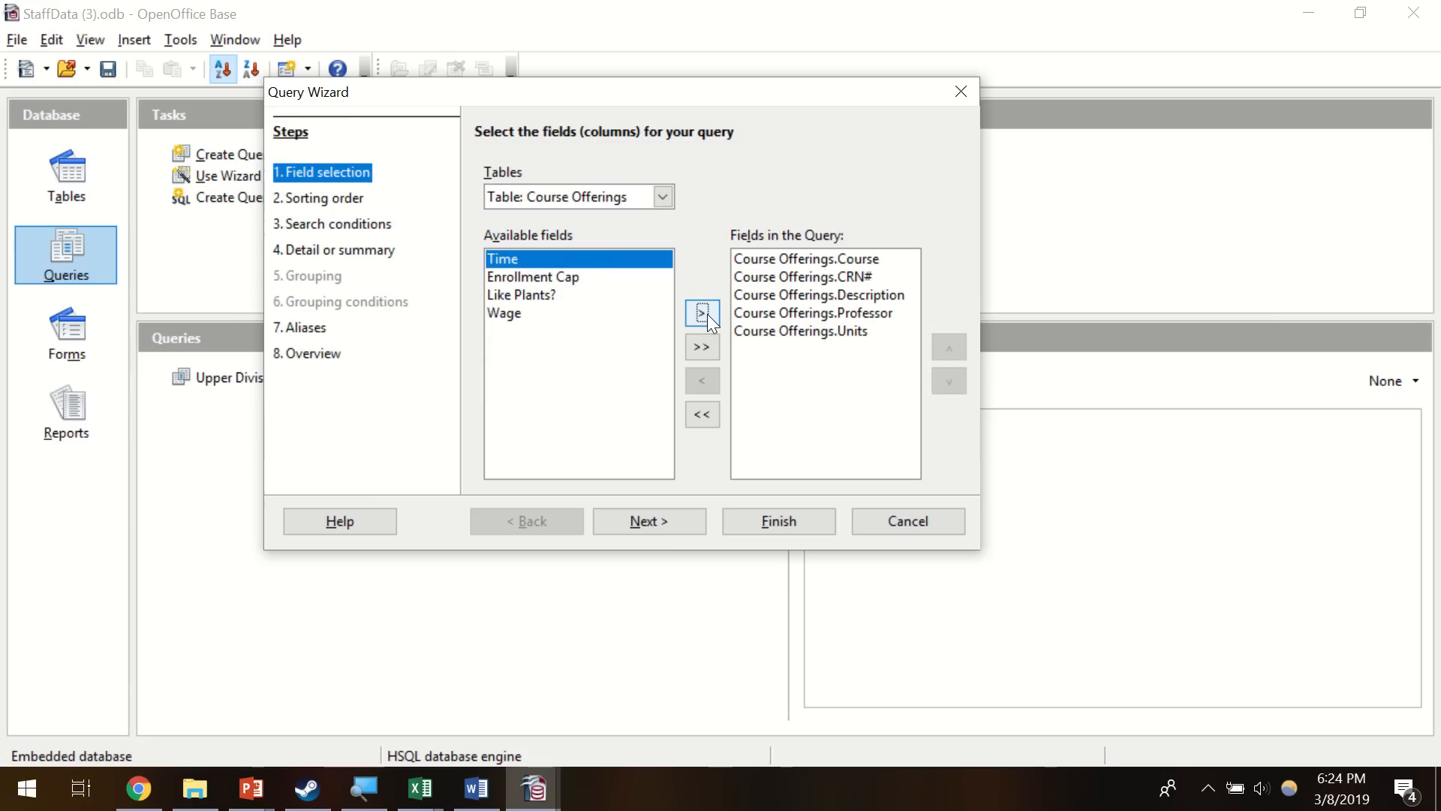
pyautogui.click(704, 313)
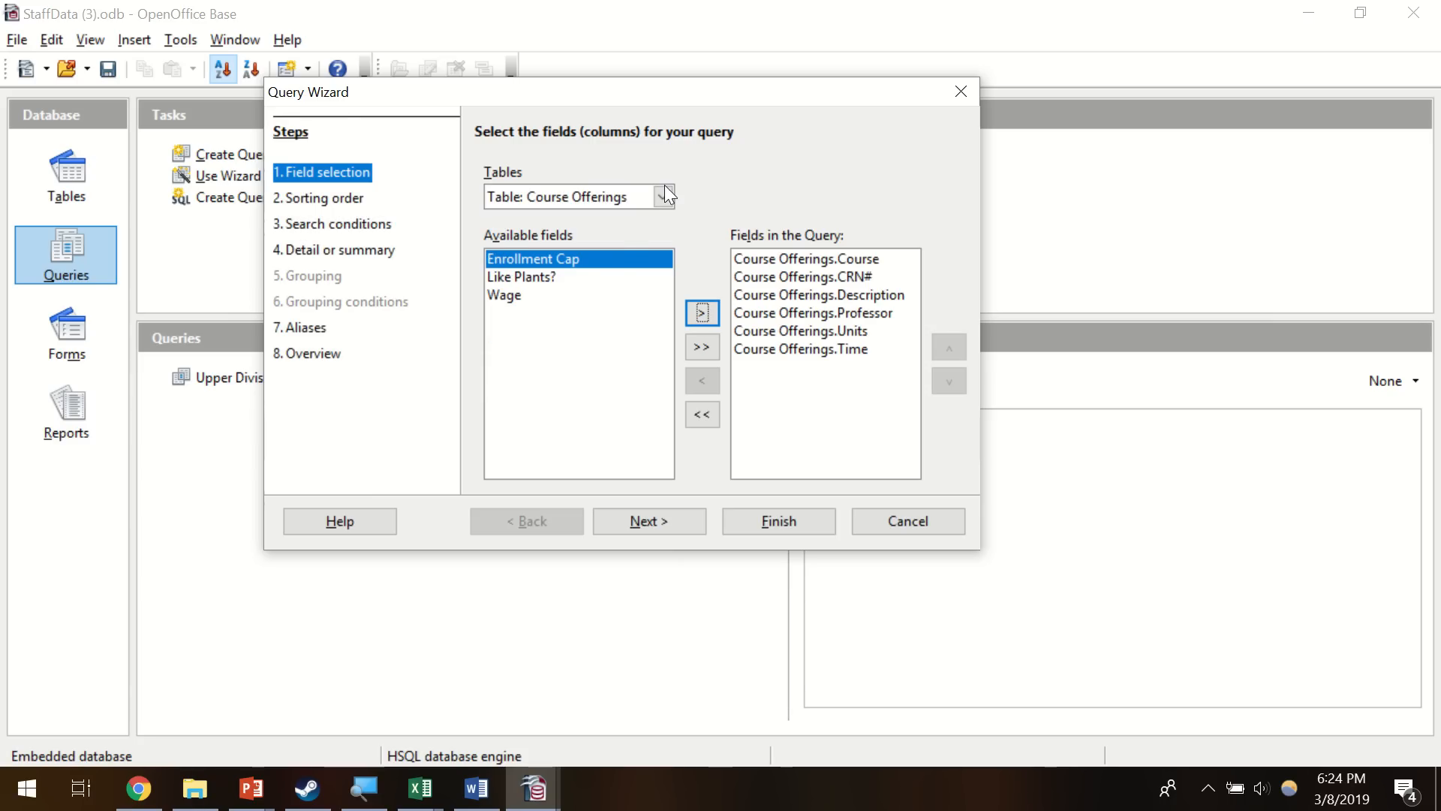
# - Add the Like Plants? field of Course Offerings to the query
pyautogui.click(665, 195)
pyautogui.click(644, 203)
pyautogui.click(535, 276)
pyautogui.click(703, 313)
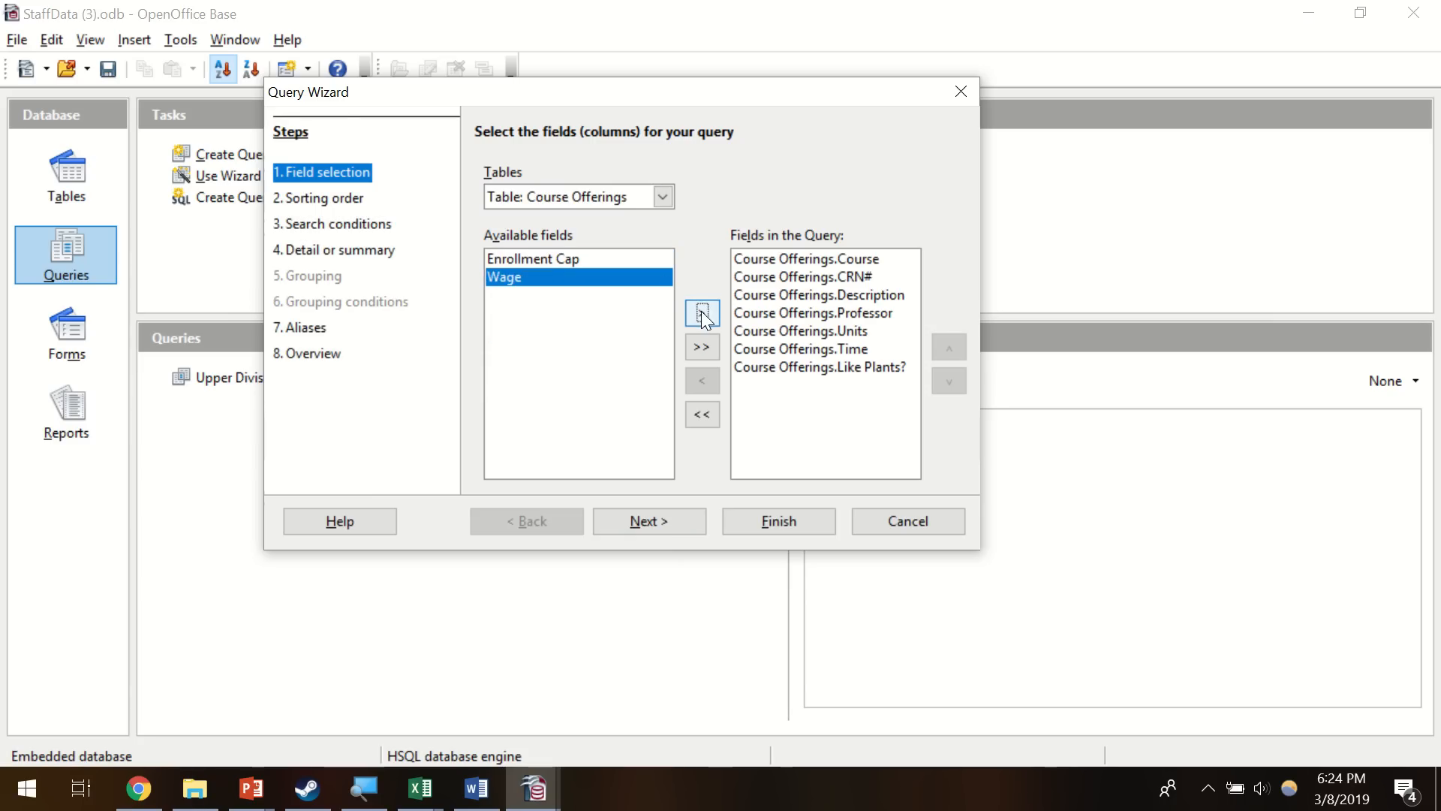
# - Add the SSN field from the Course Sign-Ups table to the query
pyautogui.click(637, 199)
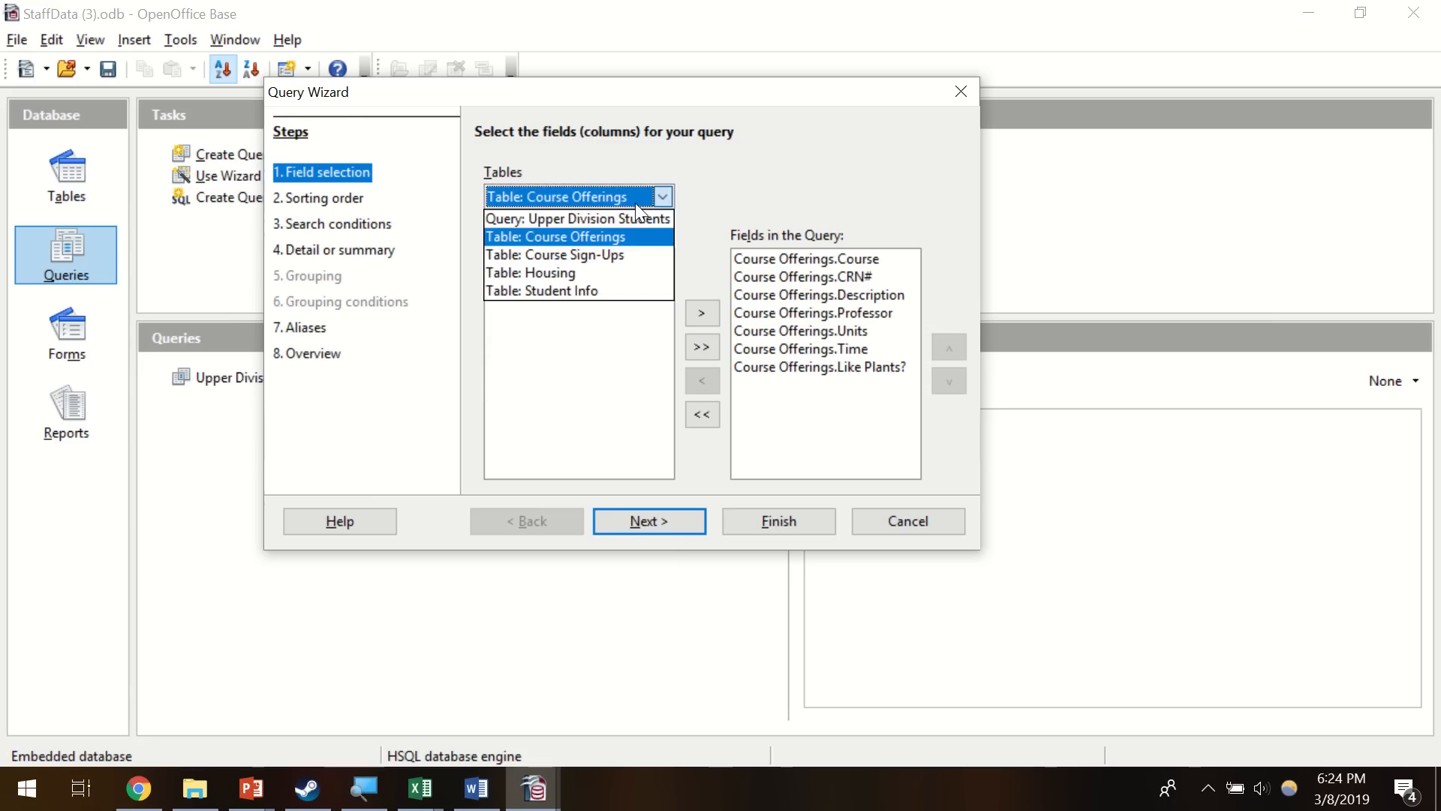
pyautogui.click(584, 254)
pyautogui.click(504, 257)
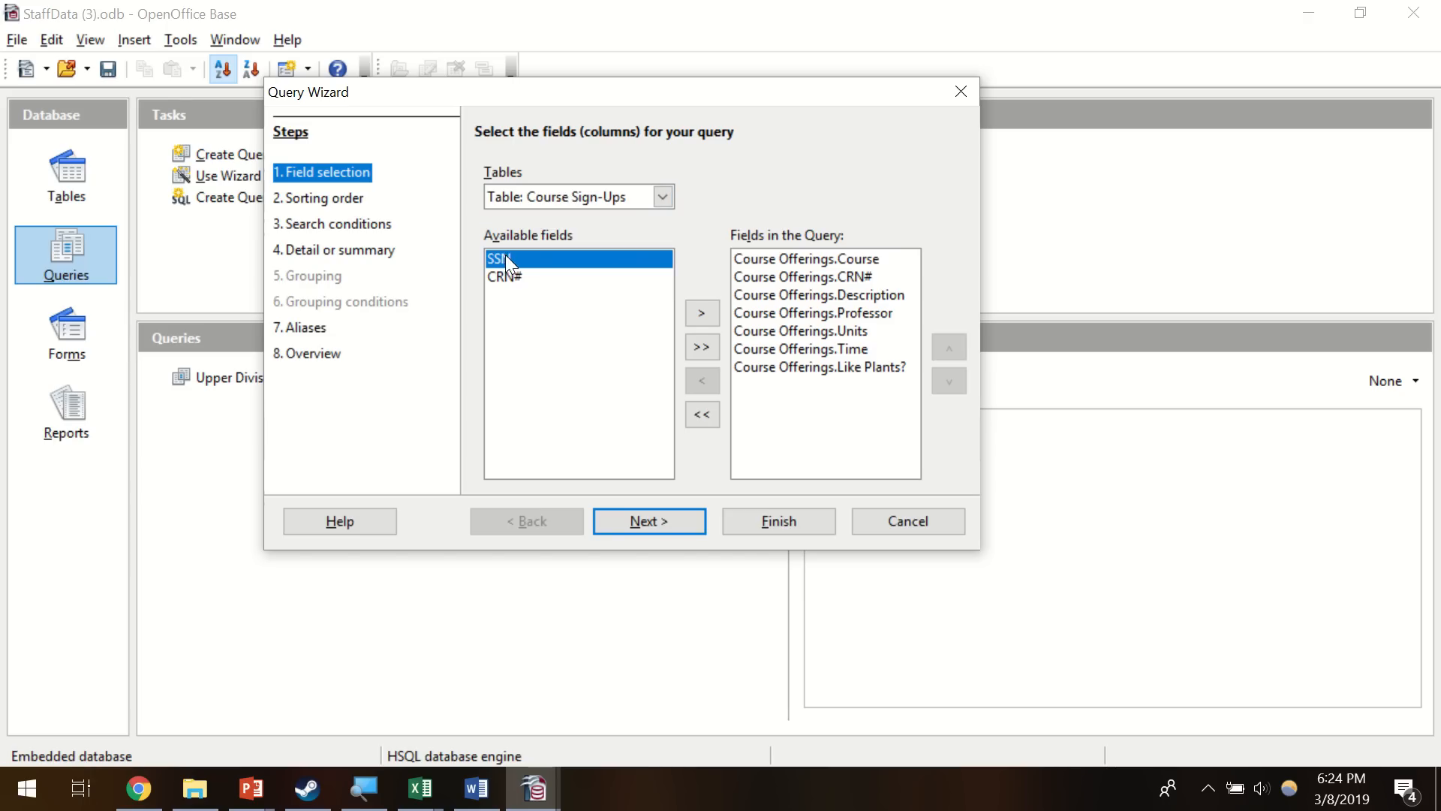
pyautogui.click(644, 200)
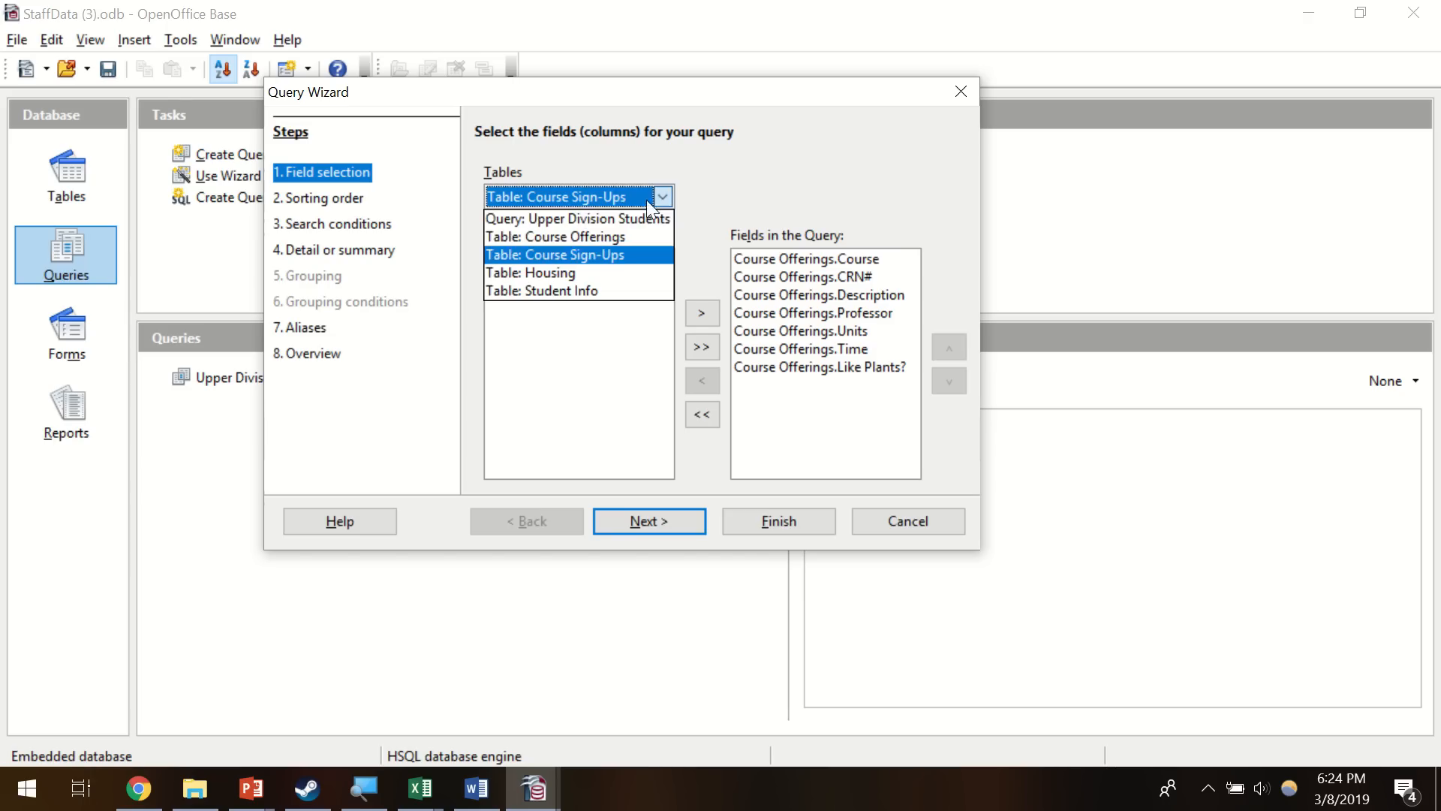
pyautogui.click(582, 250)
pyautogui.click(702, 313)
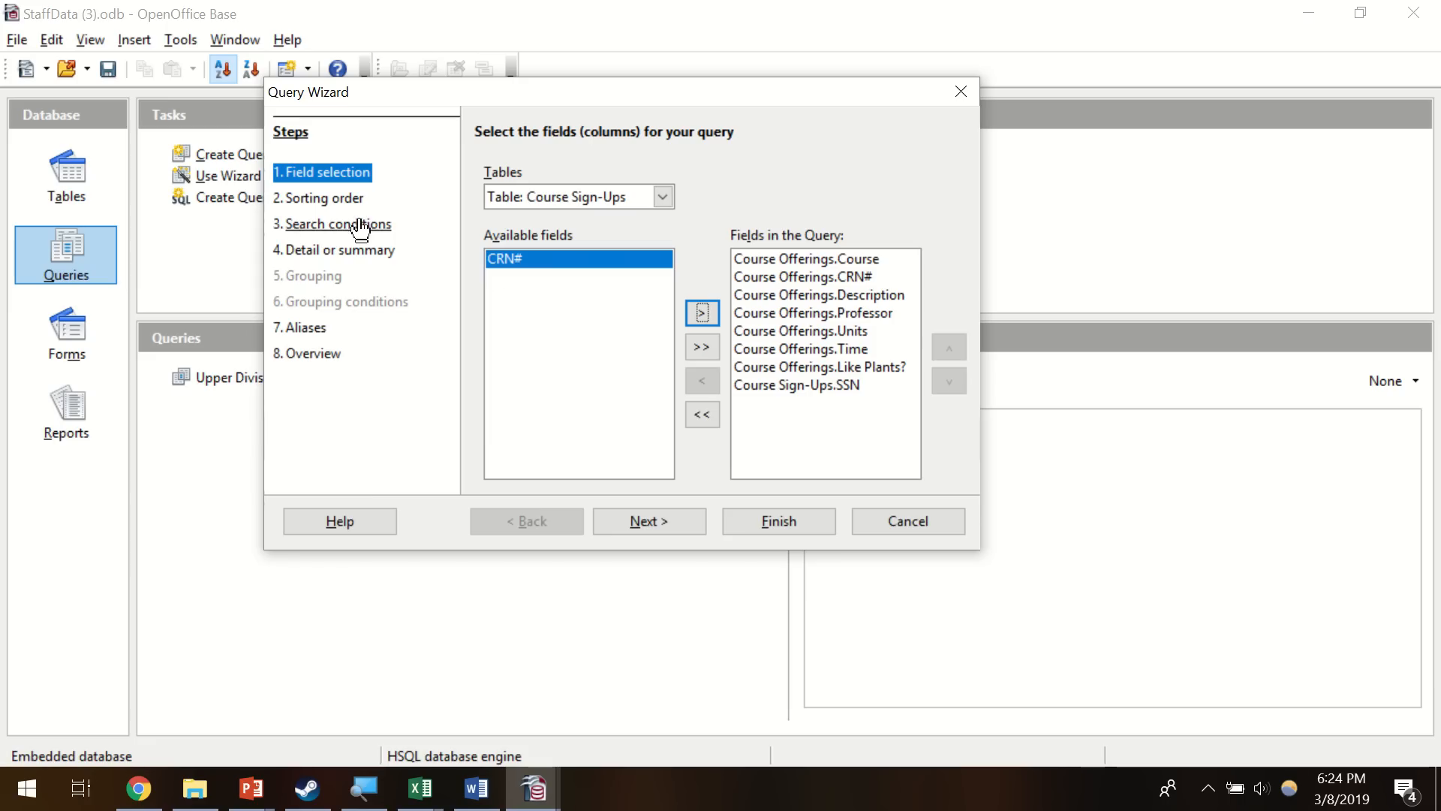
# - Advance the query setup to the overview, keeping the default sorting, search conditions, detailed query type and aliases
pyautogui.click(672, 519)
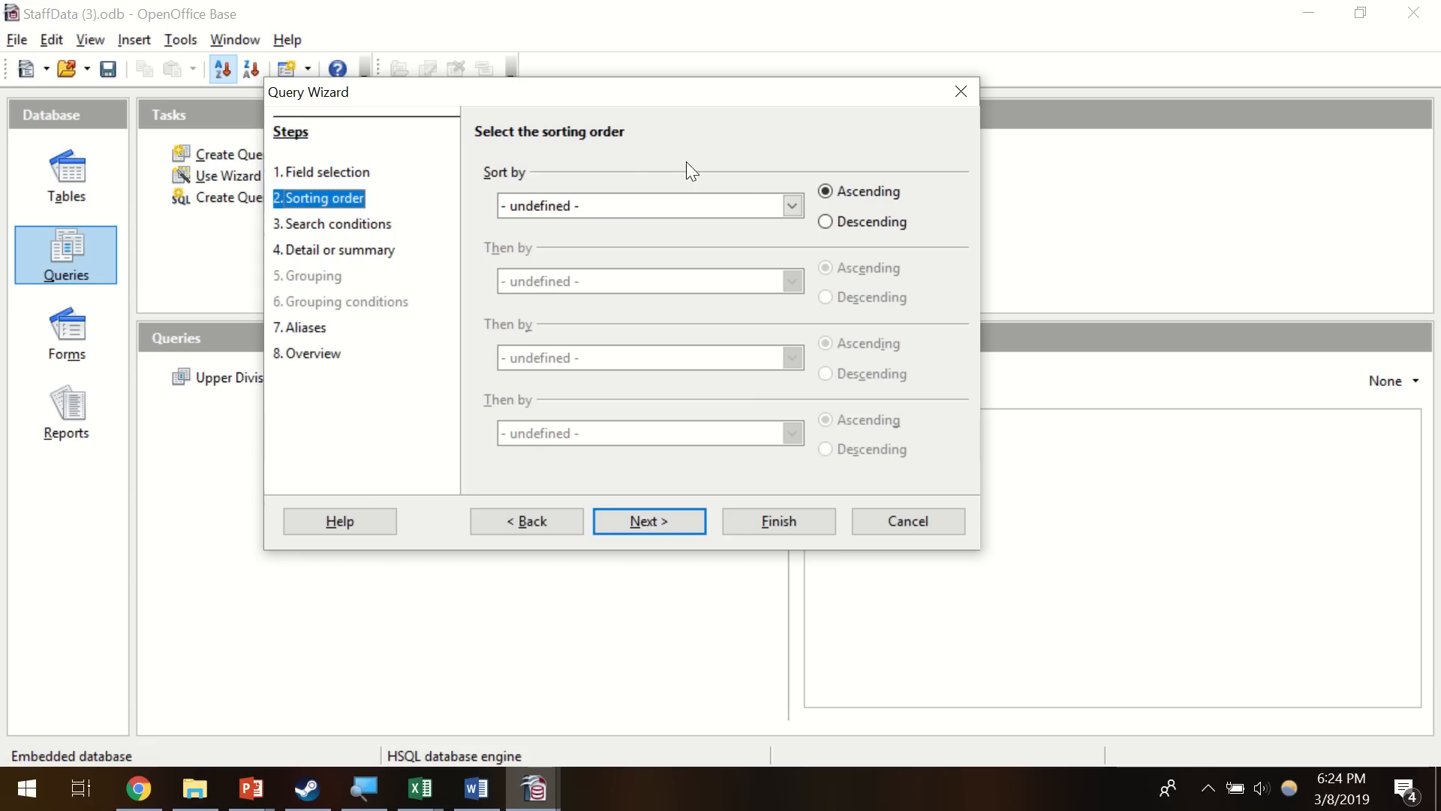
pyautogui.click(655, 525)
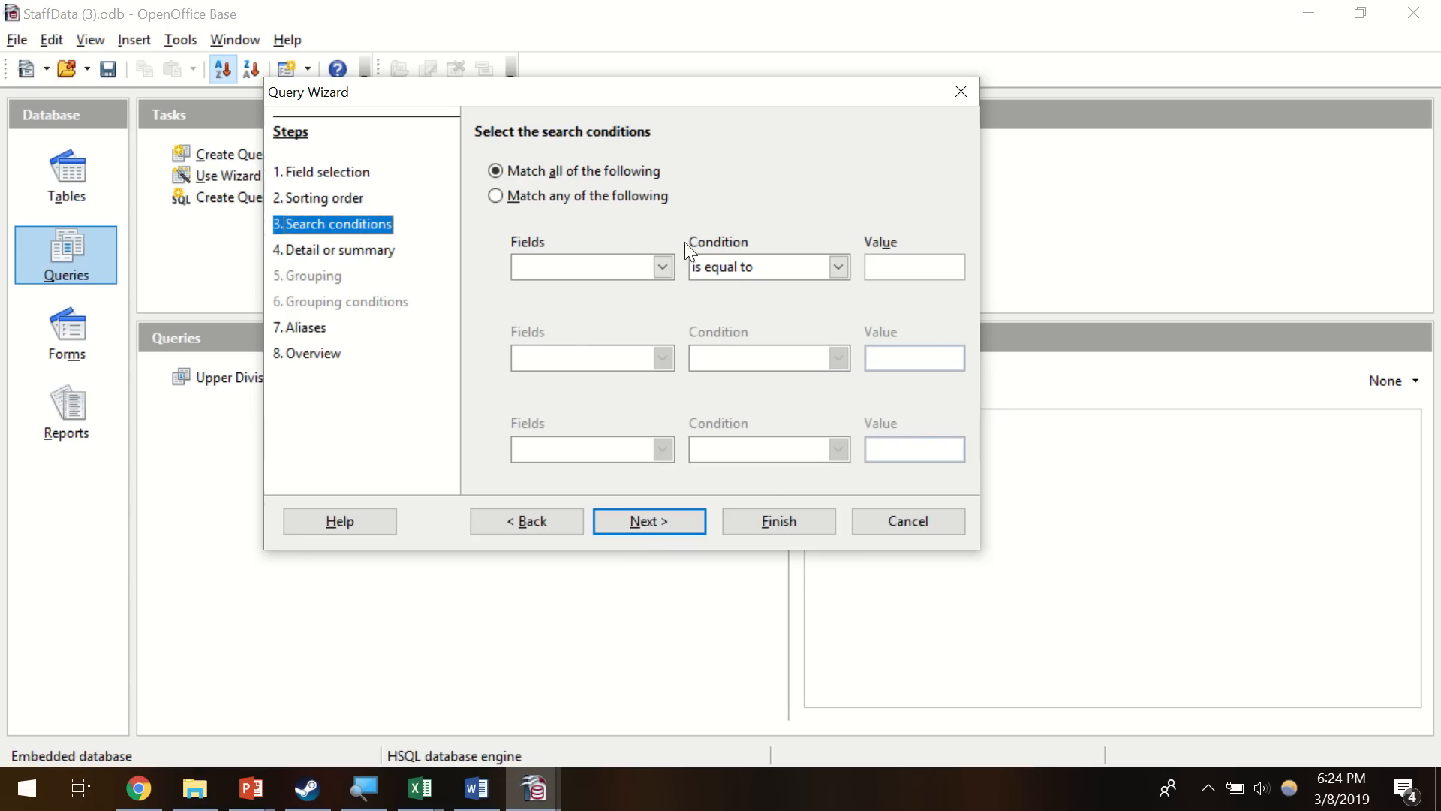
pyautogui.click(648, 525)
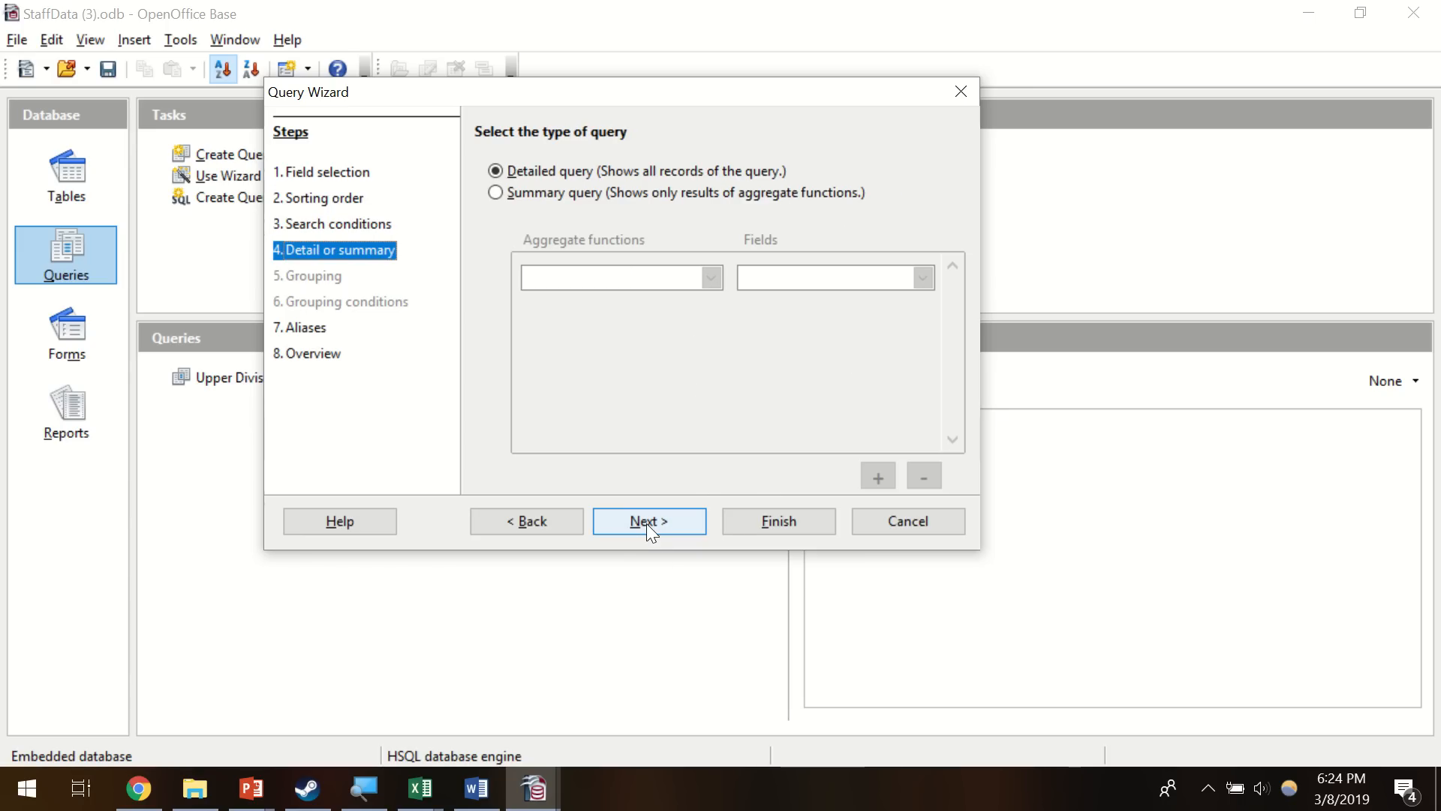
pyautogui.click(646, 523)
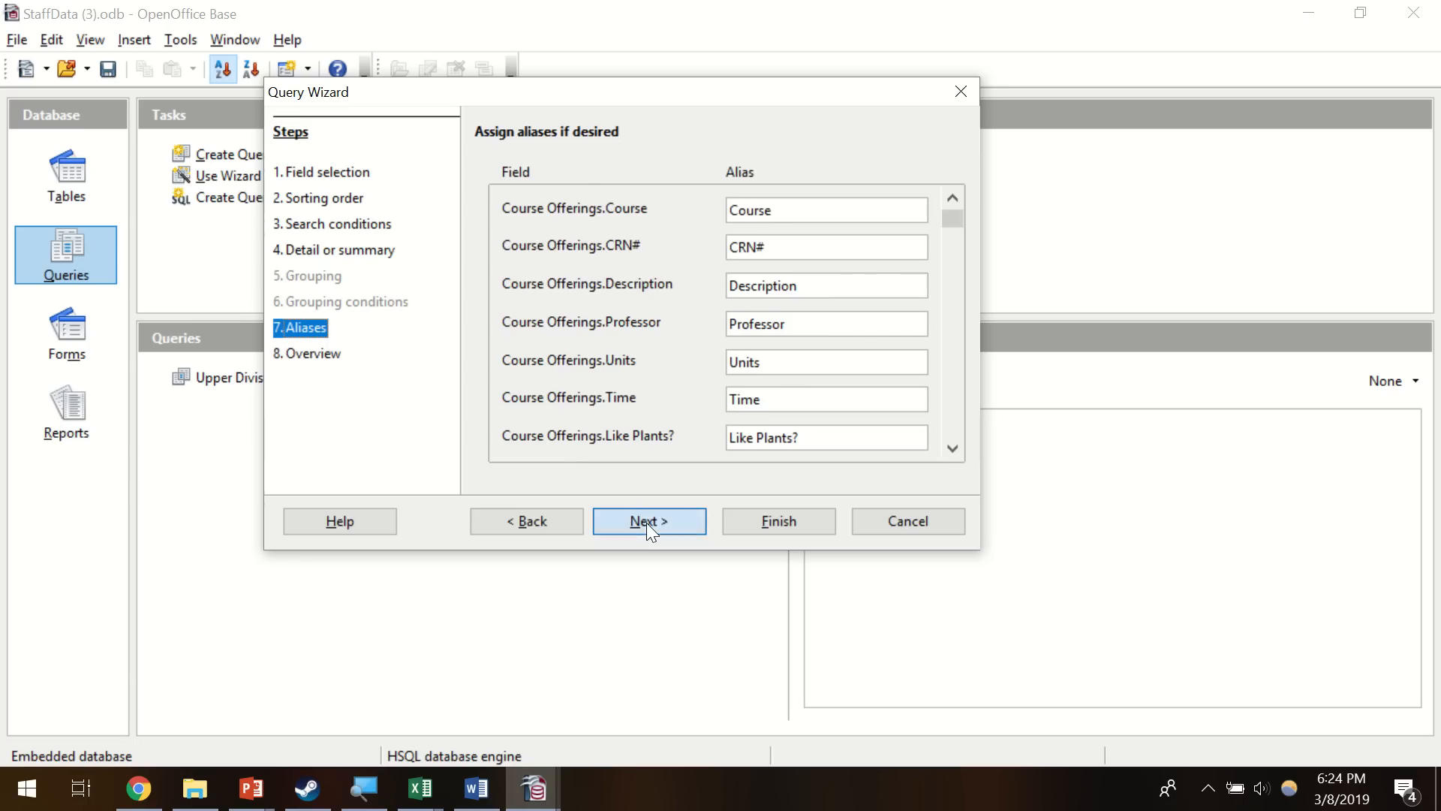
pyautogui.click(647, 522)
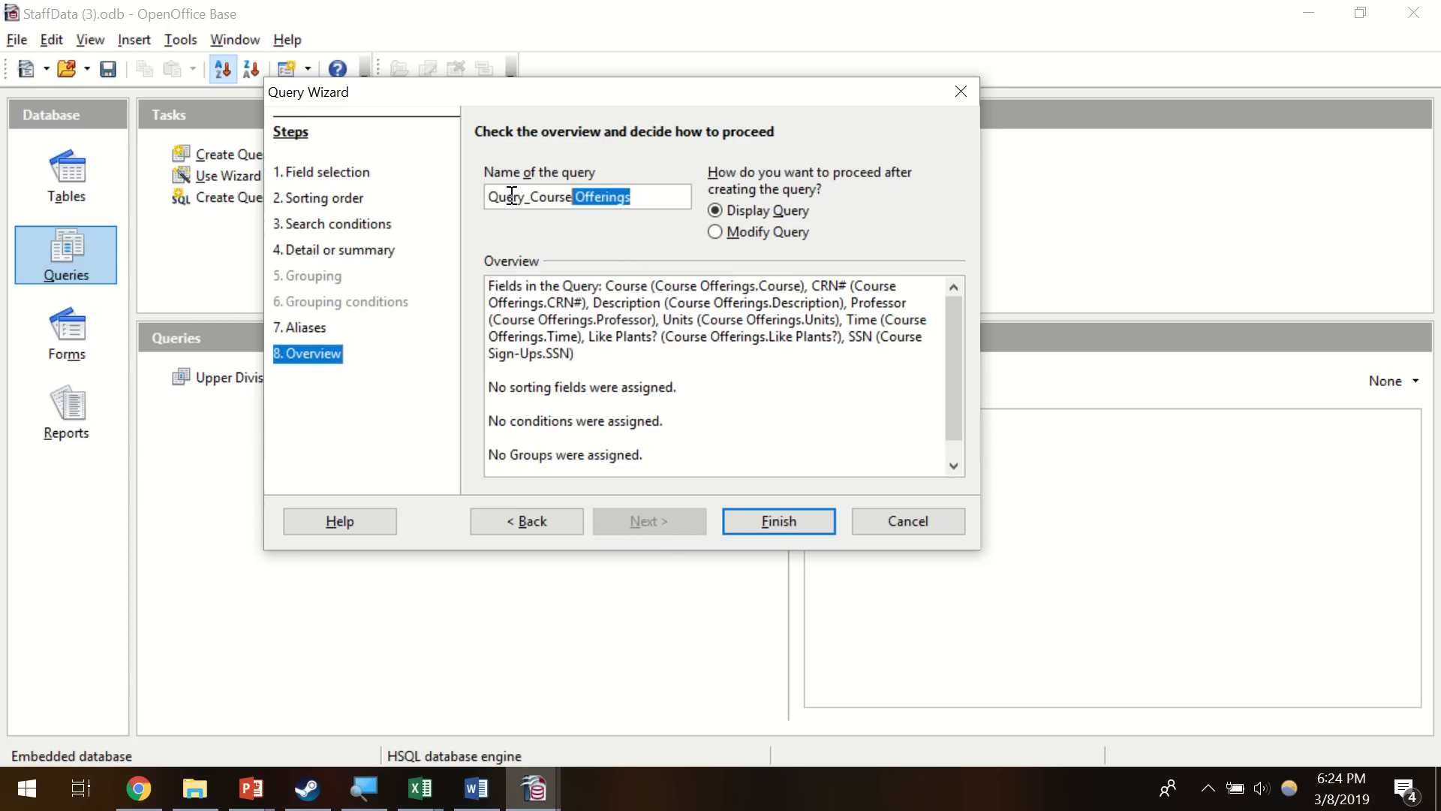
# - Name the query Lab Practice Query and finish creating it with the query displayed
pyautogui.tripleClick(584, 198)
pyautogui.write('Lab Pra')
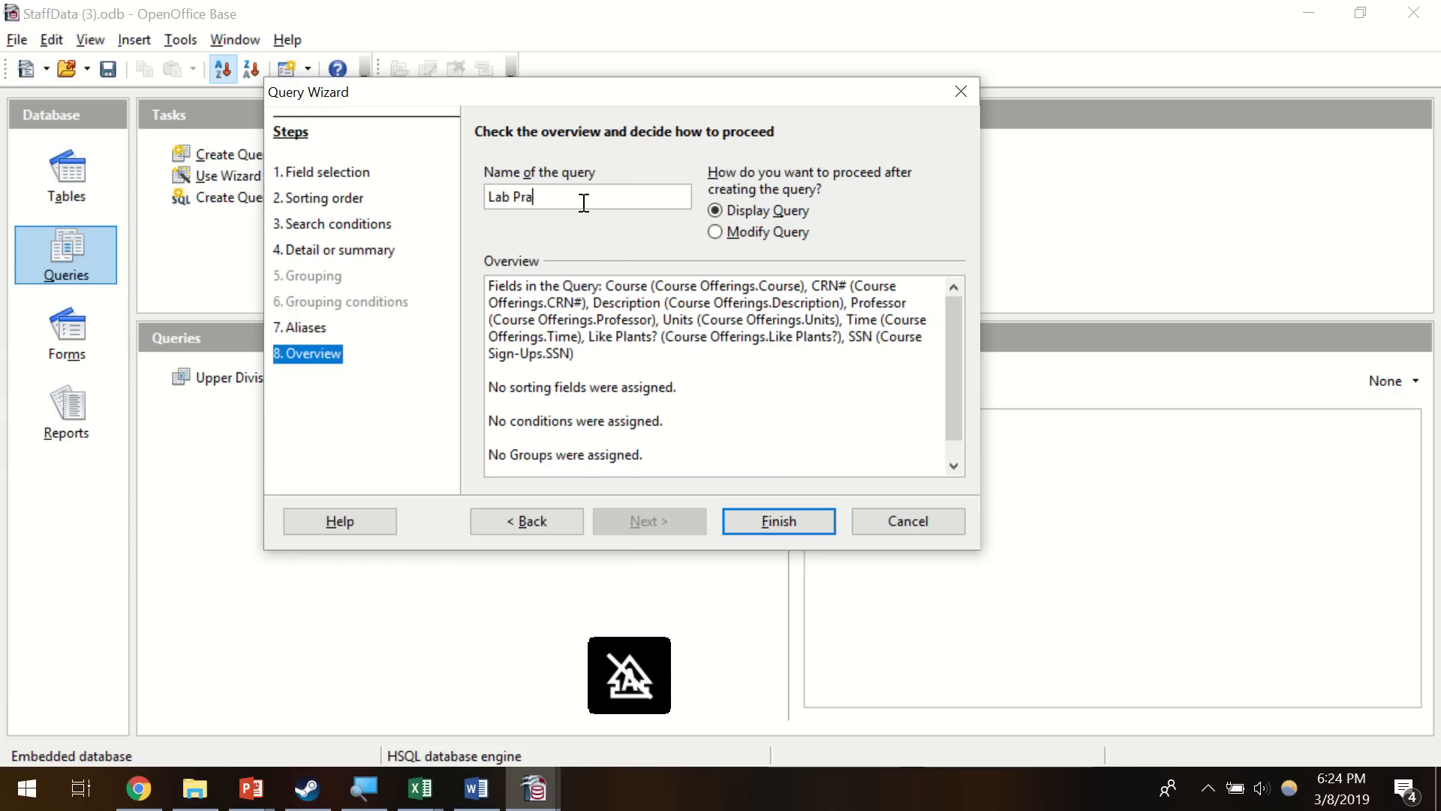
pyautogui.write('ctice Query')
pyautogui.click(799, 521)
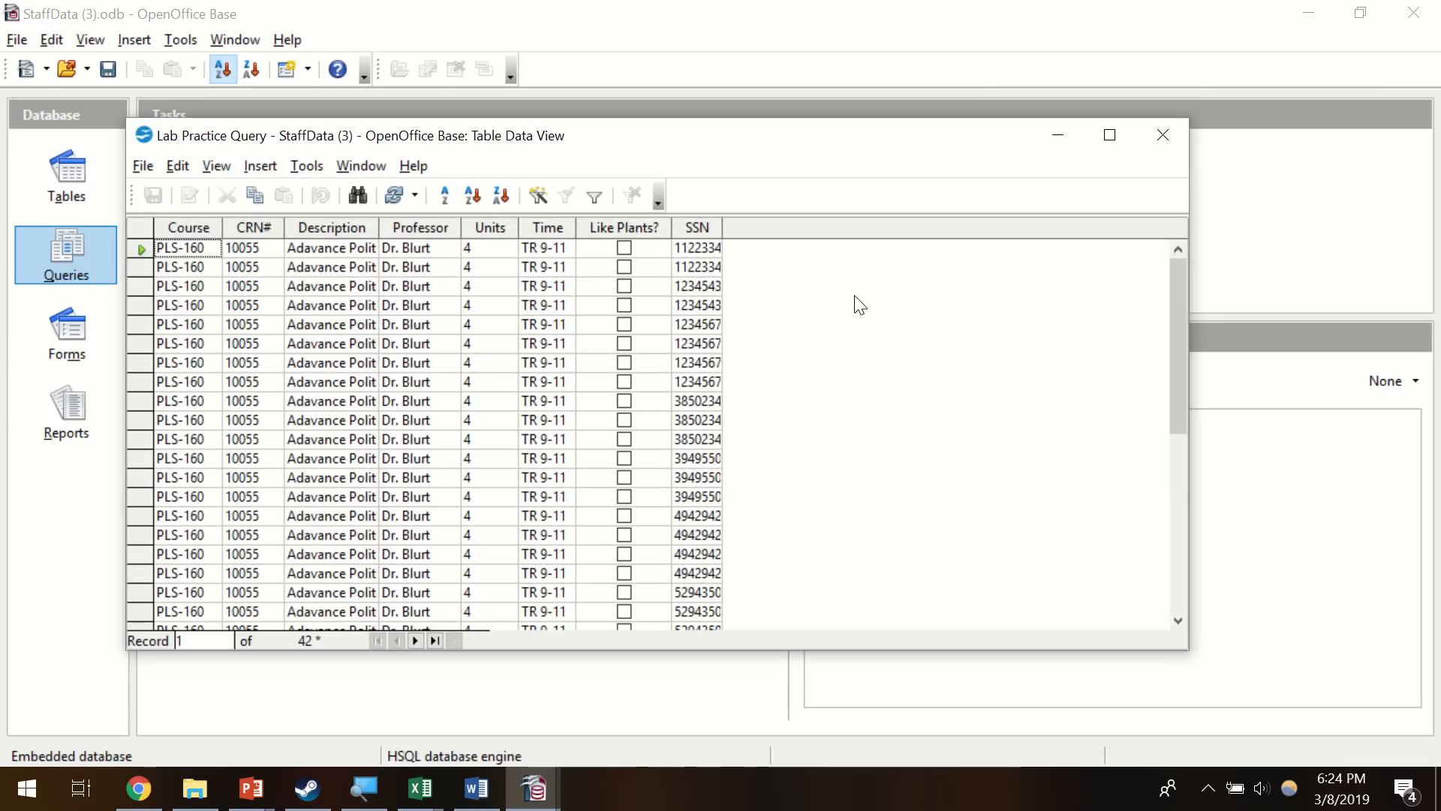
# - Look through the records of Lab Practice Query and close its data view
pyautogui.scroll(-5, 578, 338)
pyautogui.scroll(-6, 450, 379)
pyautogui.scroll(11, 604, 417)
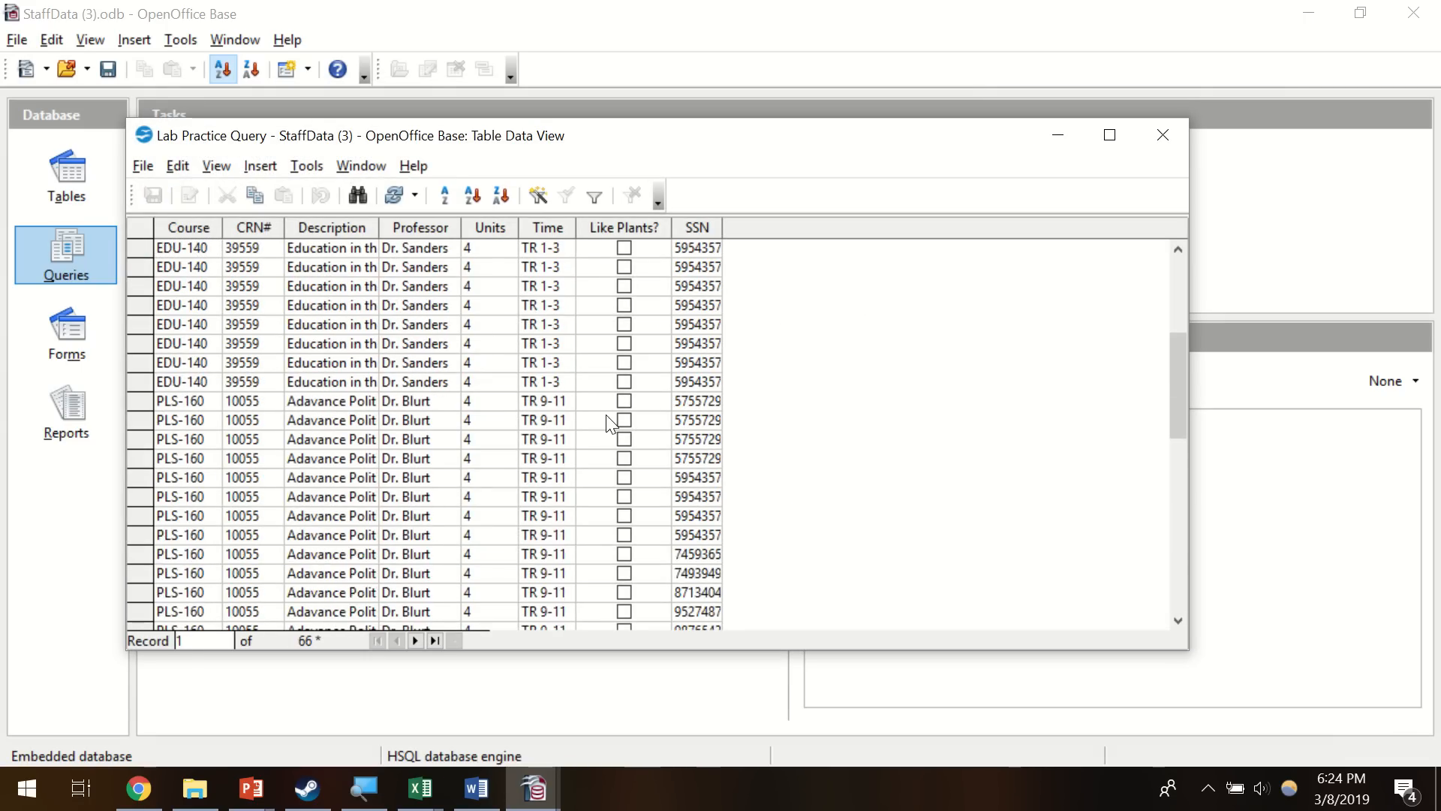
pyautogui.click(1163, 135)
# - Edit Lab Practice Query in design view and join Course Sign-Ups to Course Offerings on their CRN# fields
pyautogui.click(260, 373)
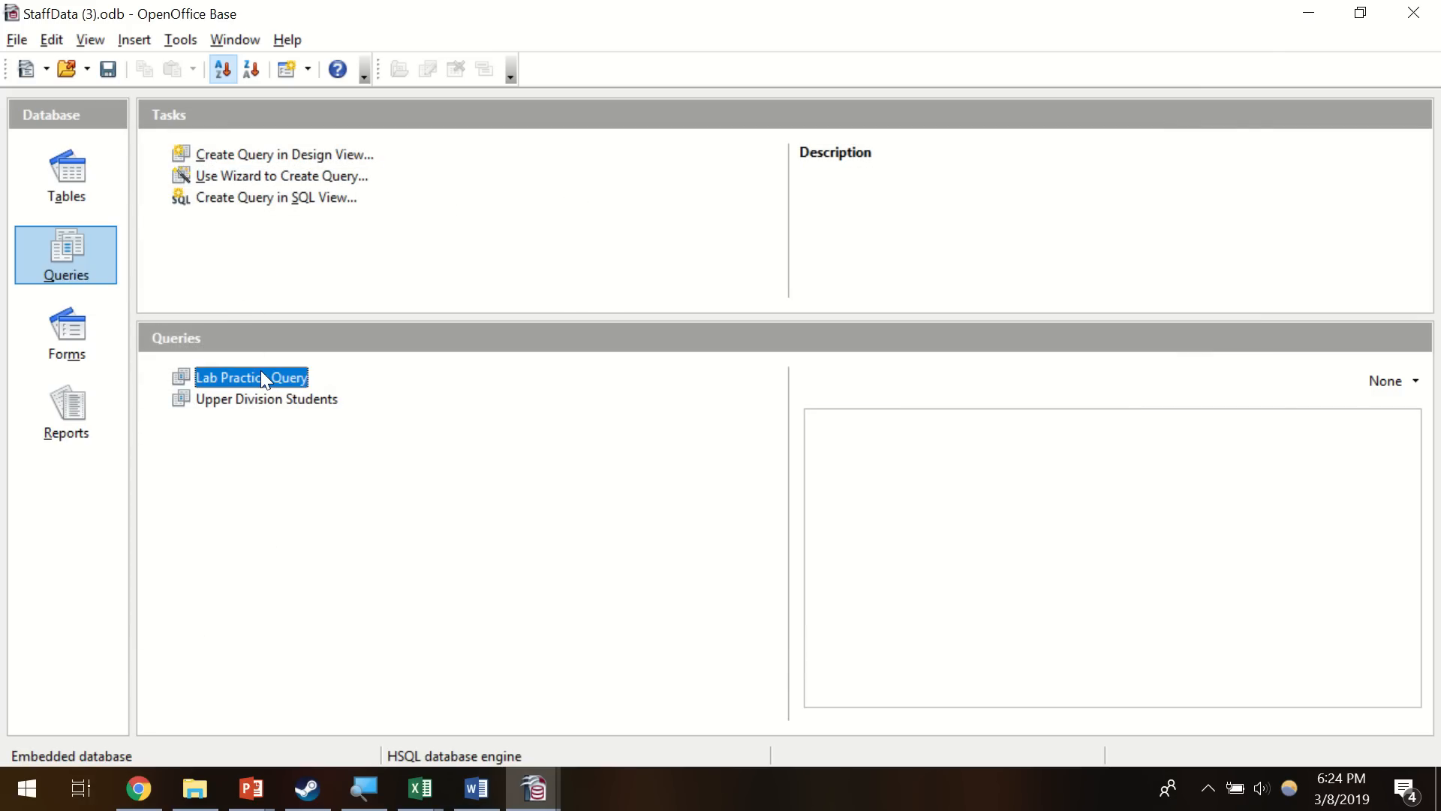
pyautogui.rightClick(260, 372)
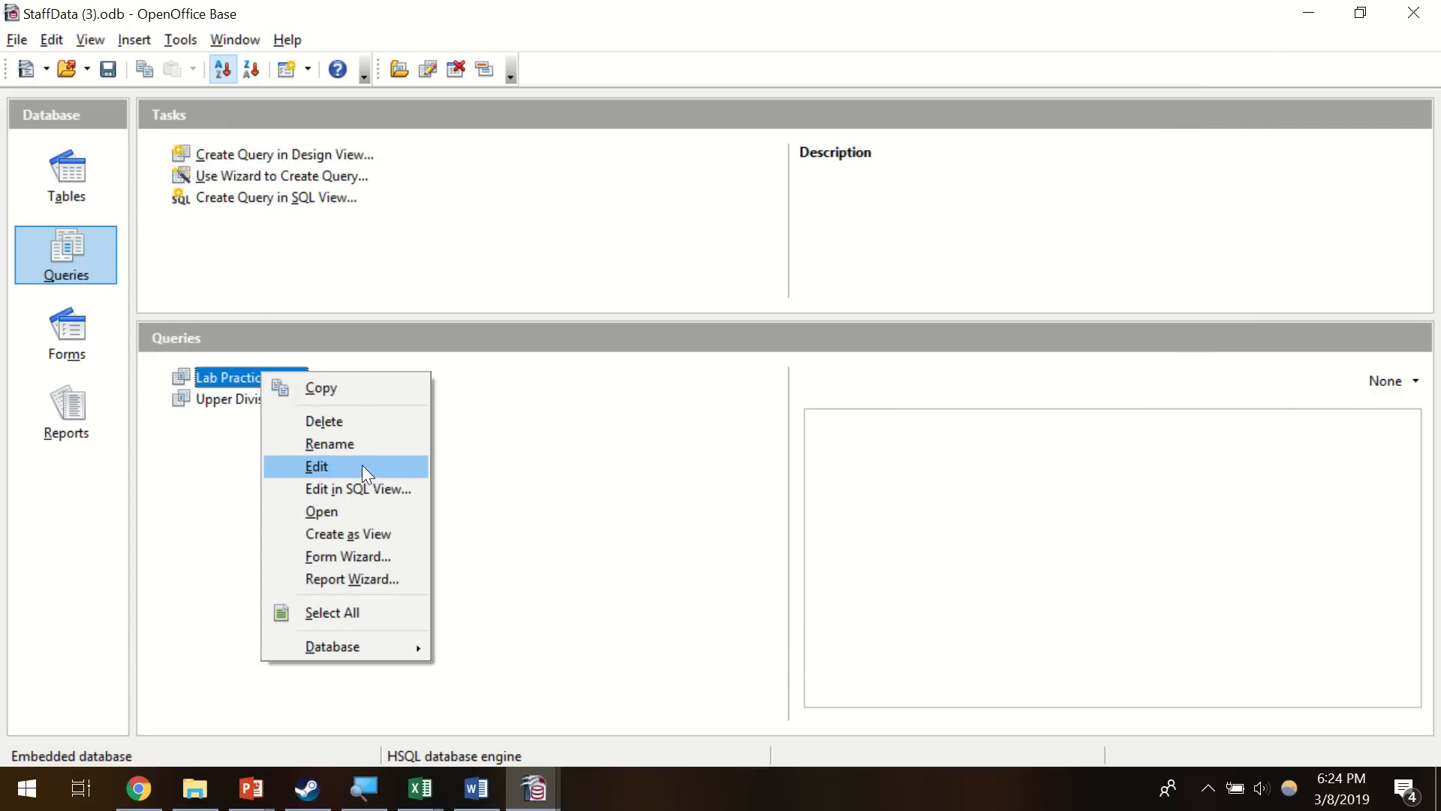
pyautogui.click(330, 466)
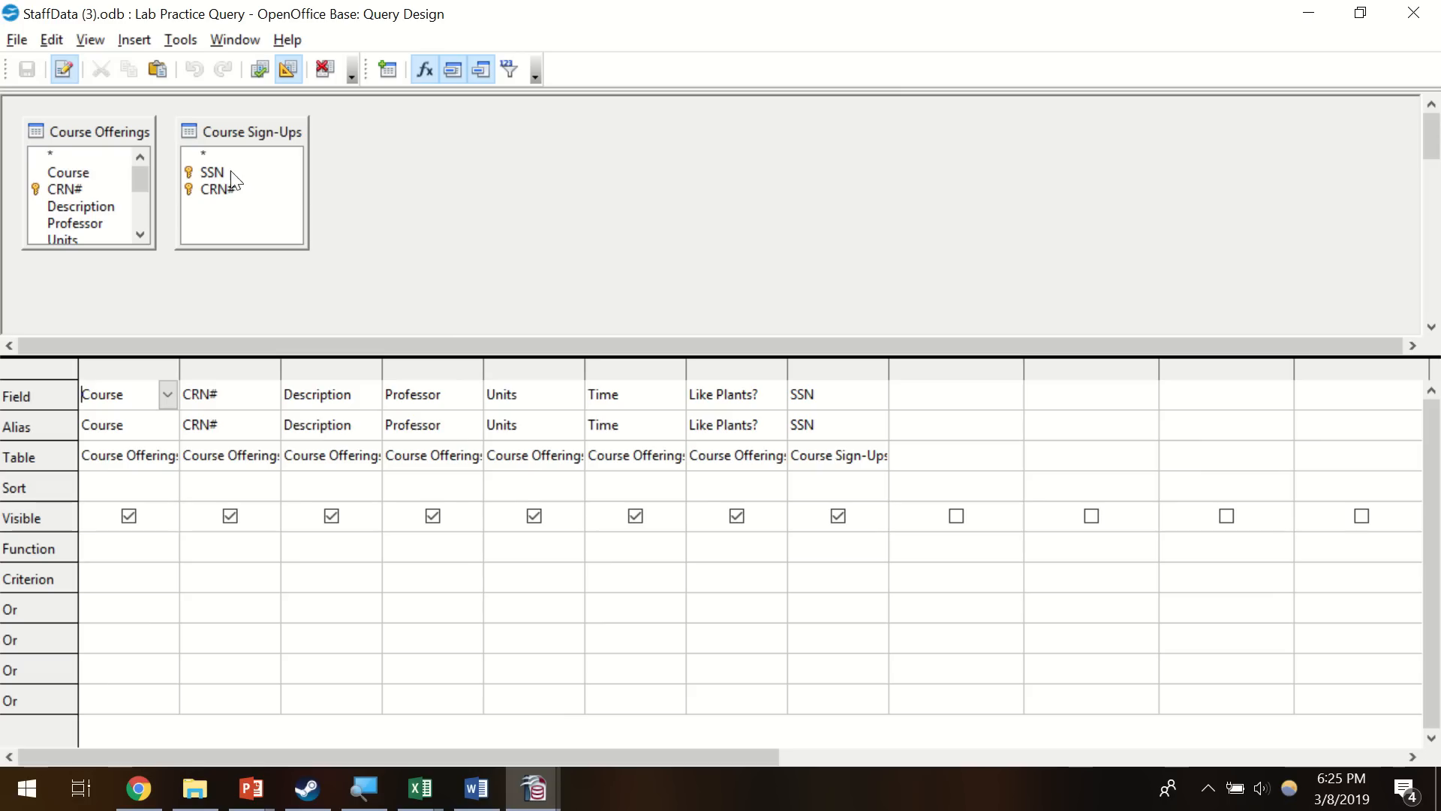
pyautogui.moveTo(245, 132); pyautogui.dragTo(299, 135)
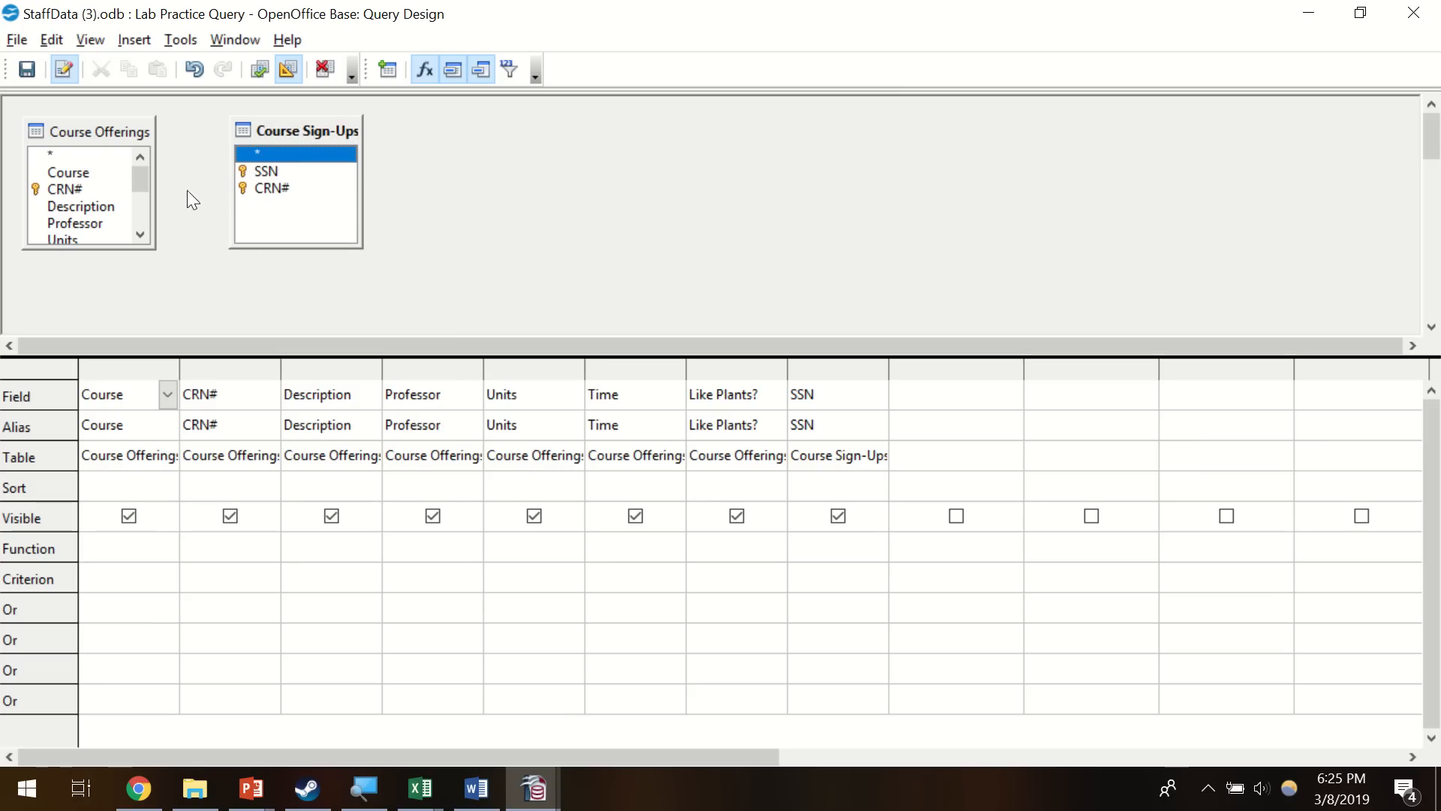
pyautogui.moveTo(267, 188); pyautogui.dragTo(79, 192)
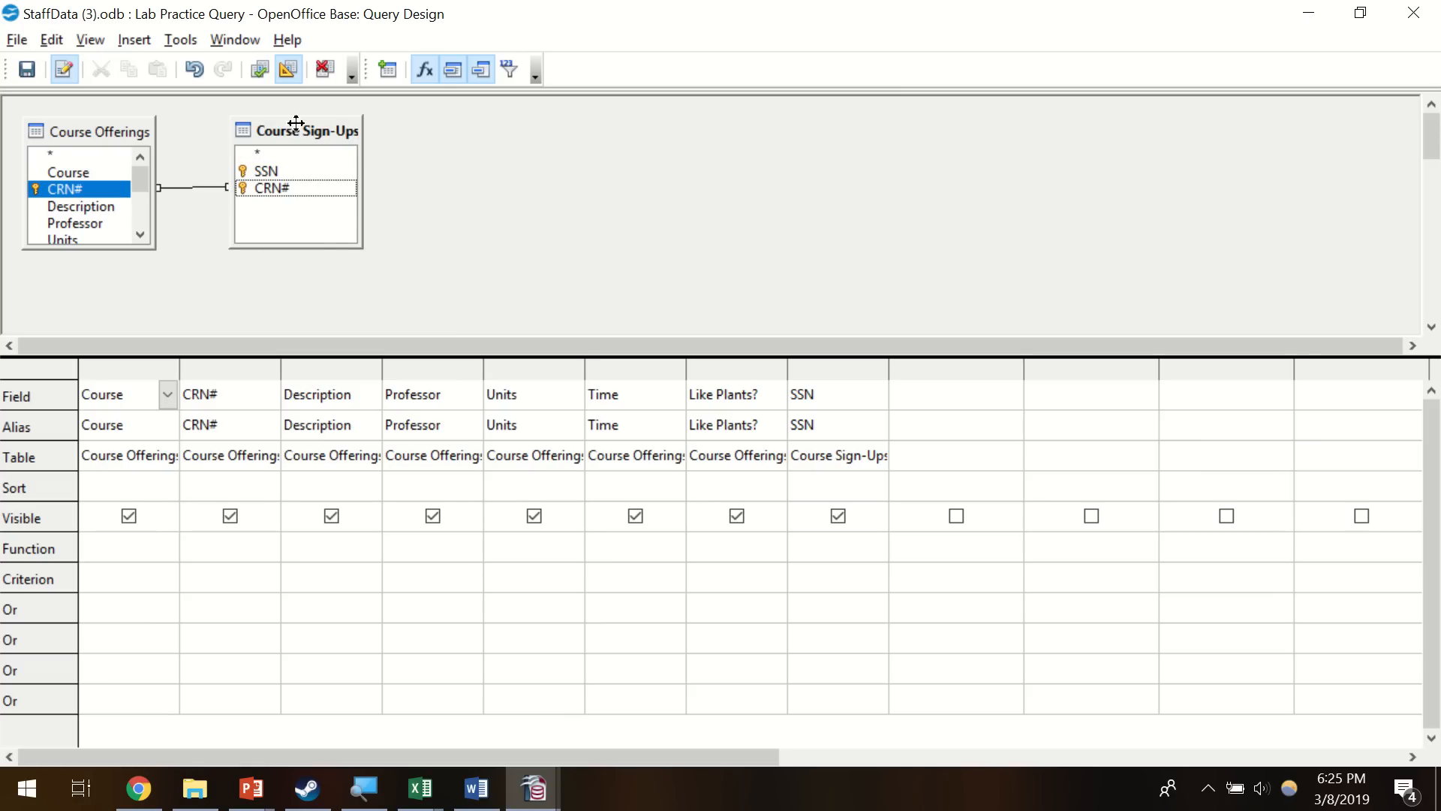
pyautogui.moveTo(297, 123); pyautogui.dragTo(272, 107)
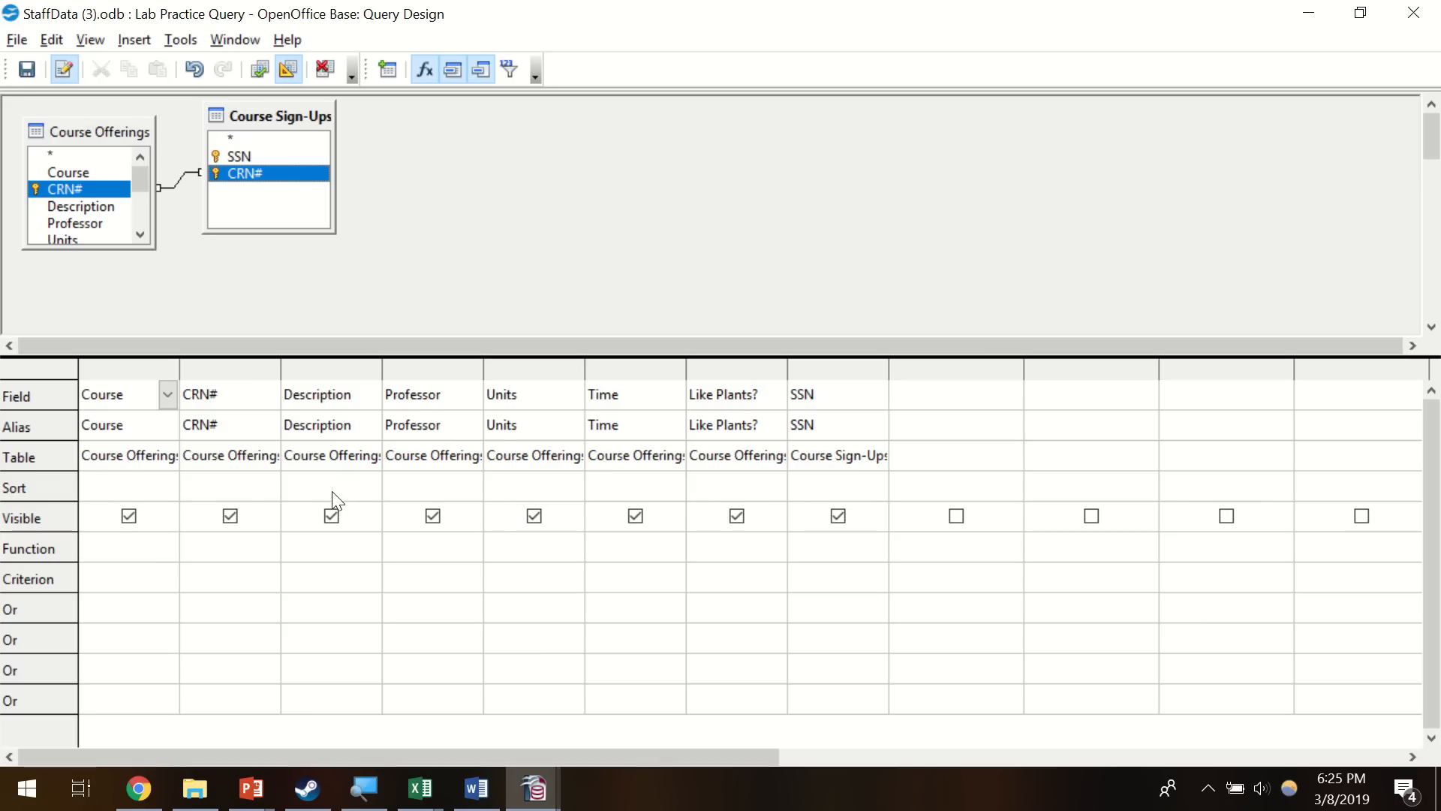
# - Sort the query by the Professor field in descending order
pyautogui.click(421, 486)
pyautogui.click(470, 488)
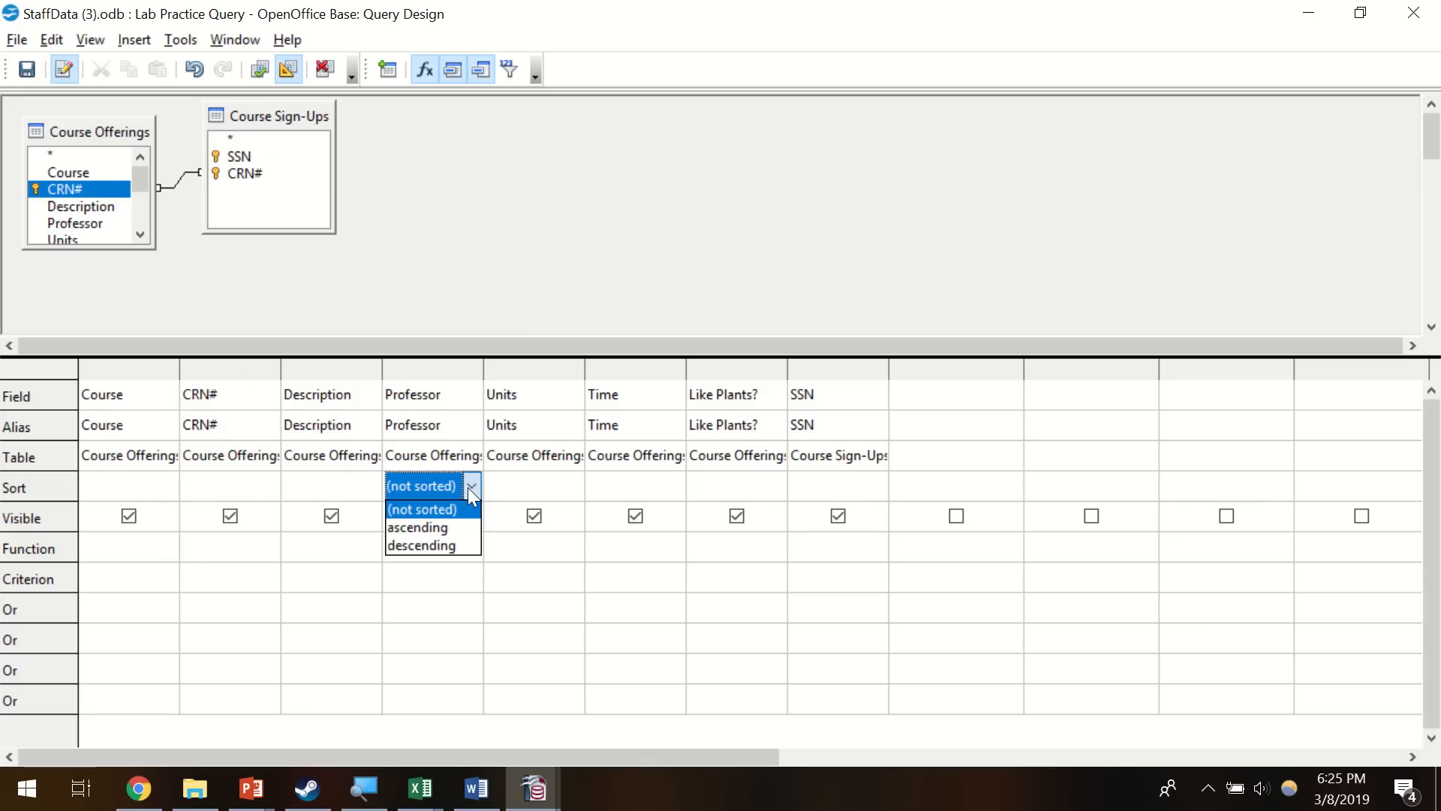
pyautogui.click(427, 545)
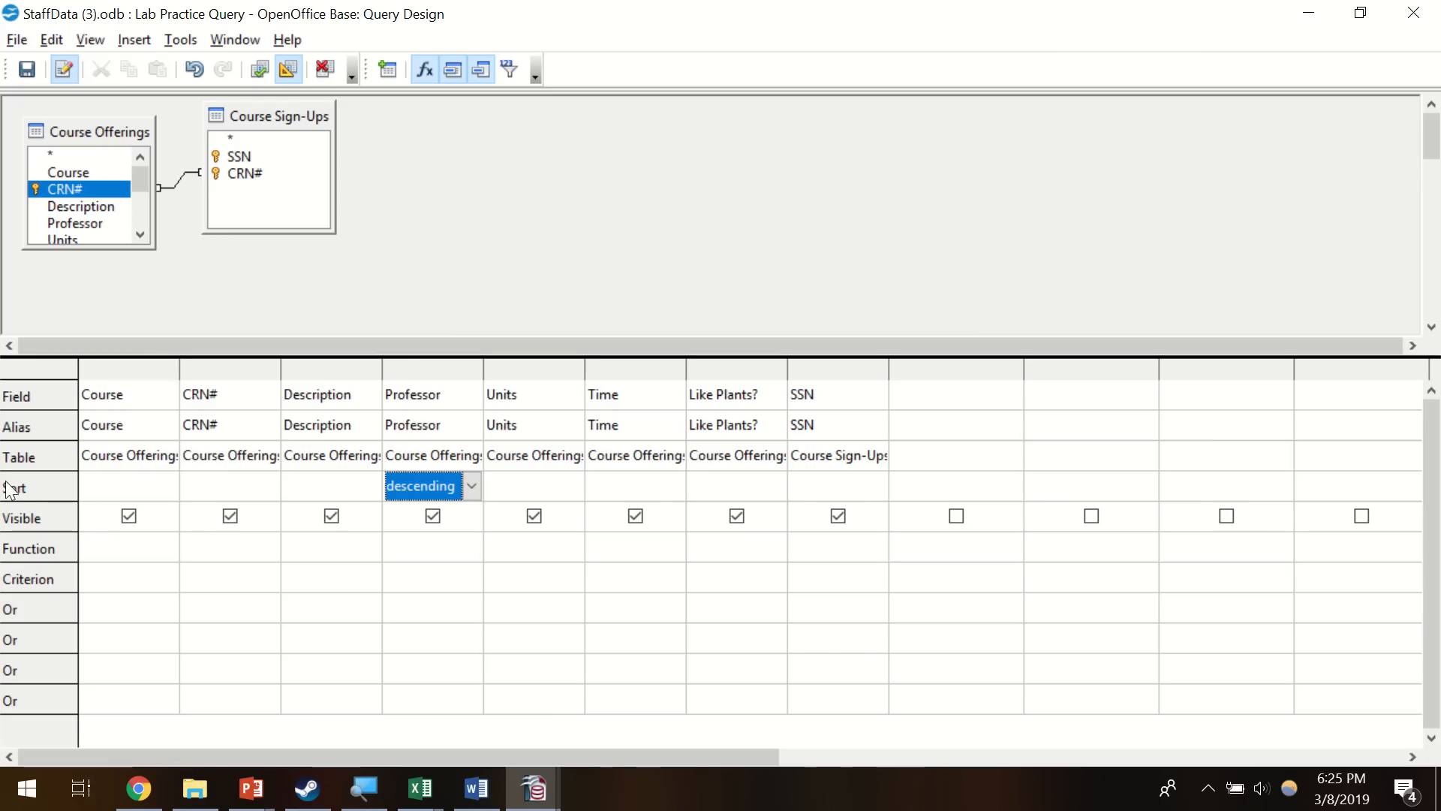
pyautogui.click(453, 486)
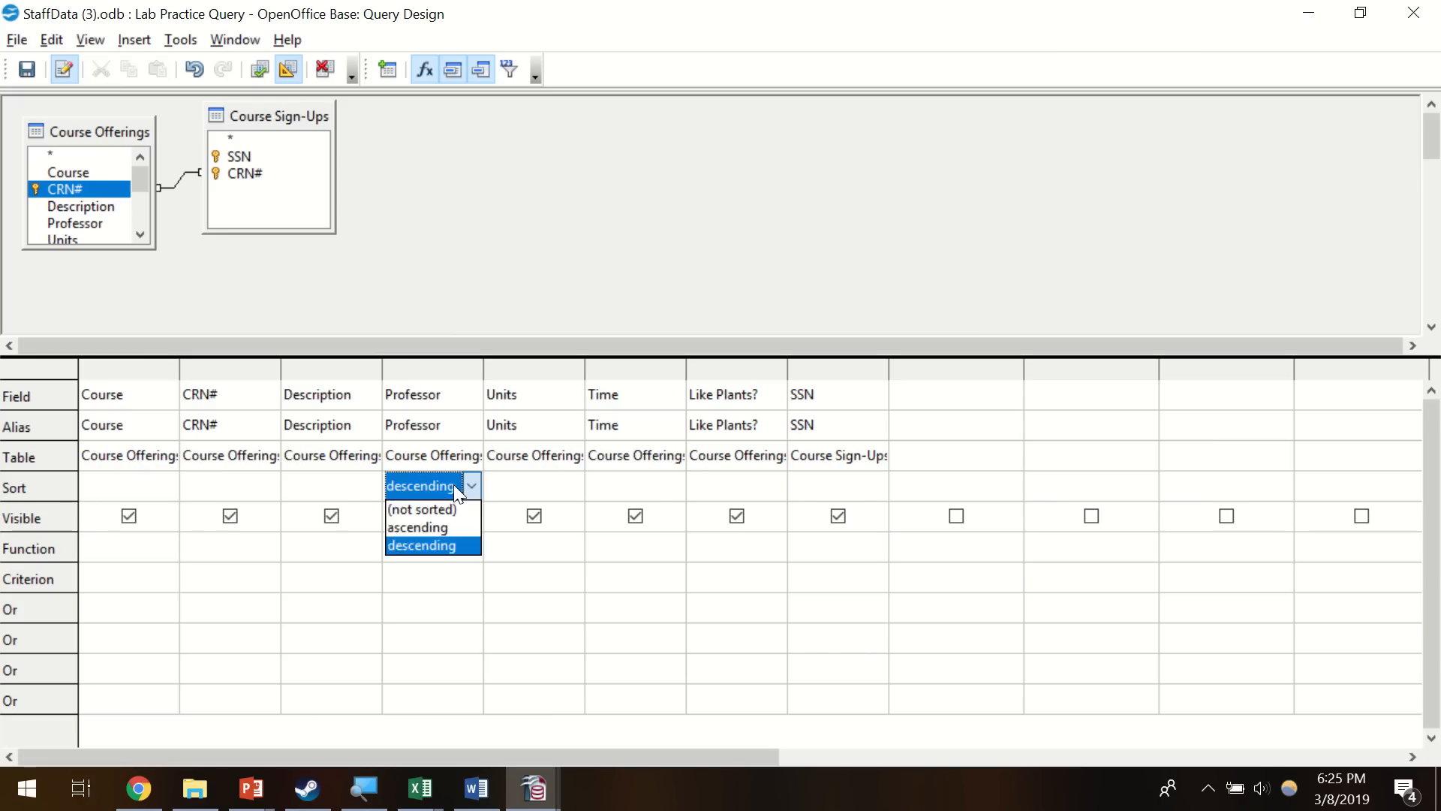
pyautogui.click(424, 545)
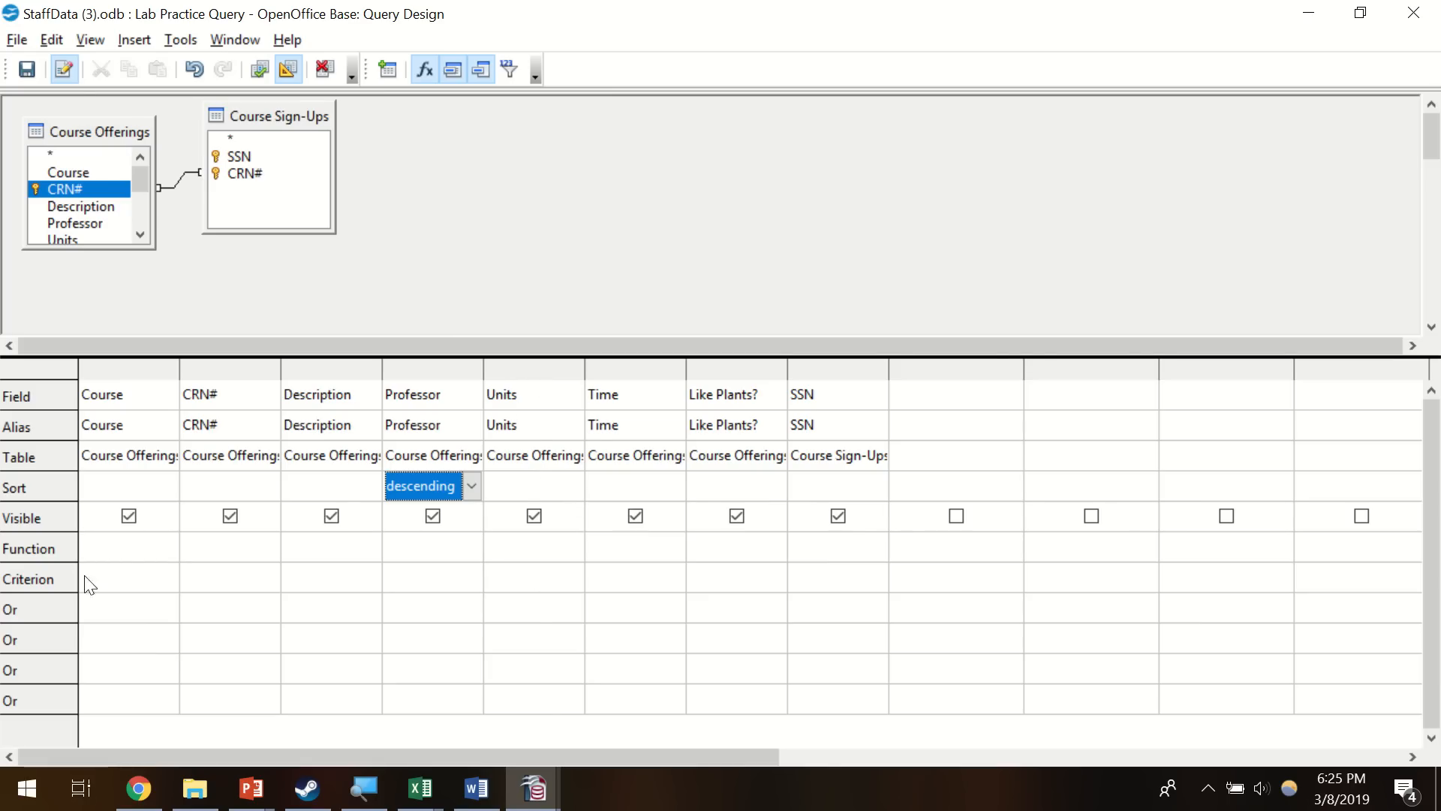
pyautogui.click(545, 584)
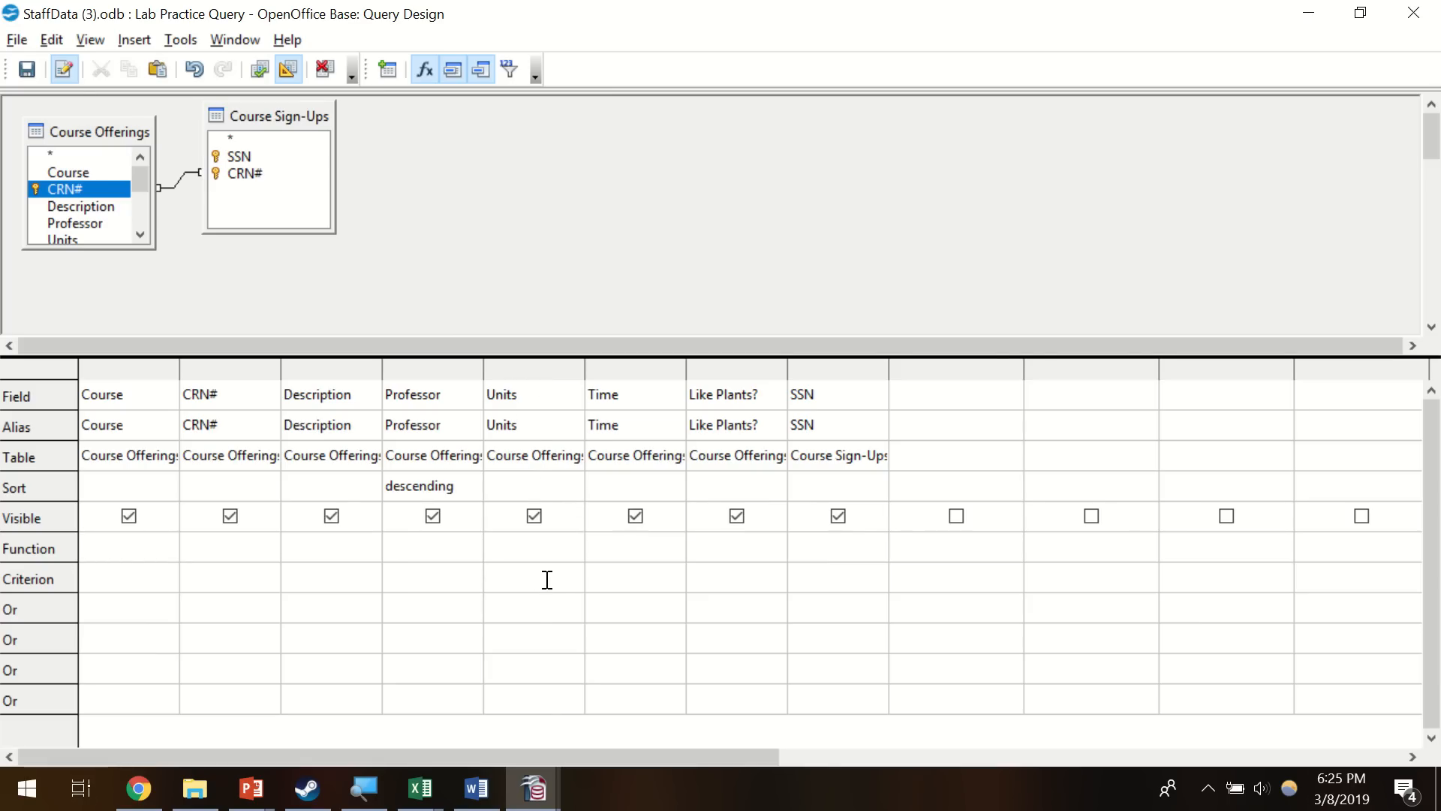
pyautogui.write('>')
pyautogui.press('BackSpace')
pyautogui.write('2nd')
pyautogui.moveTo(524, 575); pyautogui.dragTo(506, 575)
pyautogui.click(525, 584)
pyautogui.press('BackSpace')
pyautogui.press('BackSpace')
pyautogui.press('BackSpace')
pyautogui.write('2')
pyautogui.write('Second')
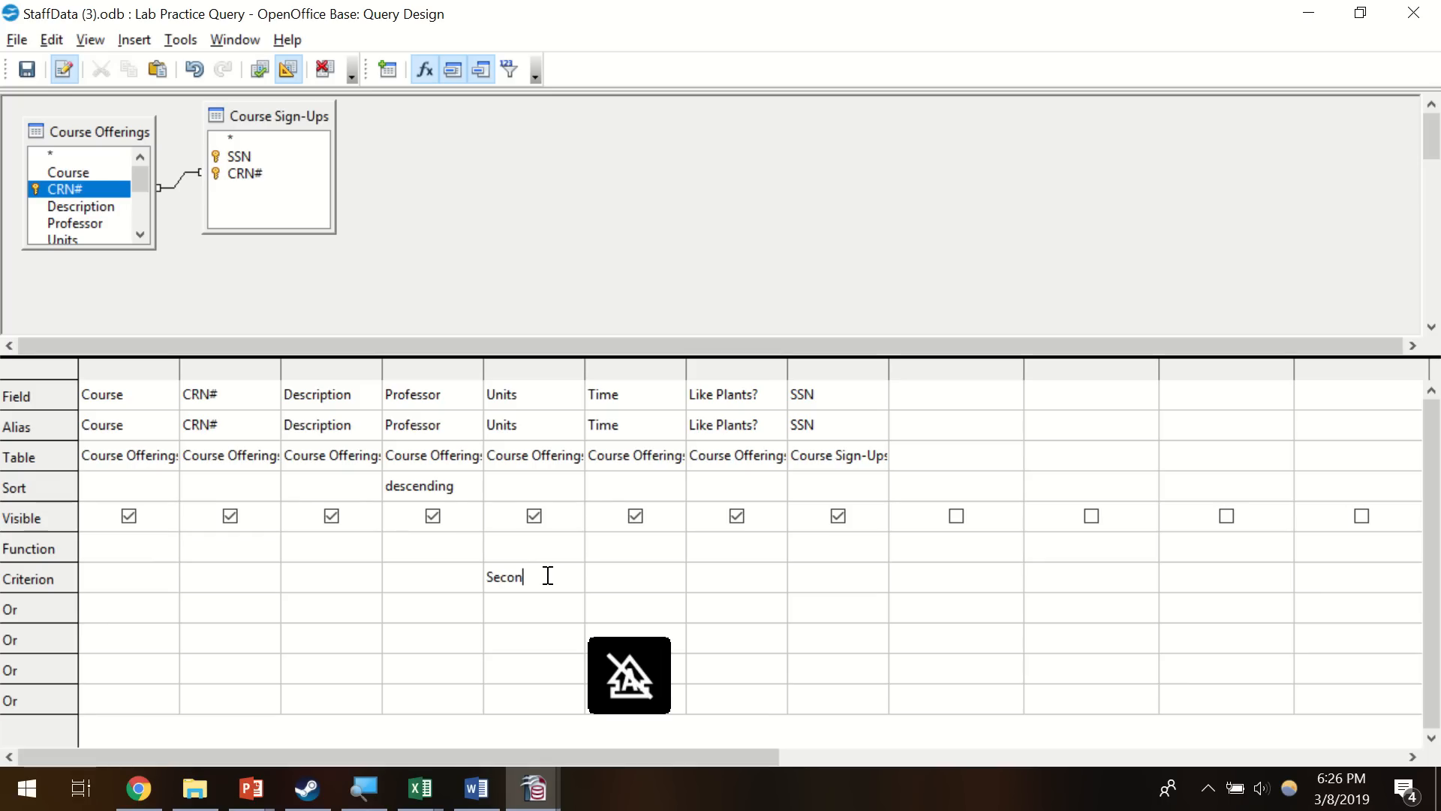
pyautogui.press('BackSpace')
pyautogui.press('BackSpace')
pyautogui.press('BackSpace')
pyautogui.press('BackSpace')
pyautogui.press('BackSpace')
pyautogui.press('BackSpace')
pyautogui.write('2nd')
pyautogui.moveTo(528, 578); pyautogui.dragTo(484, 579)
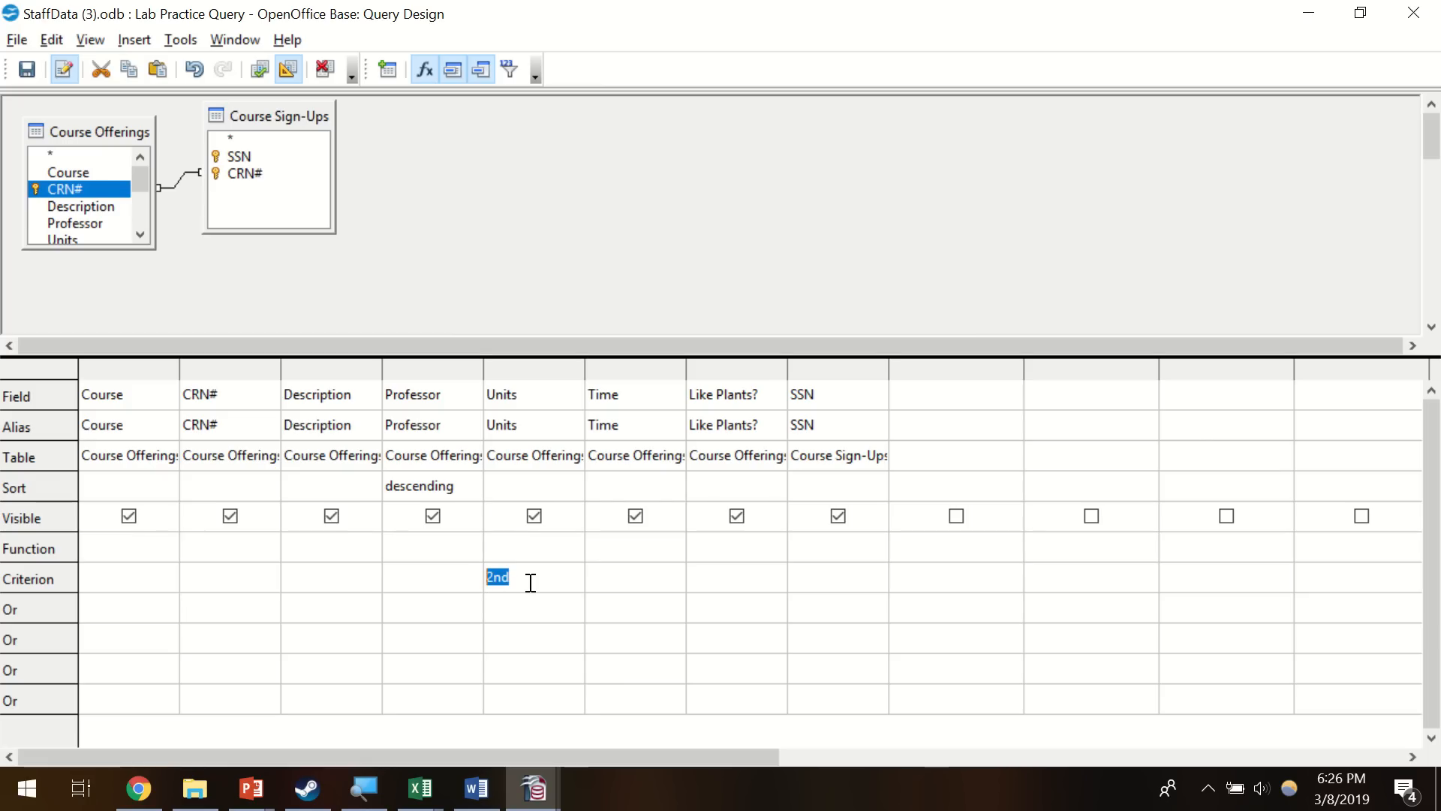
pyautogui.press('BackSpace')
# - Enter the name of the professor teaching PLS-21 as the criterion for the Professor field
pyautogui.click(438, 582)
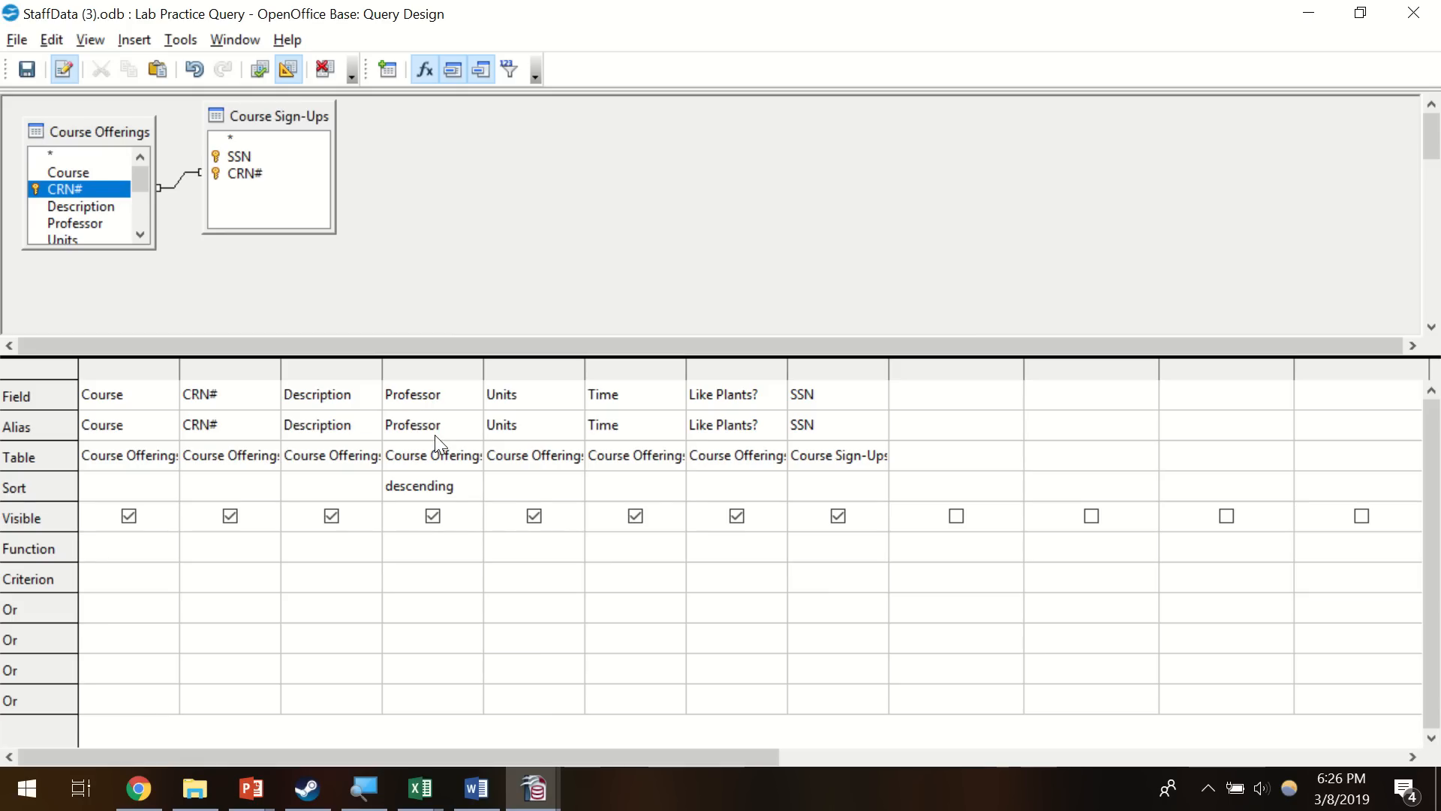
pyautogui.write('Dr. Frank')
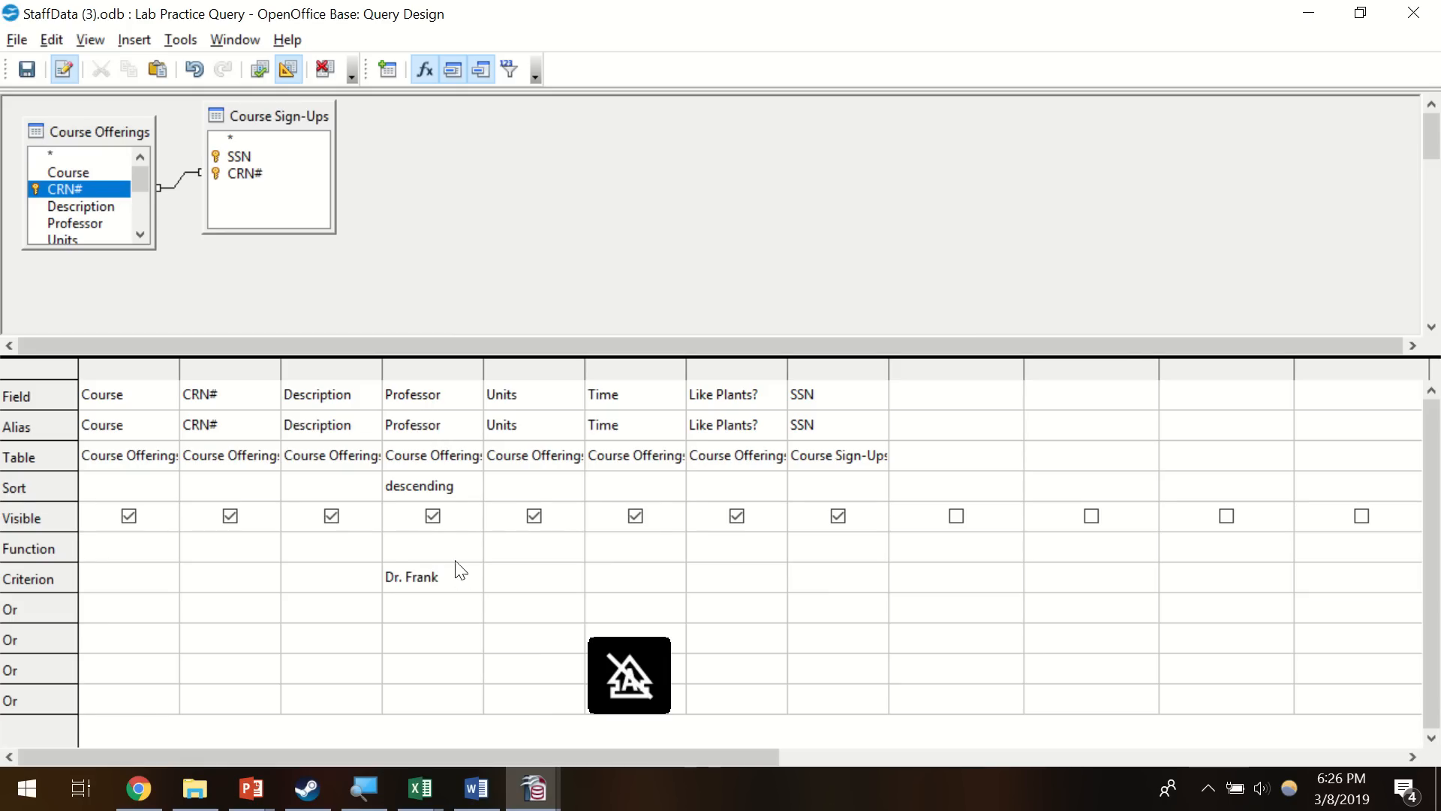
pyautogui.moveTo(455, 583); pyautogui.dragTo(386, 588)
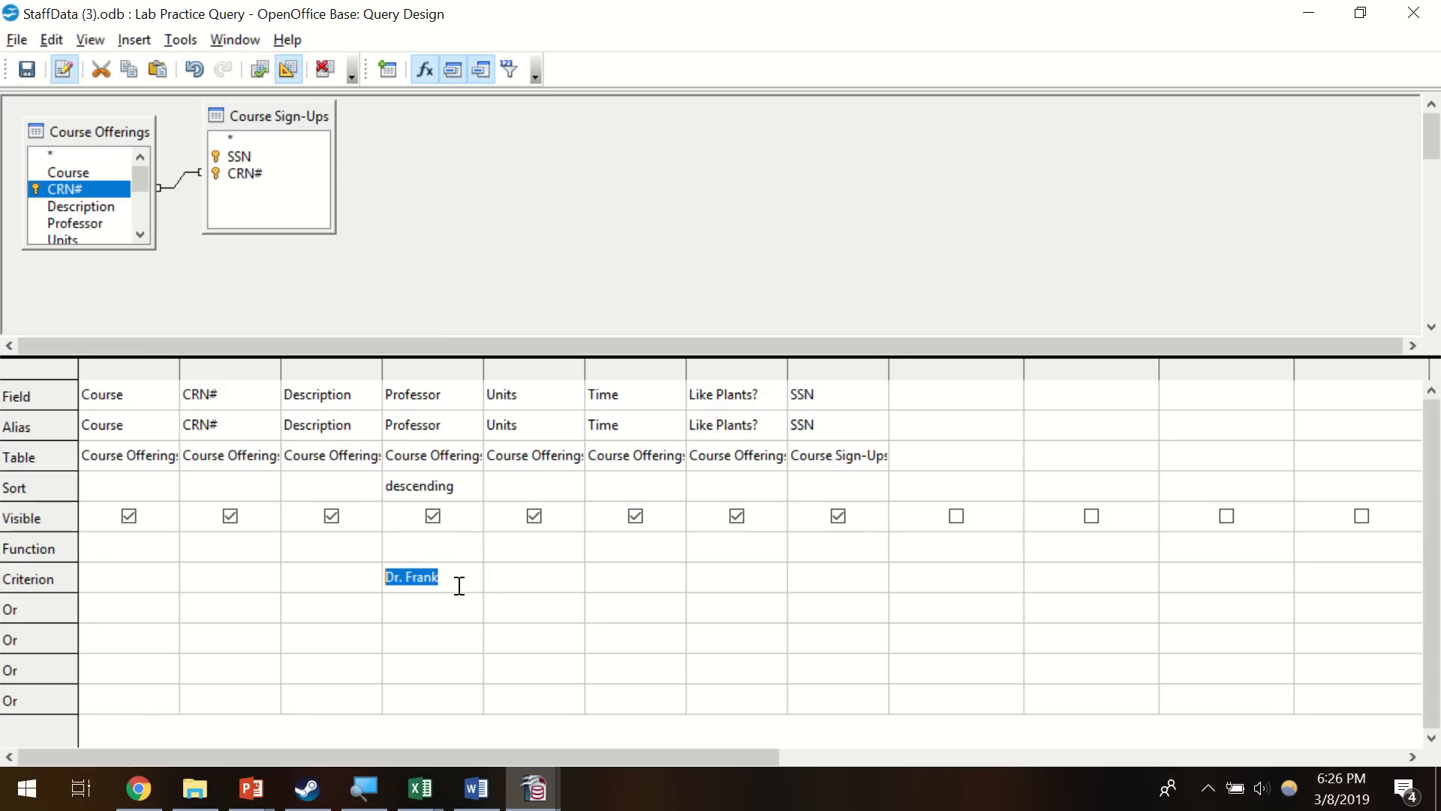
# - Add the Water Law professor's name, looked up in FormsReports' Course Offerings table, as an alternative Professor criterion and save the query
pyautogui.click(439, 608)
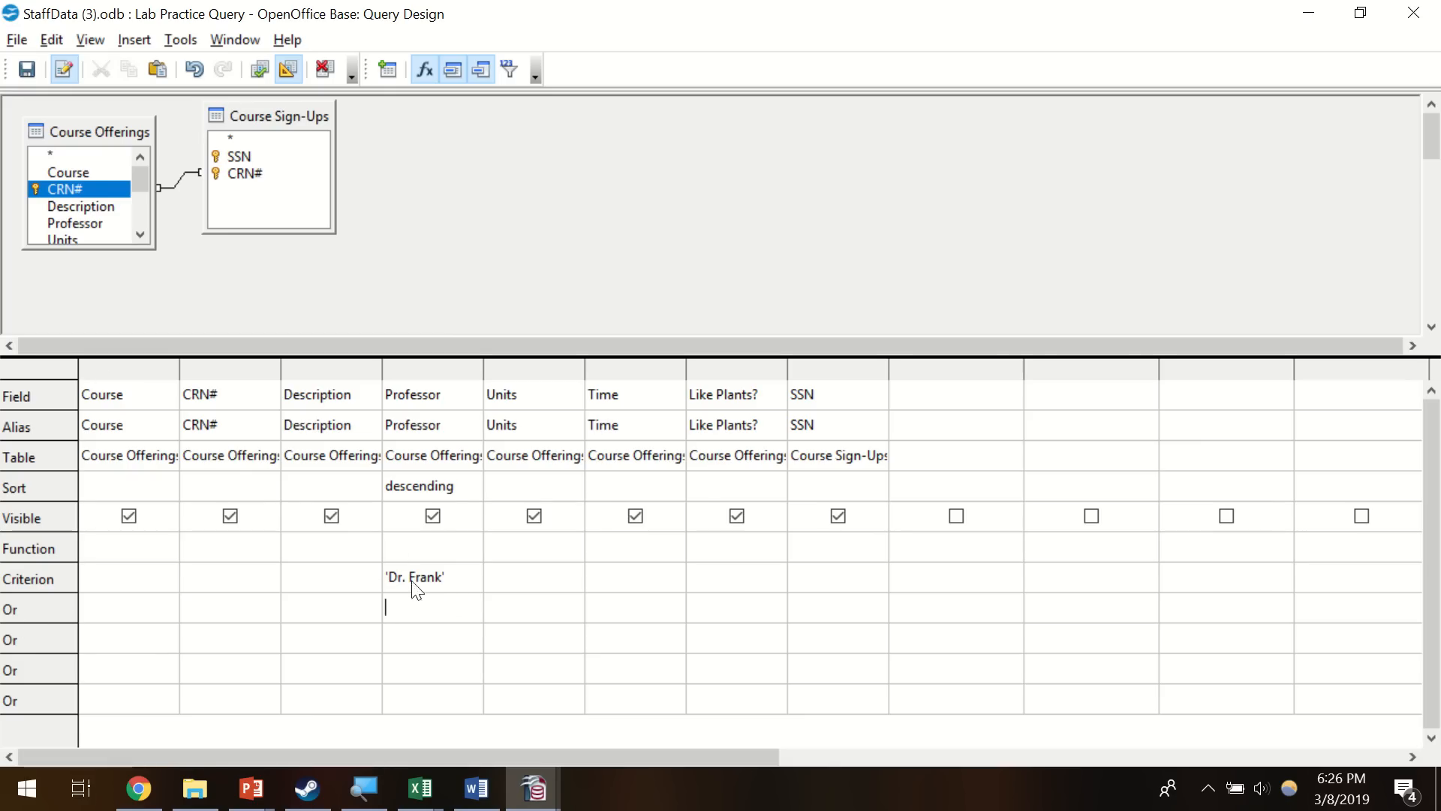
pyautogui.write('Dr.')
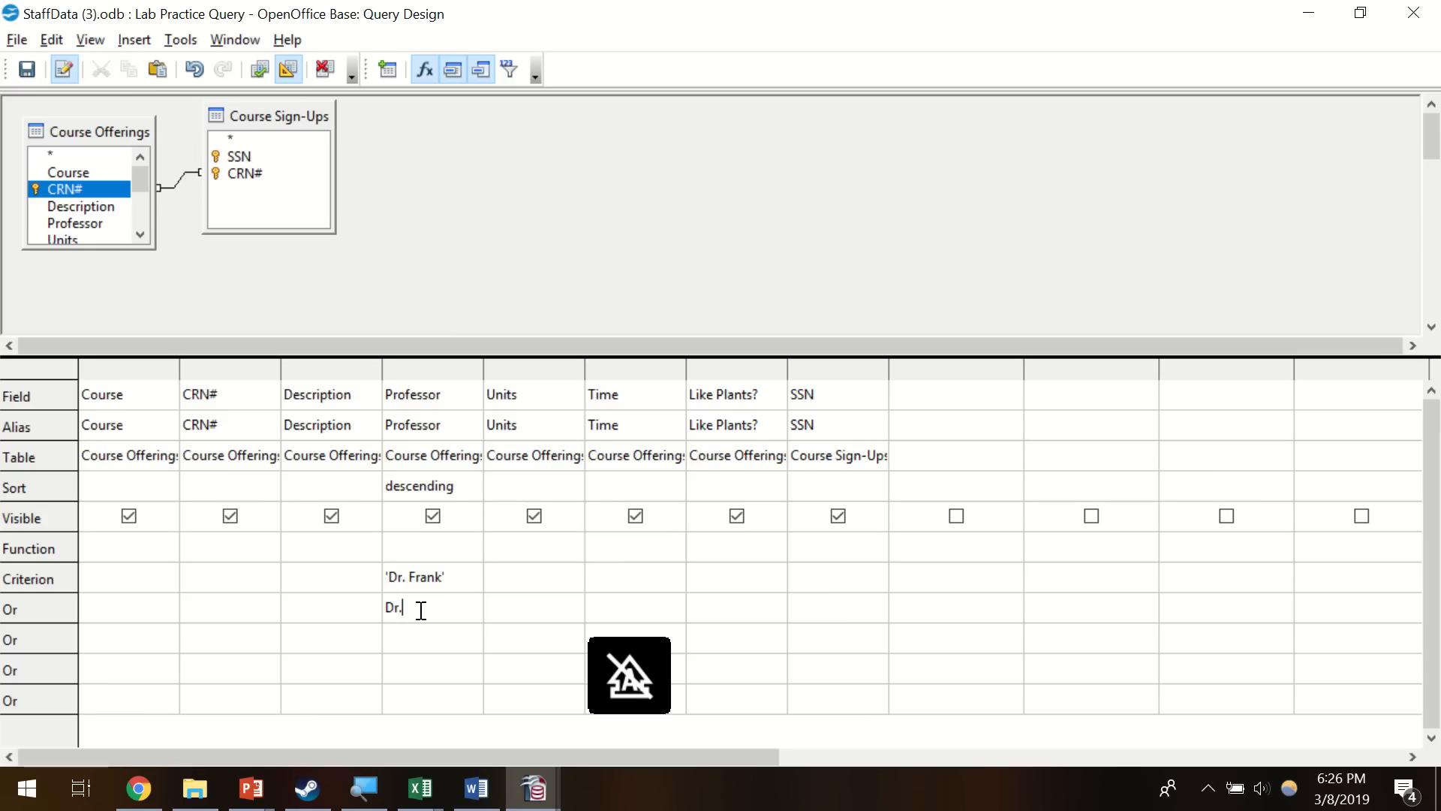
pyautogui.click(552, 787)
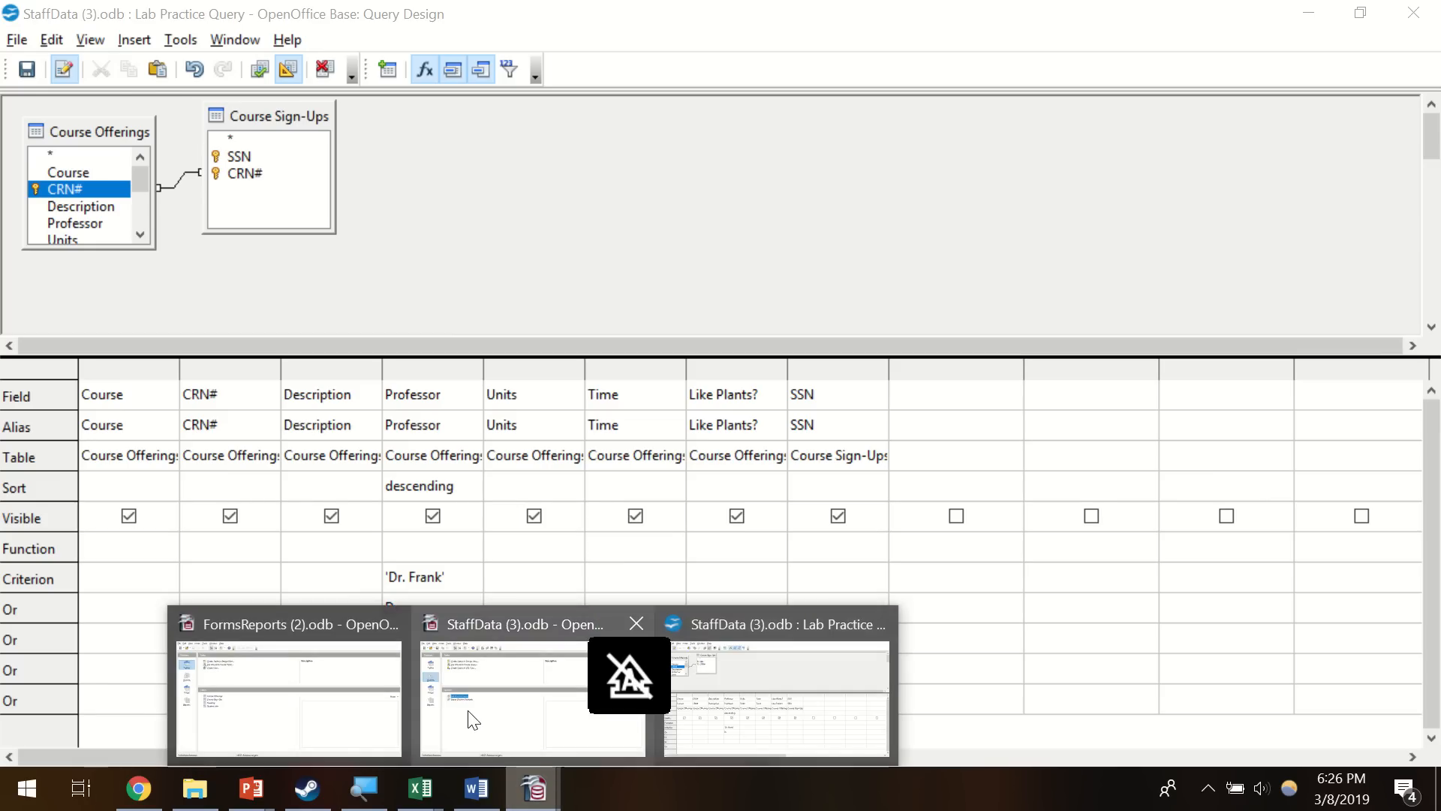
pyautogui.click(478, 717)
pyautogui.click(475, 710)
pyautogui.click(538, 796)
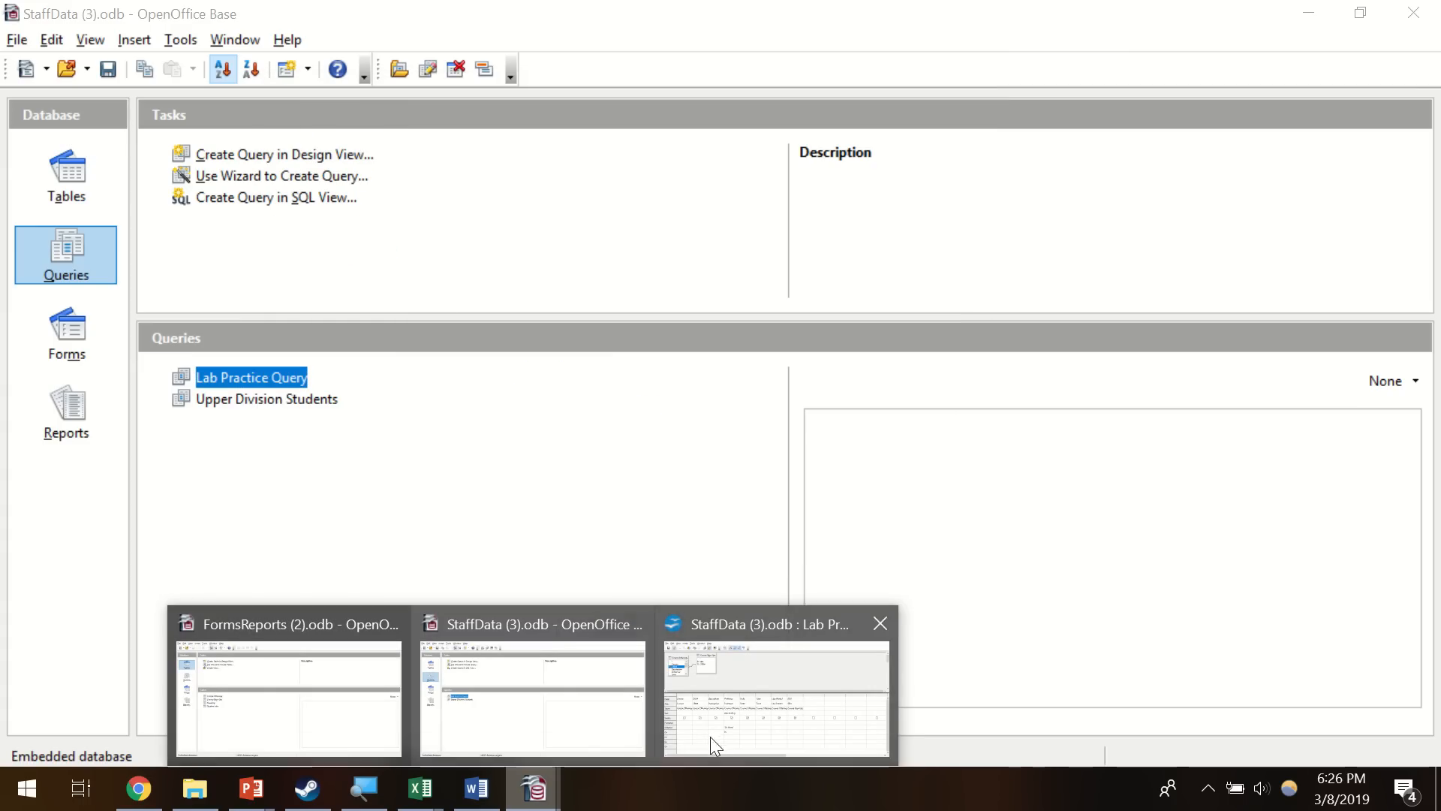
pyautogui.click(373, 721)
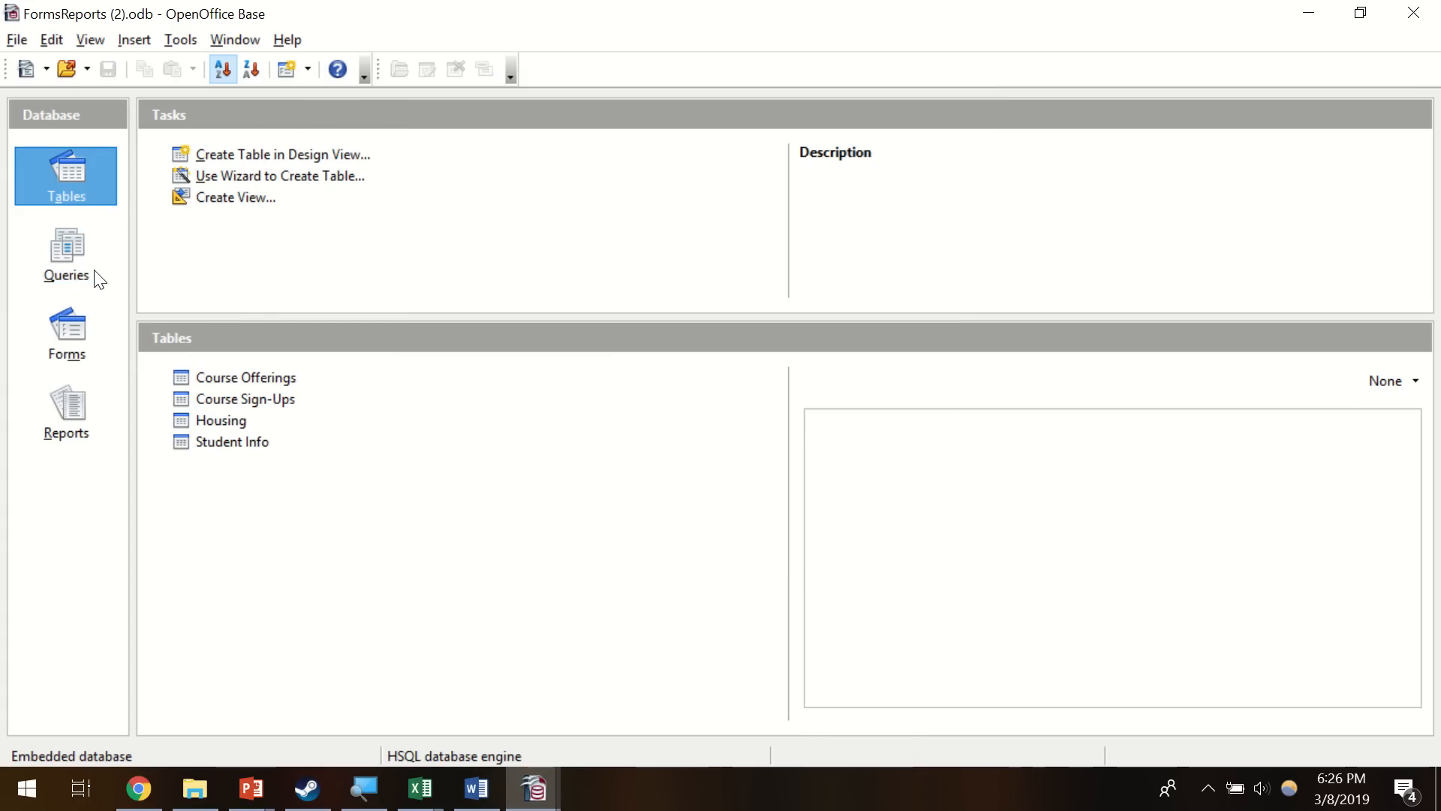
pyautogui.doubleClick(251, 374)
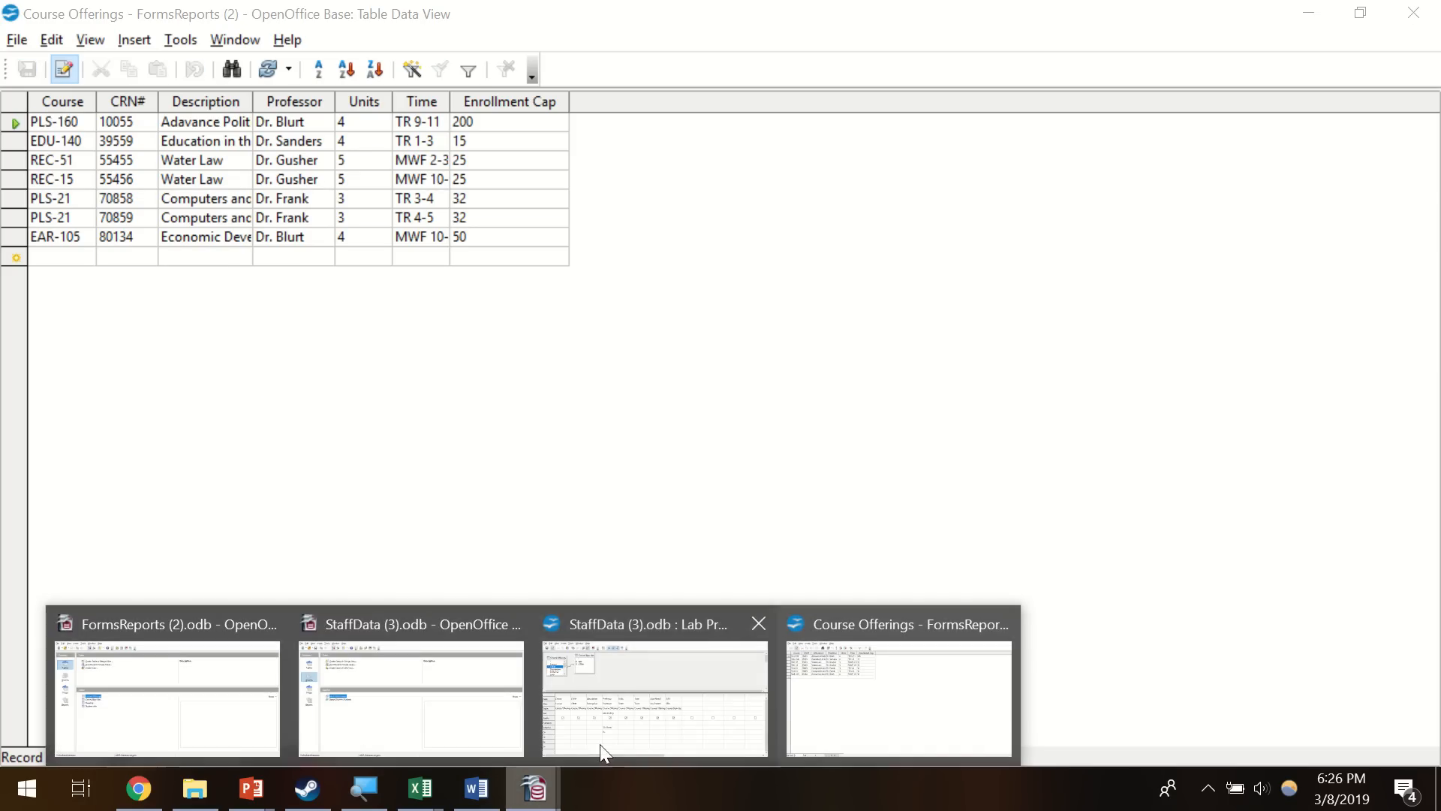
pyautogui.moveTo(536, 787)
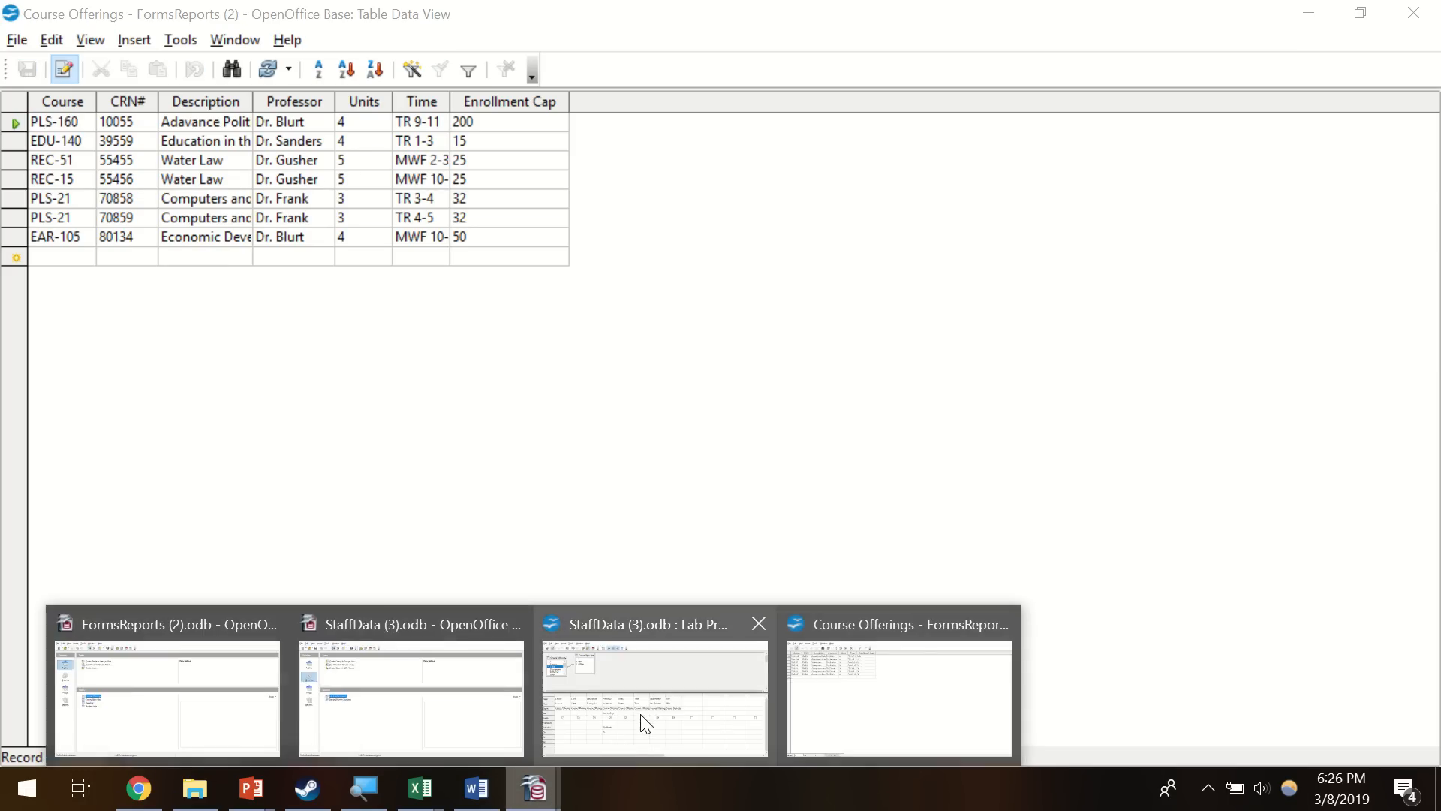
pyautogui.click(643, 722)
pyautogui.write('Gusher')
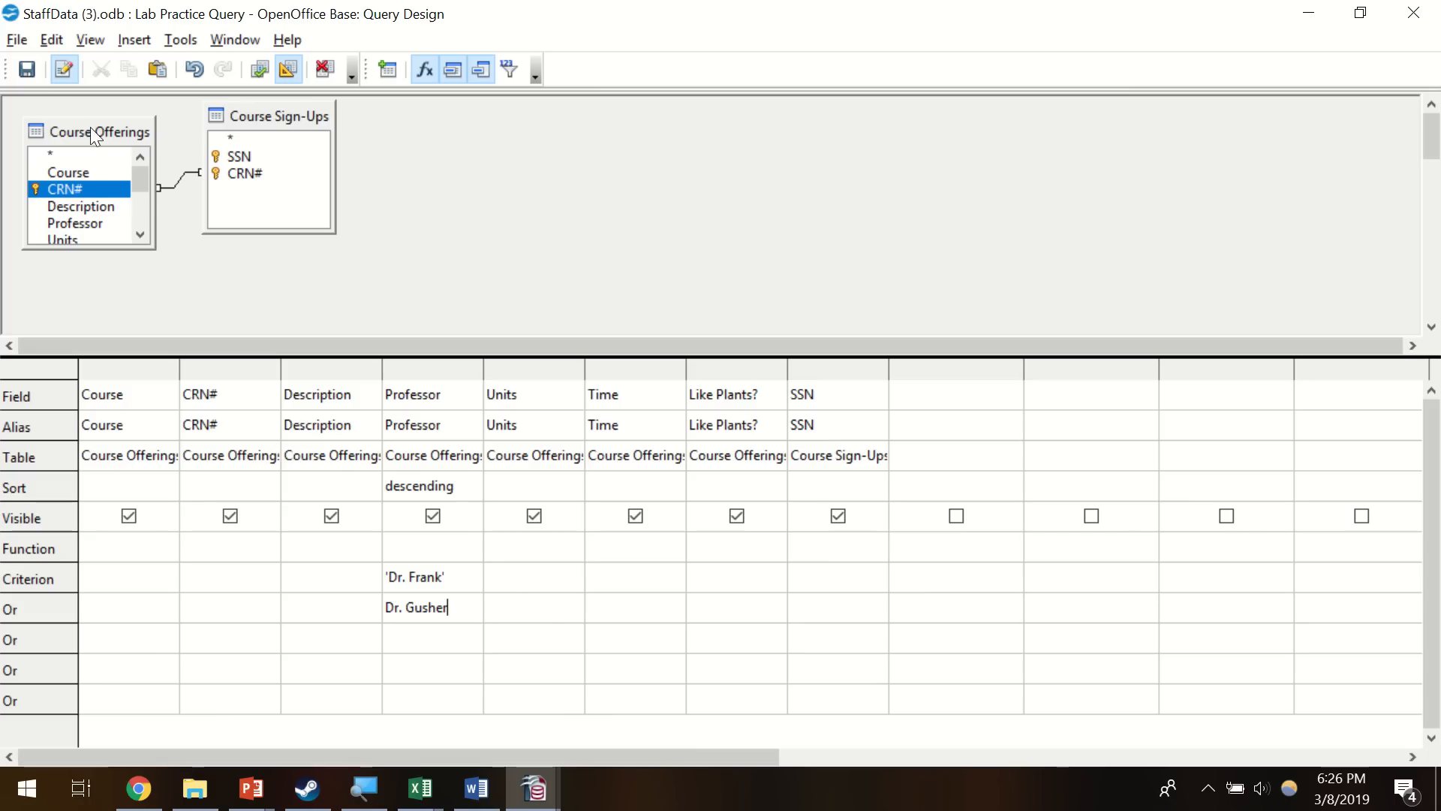
pyautogui.click(32, 69)
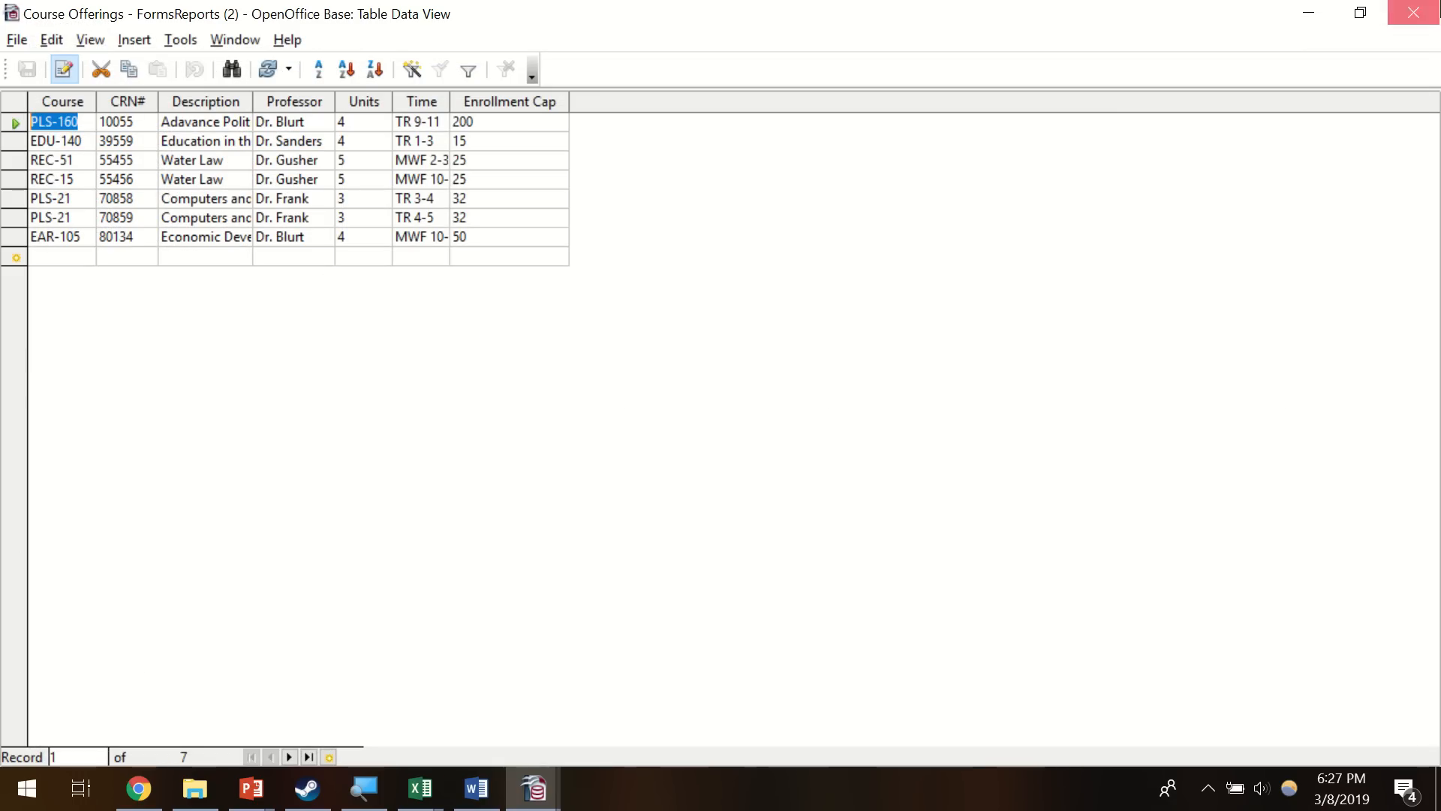
# - Close the Course Offerings data view, look through the tables, queries and forms of FormsReports, and close that database
pyautogui.click(1413, 13)
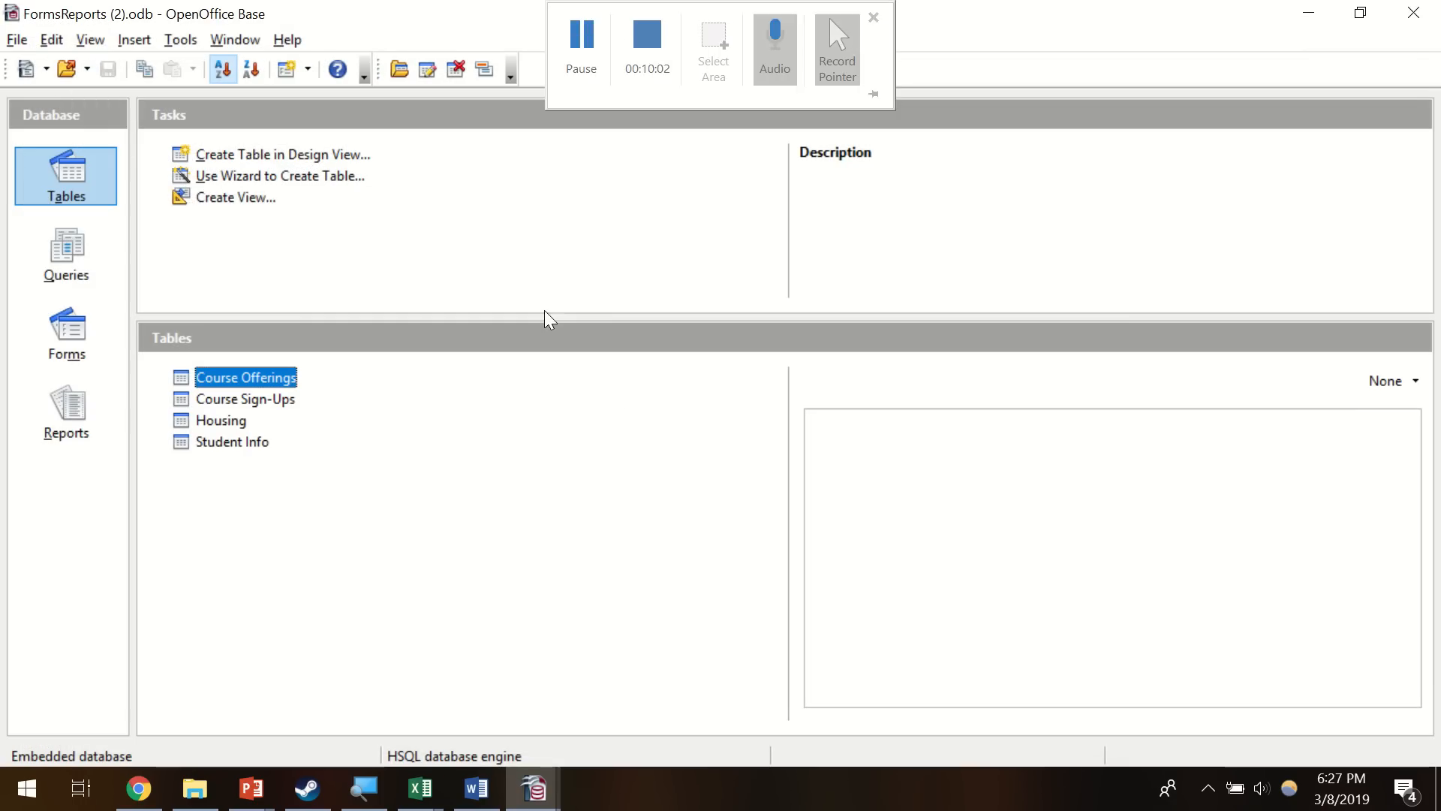
pyautogui.doubleClick(249, 376)
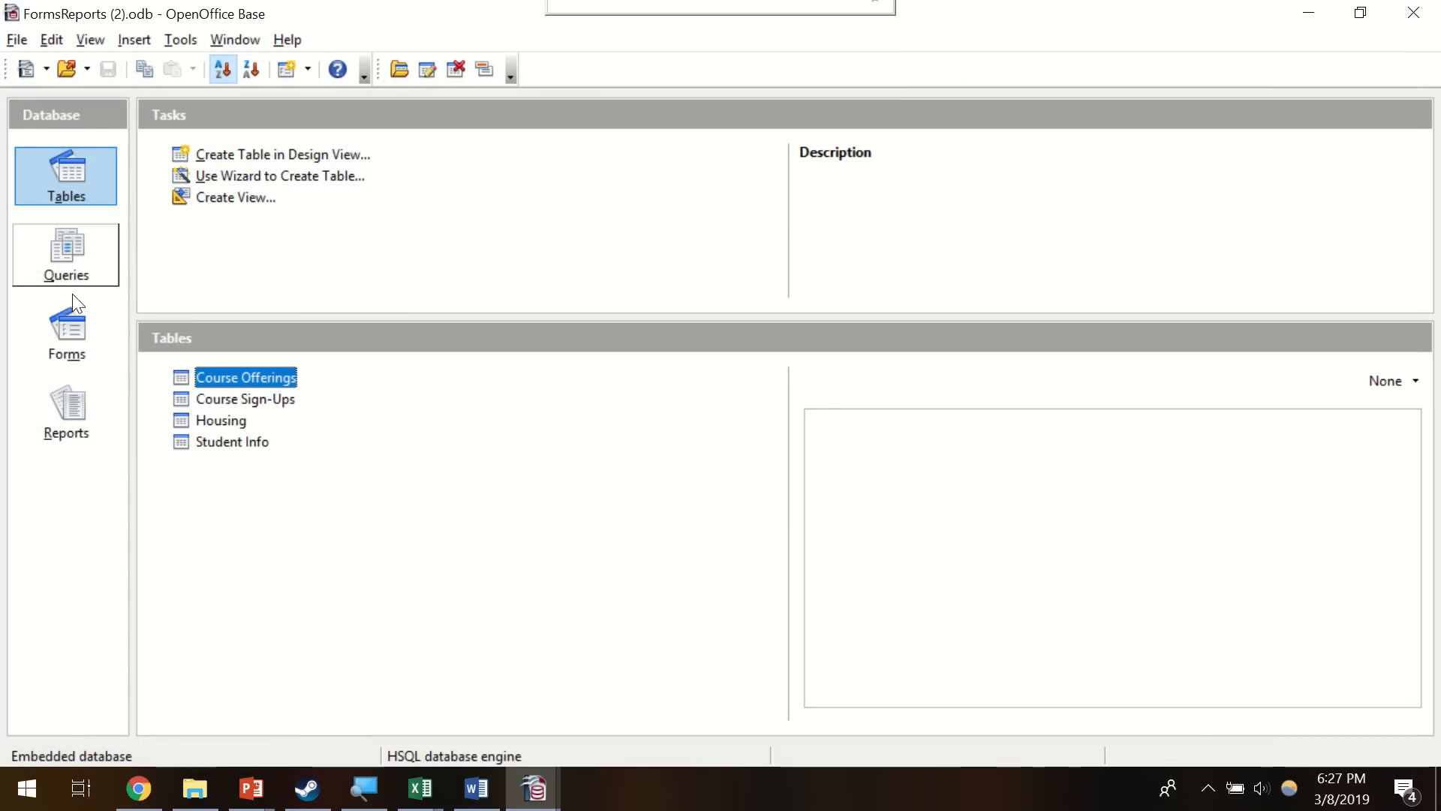
pyautogui.click(69, 319)
pyautogui.click(76, 263)
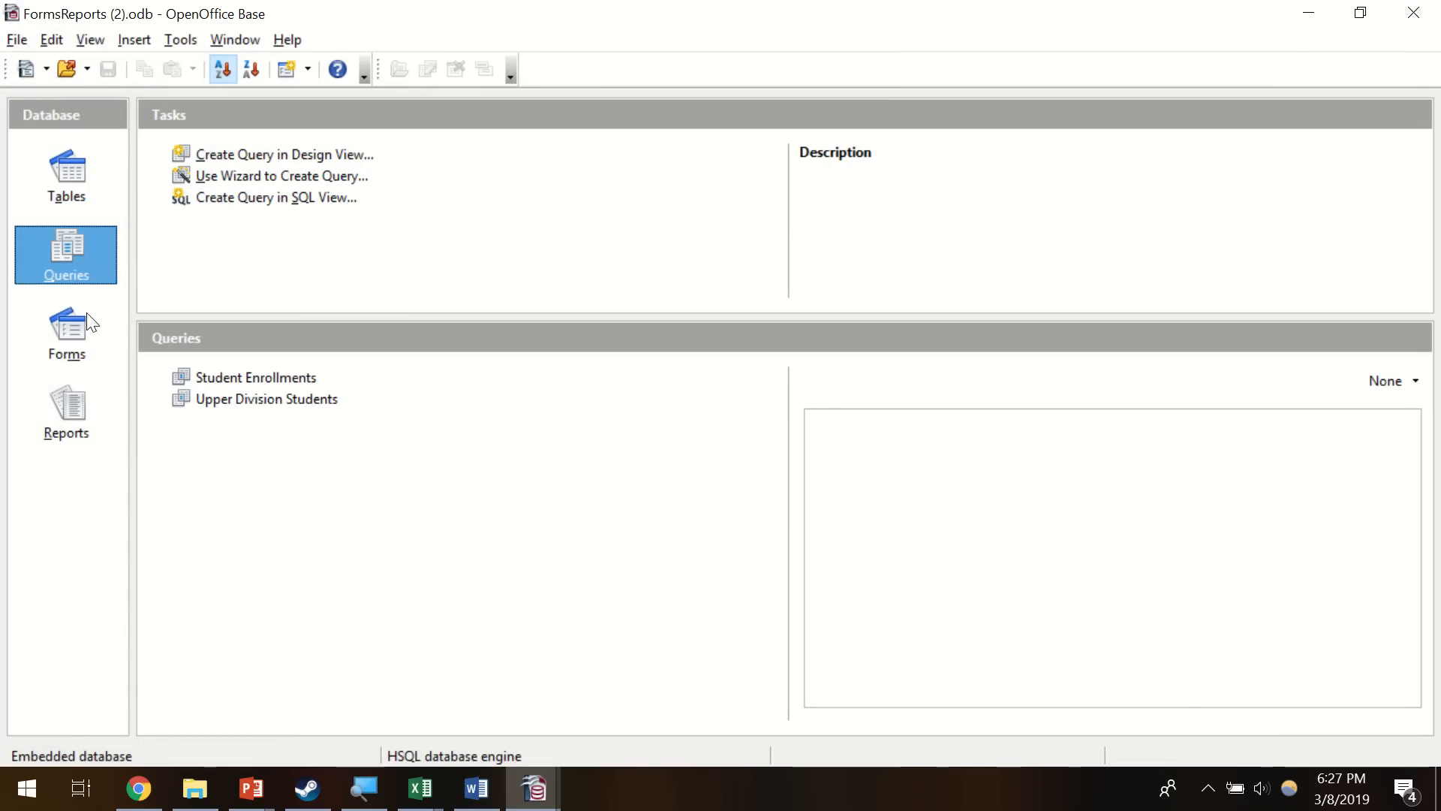
pyautogui.click(66, 307)
pyautogui.click(72, 264)
pyautogui.click(70, 197)
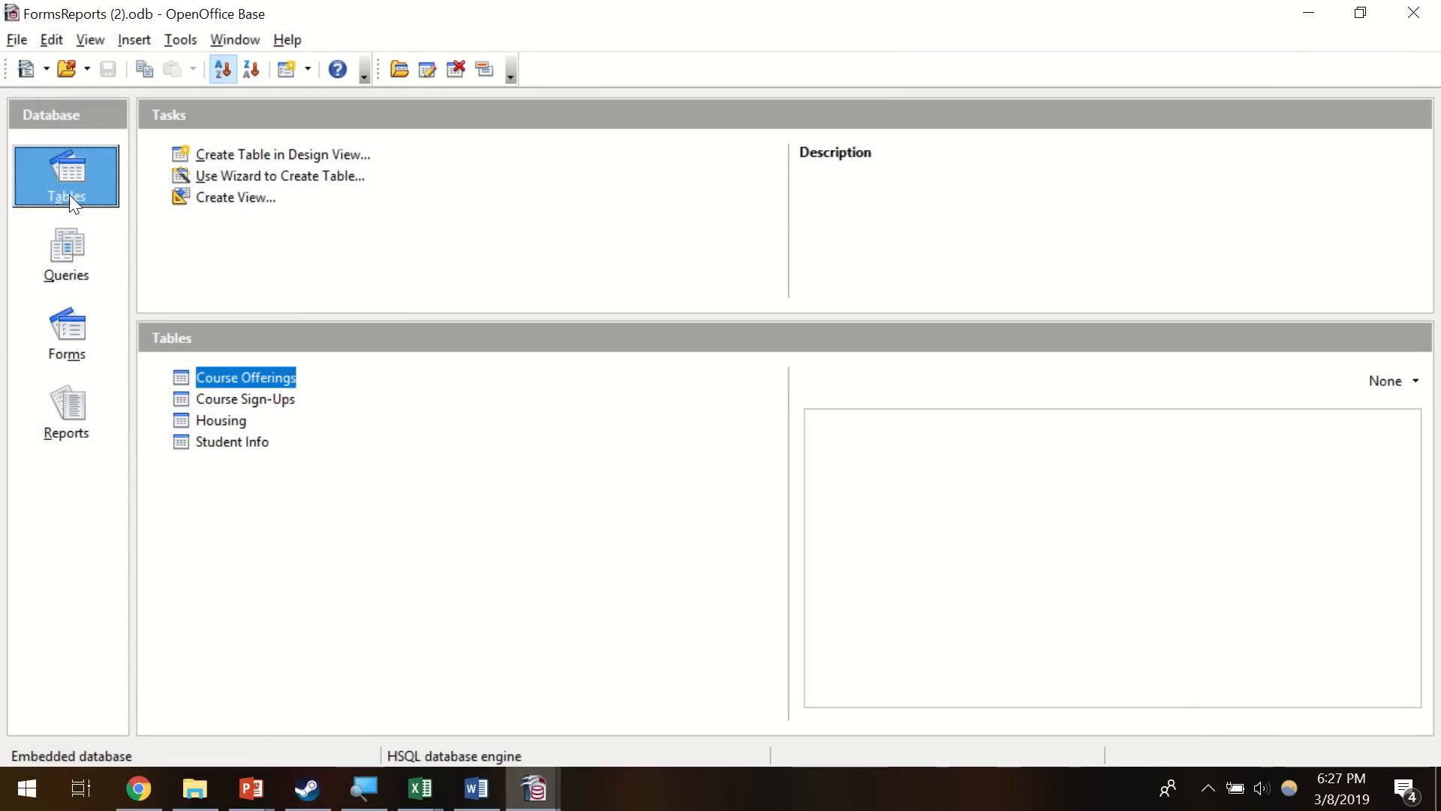
pyautogui.click(72, 231)
pyautogui.click(68, 315)
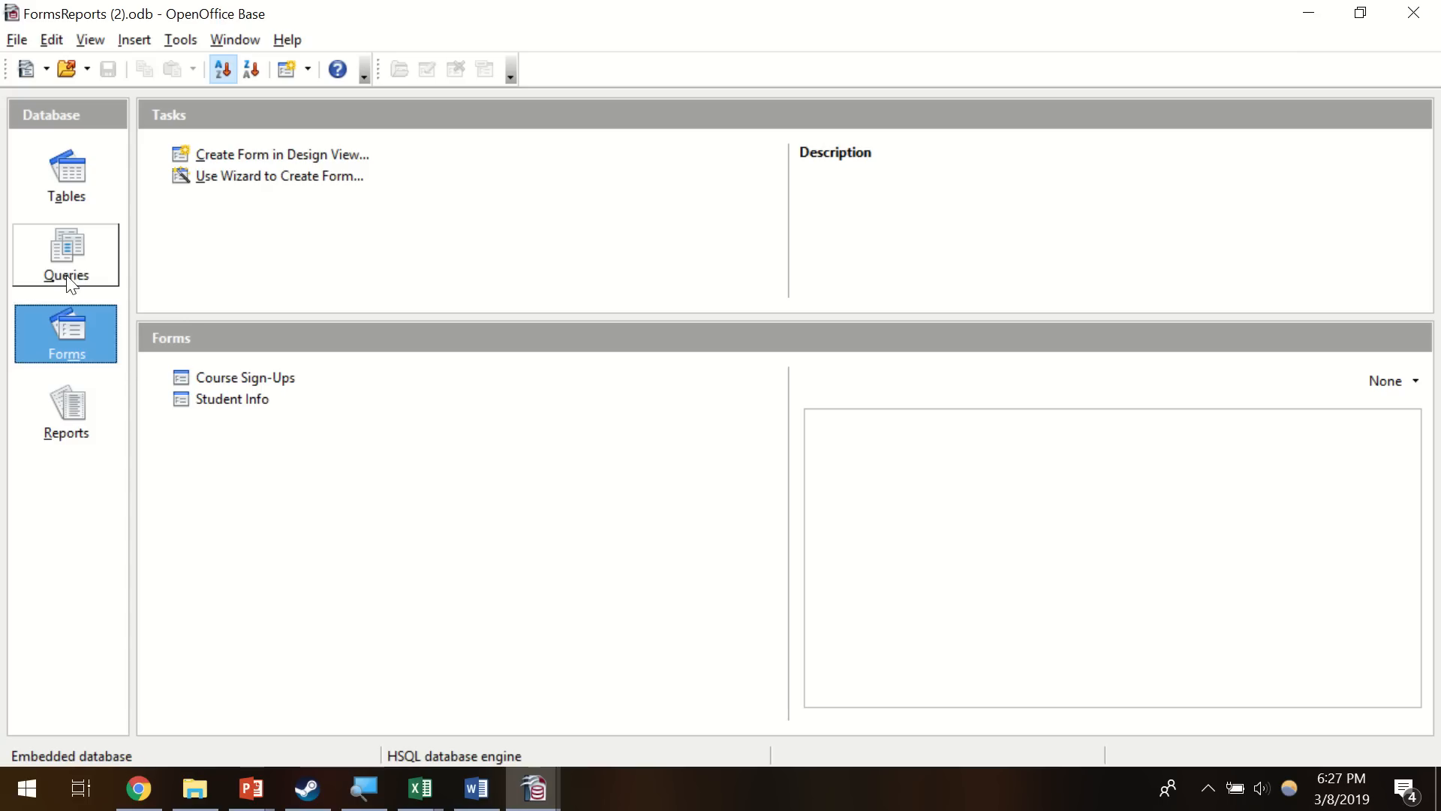
pyautogui.click(69, 279)
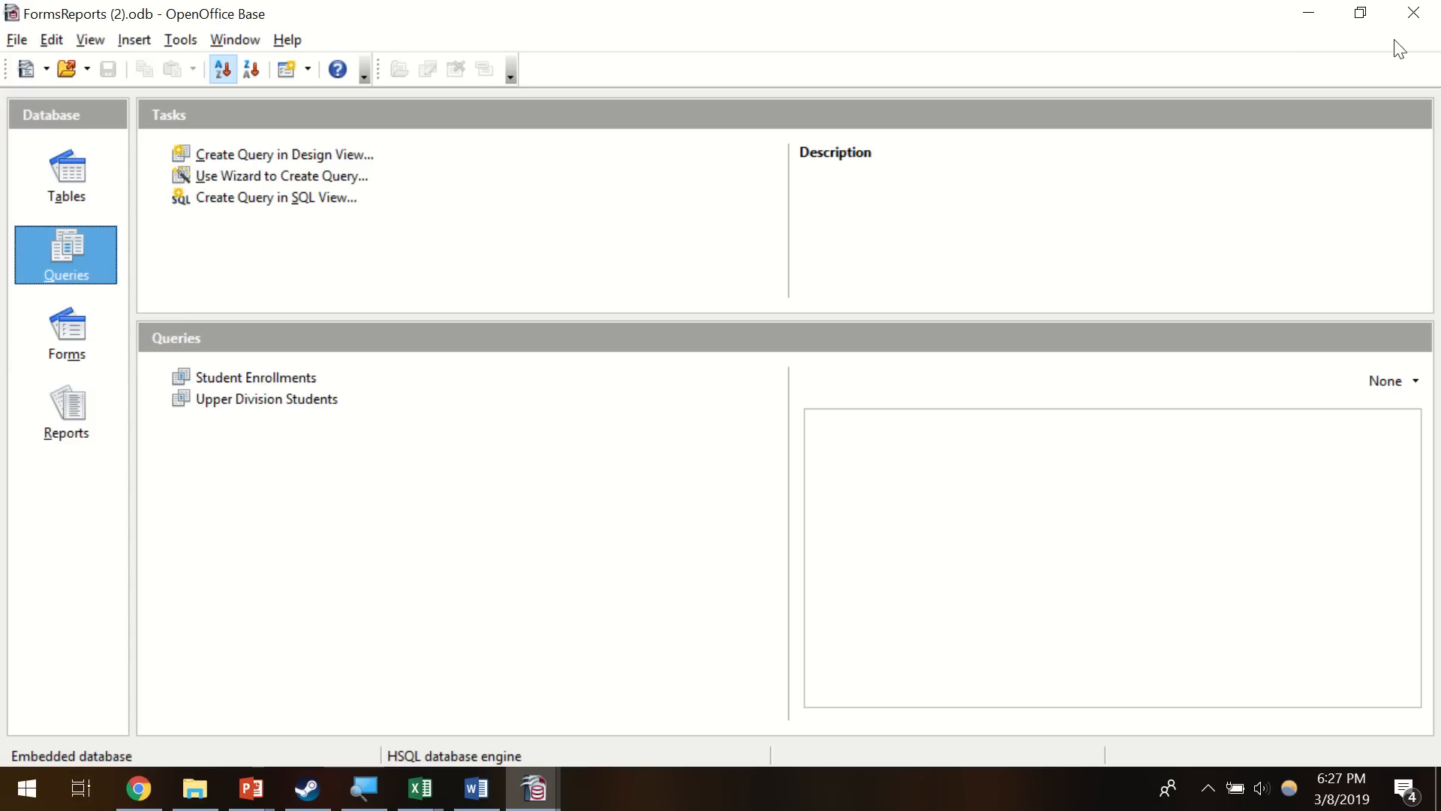
pyautogui.click(1413, 12)
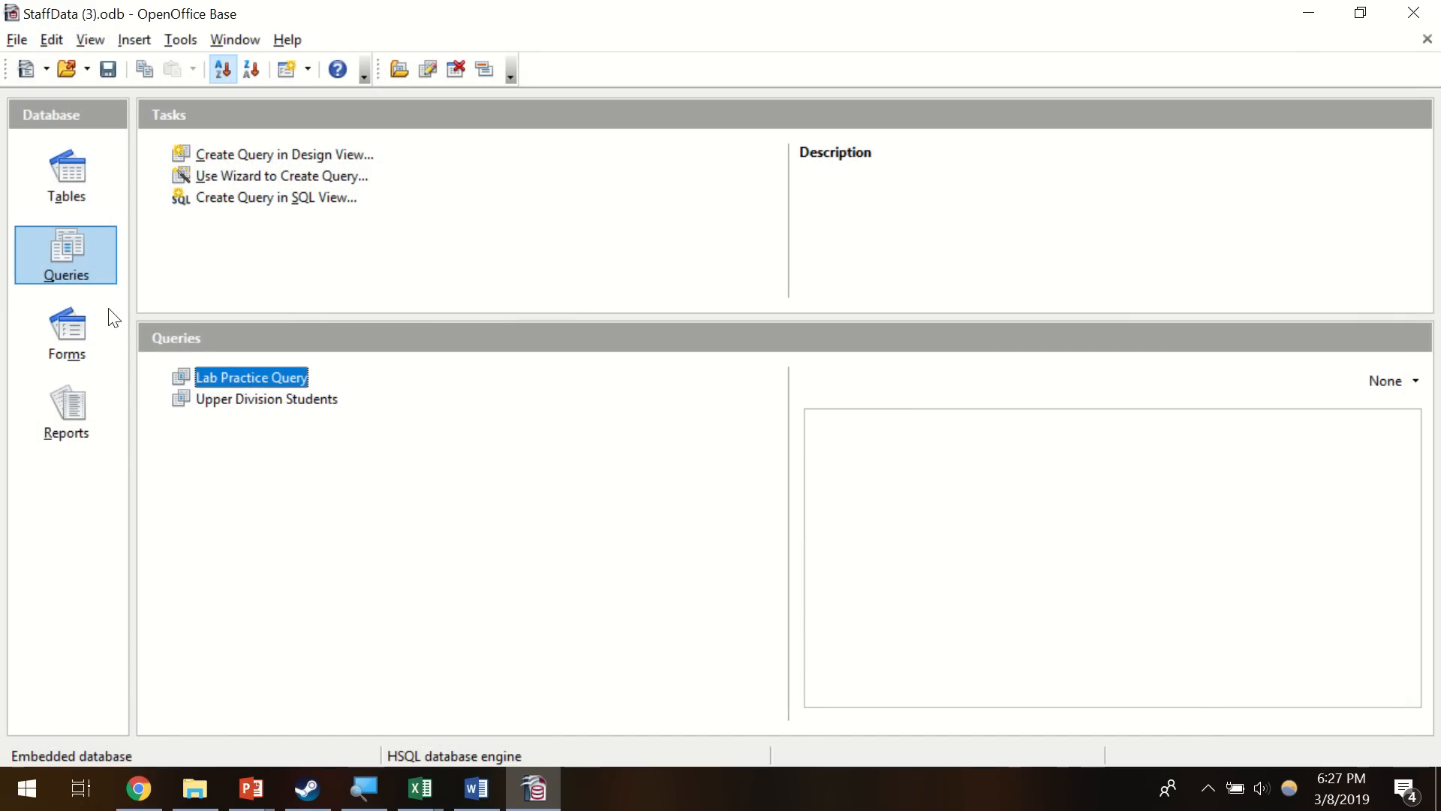
# - Open Lab Practice Query to check its filtered and sorted records, and close its data view
pyautogui.doubleClick(245, 379)
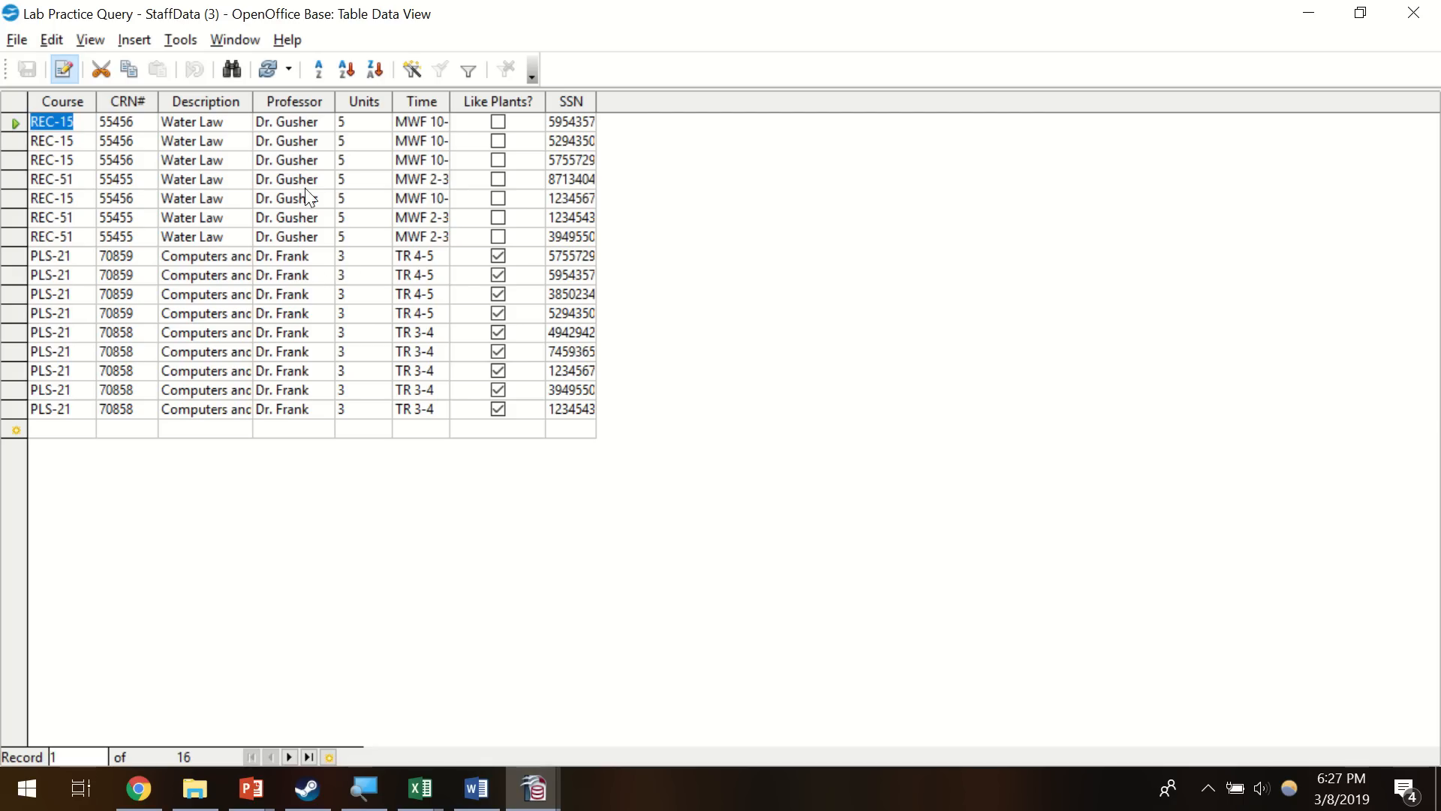
pyautogui.click(1414, 13)
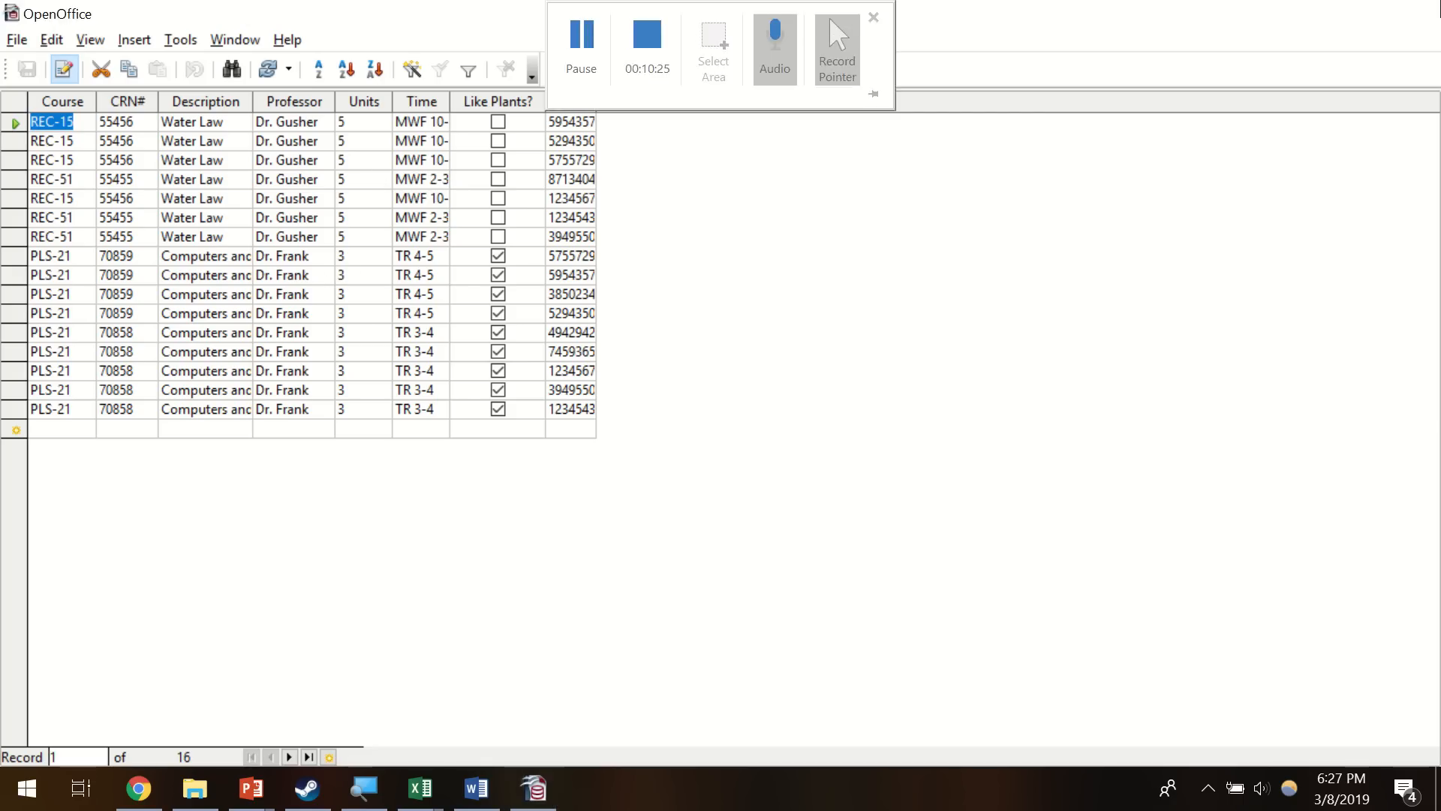
# - Switch StaffData to its forms after a brief look at its queries
pyautogui.click(70, 339)
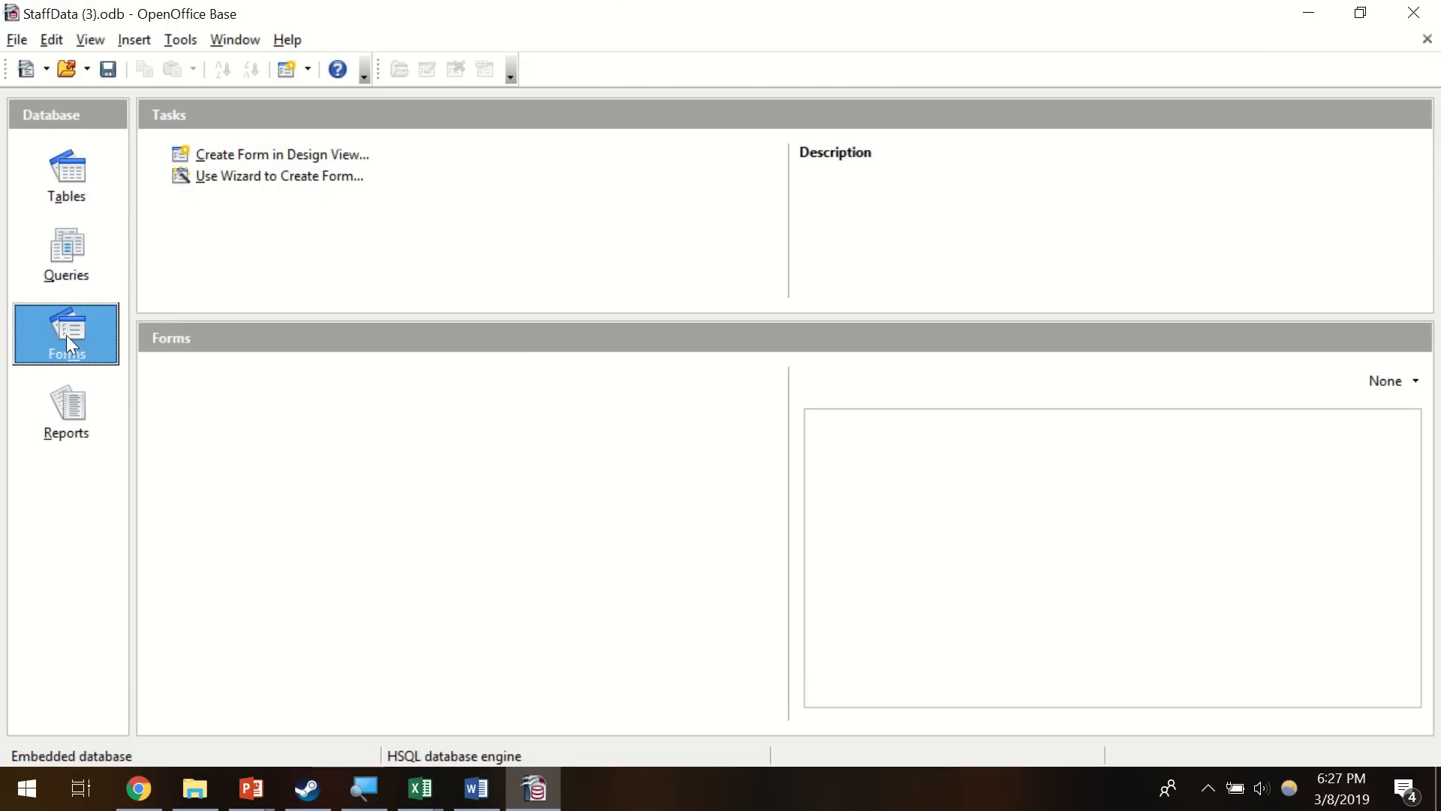
pyautogui.click(81, 272)
pyautogui.click(75, 342)
pyautogui.click(75, 271)
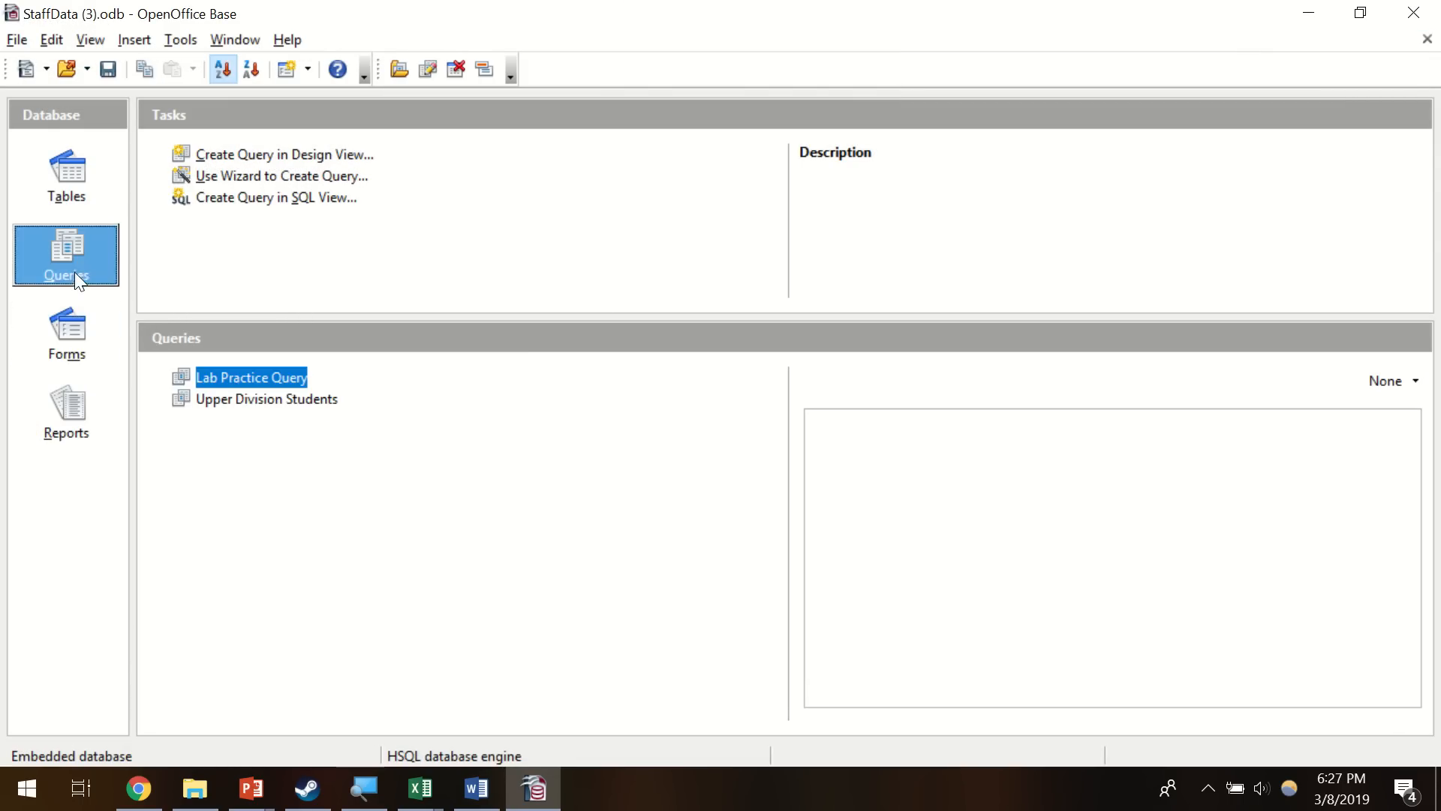
pyautogui.click(72, 338)
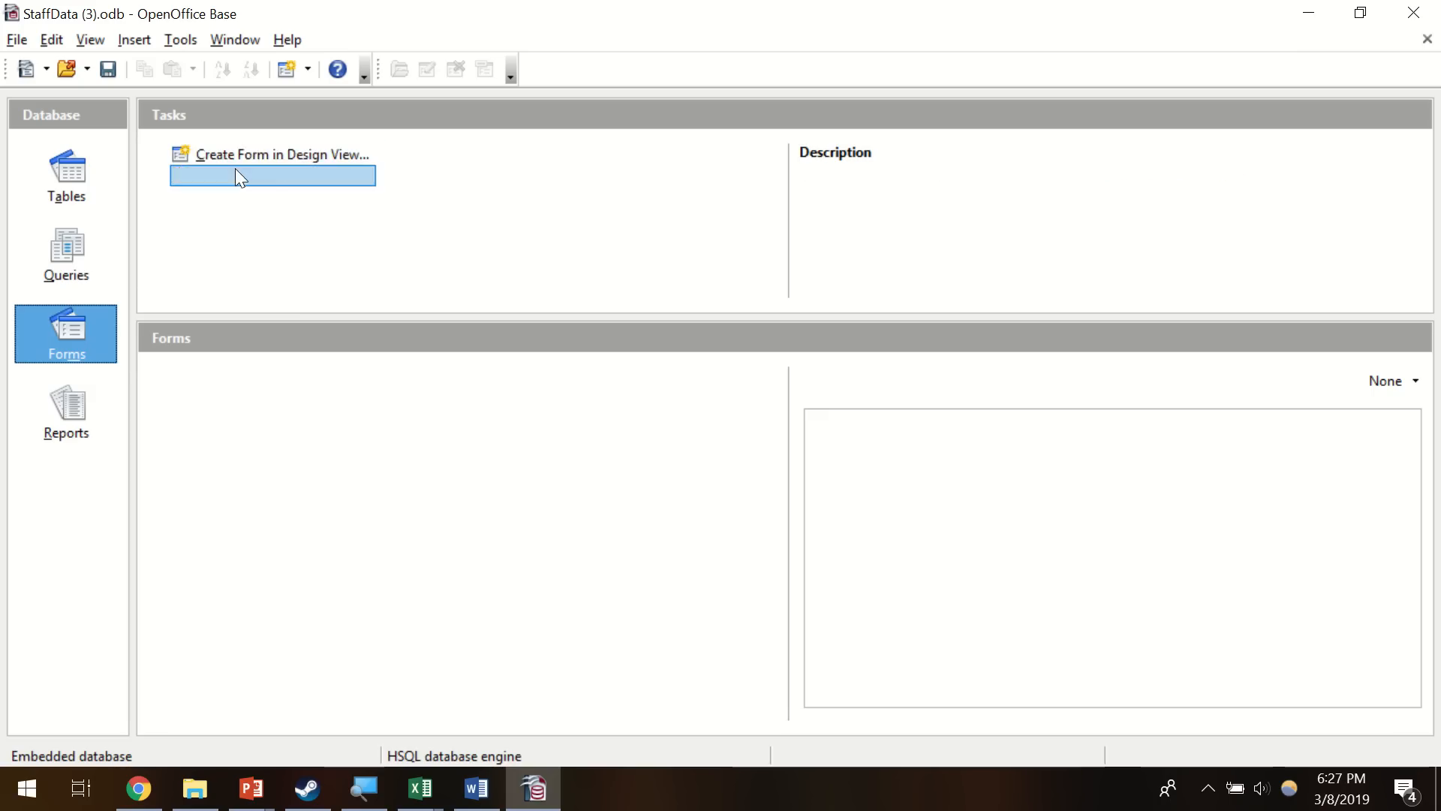
pyautogui.click(265, 156)
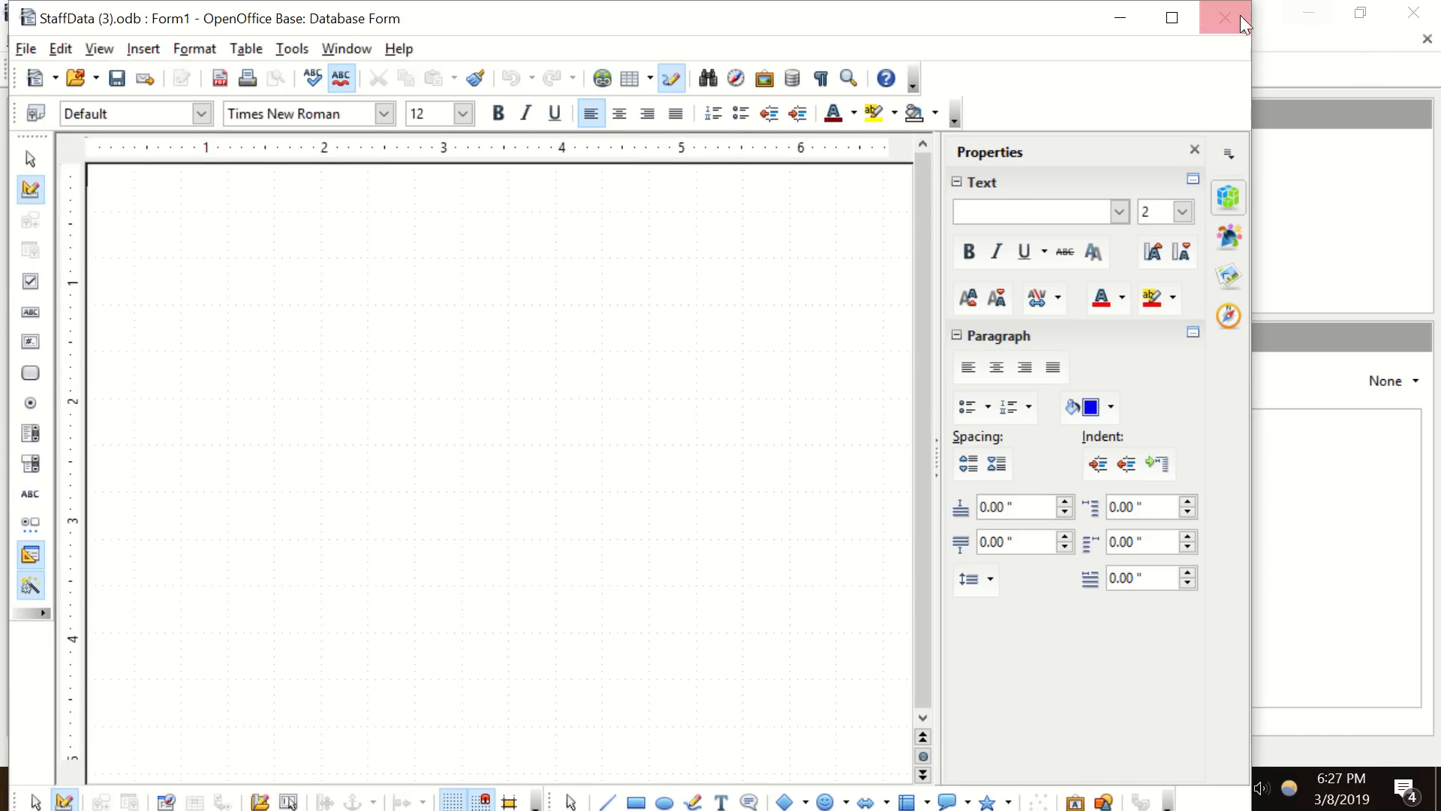
pyautogui.click(1240, 15)
pyautogui.click(651, 465)
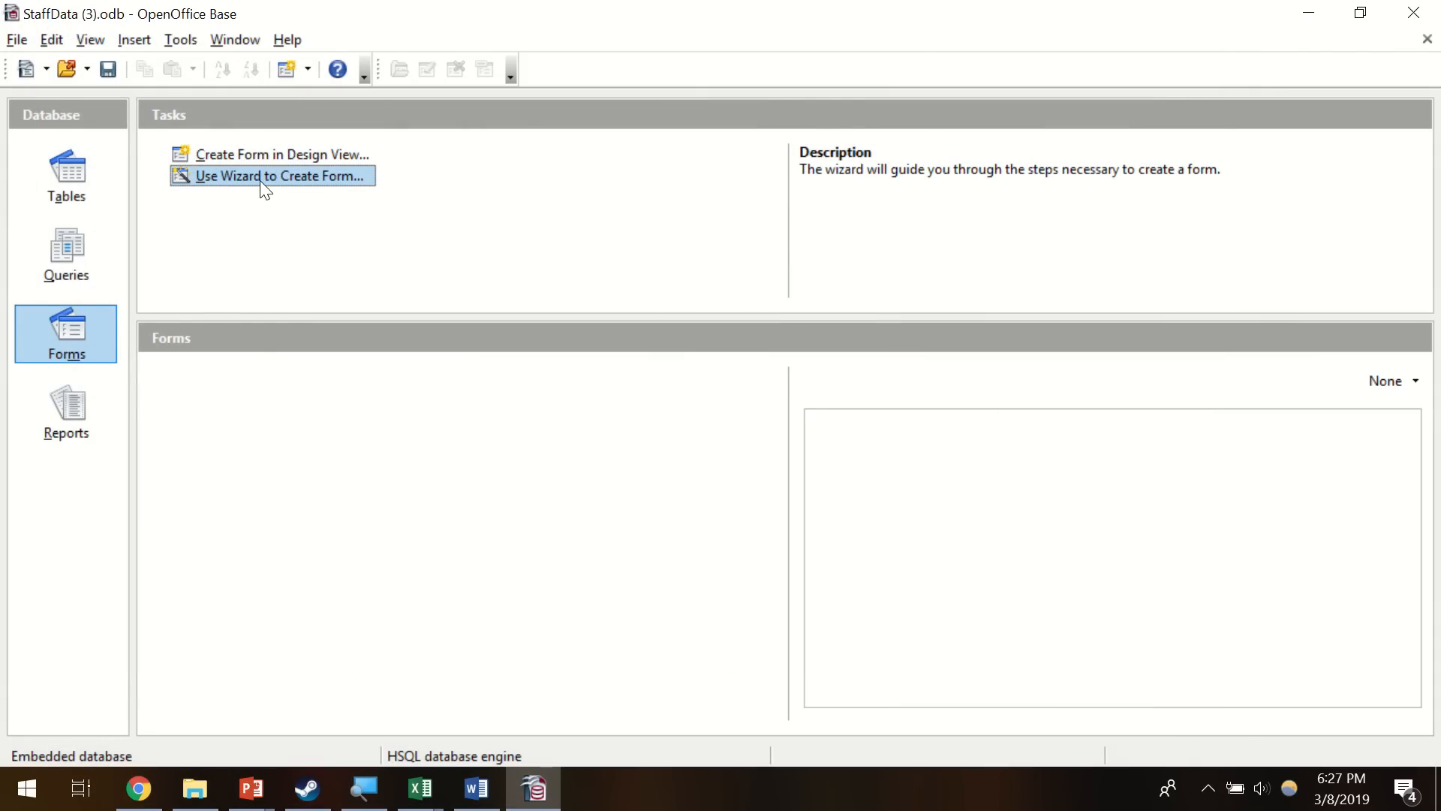
# - Start the Form Wizard to create a new form in StaffData
pyautogui.click(263, 186)
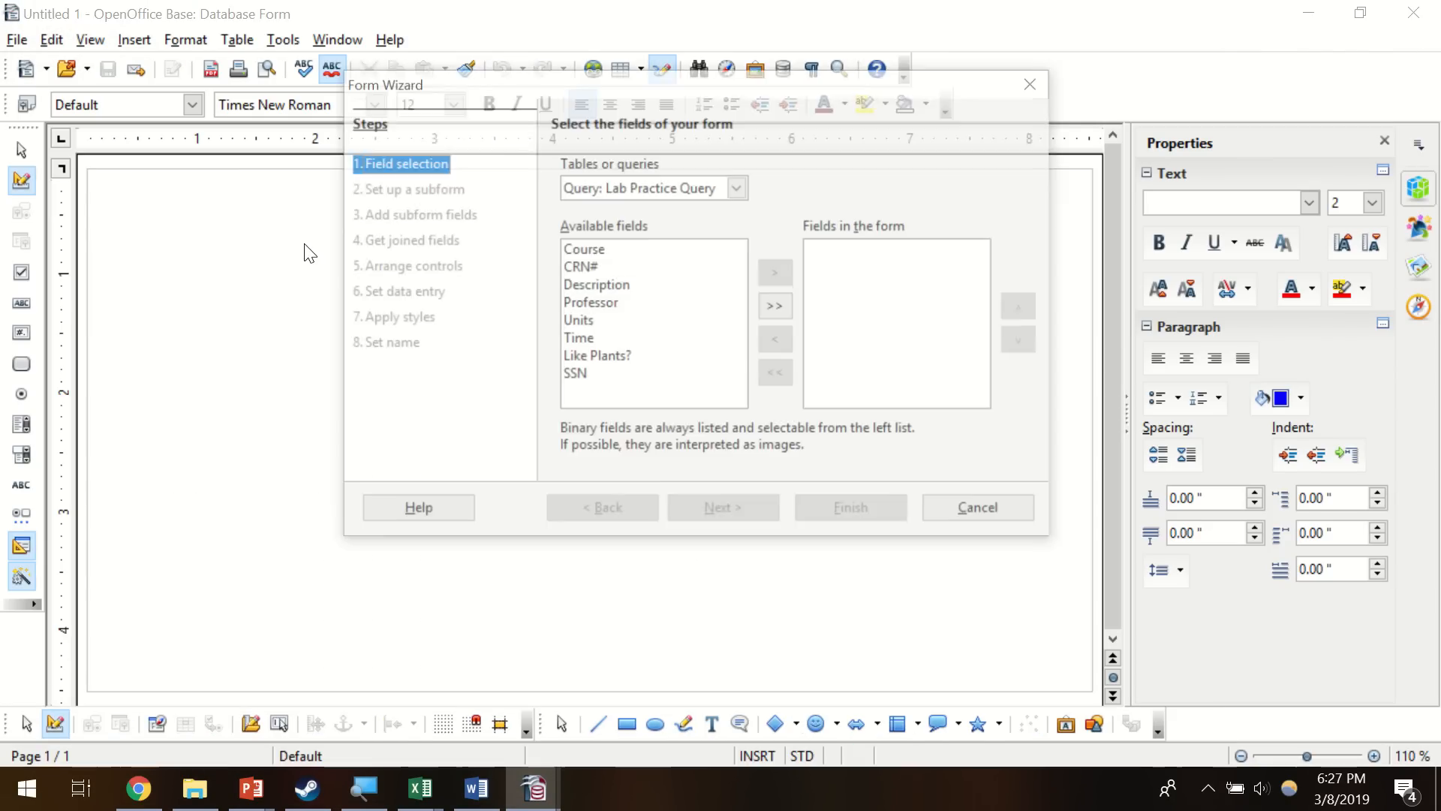
pyautogui.click(716, 195)
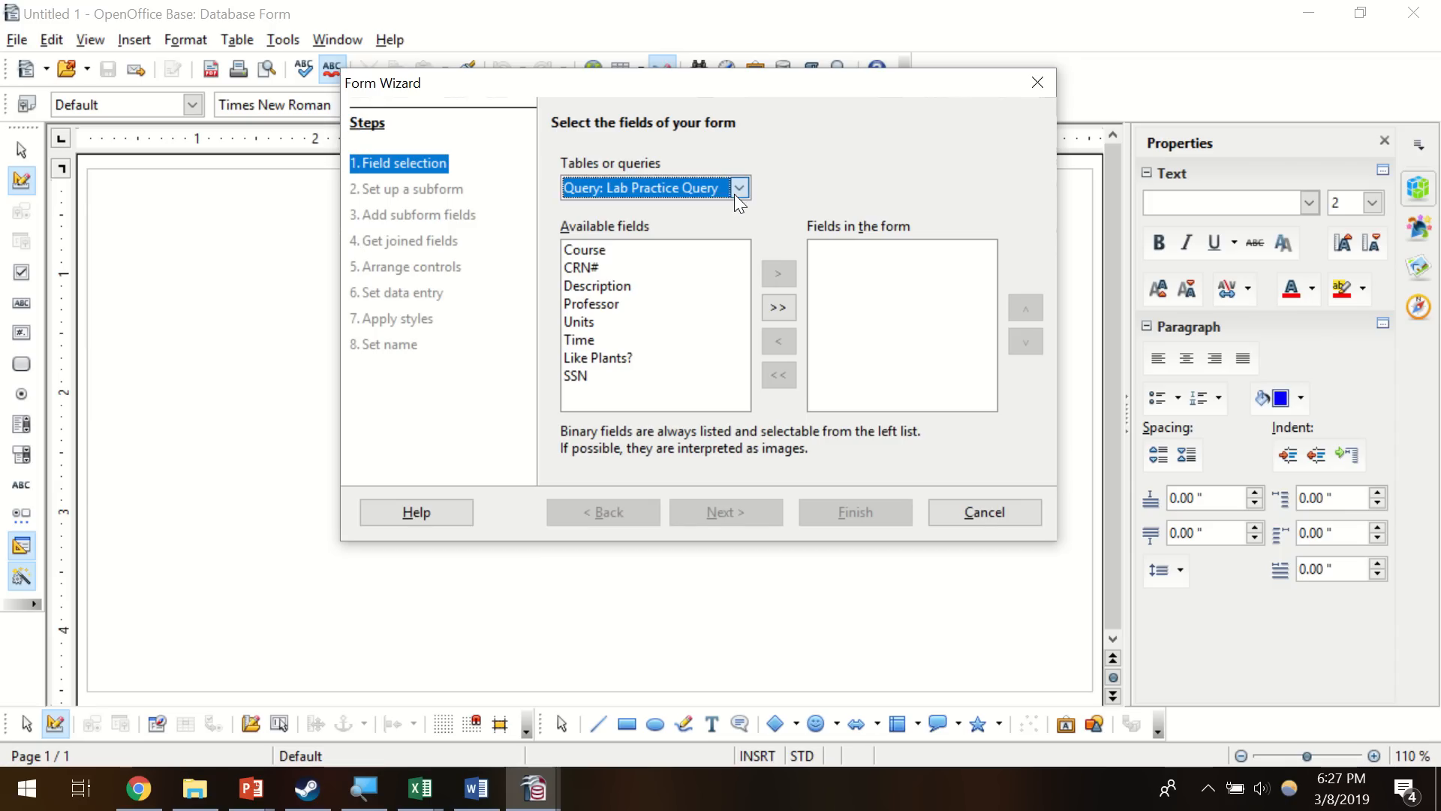
pyautogui.click(715, 196)
pyautogui.click(642, 251)
pyautogui.click(779, 273)
pyautogui.click(779, 274)
pyautogui.click(779, 273)
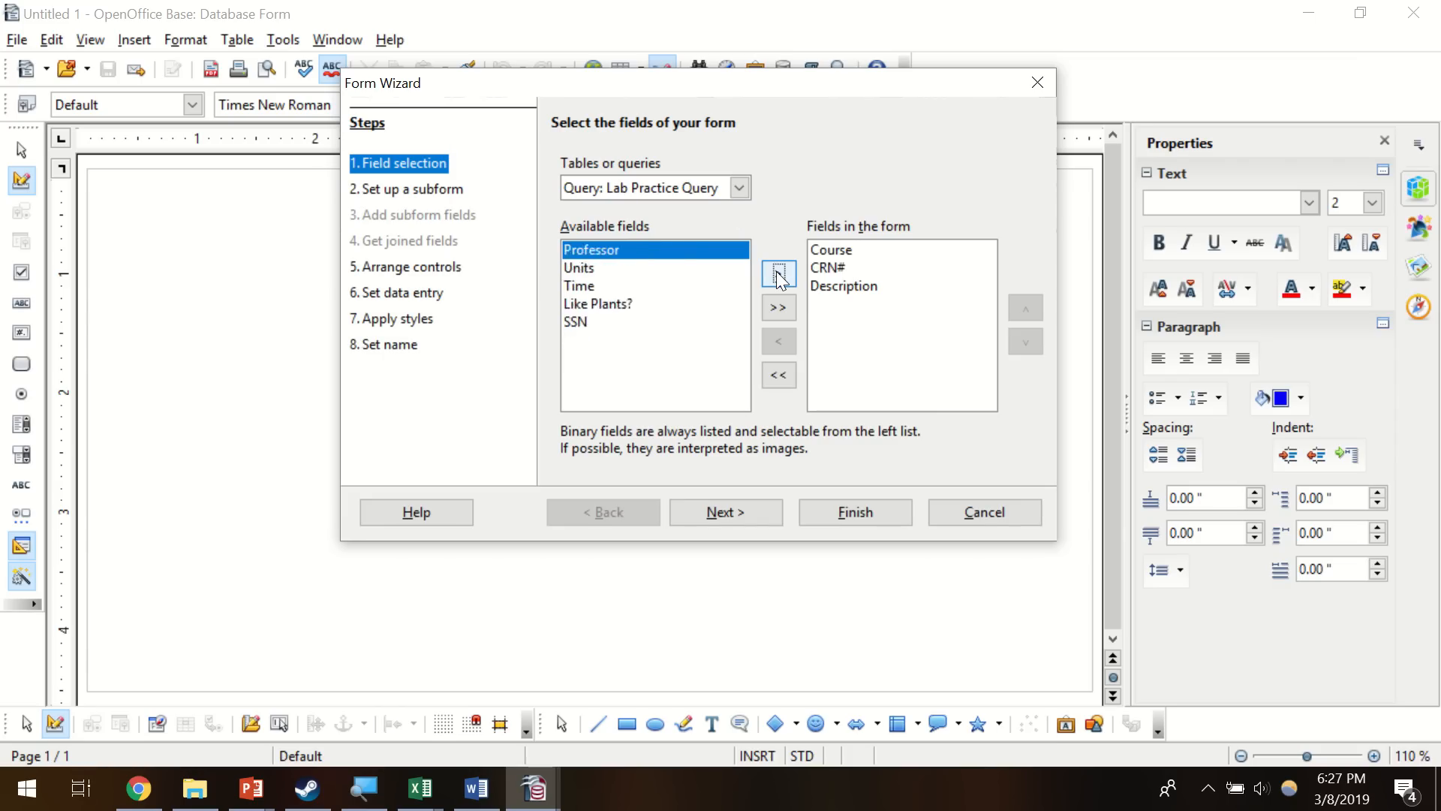
pyautogui.click(778, 275)
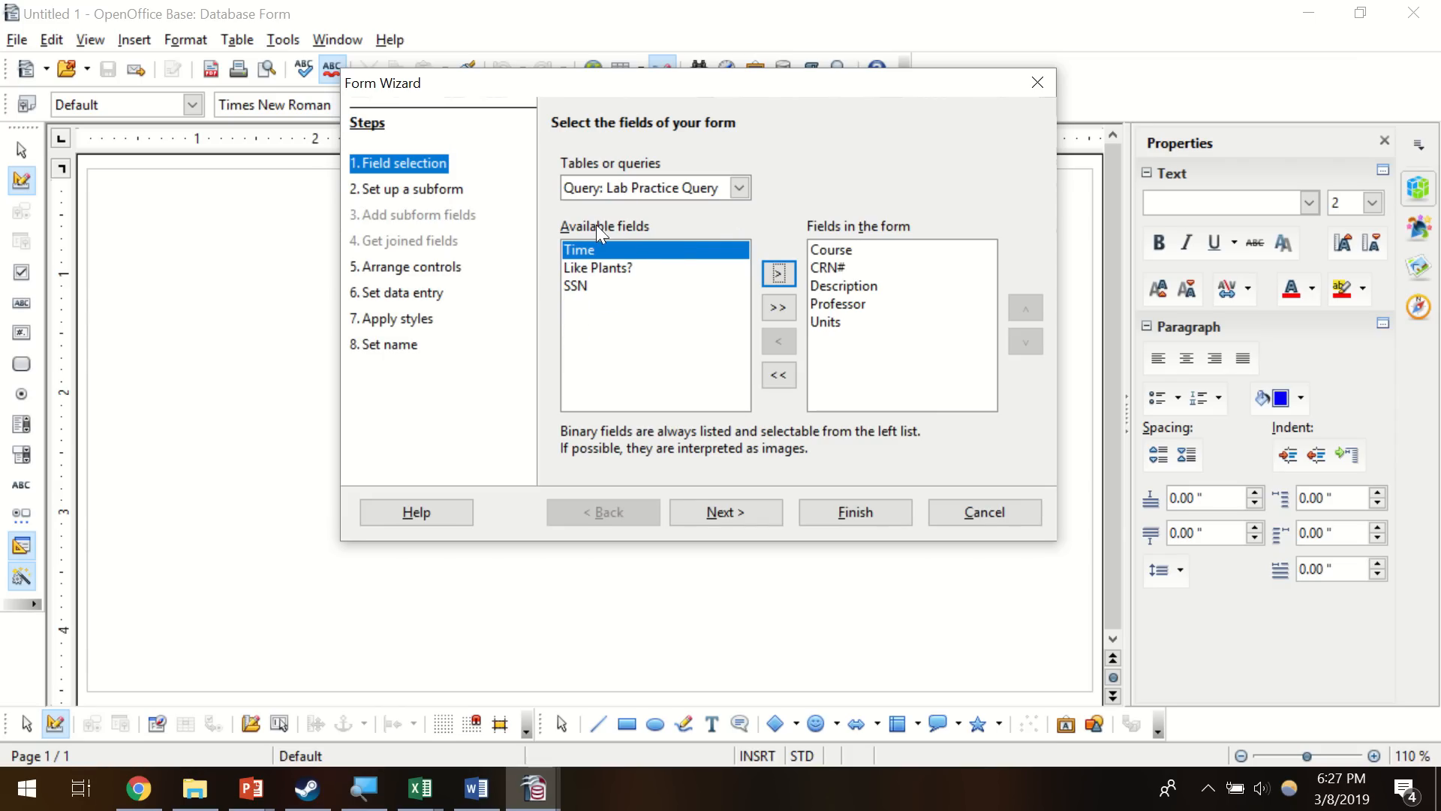
pyautogui.click(739, 188)
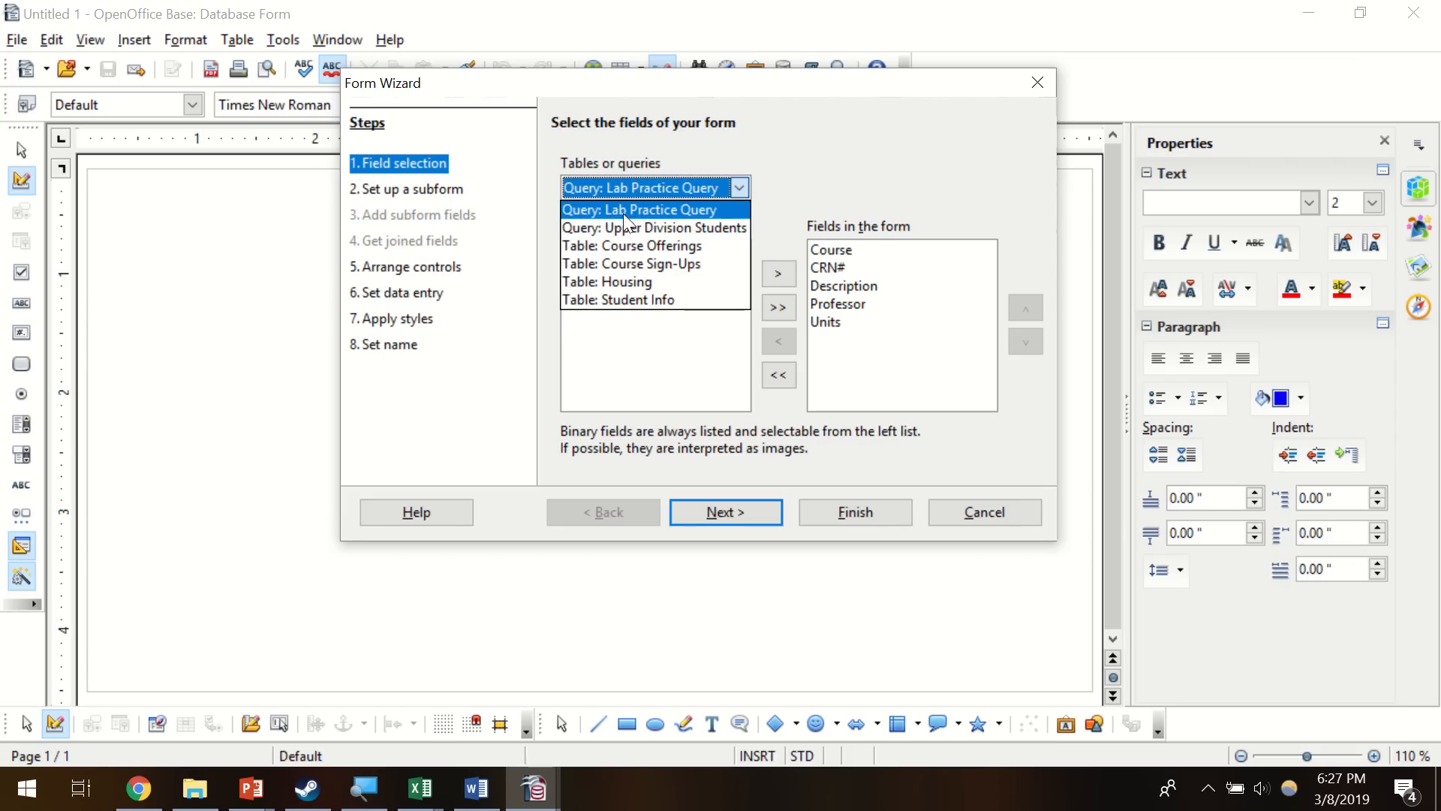
pyautogui.click(834, 199)
pyautogui.click(631, 286)
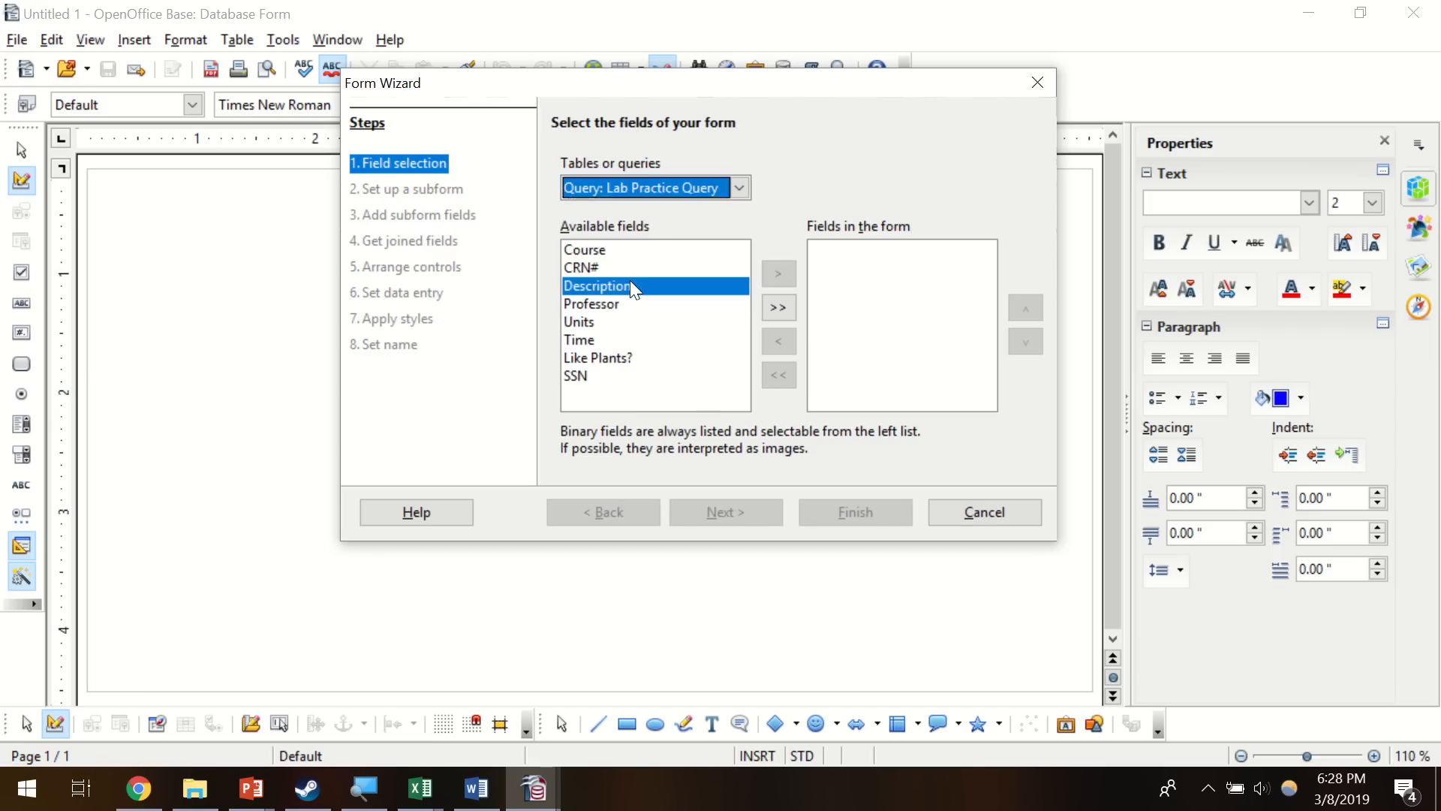
# - Base the form on the Course Offerings table and add its Course, CRN#, Description, Professor and Units fields
pyautogui.click(739, 188)
pyautogui.click(639, 247)
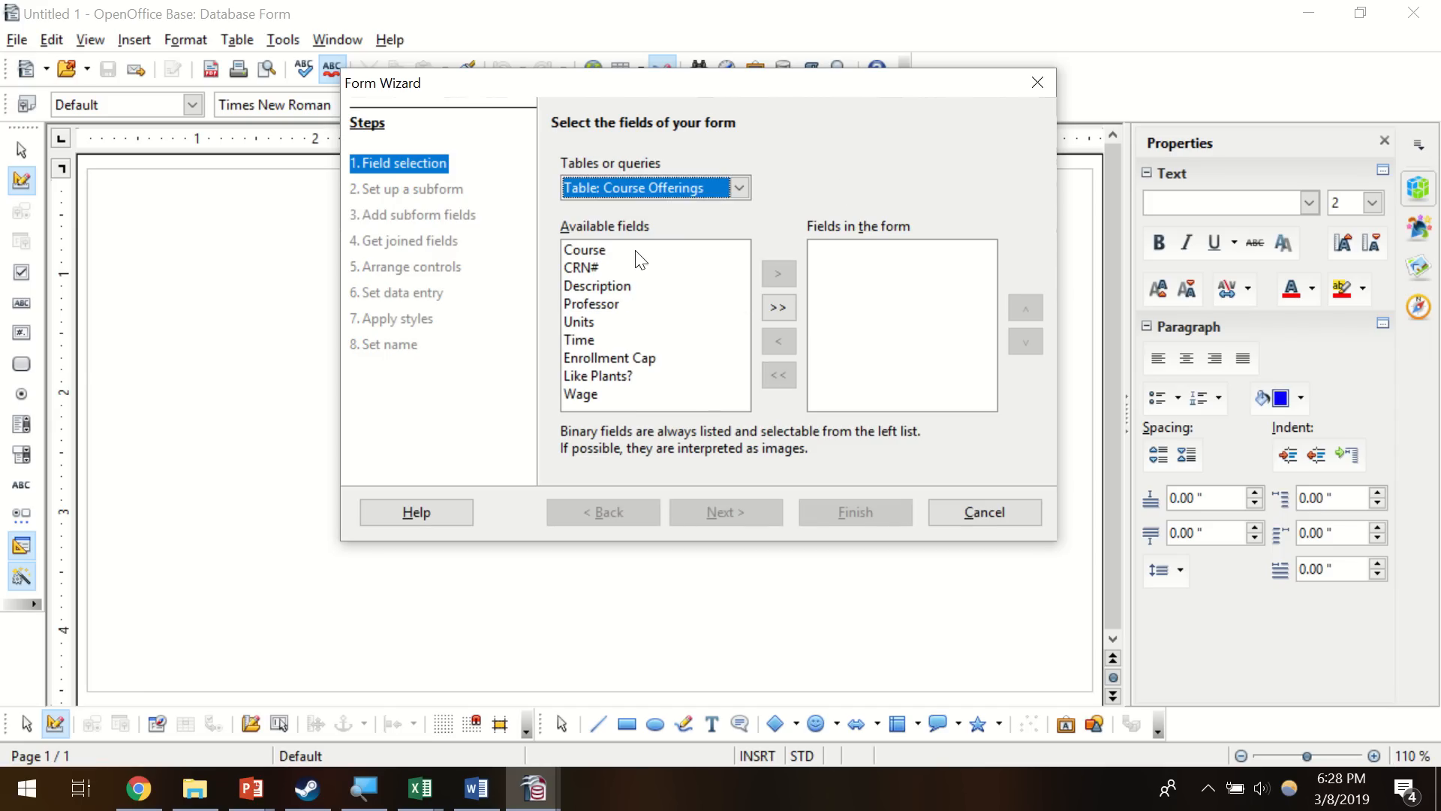
pyautogui.click(623, 250)
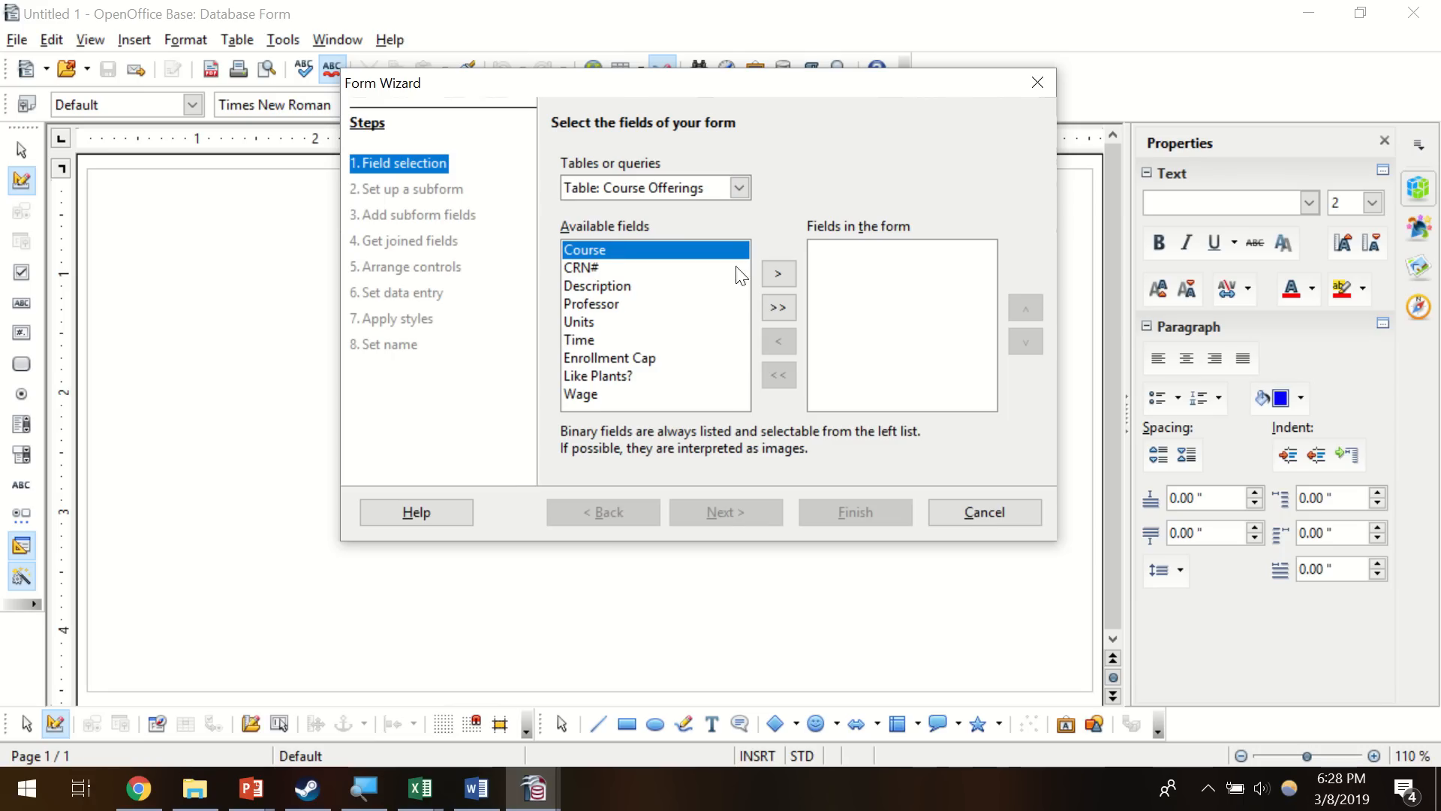
pyautogui.click(783, 279)
pyautogui.click(783, 280)
pyautogui.click(783, 279)
pyautogui.click(783, 279)
pyautogui.click(783, 279)
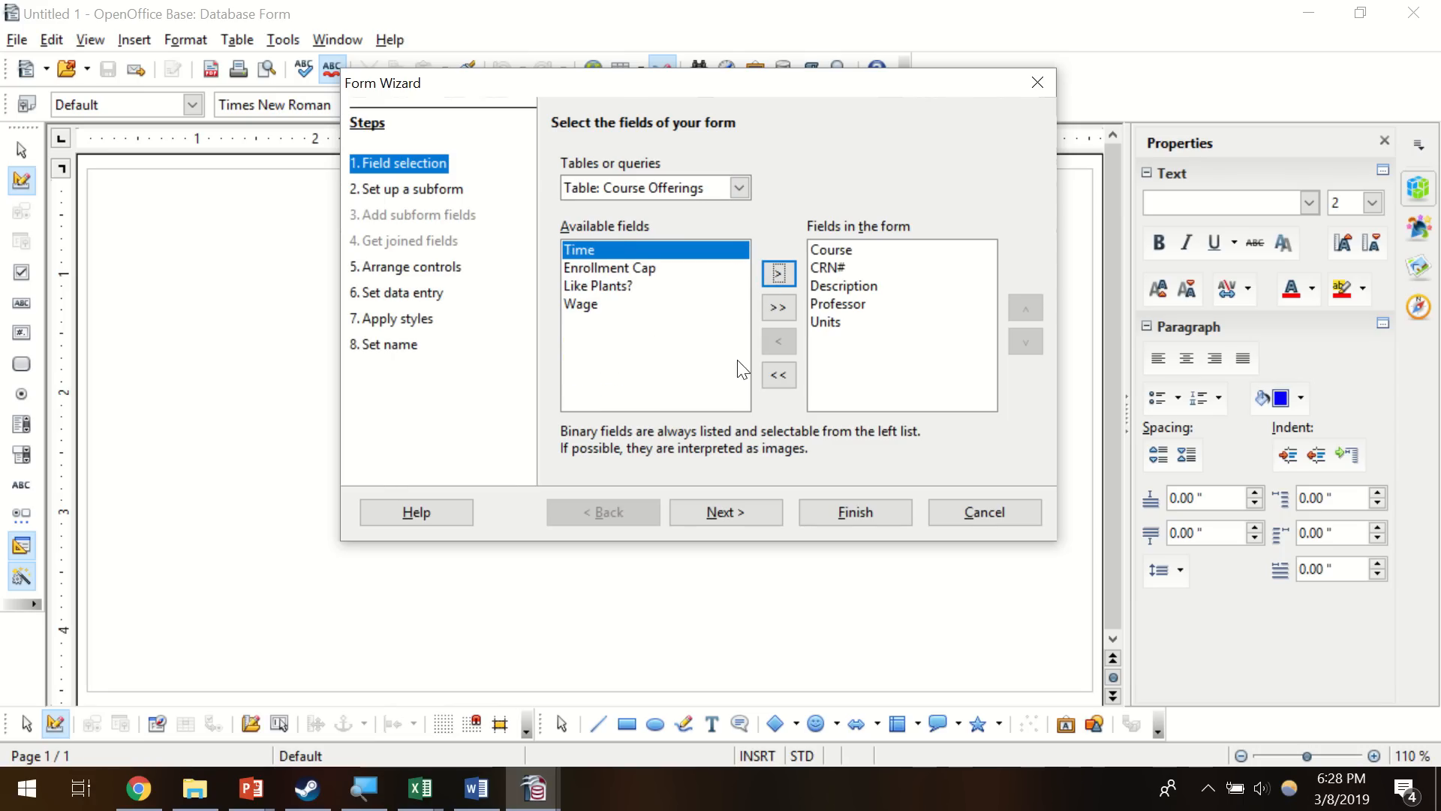
# - Continue without a subform, preview the main form's arrangements, and settle on Columnar - Labels Left
pyautogui.click(724, 514)
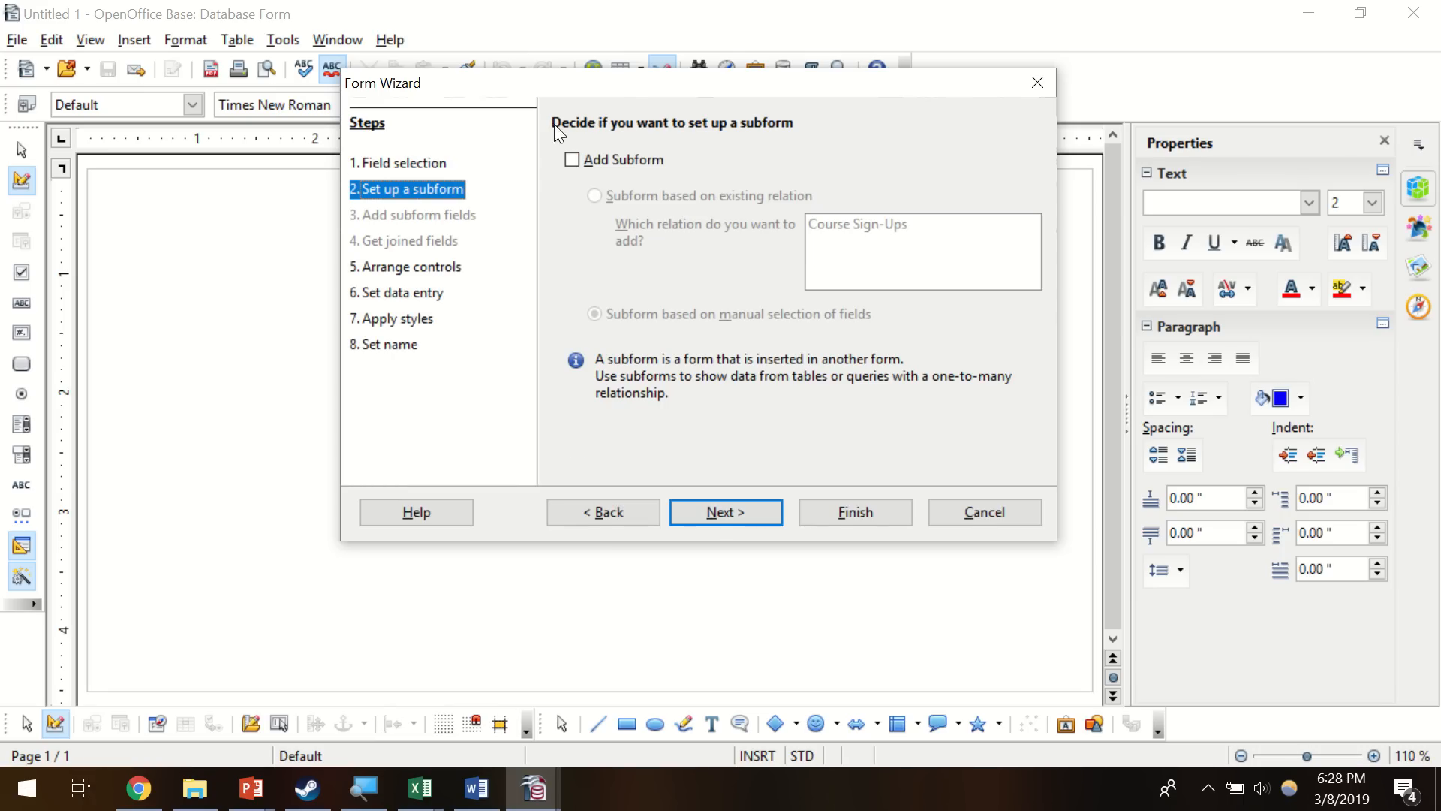
pyautogui.click(732, 514)
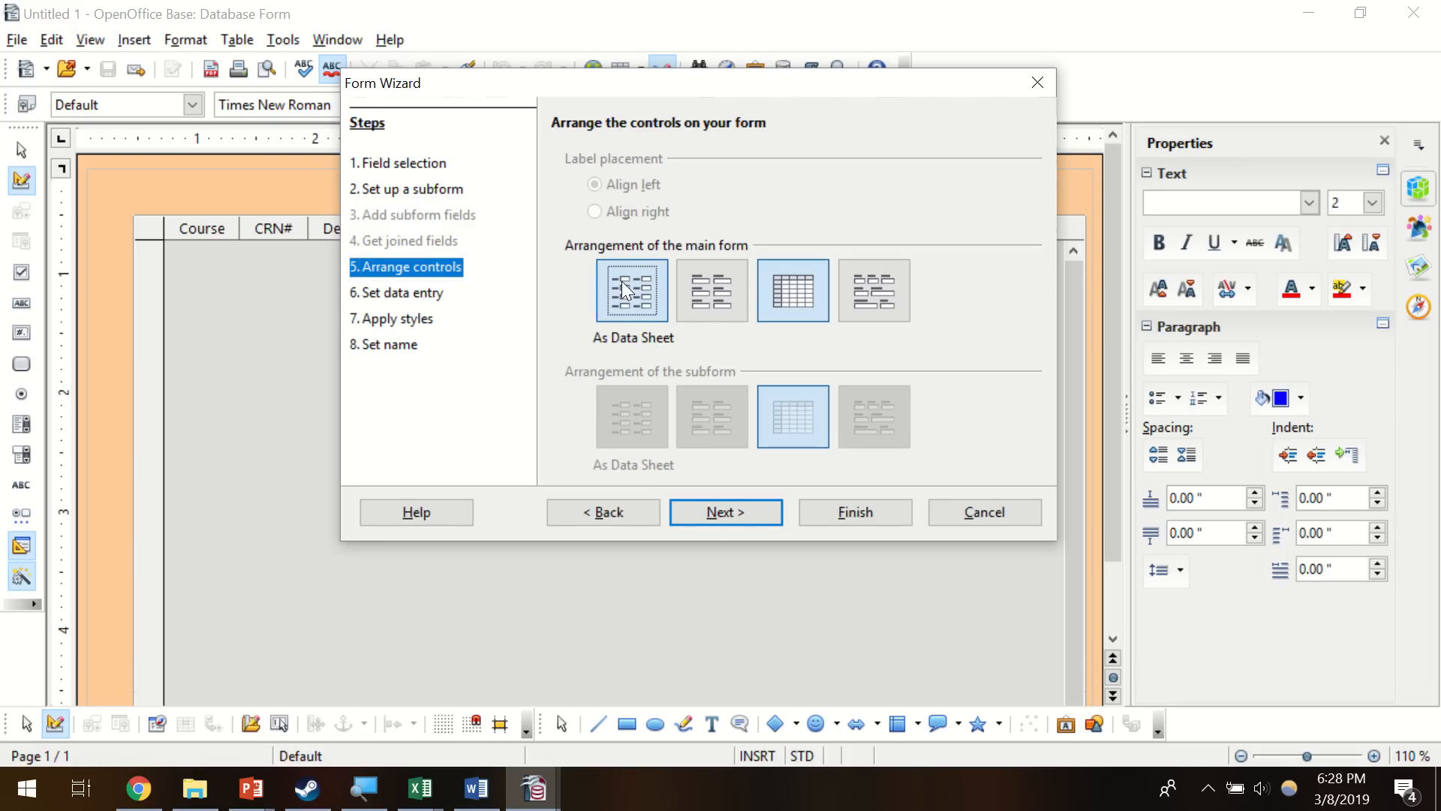
pyautogui.click(638, 297)
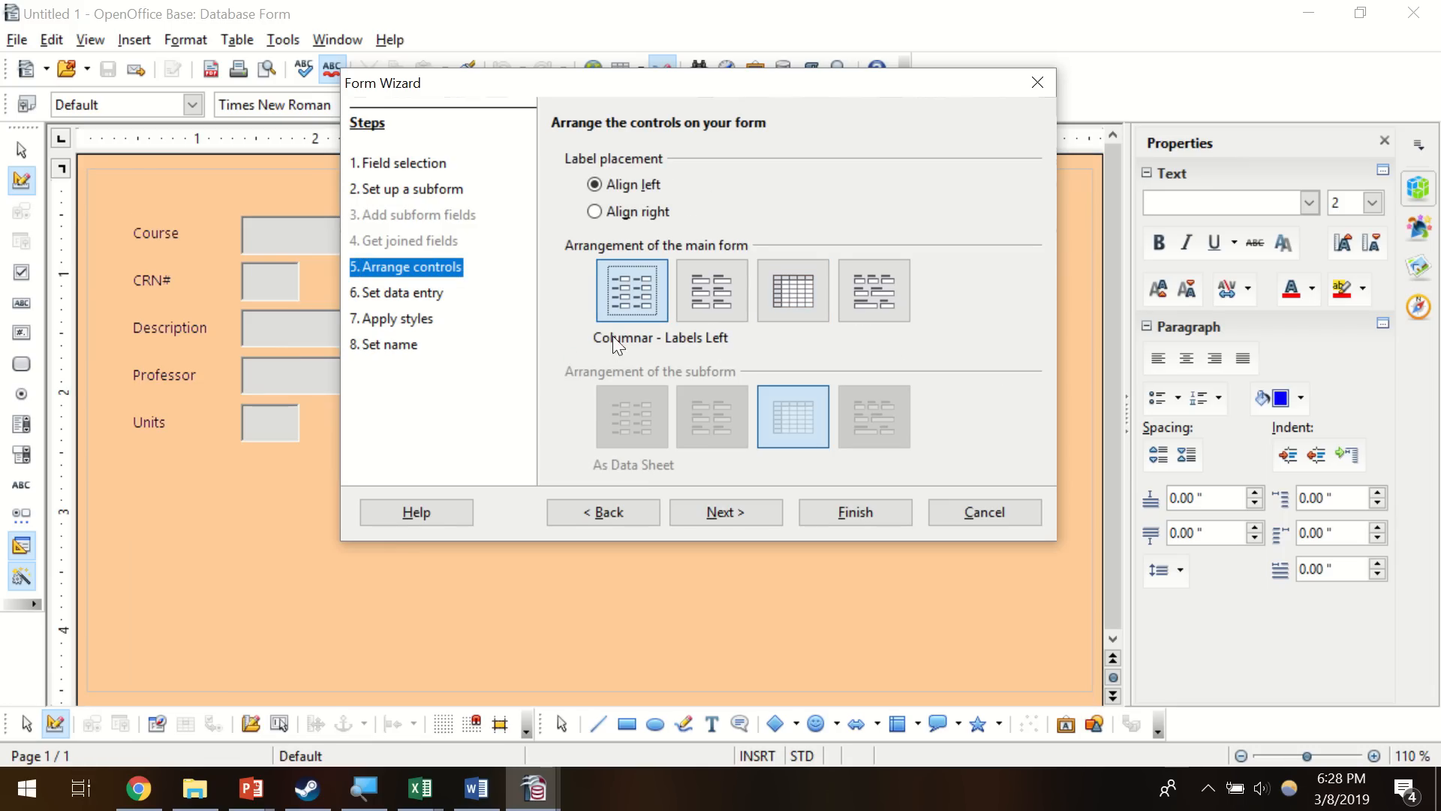
pyautogui.click(712, 297)
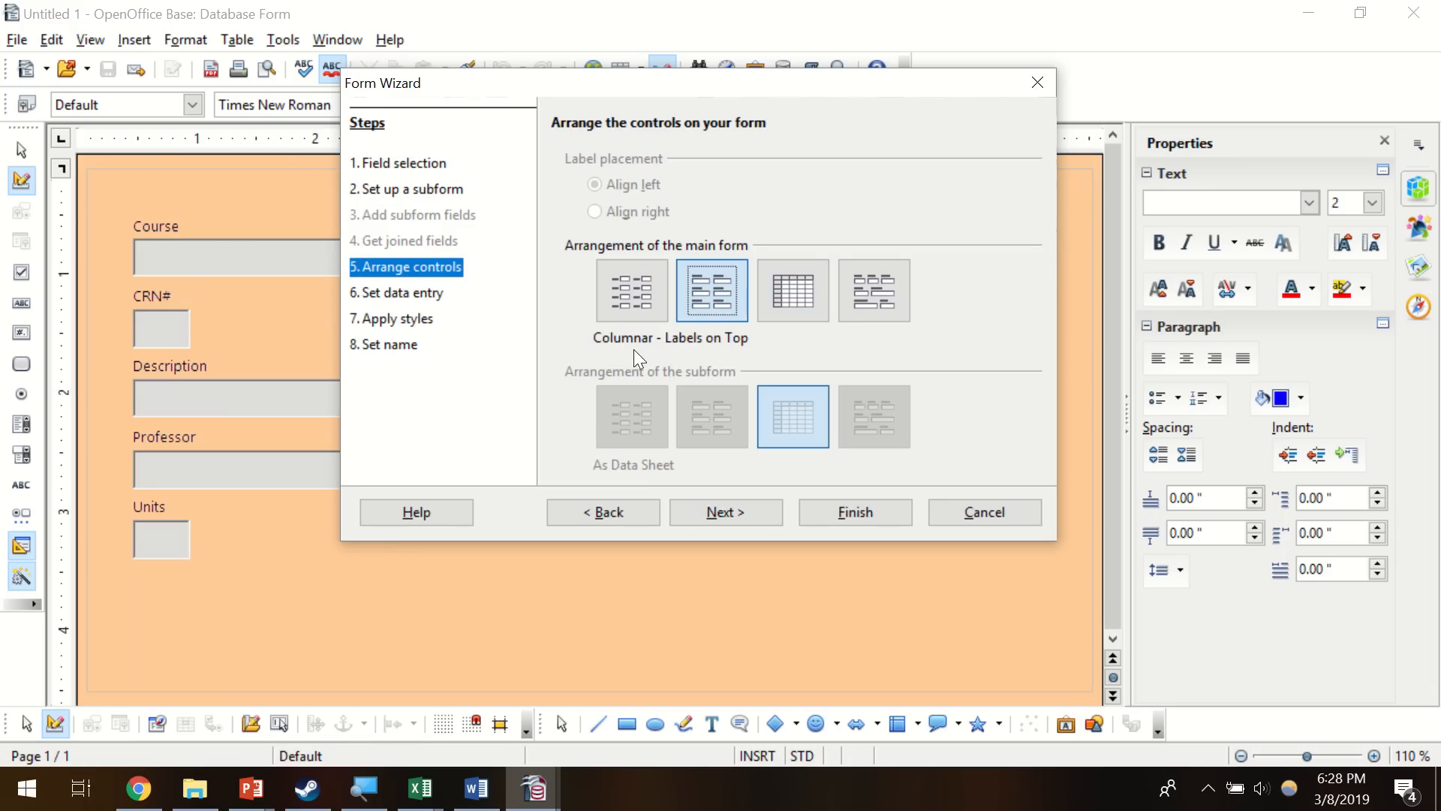
pyautogui.click(792, 300)
pyautogui.click(841, 323)
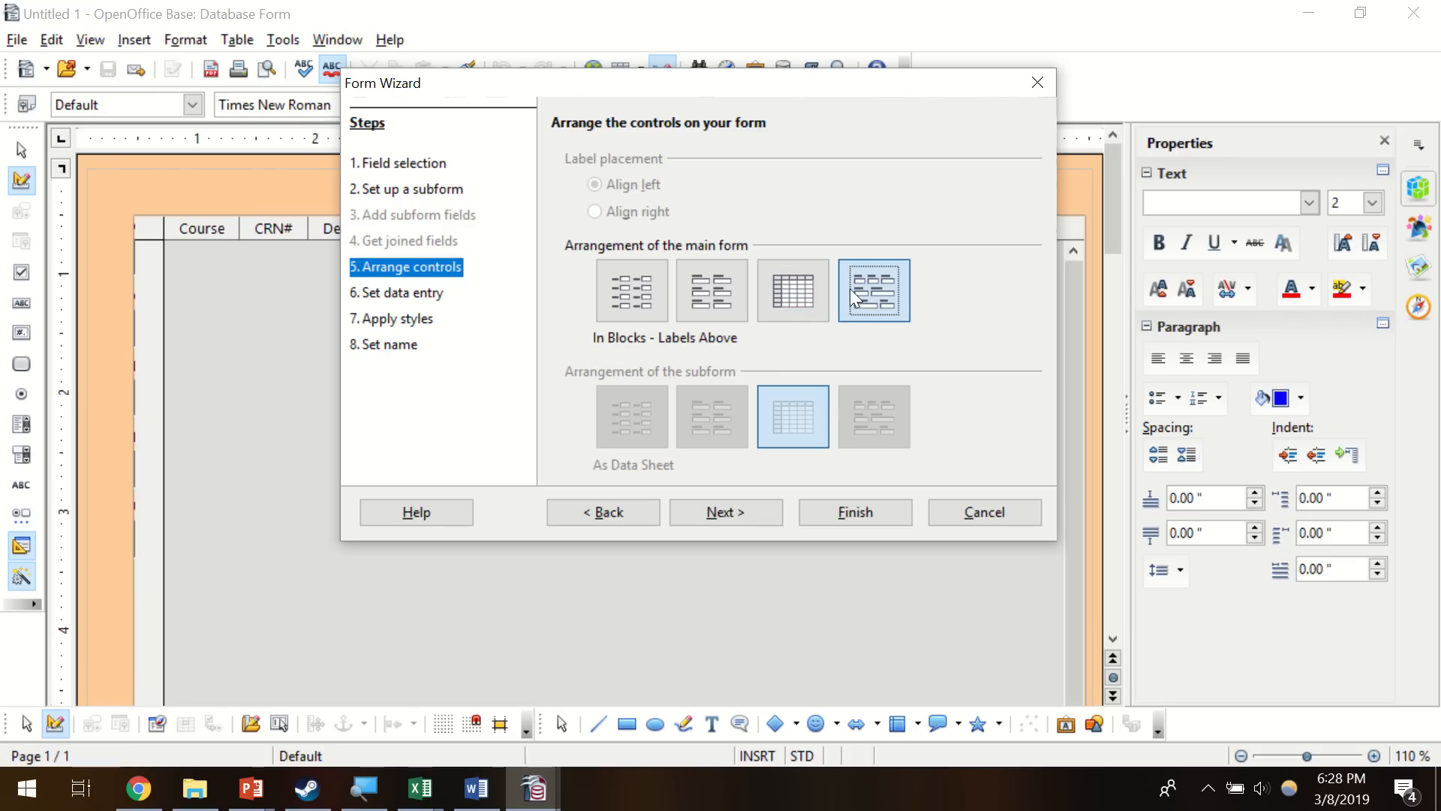
pyautogui.click(630, 294)
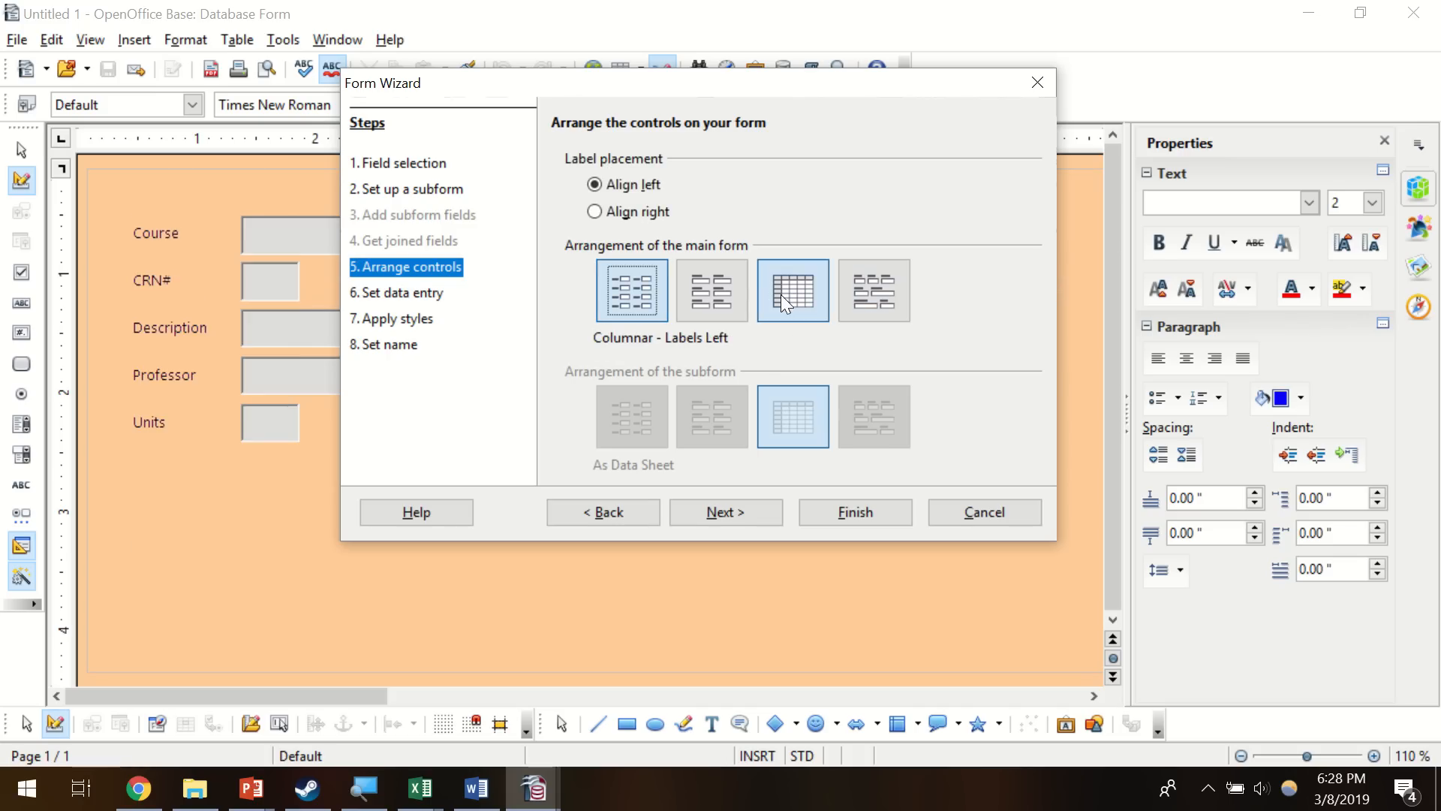
pyautogui.click(631, 296)
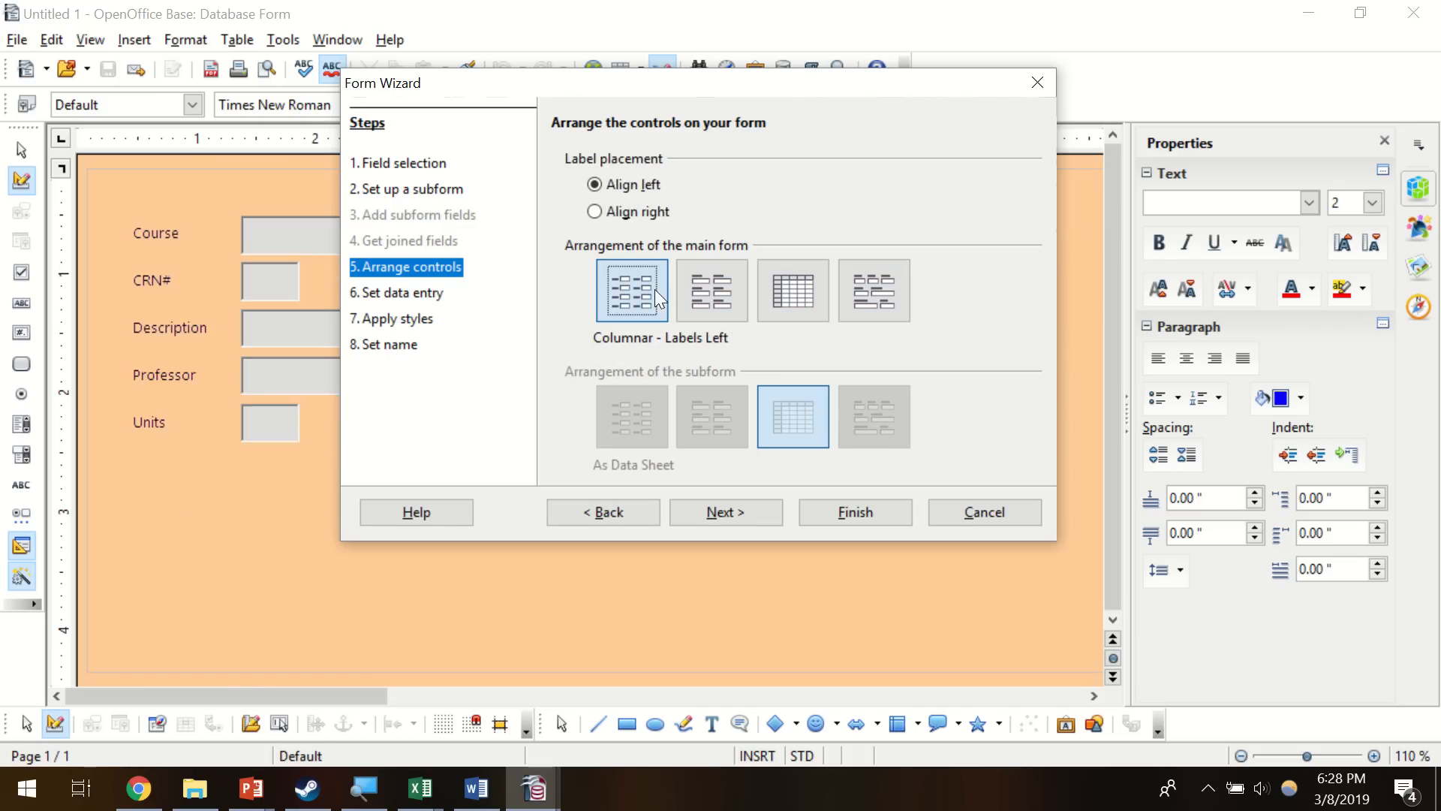
# - Keep the form displaying all data and apply the Red style with no field border
pyautogui.click(726, 512)
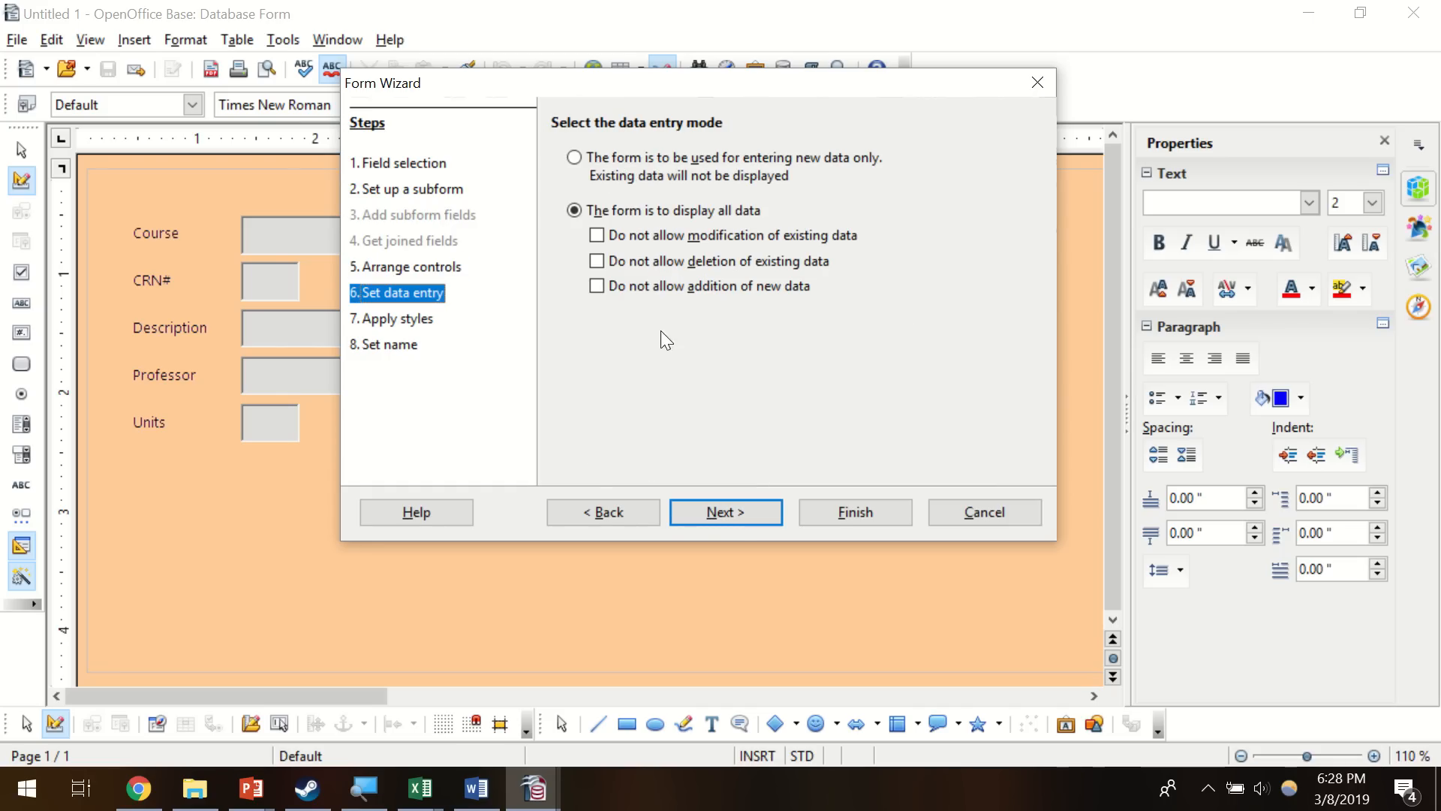
pyautogui.click(743, 510)
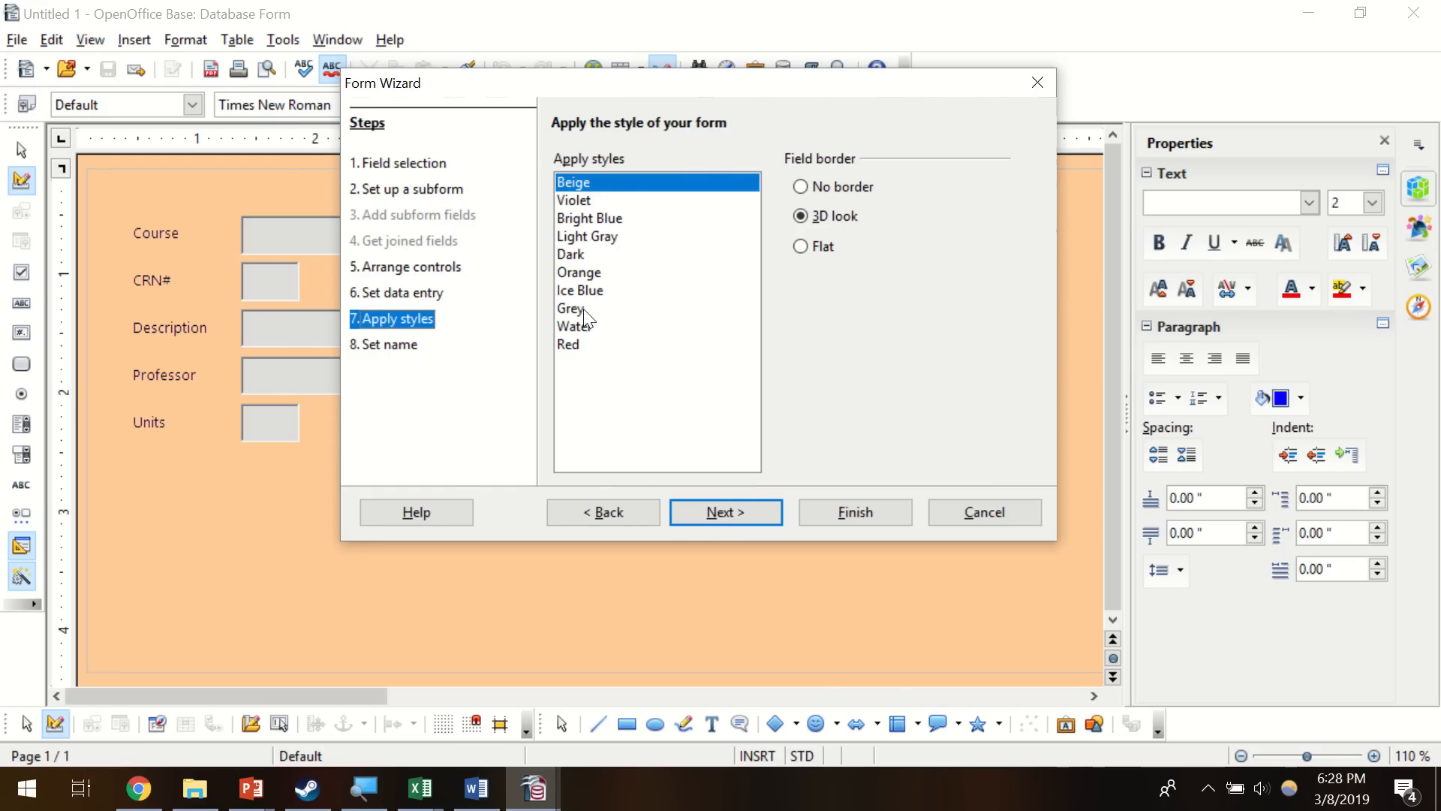
pyautogui.click(582, 345)
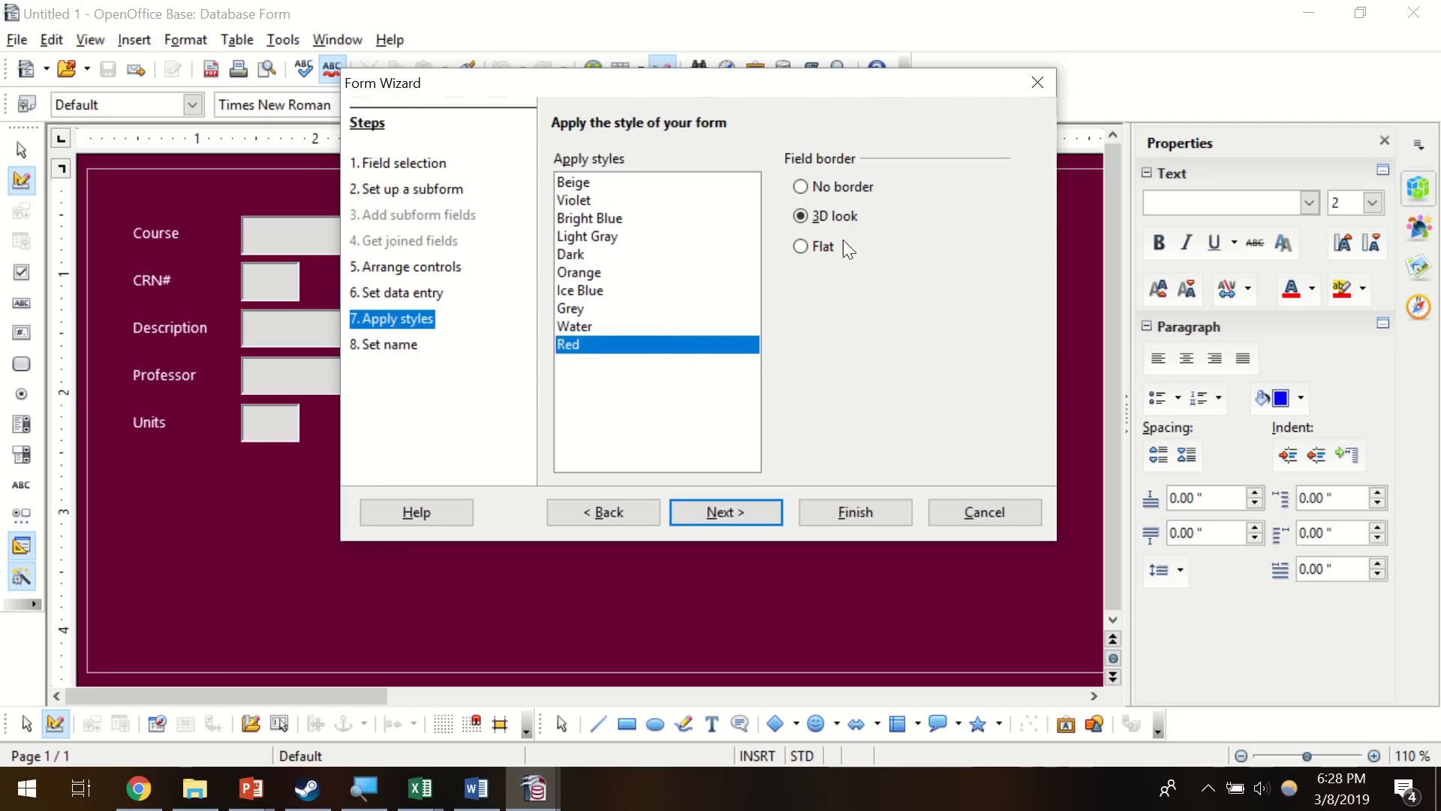
pyautogui.click(833, 191)
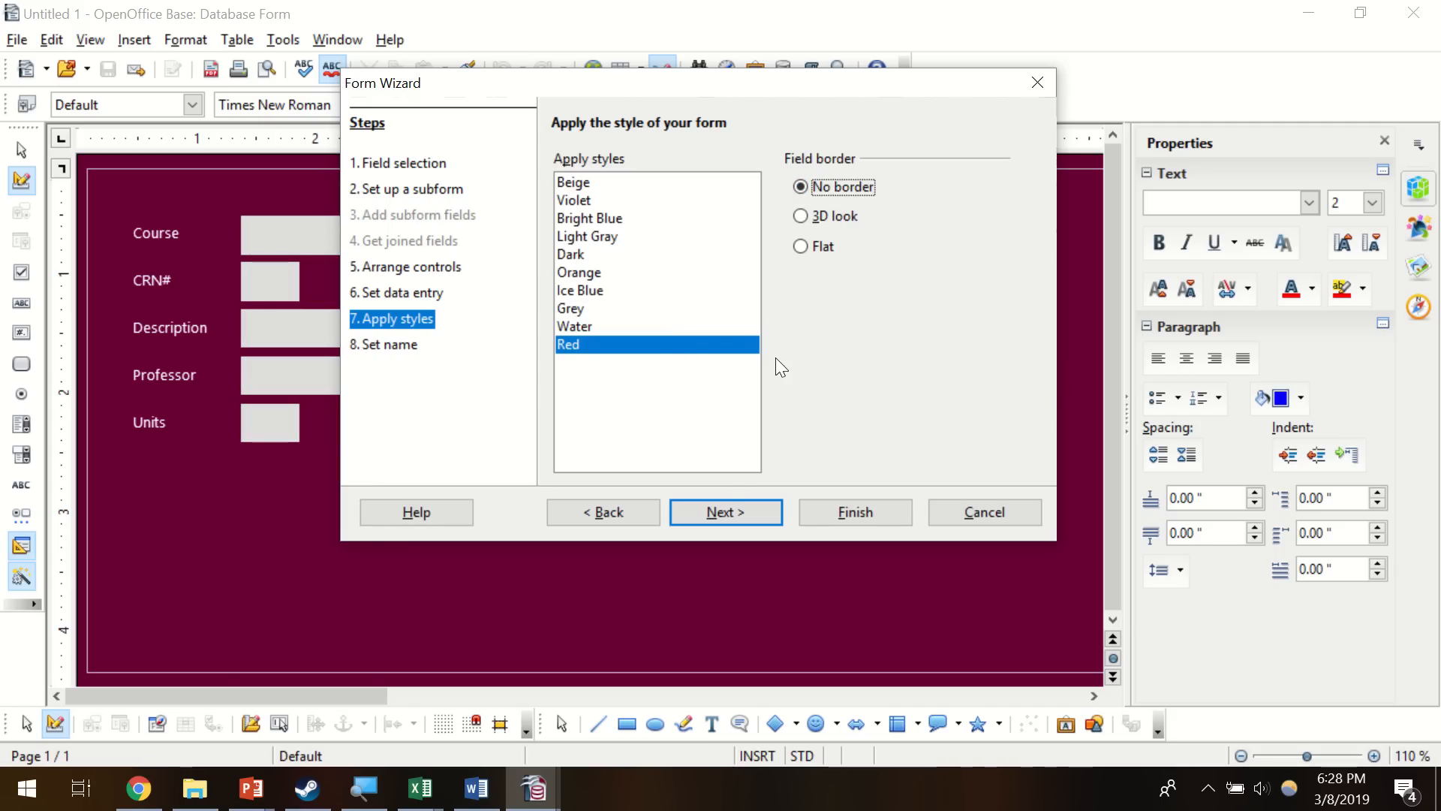
pyautogui.click(751, 511)
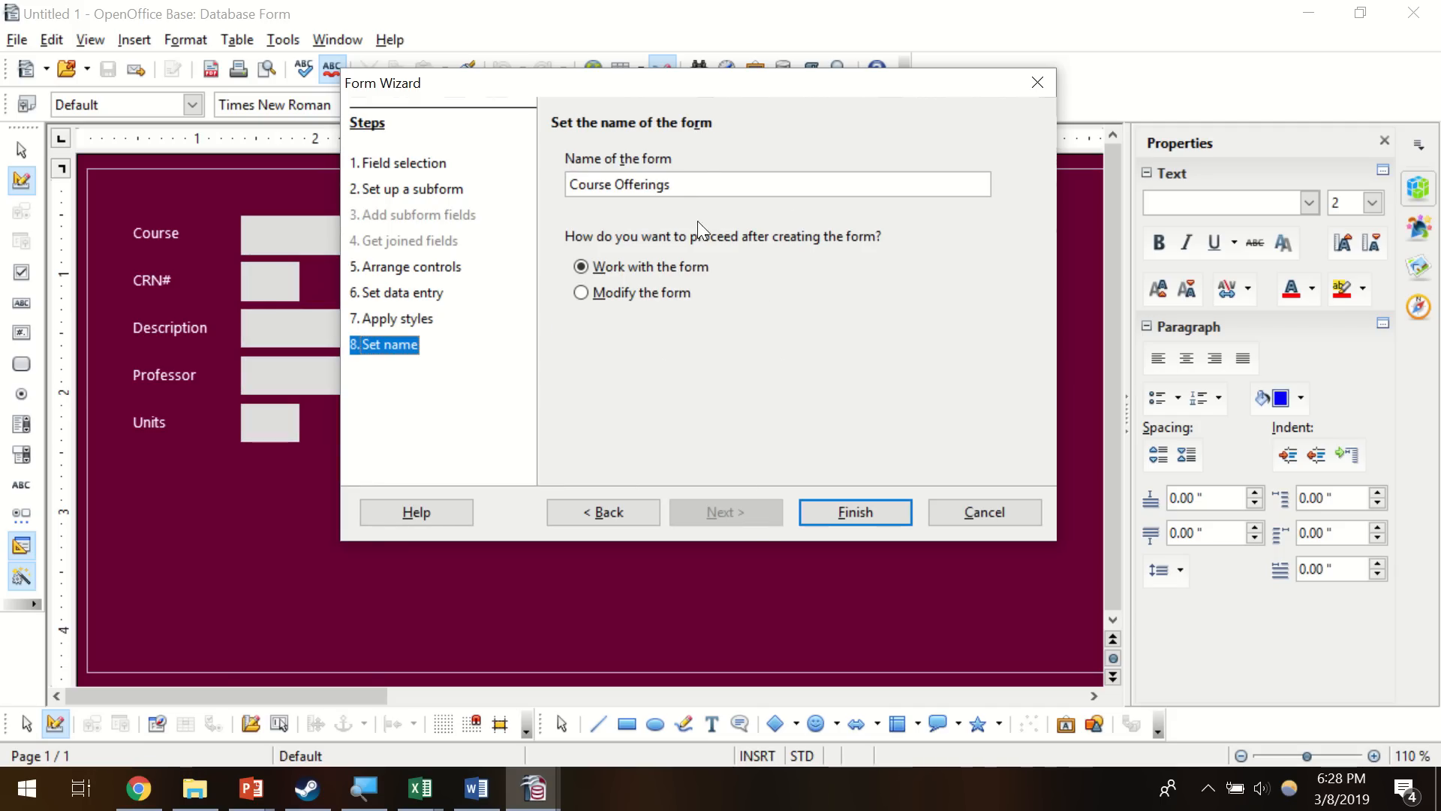
# - Name the form Lab Practice Form and finish the wizard with the option to modify the form
pyautogui.write('La')
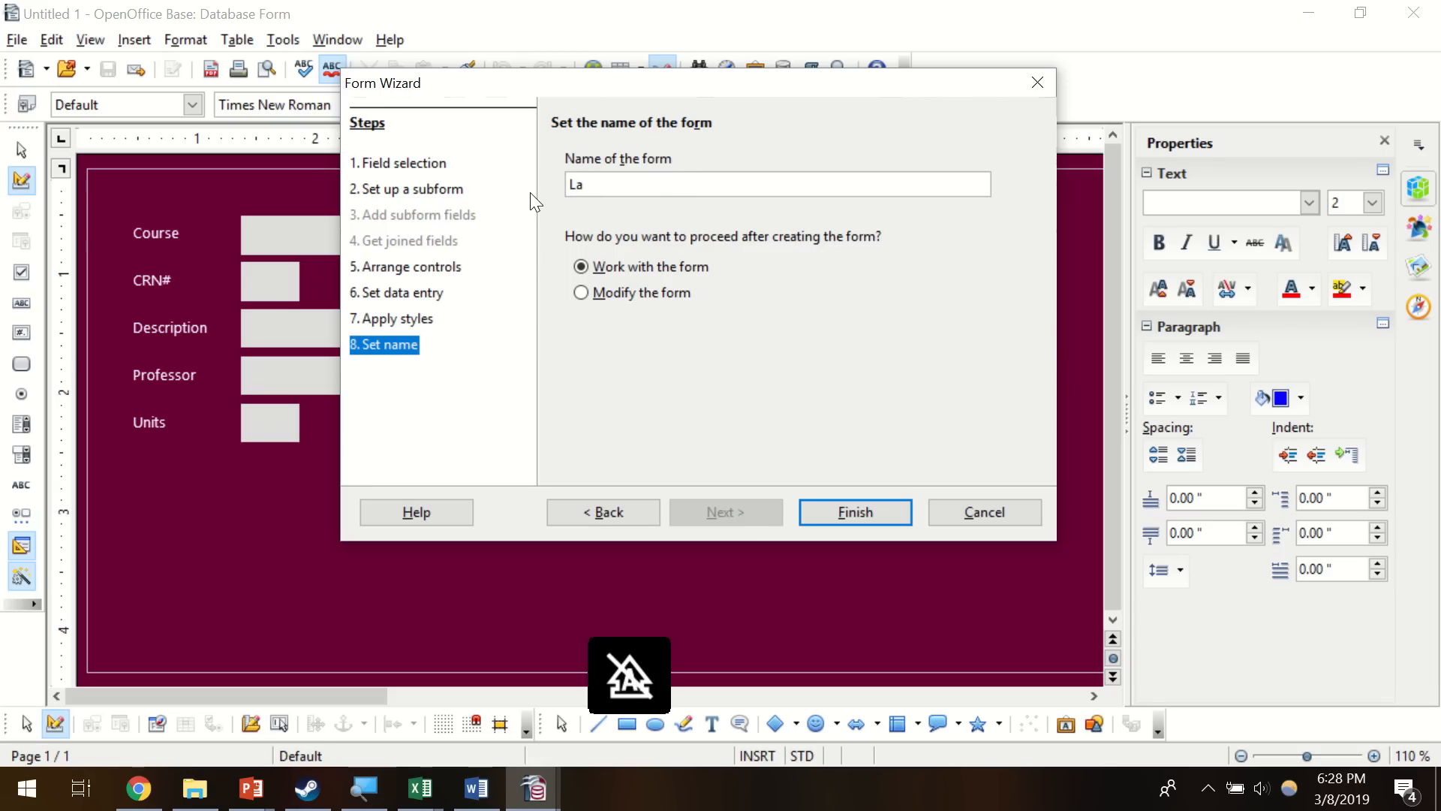
pyautogui.write('b Practice Form')
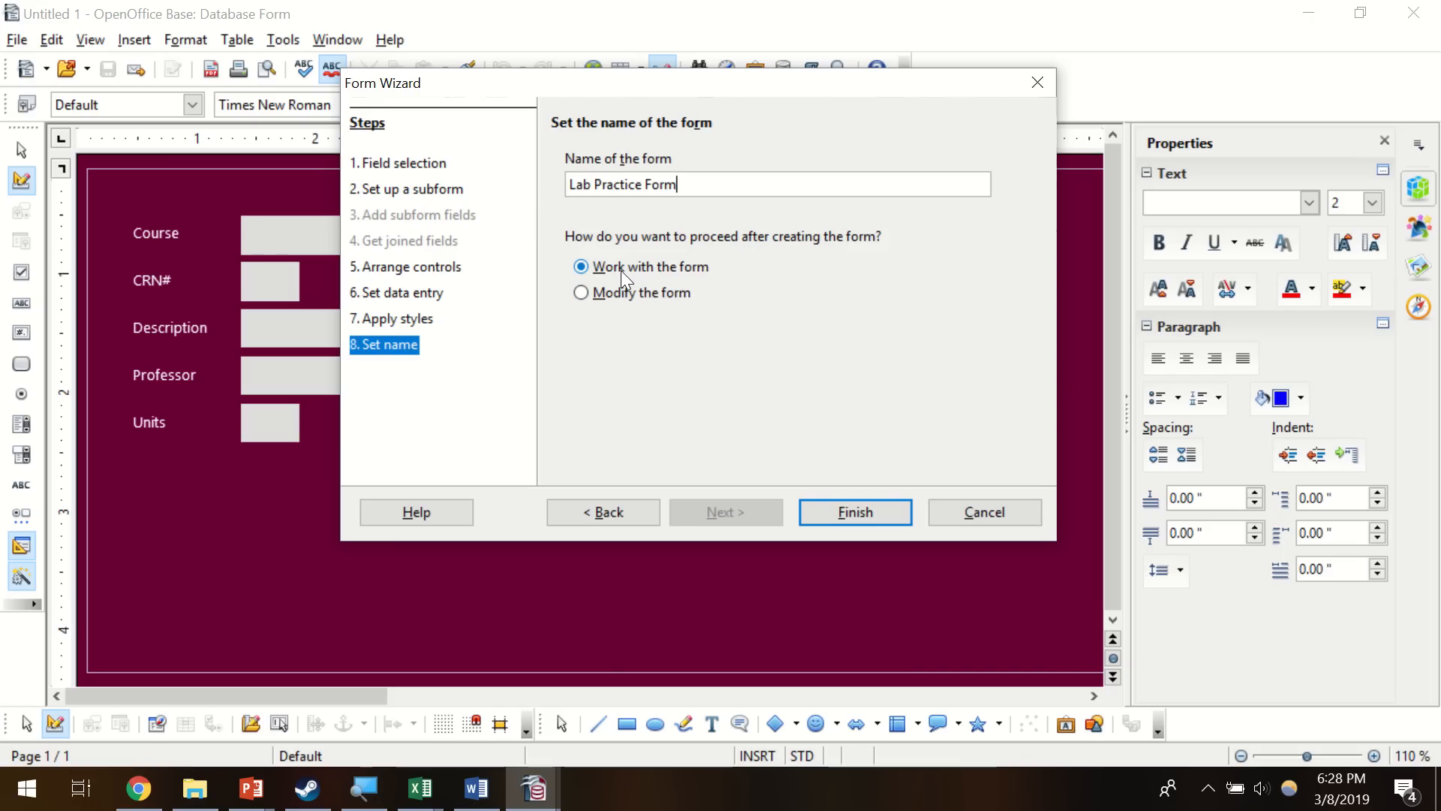
pyautogui.click(585, 295)
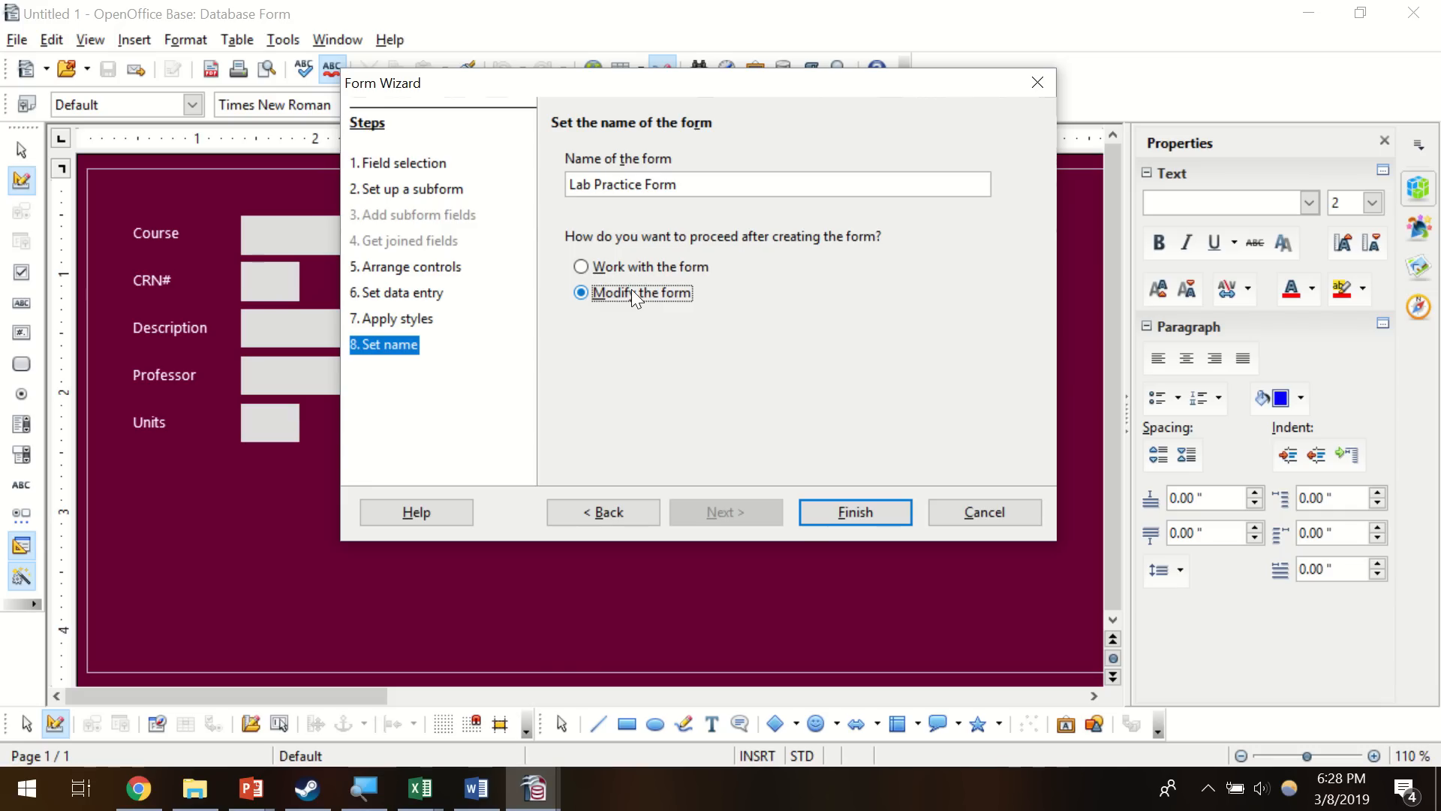
pyautogui.click(844, 501)
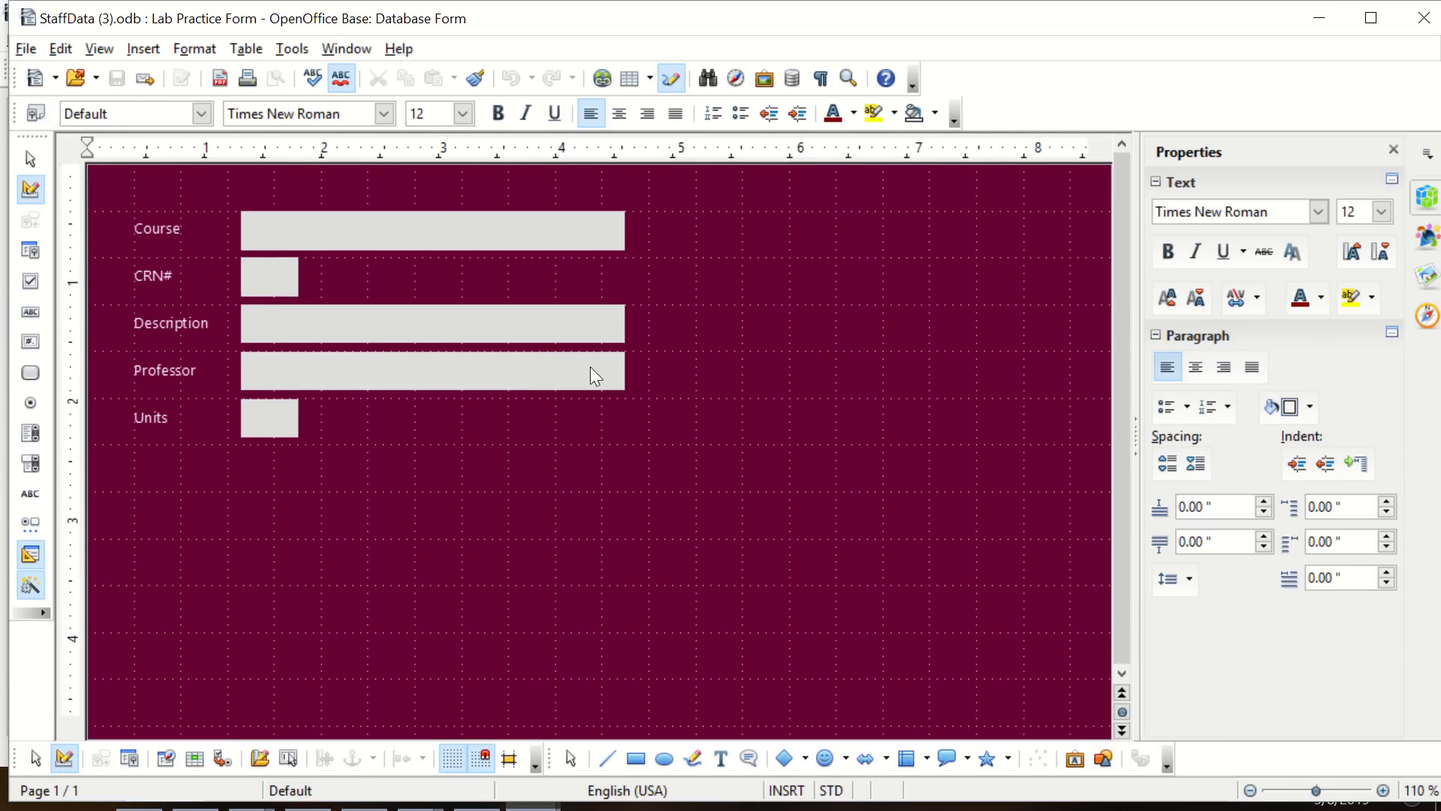
# - Close the form's design window and reopen Lab Practice Form for editing
pyautogui.click(1424, 16)
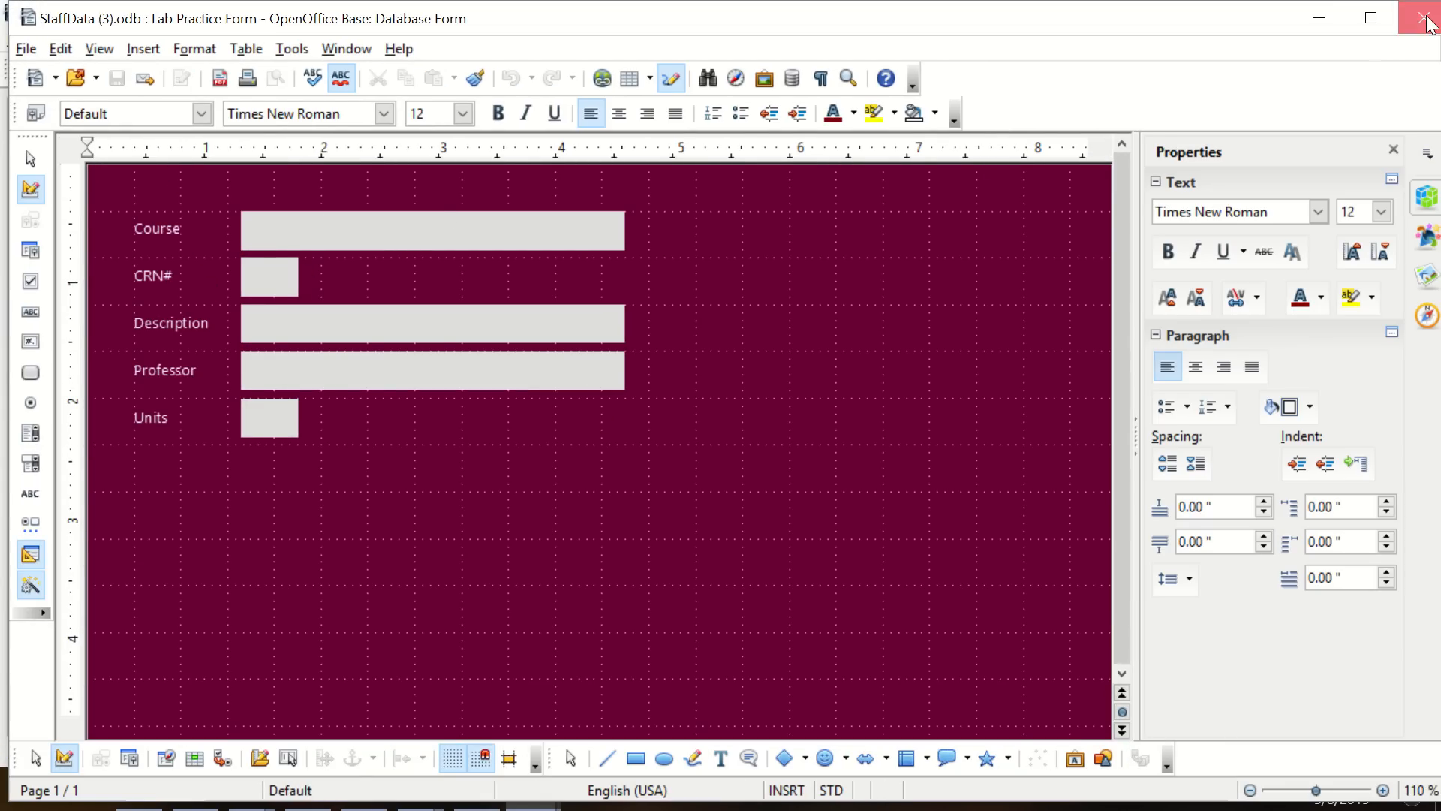
pyautogui.click(242, 379)
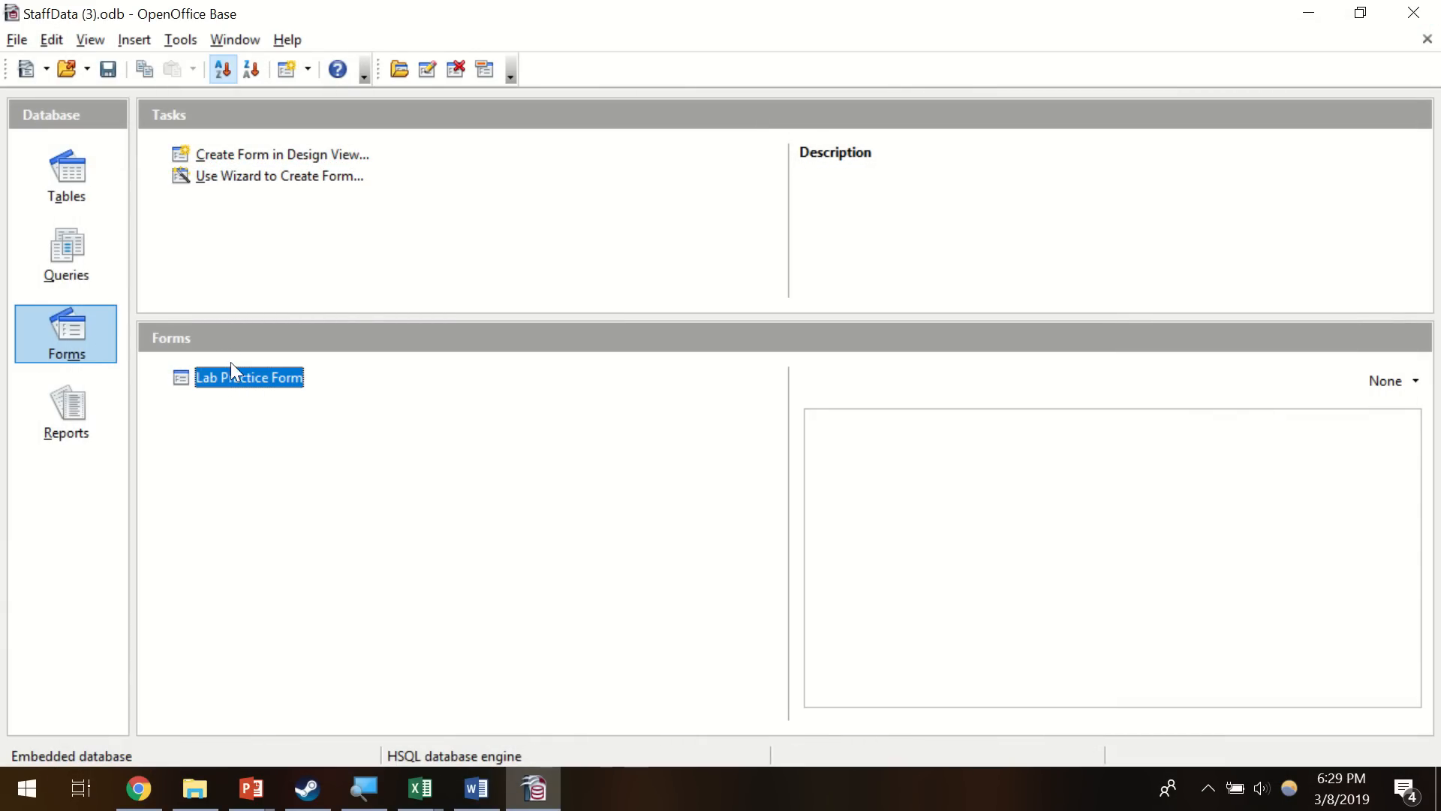
pyautogui.rightClick(229, 376)
pyautogui.click(297, 474)
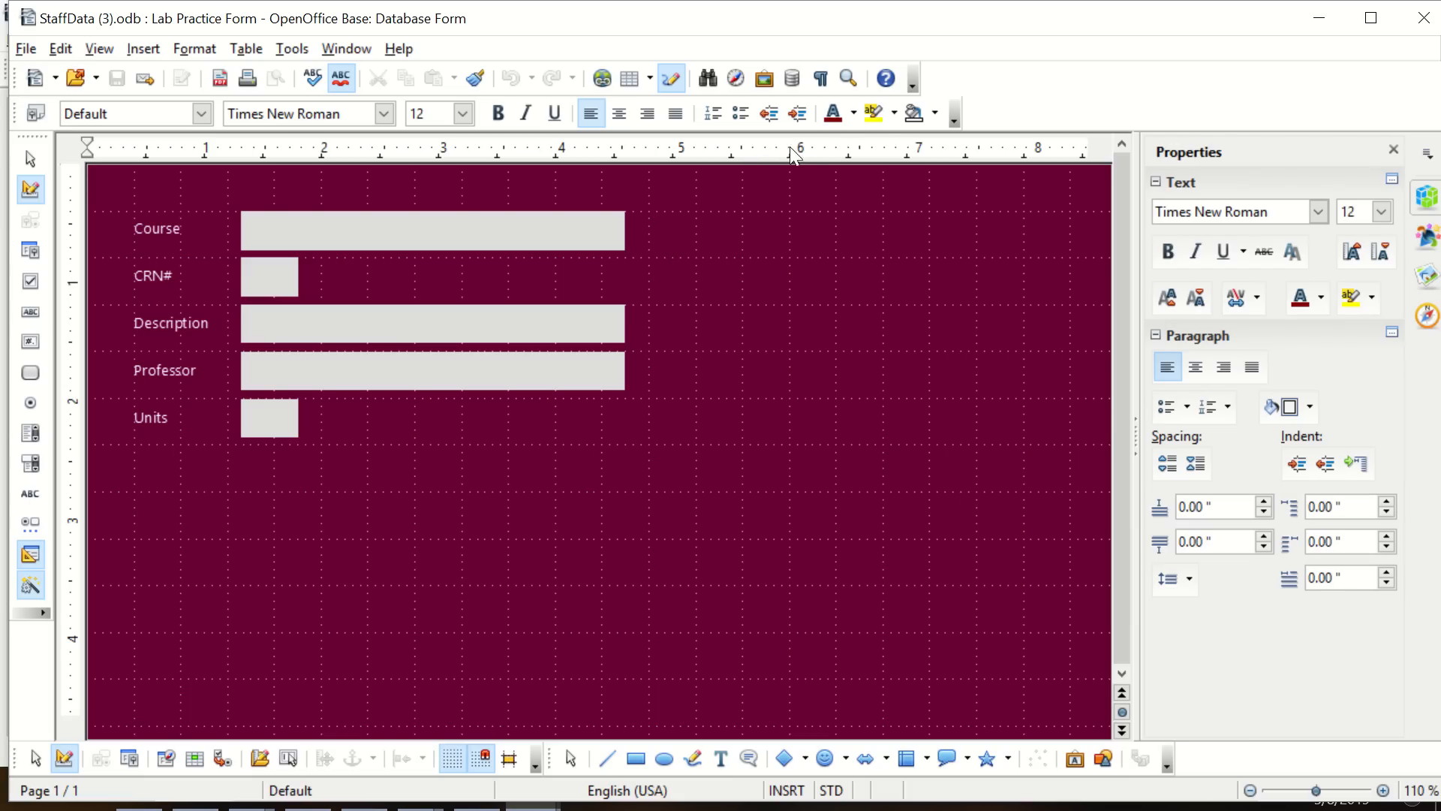
# - Add the heading Title Practice in white text at the top of the form, above the Course field
pyautogui.click(854, 113)
pyautogui.click(831, 160)
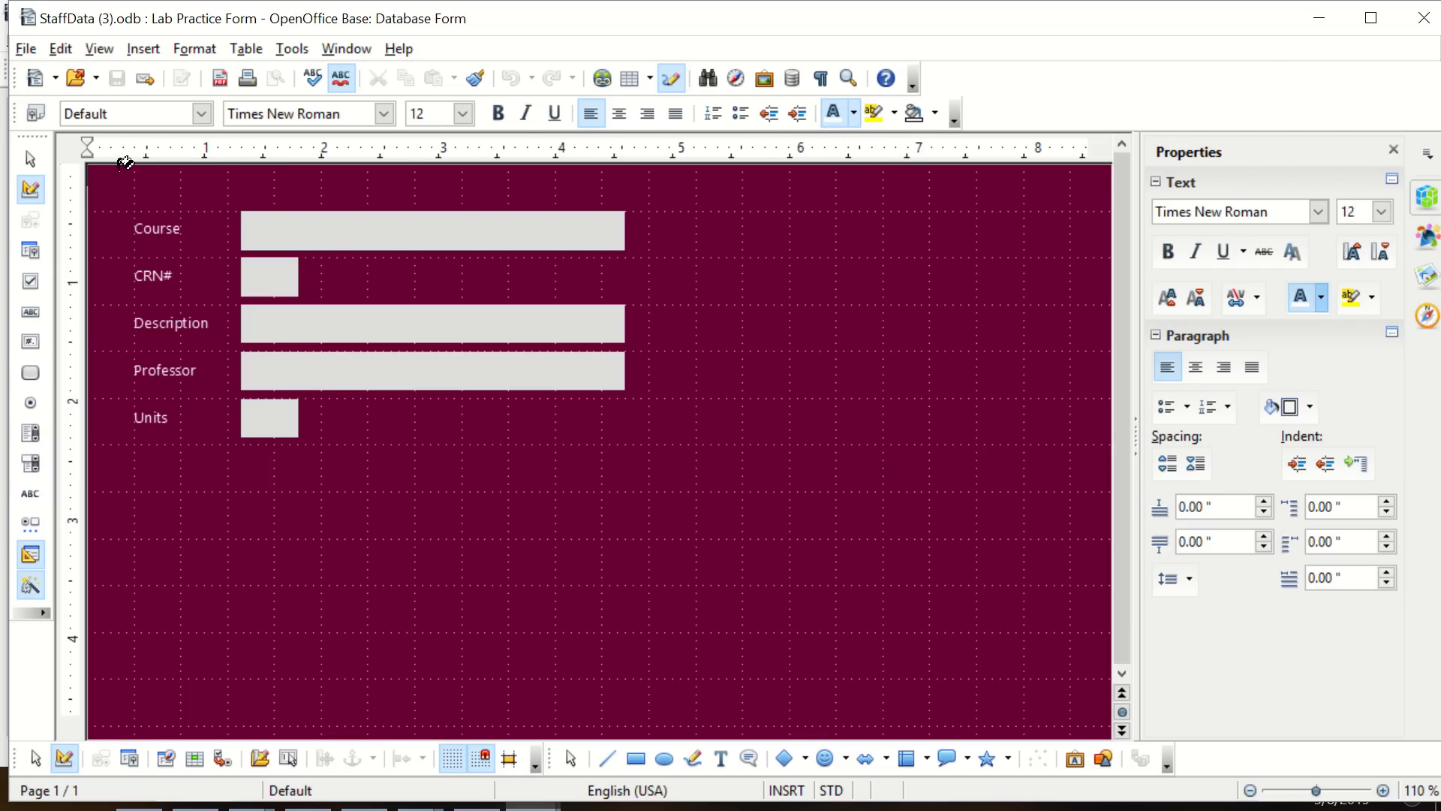
pyautogui.write('T')
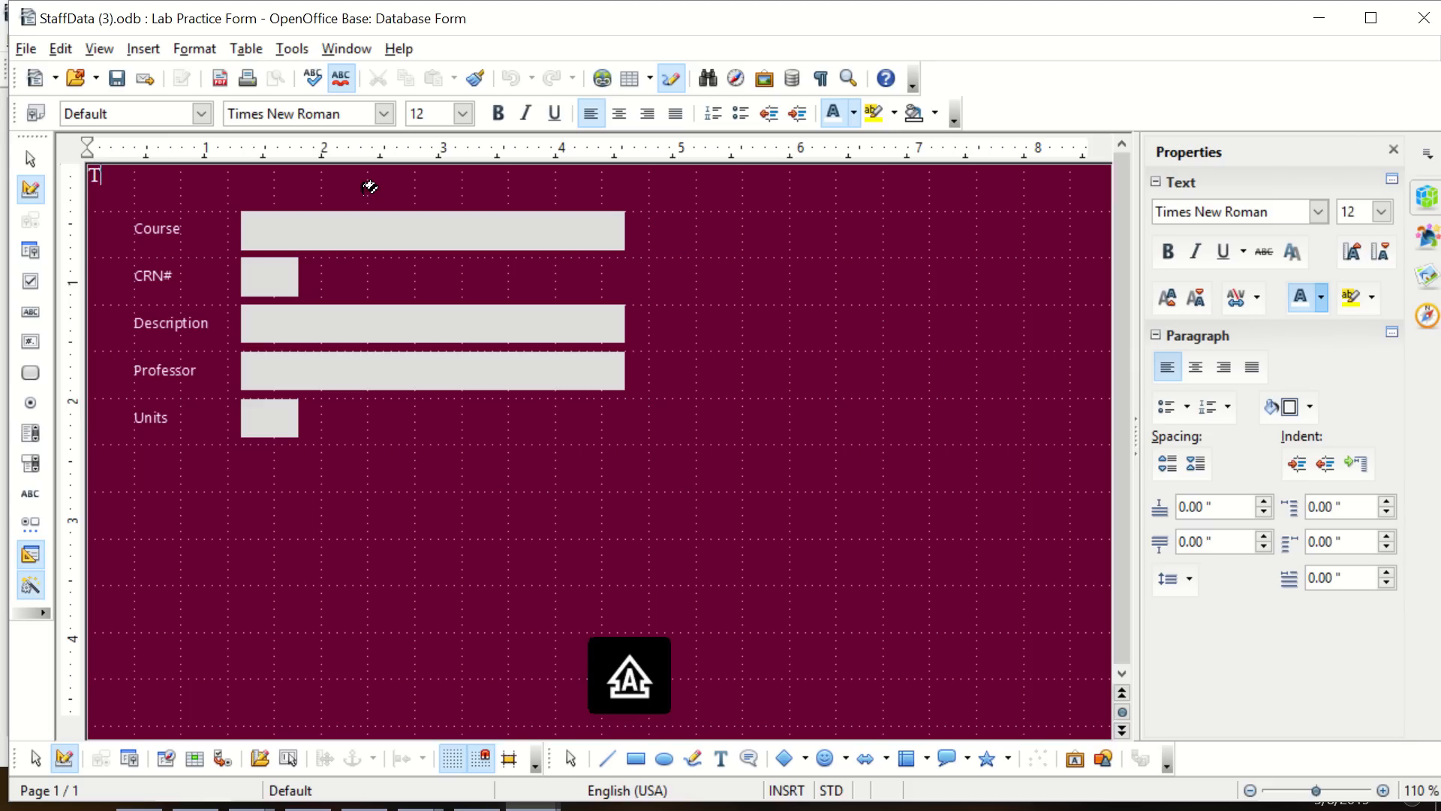
pyautogui.write('itle Practice')
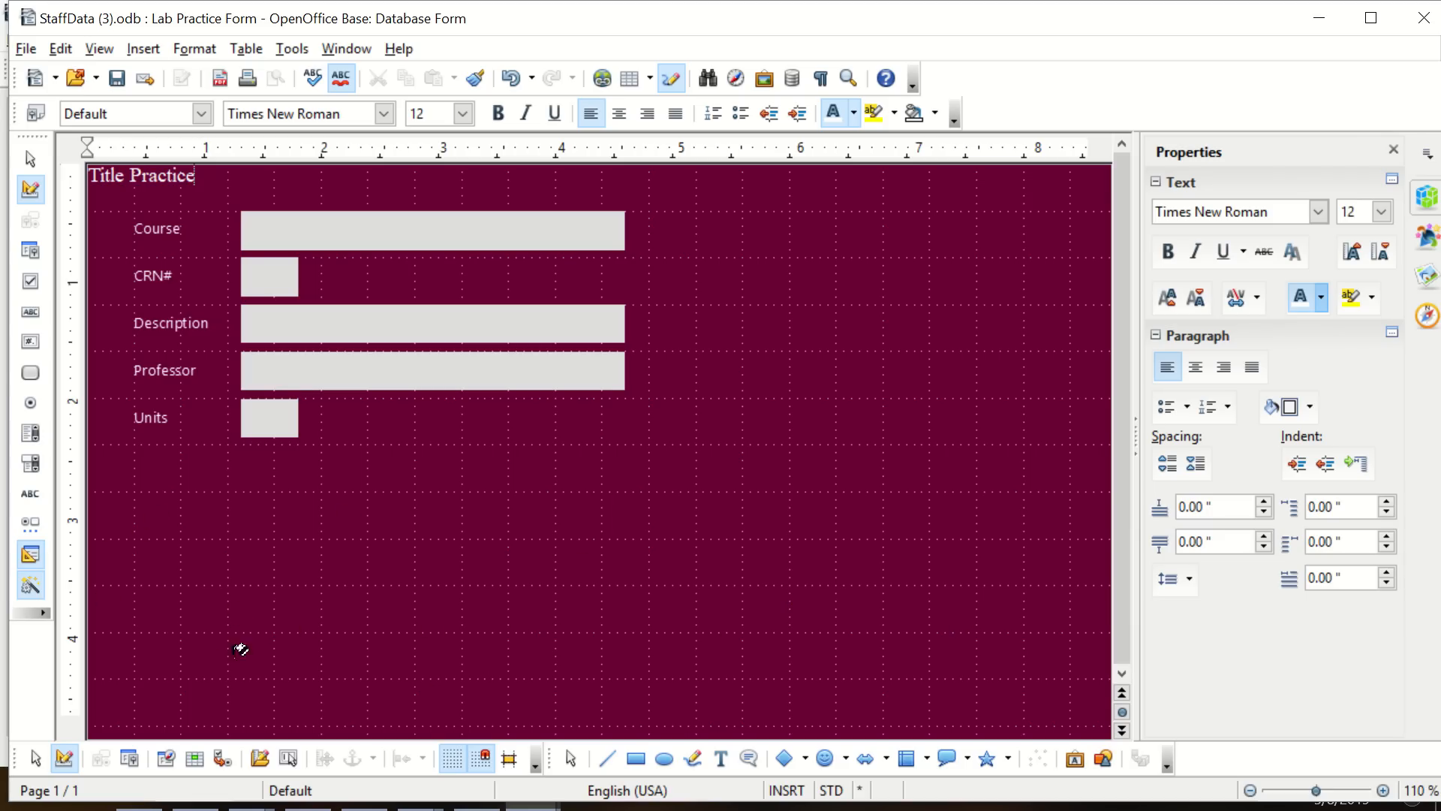
# - Draw a text box about 4.40 by 0.72 inches below the form's fields and enter the author's full name
pyautogui.click(722, 760)
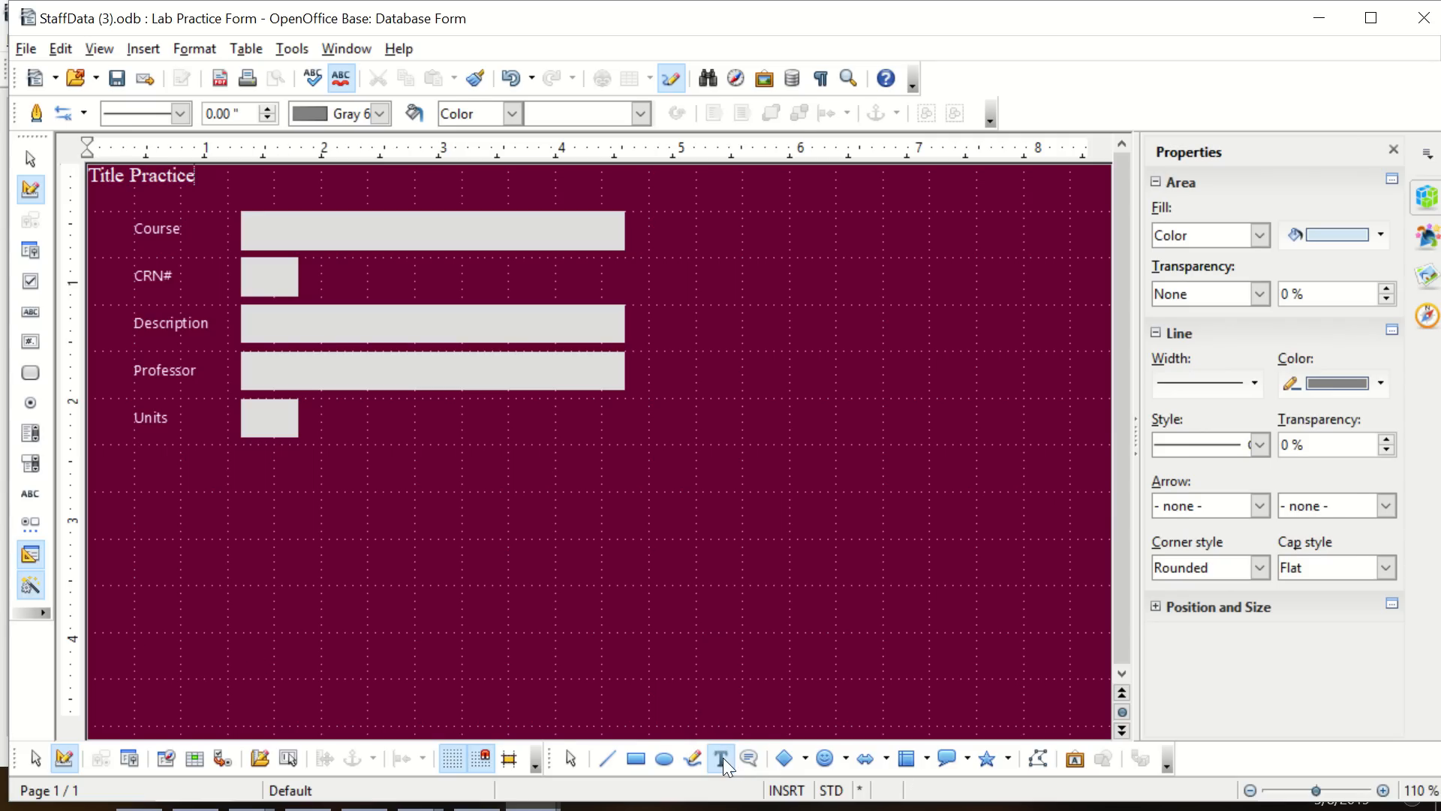
pyautogui.click(724, 759)
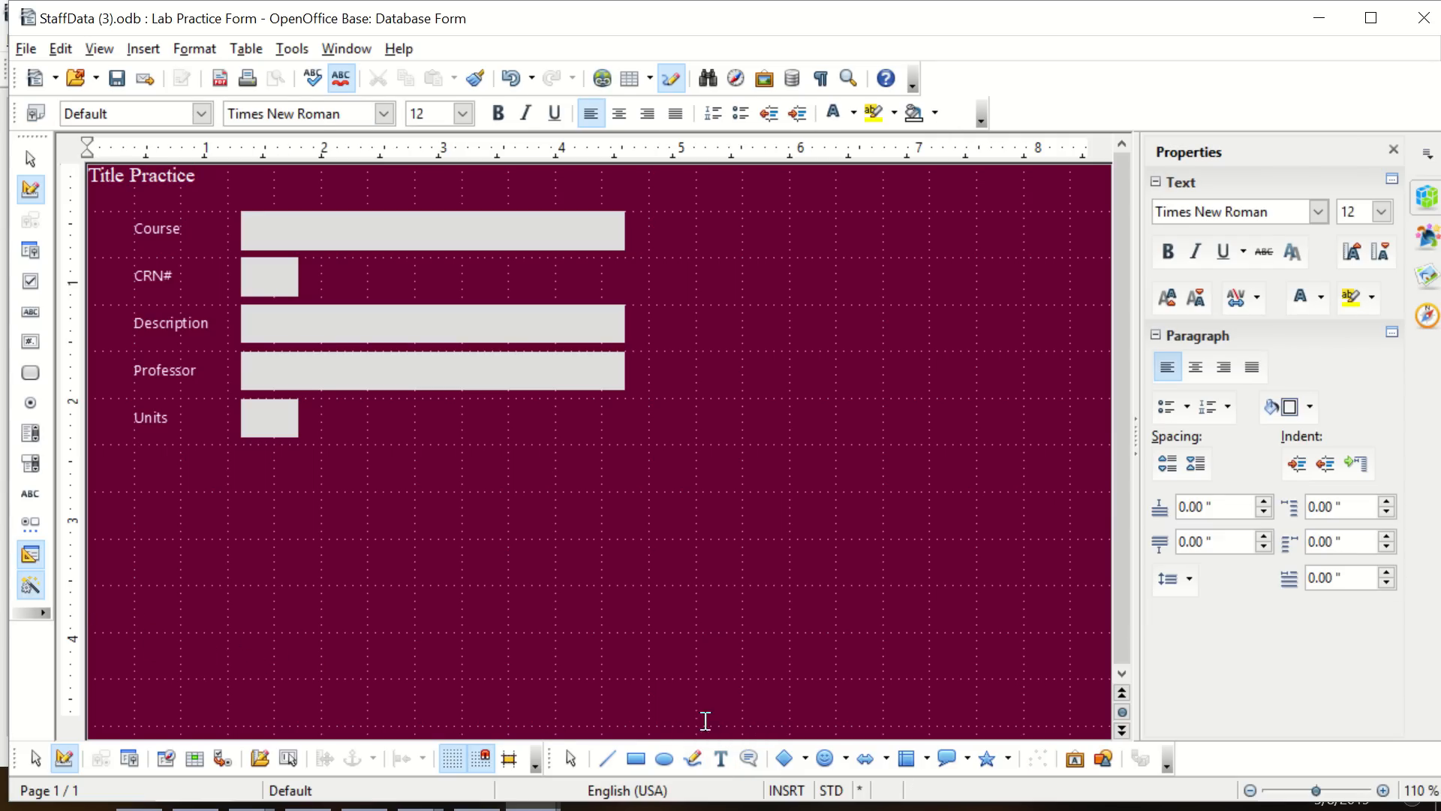
pyautogui.click(723, 758)
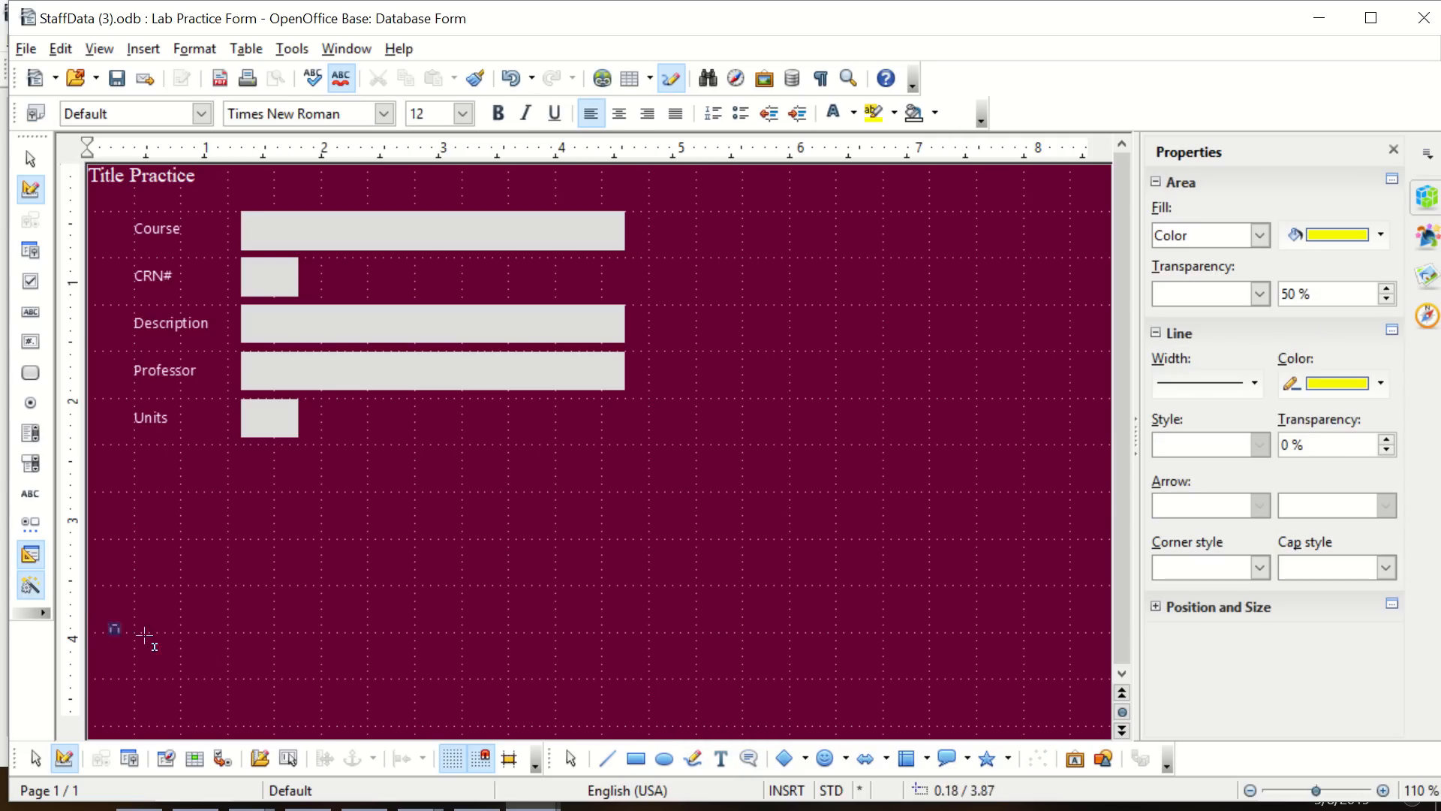
pyautogui.moveTo(111, 625); pyautogui.dragTo(634, 714)
pyautogui.write('Bik')
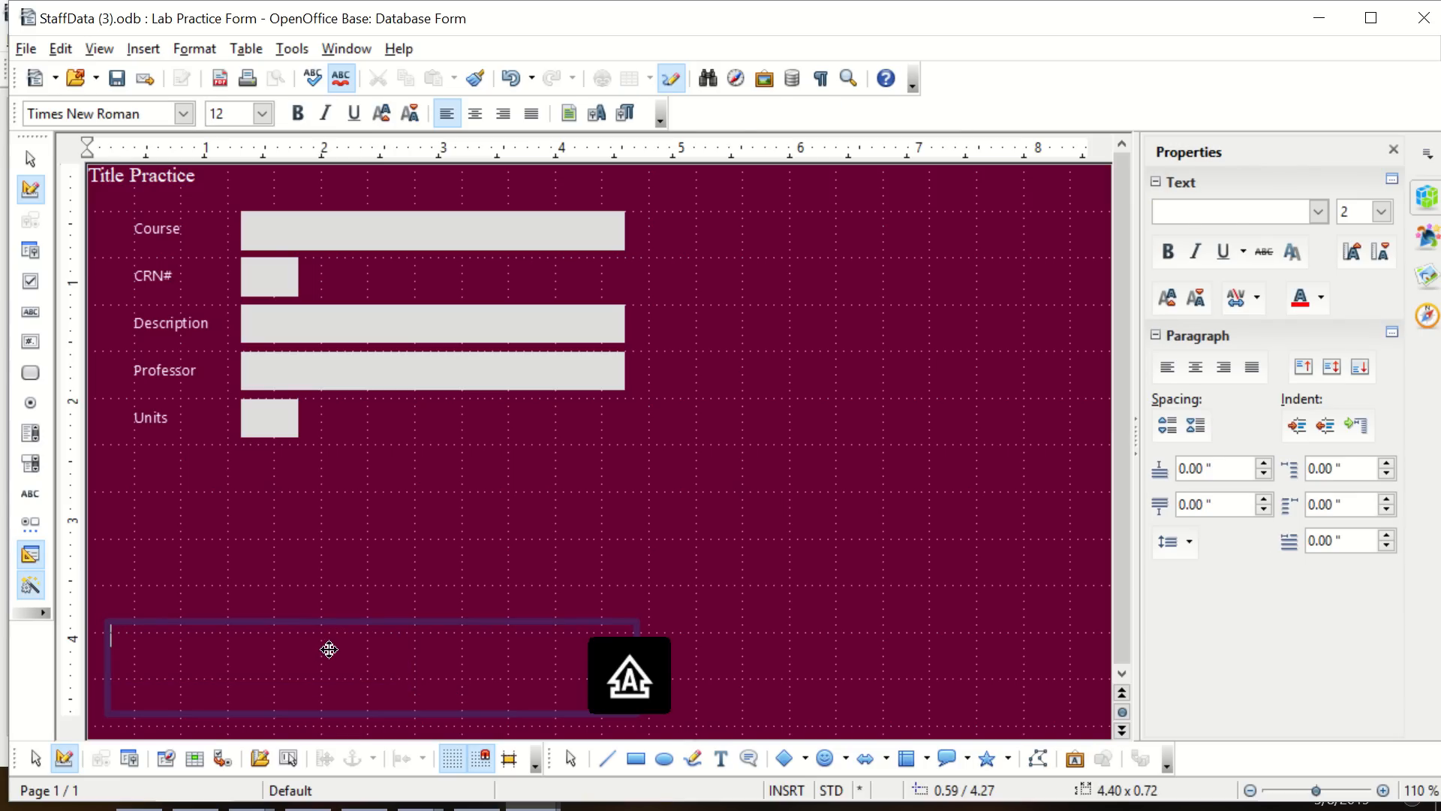
pyautogui.write('egt')
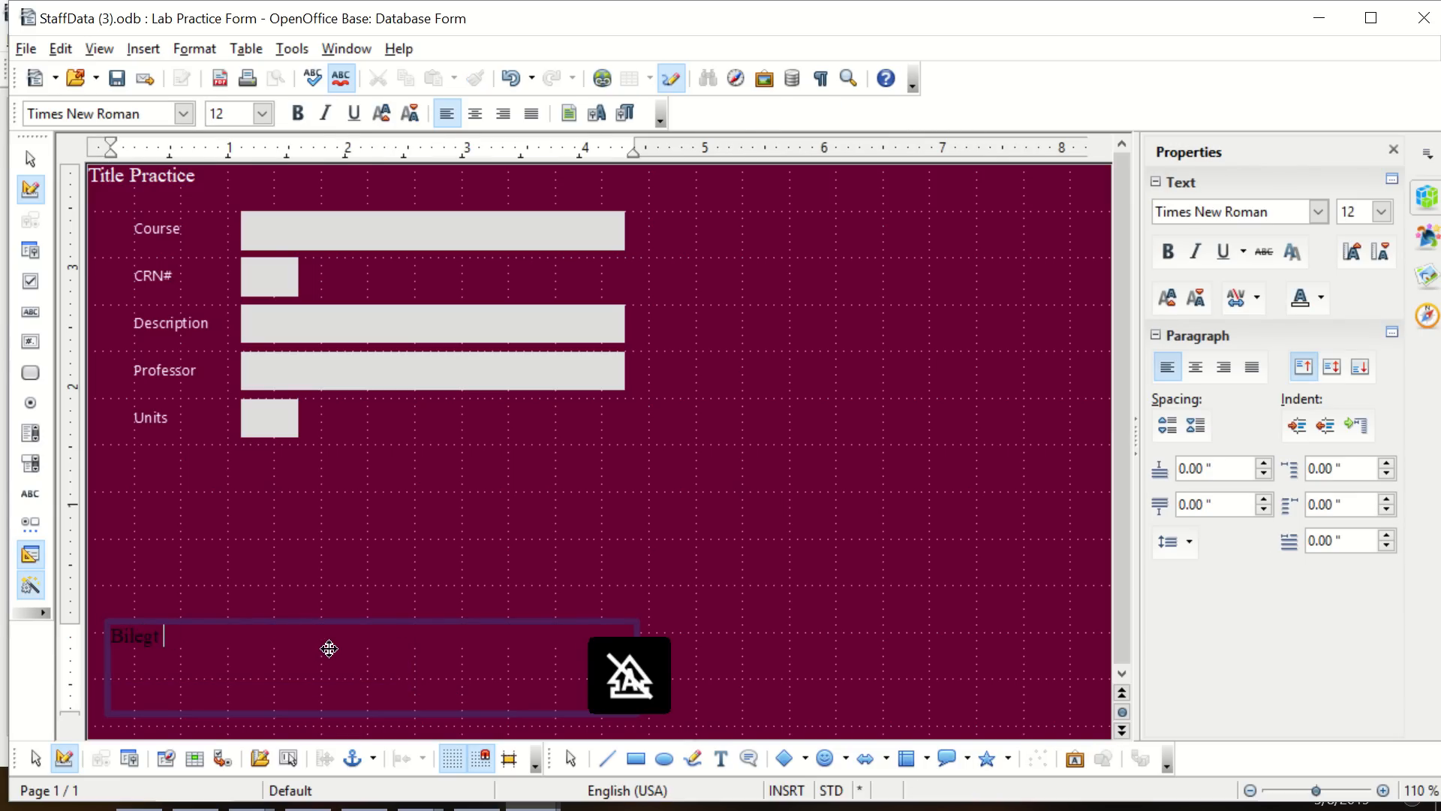
pyautogui.write(' Baatar')
# - Change the font colour of the name in the text box to white
pyautogui.moveTo(228, 637); pyautogui.dragTo(110, 637)
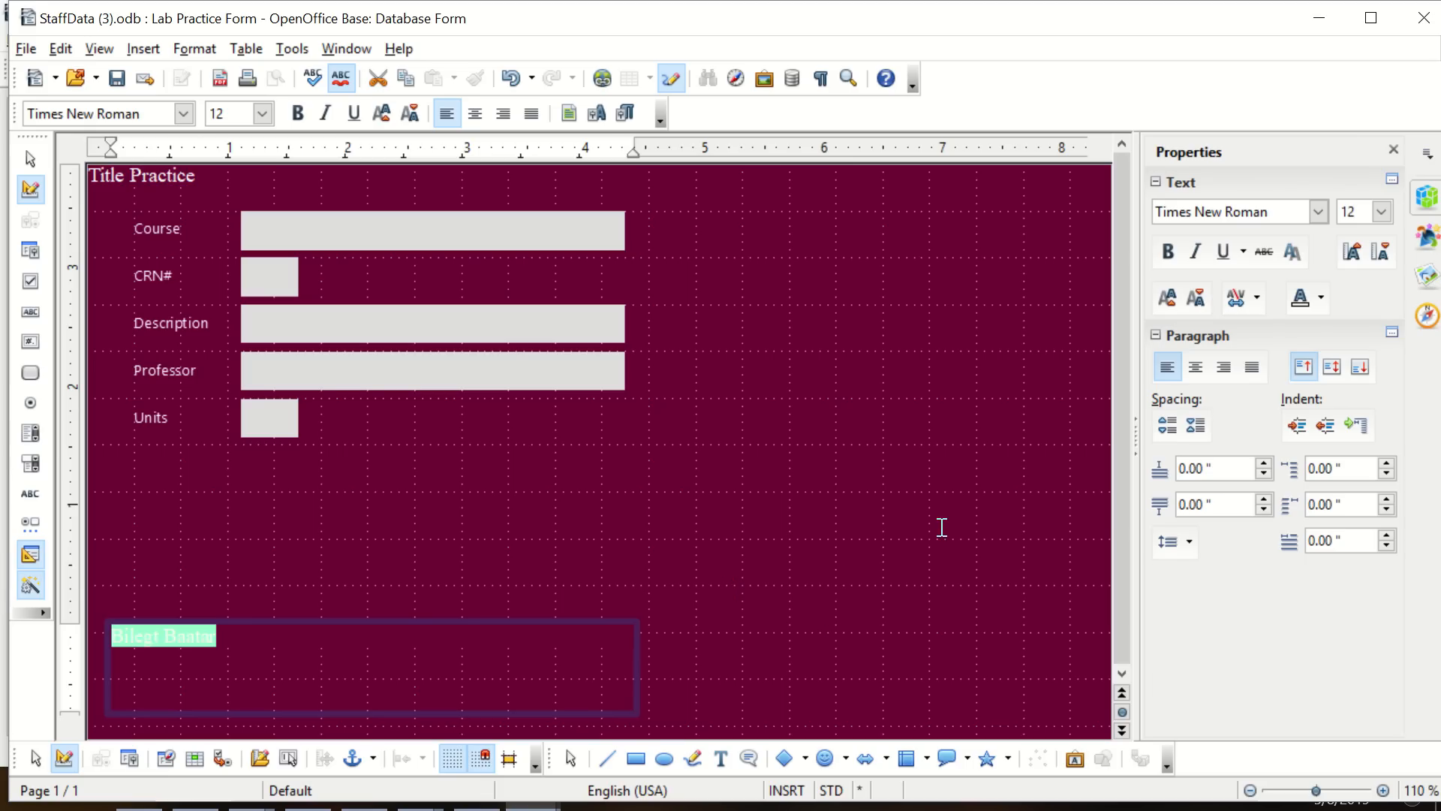
pyautogui.click(1300, 298)
pyautogui.click(402, 579)
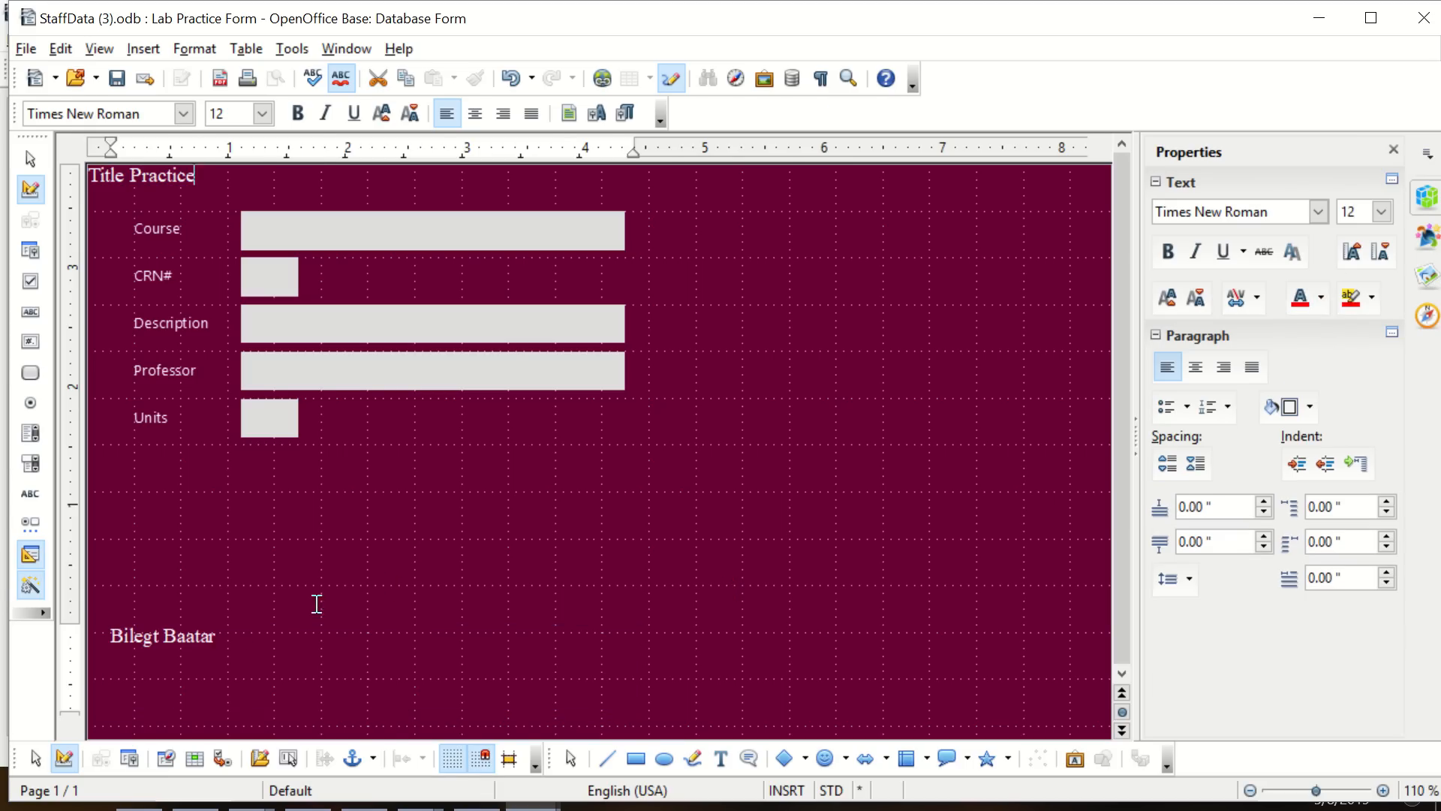
# - Save Lab Practice Form and close its design window
pyautogui.click(219, 646)
pyautogui.click(212, 642)
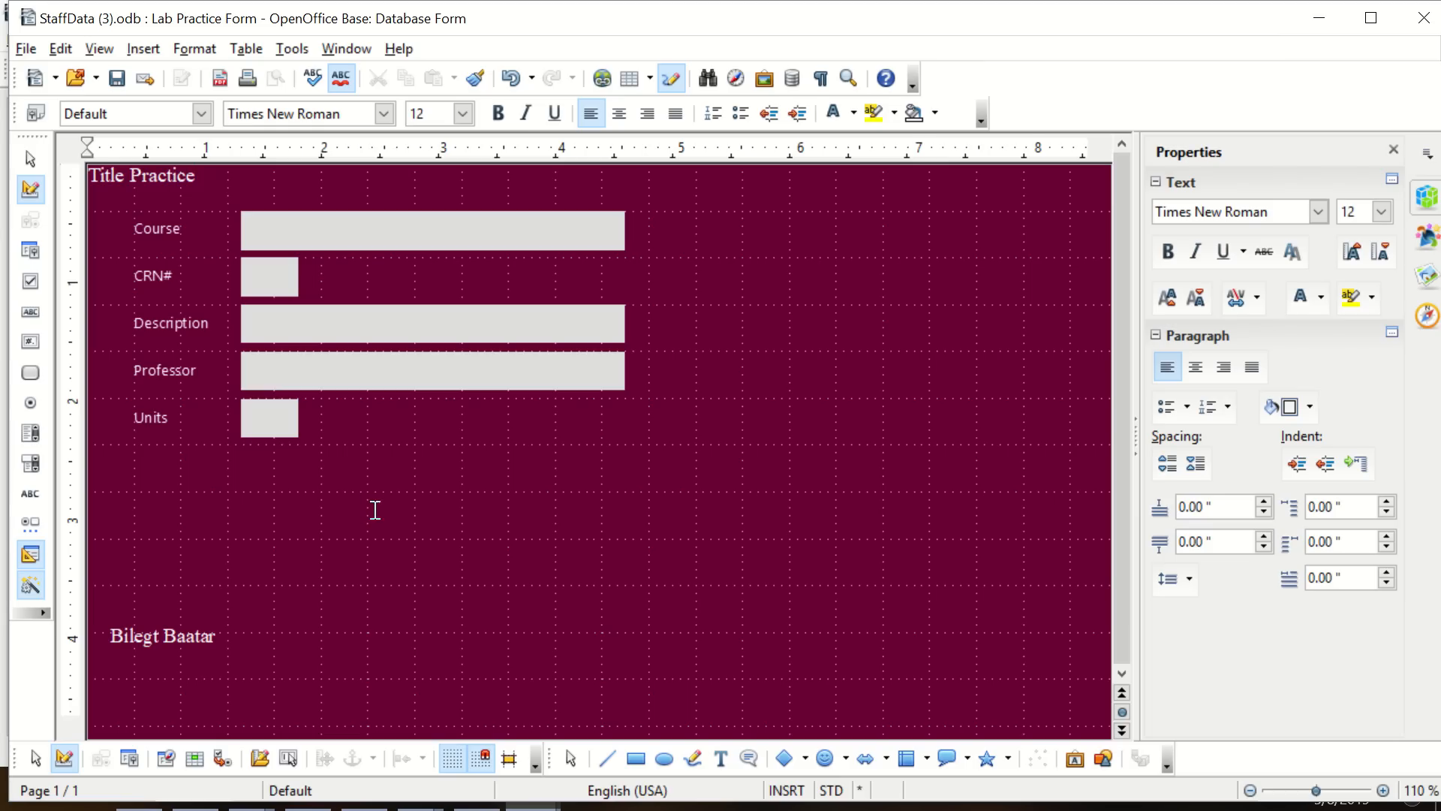
pyautogui.click(117, 79)
pyautogui.click(1424, 23)
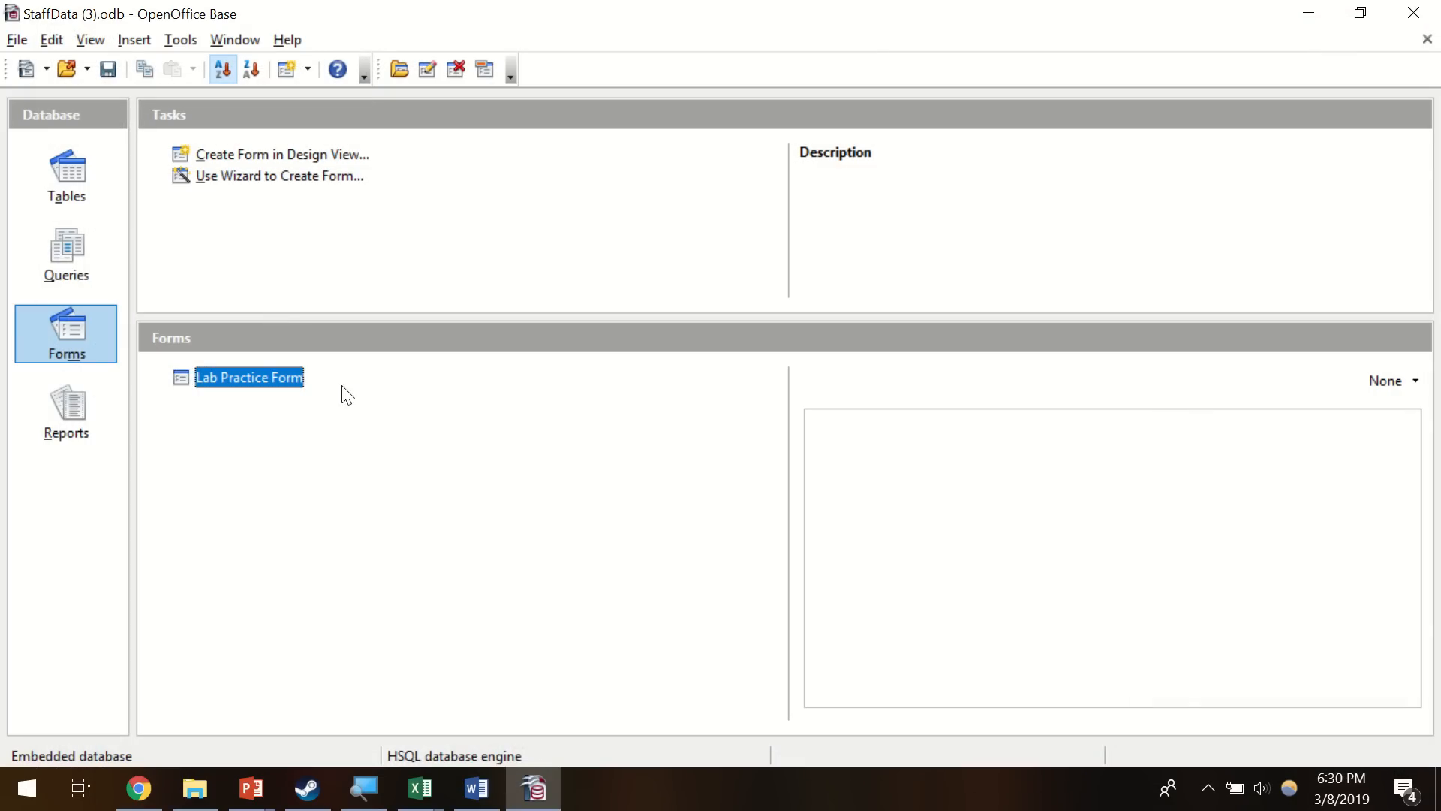
# - Open Lab Practice Query from the database's queries for editing in design view
pyautogui.click(46, 232)
pyautogui.rightClick(279, 369)
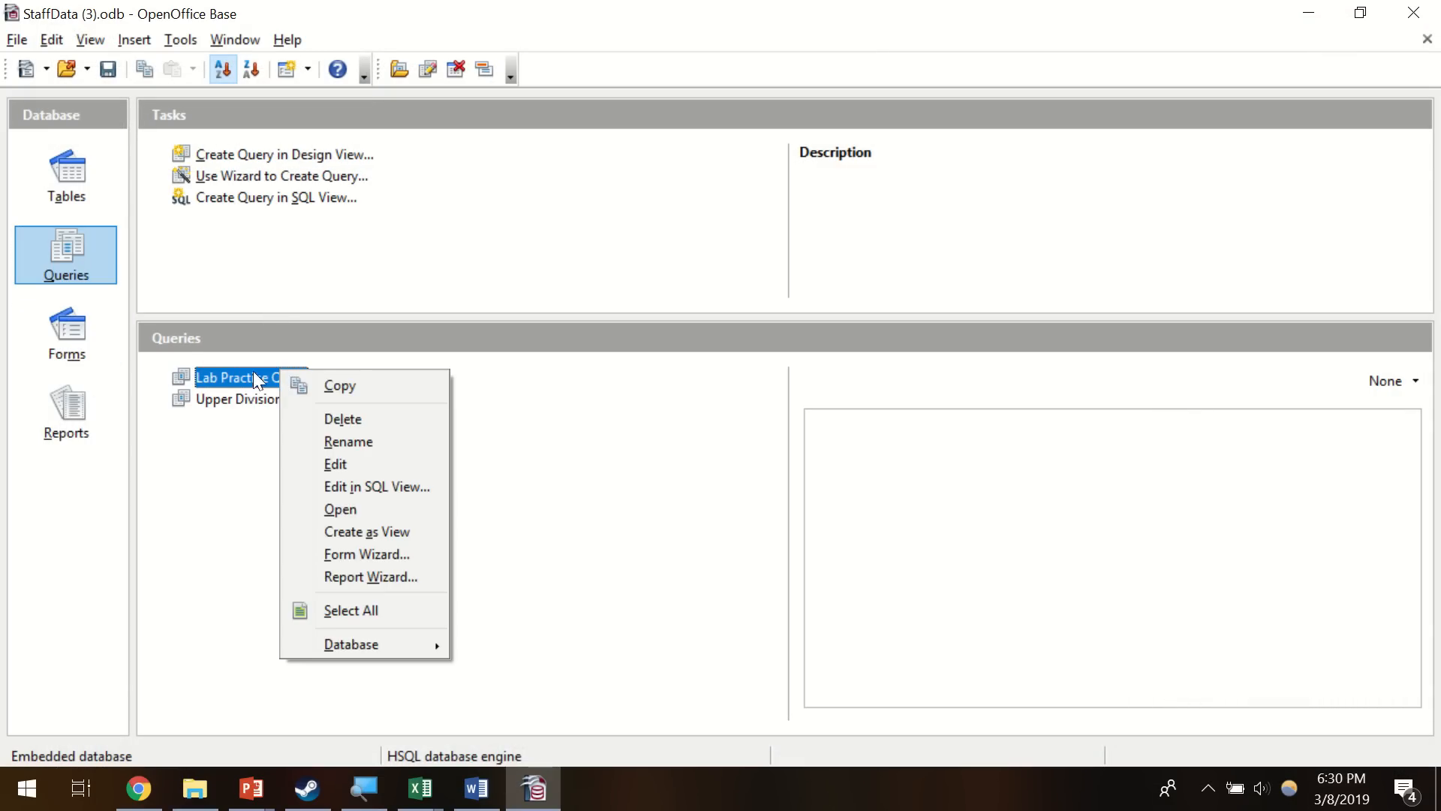
pyautogui.click(213, 376)
pyautogui.rightClick(247, 371)
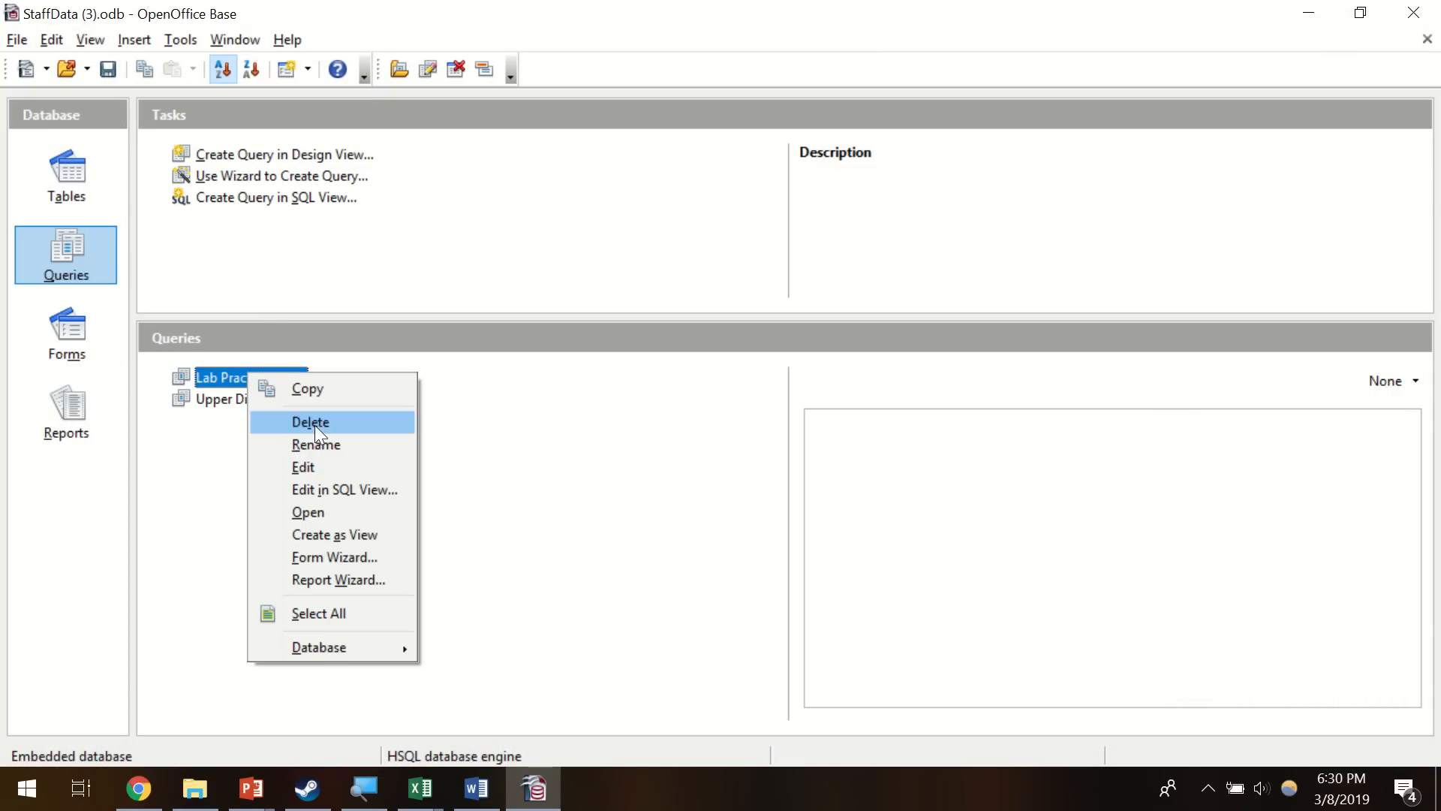
pyautogui.click(321, 467)
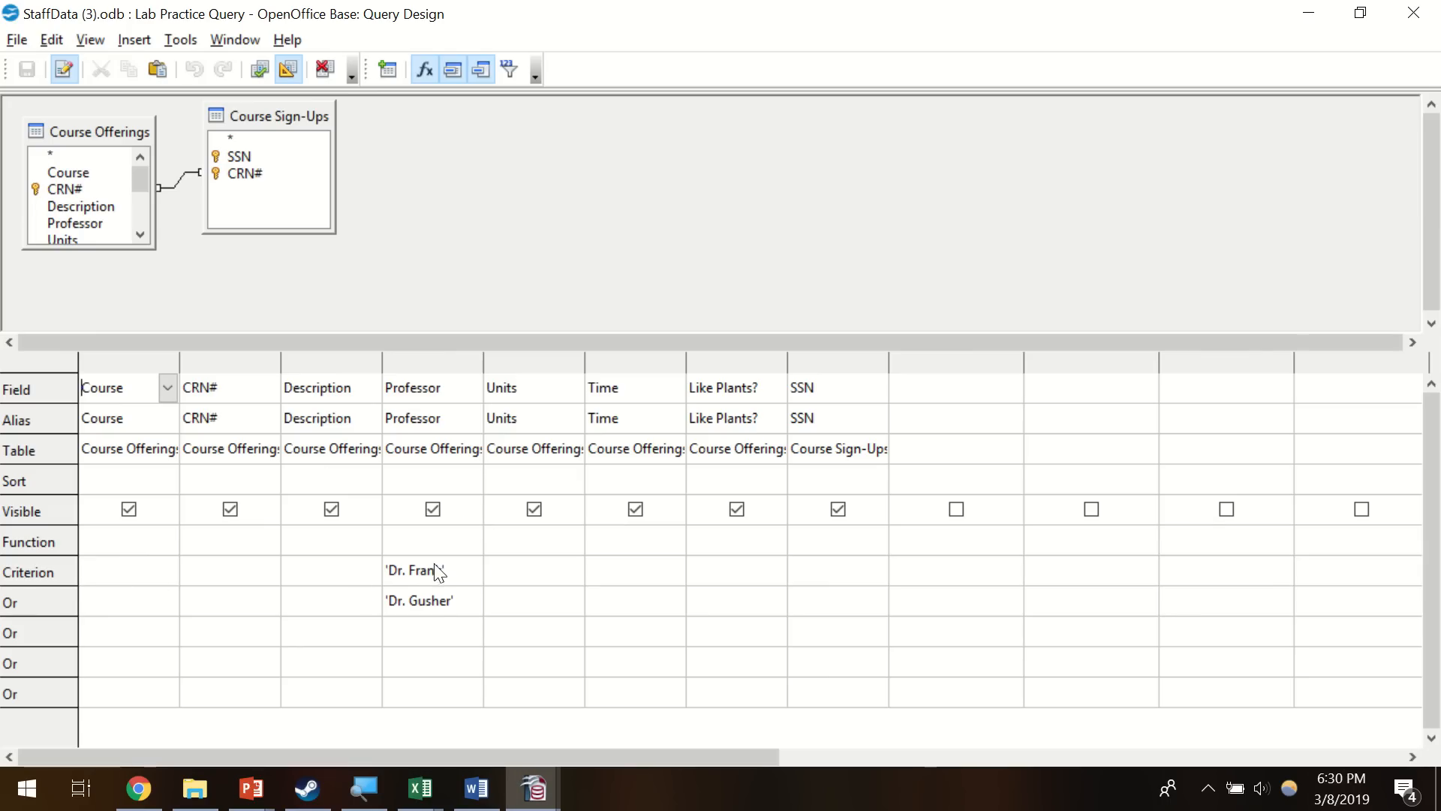
# - Examine the sort options for the query's CRN#, Description and Professor fields, and close the design without changes
pyautogui.click(255, 481)
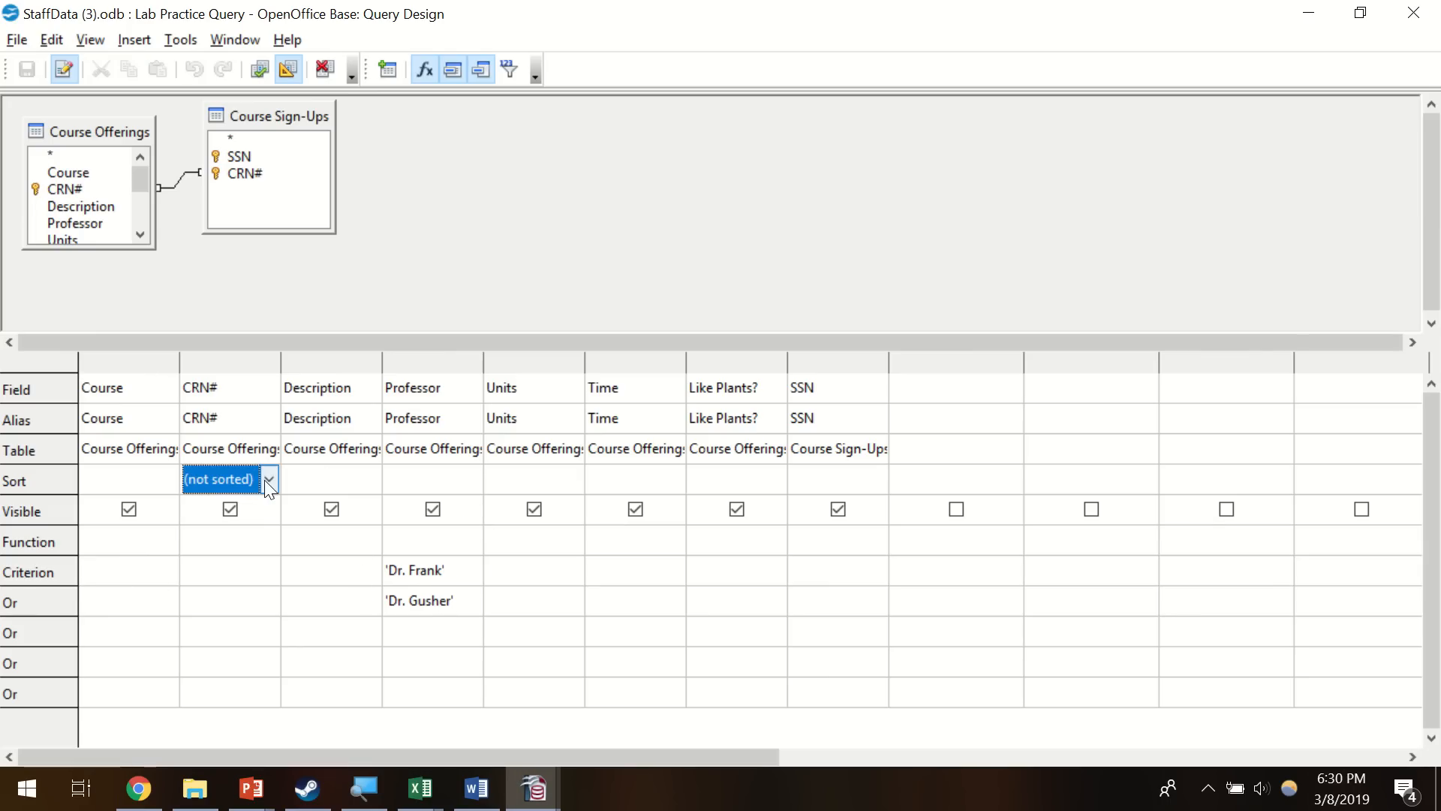
pyautogui.click(268, 480)
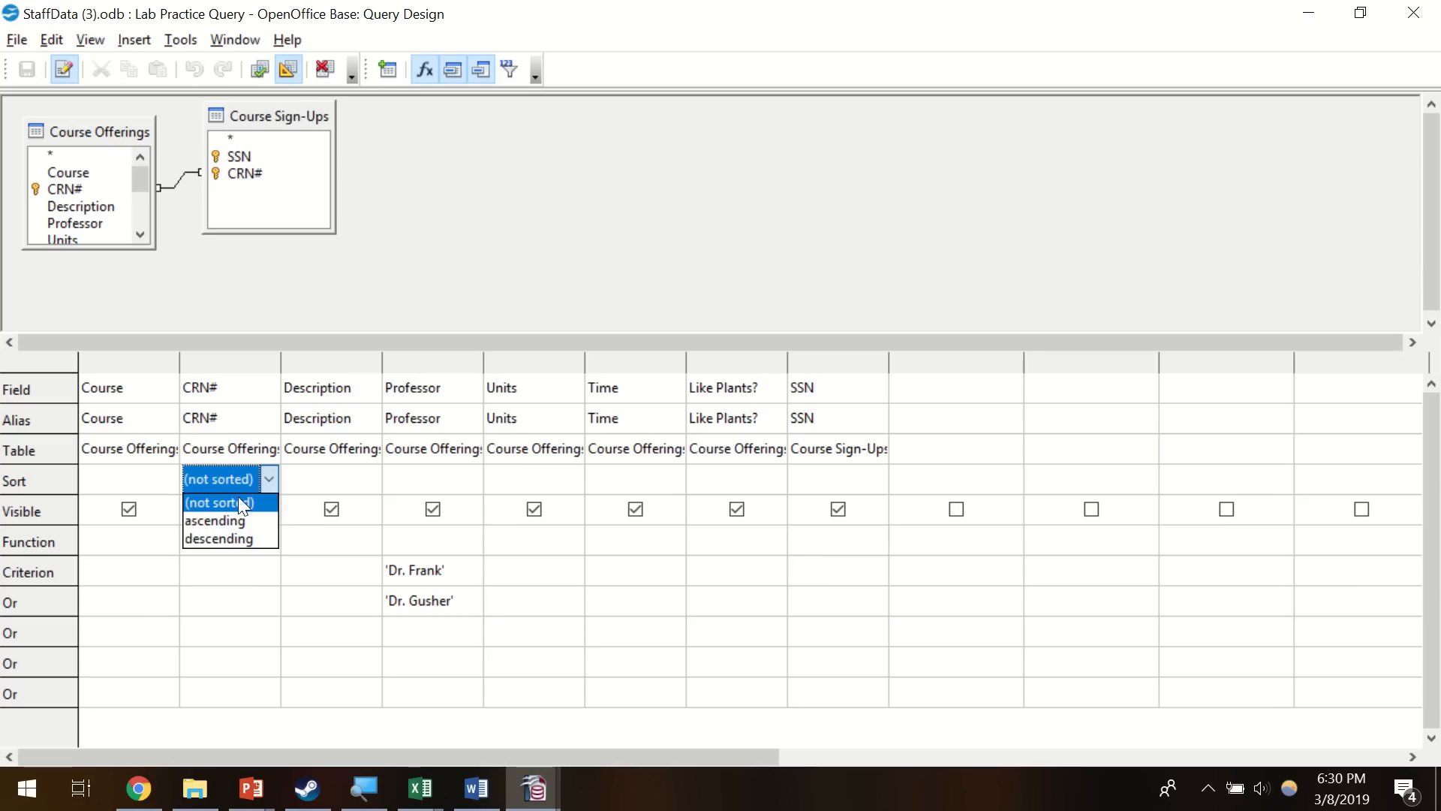
pyautogui.click(350, 486)
pyautogui.click(373, 478)
pyautogui.click(443, 480)
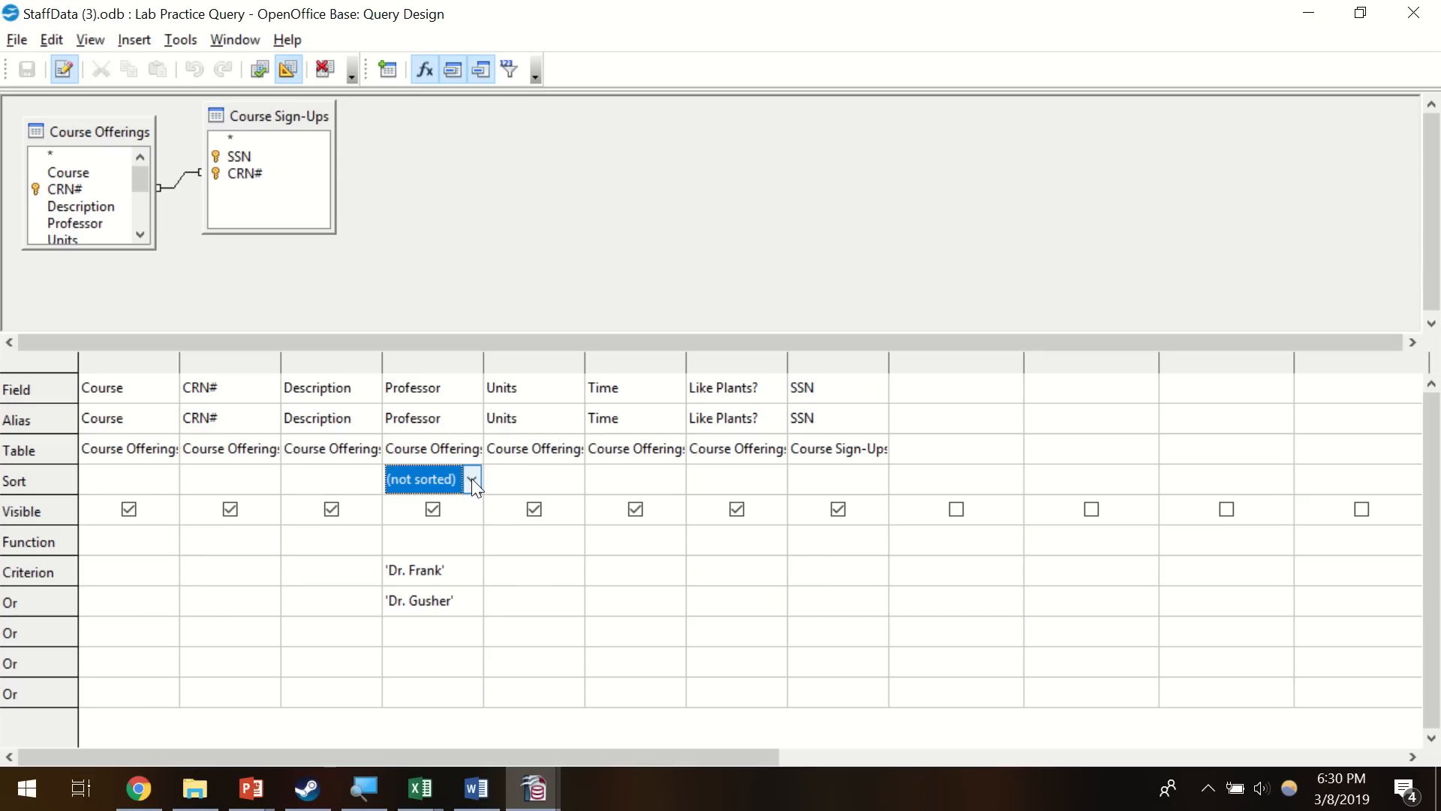
pyautogui.click(471, 479)
pyautogui.click(484, 338)
pyautogui.click(1413, 13)
# - Open Lab Practice Query in SQL view, examine its ORDER BY clause, and close it
pyautogui.rightClick(267, 374)
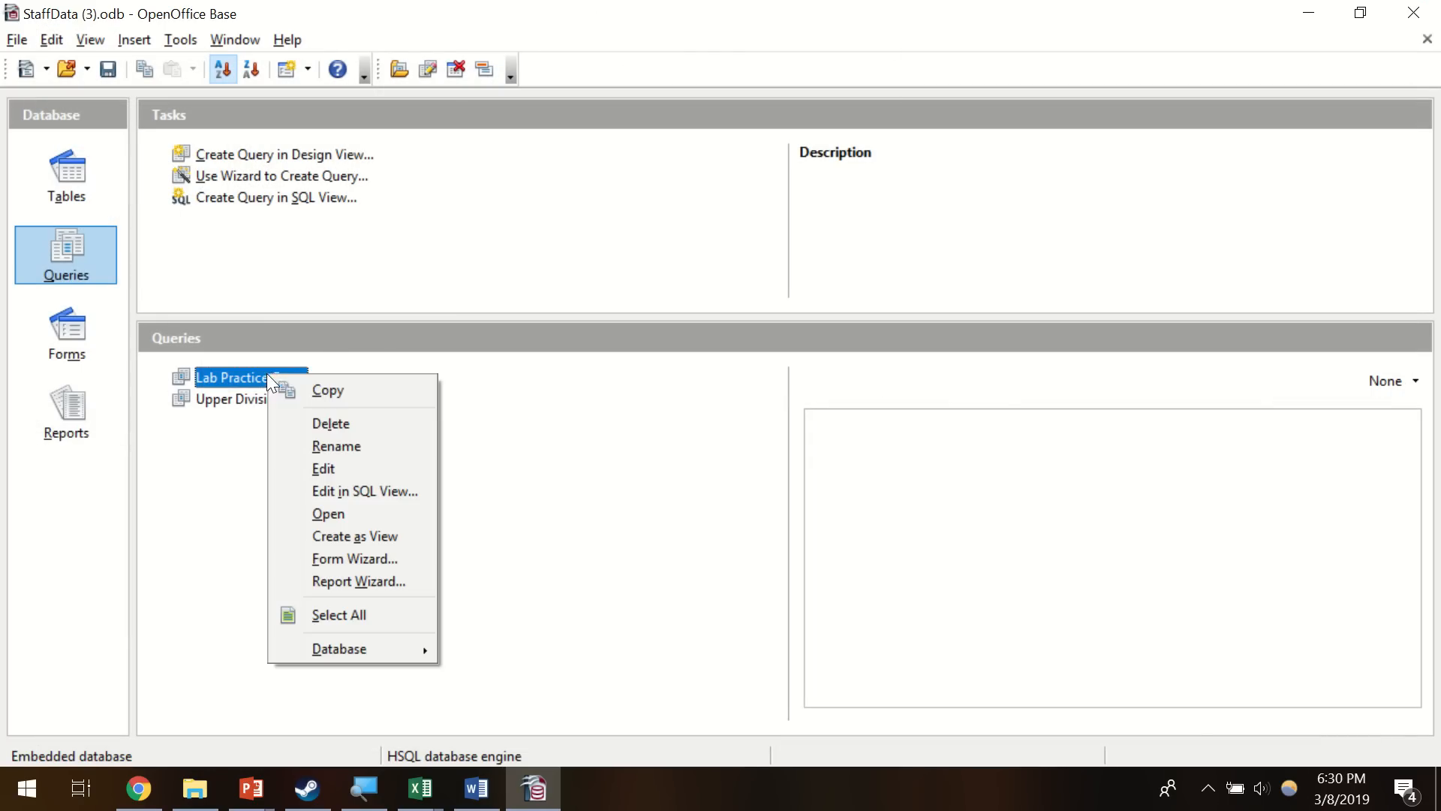
pyautogui.click(376, 489)
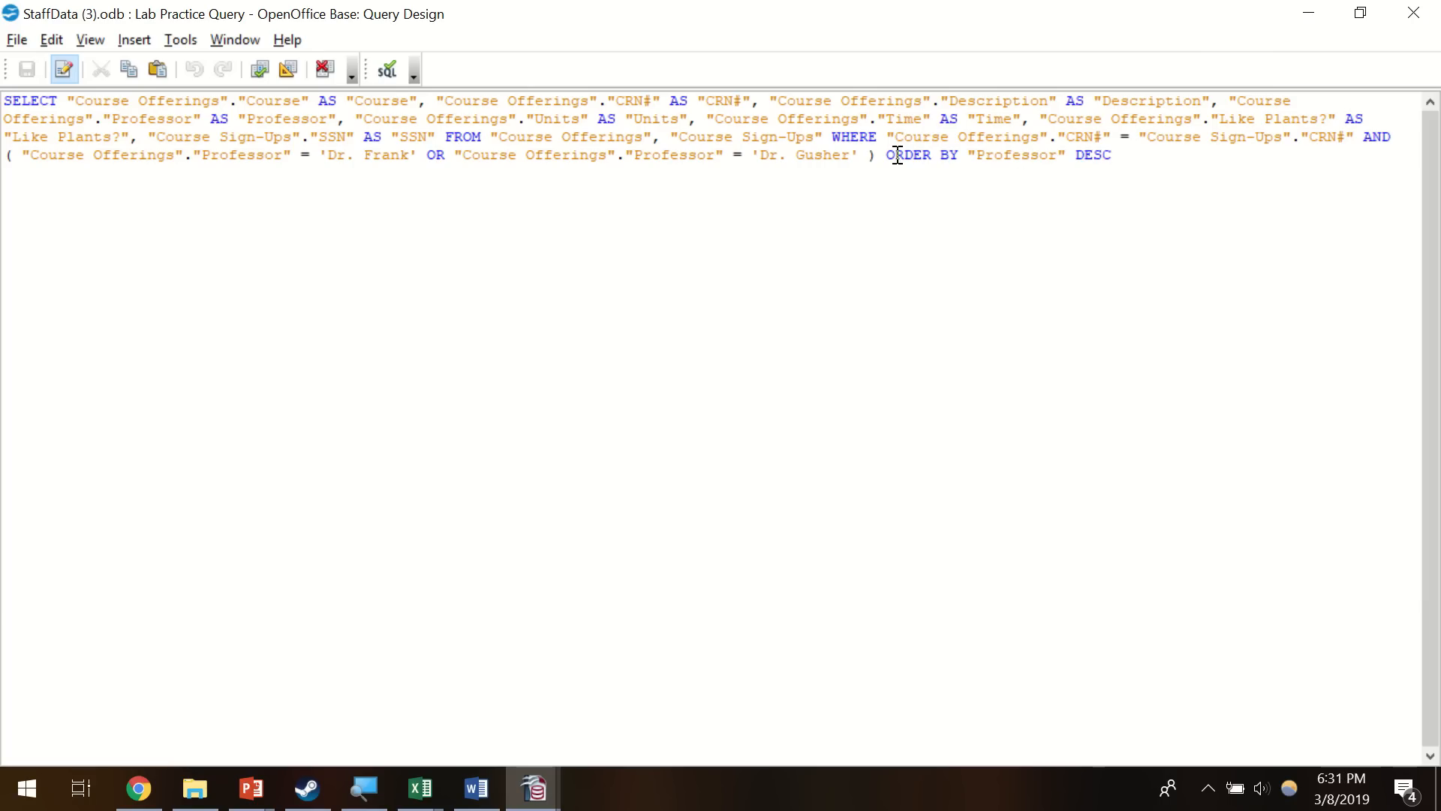
pyautogui.moveTo(886, 155); pyautogui.dragTo(1133, 144)
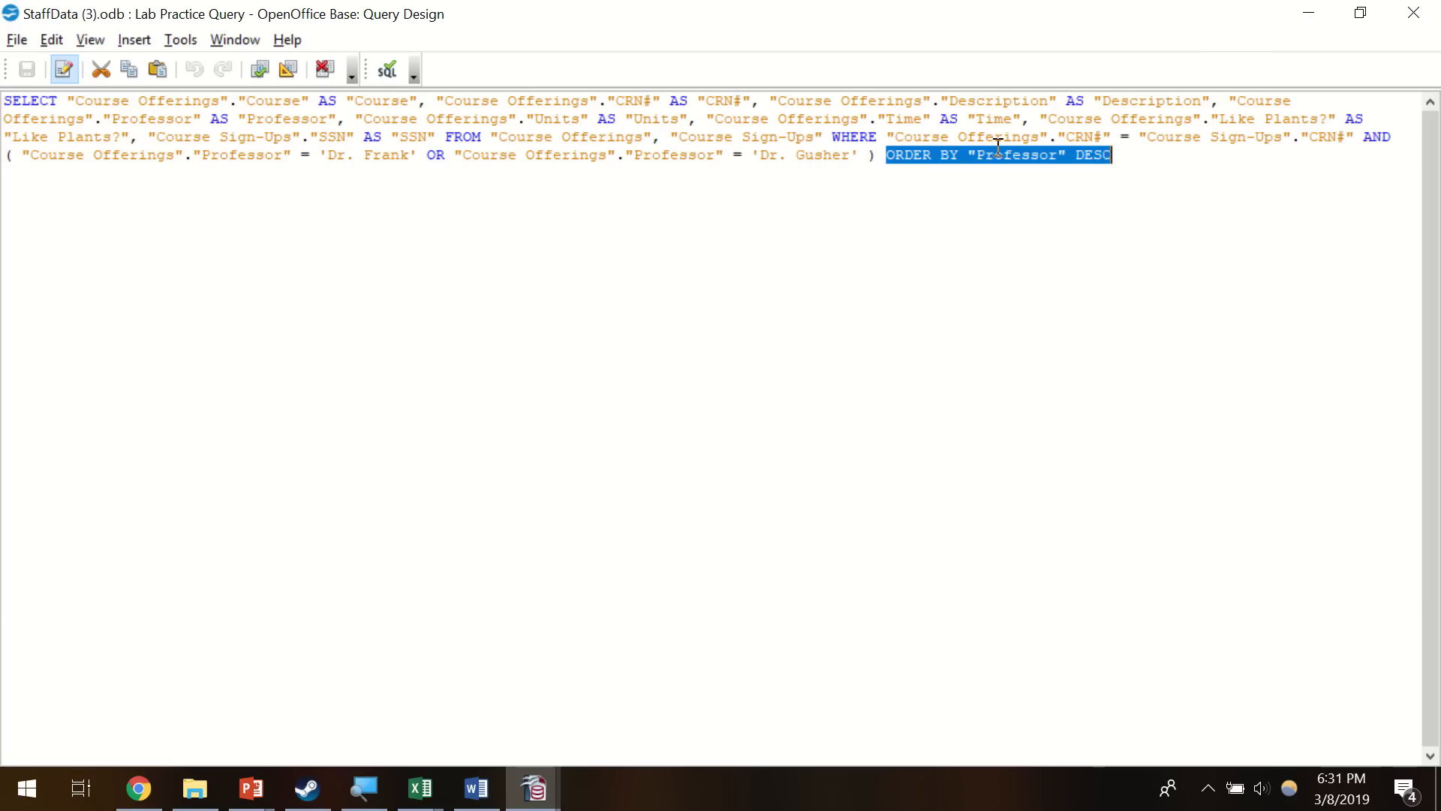
pyautogui.moveTo(878, 154); pyautogui.dragTo(1126, 159)
pyautogui.moveTo(885, 155); pyautogui.dragTo(1141, 156)
pyautogui.click(1413, 13)
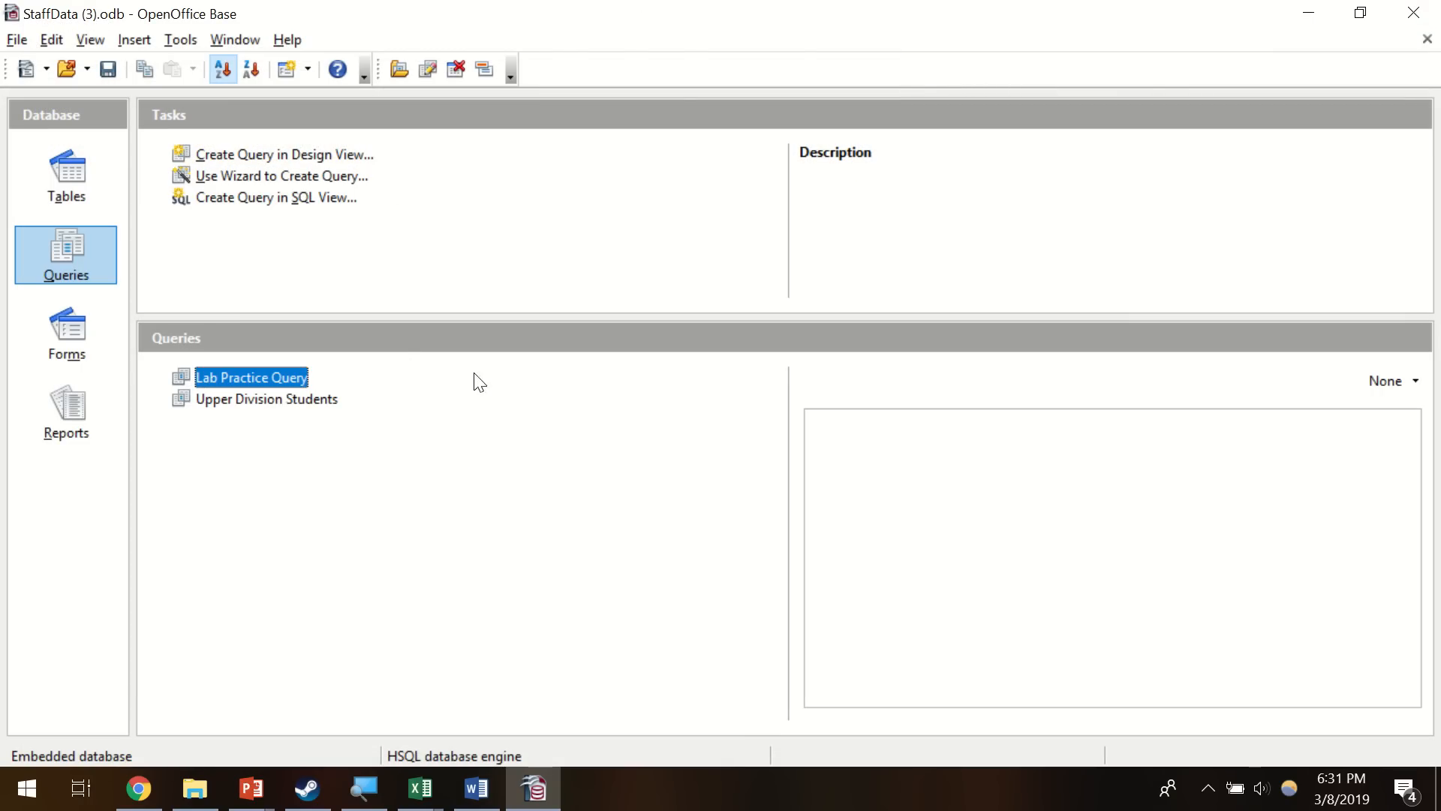
# - Switch to RStudio, look through the dataset import sources and browse Downloads for an Excel import, and cancel the import
pyautogui.click(650, 36)
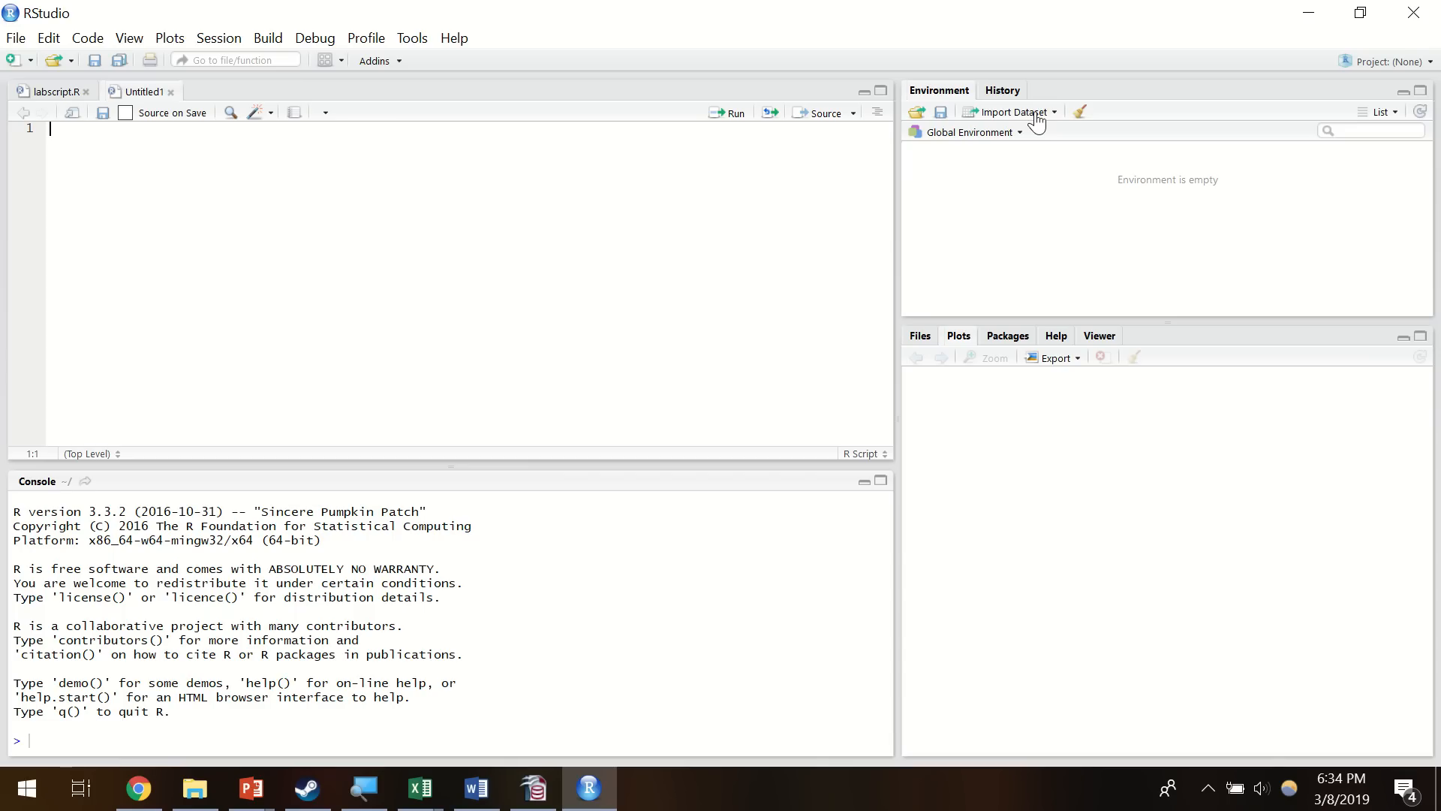
pyautogui.click(1040, 120)
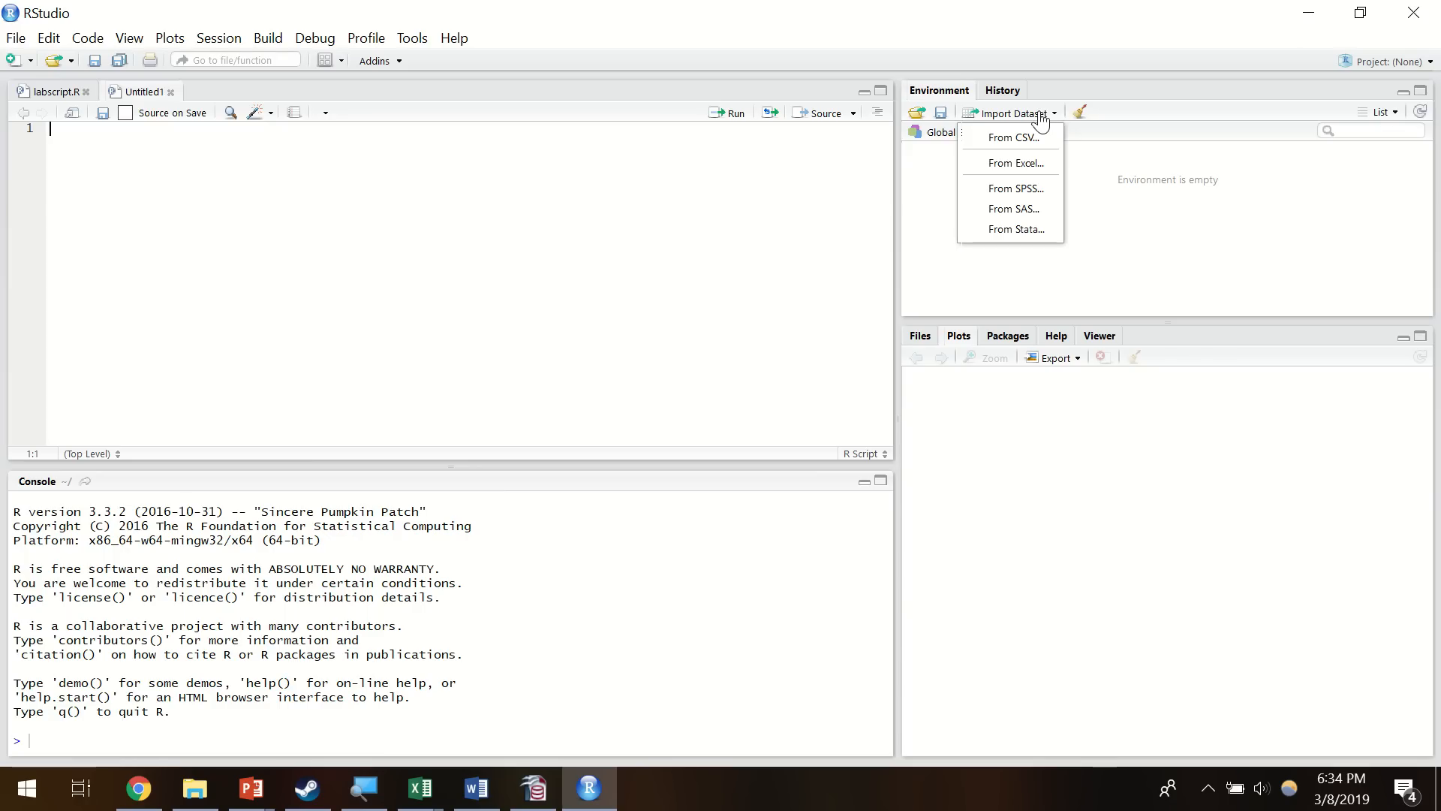
pyautogui.click(960, 82)
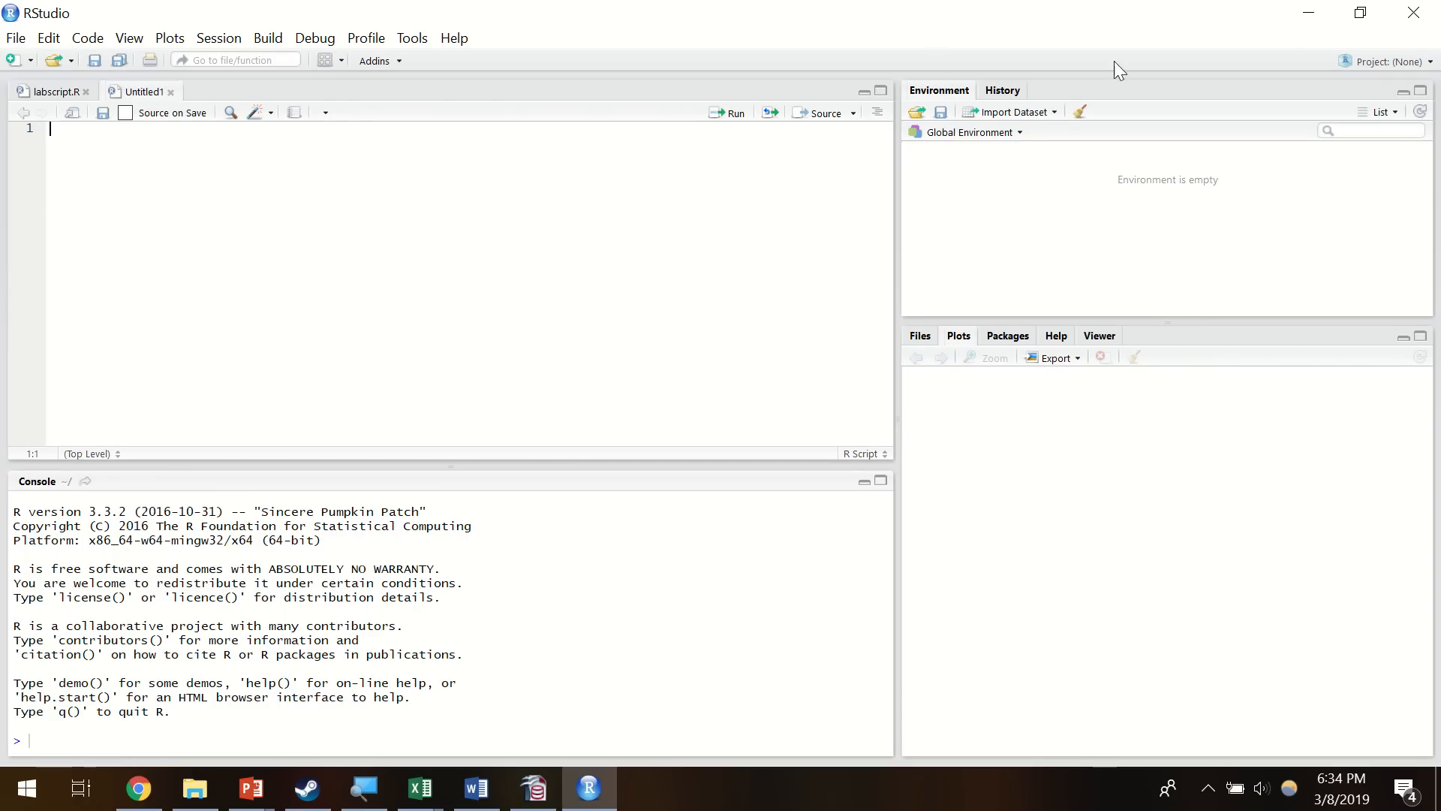
pyautogui.click(1038, 114)
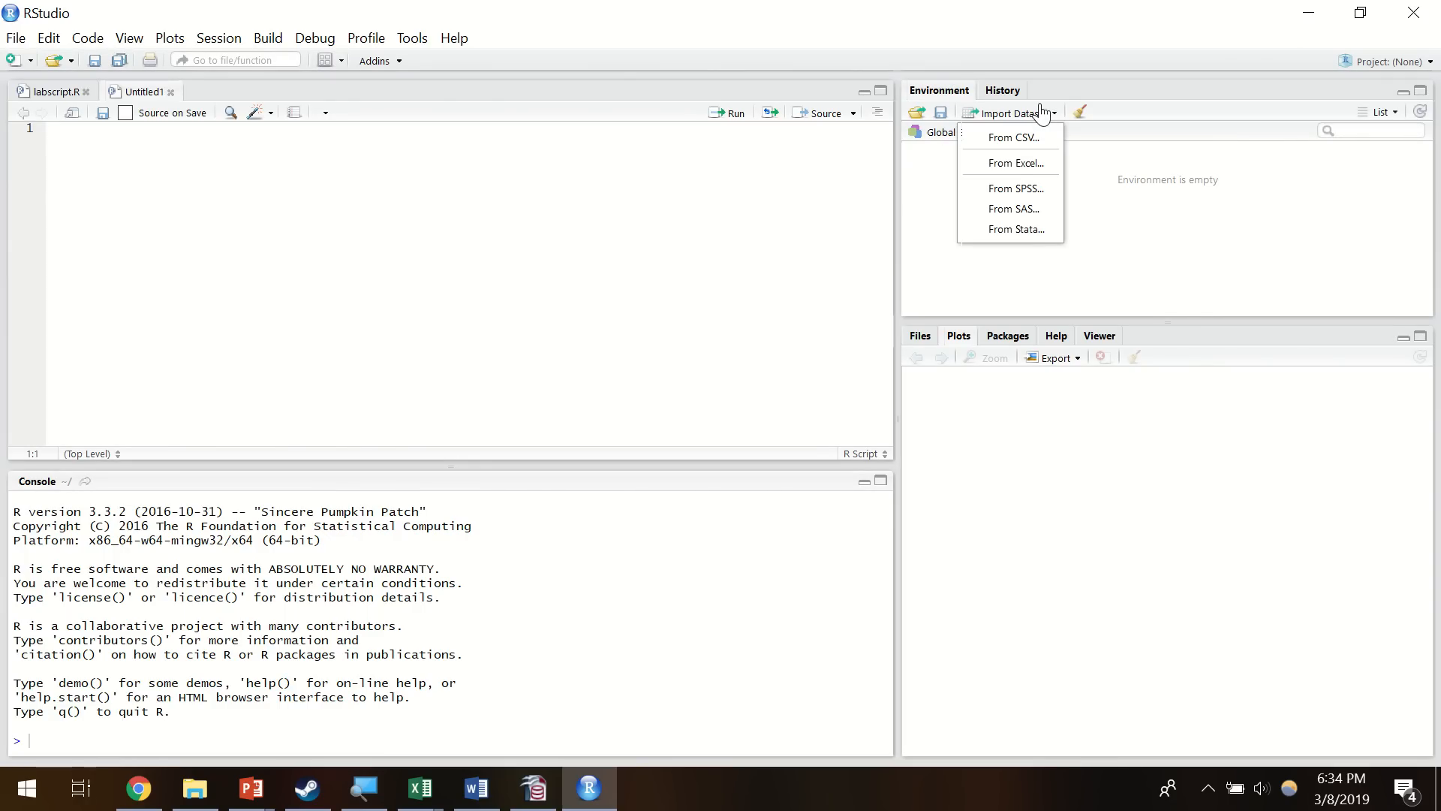
pyautogui.click(1014, 163)
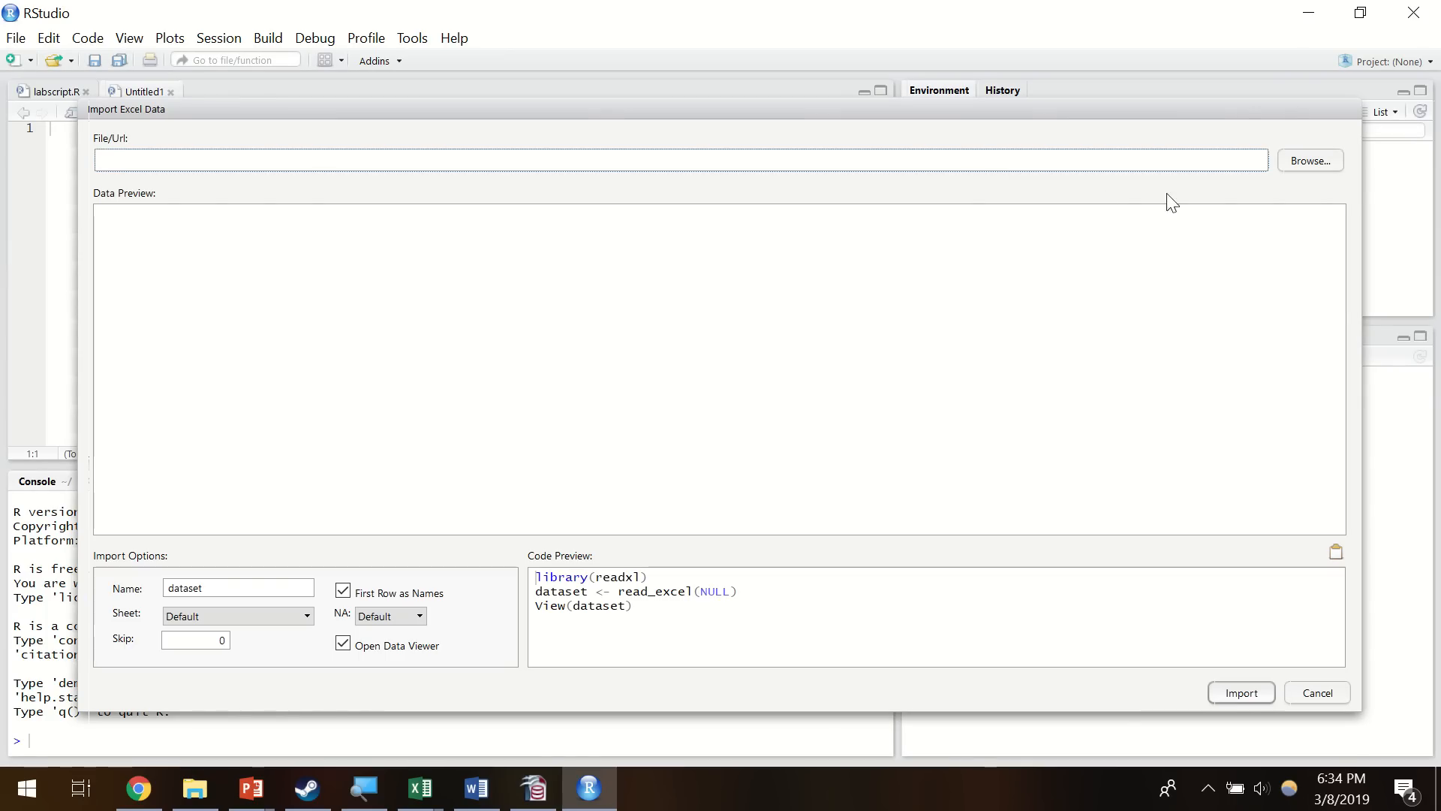
pyautogui.click(1315, 161)
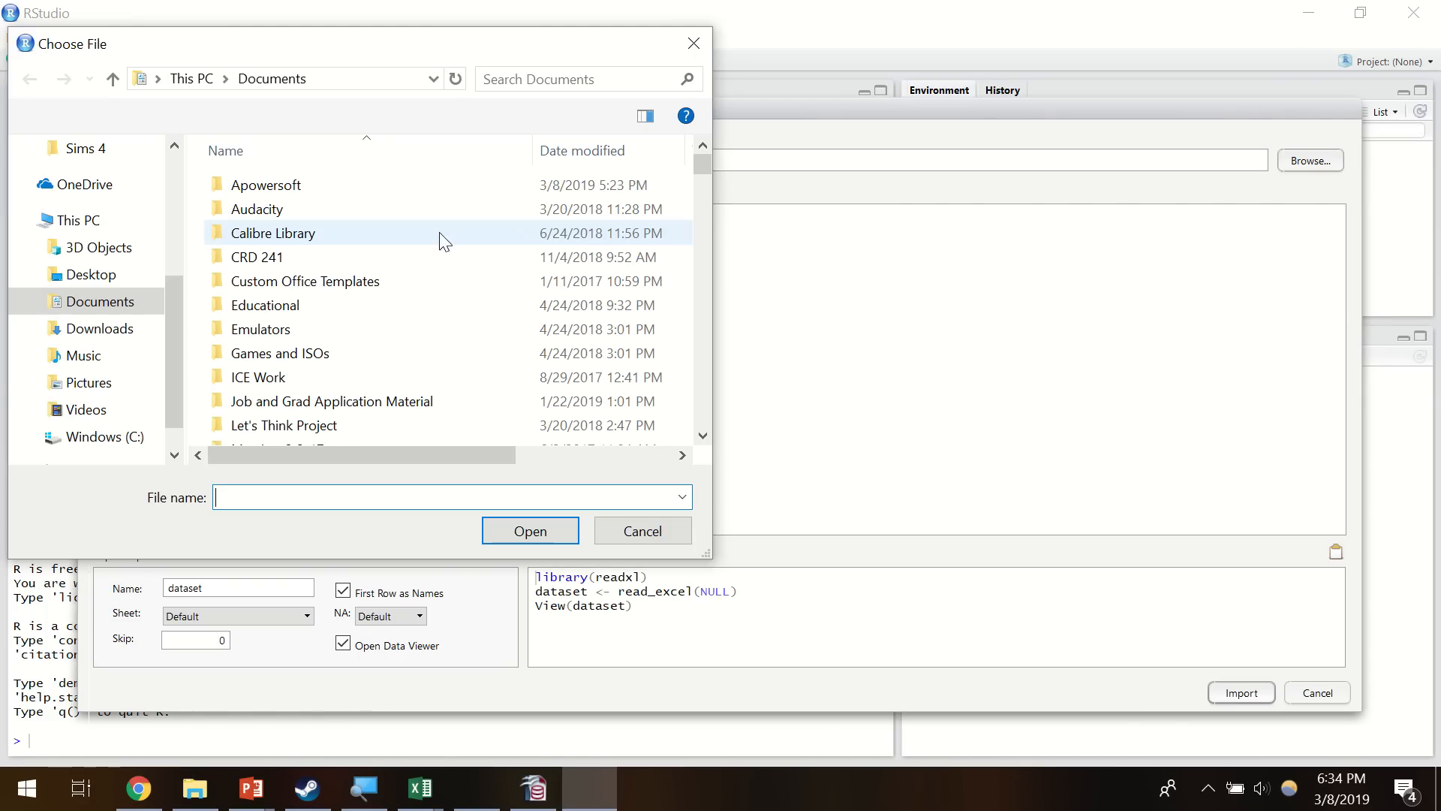
pyautogui.click(100, 328)
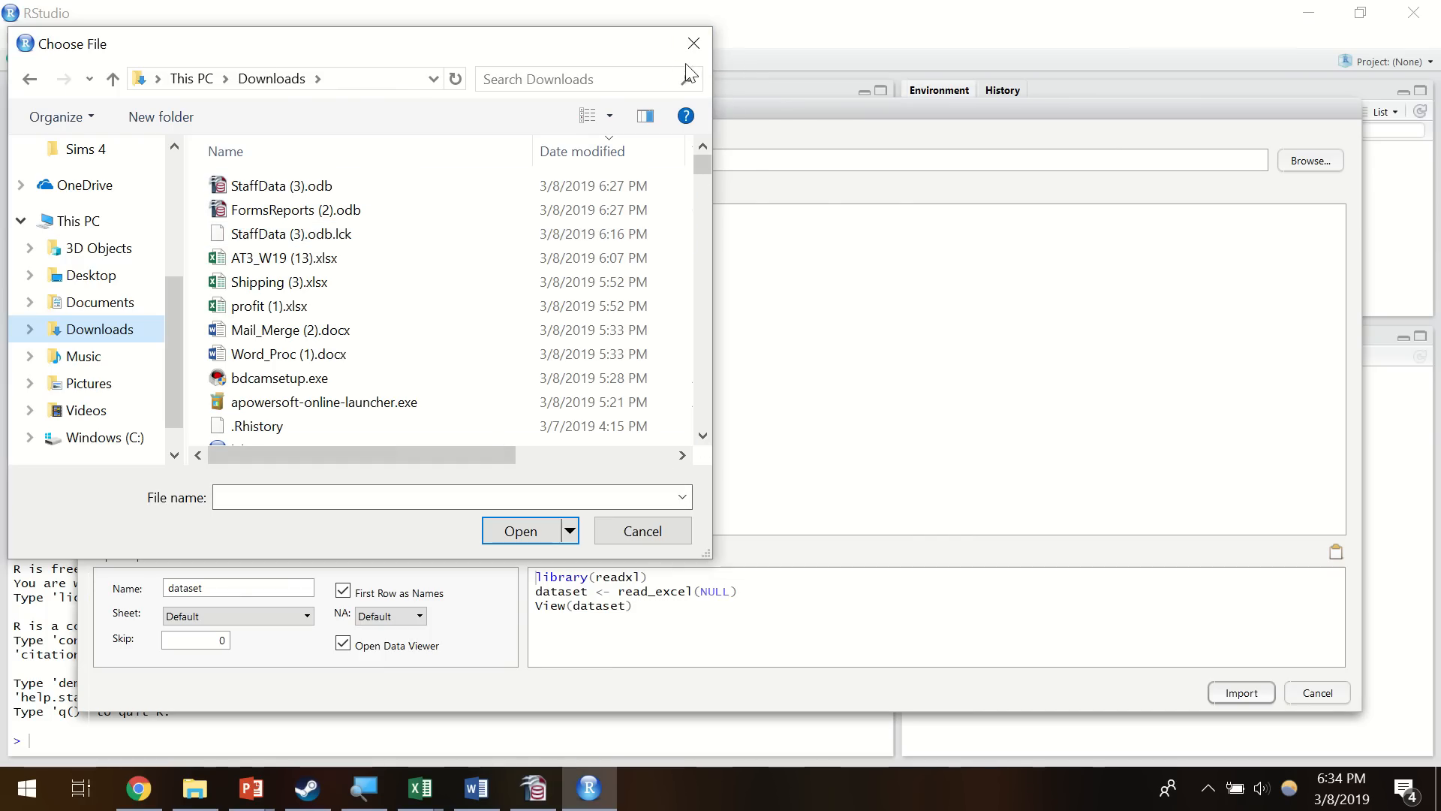
pyautogui.click(693, 43)
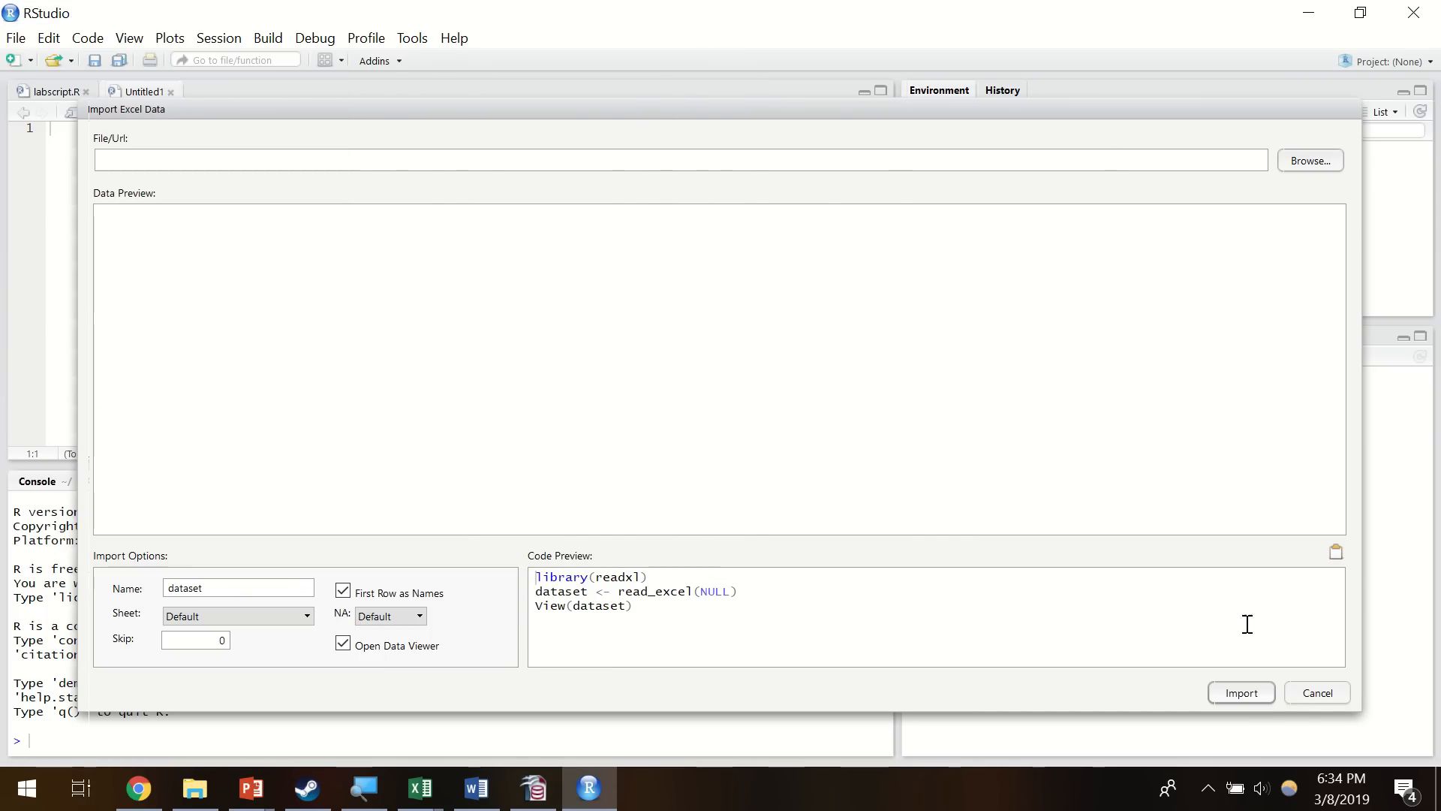
pyautogui.click(1321, 694)
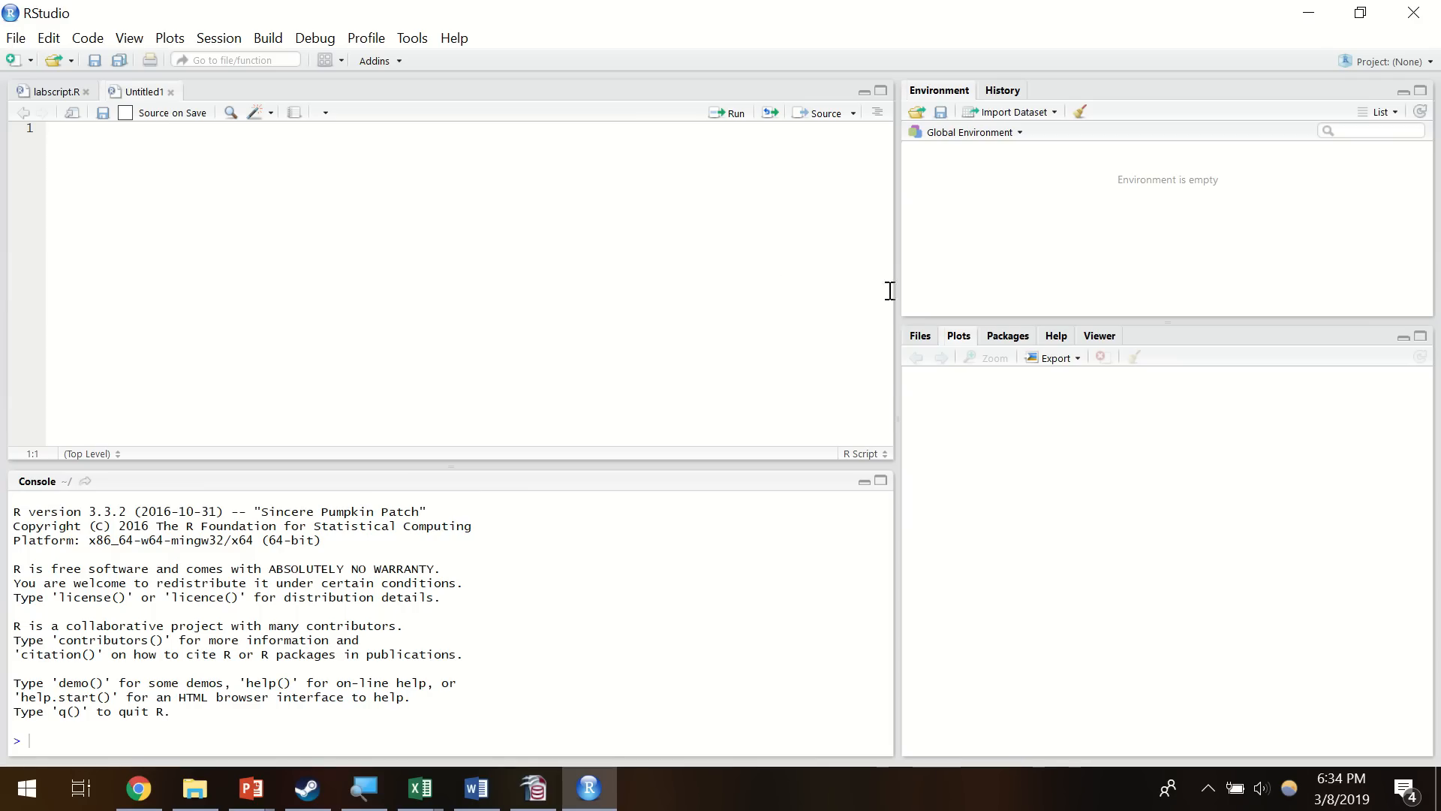
# - Search the installed R packages for datasets and load the datasets package
pyautogui.click(1010, 335)
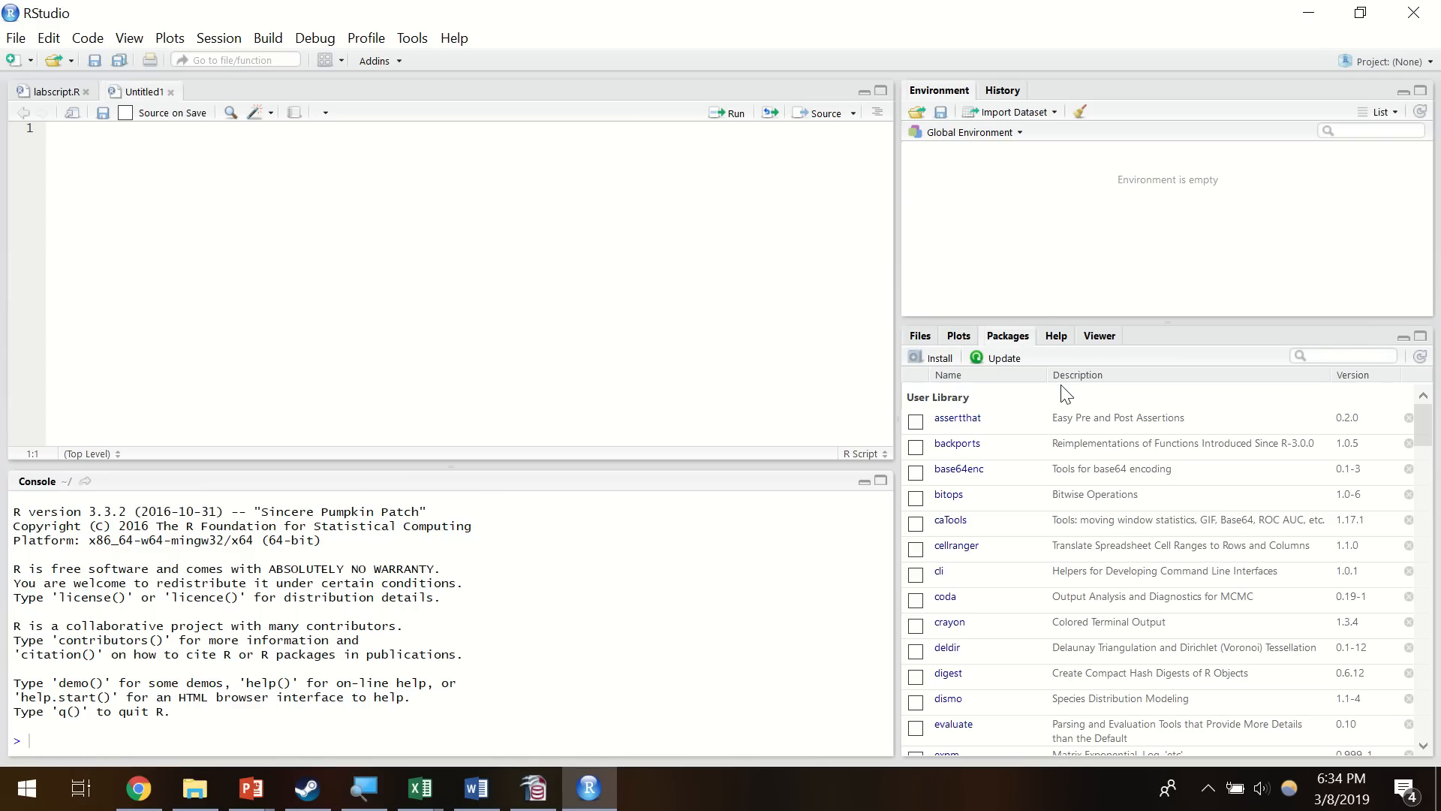
pyautogui.click(1351, 358)
pyautogui.write('datasets')
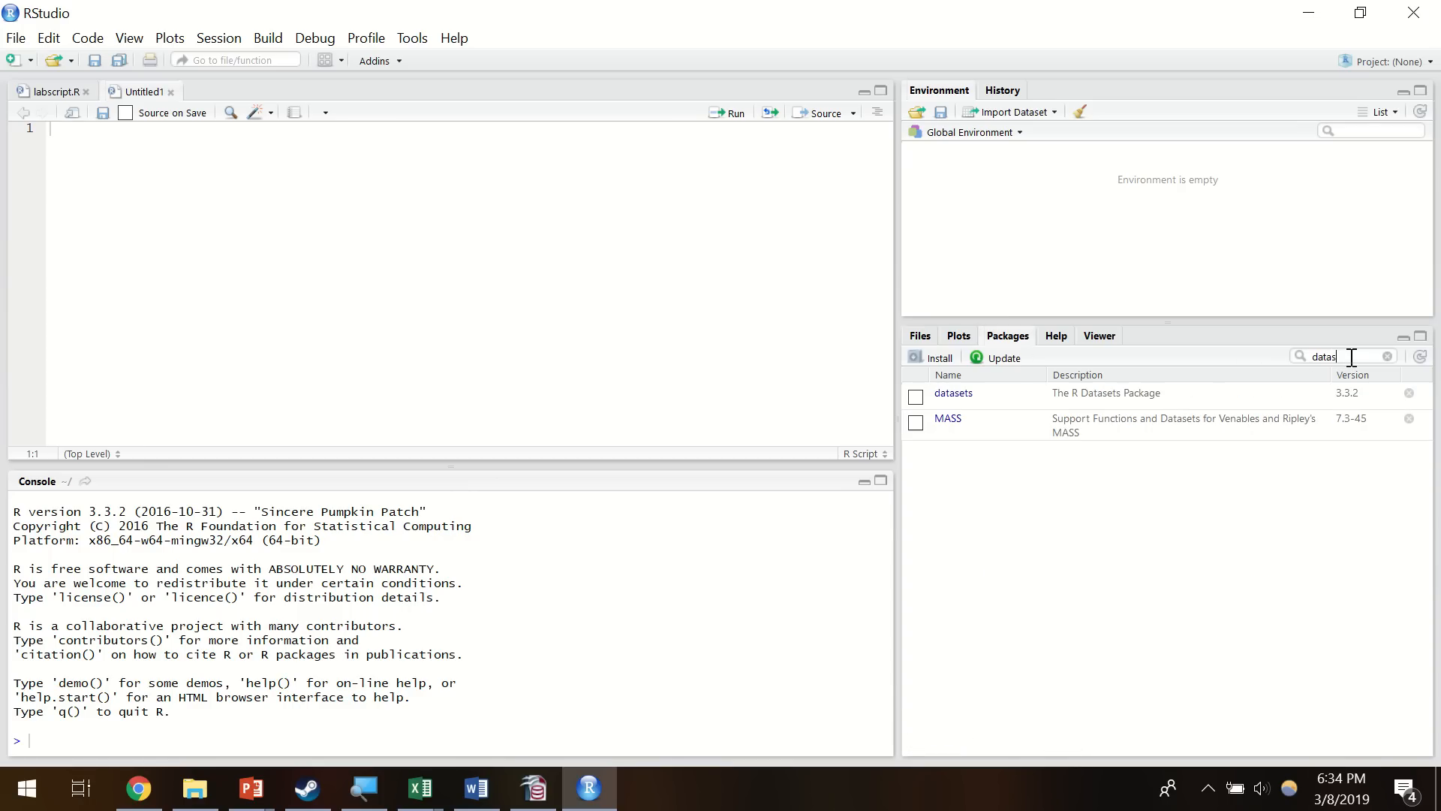
pyautogui.click(916, 397)
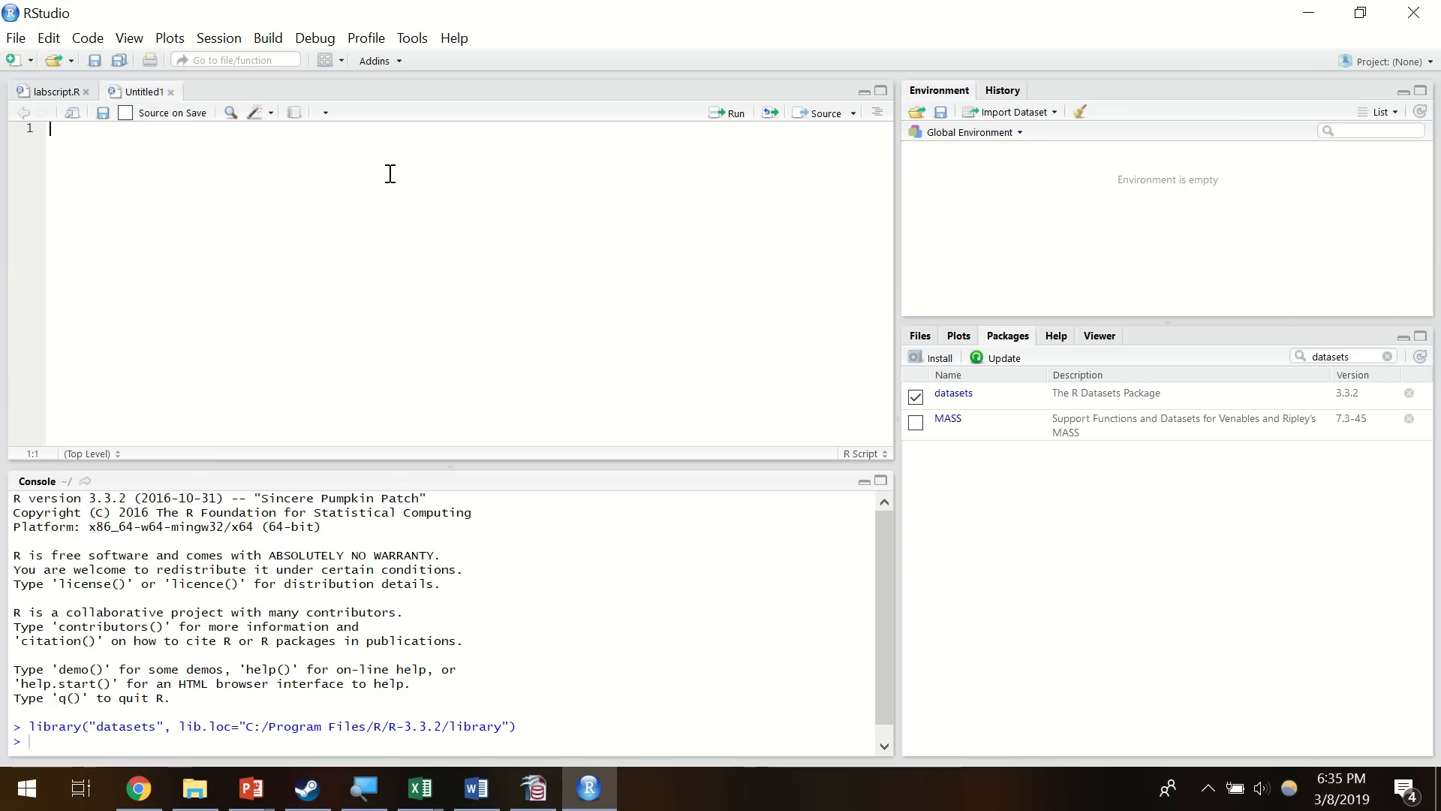
# - Start a data() call on the first line of the untitled script and look through the suggested datasets
pyautogui.write('data')
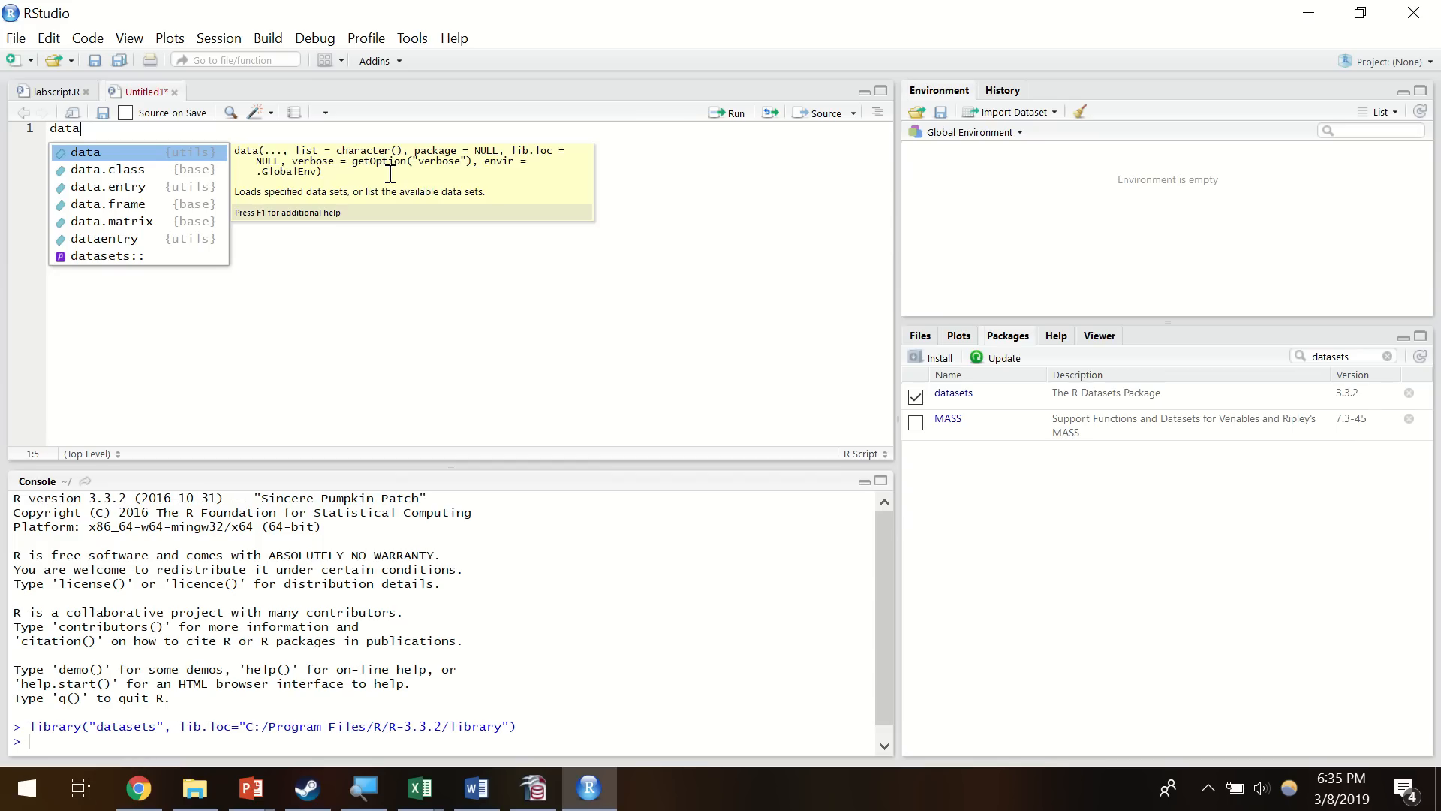
pyautogui.write('(')
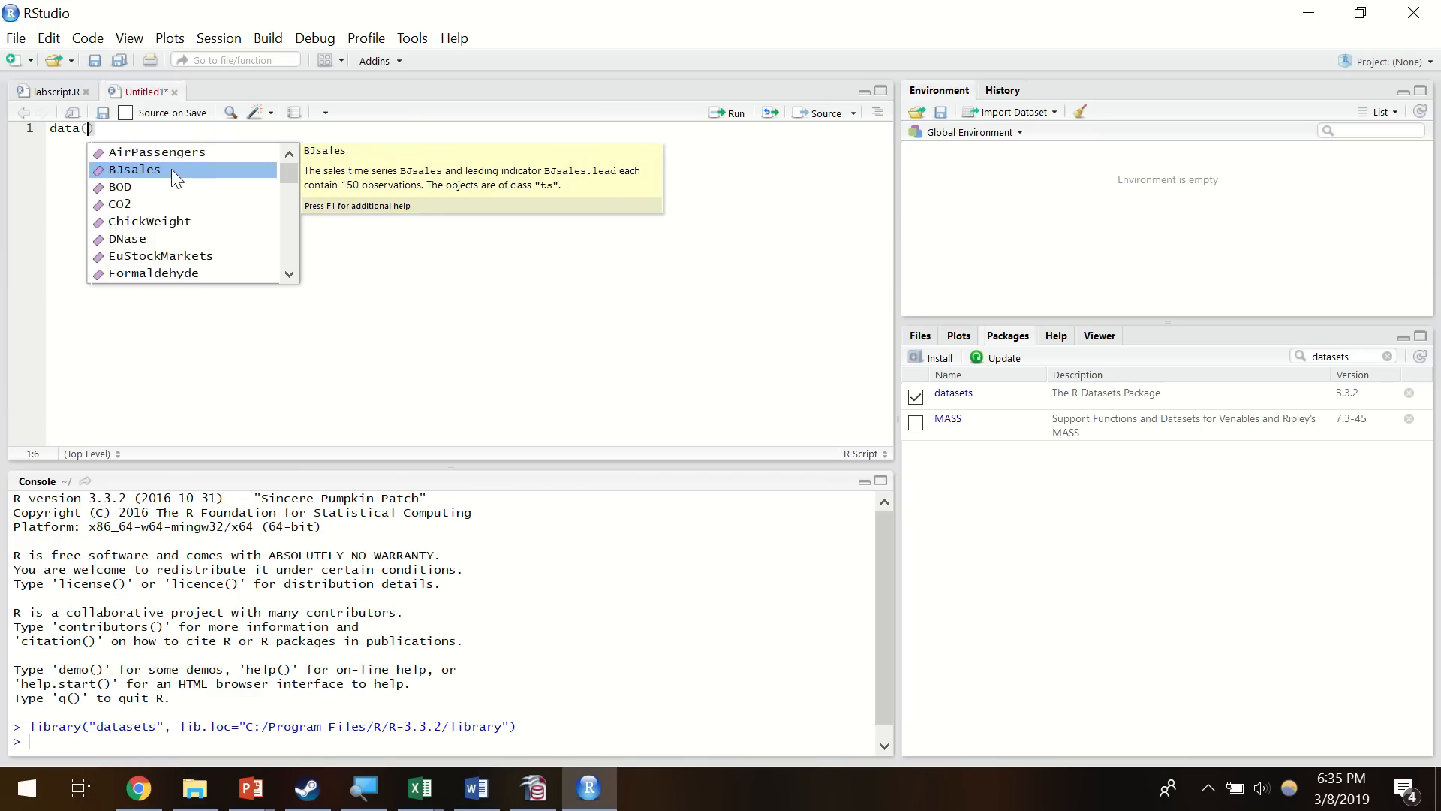
pyautogui.scroll(-2, 176, 176)
pyautogui.scroll(-5, 195, 203)
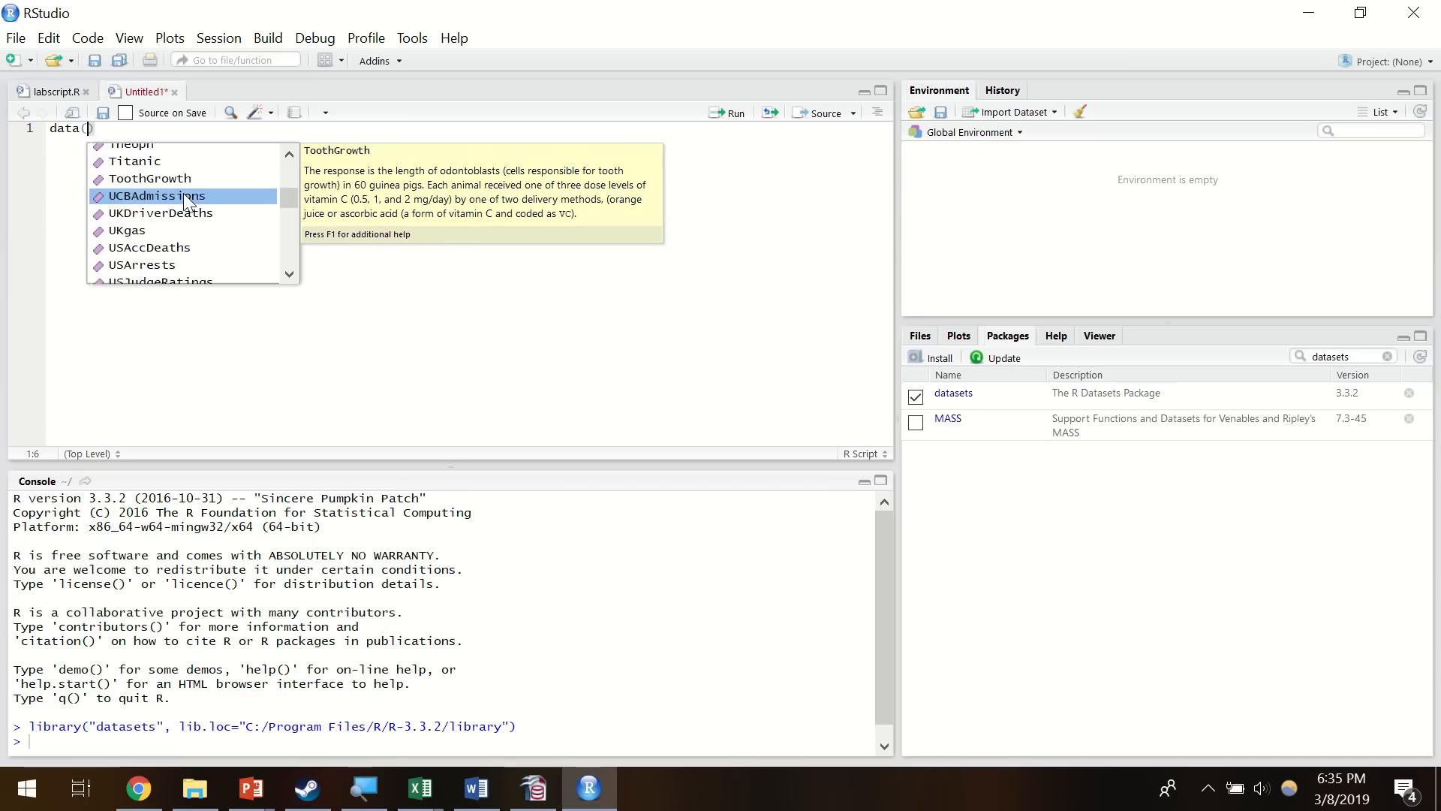
pyautogui.scroll(-3, 190, 202)
pyautogui.scroll(-2, 192, 202)
pyautogui.scroll(2, 192, 203)
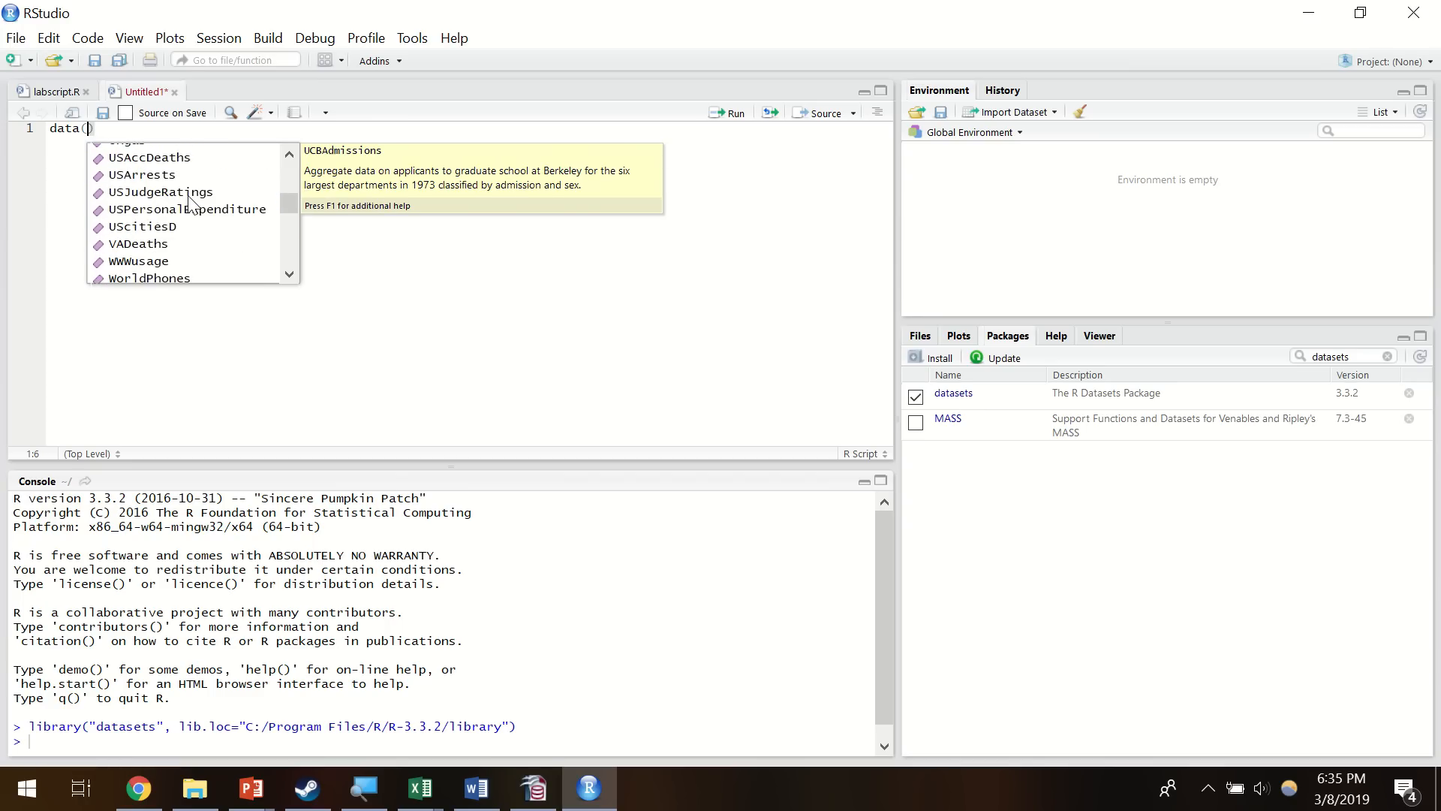
pyautogui.scroll(-6, 192, 207)
pyautogui.scroll(-2, 191, 210)
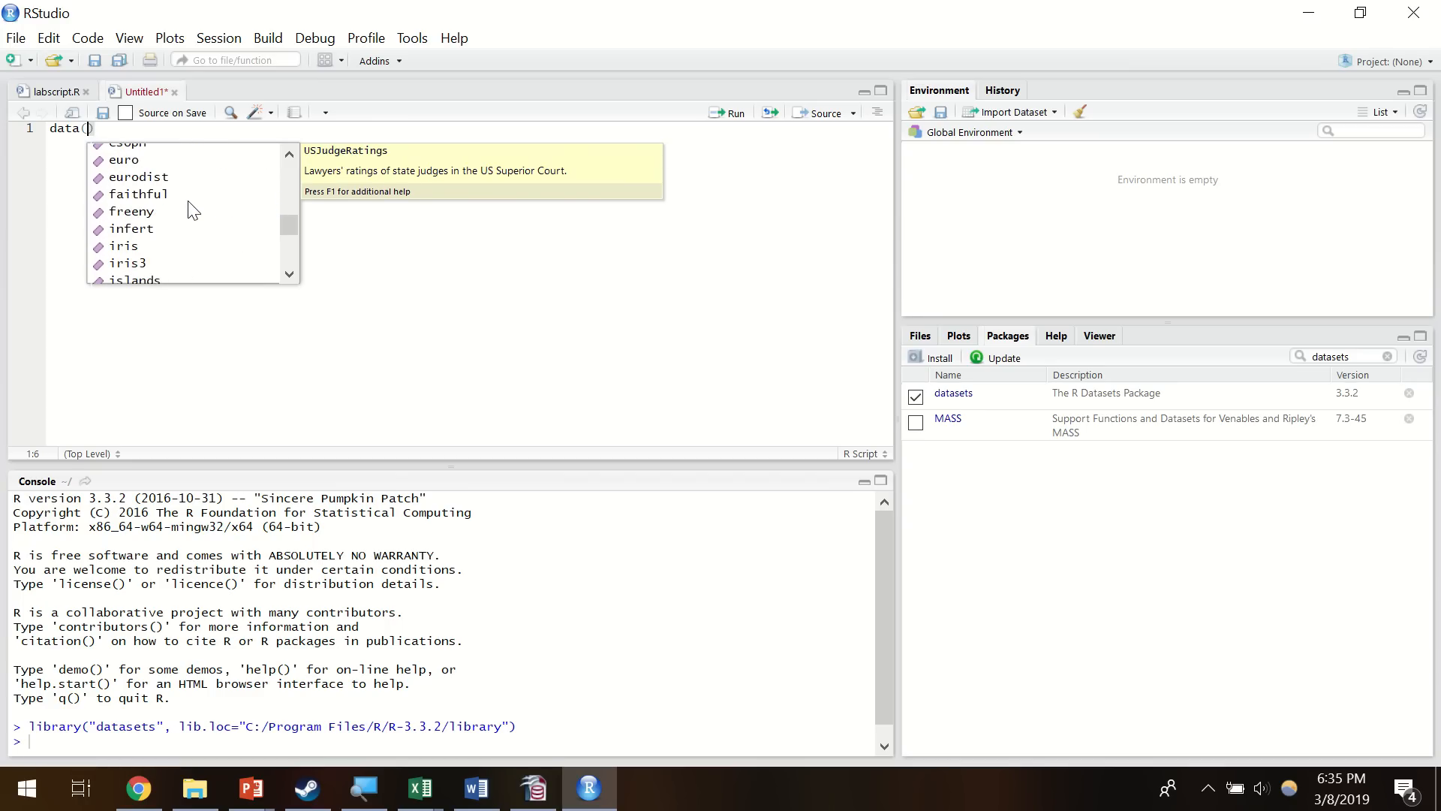
# - Complete the call as data("ChickWeight") and run it to load the dataset
pyautogui.write('Chci')
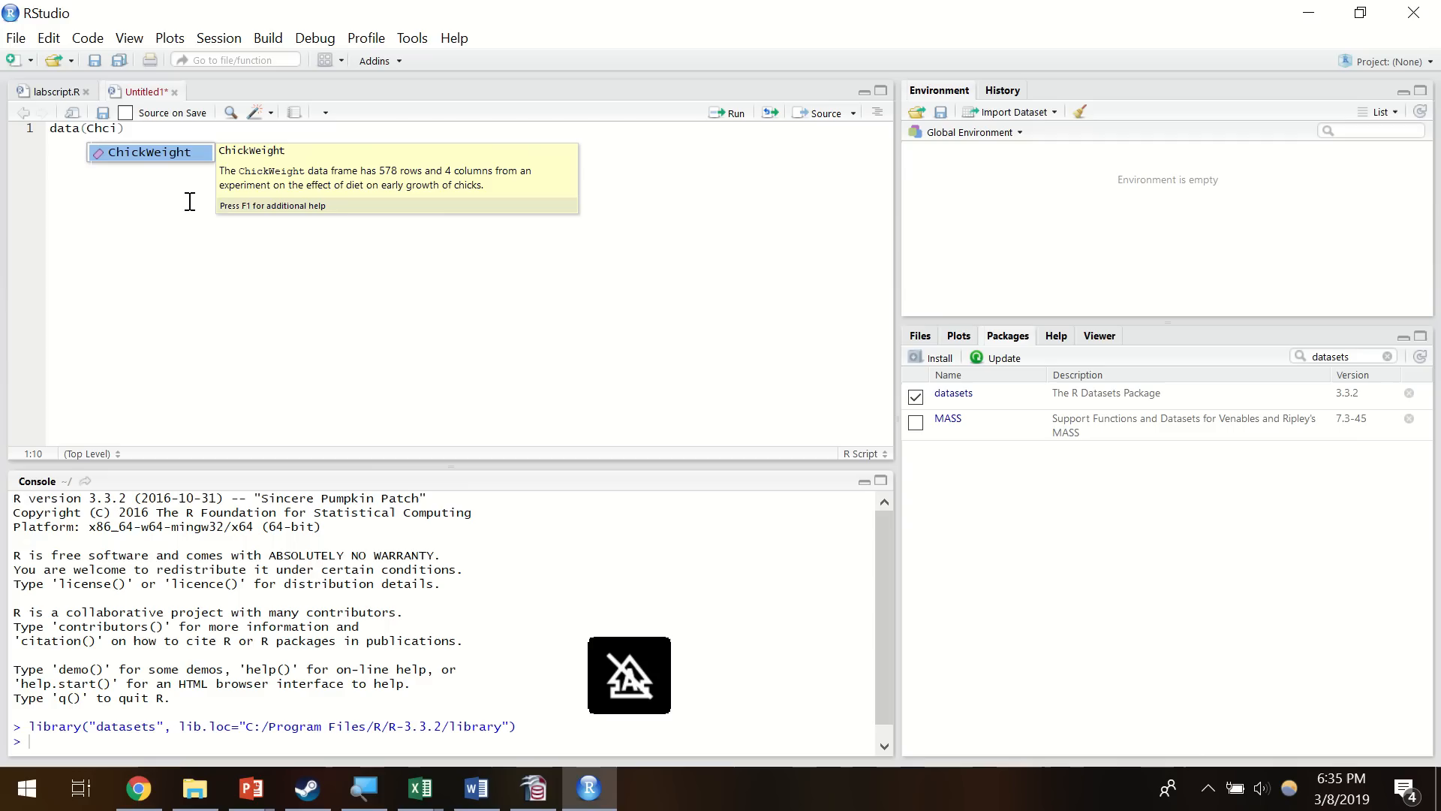
pyautogui.click(145, 153)
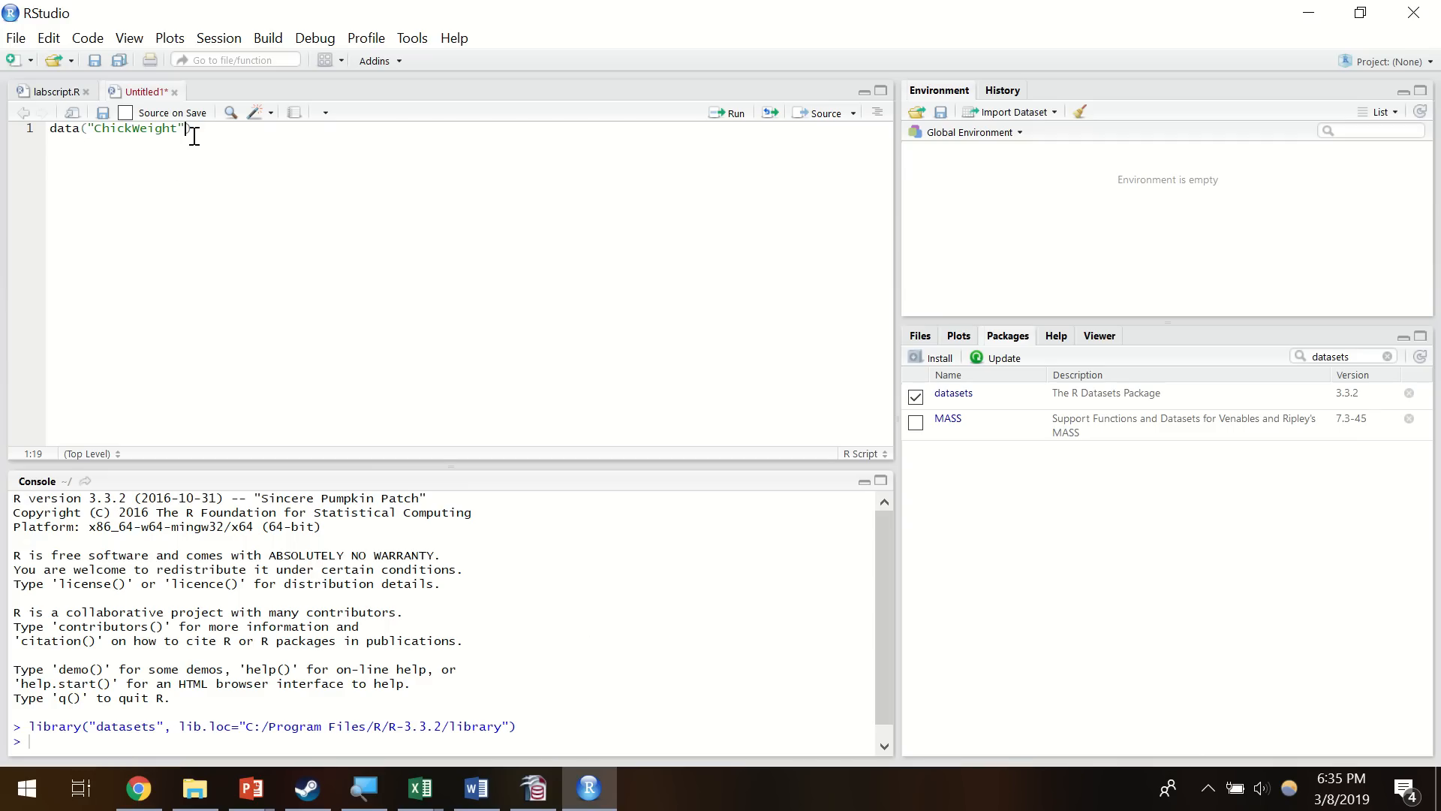
pyautogui.press('Return')
pyautogui.click(224, 133)
pyautogui.hotkey('ctrl', 'Return')
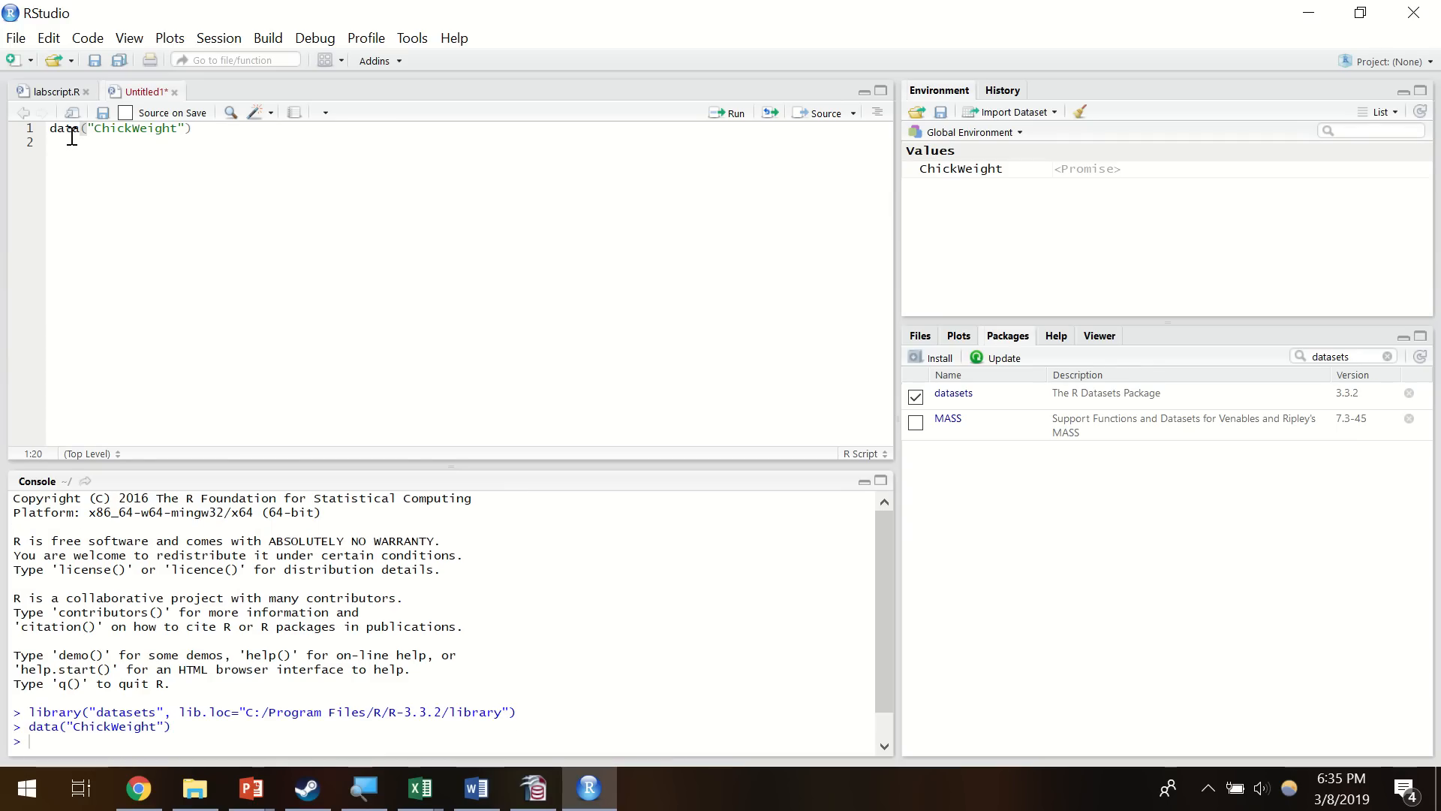
pyautogui.moveTo(50, 129); pyautogui.dragTo(216, 135)
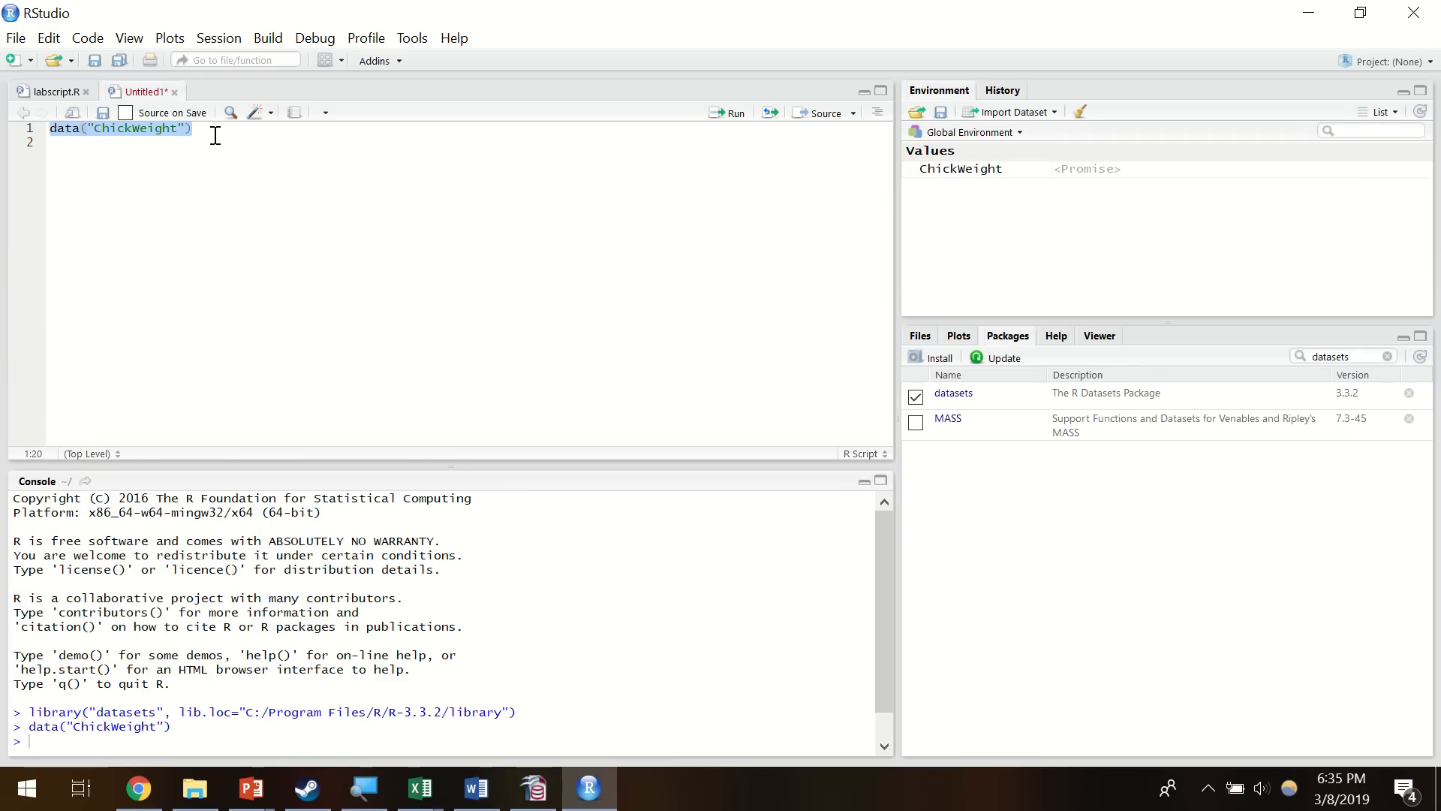
pyautogui.click(59, 129)
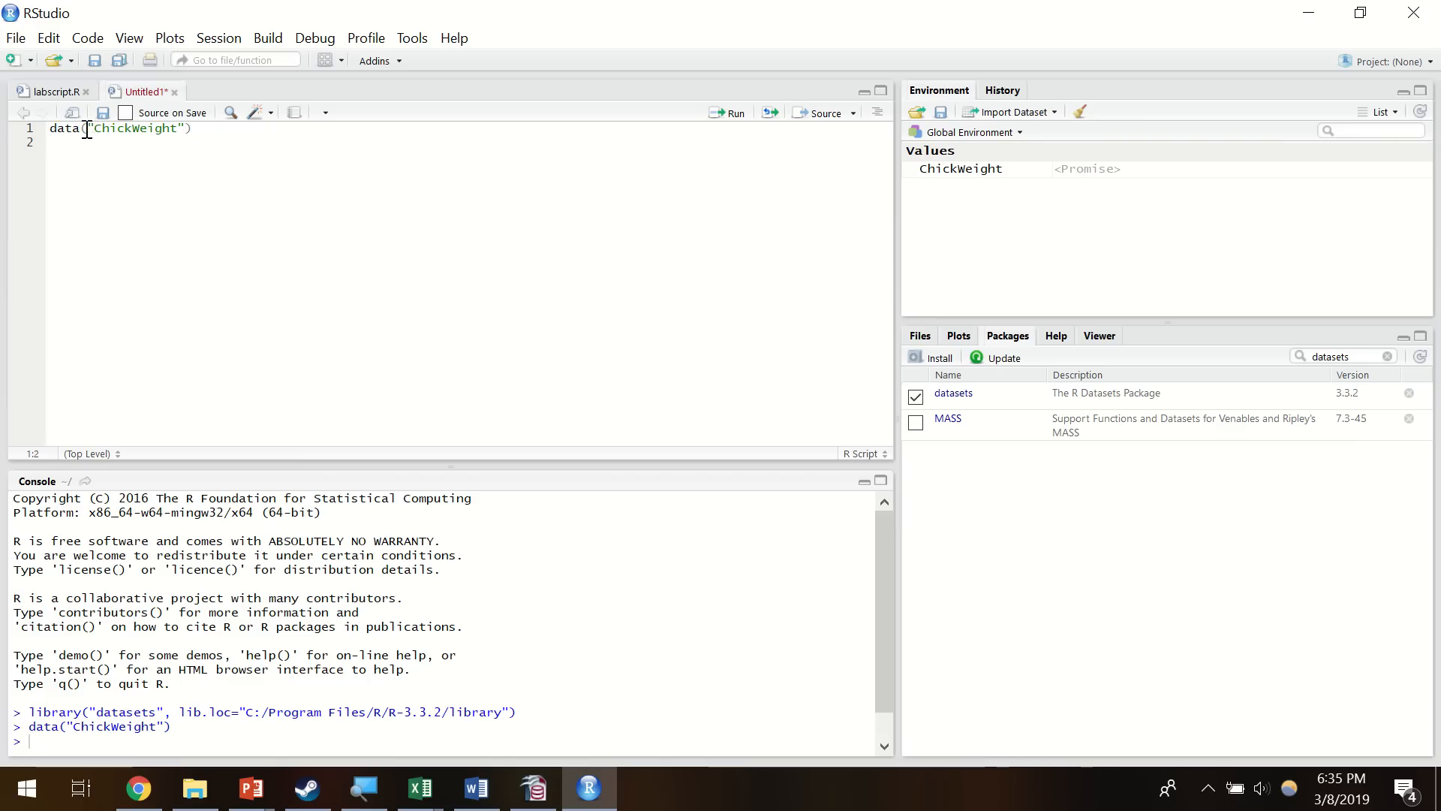
pyautogui.moveTo(87, 130); pyautogui.dragTo(185, 133)
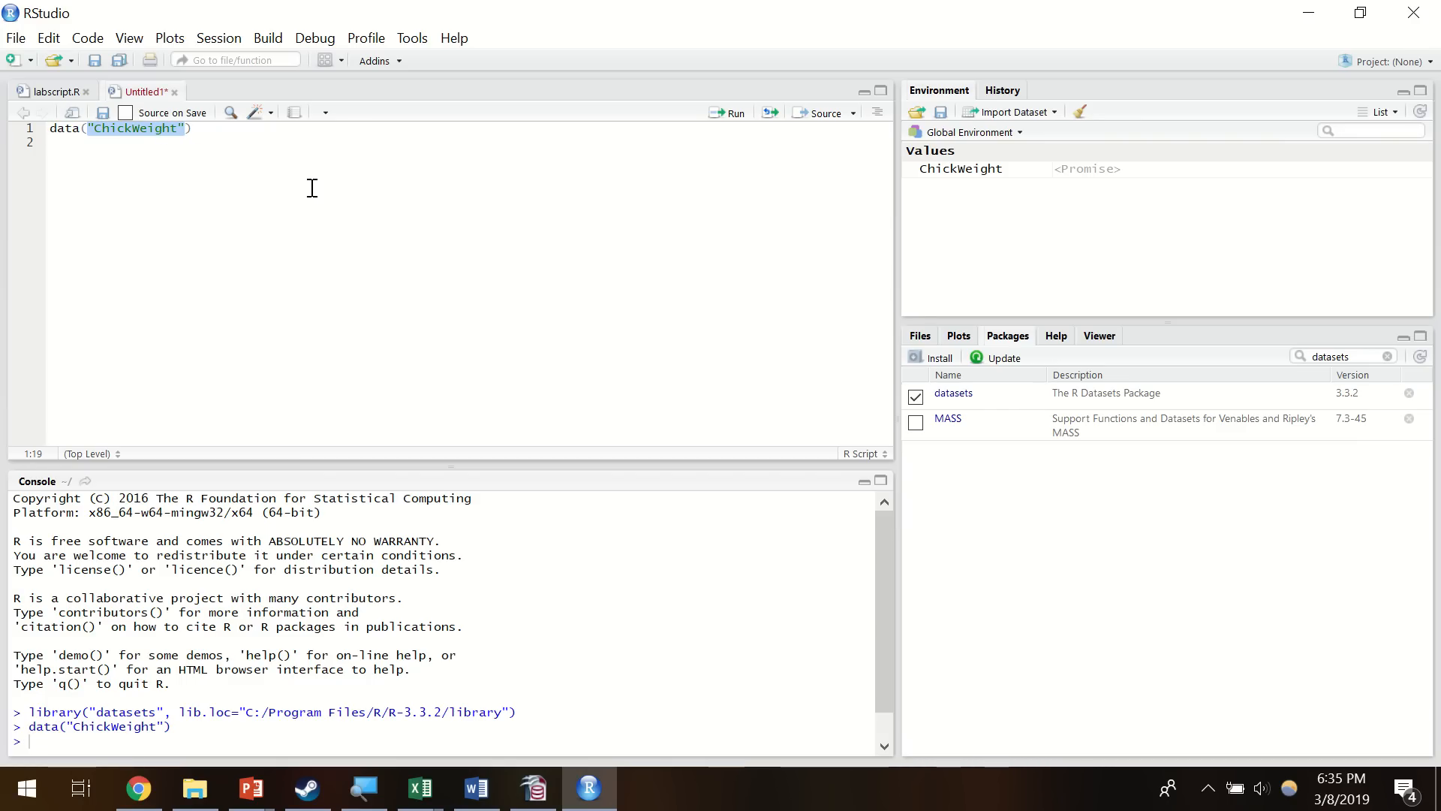
pyautogui.click(238, 135)
pyautogui.tripleClick(96, 129)
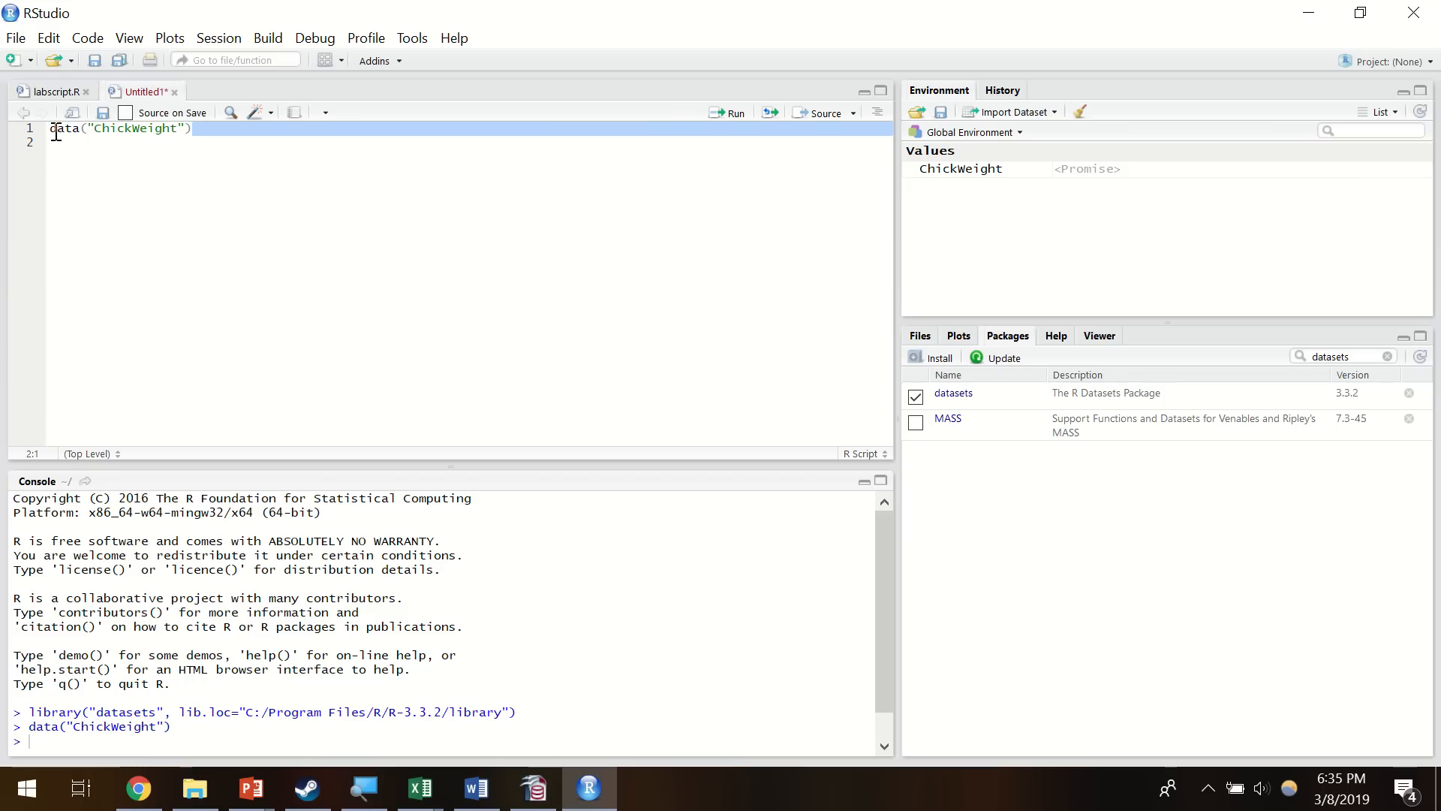
pyautogui.moveTo(51, 131); pyautogui.dragTo(86, 131)
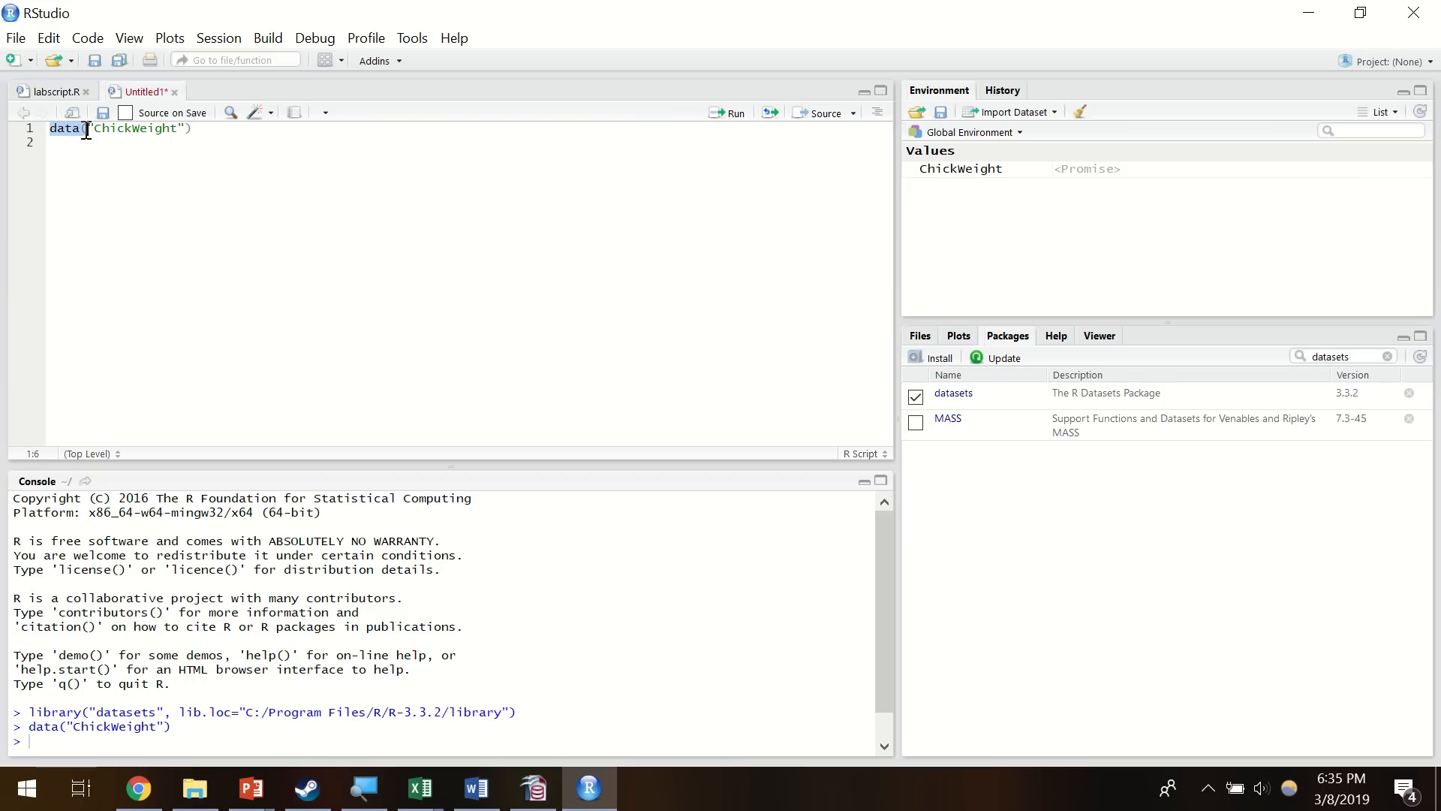
# - Write mean(ChickWeight$weight) on the script's second line
pyautogui.click(222, 140)
pyautogui.write('mean')
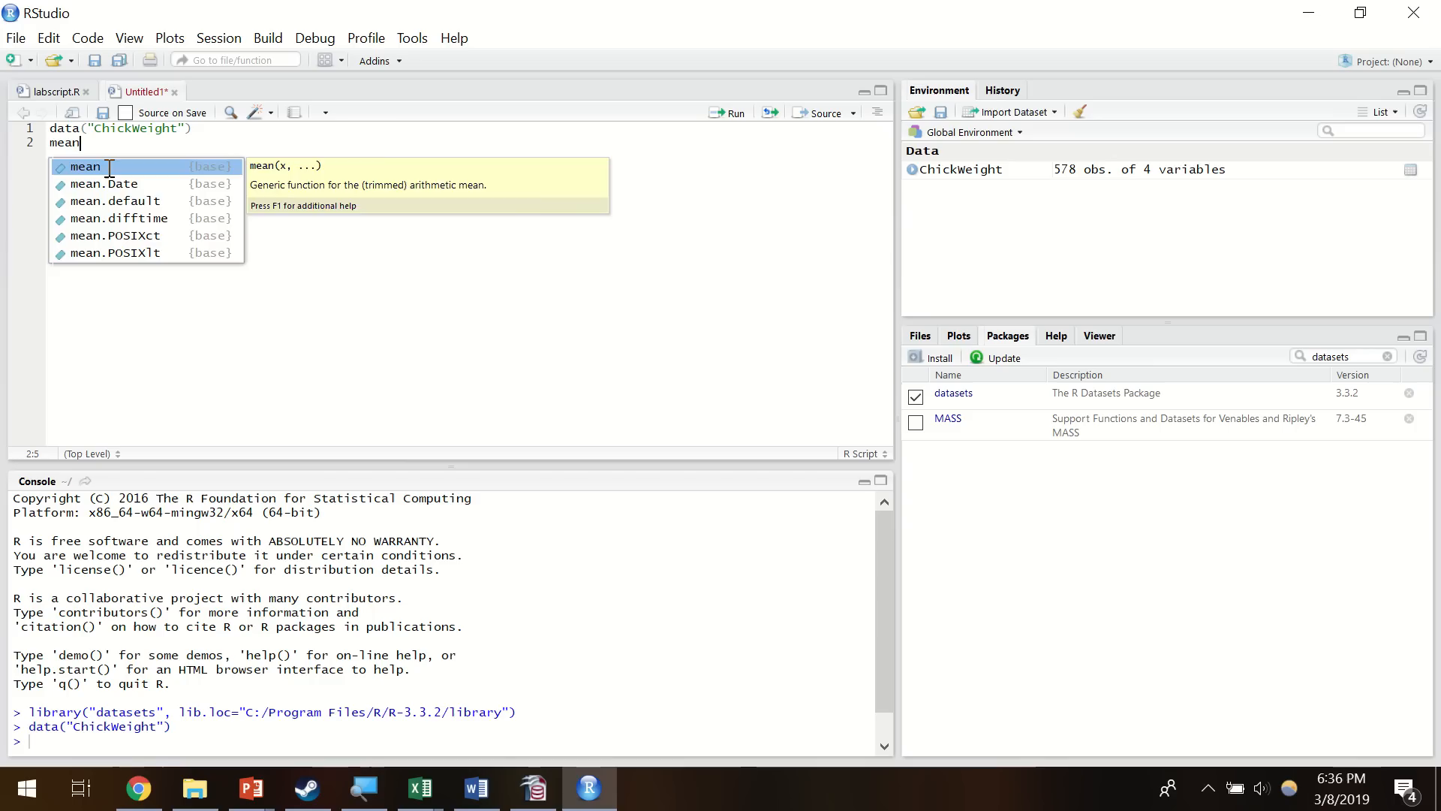
pyautogui.write('(')
pyautogui.write('ickWeight')
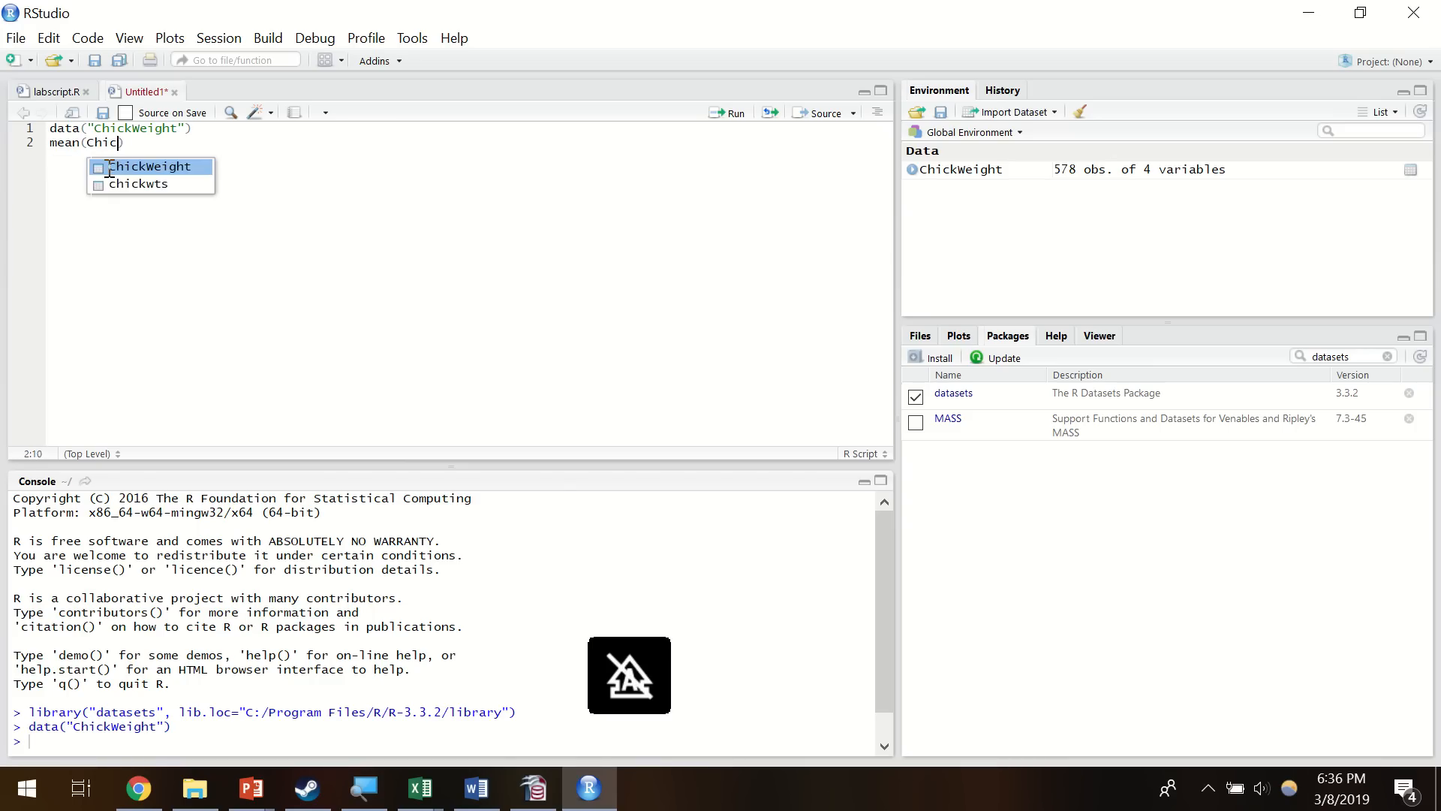
pyautogui.press('Tab')
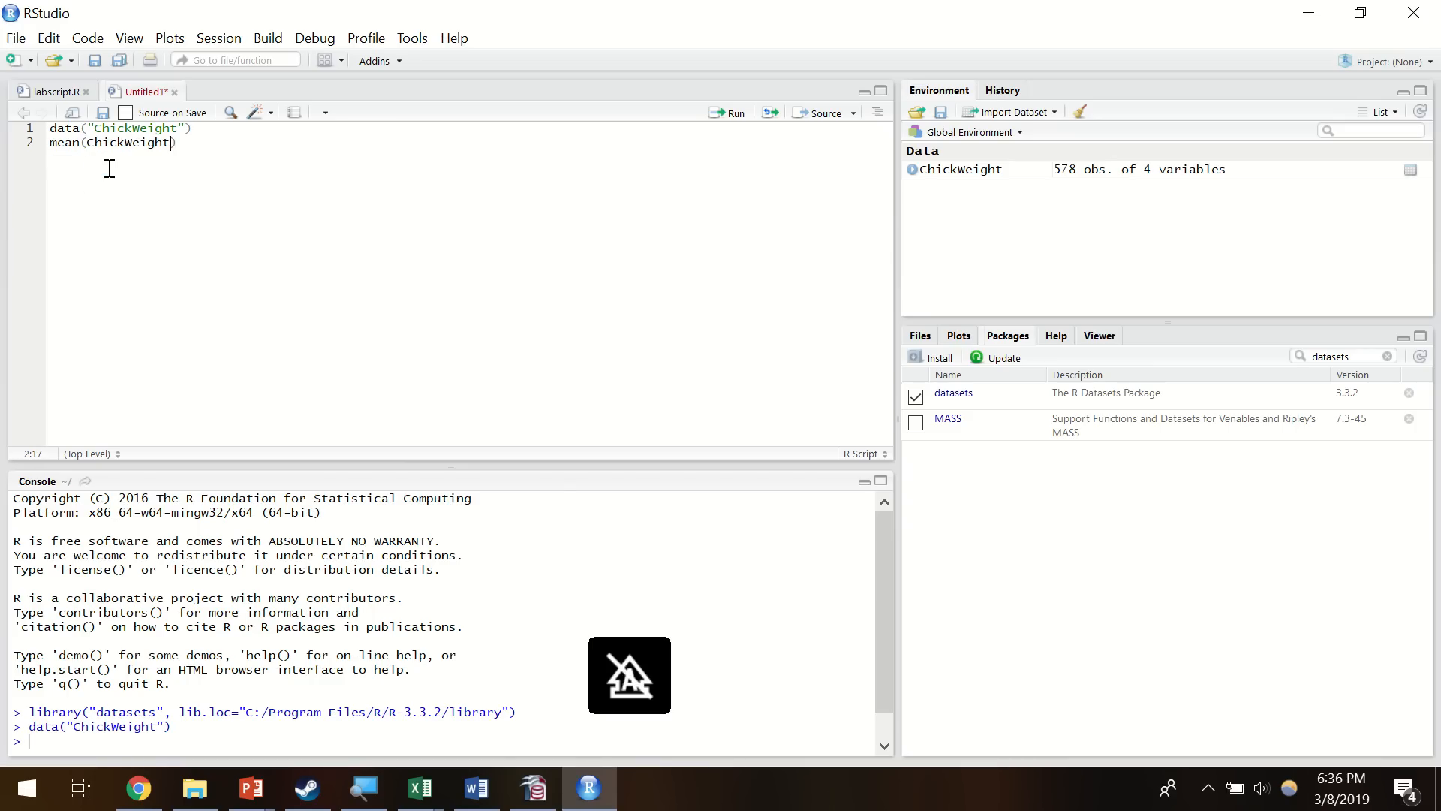
pyautogui.write('$')
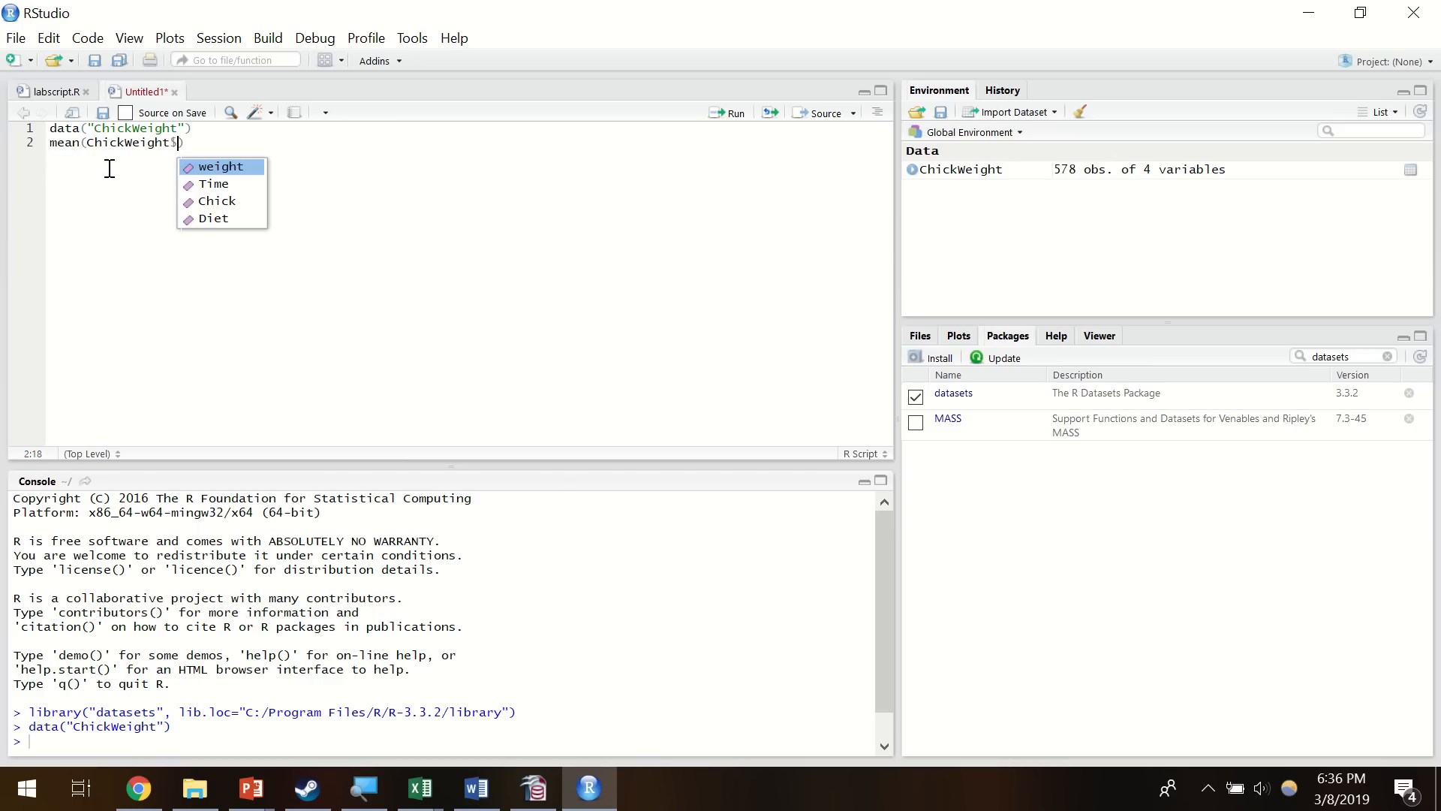
pyautogui.click(231, 165)
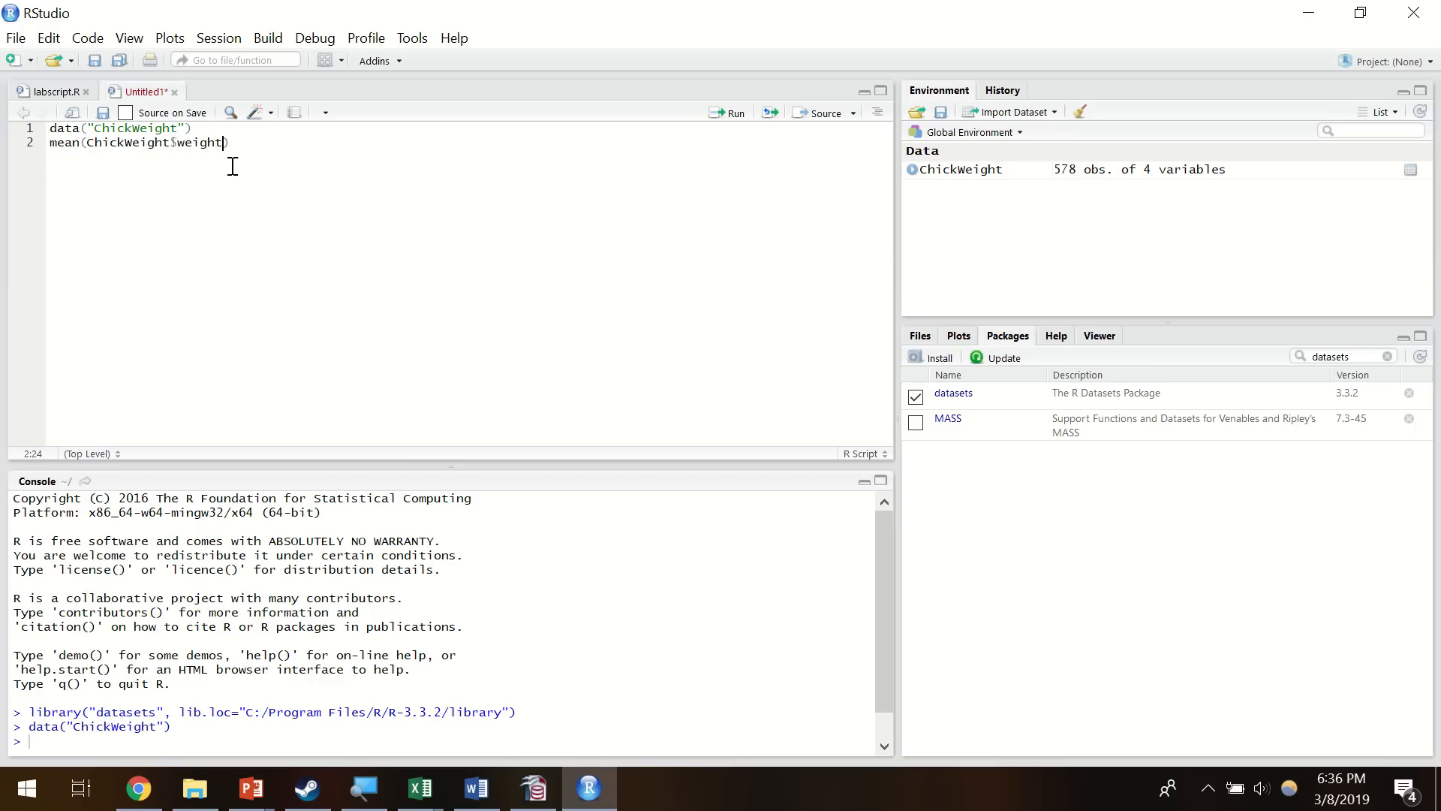
# - View the ChickWeight data table, return to the untitled script and run the mean(ChickWeight$weight) line
pyautogui.click(957, 170)
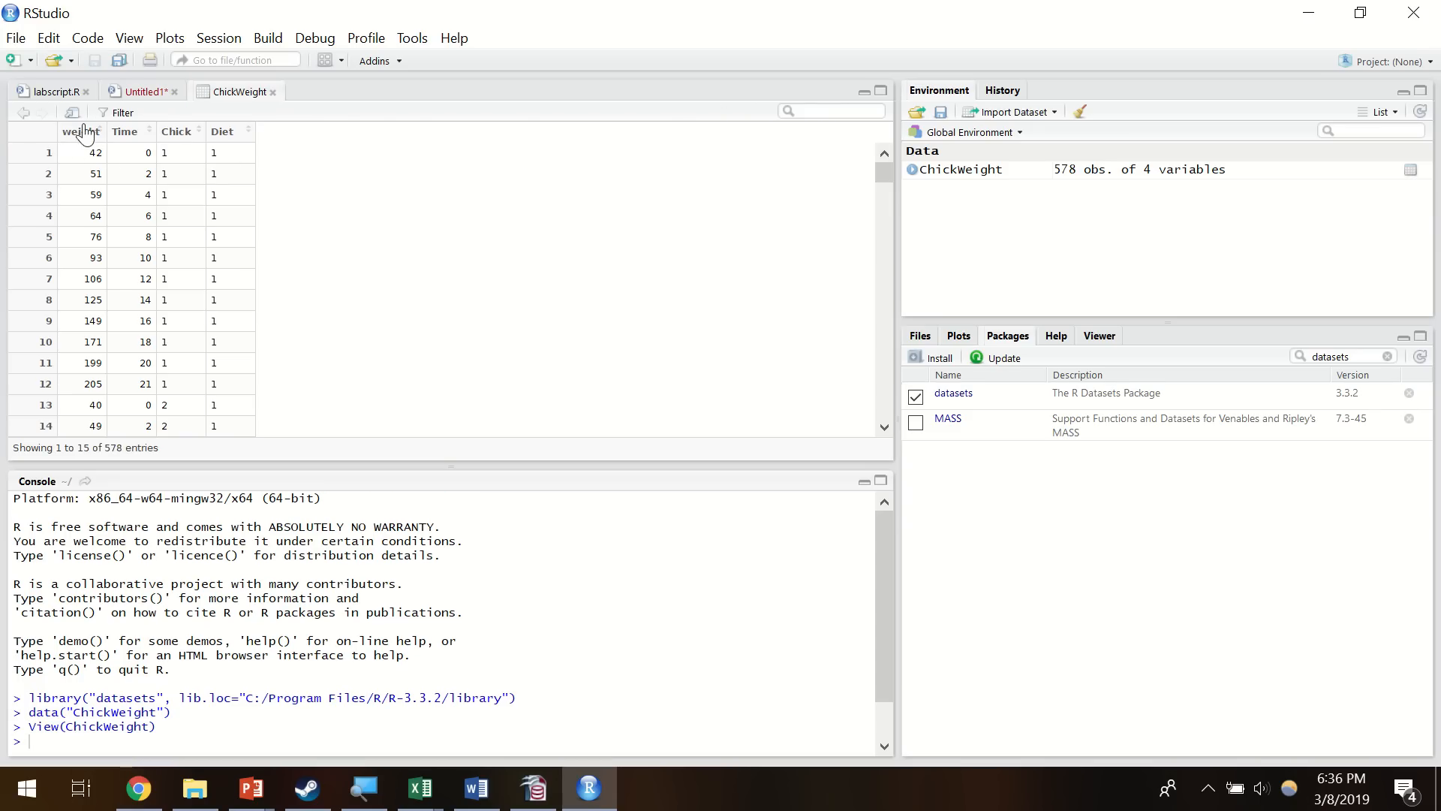
pyautogui.click(159, 89)
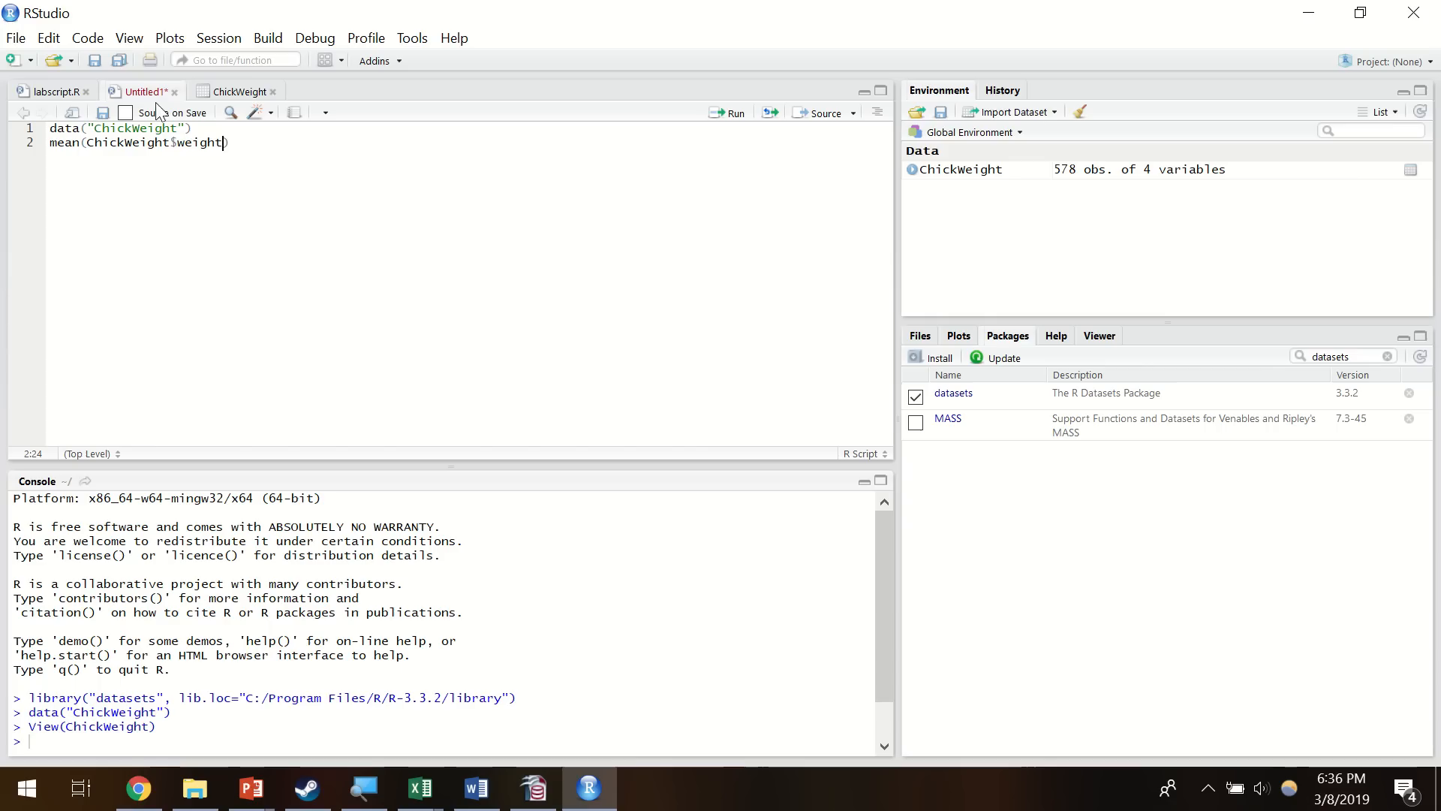
pyautogui.click(171, 142)
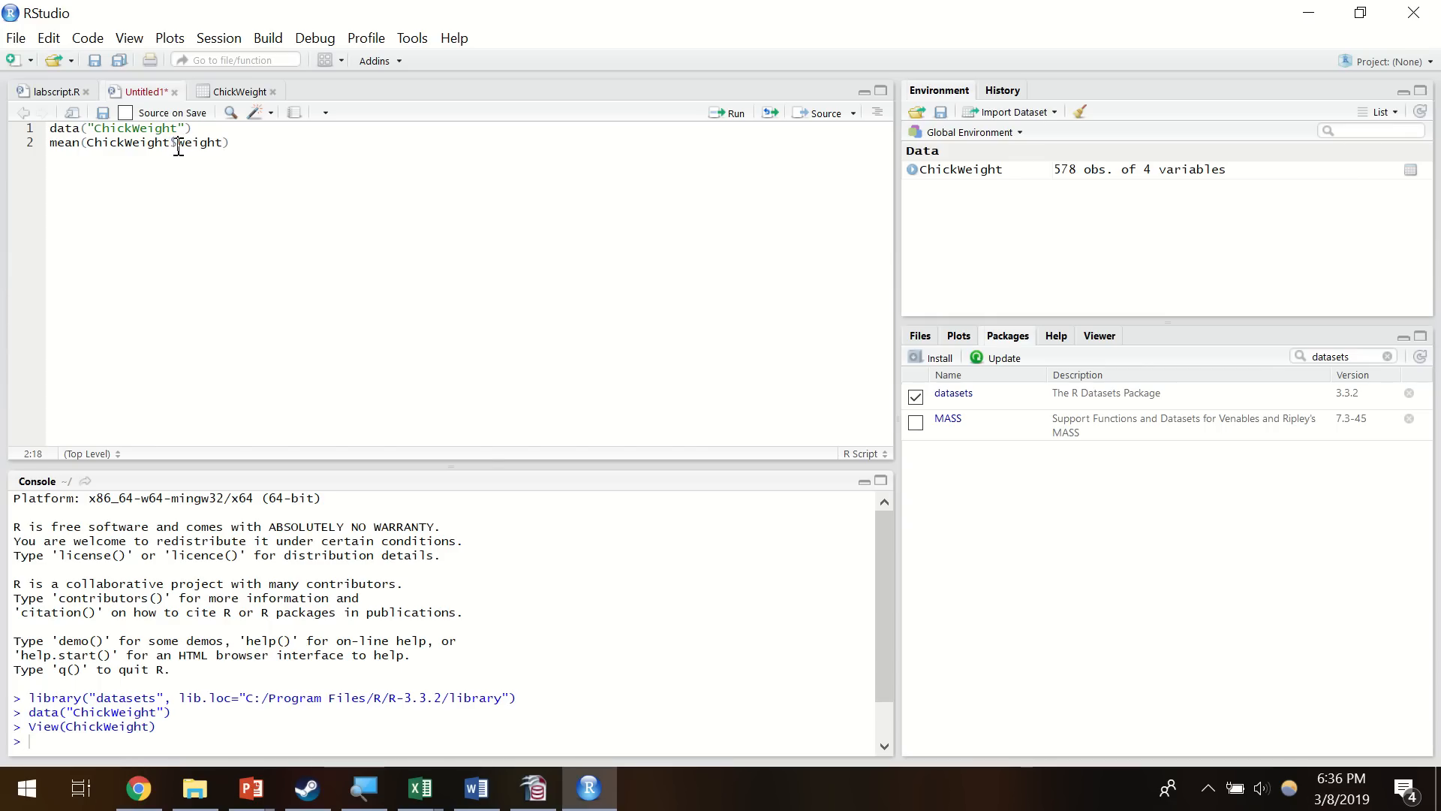
pyautogui.moveTo(177, 143); pyautogui.dragTo(224, 143)
pyautogui.click(234, 148)
pyautogui.hotkey('ctrl', 'Return')
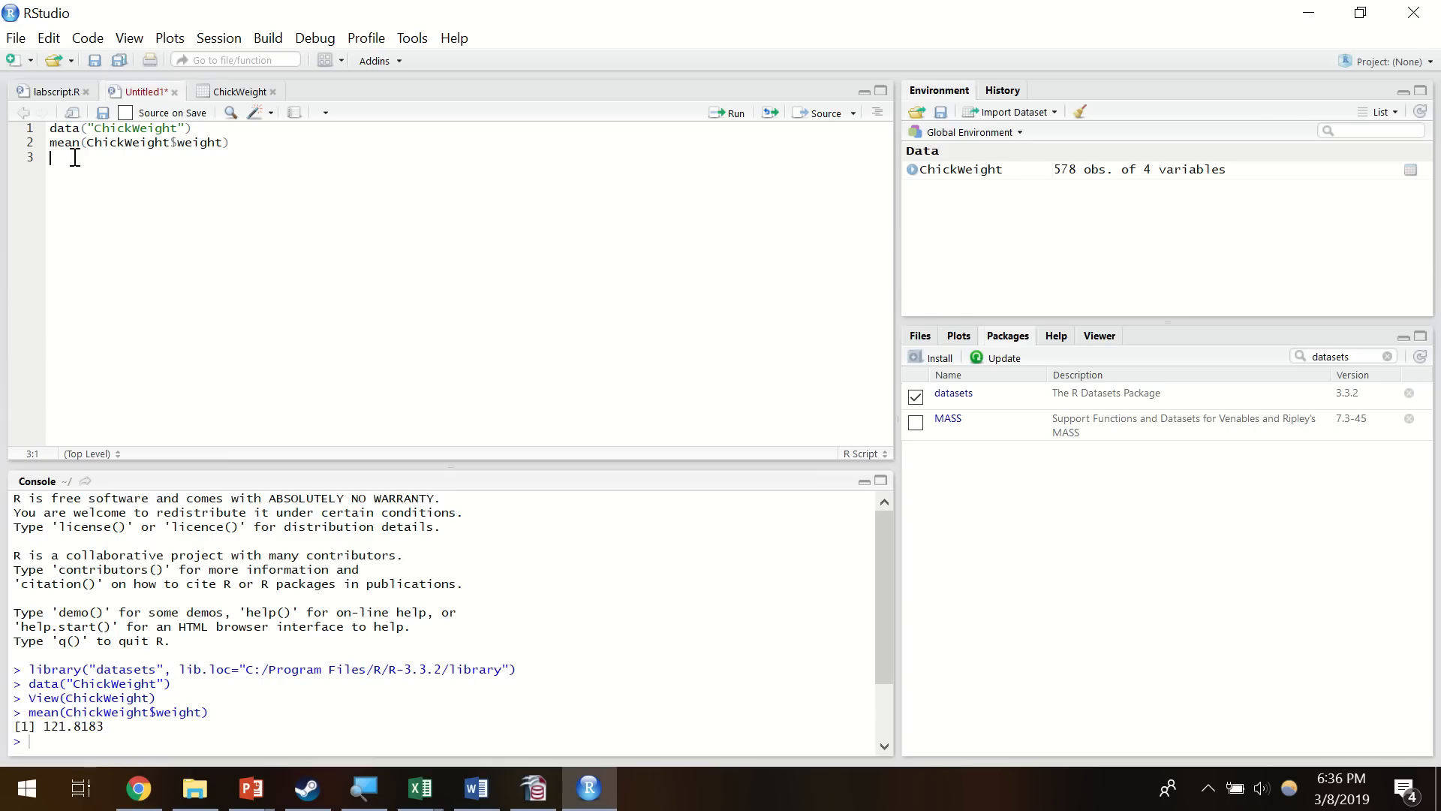
# - Examine the subsetting section of labscript.R, including the line that creates ChickWeightDiet3 from ChickWeight
pyautogui.click(48, 92)
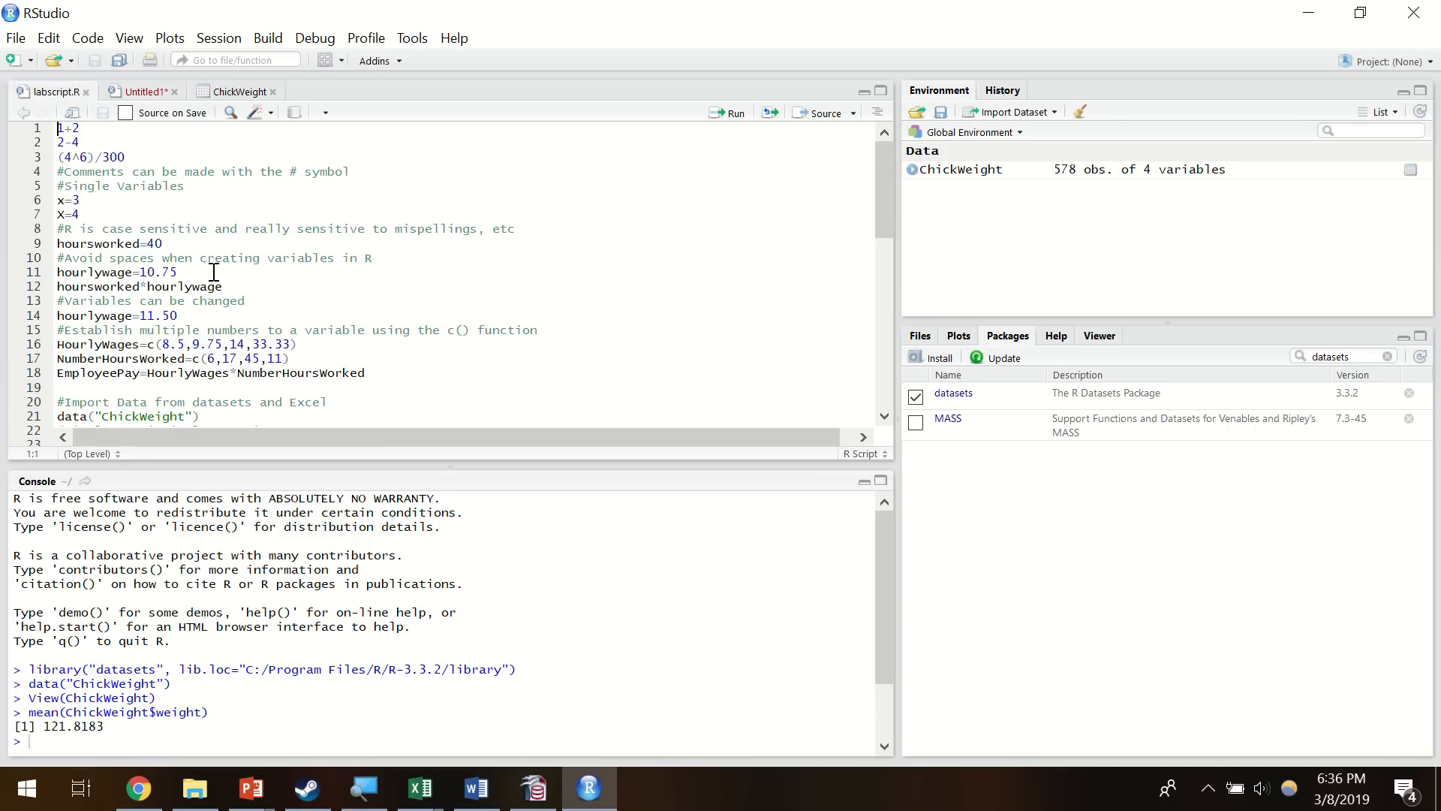
pyautogui.scroll(-6, 311, 299)
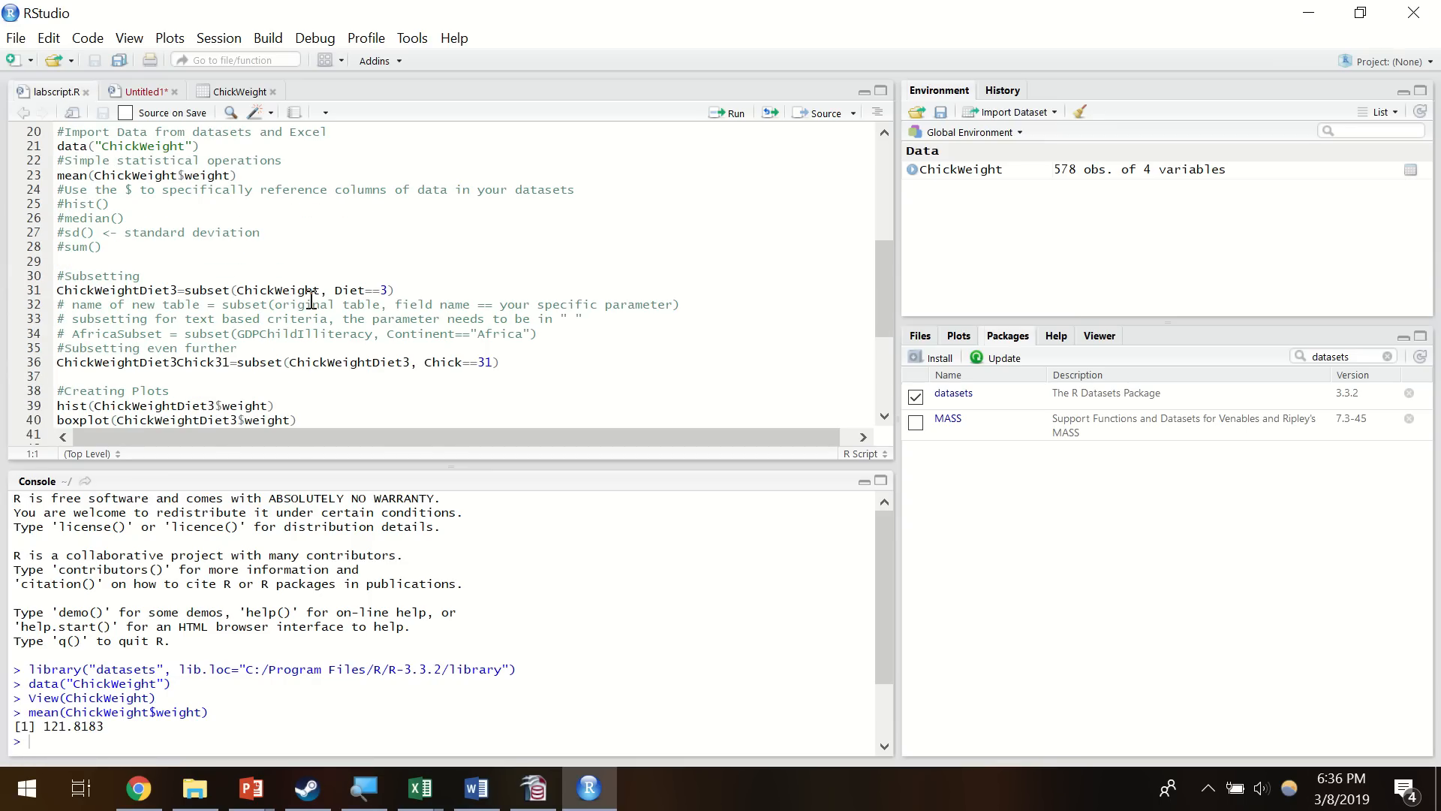
pyautogui.scroll(3, 311, 299)
pyautogui.scroll(-3, 312, 299)
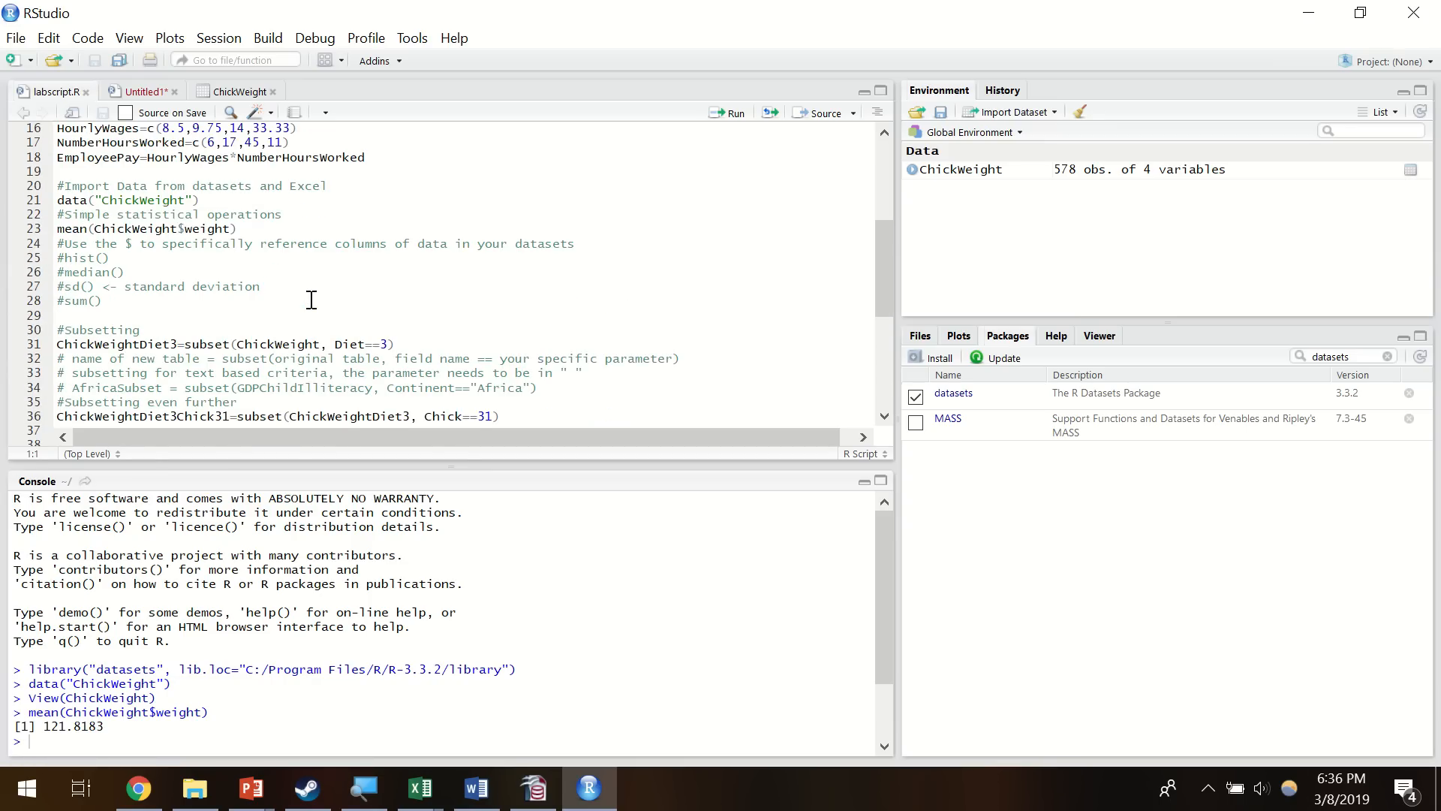
pyautogui.scroll(-1, 311, 299)
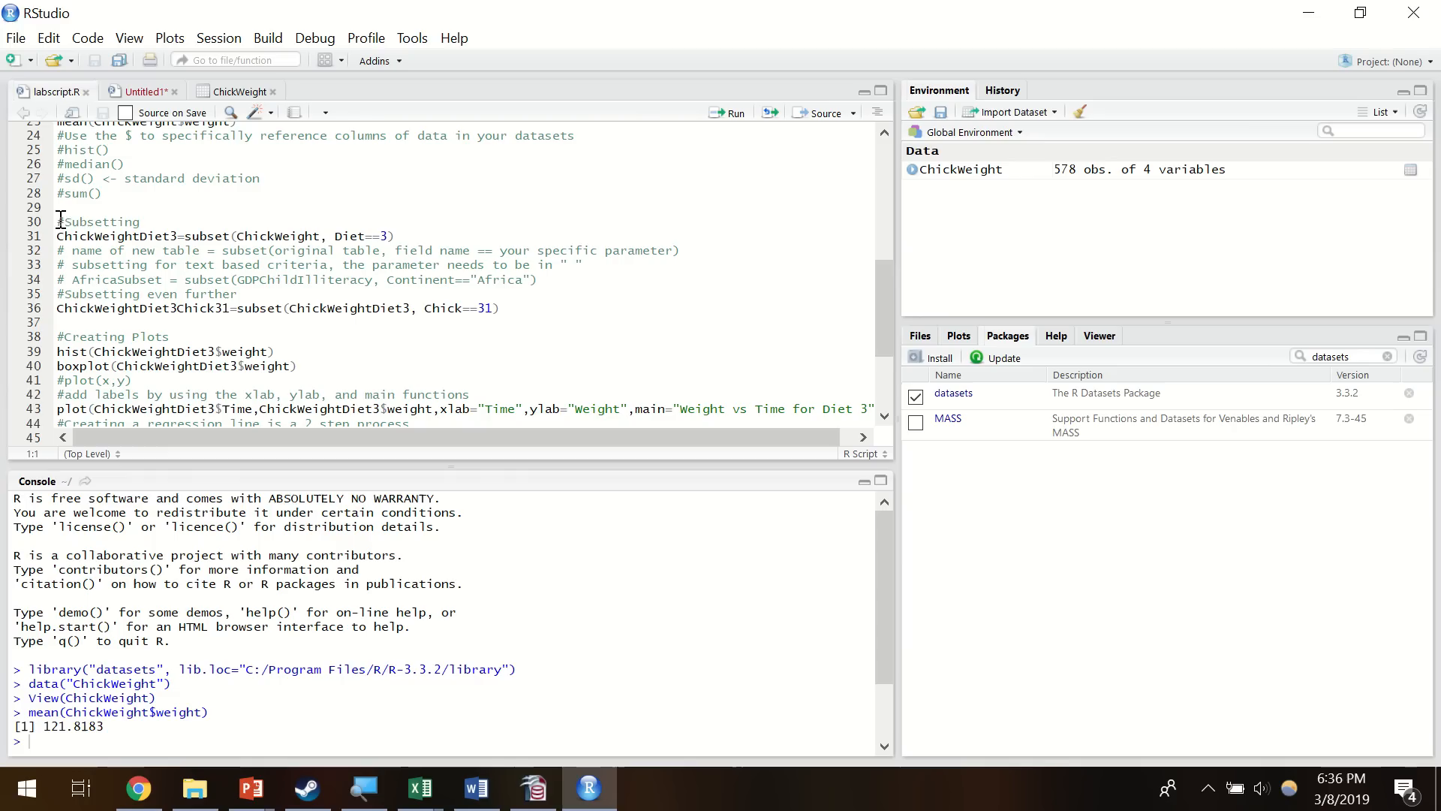
pyautogui.moveTo(59, 221); pyautogui.dragTo(440, 234)
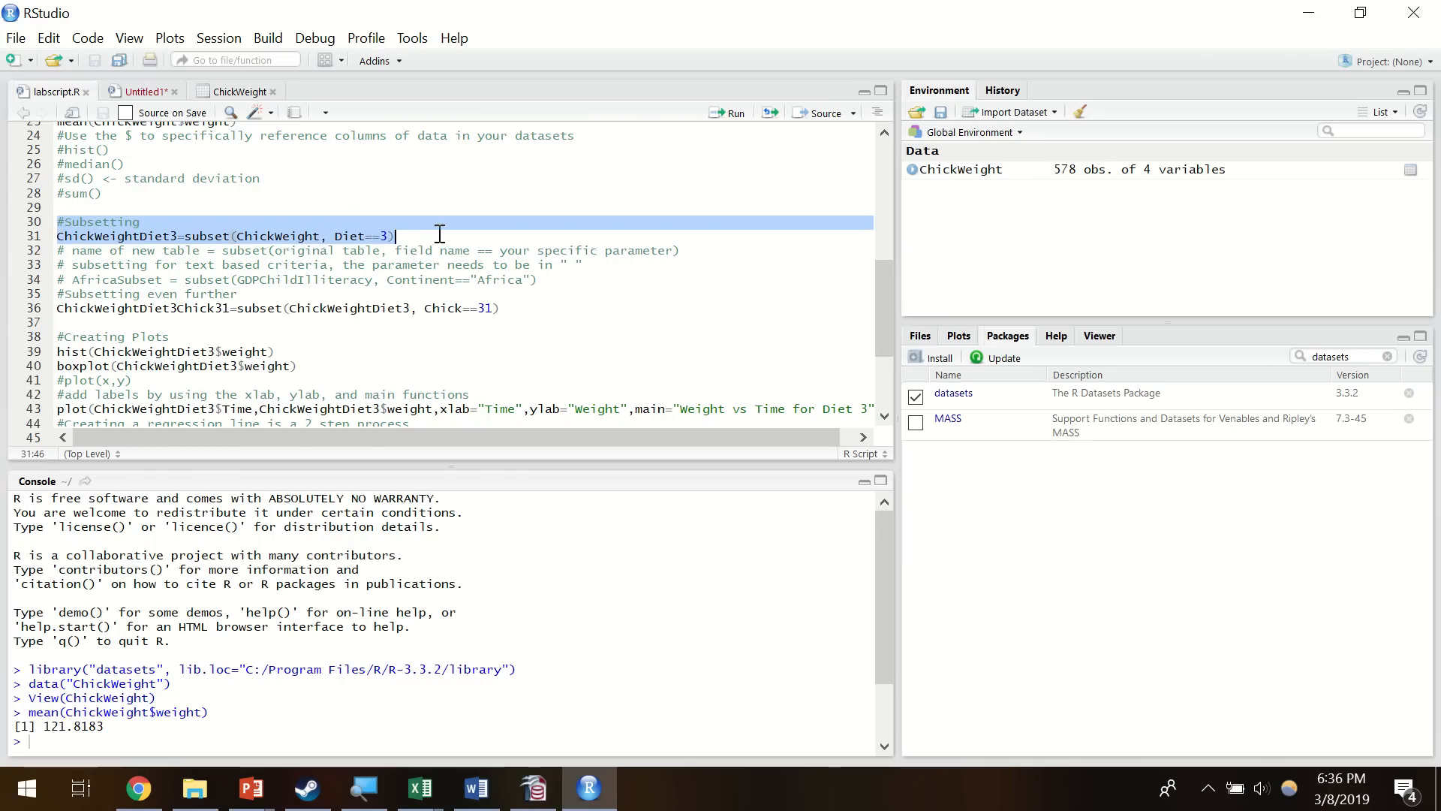
pyautogui.click(245, 236)
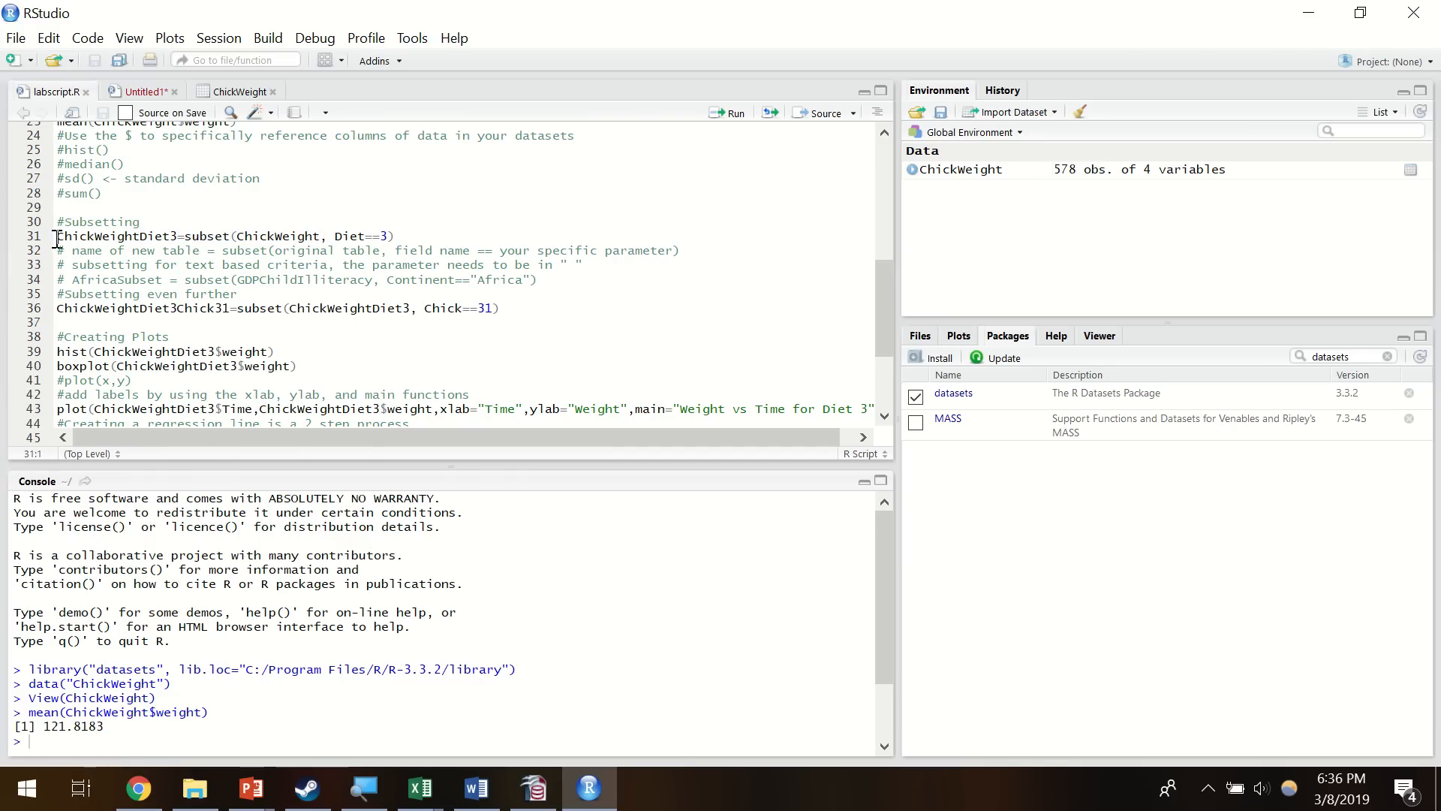
pyautogui.moveTo(58, 237); pyautogui.dragTo(178, 237)
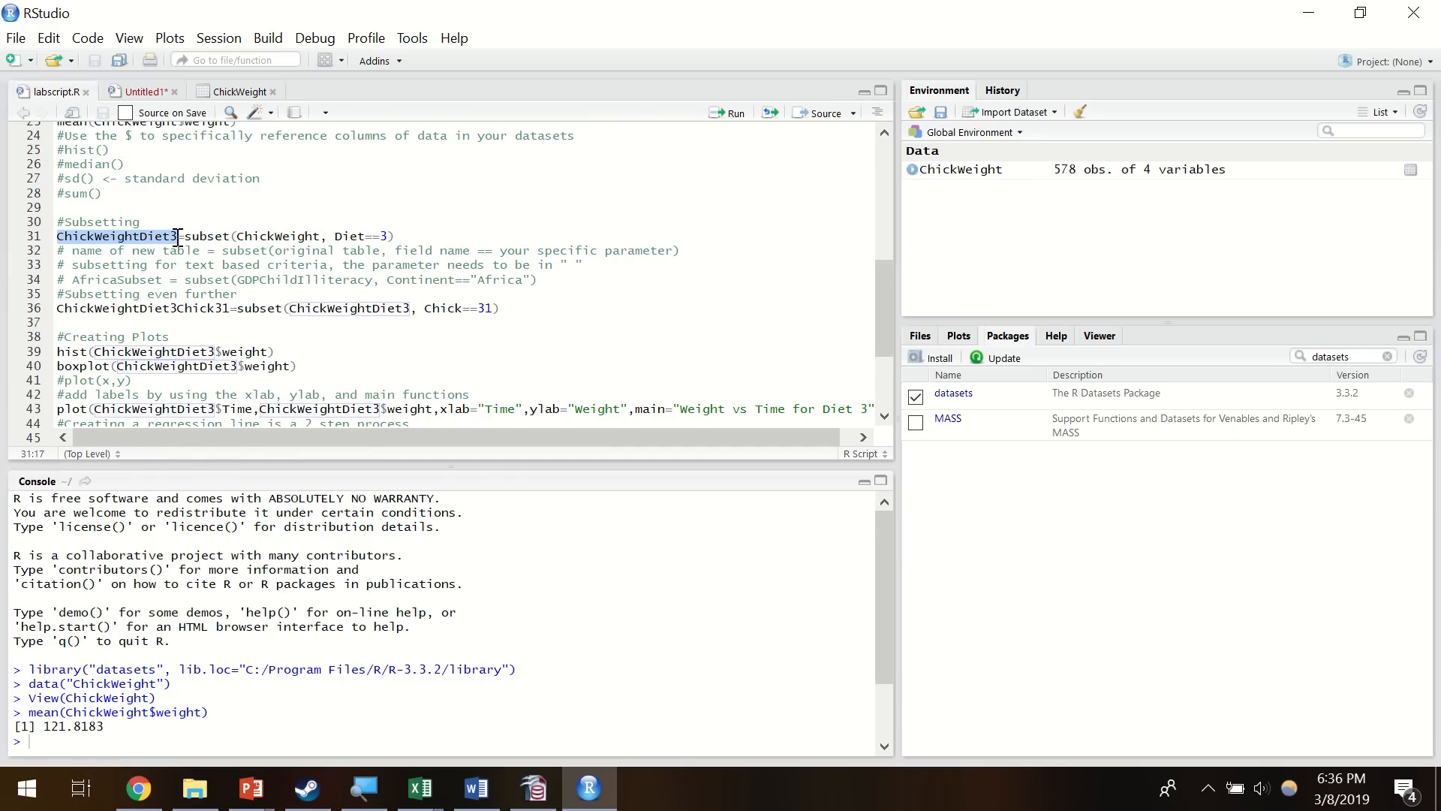
pyautogui.click(70, 237)
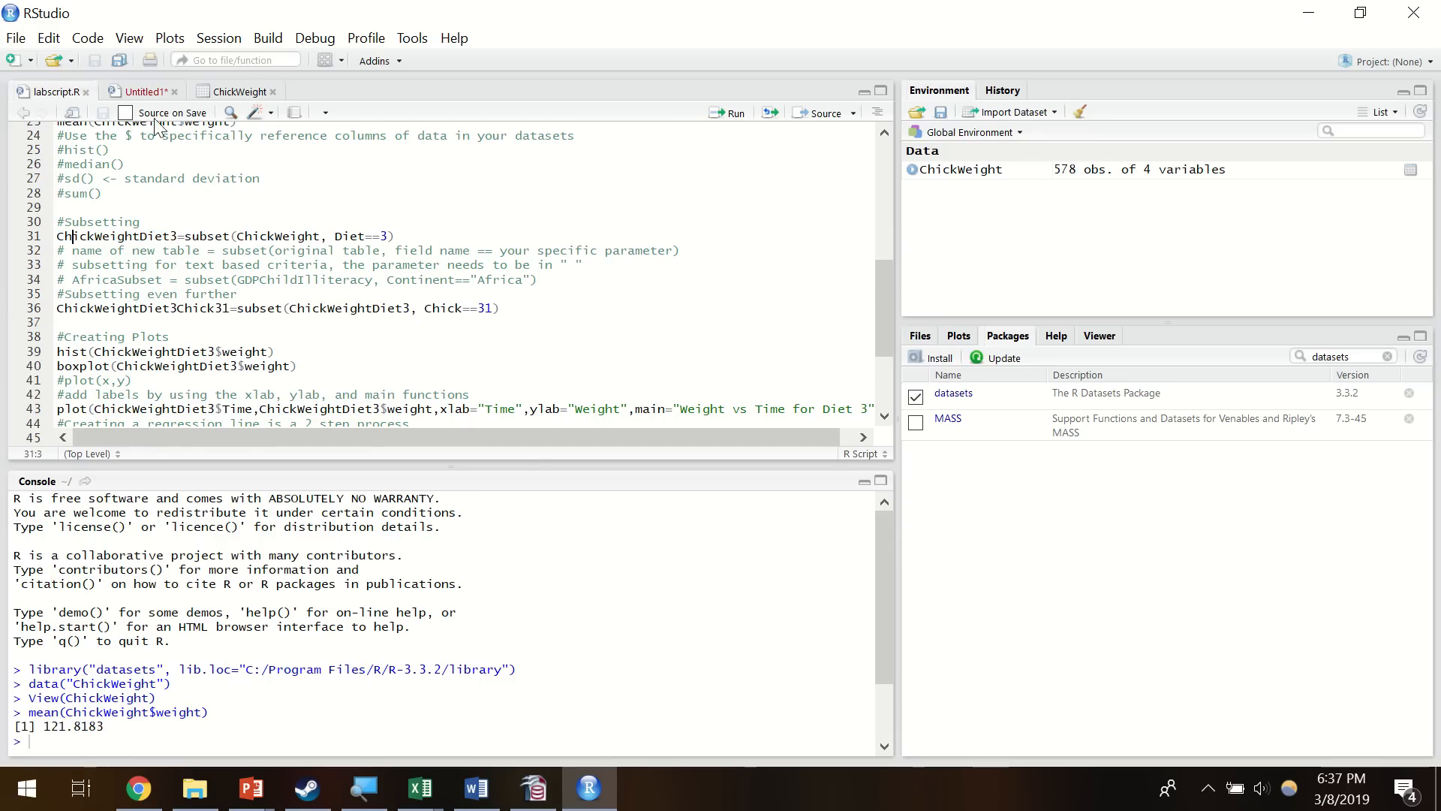
# - Return to the untitled script, open the ChickWeight data table and look through its Diet values down to the last rows
pyautogui.click(146, 93)
pyautogui.press('Return')
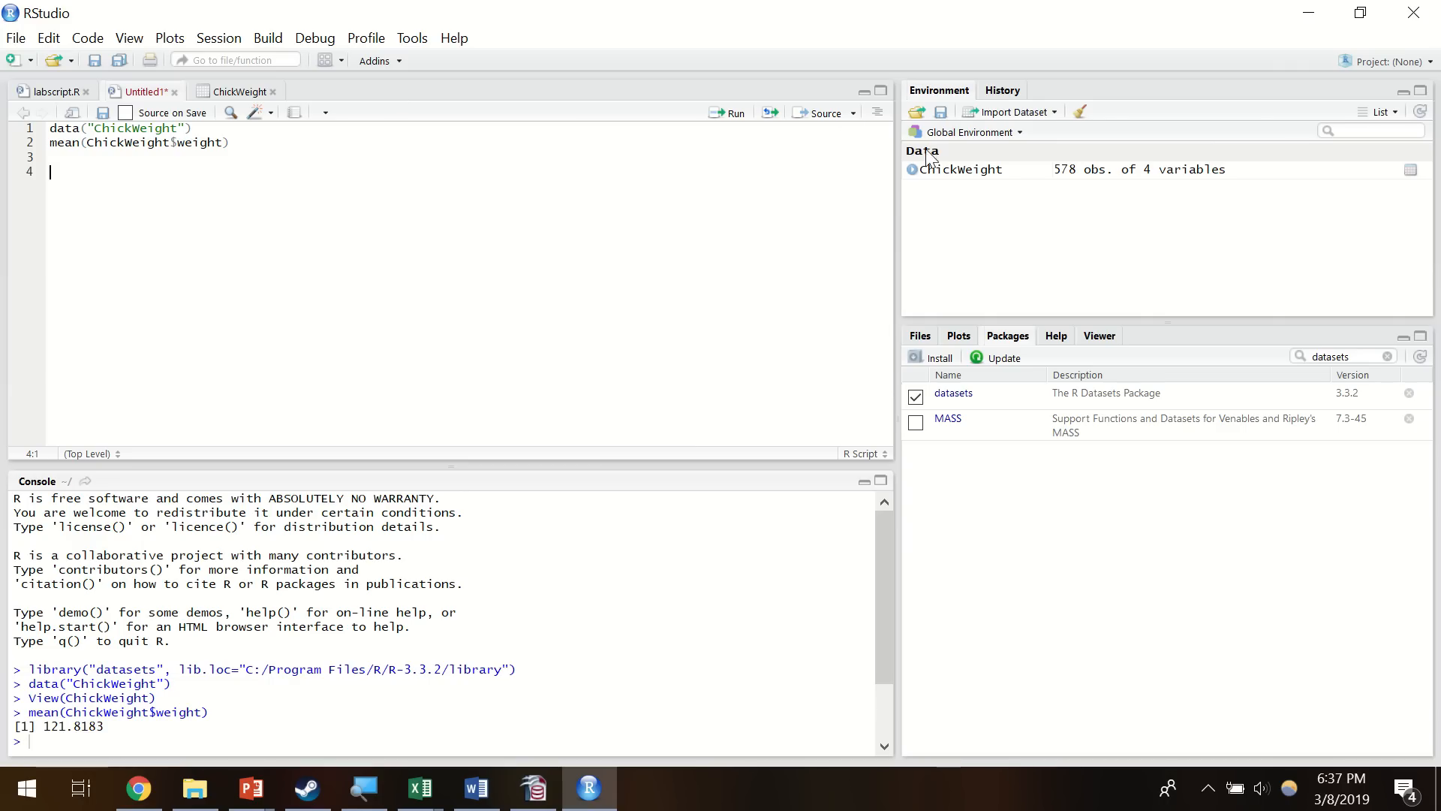
pyautogui.click(950, 172)
pyautogui.scroll(-20, 236, 195)
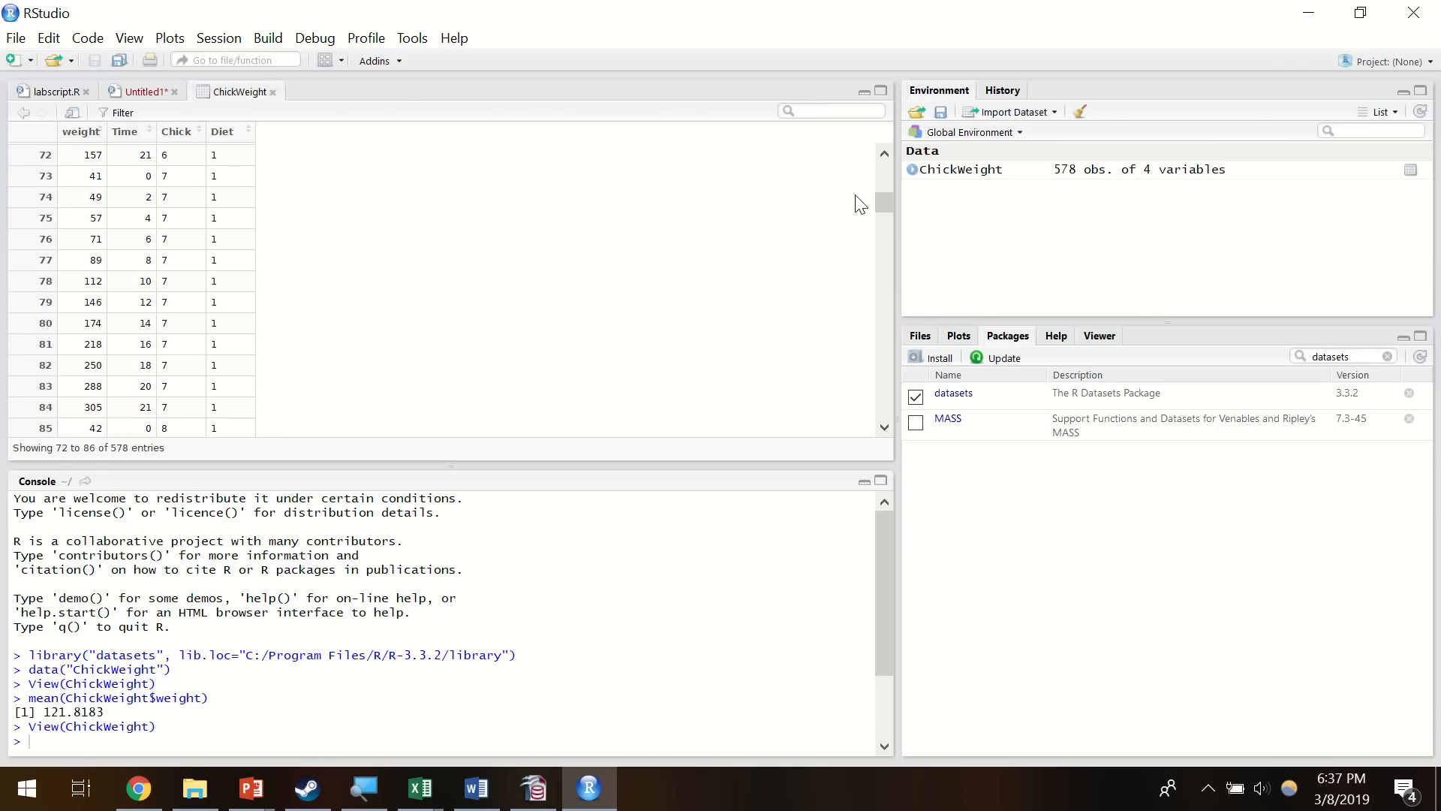
pyautogui.moveTo(884, 201); pyautogui.dragTo(883, 418)
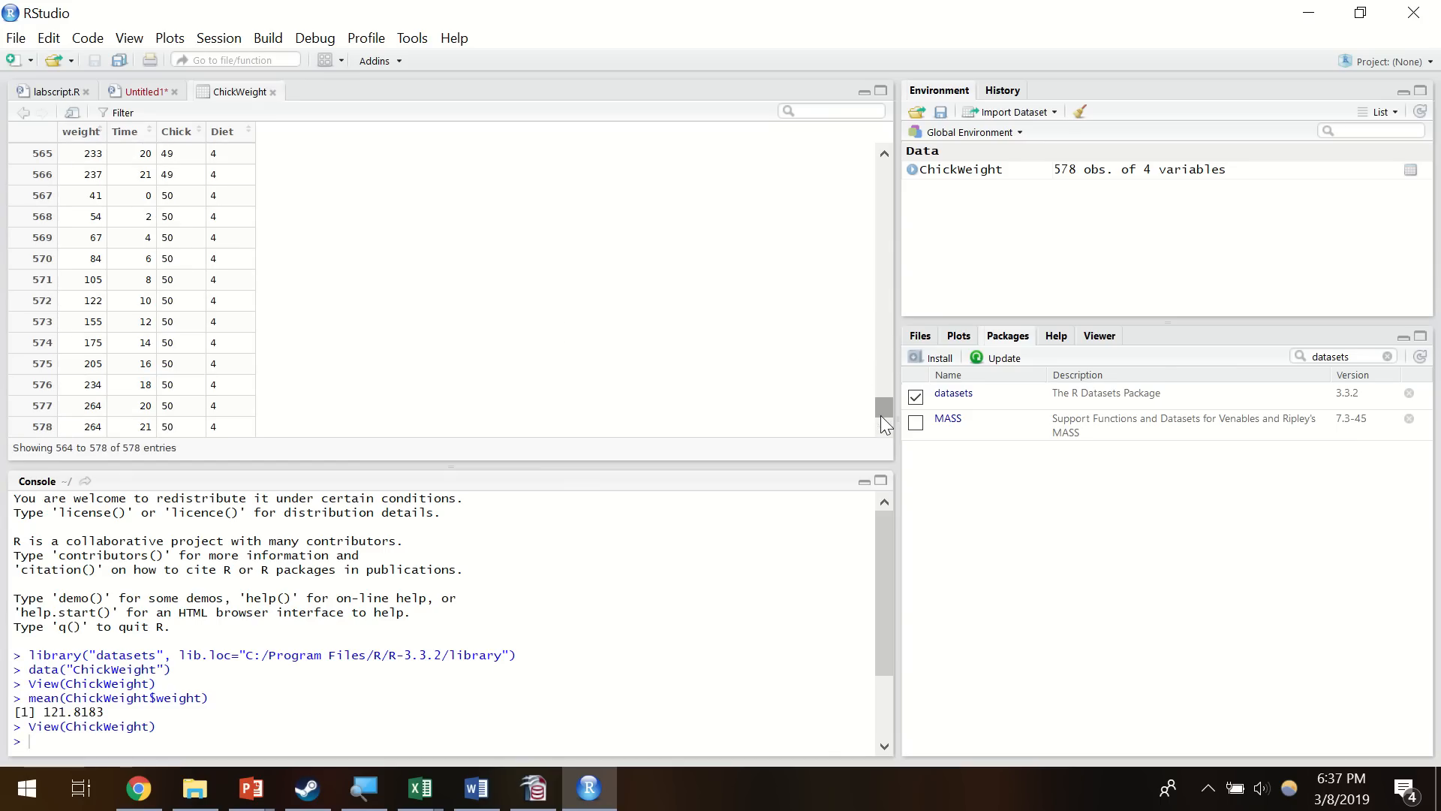
# - Start line 3 of the untitled script with thiccboischicks4=subset(ChickWeight, leaving the subset condition open
pyautogui.click(149, 93)
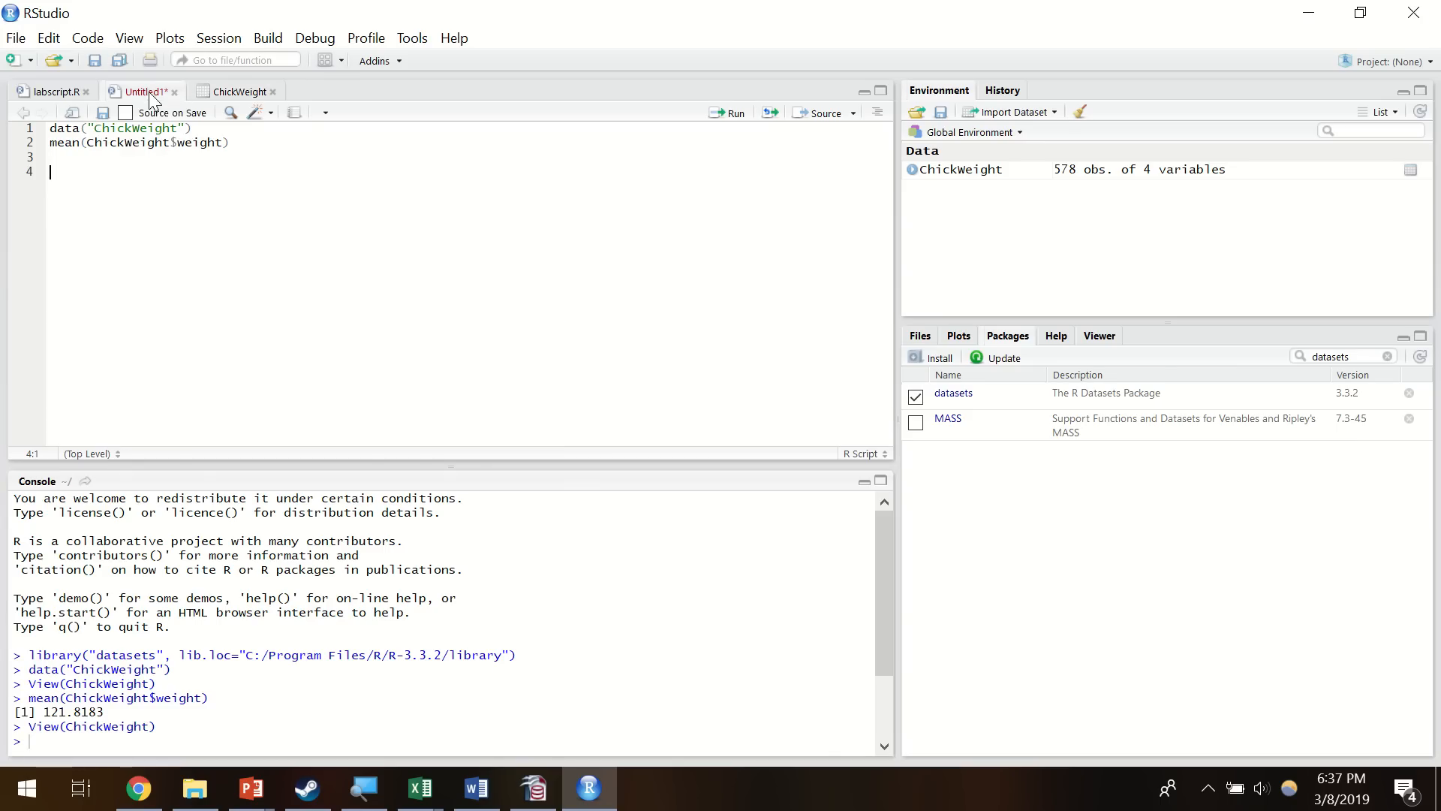
pyautogui.press('BackSpace')
pyautogui.write('thiccboischicks')
pyautogui.write('4=subset(')
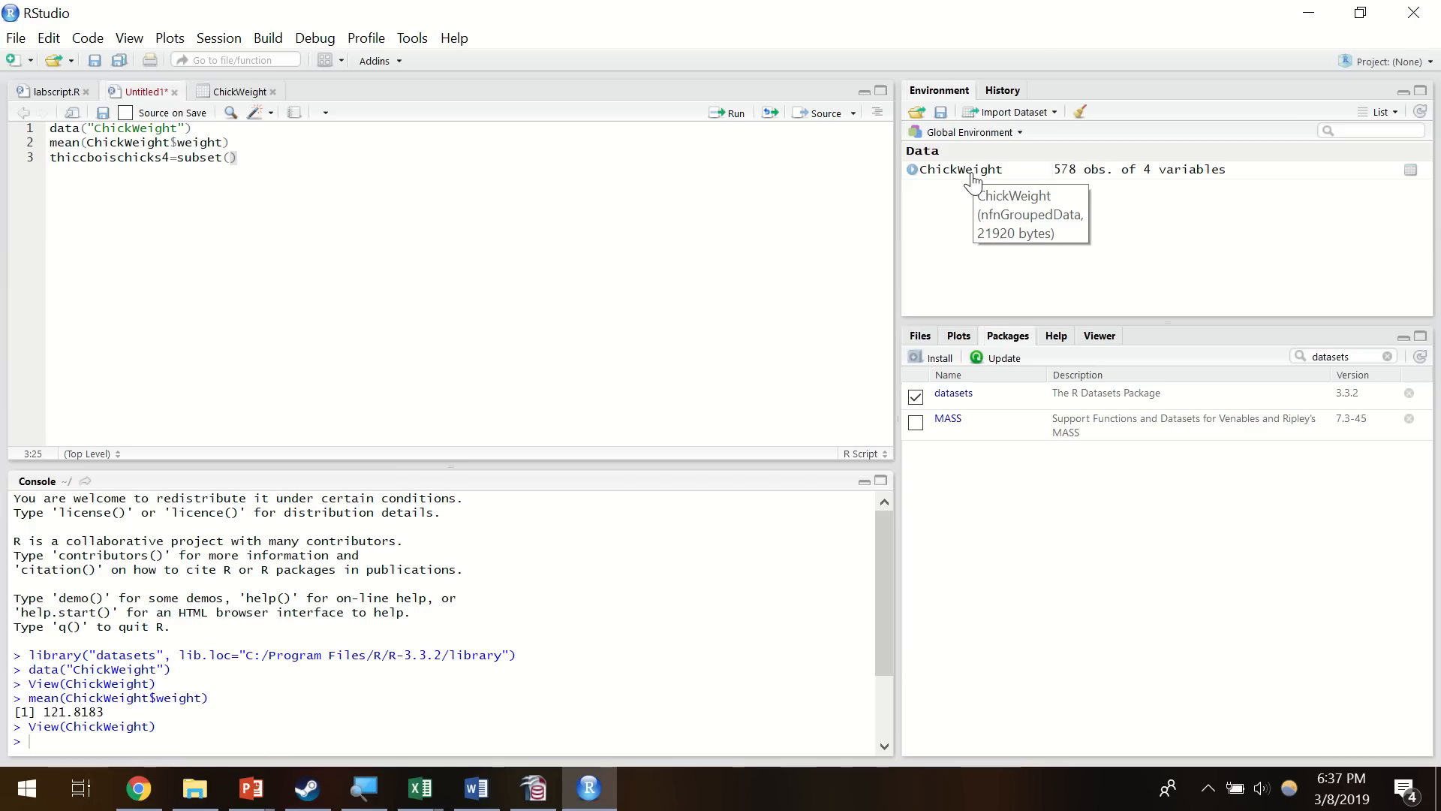
pyautogui.write('C')
pyautogui.press('capslock')
pyautogui.write('hickWeight')
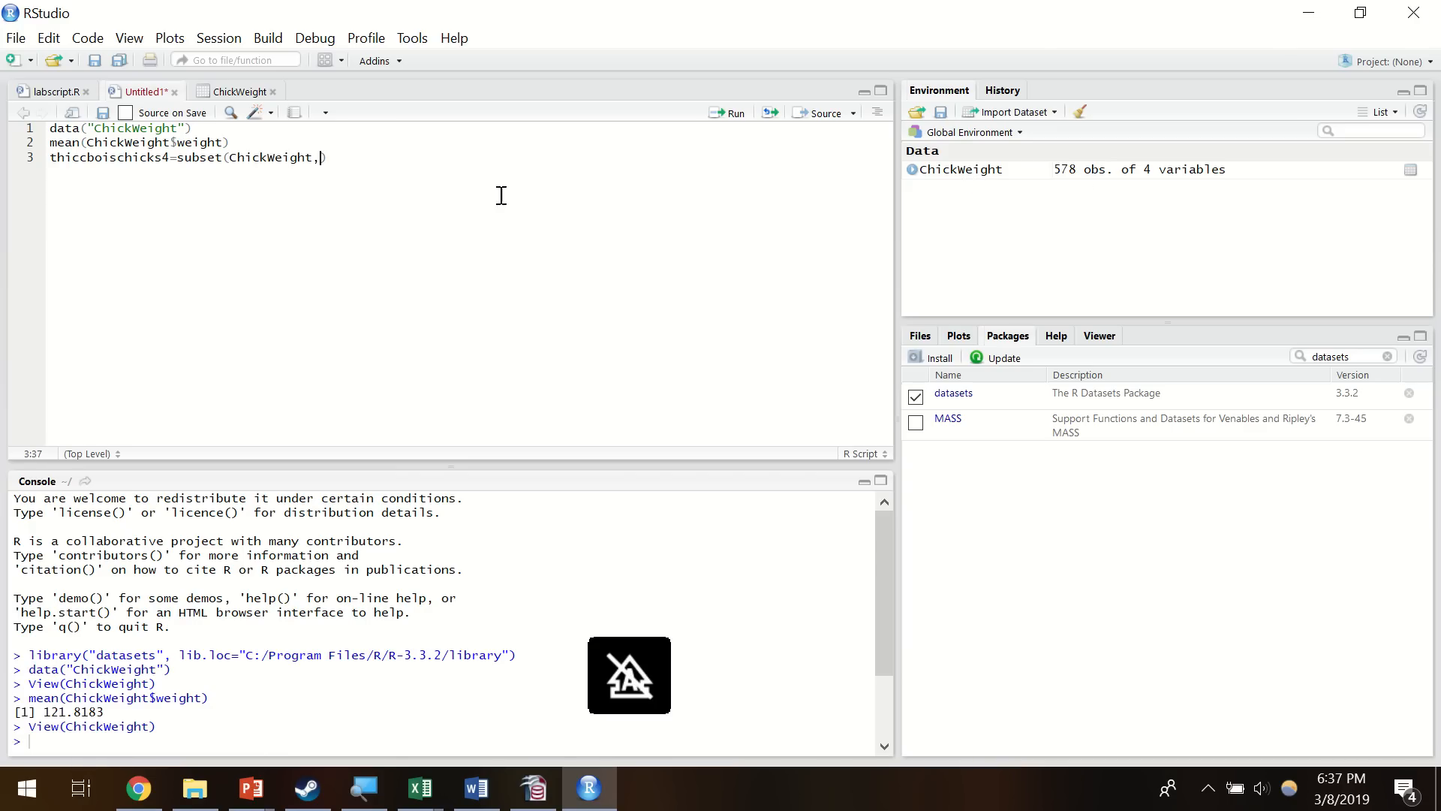
pyautogui.write(',')
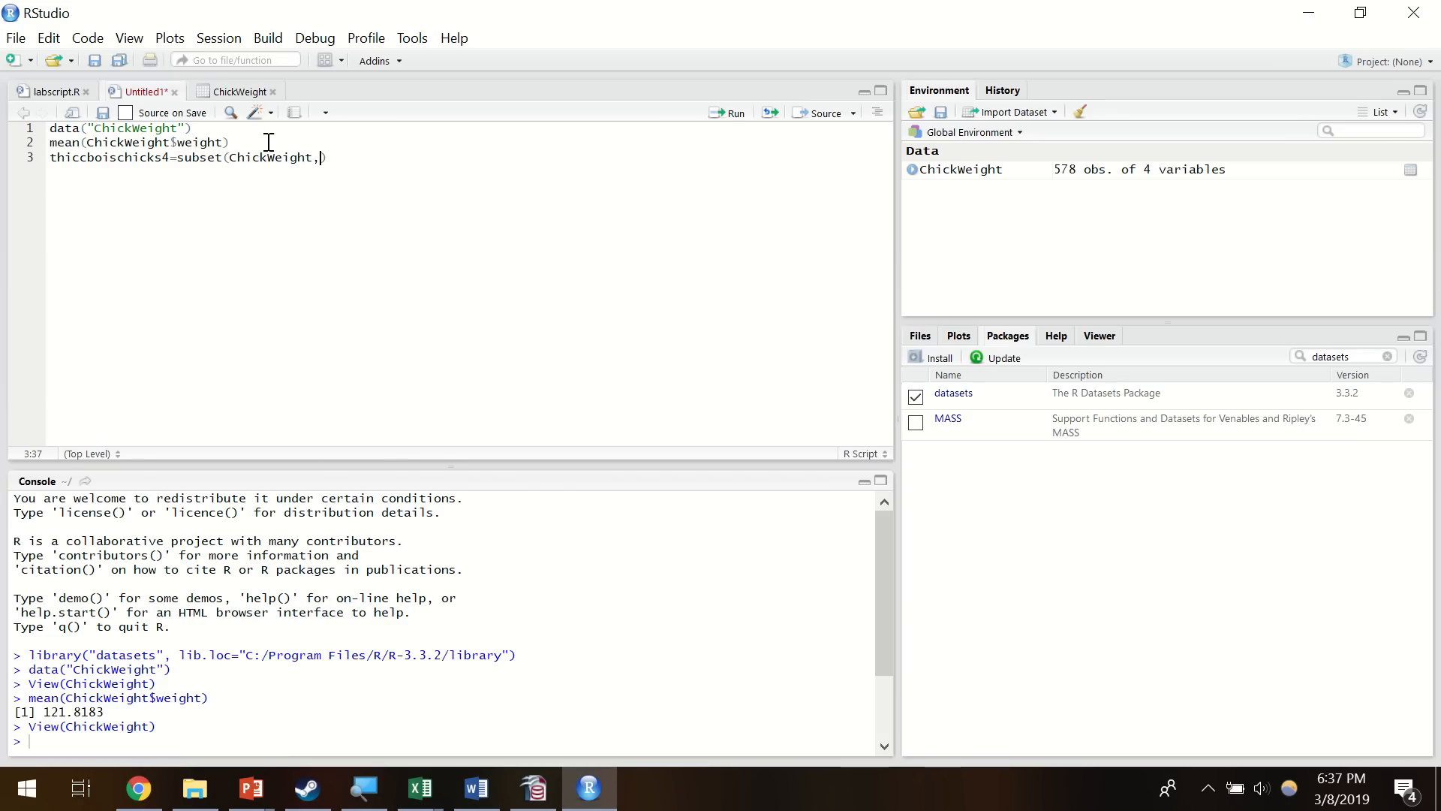
# - Check the column names and Diet values in the ChickWeight data table, and return to the untitled script
pyautogui.click(240, 91)
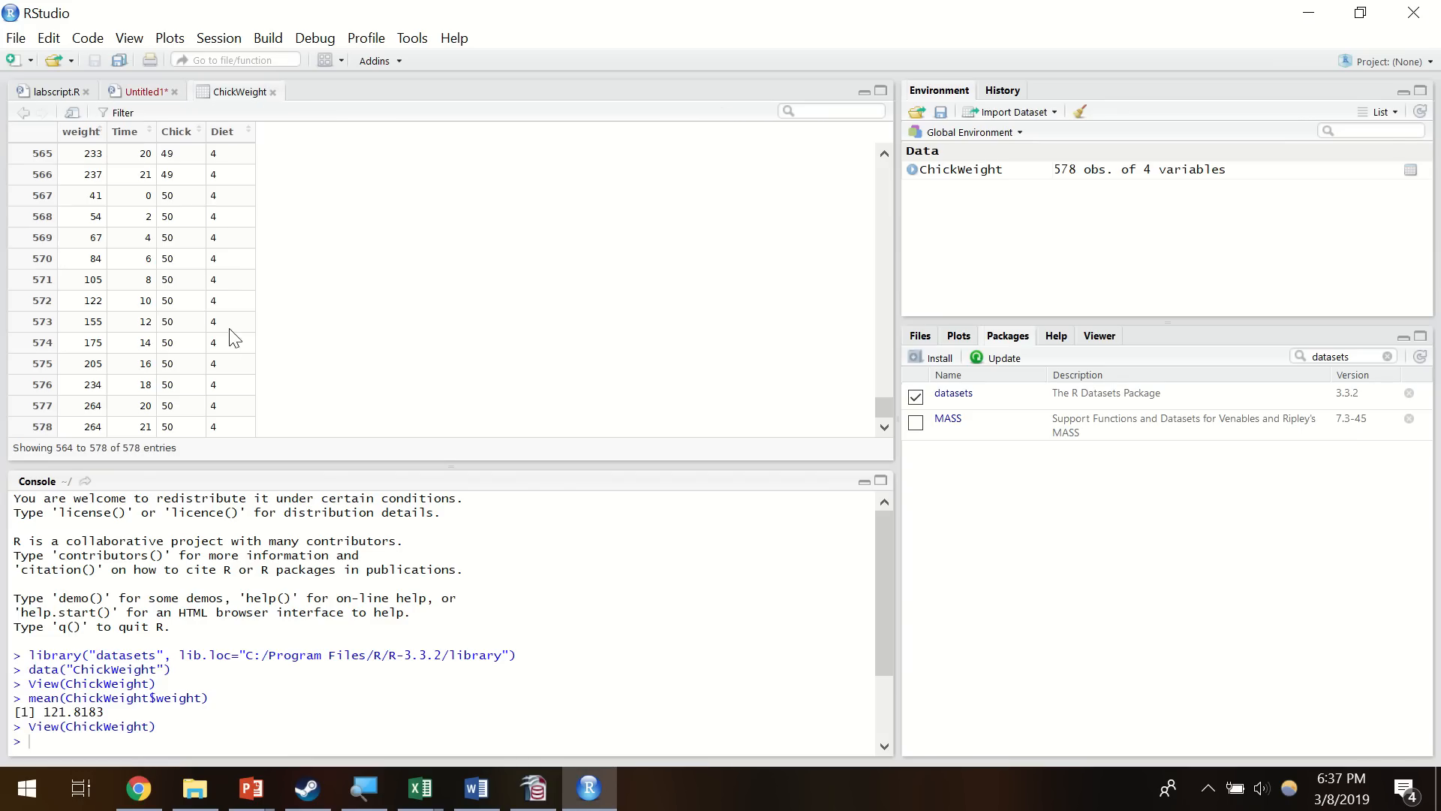
pyautogui.scroll(2, 228, 314)
pyautogui.scroll(7, 228, 314)
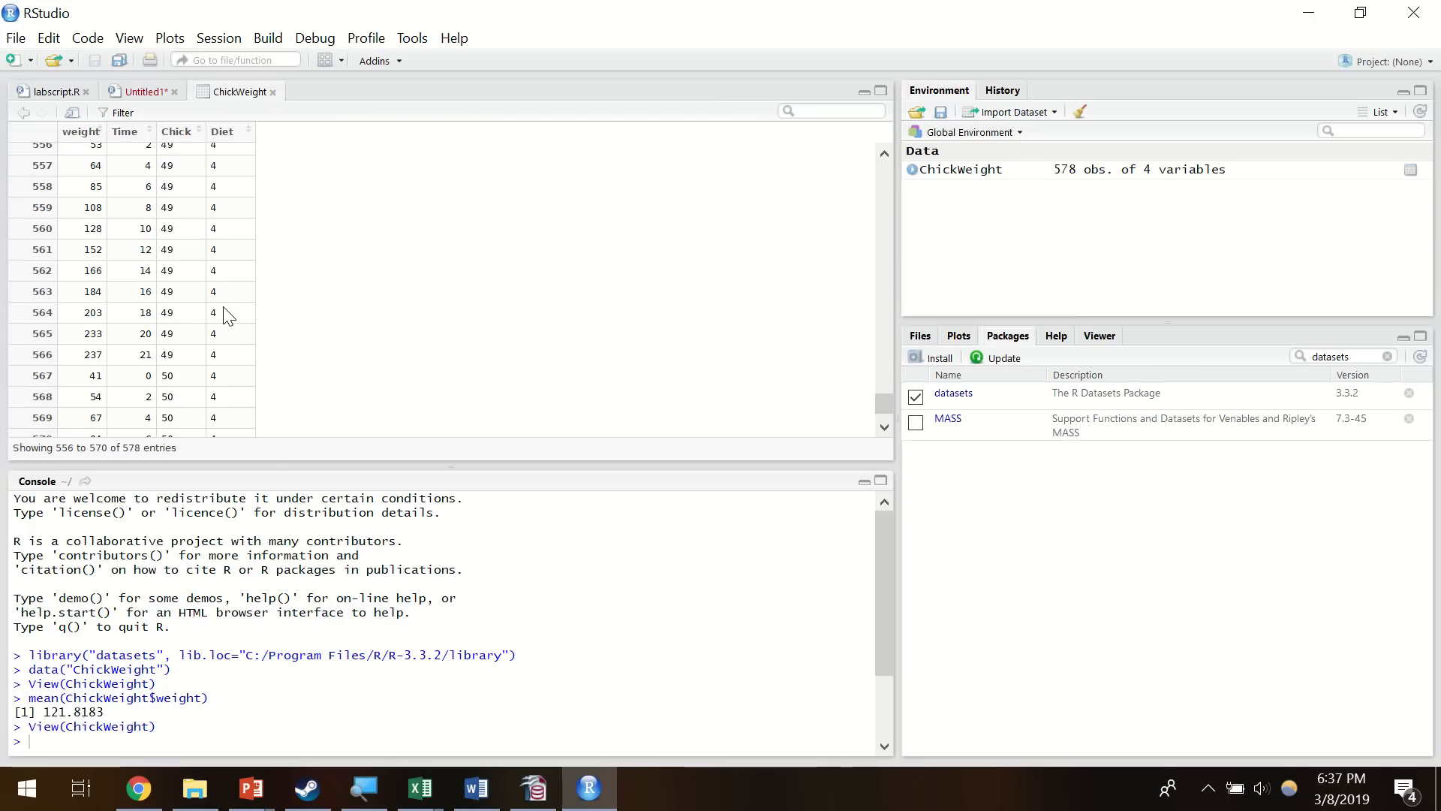
pyautogui.scroll(10, 227, 316)
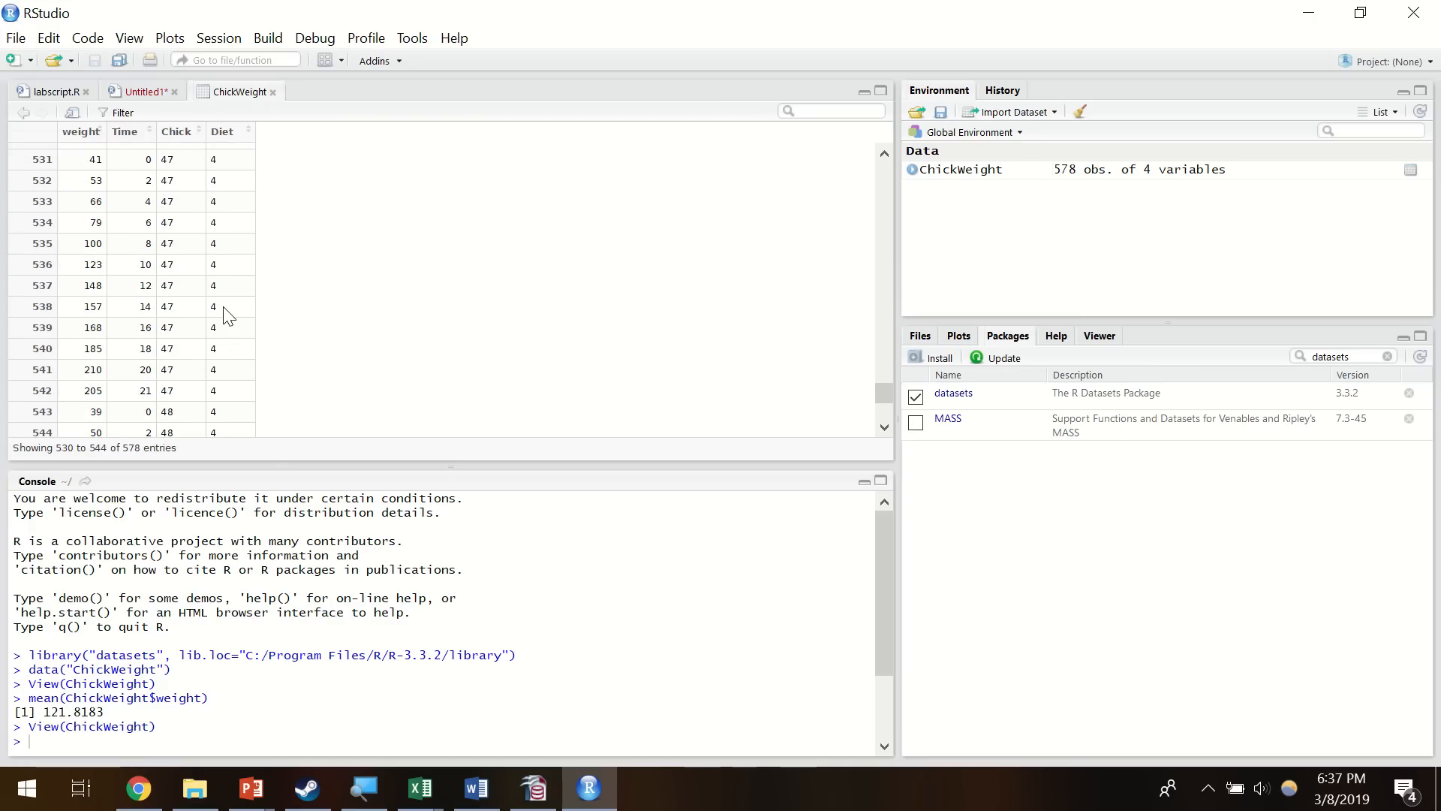
pyautogui.scroll(9, 227, 315)
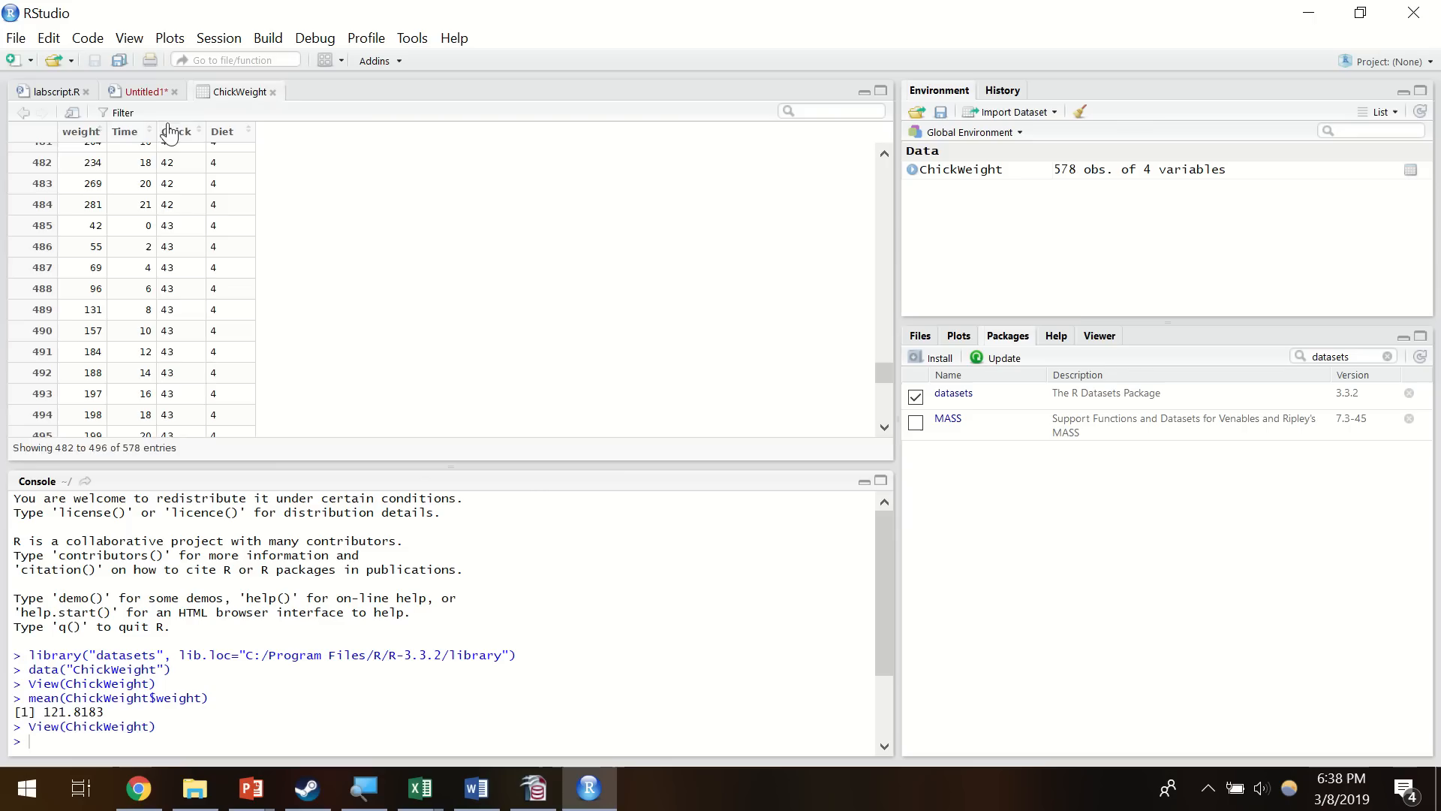
pyautogui.click(143, 91)
pyautogui.click(229, 93)
pyautogui.click(142, 95)
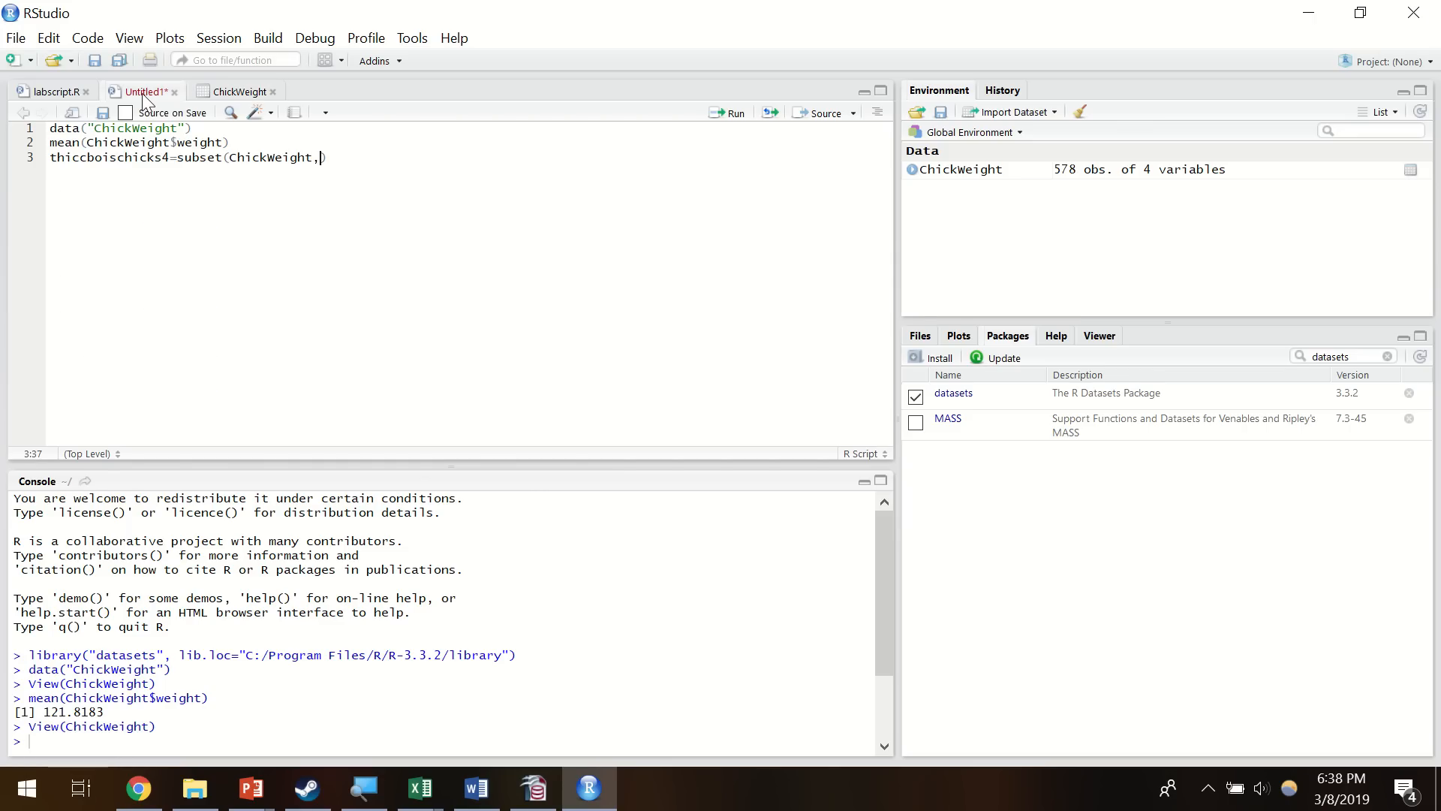
# - Complete the subset call with the condition Diet==4 and run the thiccboischicks4 line
pyautogui.write('Diet')
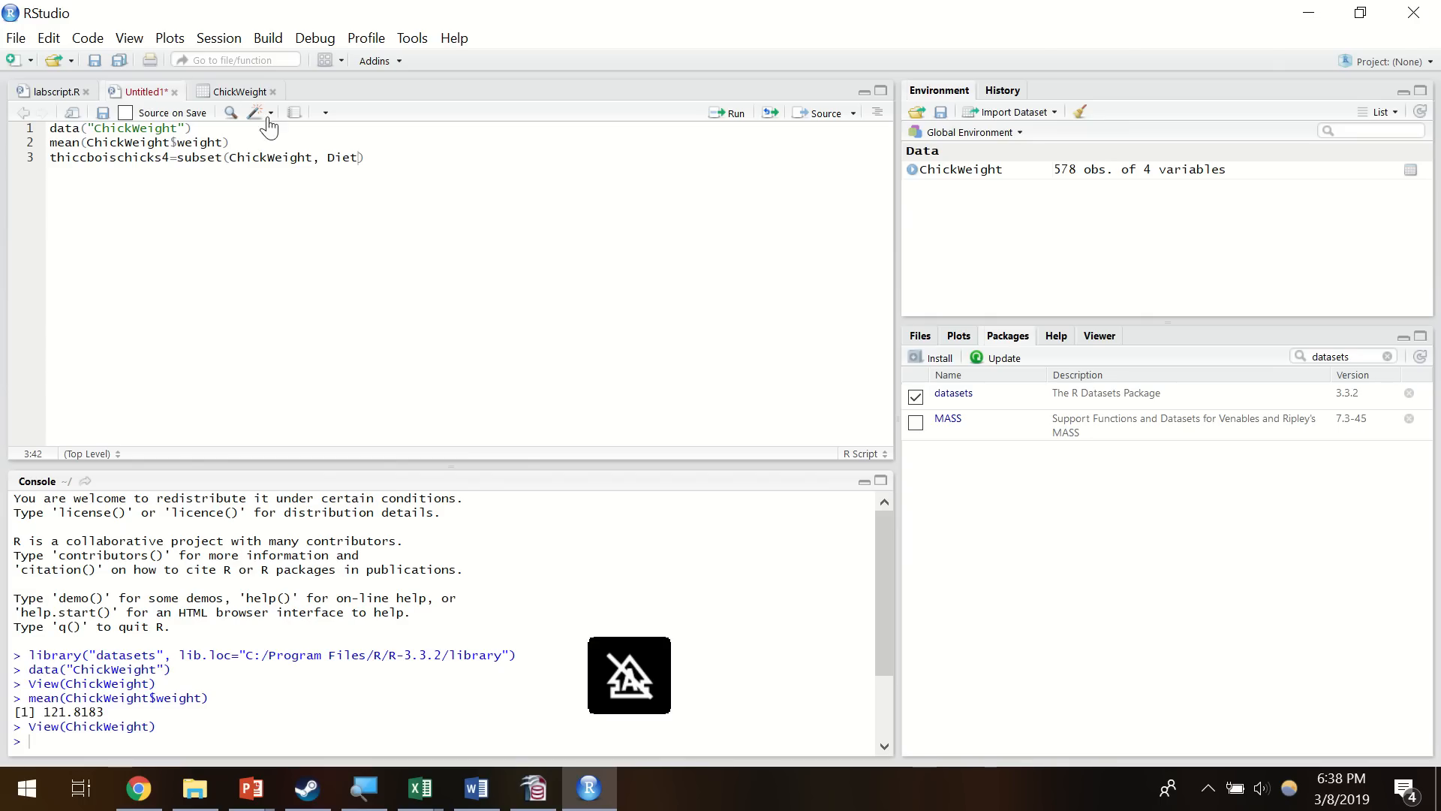
pyautogui.click(247, 92)
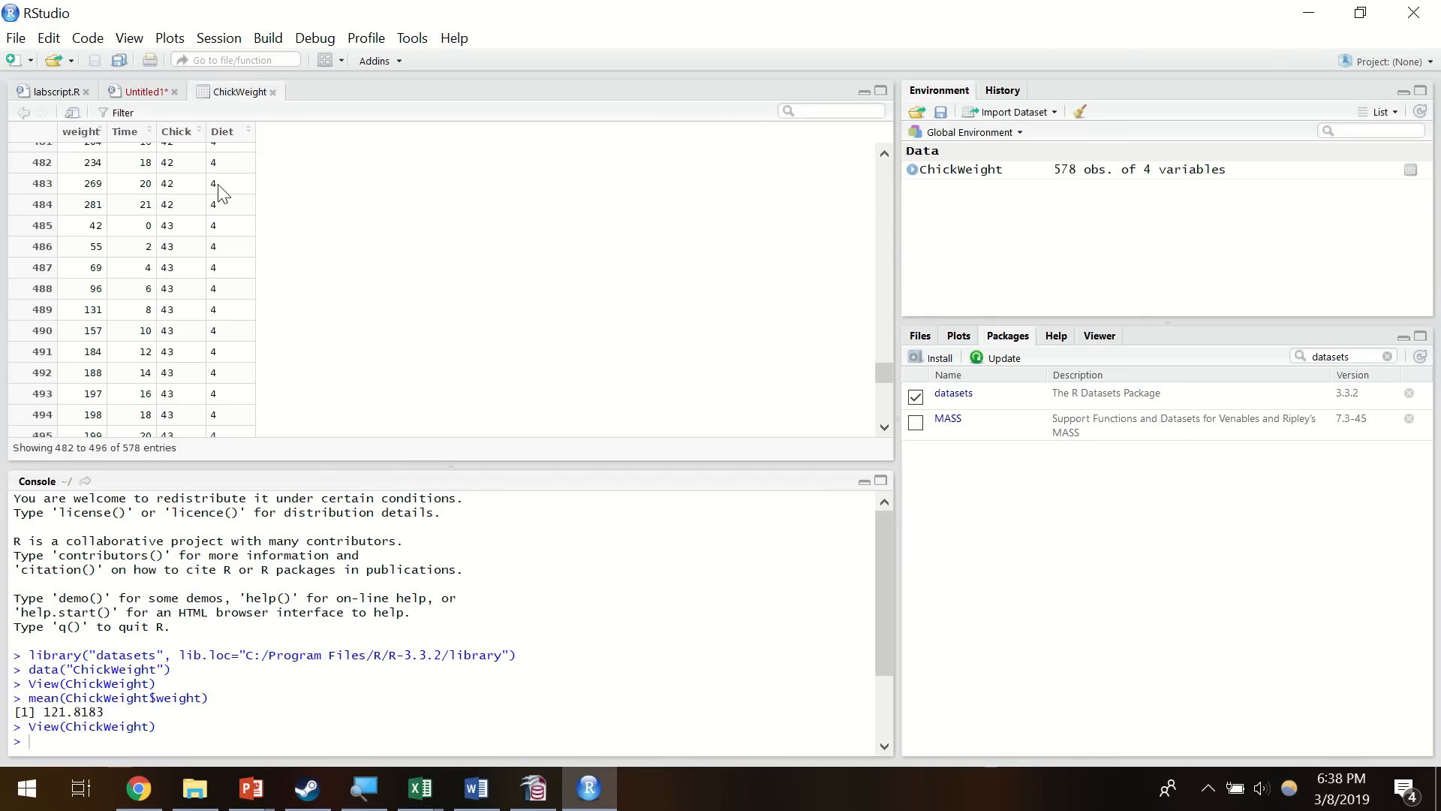
pyautogui.click(145, 94)
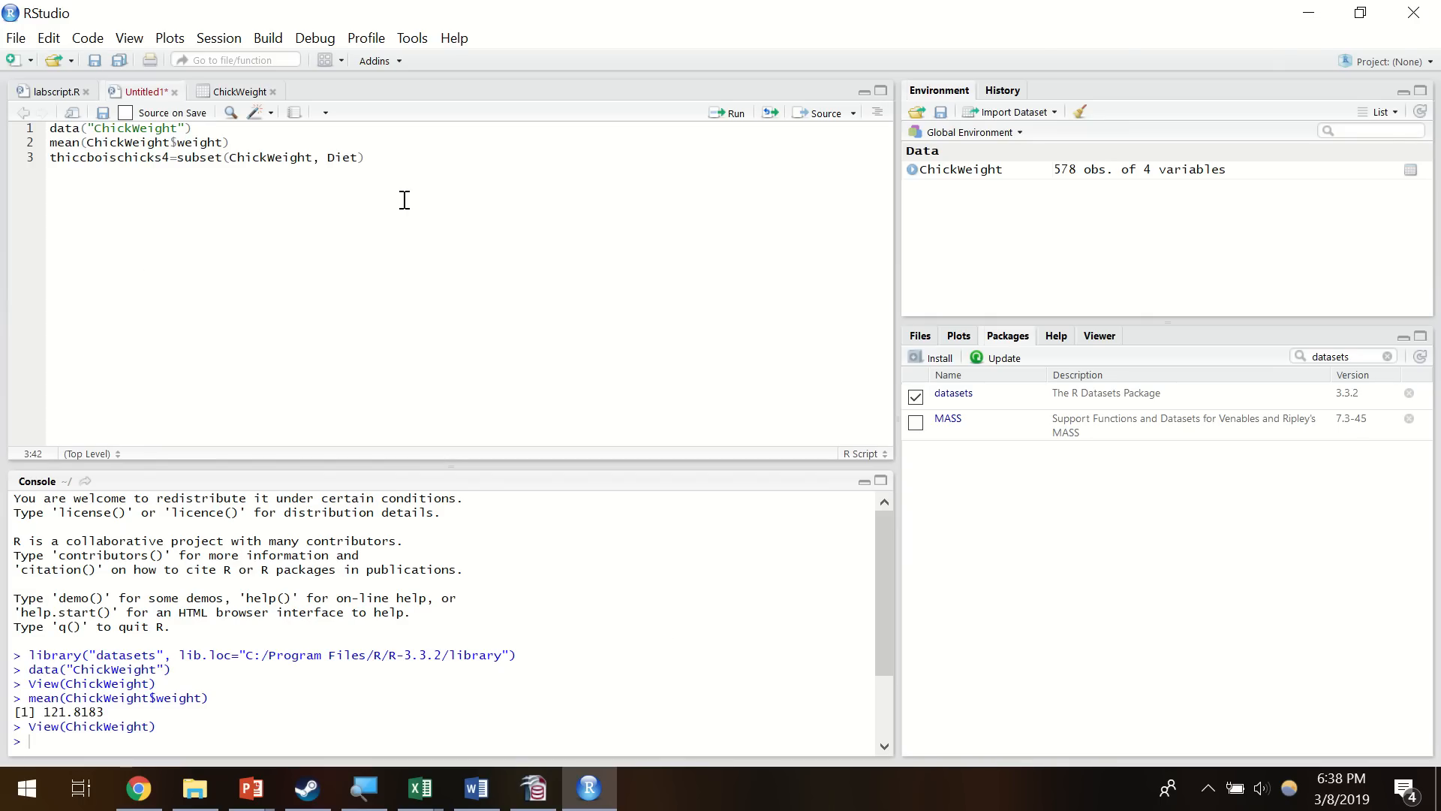
pyautogui.click(406, 156)
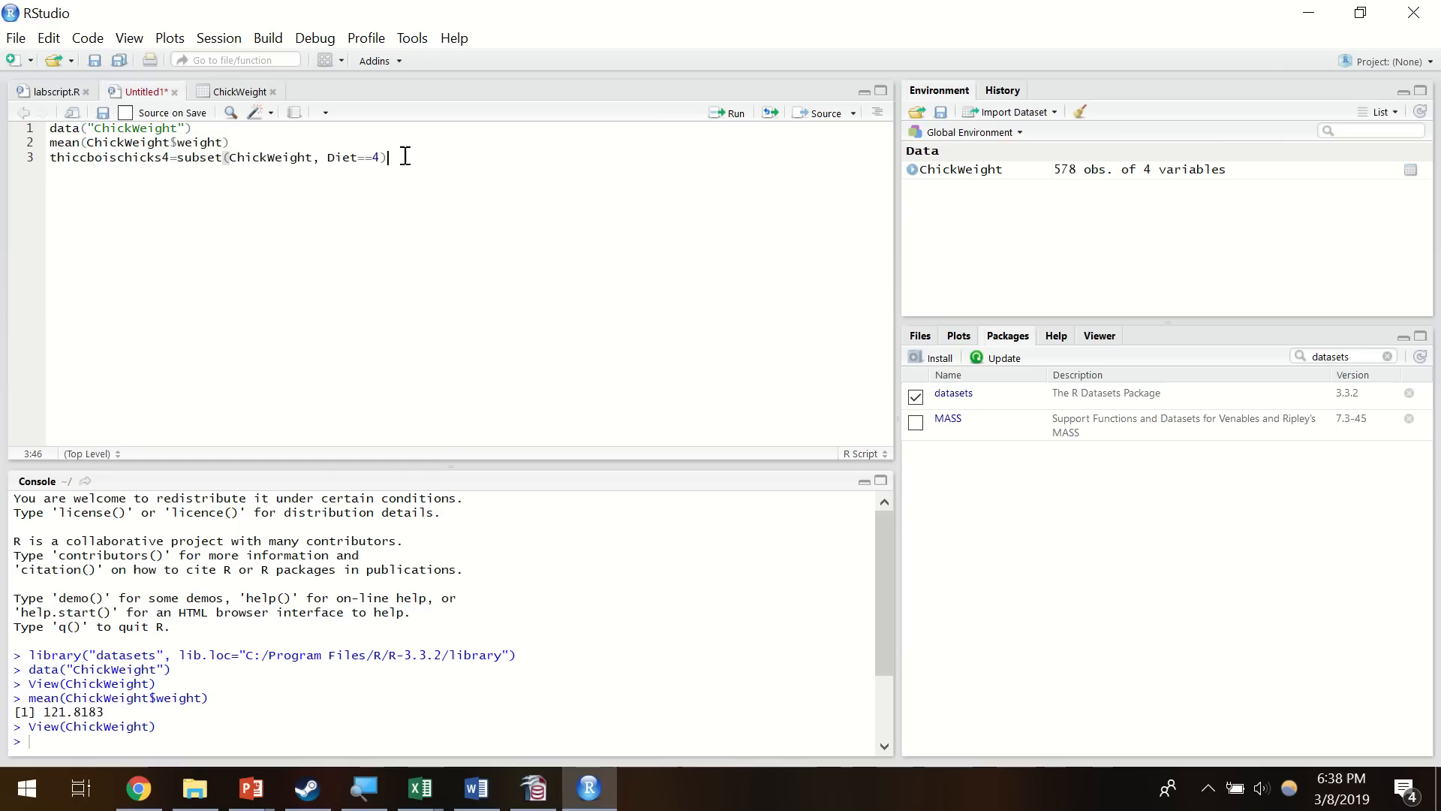
pyautogui.hotkey('ctrl', 'Return')
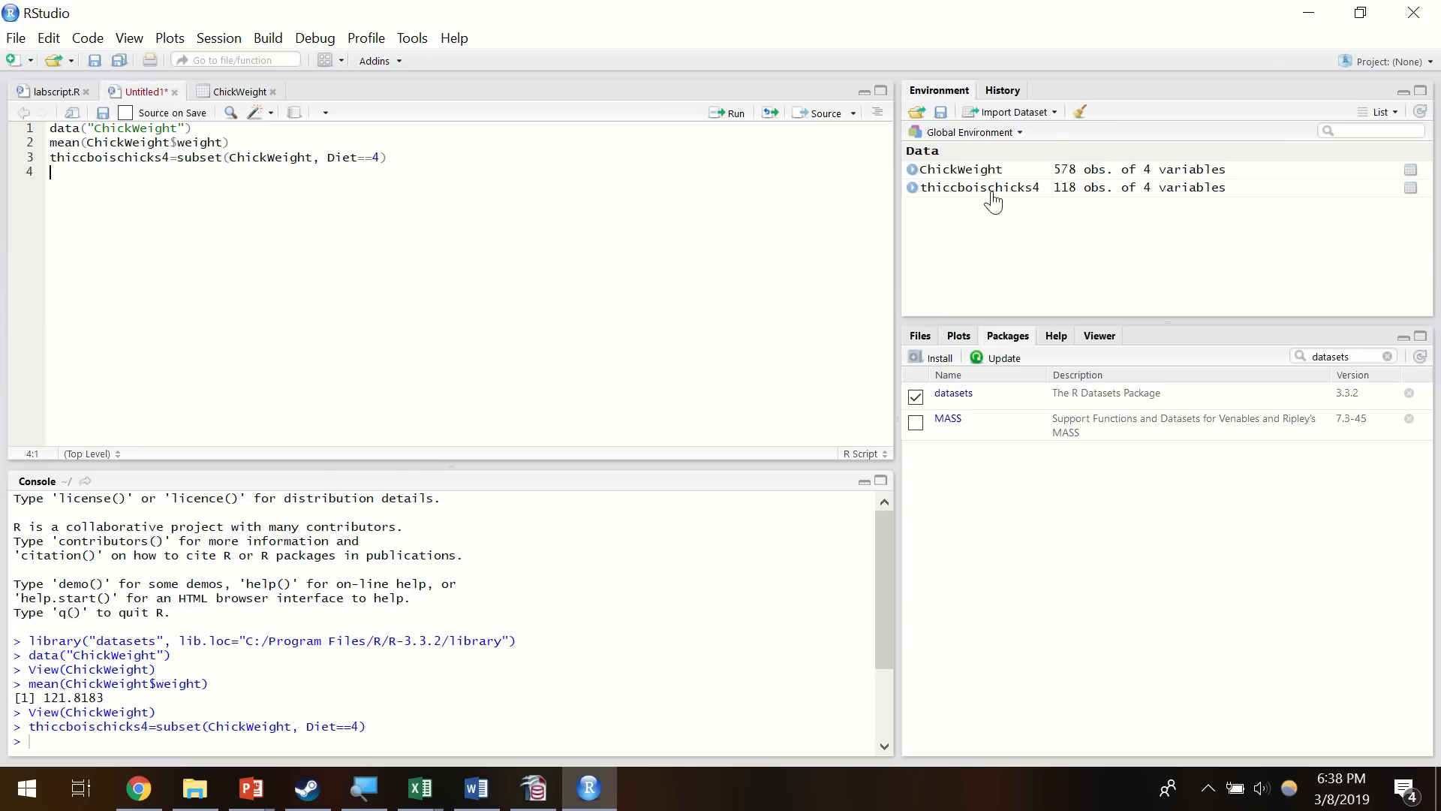
# - View the rows of the thiccboischicks4 subset and reopen the full ChickWeight data table
pyautogui.click(1017, 193)
pyautogui.scroll(-20, 210, 194)
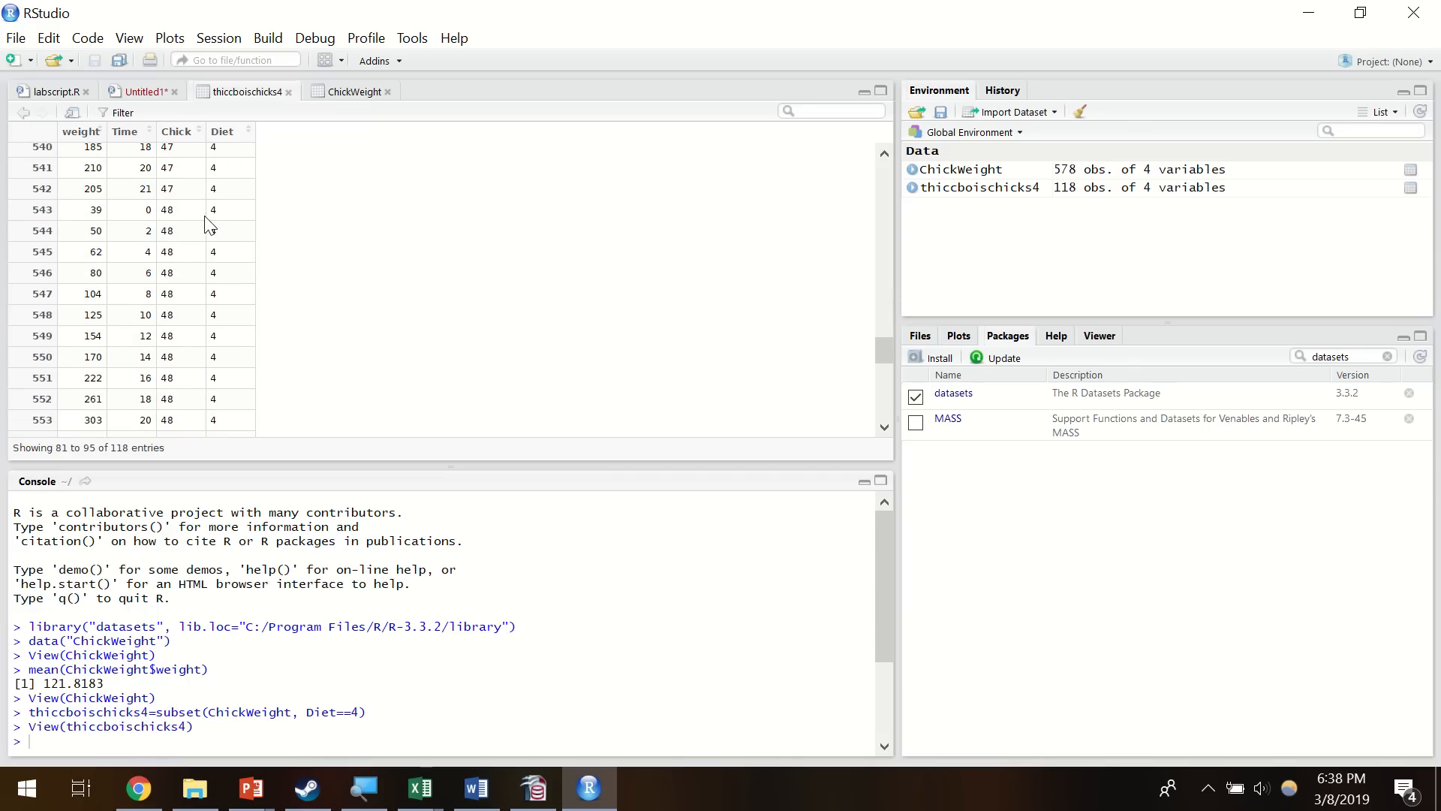
pyautogui.click(151, 92)
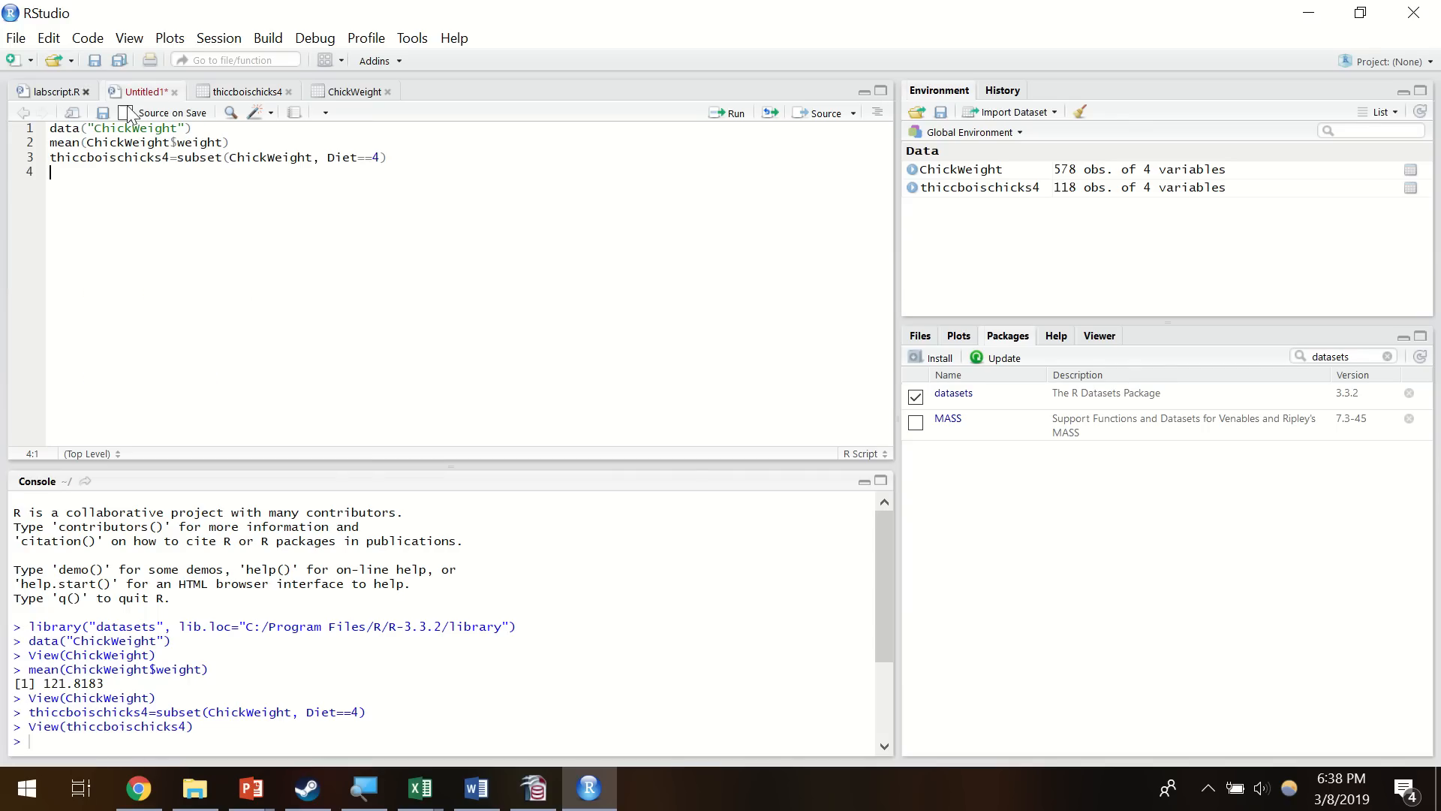
pyautogui.click(961, 172)
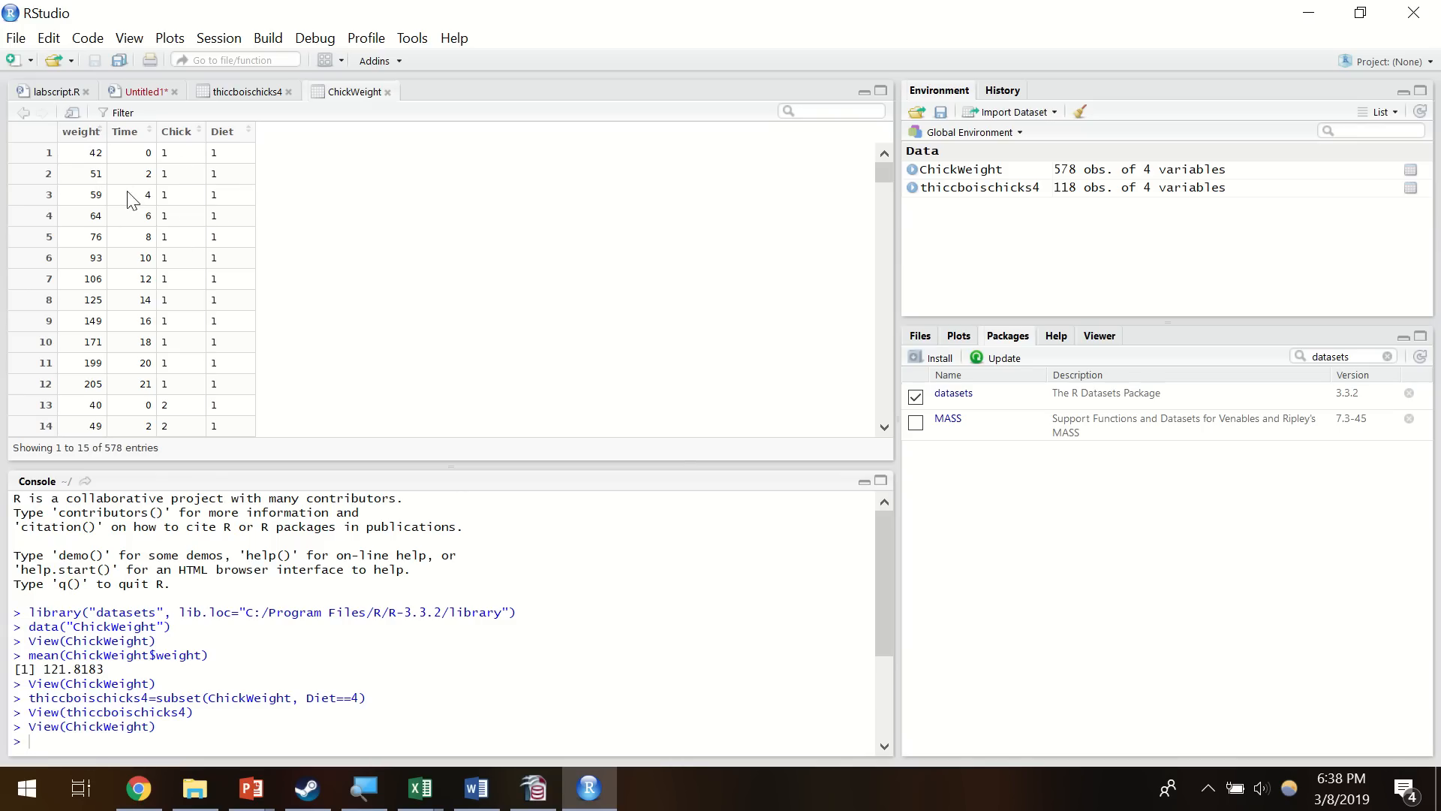
# - Examine the AfricaSubset example in labscript.R, including its source table, Continent field and quoted "Africa" criterion
pyautogui.click(53, 91)
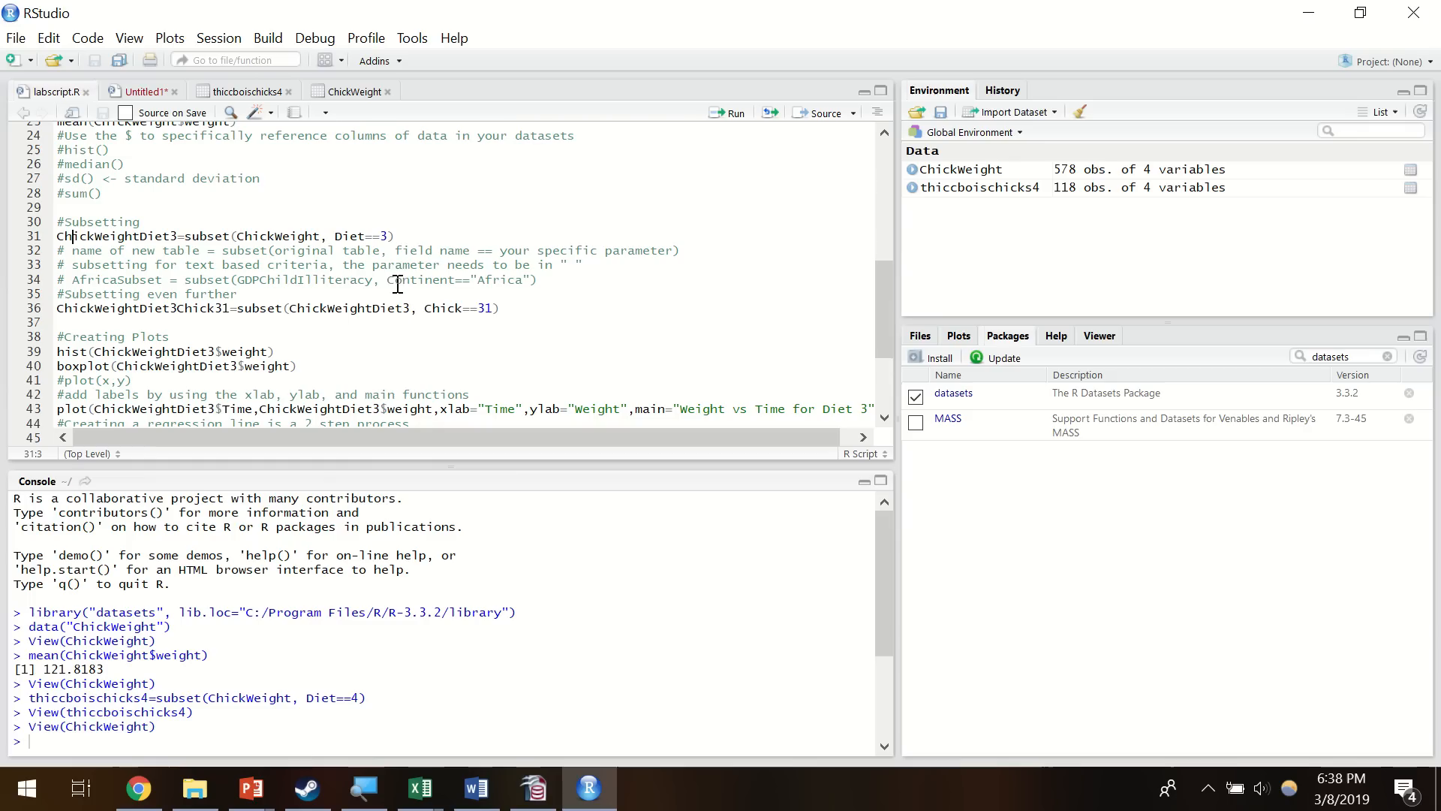
pyautogui.moveTo(388, 283); pyautogui.dragTo(455, 283)
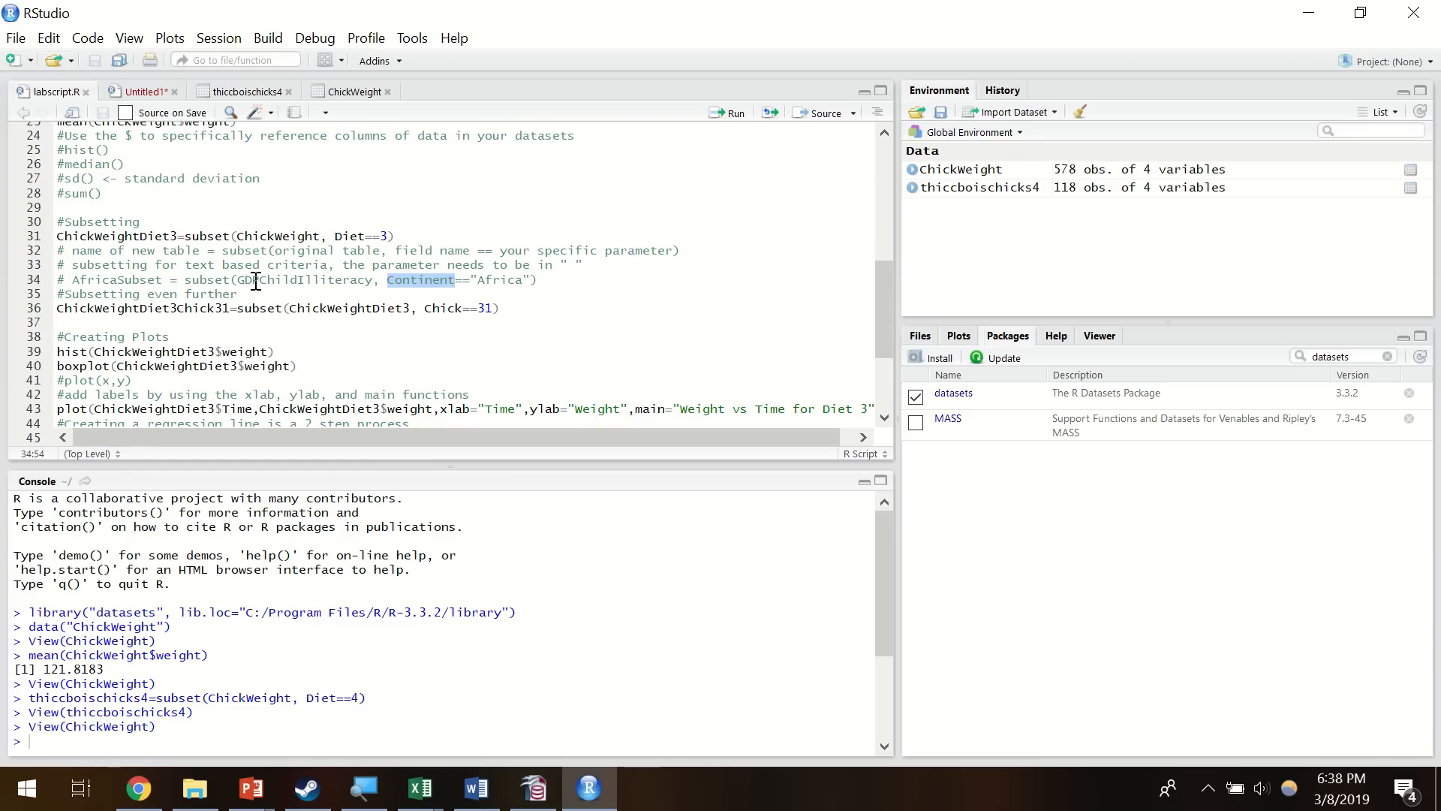
pyautogui.moveTo(239, 281); pyautogui.dragTo(457, 283)
pyautogui.moveTo(479, 282); pyautogui.dragTo(526, 285)
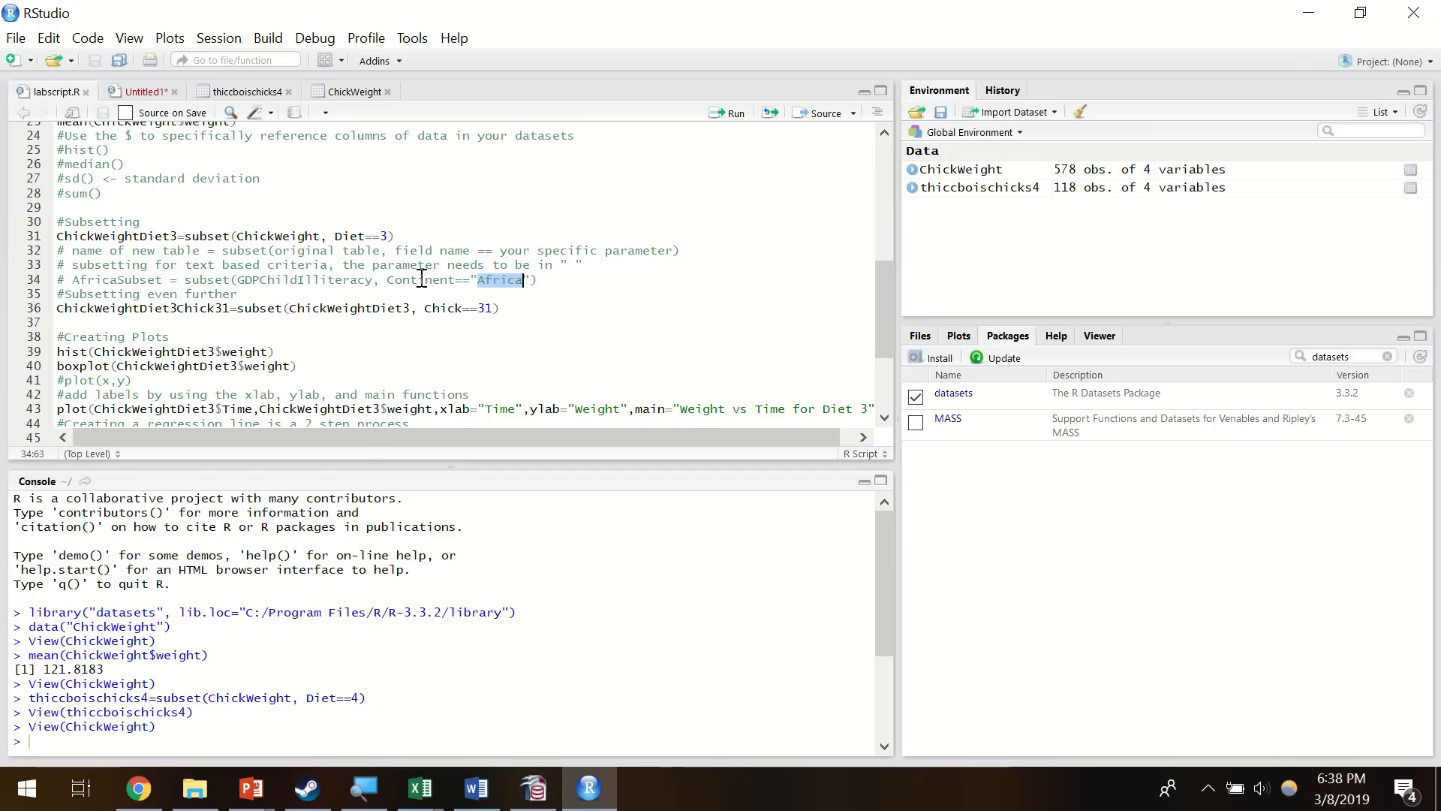
pyautogui.moveTo(391, 280); pyautogui.dragTo(458, 282)
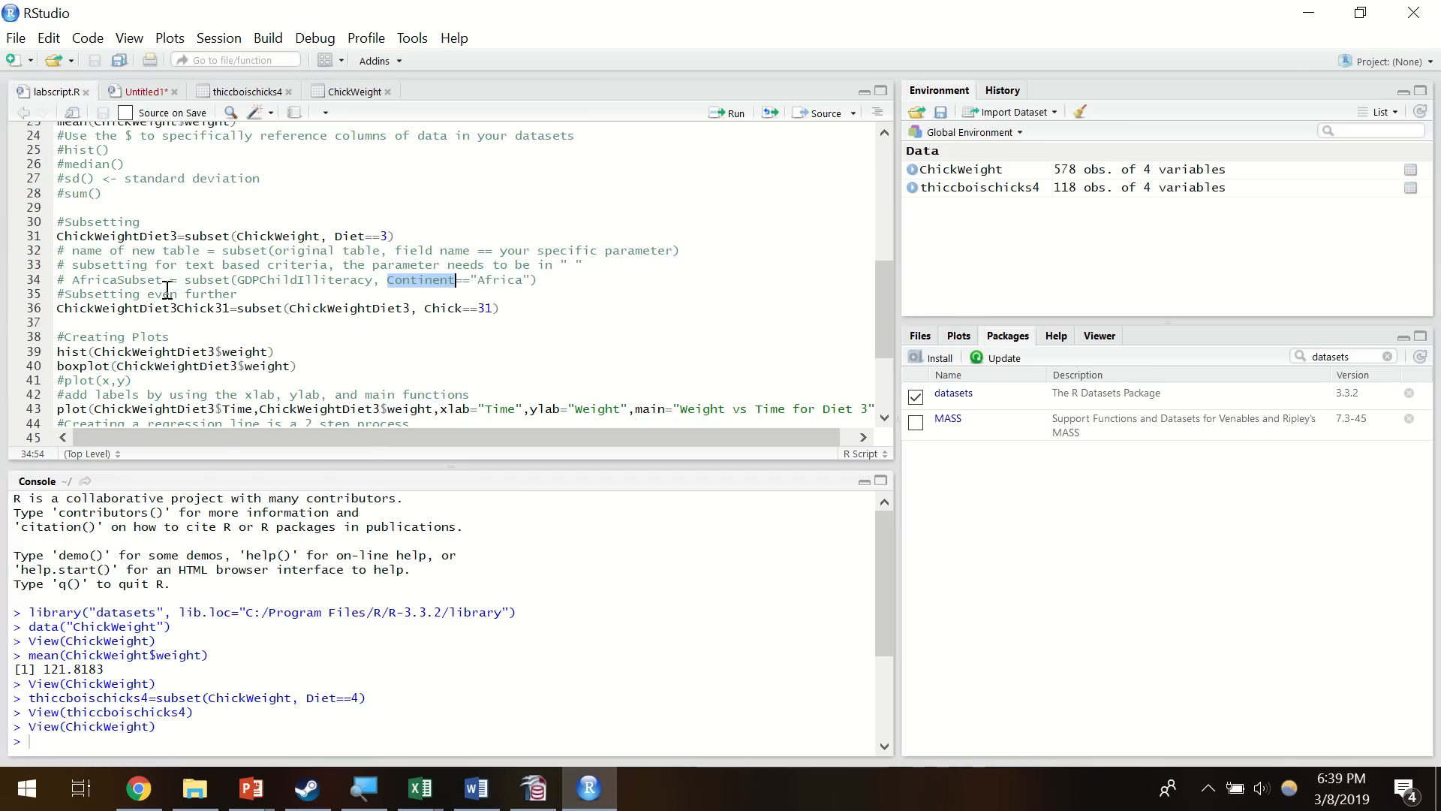
pyautogui.moveTo(76, 281); pyautogui.dragTo(165, 281)
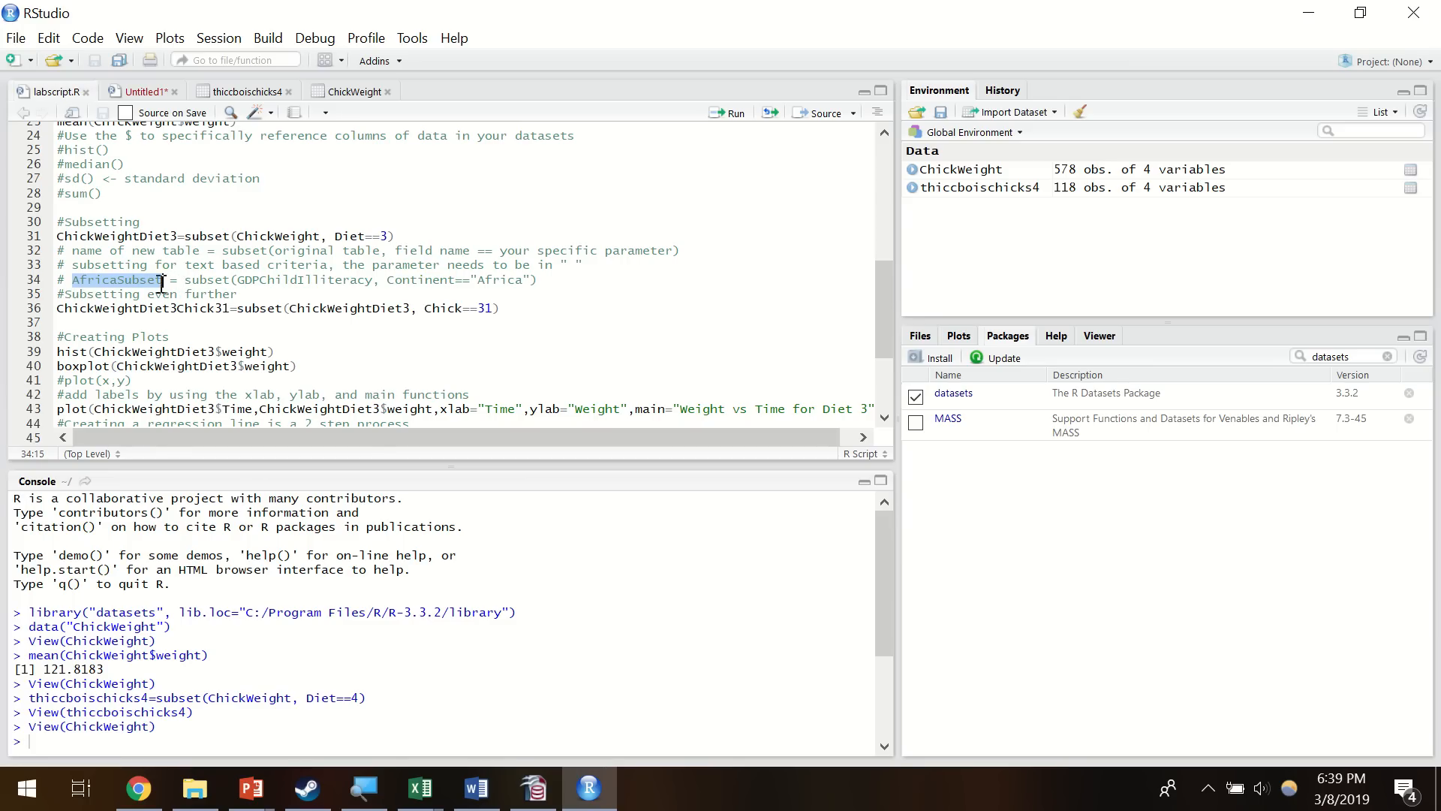
pyautogui.moveTo(185, 283); pyautogui.dragTo(529, 281)
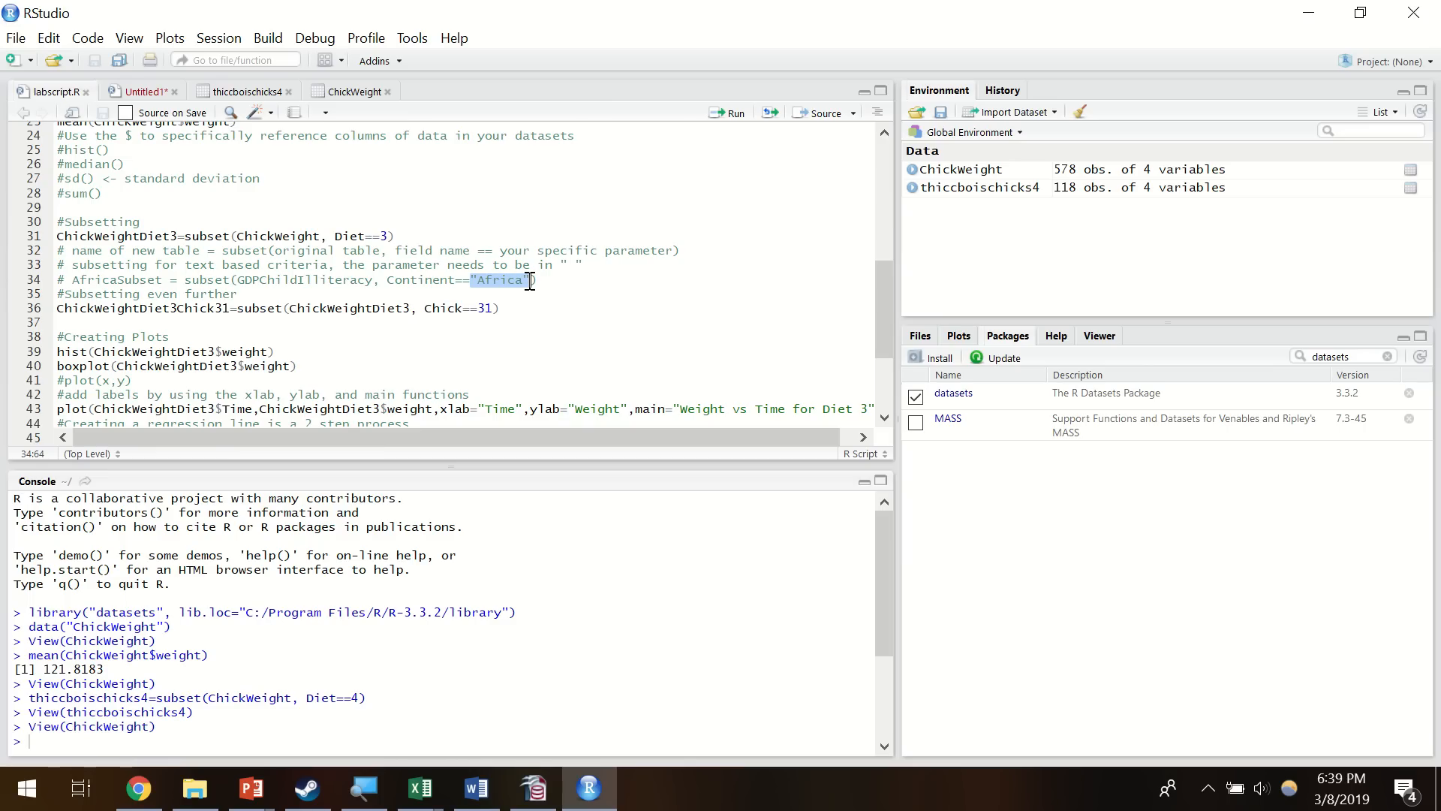
pyautogui.click(532, 290)
# - Examine the regression line notes in labscript.R, focusing on the lm(y~x) syntax comment
pyautogui.scroll(-2, 315, 308)
pyautogui.scroll(-2, 315, 308)
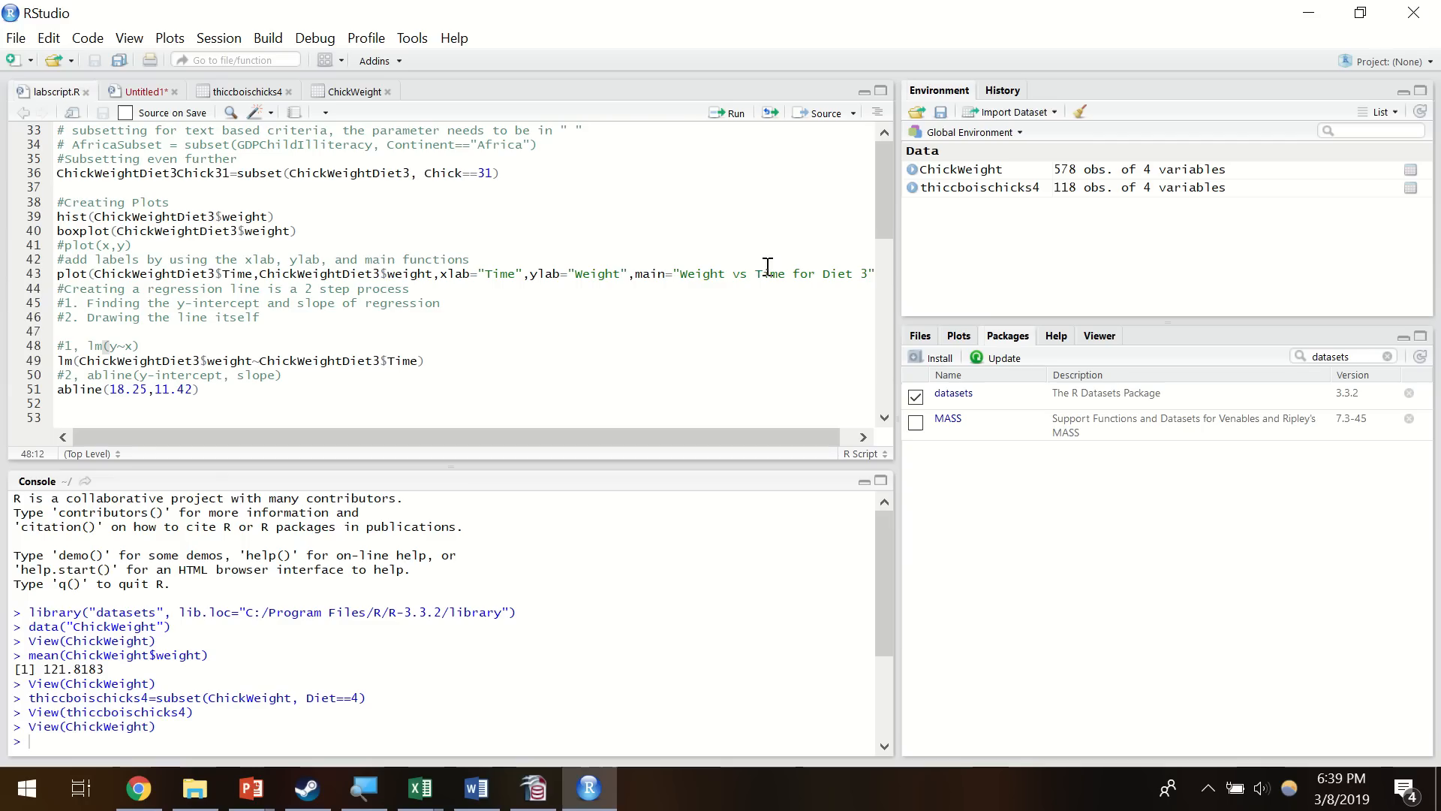
pyautogui.click(88, 346)
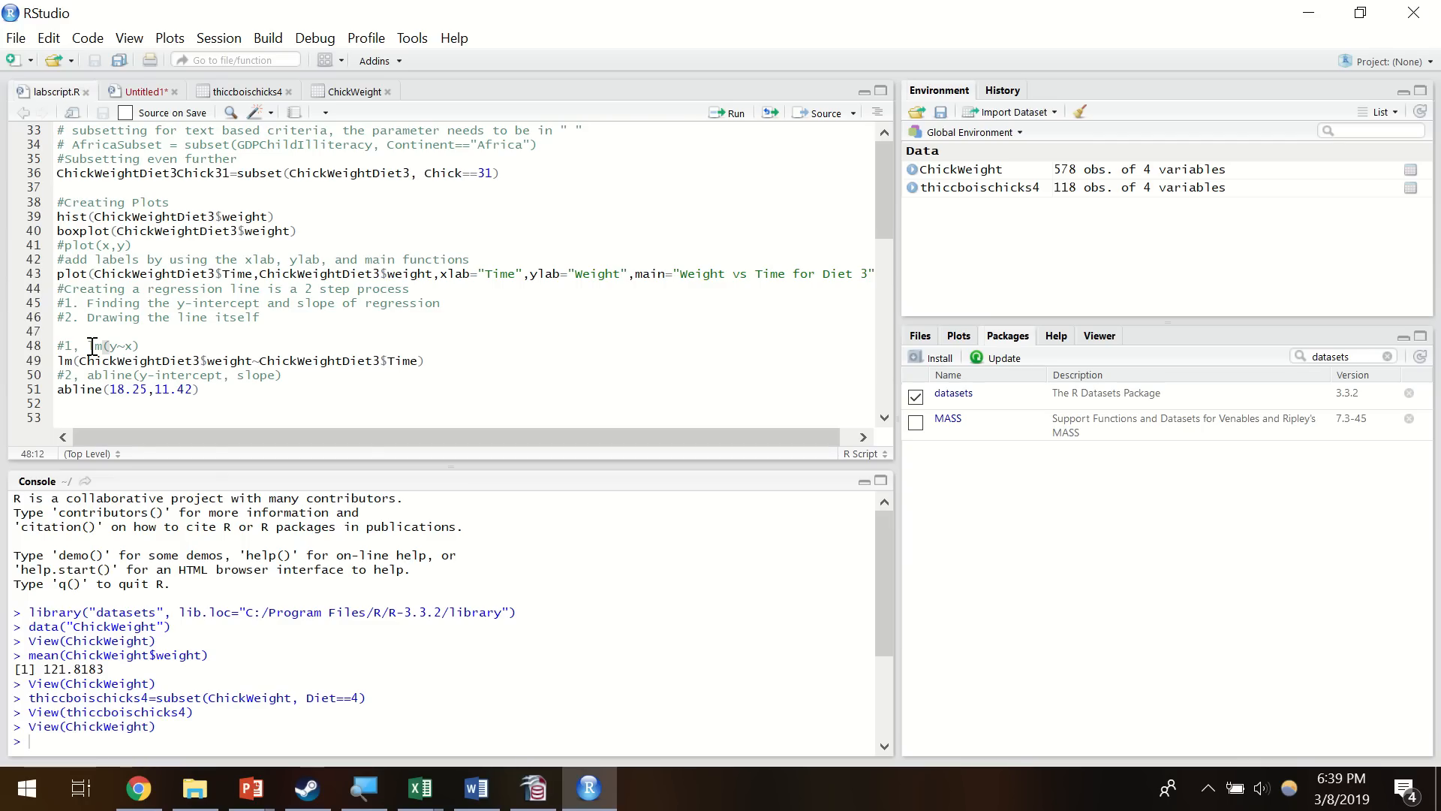
pyautogui.moveTo(89, 346); pyautogui.dragTo(103, 346)
pyautogui.click(153, 348)
pyautogui.moveTo(92, 376); pyautogui.dragTo(130, 370)
# - Examine how lm(ChickWeightDiet3$weight~ChickWeightDiet3$Time) fills the y and x parts of lm(y~x)
pyautogui.click(80, 365)
pyautogui.moveTo(80, 364); pyautogui.dragTo(252, 362)
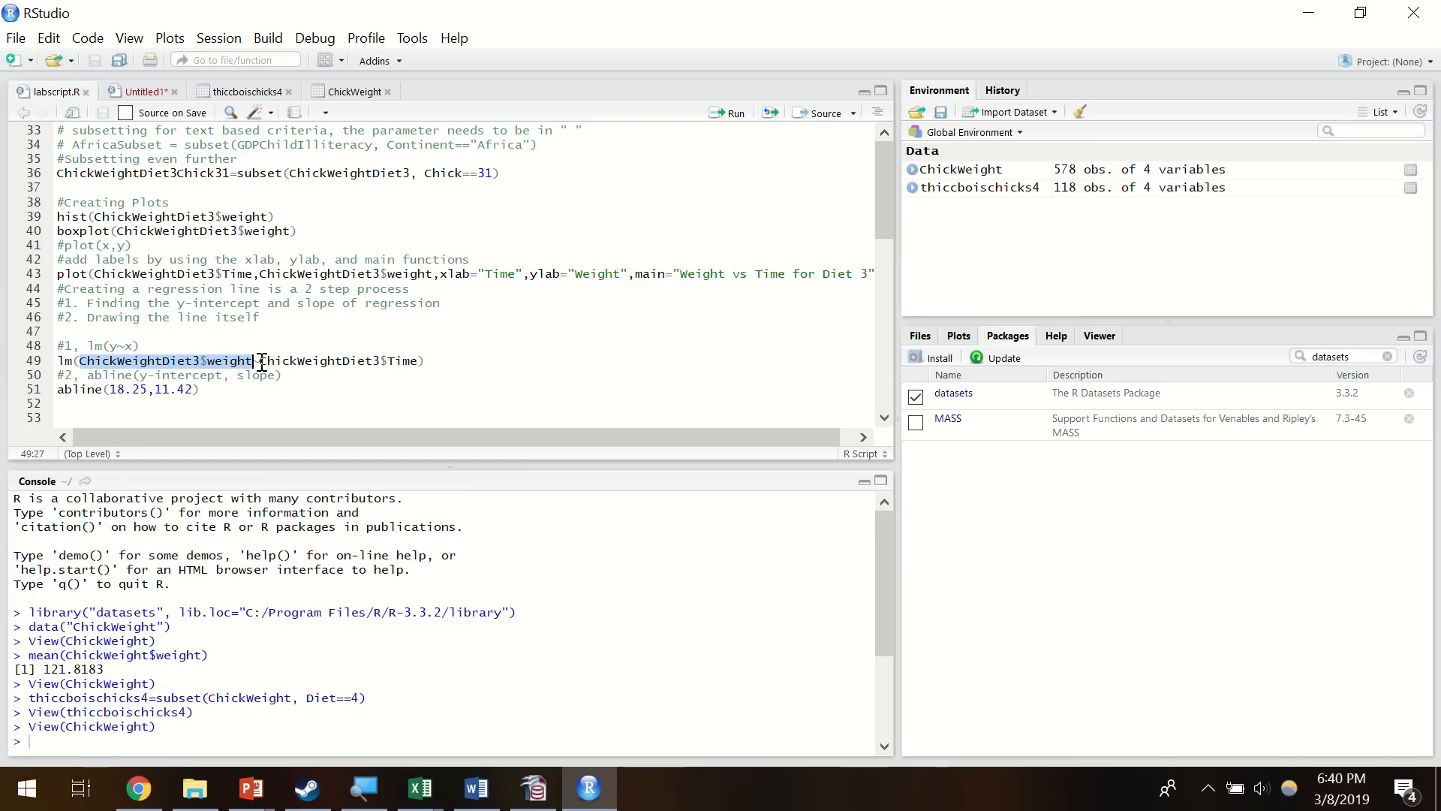
pyautogui.click(258, 362)
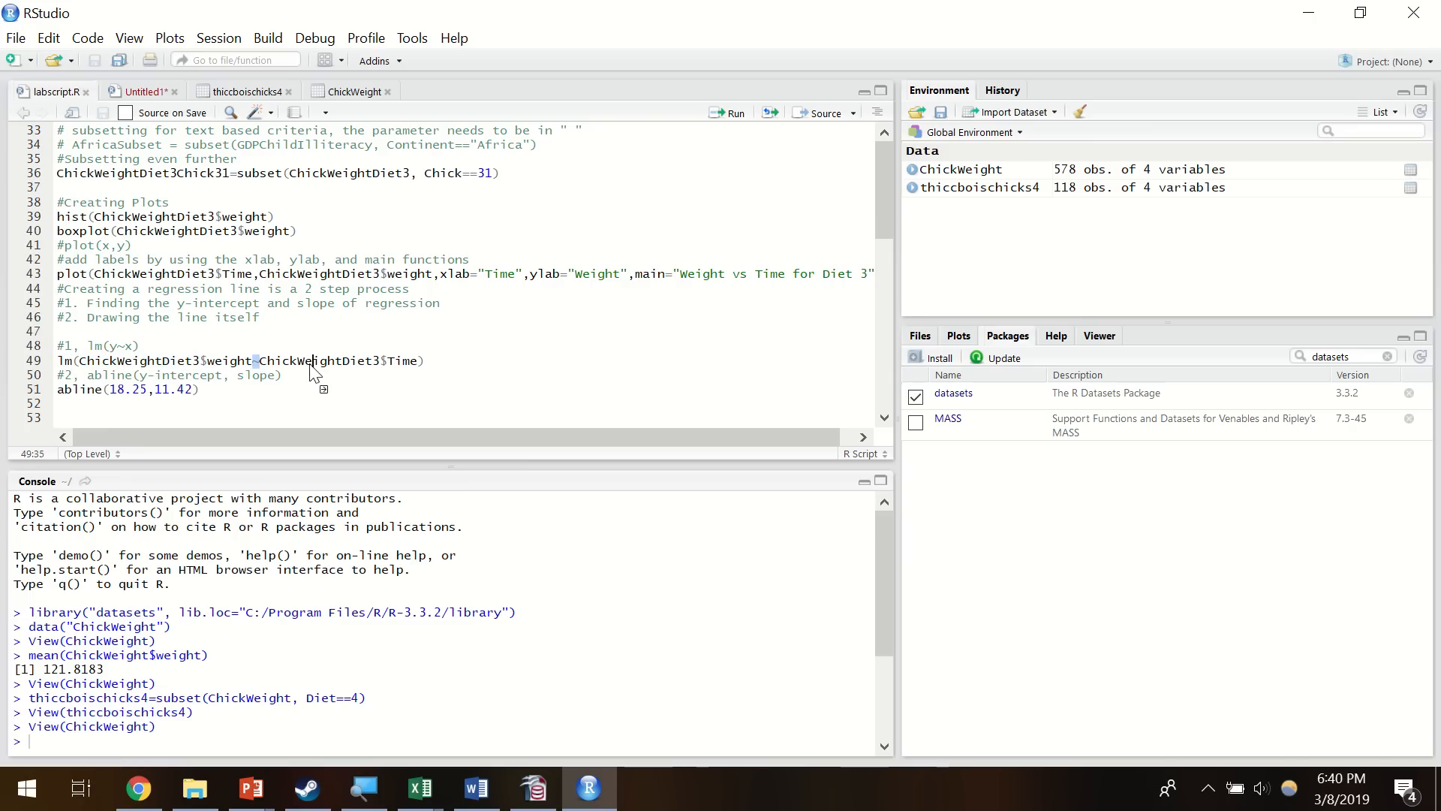
pyautogui.click(262, 365)
pyautogui.moveTo(262, 364); pyautogui.dragTo(415, 364)
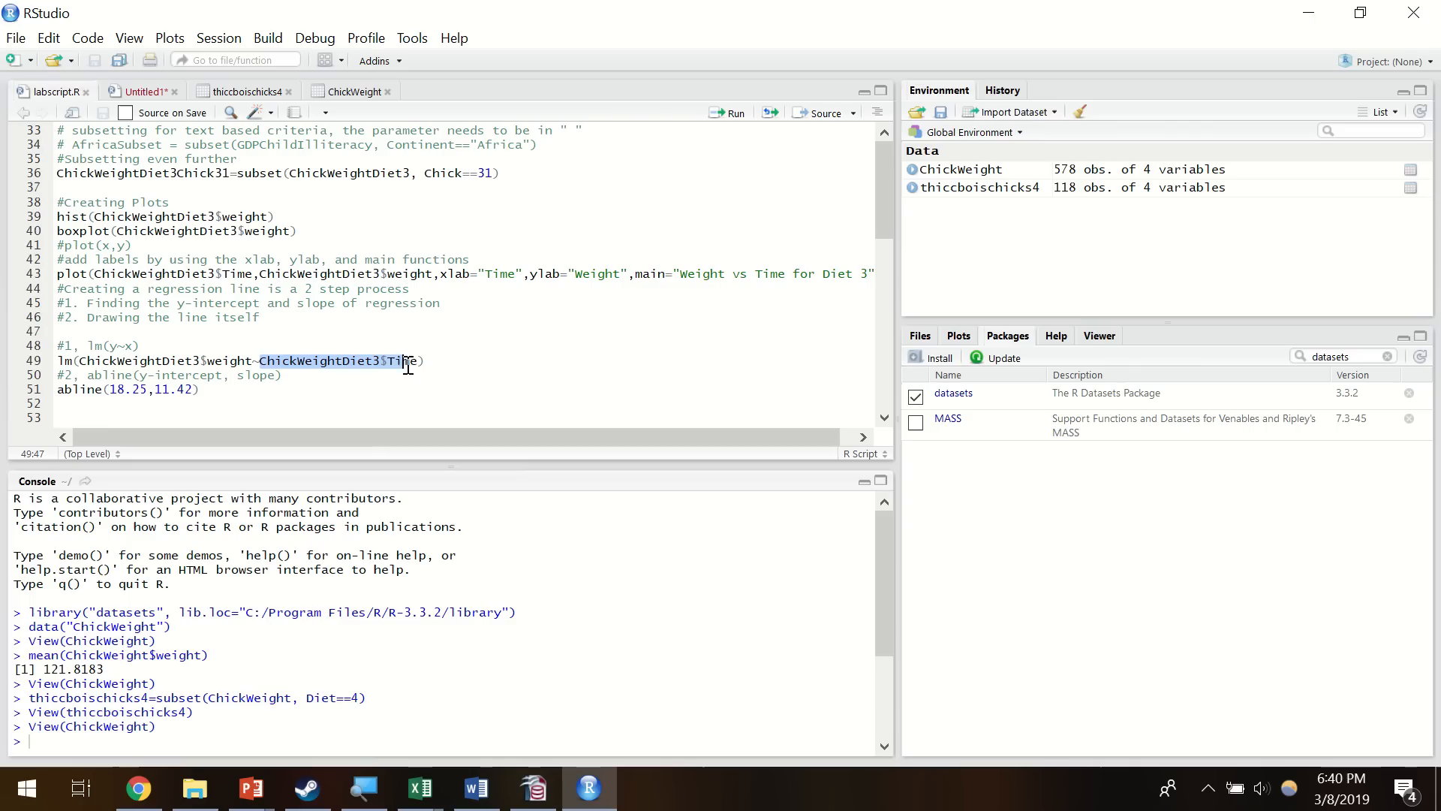
pyautogui.click(78, 360)
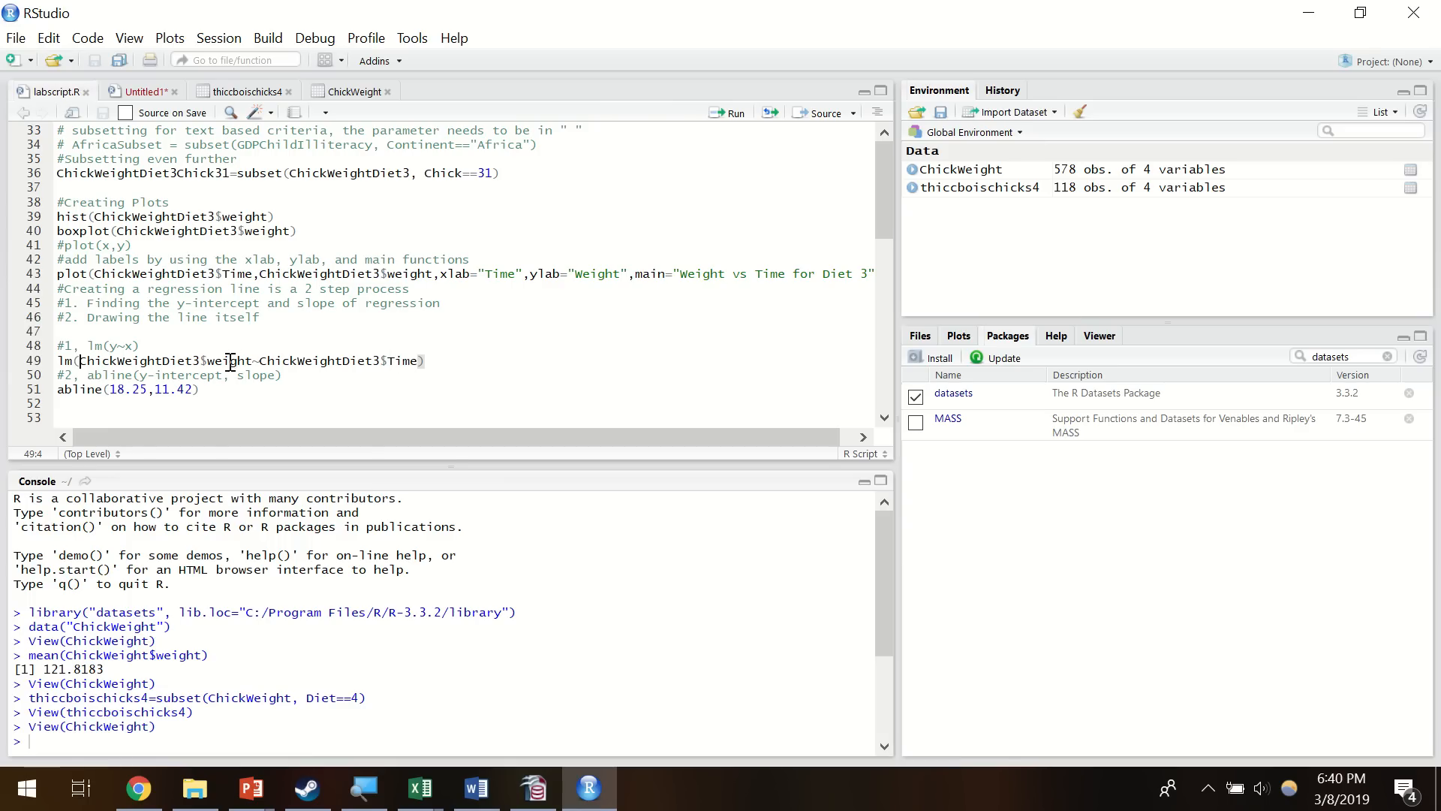
pyautogui.click(163, 362)
pyautogui.moveTo(87, 346); pyautogui.dragTo(148, 346)
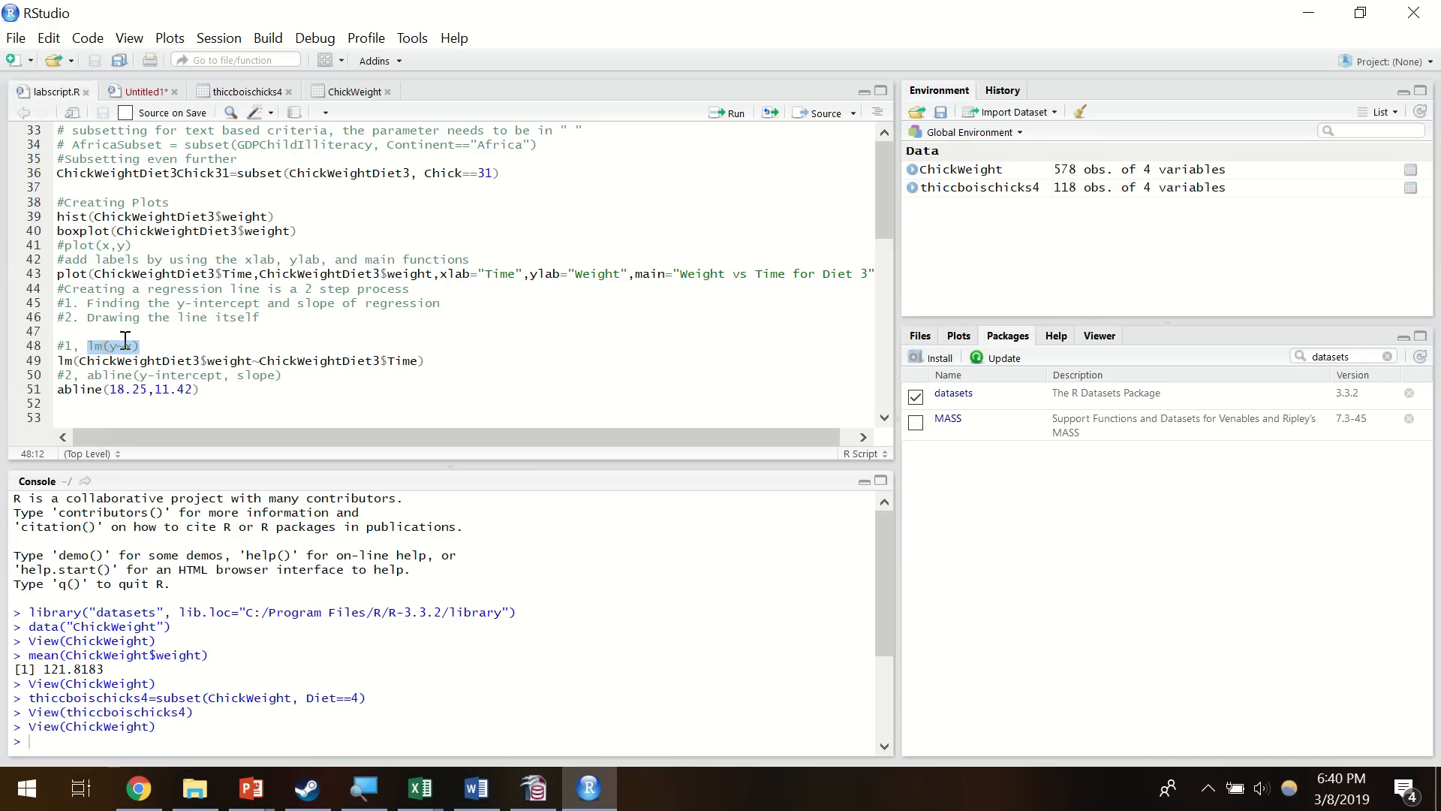
pyautogui.click(211, 332)
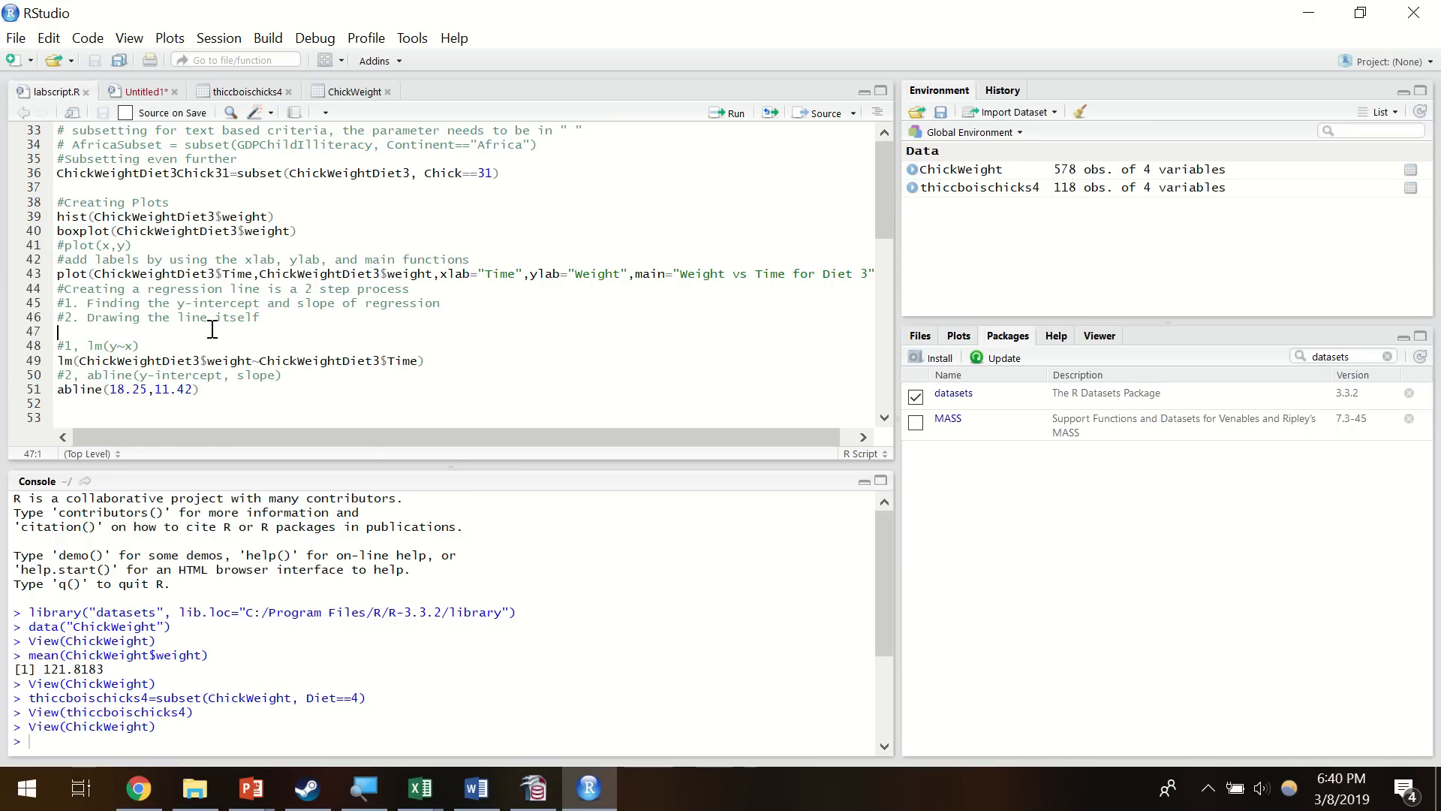